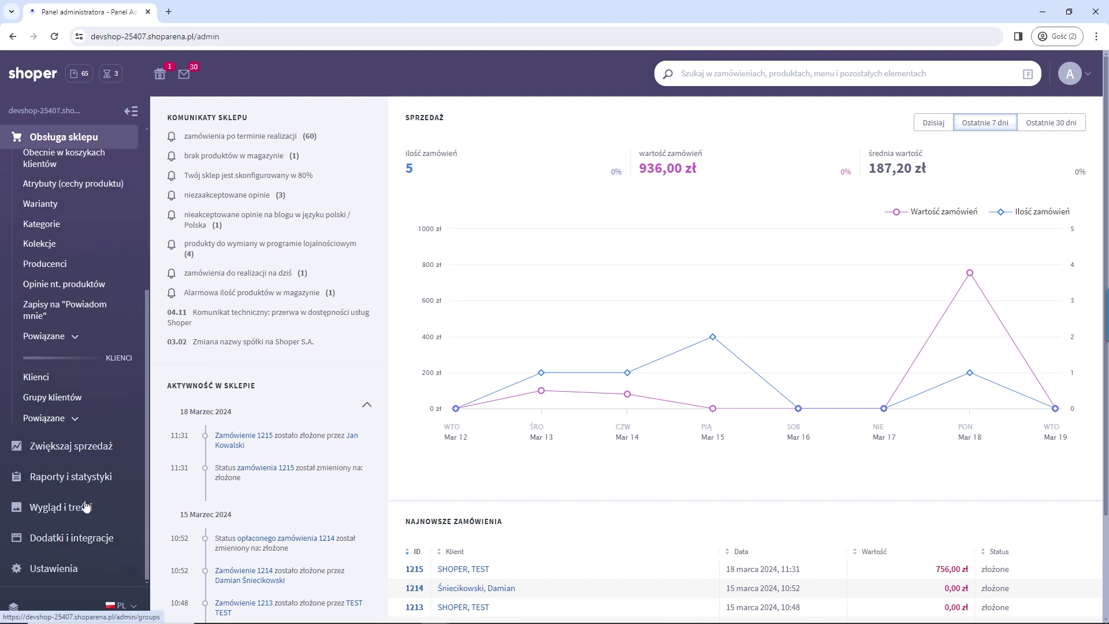
Step: Go to Wygląd i treści > Wygląd sklepu > Twoje szablony graficzne and find the RWD - UNIWERSALNY template
click(85, 507)
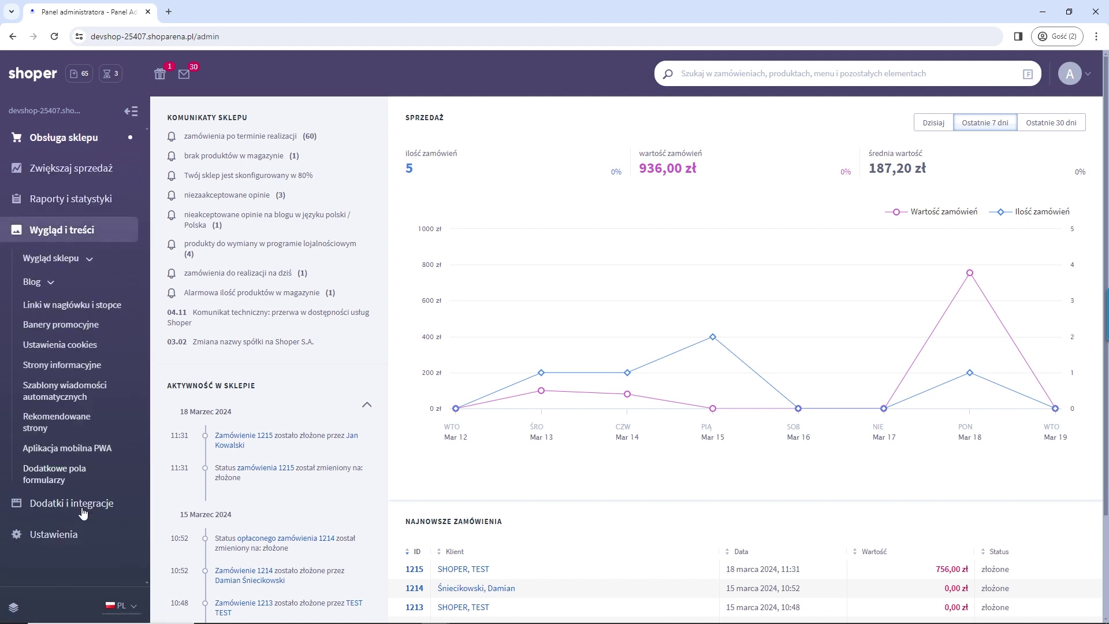
click(81, 259)
click(84, 321)
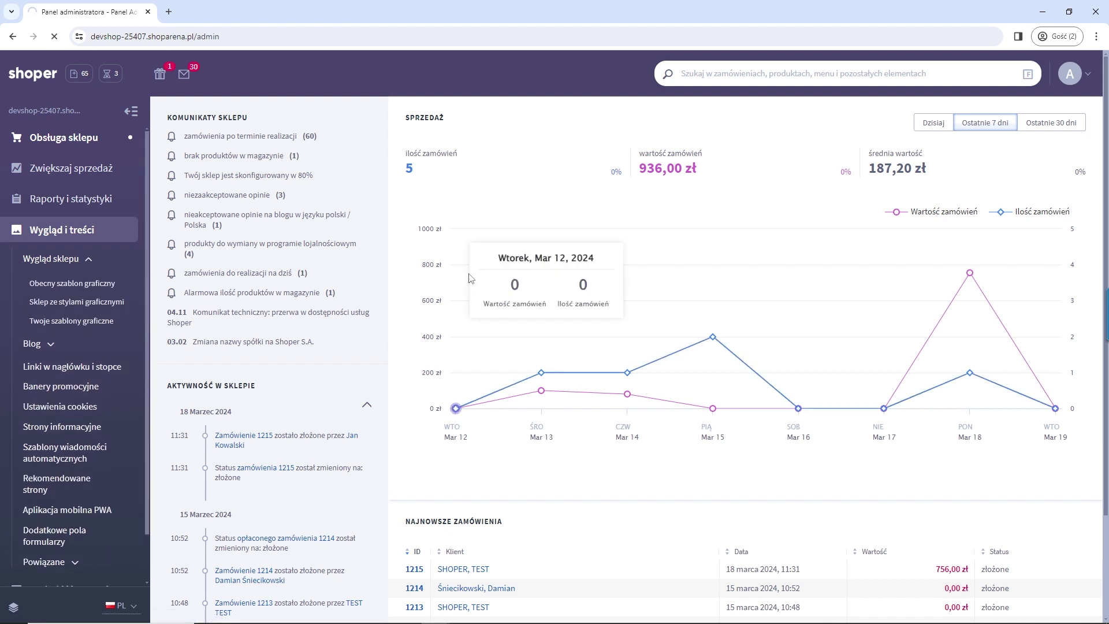
scroll(459, 320, down, 6)
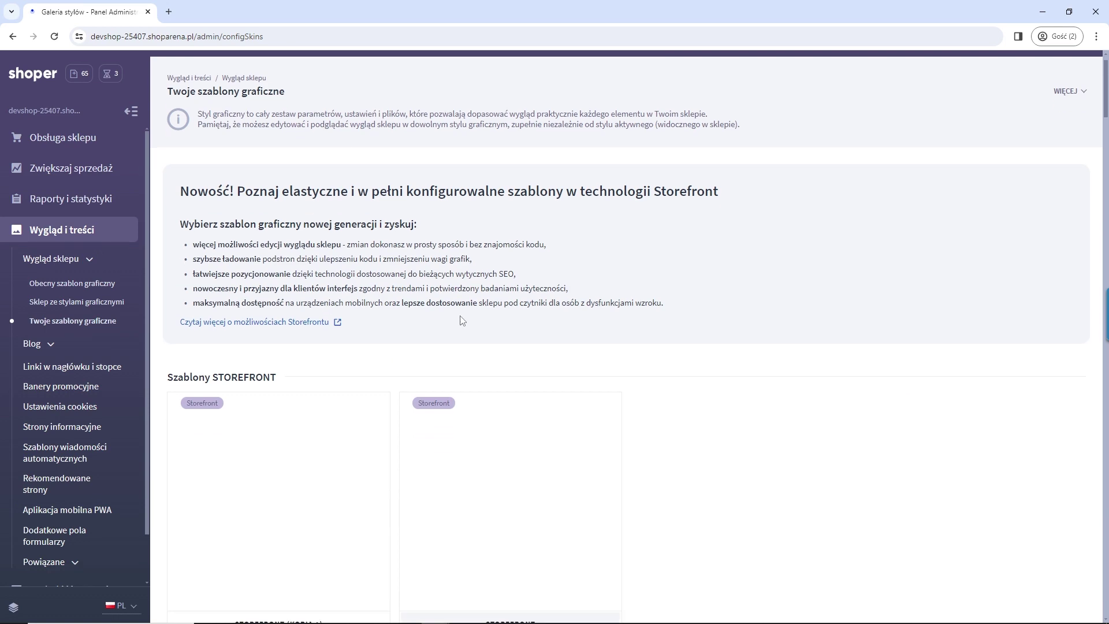
scroll(462, 322, down, 20)
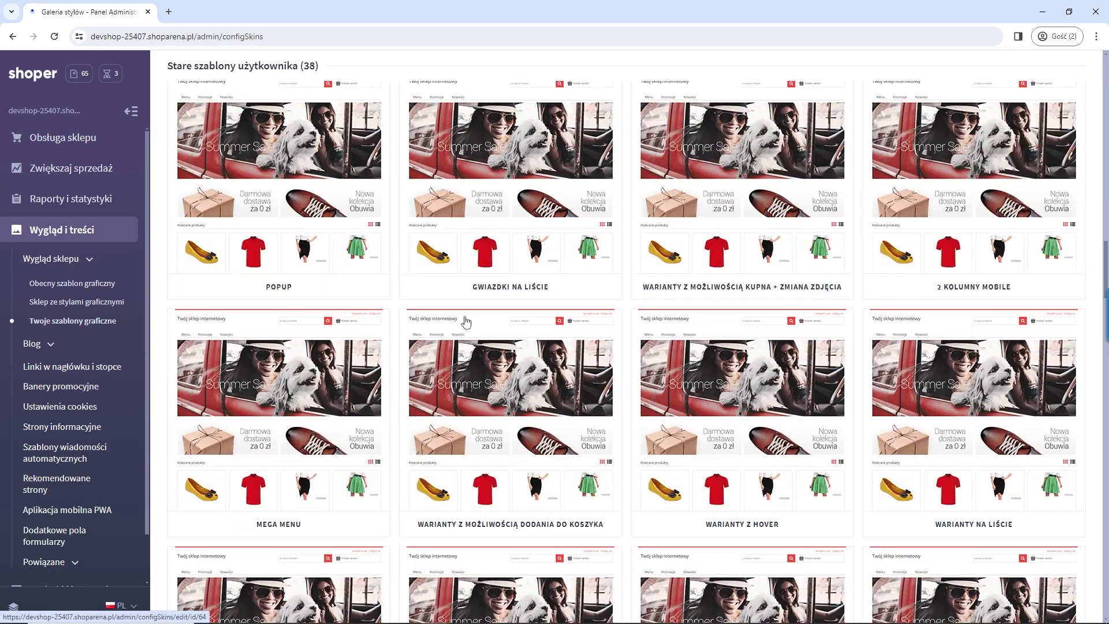
scroll(467, 322, down, 10)
scroll(460, 312, up, 2)
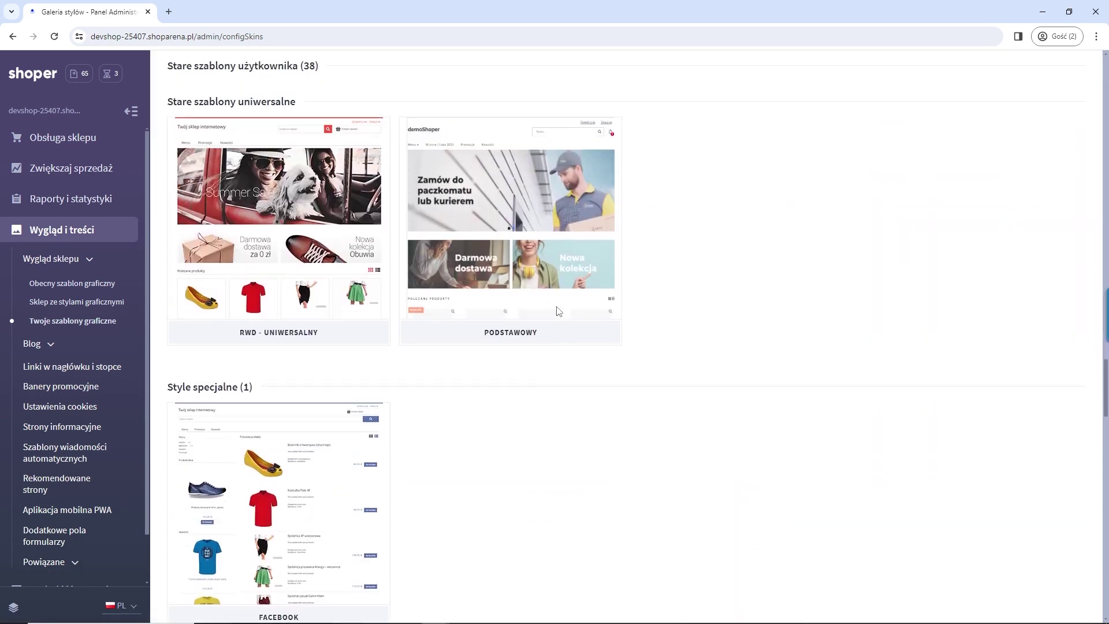
scroll(696, 318, up, 2)
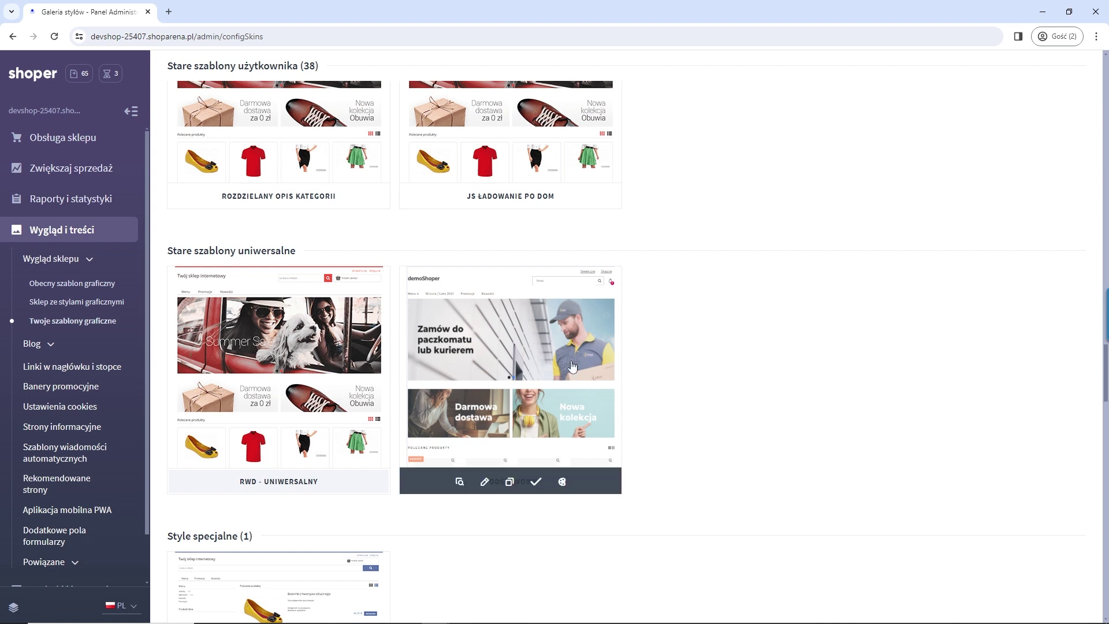
mouse_move(342, 427)
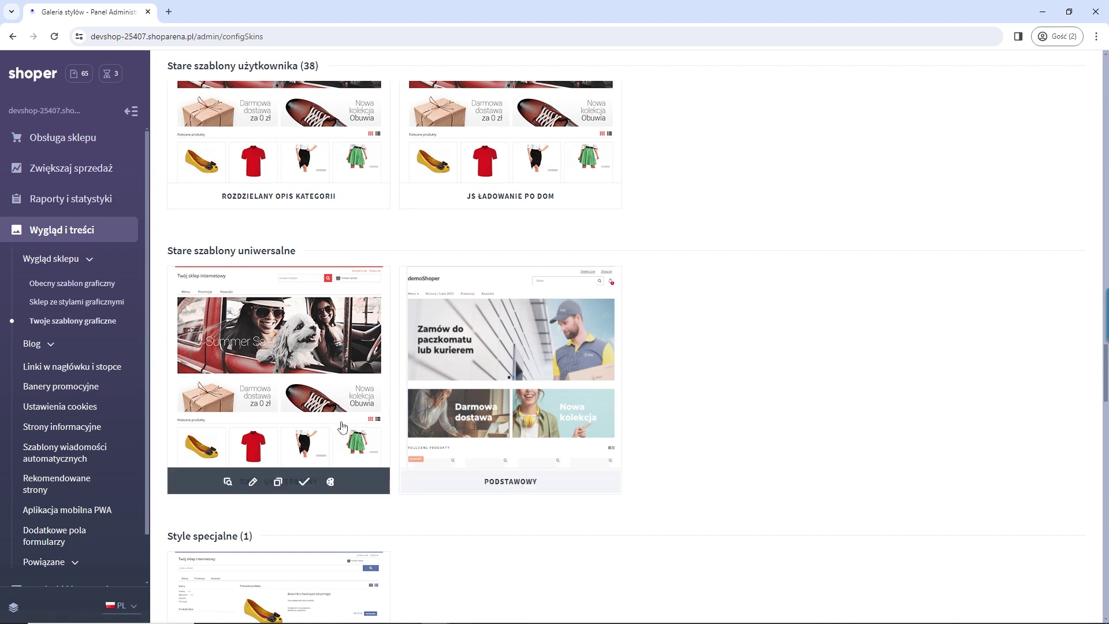
Step: Duplicate RWD - uniwersalny as RWD - uniwersalny (kopia 31) and return to Galeria stylów
click(278, 483)
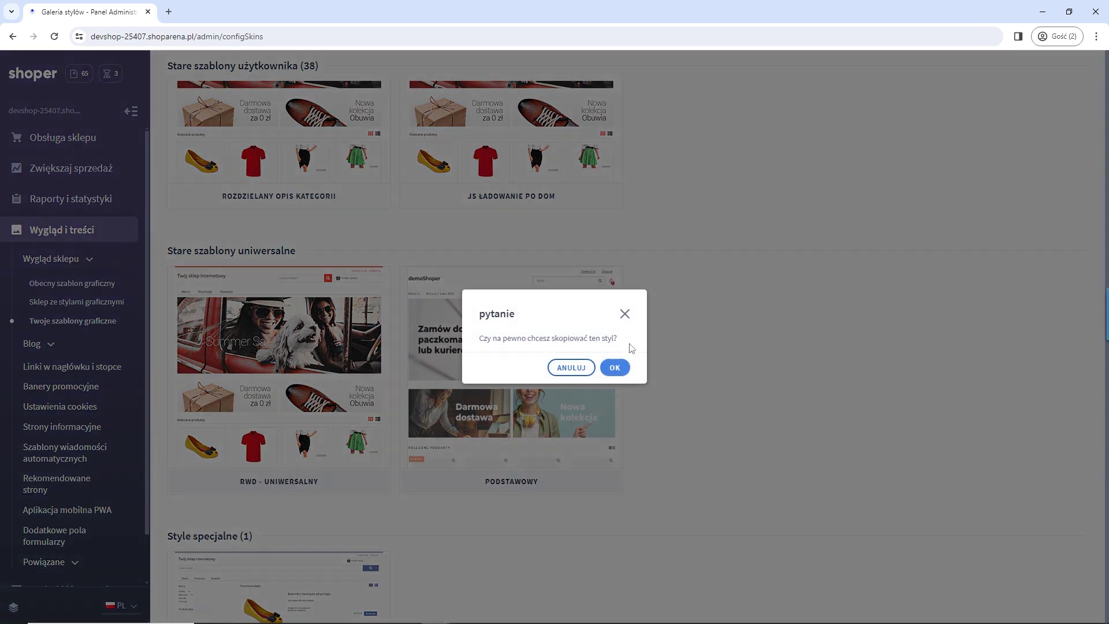
click(614, 368)
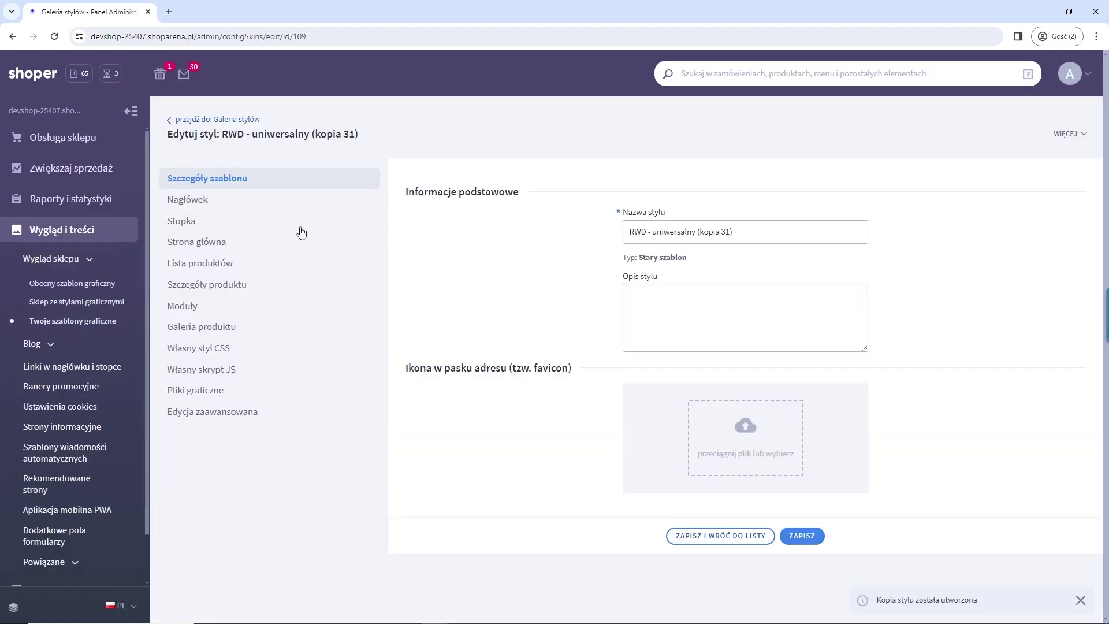
click(249, 121)
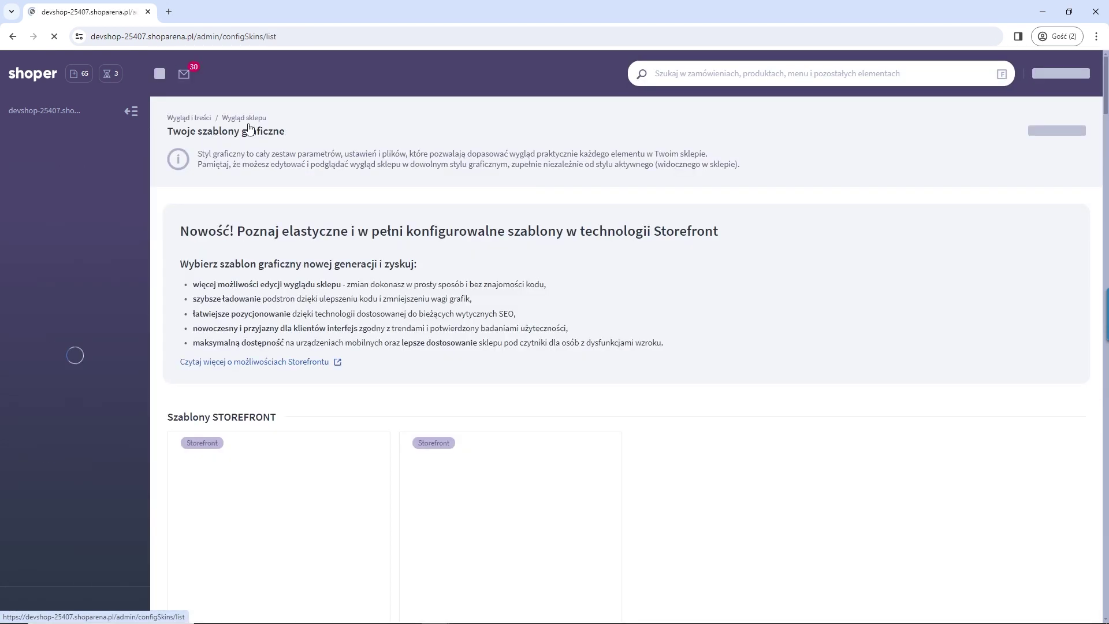
scroll(356, 281, down, 6)
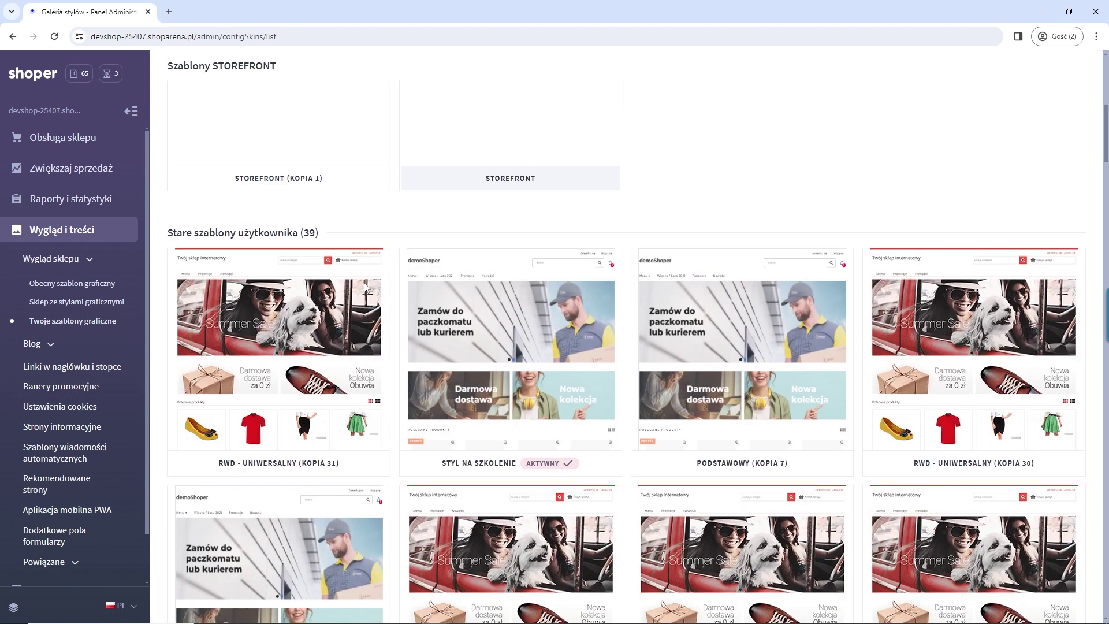
mouse_move(487, 288)
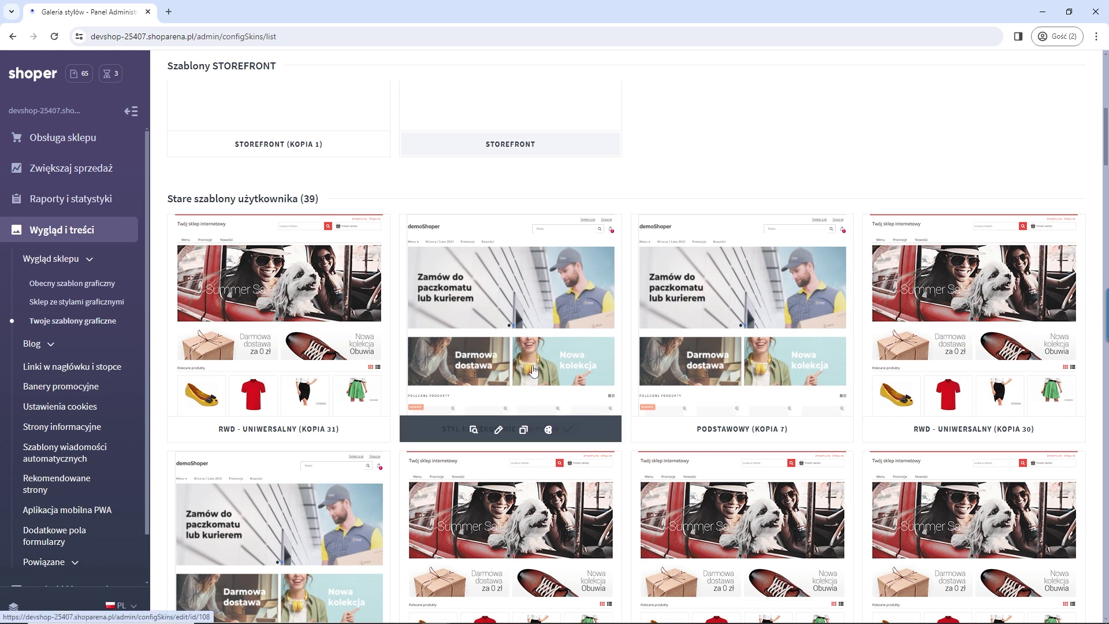
Step: Edit Styl na Szkolenie, browse its Edycja zaawansowana file list, then return to Szczegóły szablonu
click(495, 367)
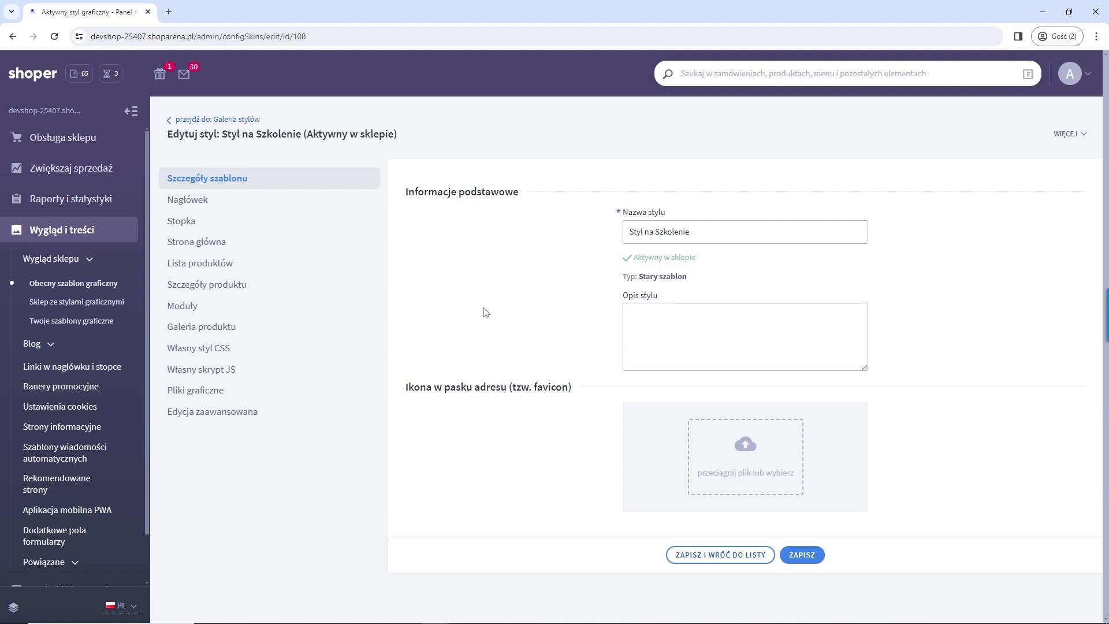
drag(266, 414, 165, 416)
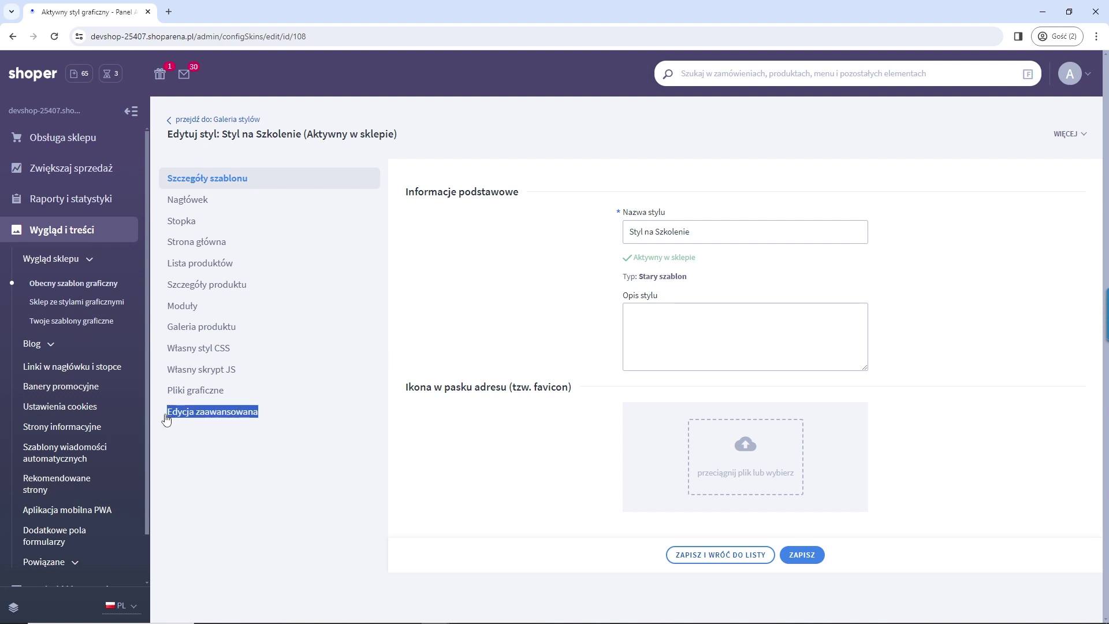
scroll(585, 445, down, 8)
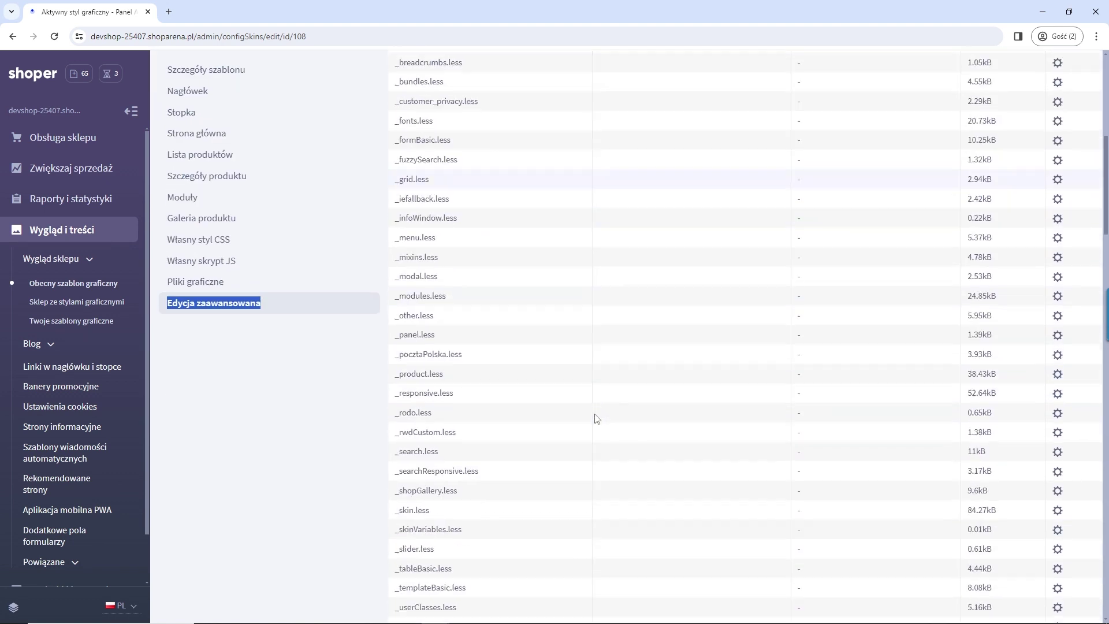
scroll(588, 449, down, 7)
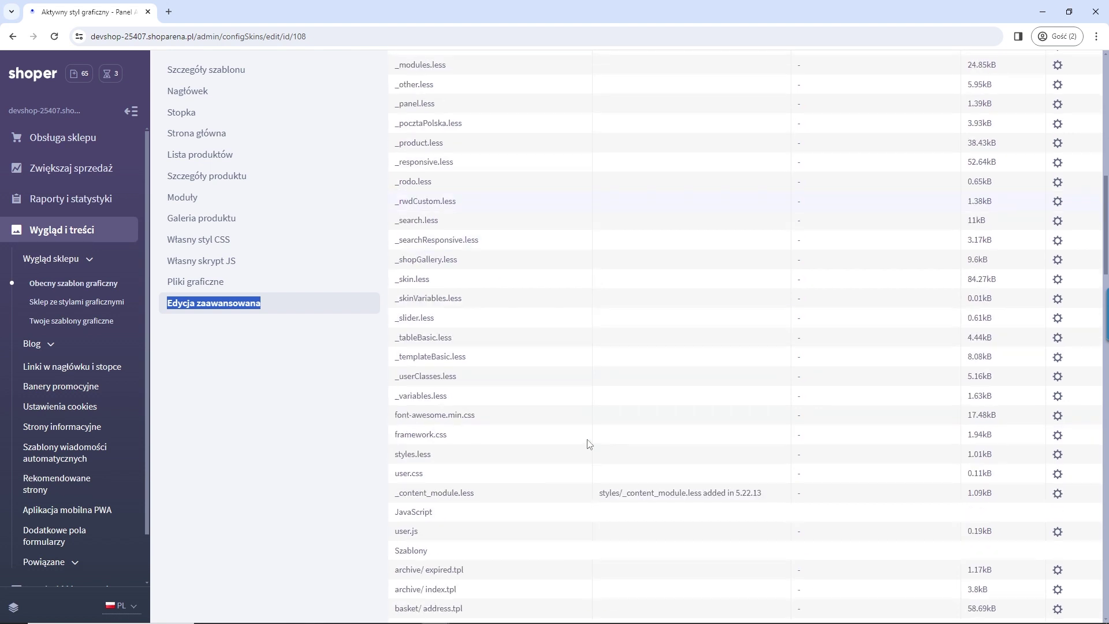
scroll(590, 438, up, 15)
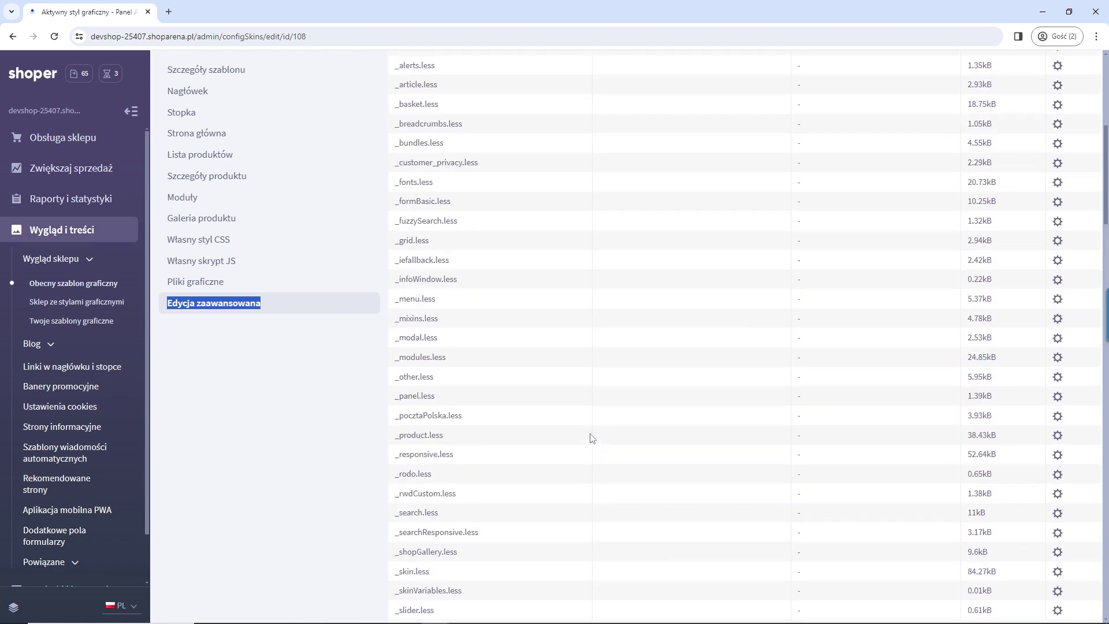
click(346, 113)
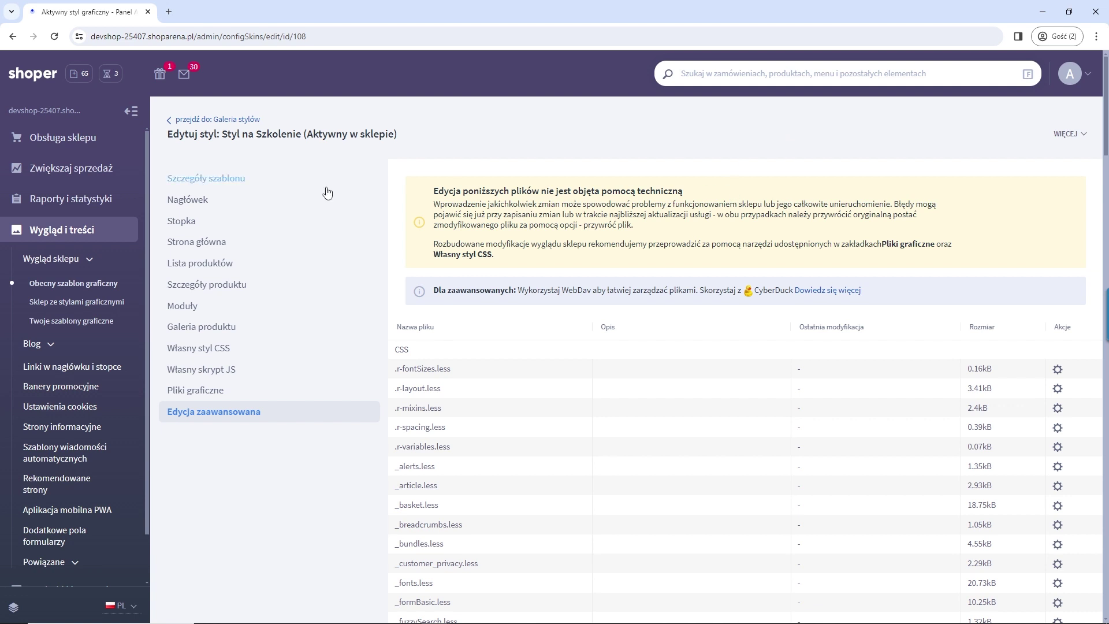
click(229, 183)
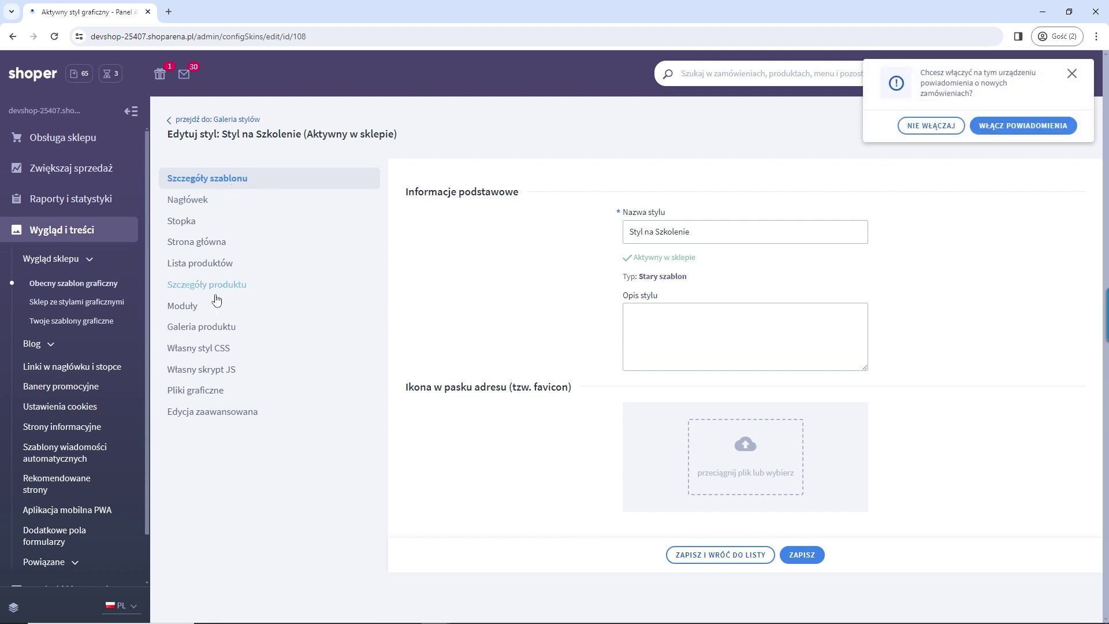
Step: In the Nagłówek settings, switch the Wyszukiwarka search box off and back on
click(207, 202)
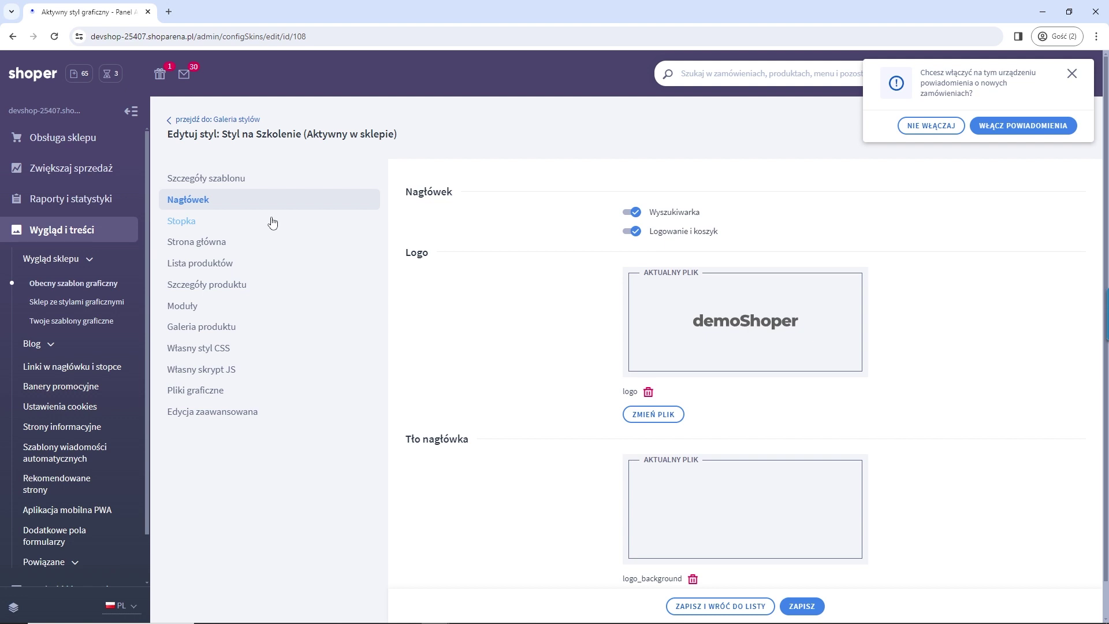
click(632, 212)
click(632, 212)
scroll(578, 269, down, 1)
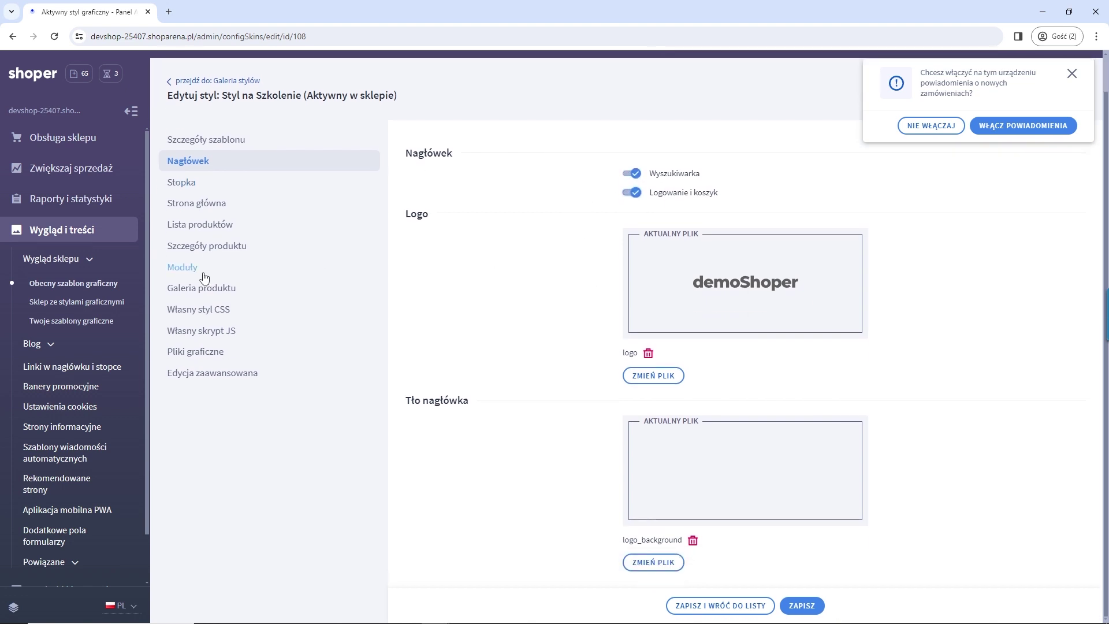
scroll(347, 278, up, 1)
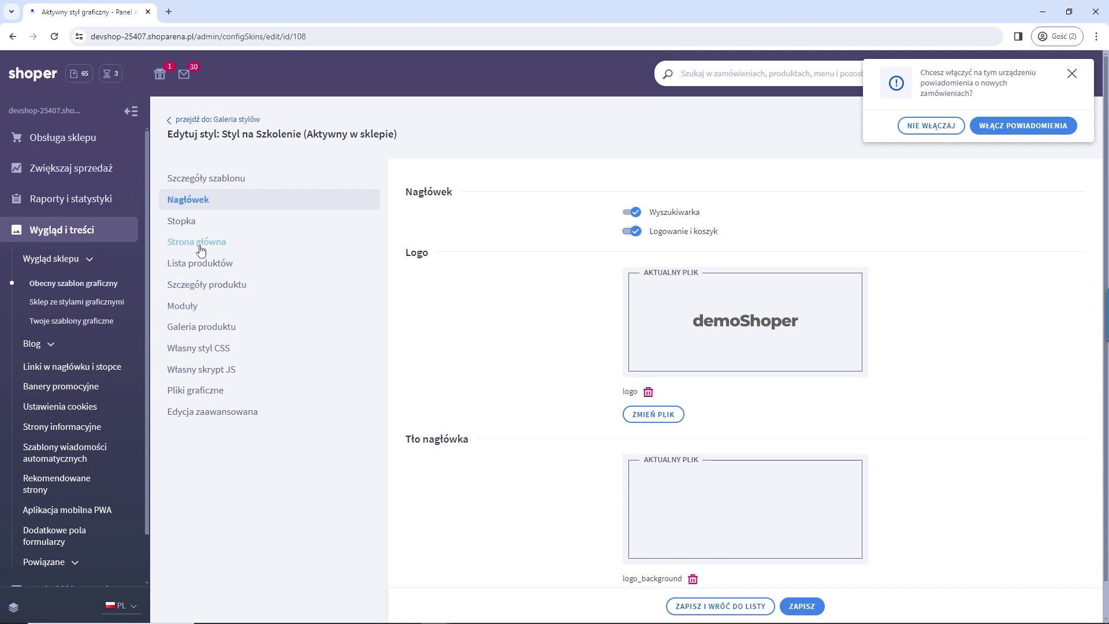
Step: Look through the Stopka, Strona główna, Lista produktów and Szczegóły produktu settings, dismissing the notifications prompt
click(200, 222)
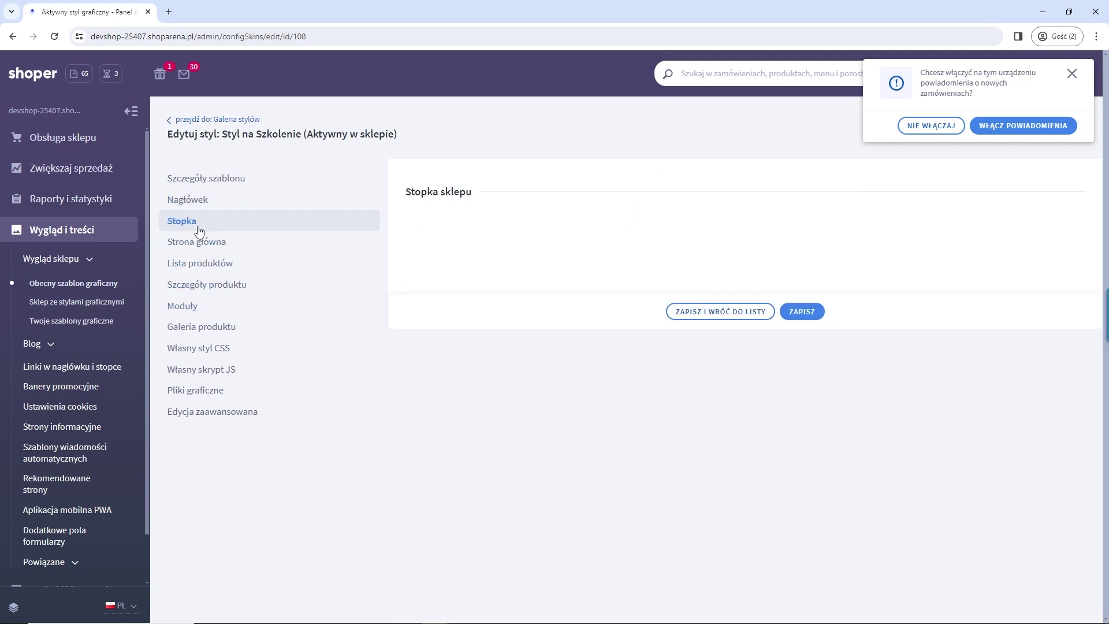
click(203, 247)
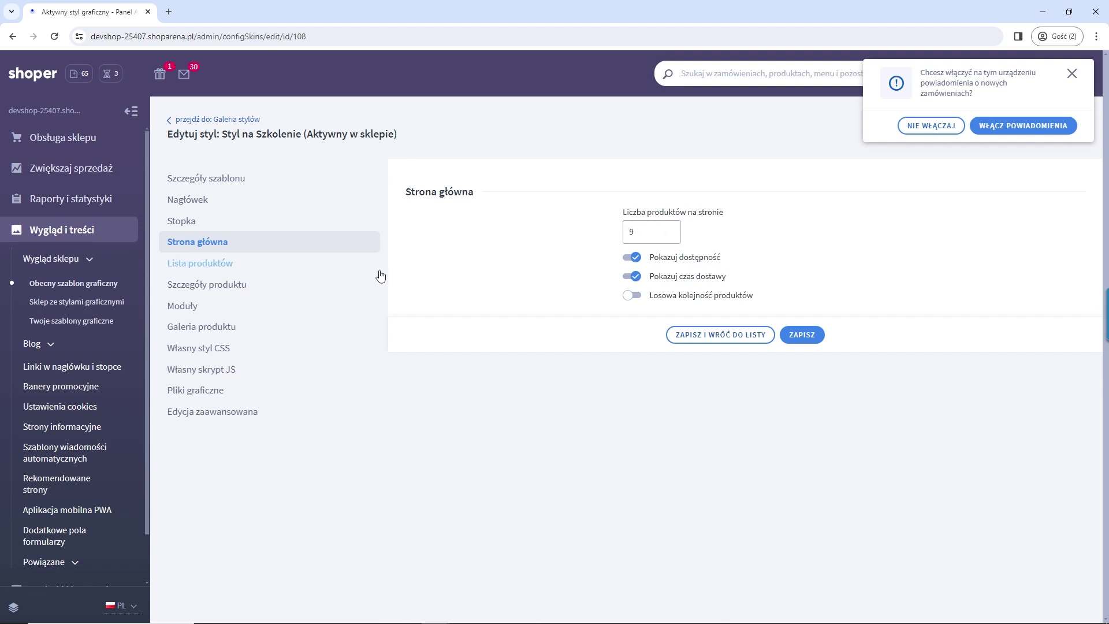
click(210, 268)
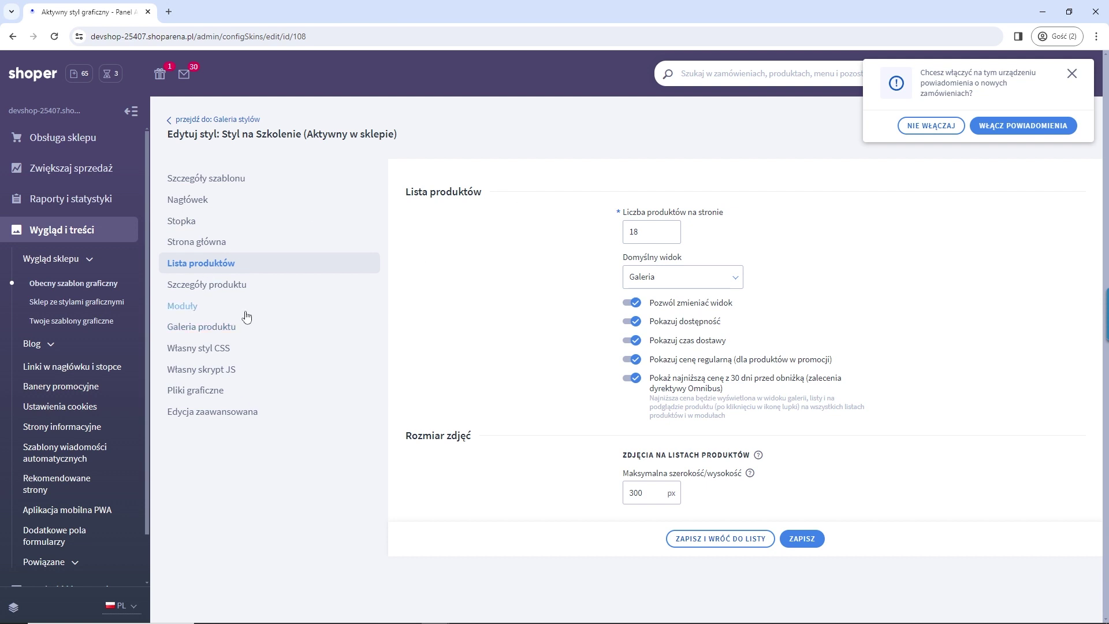
click(228, 286)
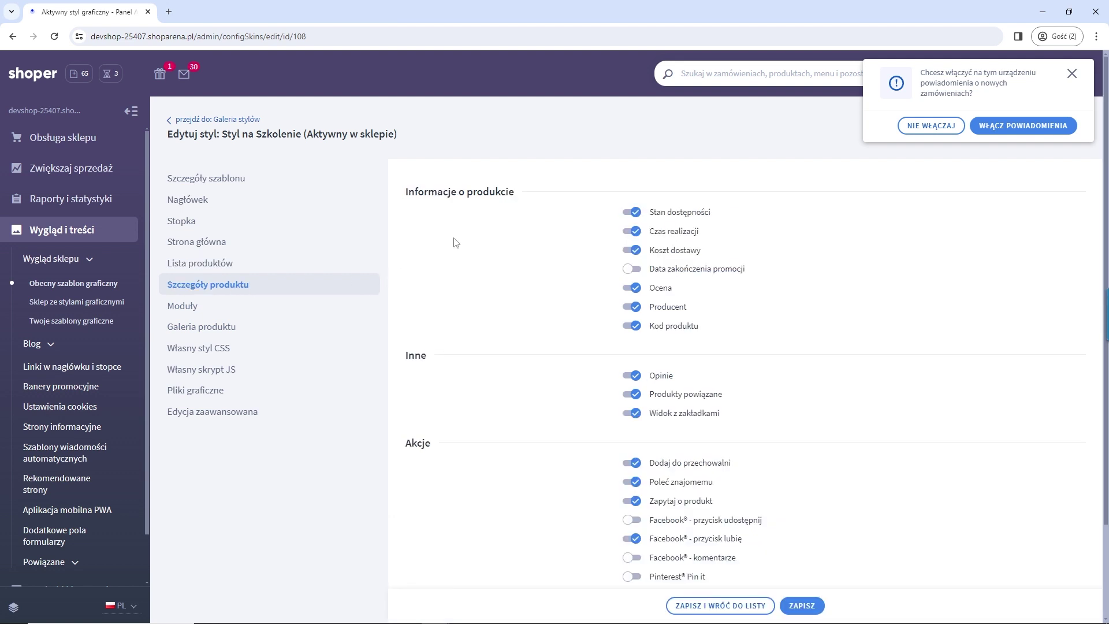
scroll(702, 399, down, 2)
scroll(699, 416, up, 2)
scroll(702, 402, down, 2)
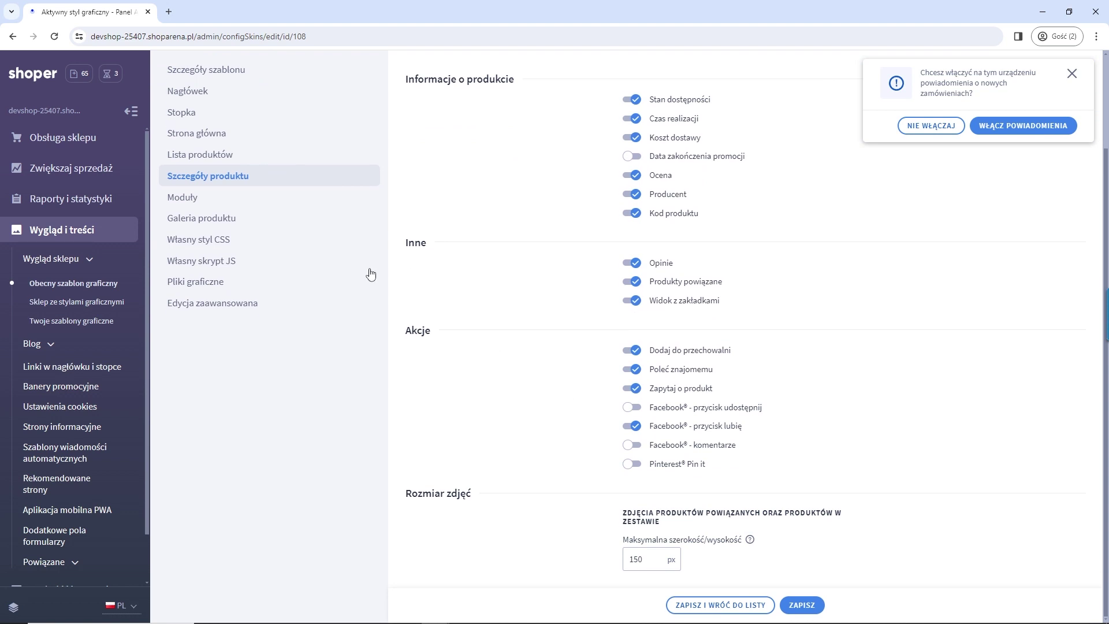
scroll(577, 290, up, 2)
click(1072, 84)
scroll(436, 373, down, 1)
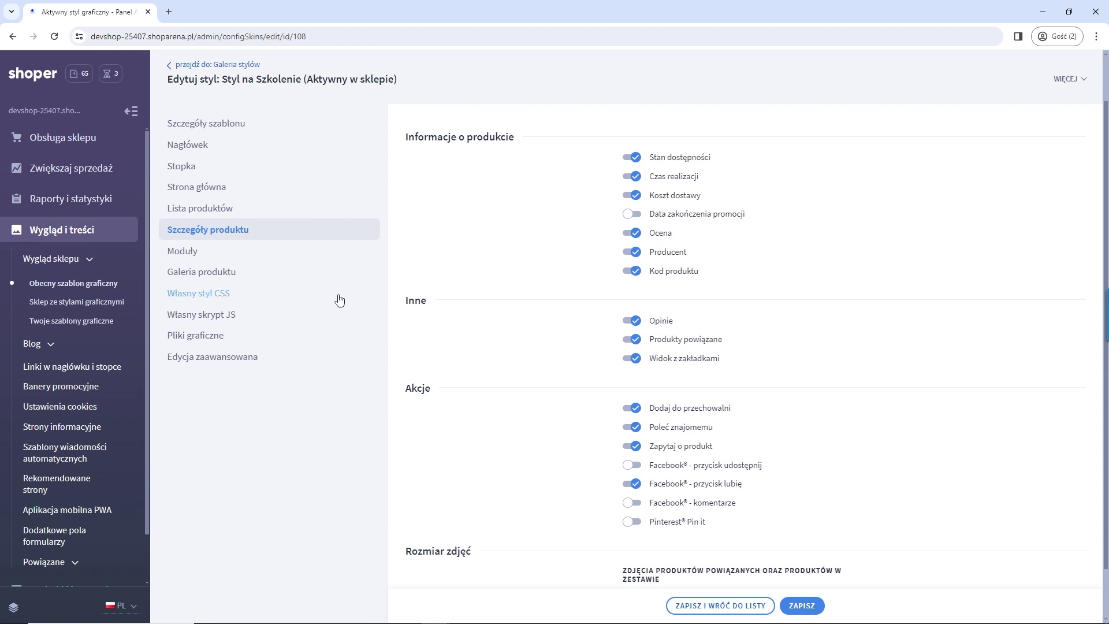
Step: Go to Moduły and switch to Zarządzaj modułami w starym konfiguratorze
click(194, 252)
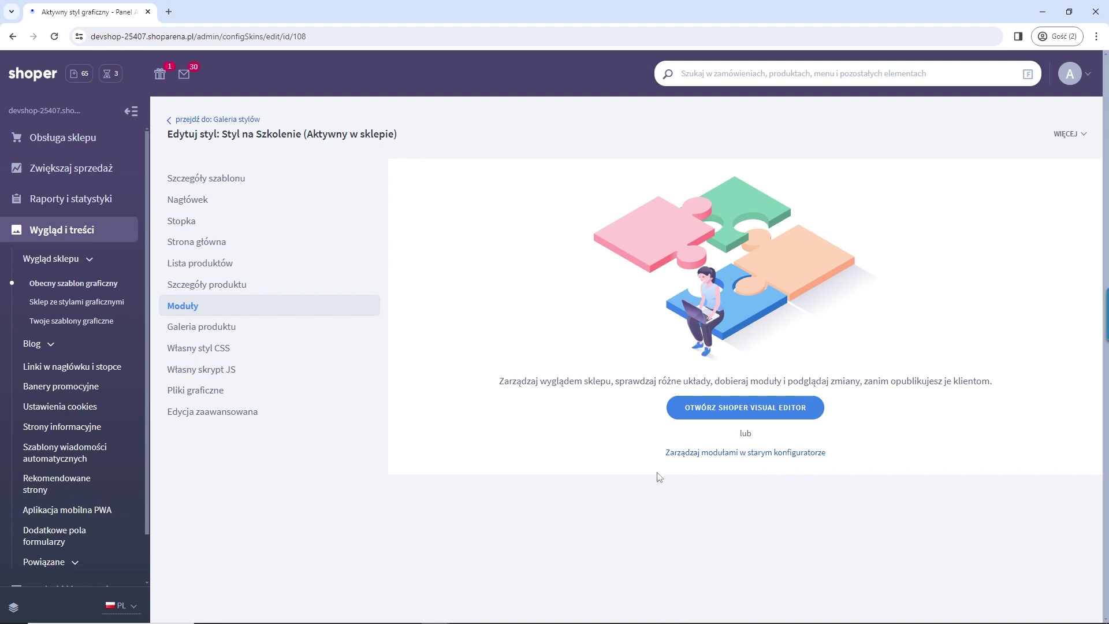
click(708, 456)
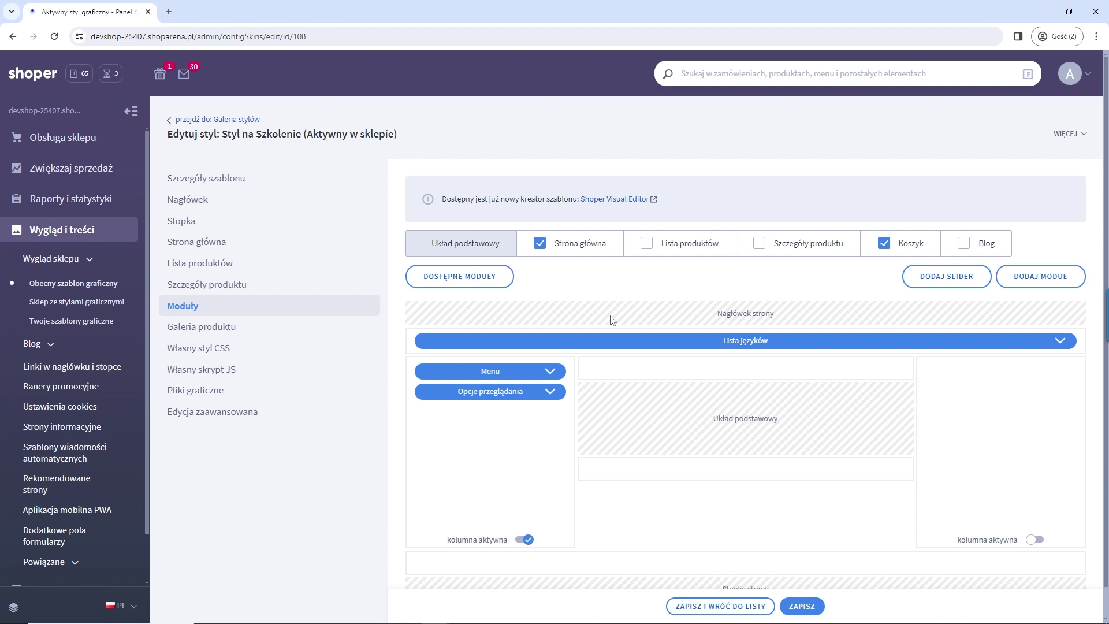
Step: Move the Lista języków module into the left column of the layout
drag(527, 341, 620, 338)
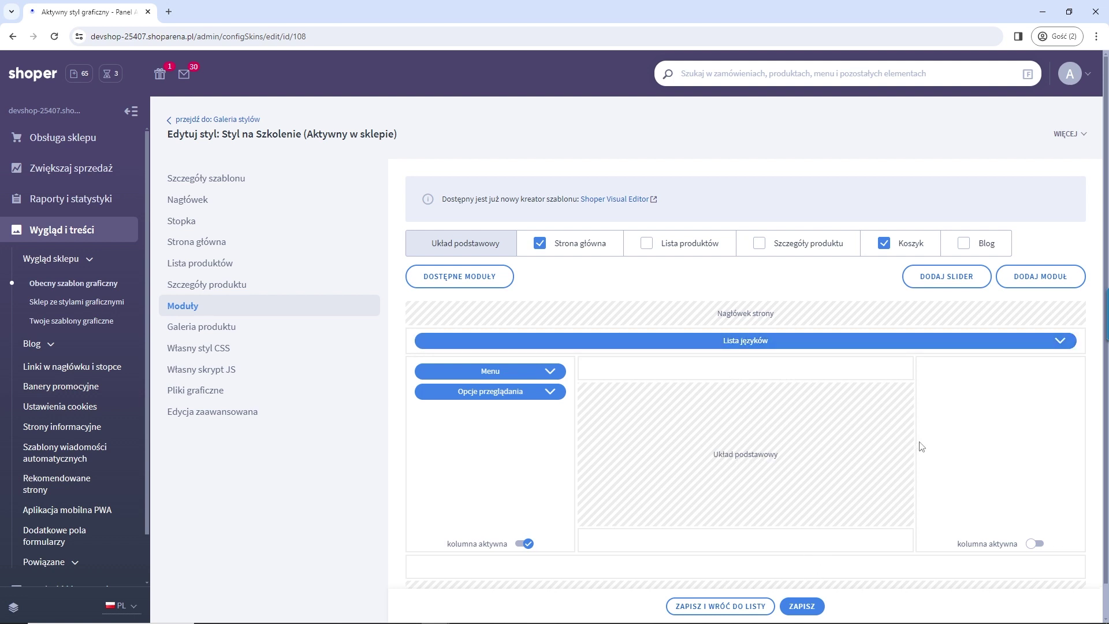
scroll(970, 431, down, 1)
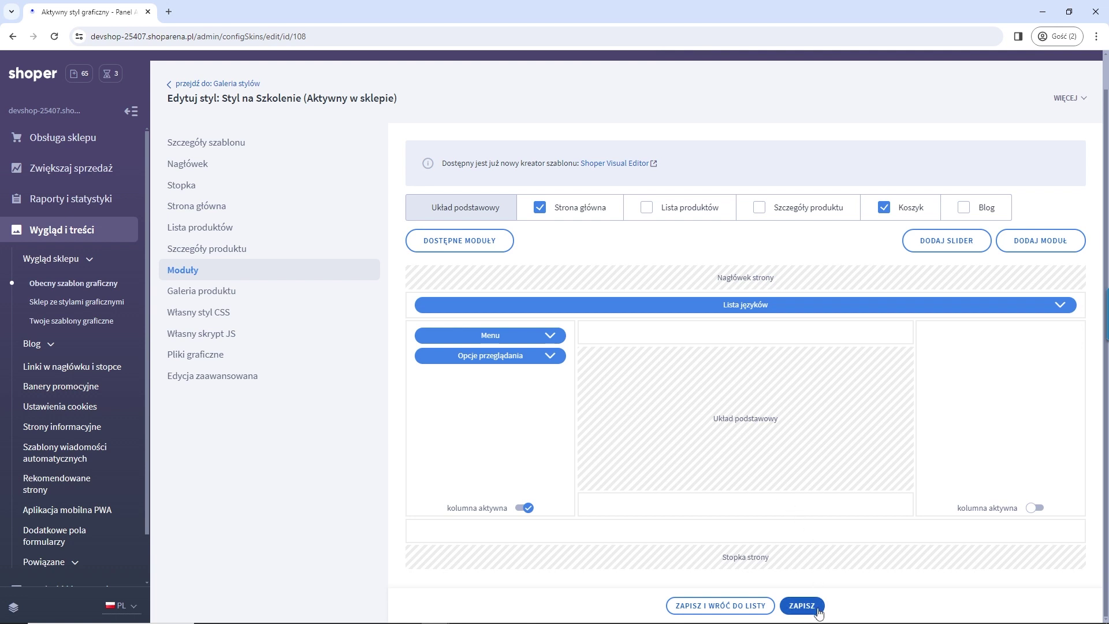
scroll(976, 433, up, 1)
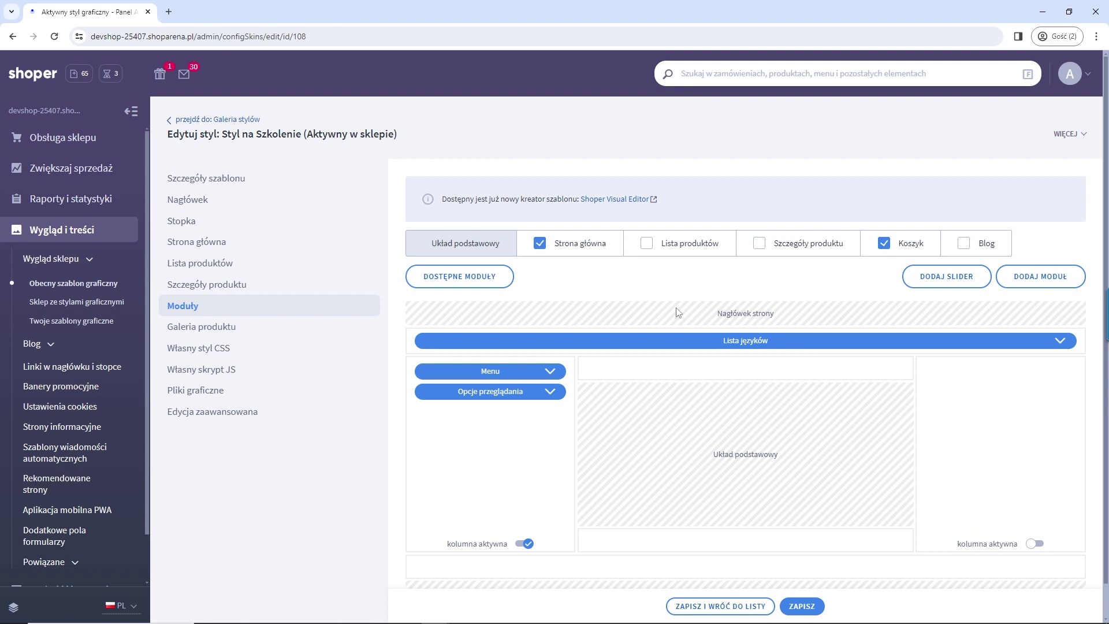
Step: Compare the Strona główna, Lista produktów, Szczegóły produktu and Koszyk layouts, toggling a separate product-details layout on and off
click(574, 253)
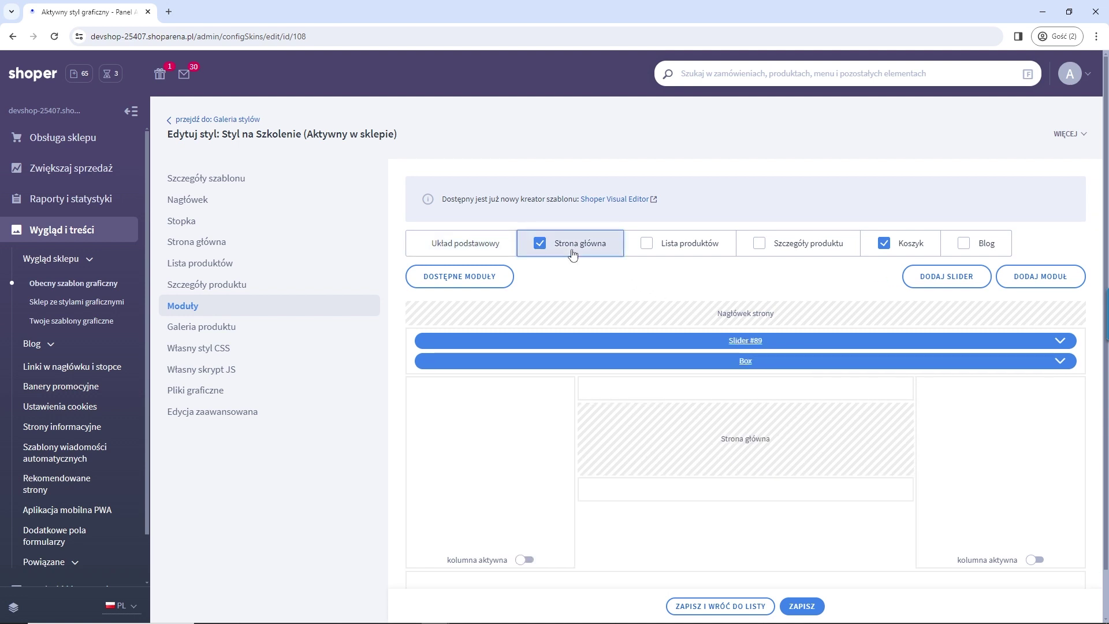
click(644, 248)
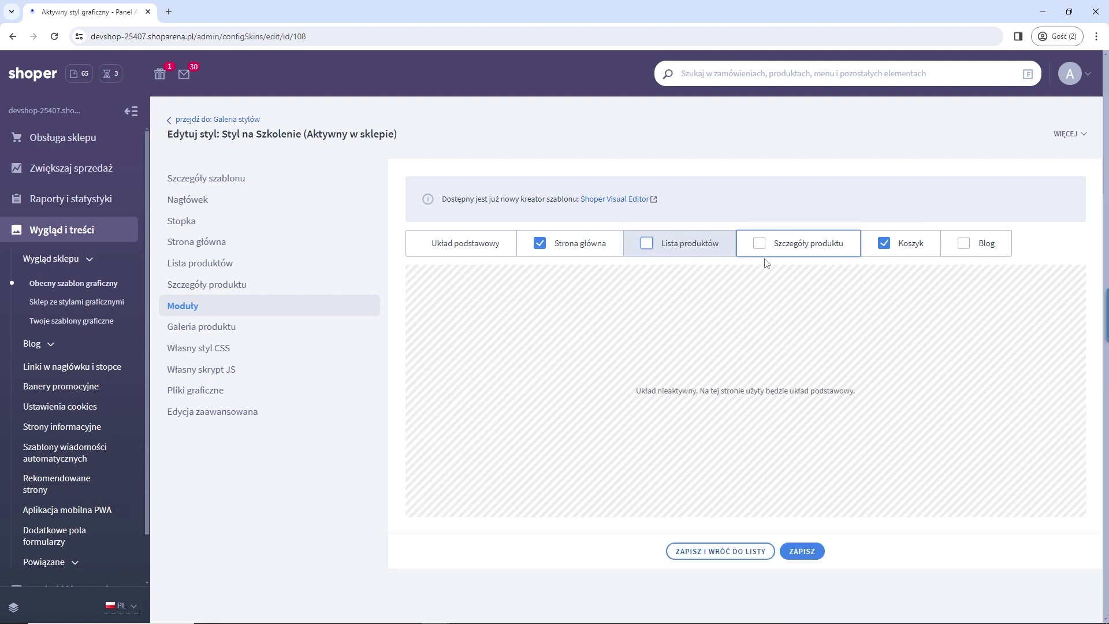
click(815, 243)
click(759, 243)
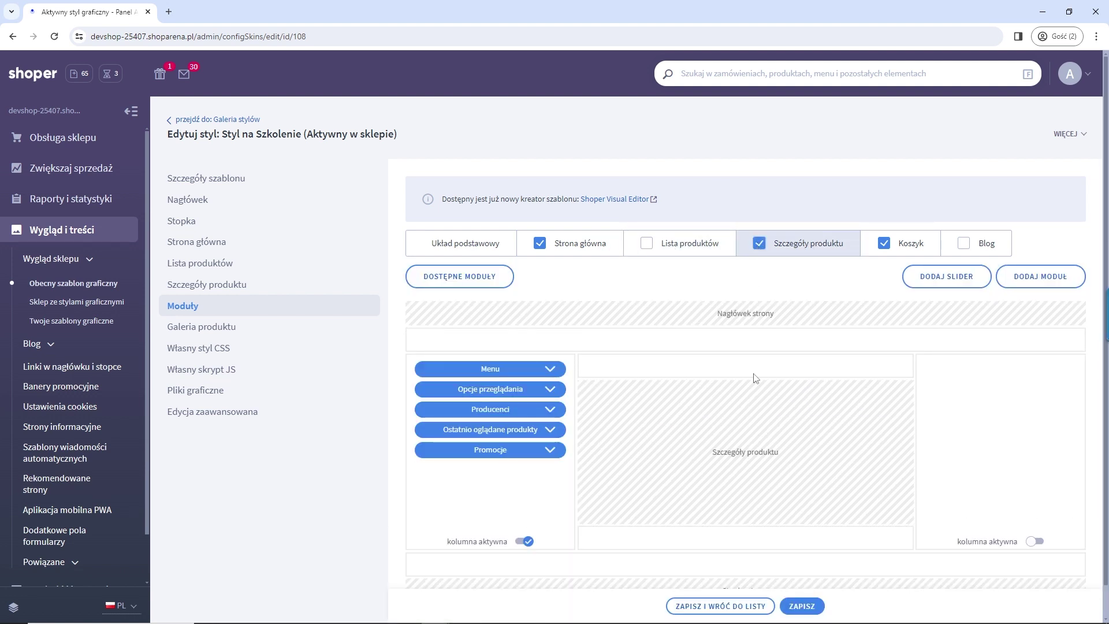
click(759, 243)
click(865, 250)
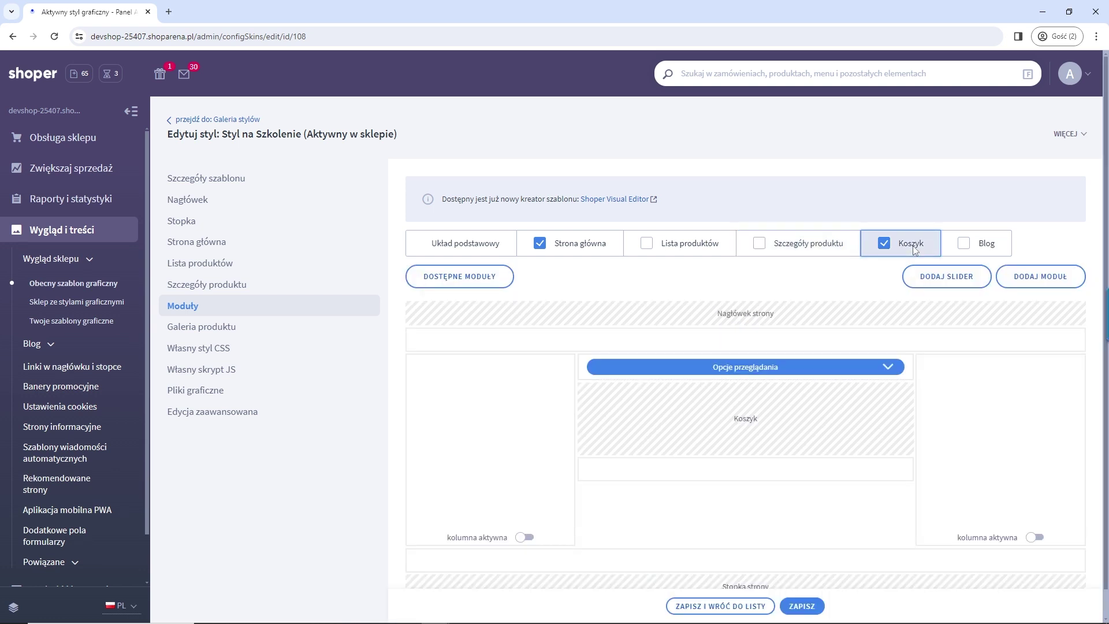
click(576, 252)
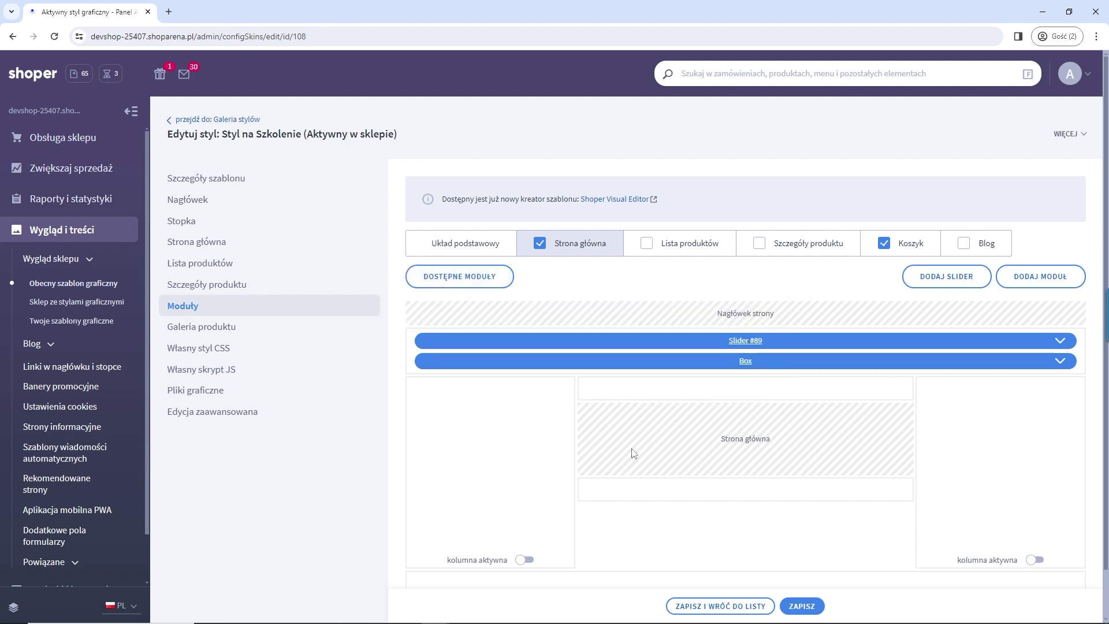
Step: Preview the home page with Slider #89 and Box #3 in Shoper Visual Editor
click(607, 199)
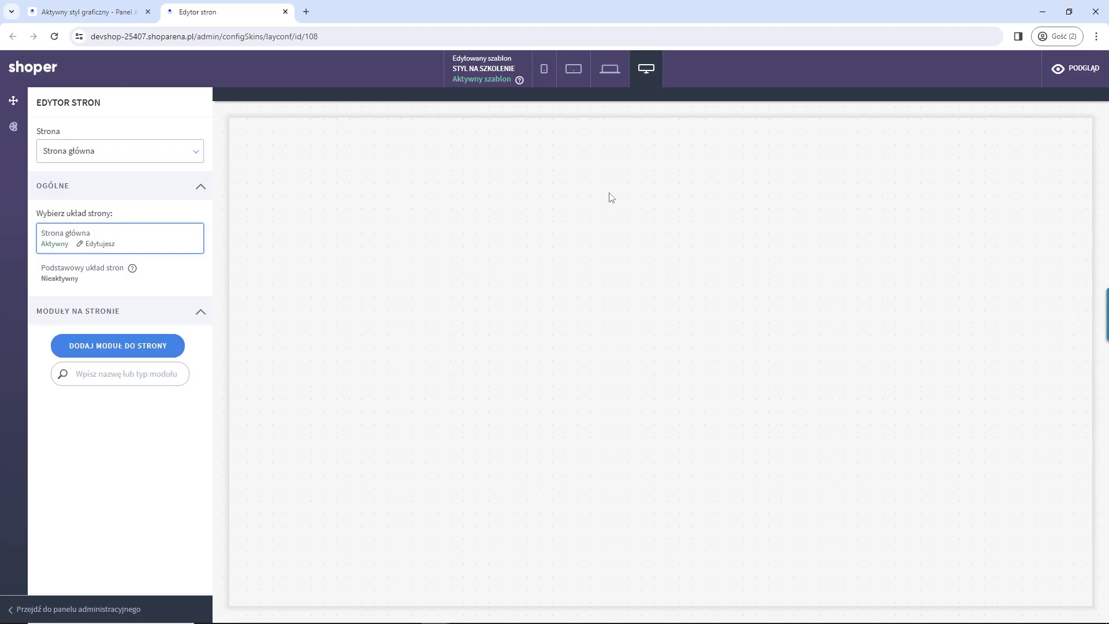
scroll(419, 348, down, 8)
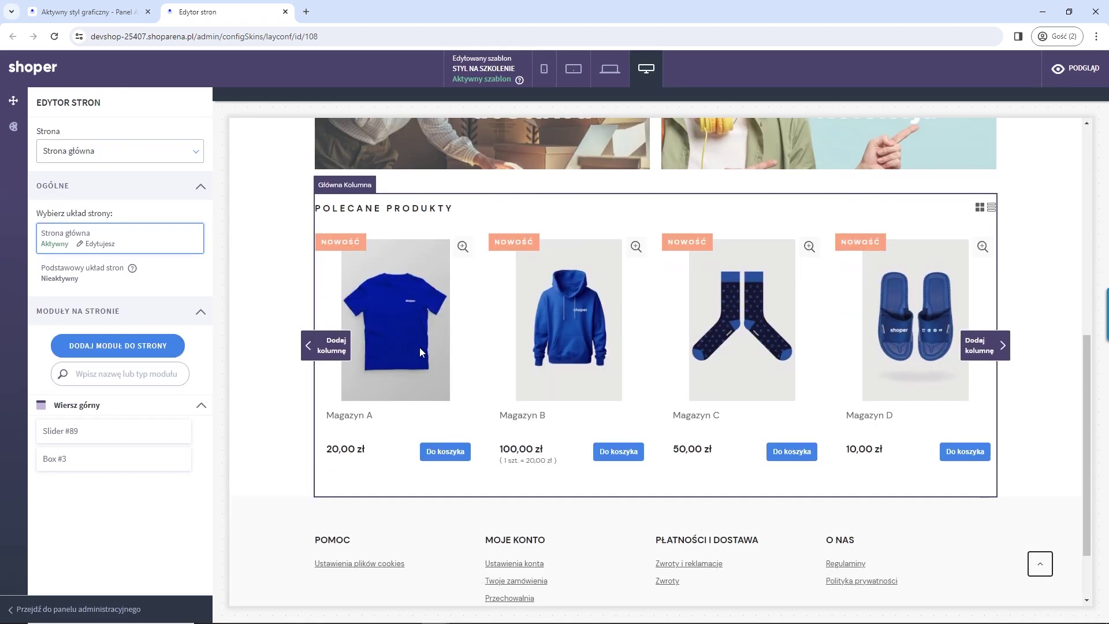
scroll(272, 308, up, 5)
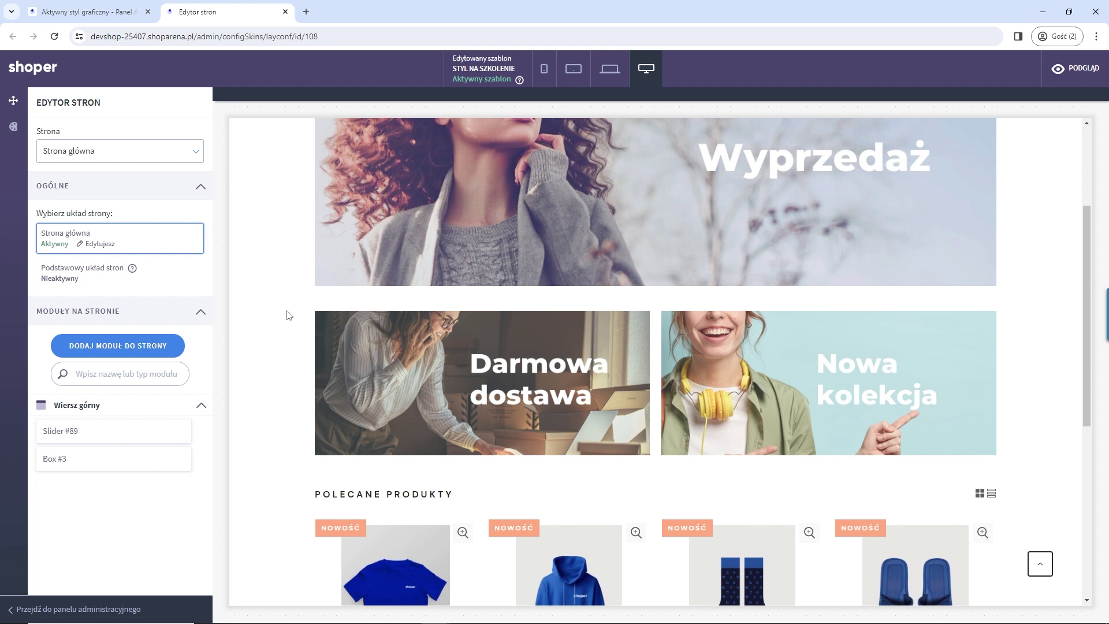
scroll(289, 315, up, 3)
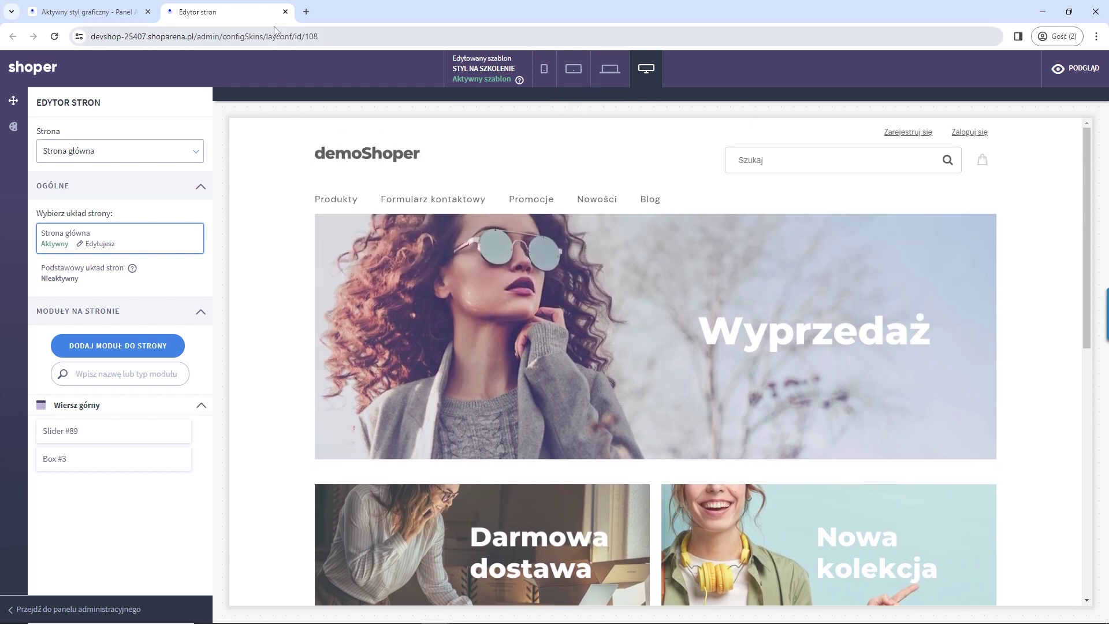
Step: Set Wersja galerii to Najnowsza in the style's Galeria produktu settings
click(285, 13)
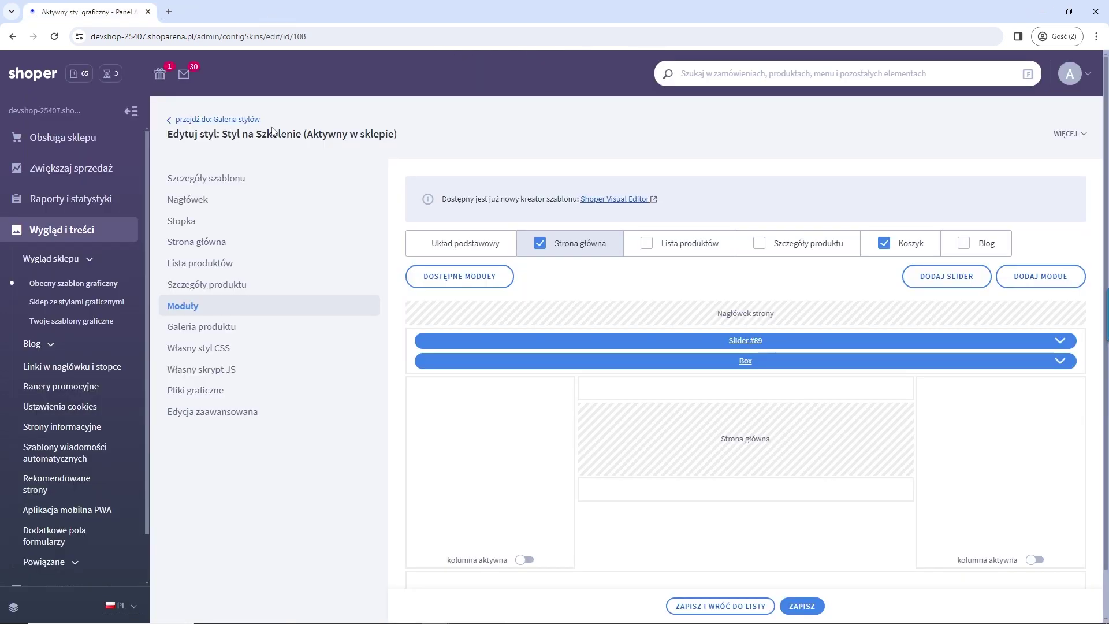
click(254, 327)
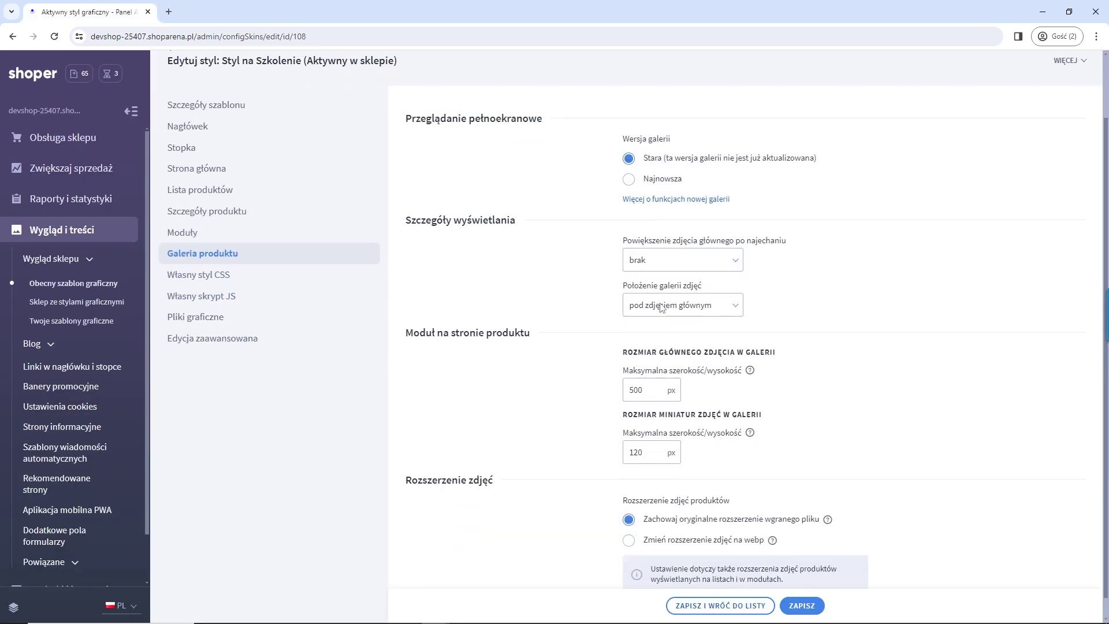
scroll(451, 341, down, 2)
scroll(737, 323, up, 2)
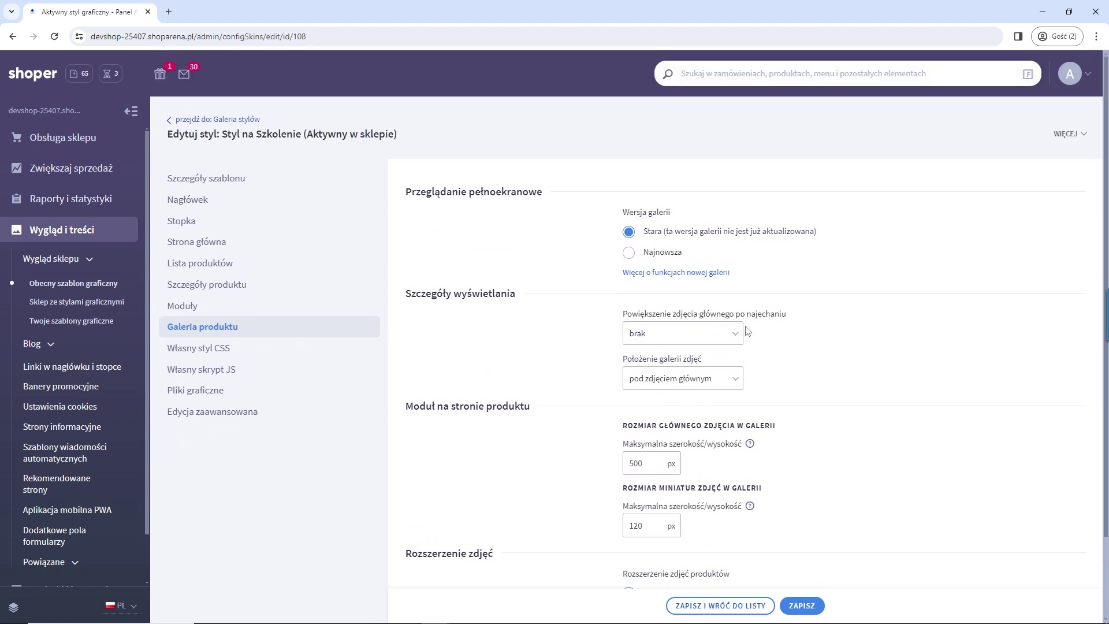
click(629, 252)
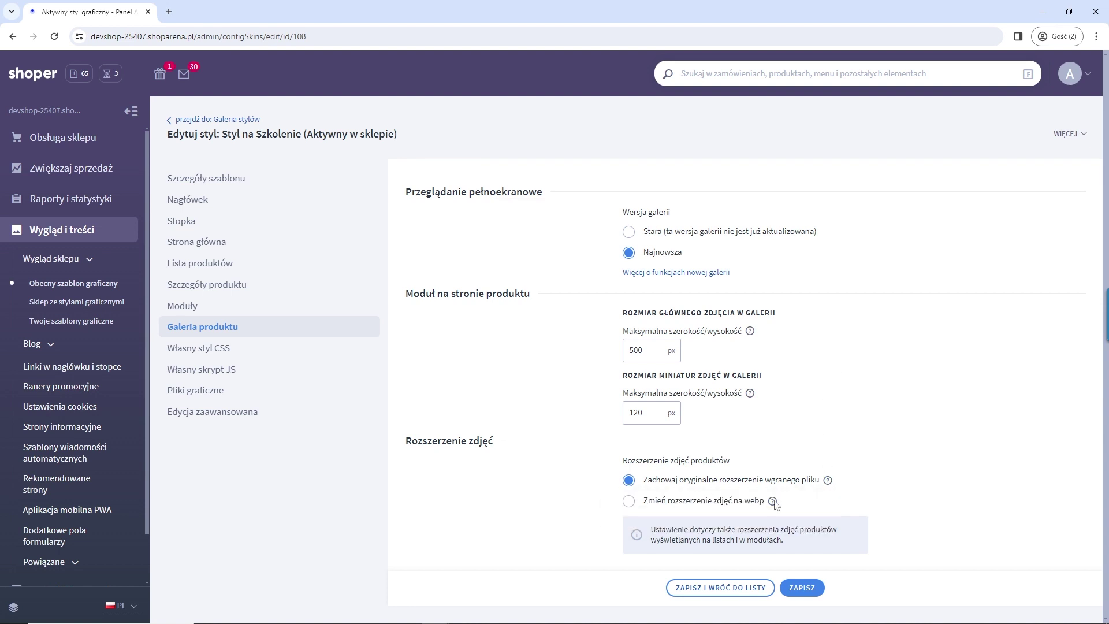
Step: Review the whole Własny styl CSS code, then move on to Własny skrypt JS
mouse_move(773, 501)
click(220, 357)
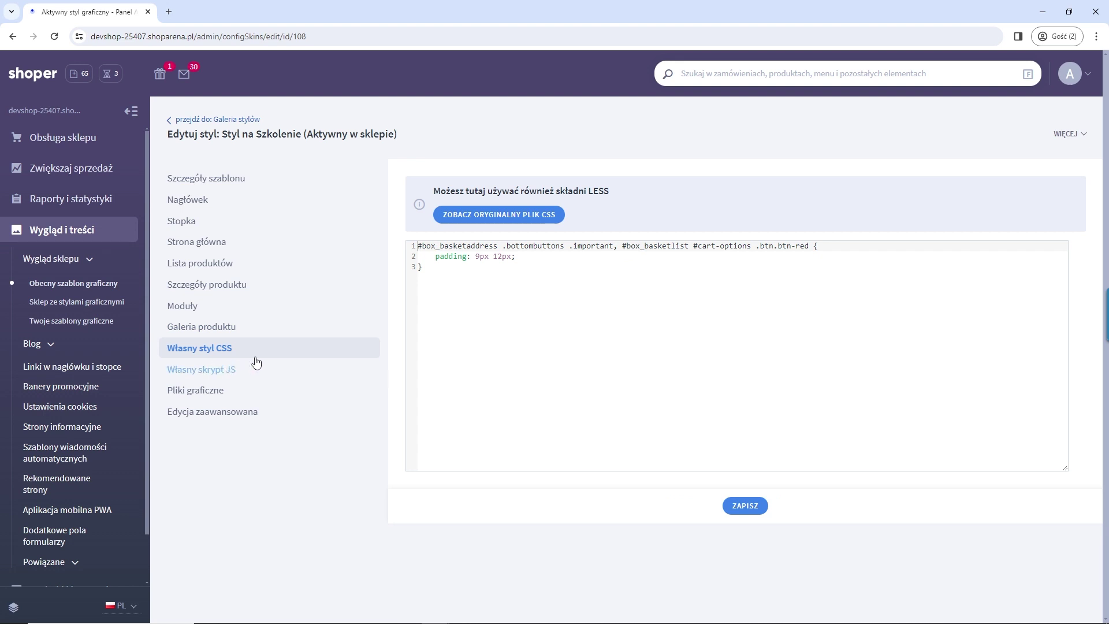
key(ctrl+a)
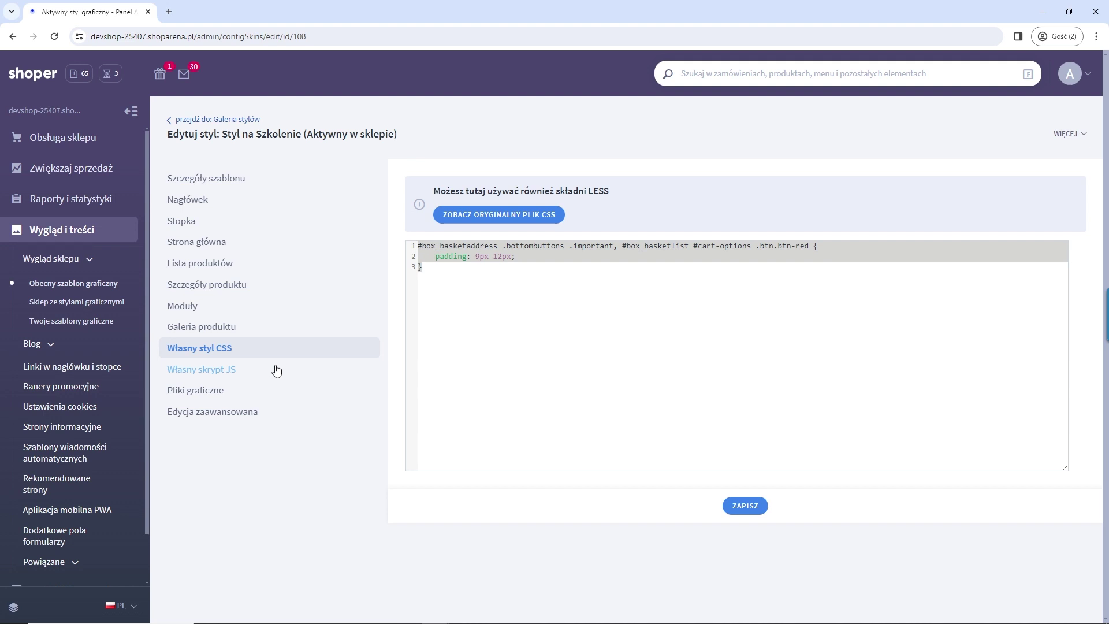
click(240, 374)
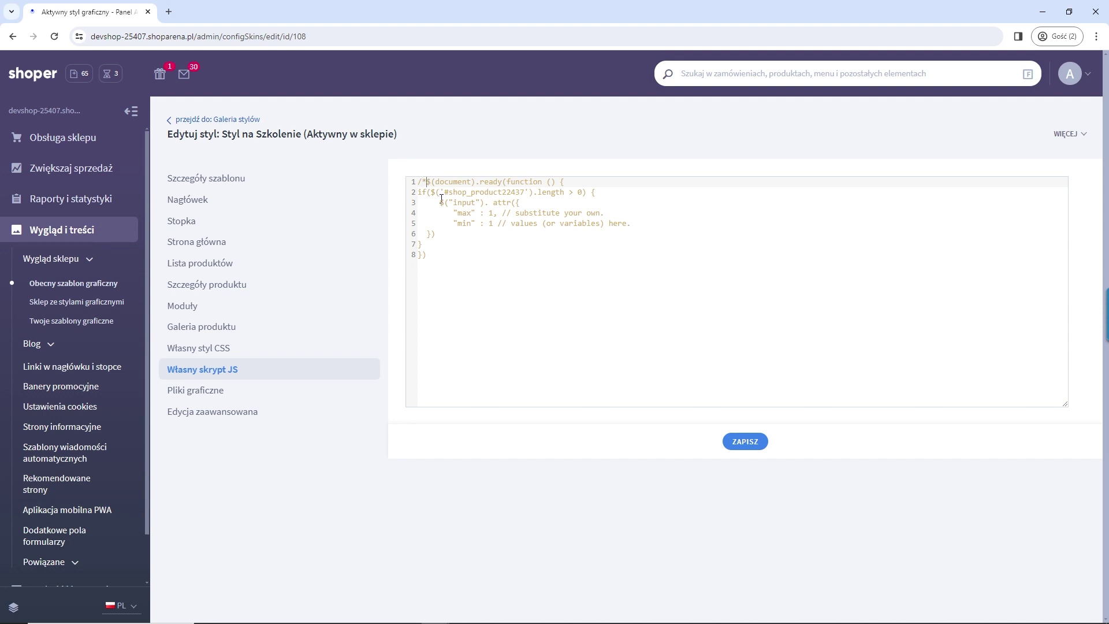
Step: Re-enable the custom JS quantity script by removing its comment, save it, and select the max/min settings
key(BackSpace)
key(BackSpace)
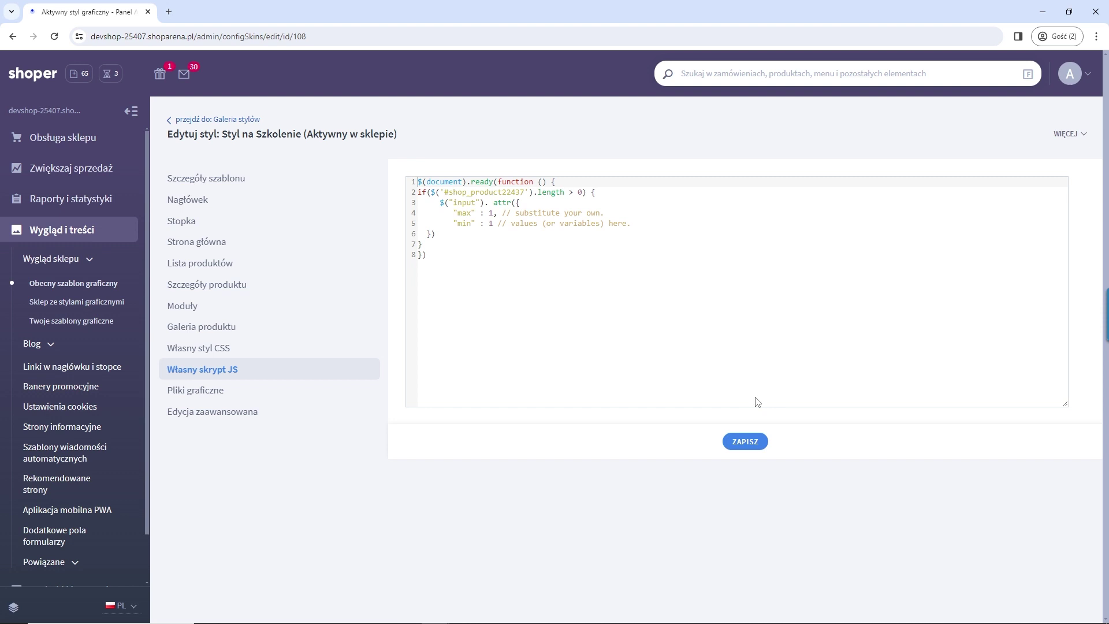
click(745, 442)
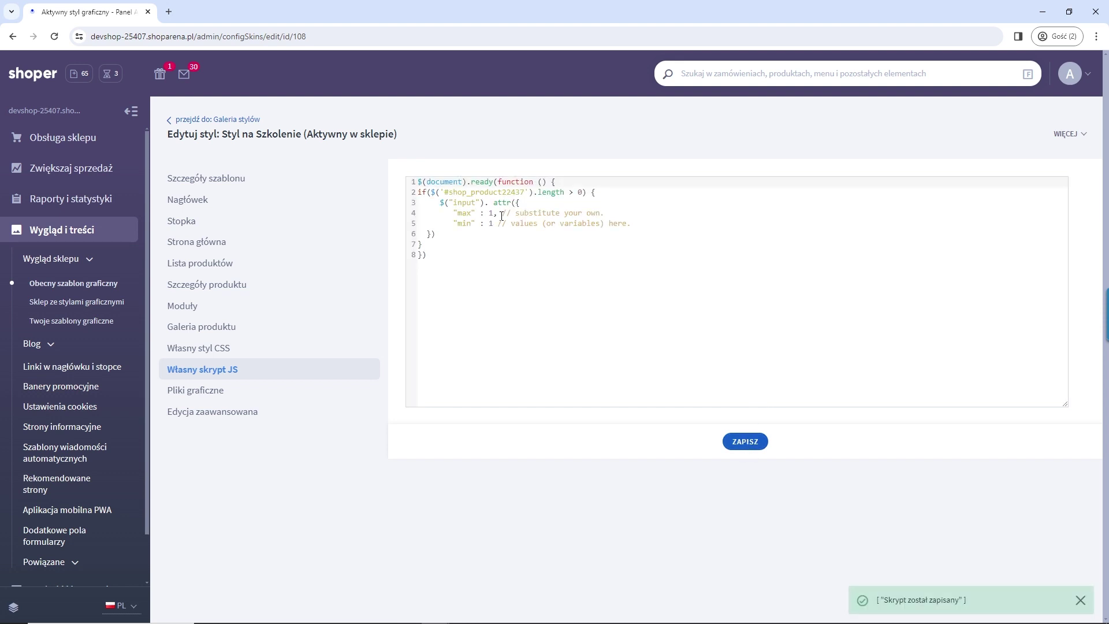
drag(492, 224, 418, 214)
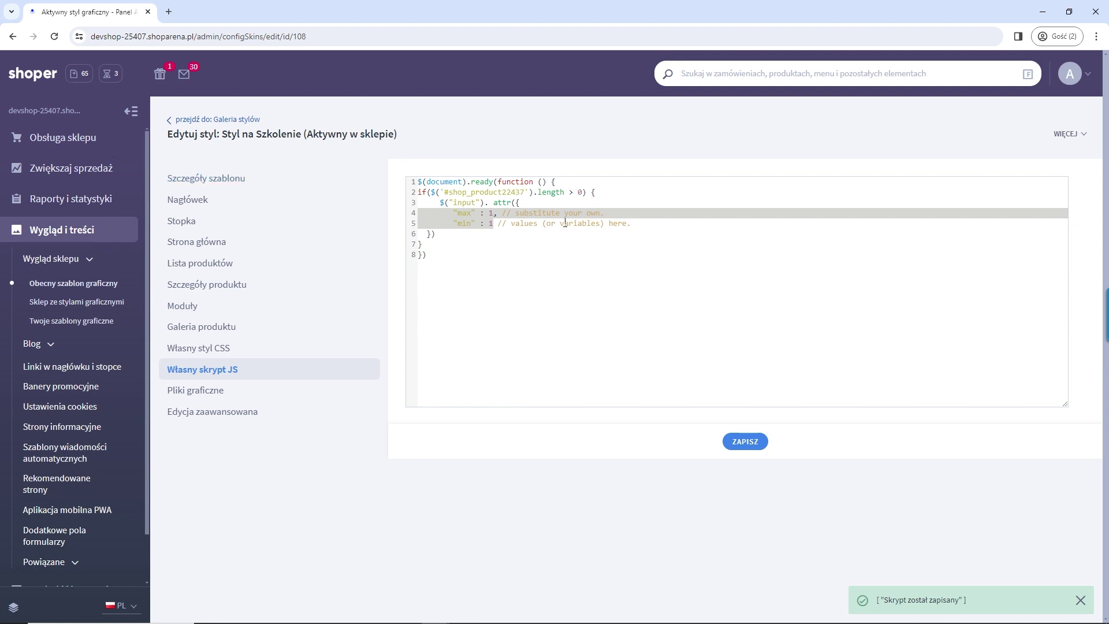
Step: Open the storefront, accept only necessary cookies, and go to the Magazyn A product page
click(45, 112)
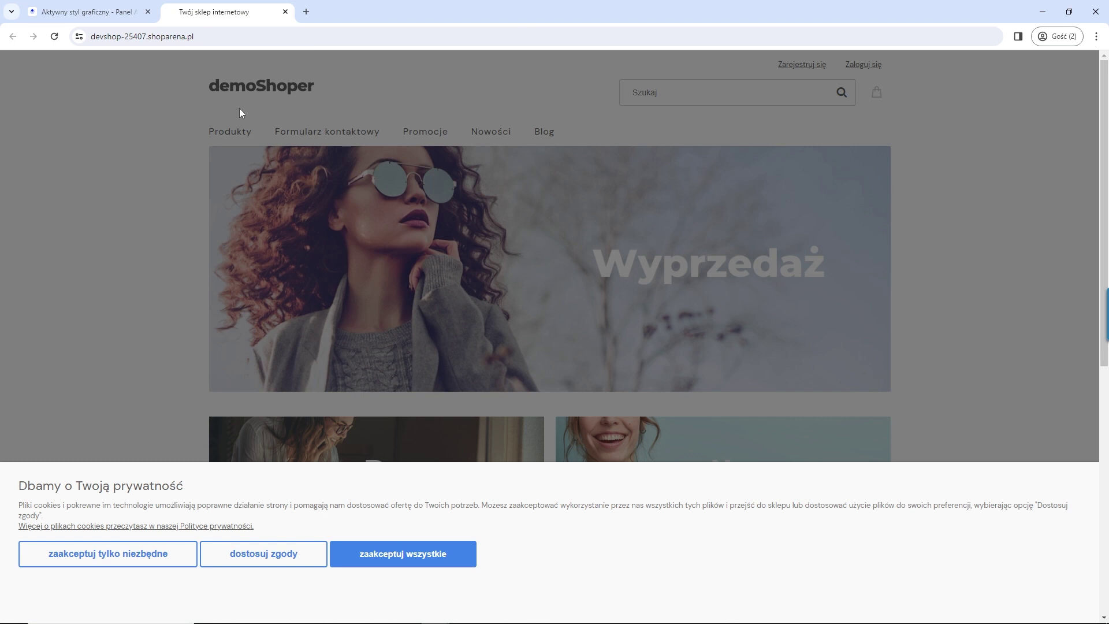
click(149, 559)
scroll(272, 370, down, 3)
scroll(272, 373, down, 3)
click(290, 376)
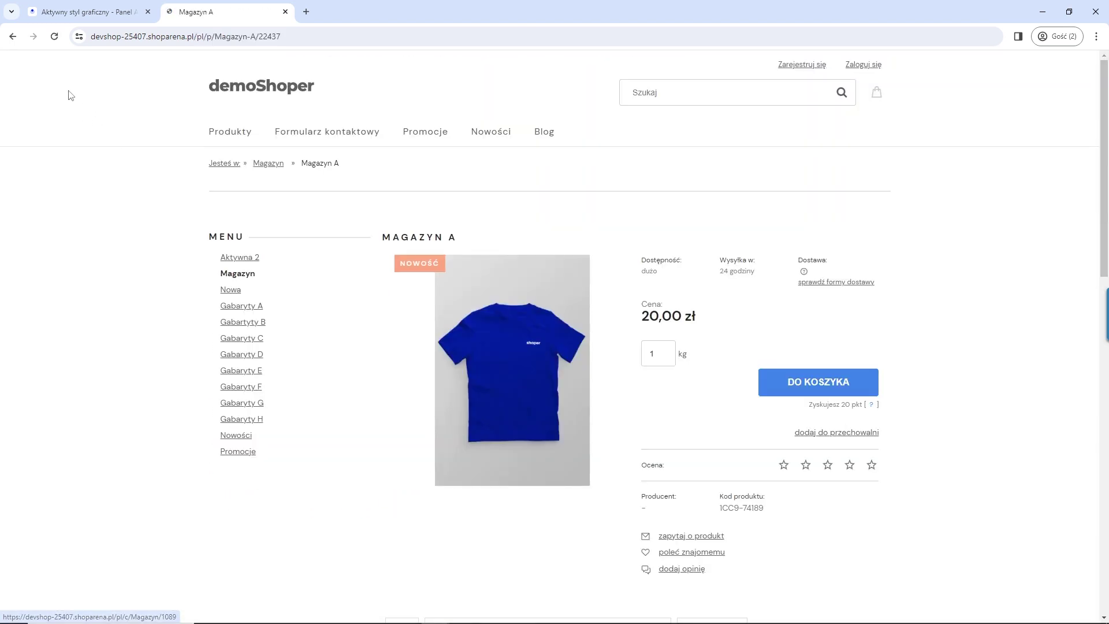
click(86, 12)
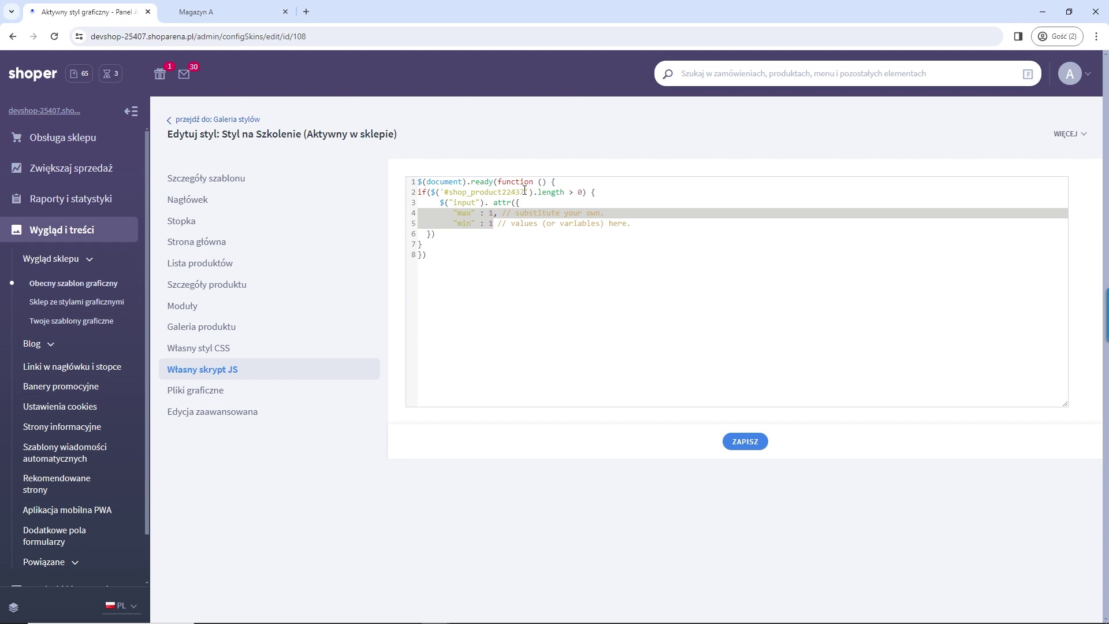
click(198, 12)
Step: Test the script's limits by trying to add 2 kg and then 4 kg of Magazyn A to the cart
double_click(653, 364)
text(2)
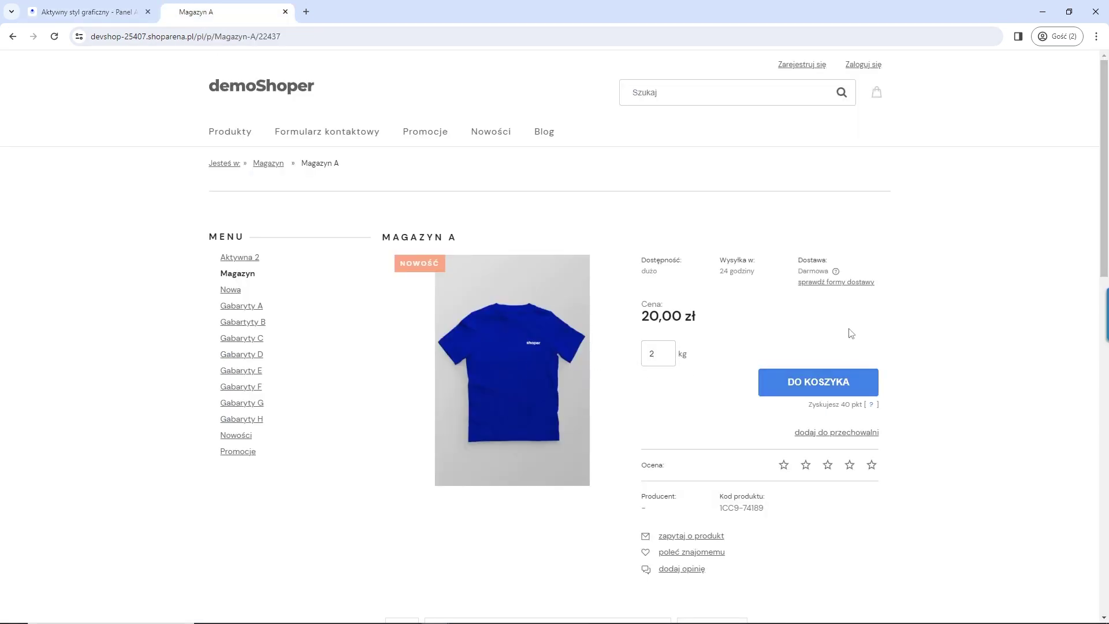
click(811, 387)
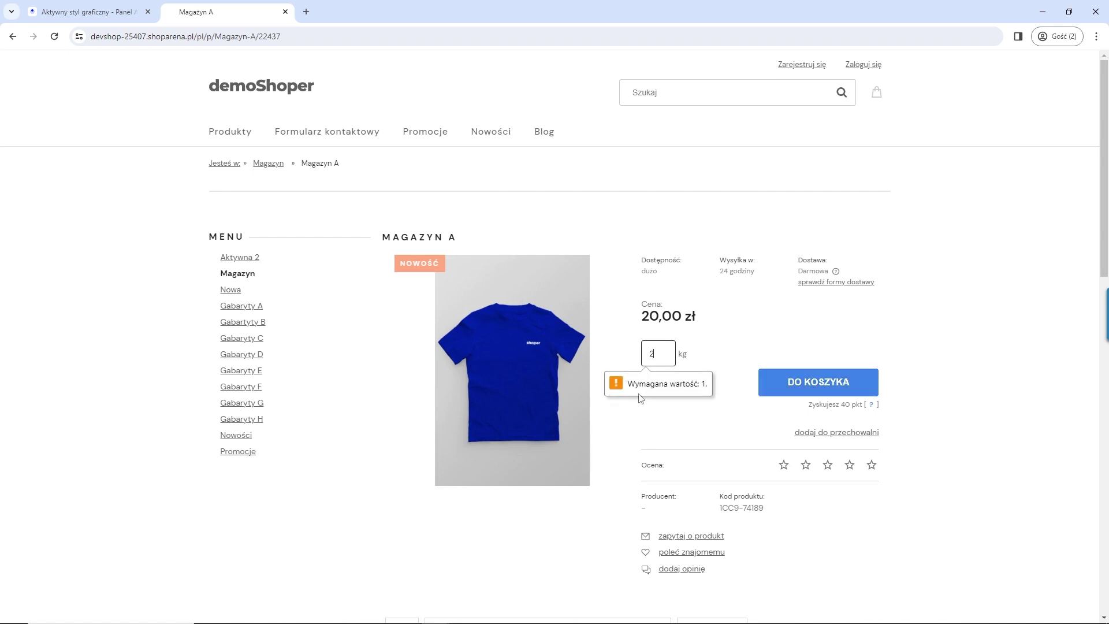
drag(635, 388, 688, 376)
click(685, 409)
double_click(646, 354)
text(4)
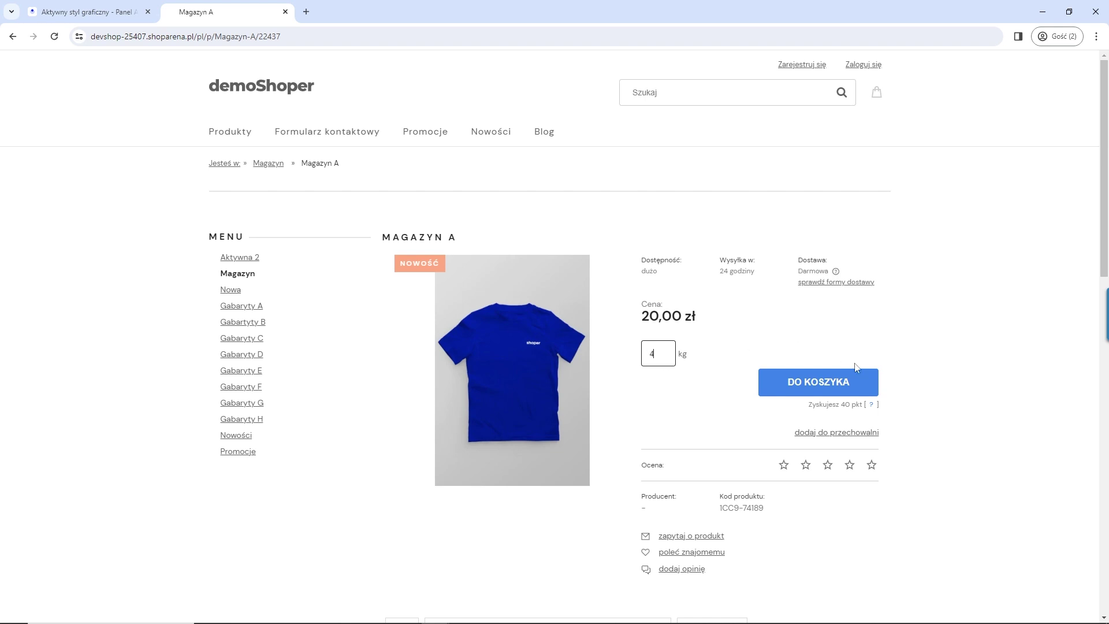
click(838, 388)
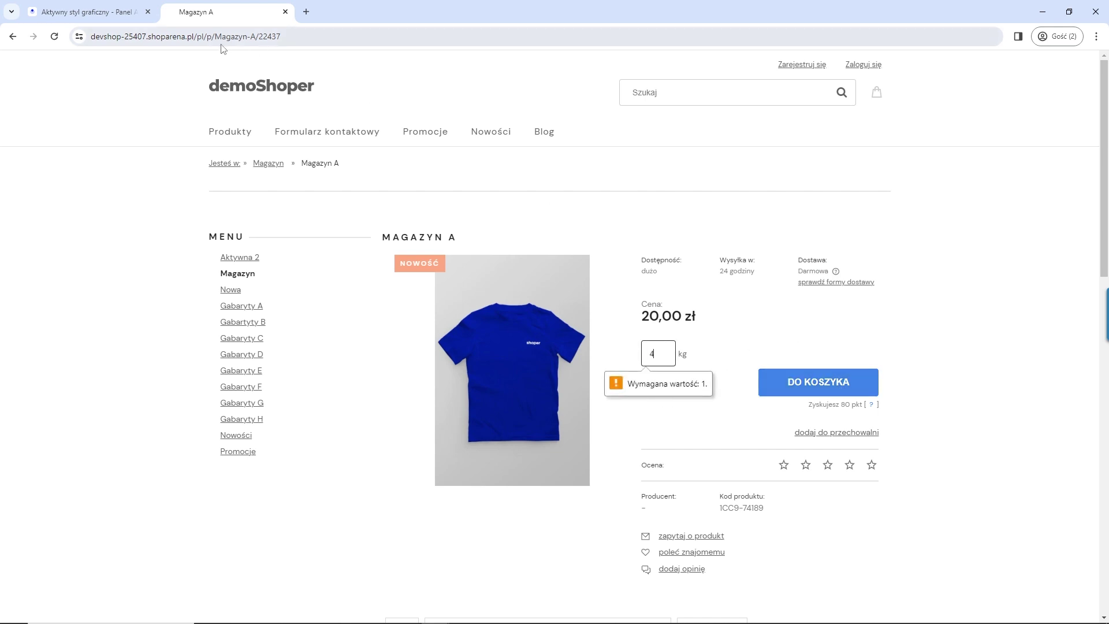
Step: Comment out the custom JS script with /* and save it
click(120, 16)
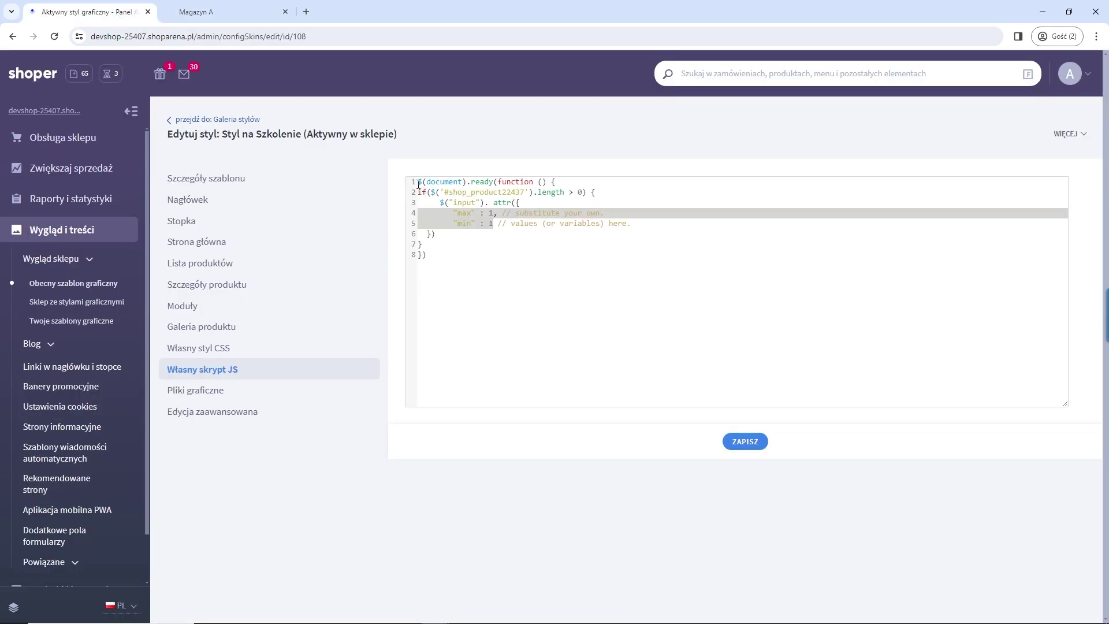
click(419, 182)
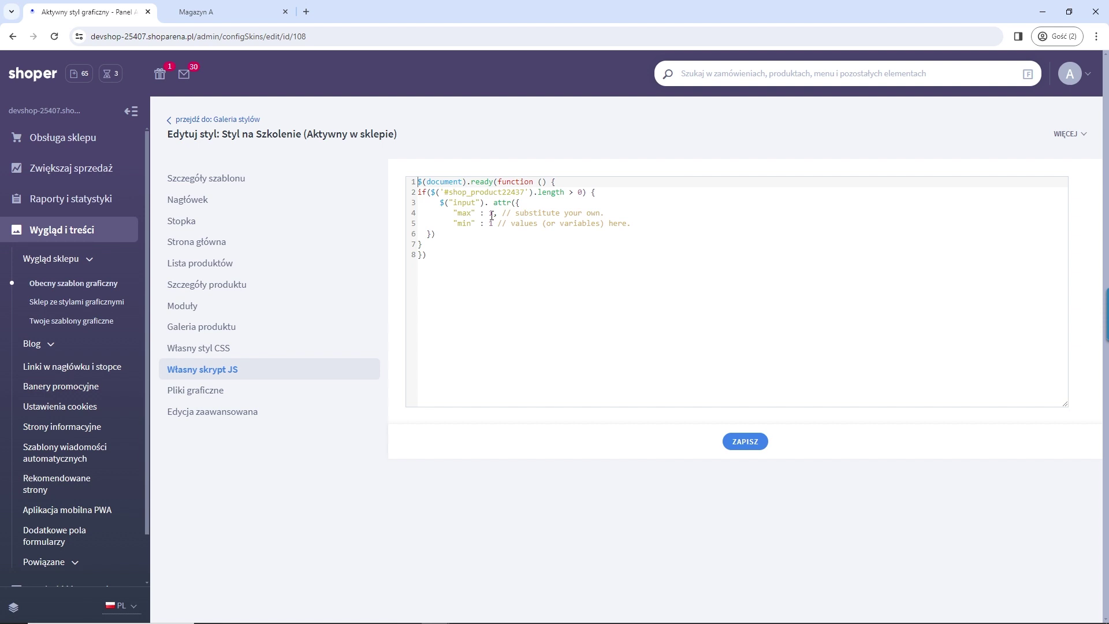
text(/*)
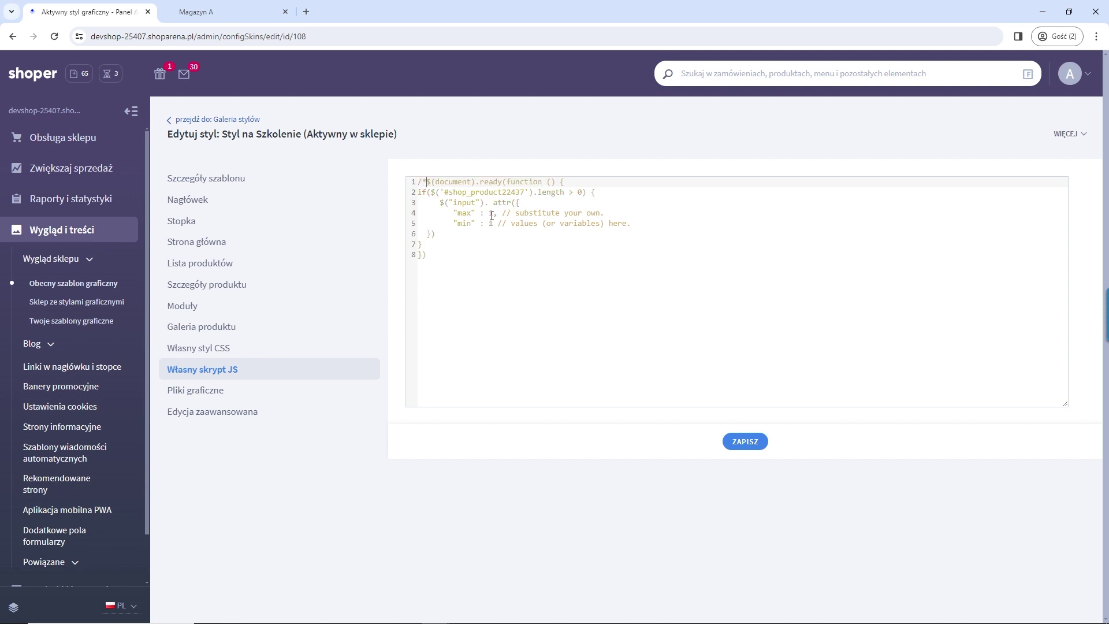
click(745, 442)
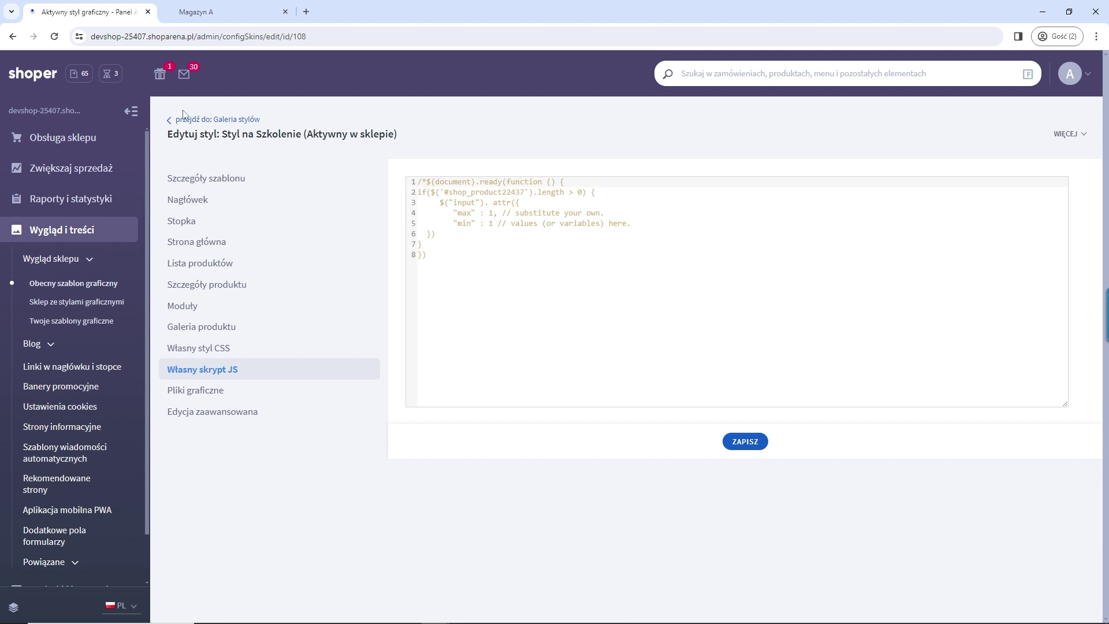
Step: Reload the Magazyn A page, add 5 units to the cart, and return to the style editor
click(196, 11)
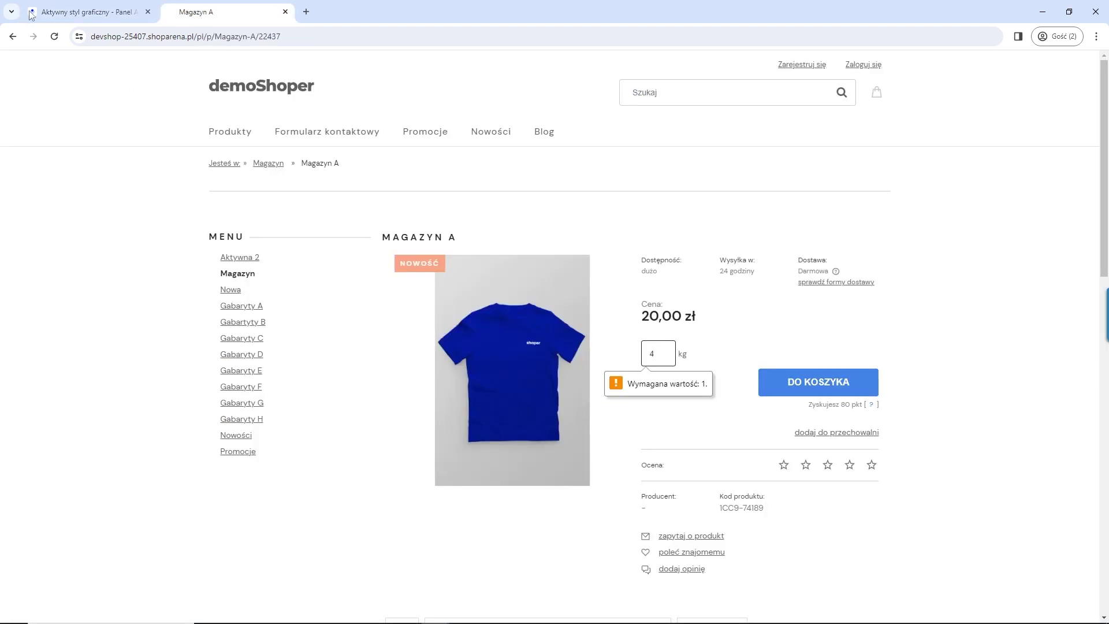
click(55, 38)
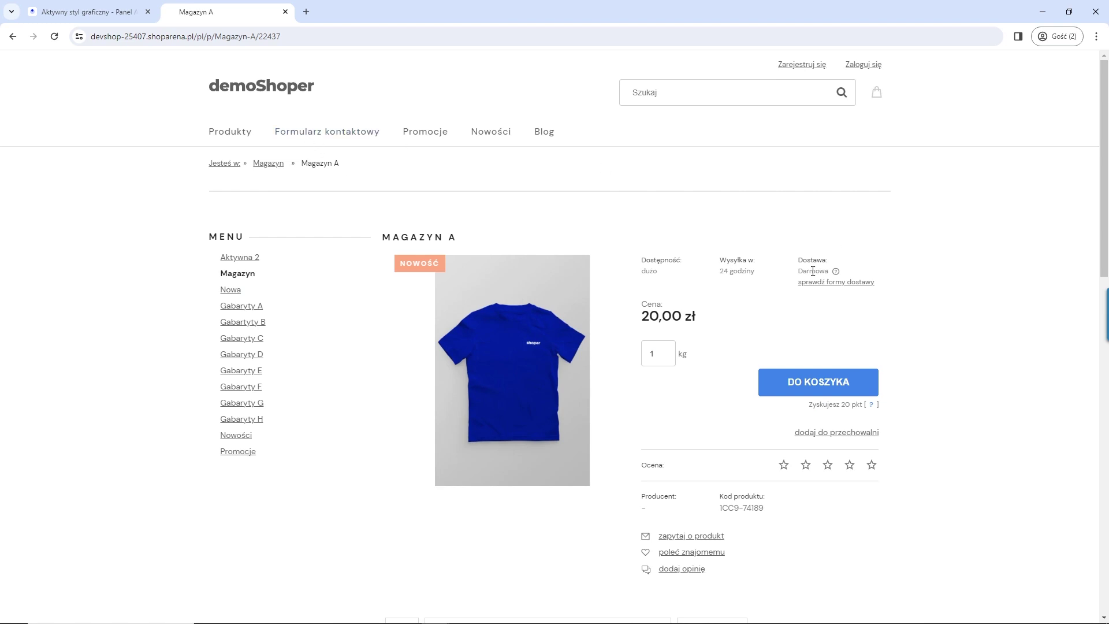
double_click(651, 354)
text(5)
click(820, 382)
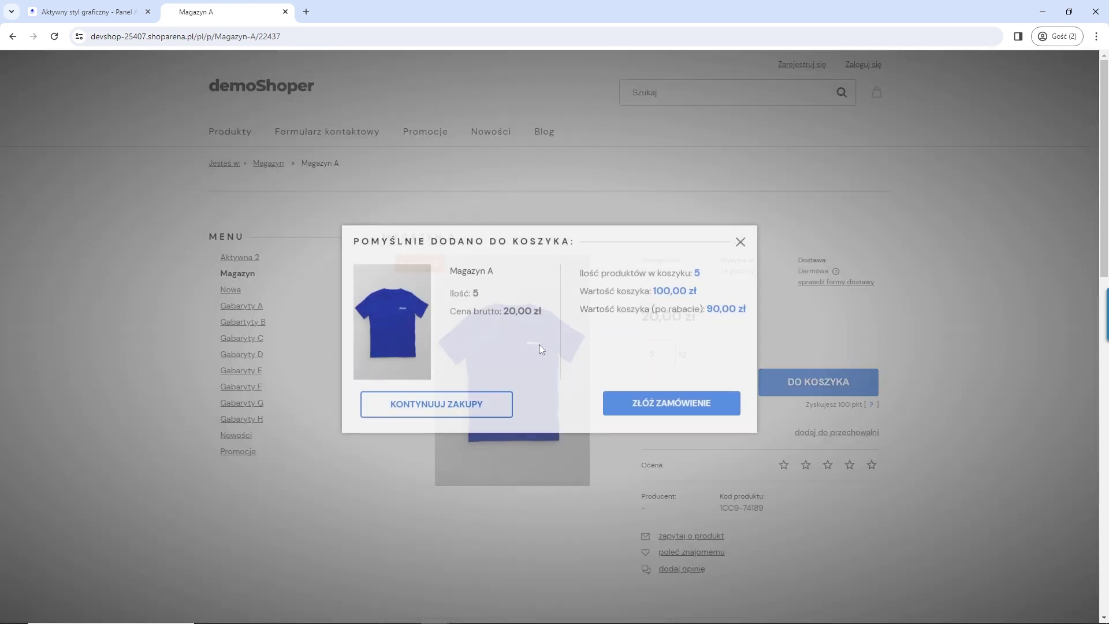
click(740, 249)
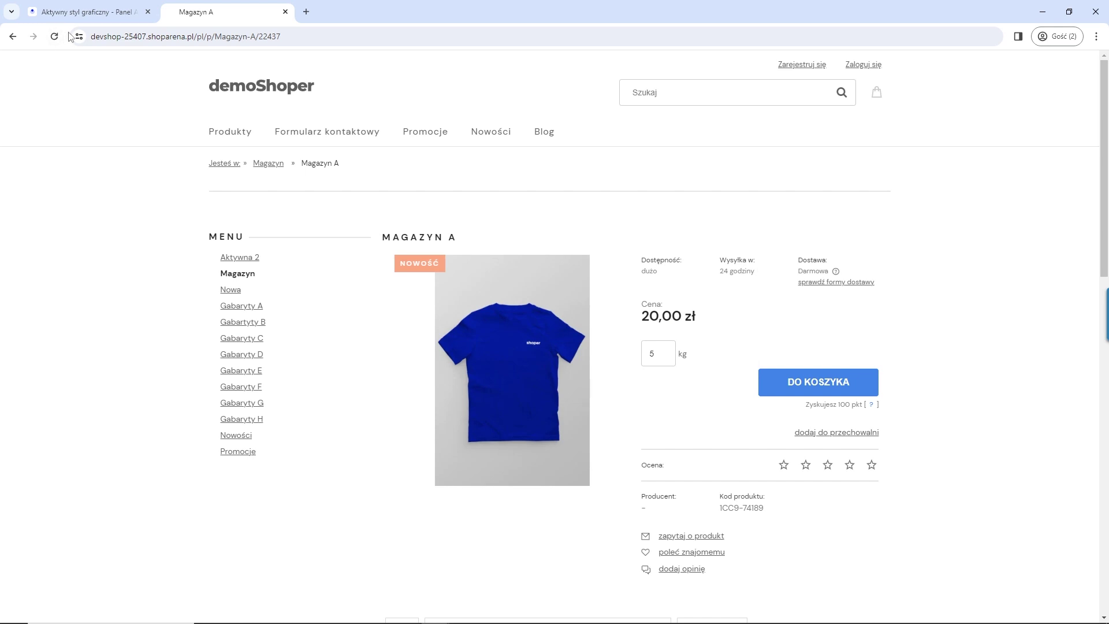
click(82, 12)
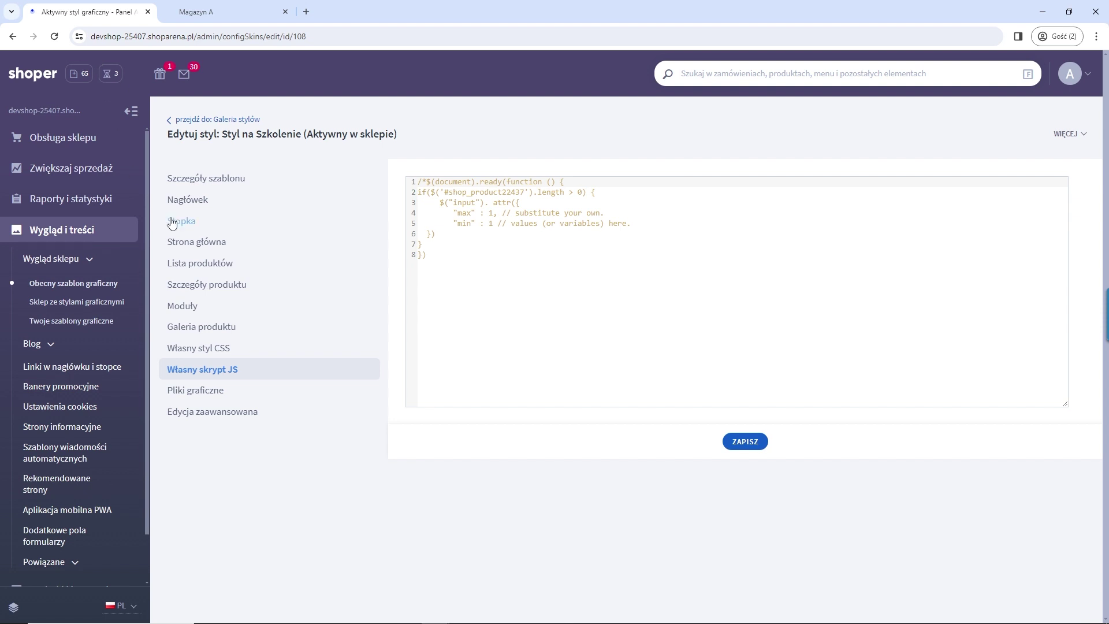
Step: Show Edycja zaawansowana, highlight the WebDav/CyberDuck tip, and expand the WIĘCEJ dropdown
click(250, 416)
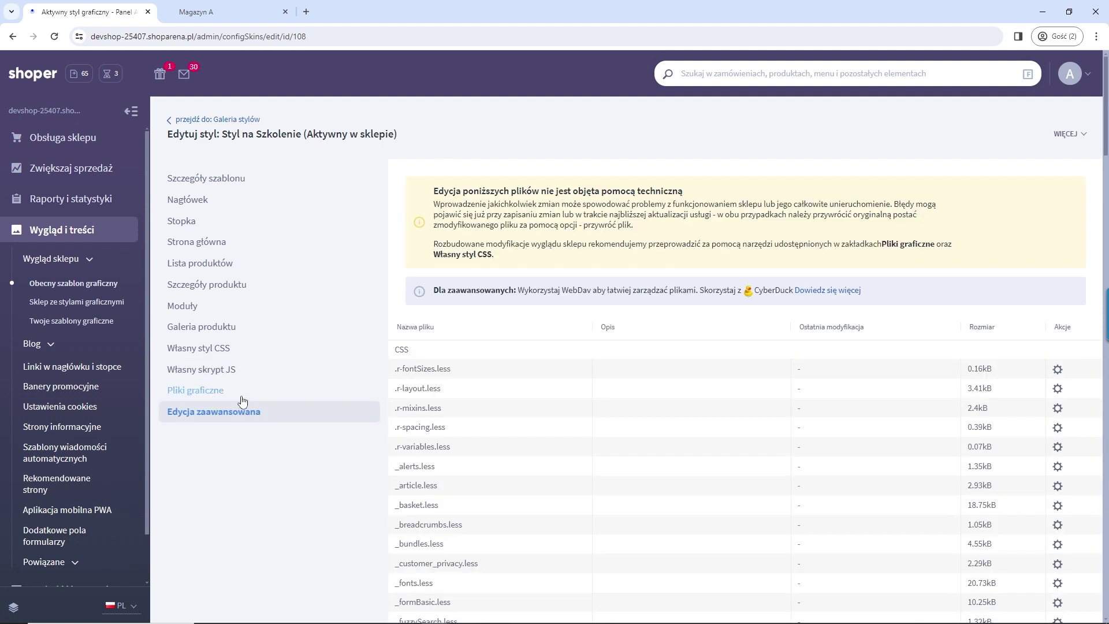
drag(434, 290, 659, 290)
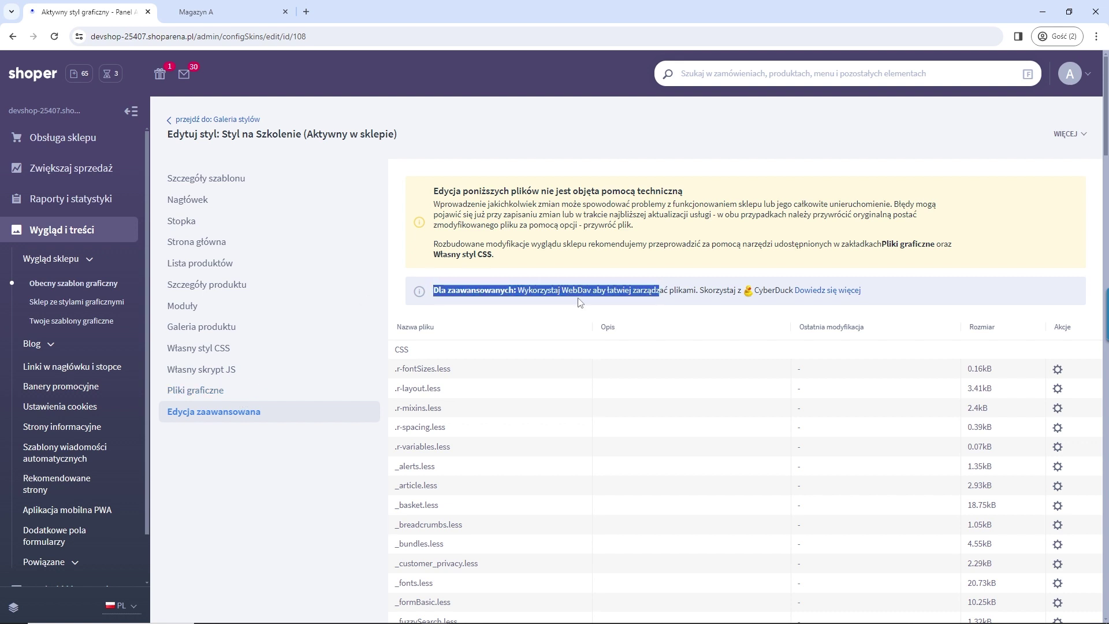
double_click(574, 291)
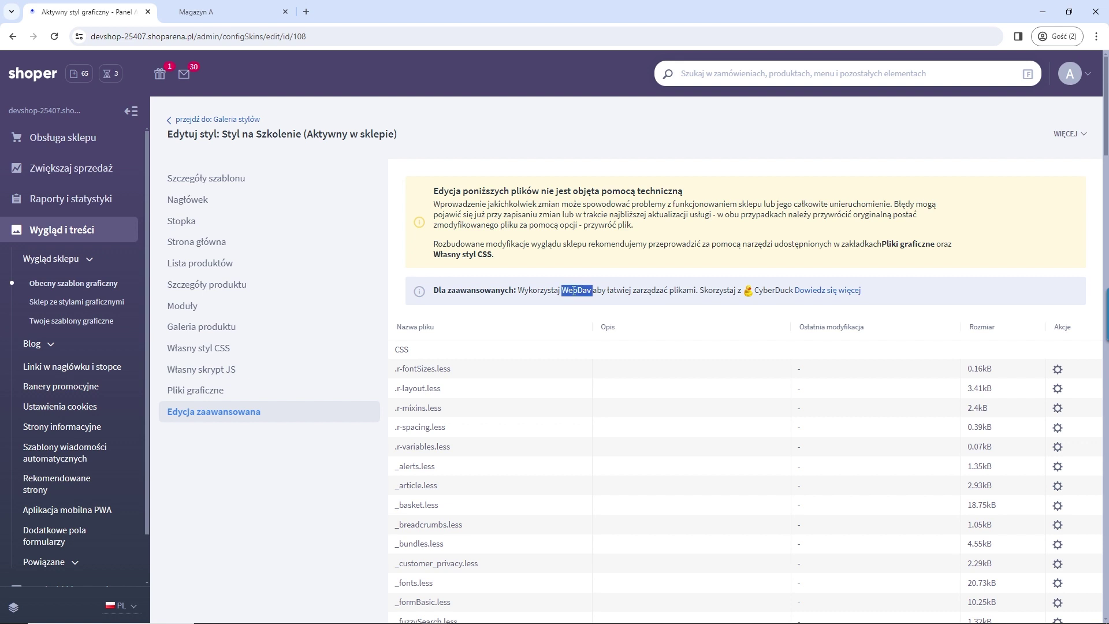
double_click(778, 291)
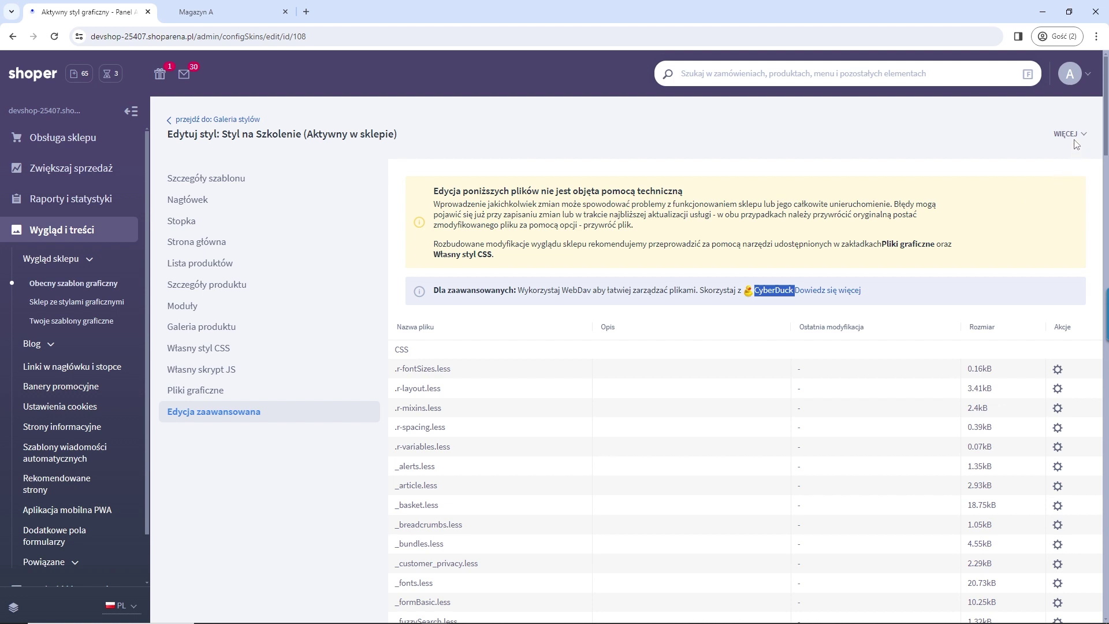
click(945, 263)
click(1071, 137)
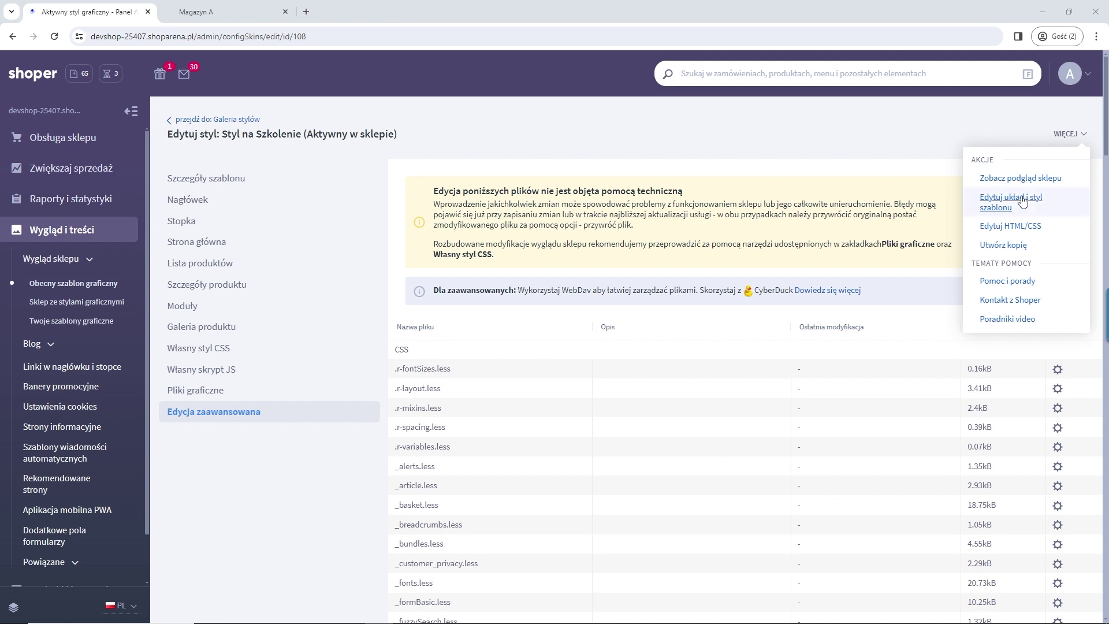
click(999, 230)
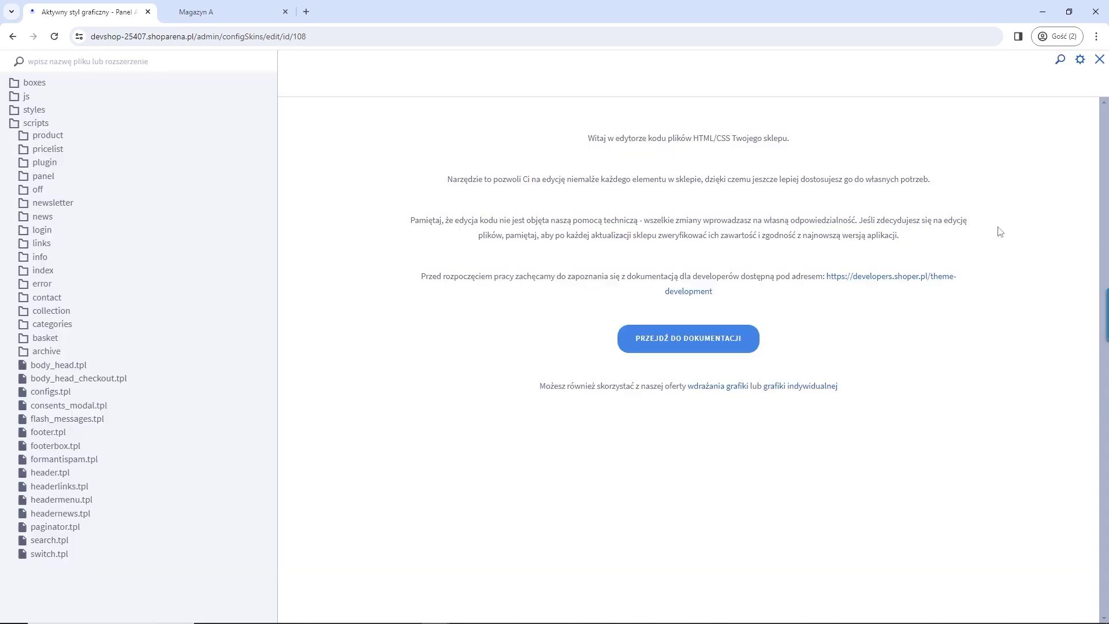
click(46, 136)
click(55, 152)
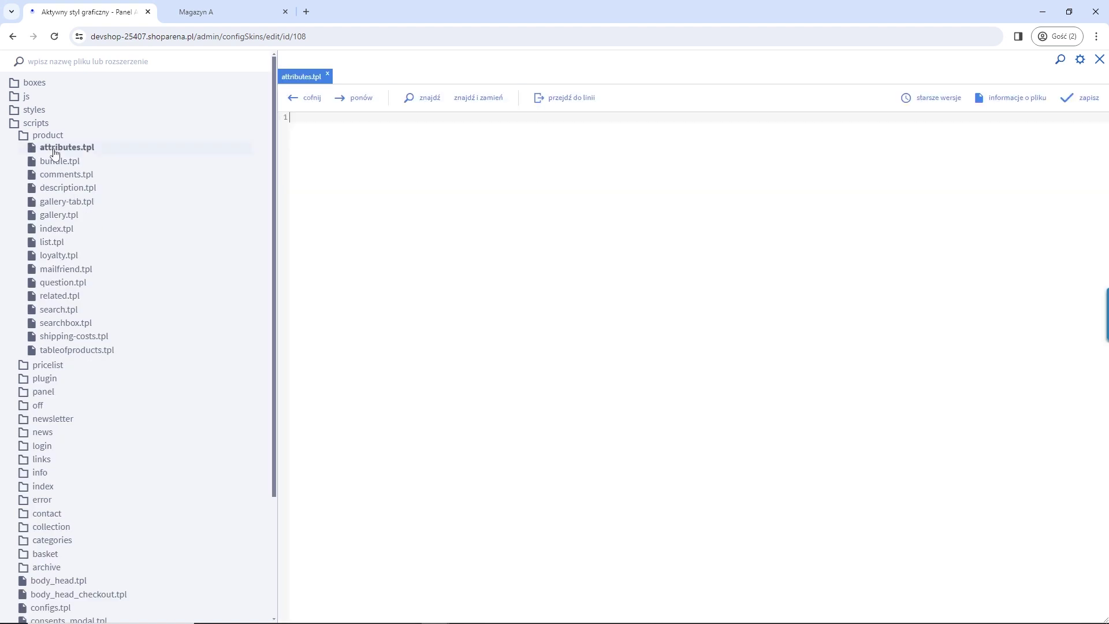
click(45, 136)
click(46, 136)
click(58, 229)
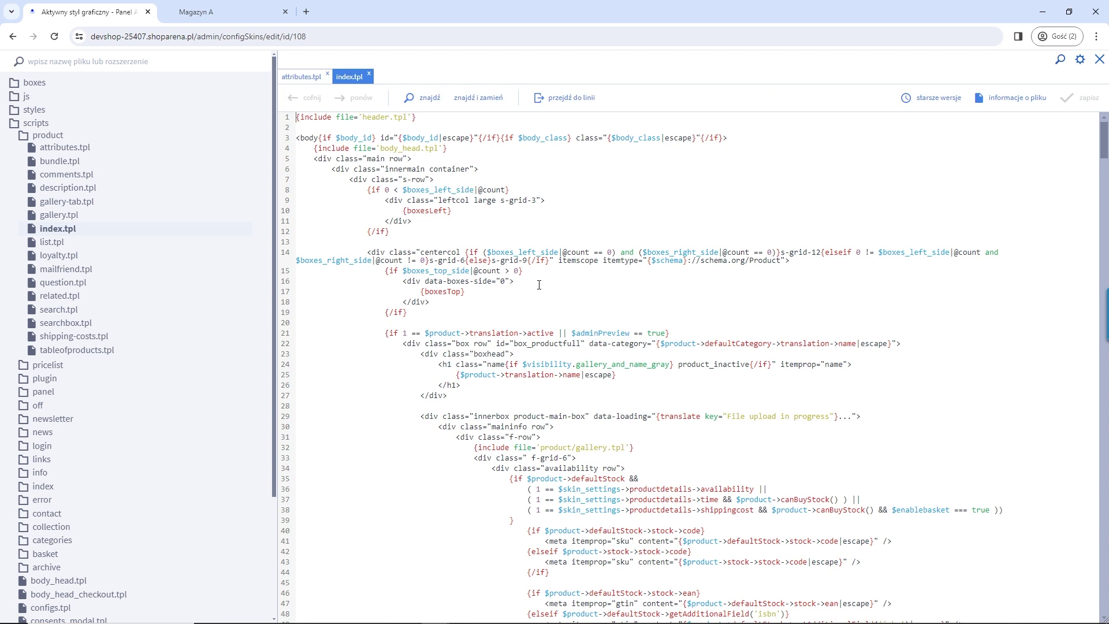
scroll(820, 287, down, 5)
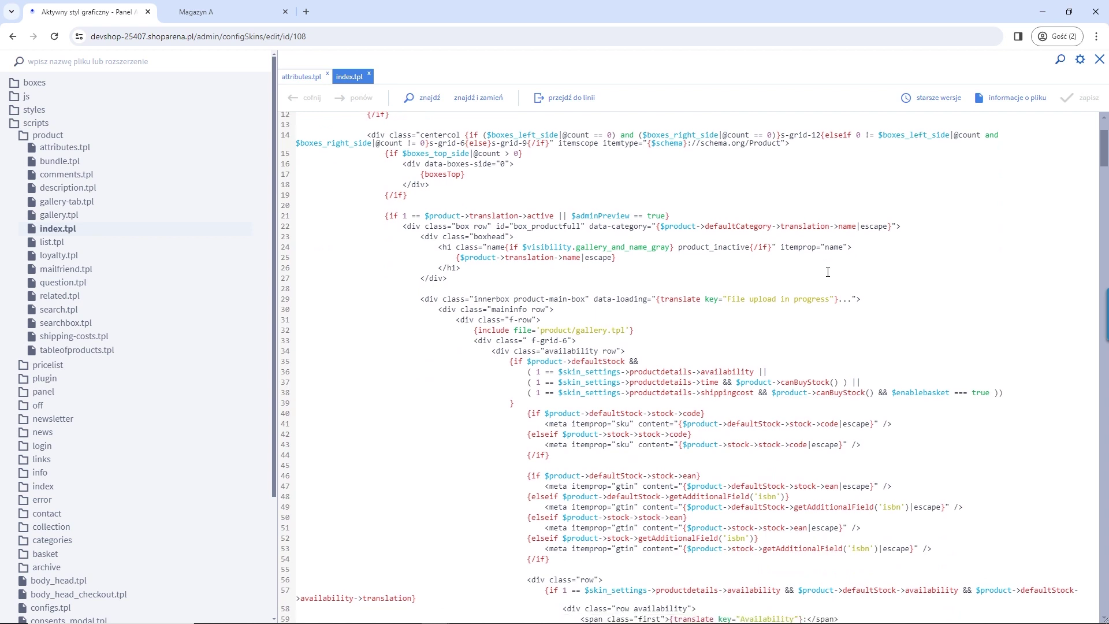
scroll(872, 341, down, 3)
scroll(829, 271, up, 3)
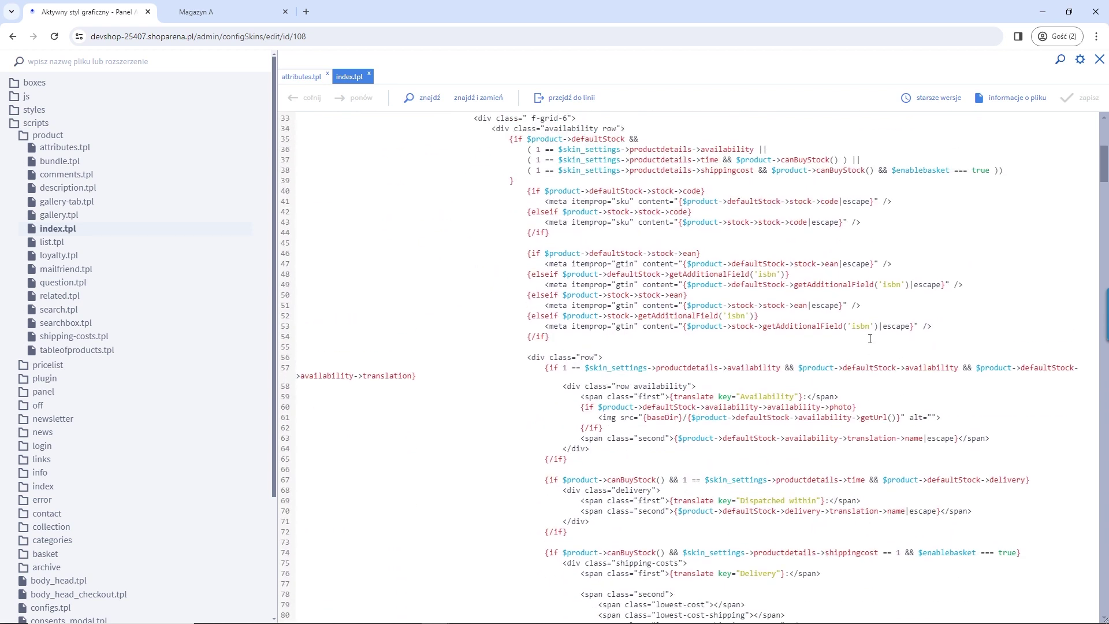
drag(842, 282, 785, 282)
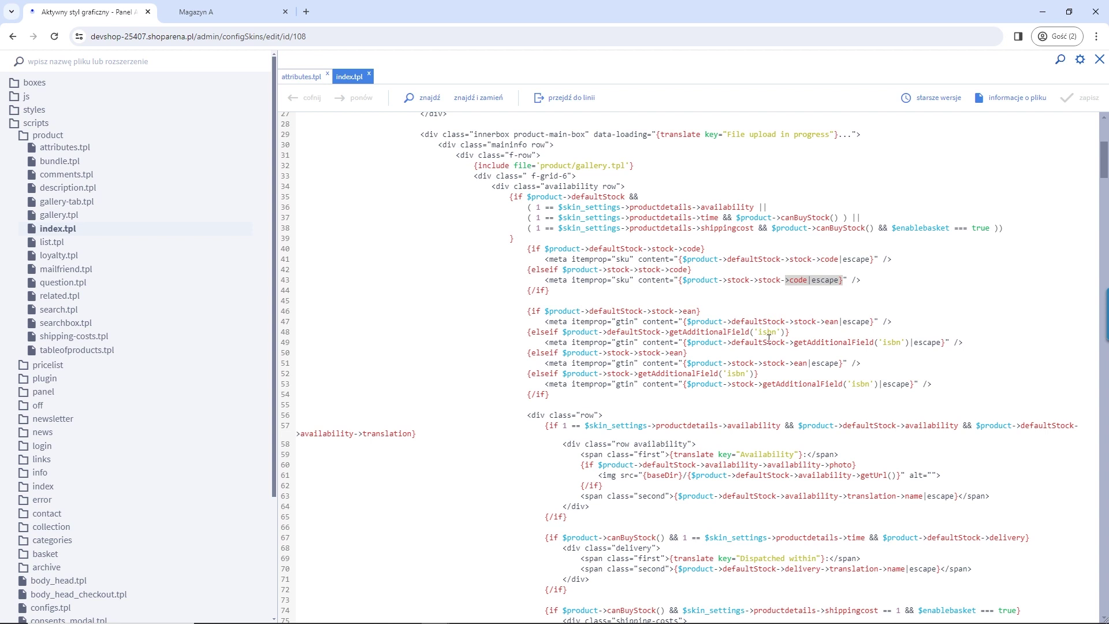
drag(874, 323, 685, 316)
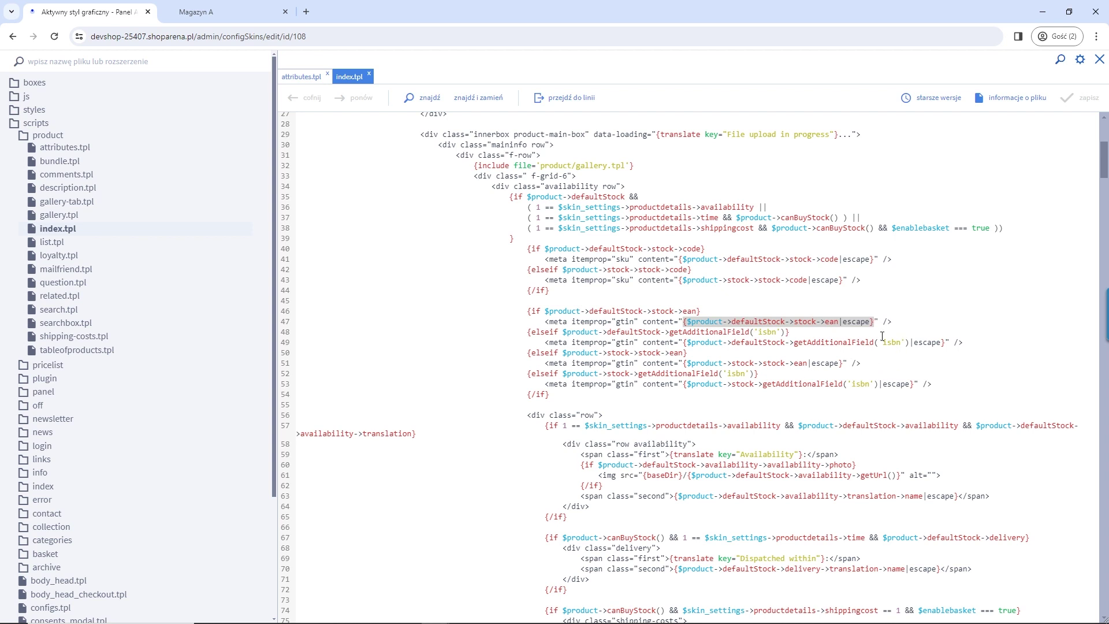
scroll(903, 384, down, 4)
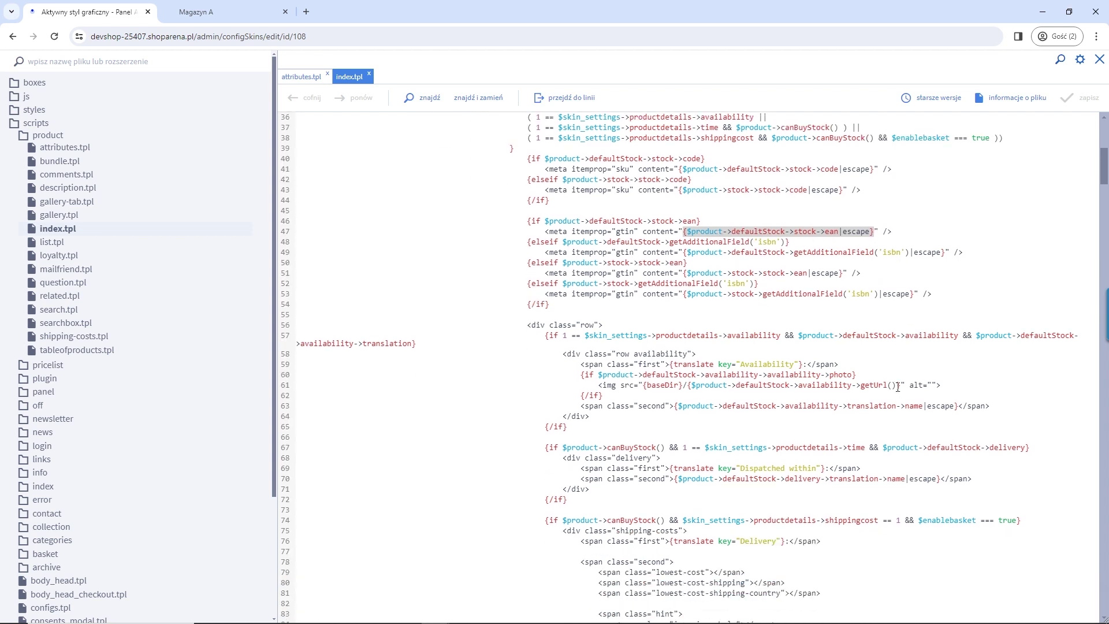
scroll(872, 344, up, 9)
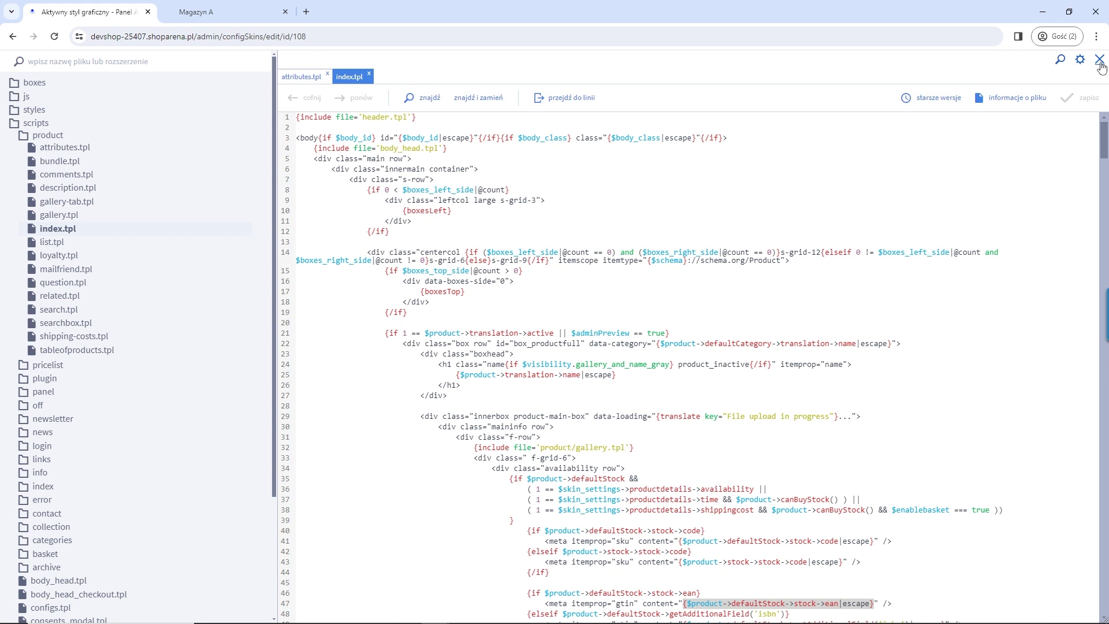
click(1100, 62)
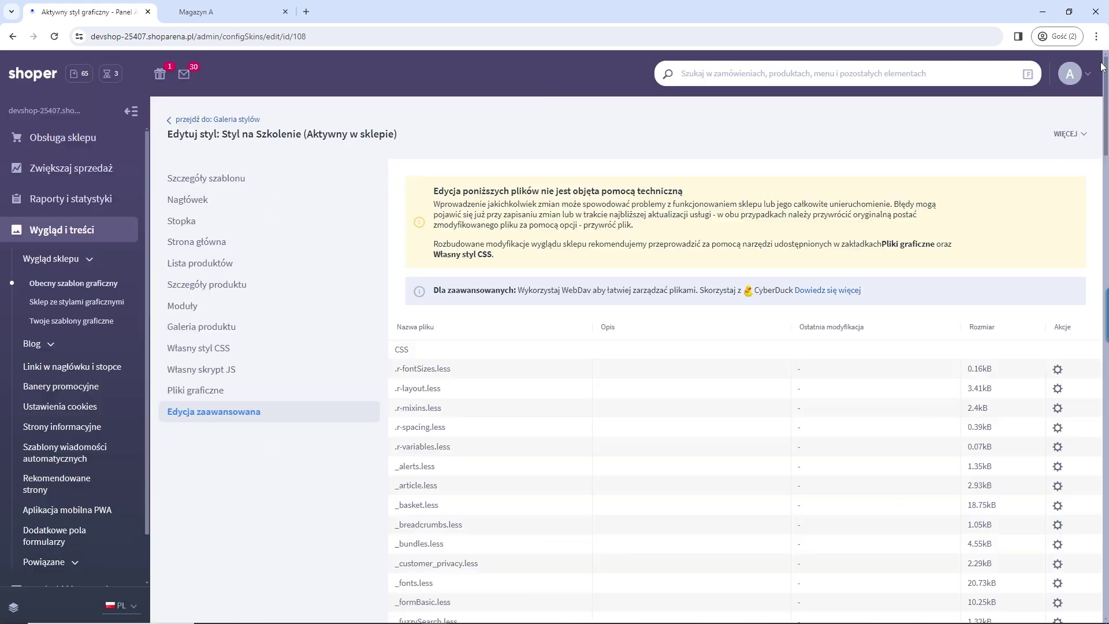
Step: Load developers.shoper.pl in a new tab and open its Theme development documentation
click(306, 12)
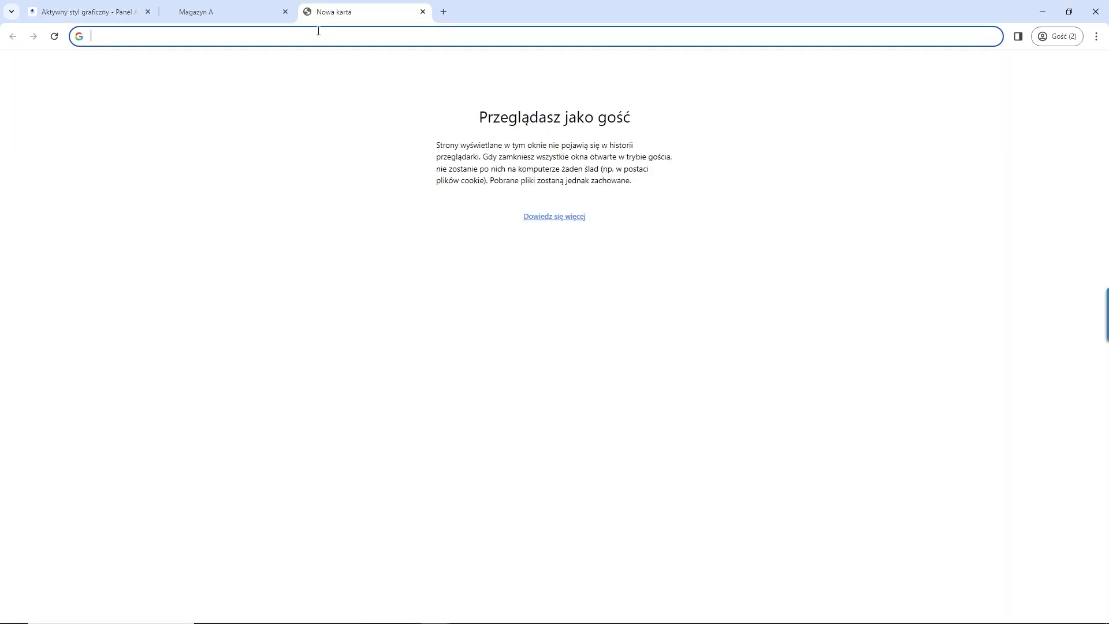
text(developers.)
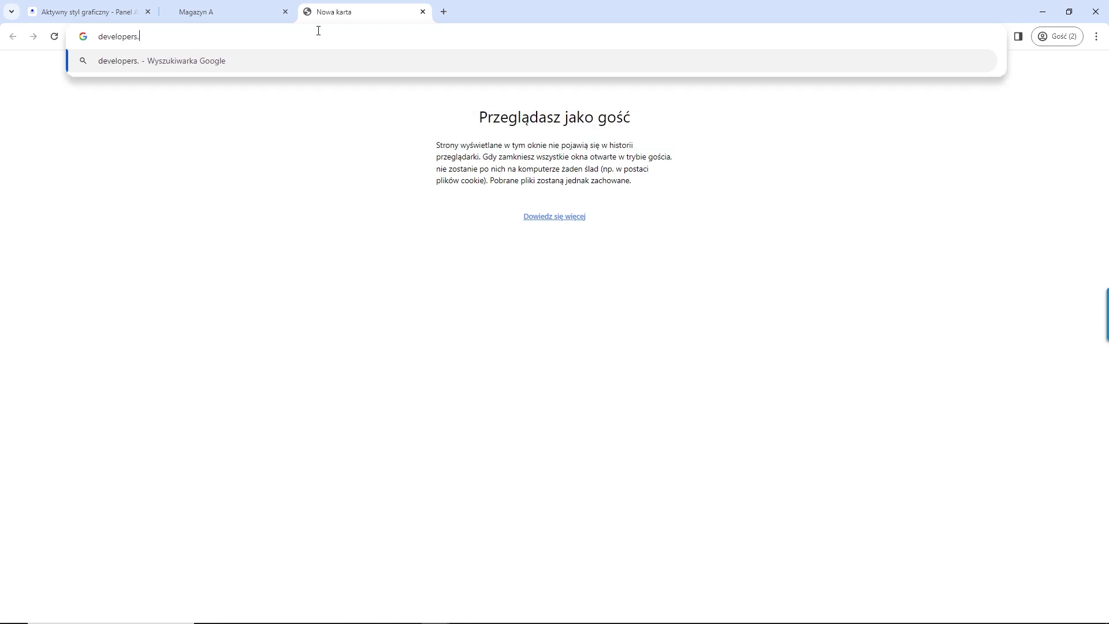
text(shoper.pl)
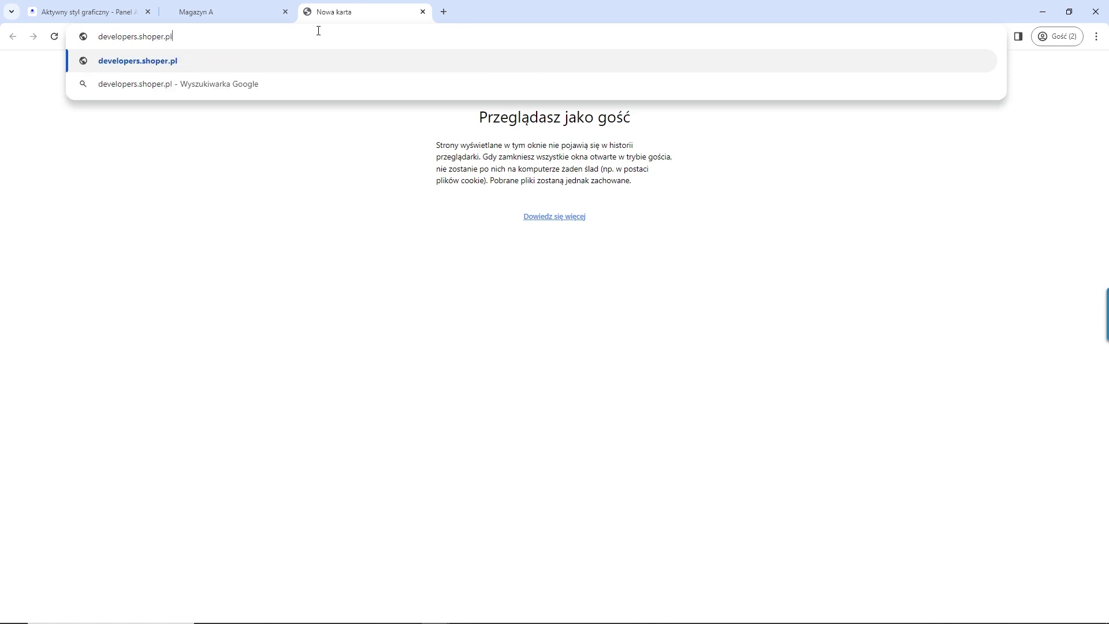
key(Return)
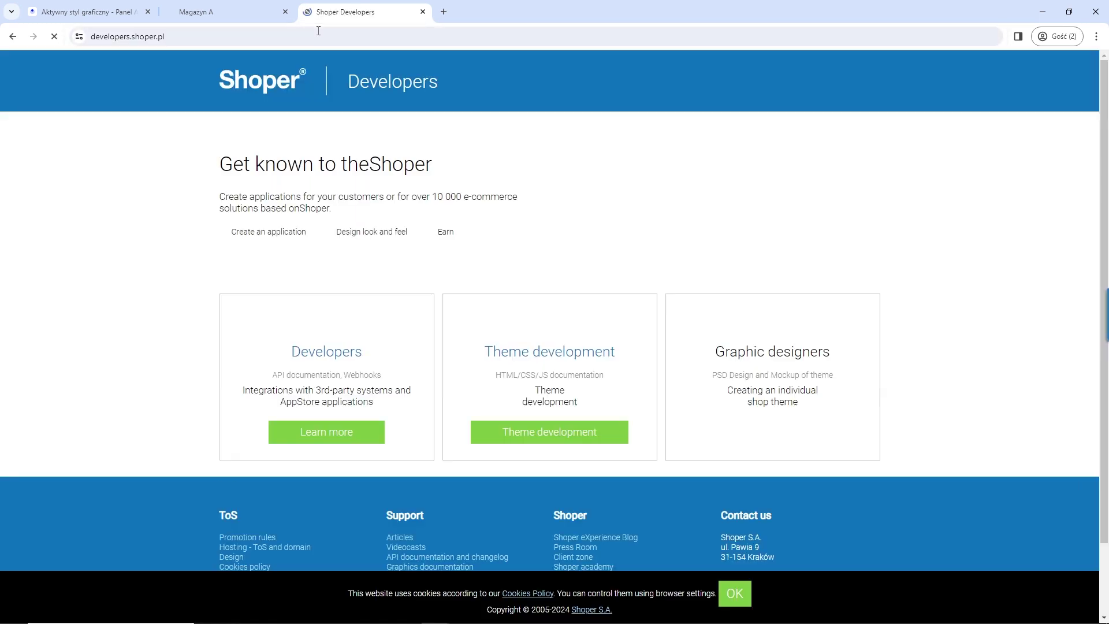
scroll(490, 245, down, 3)
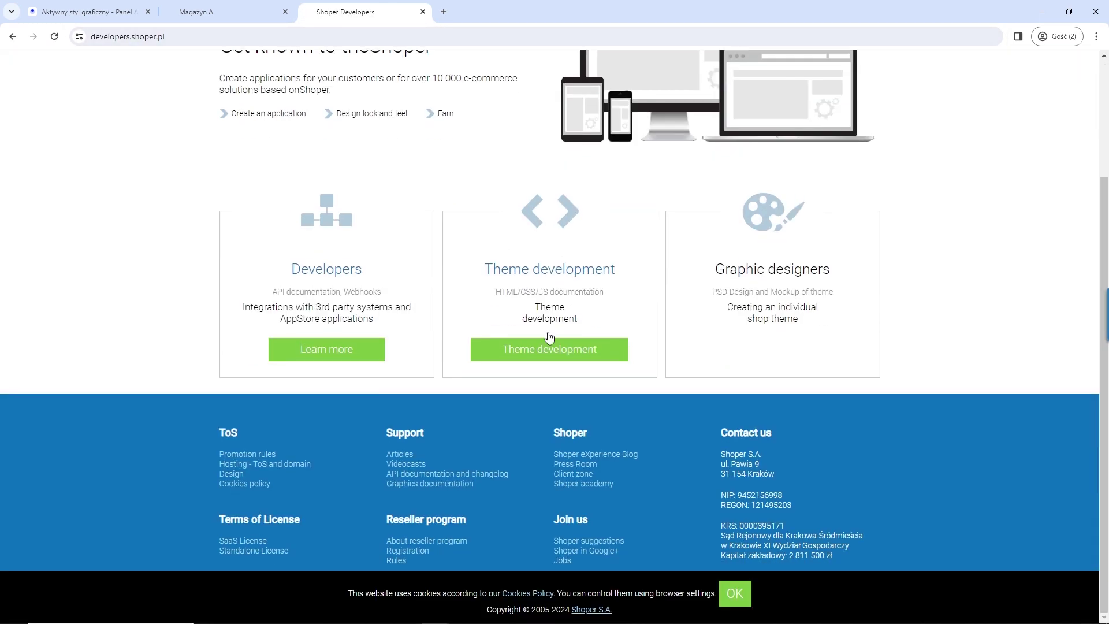
click(556, 276)
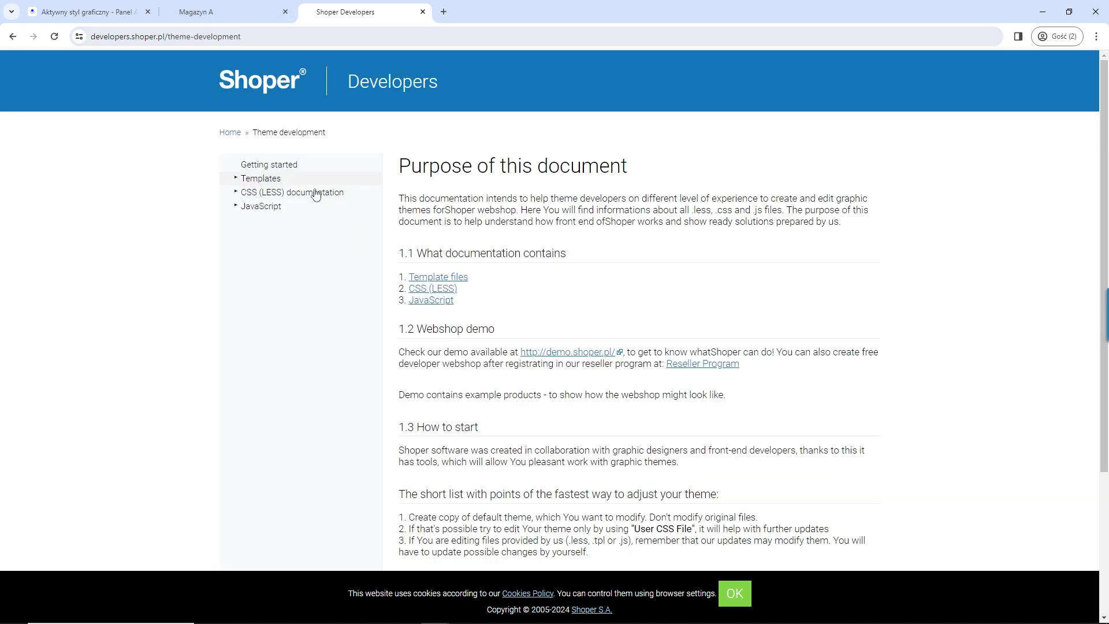
Step: Browse the Templates docs: RWD style description, Smarty section and template files structure
click(271, 180)
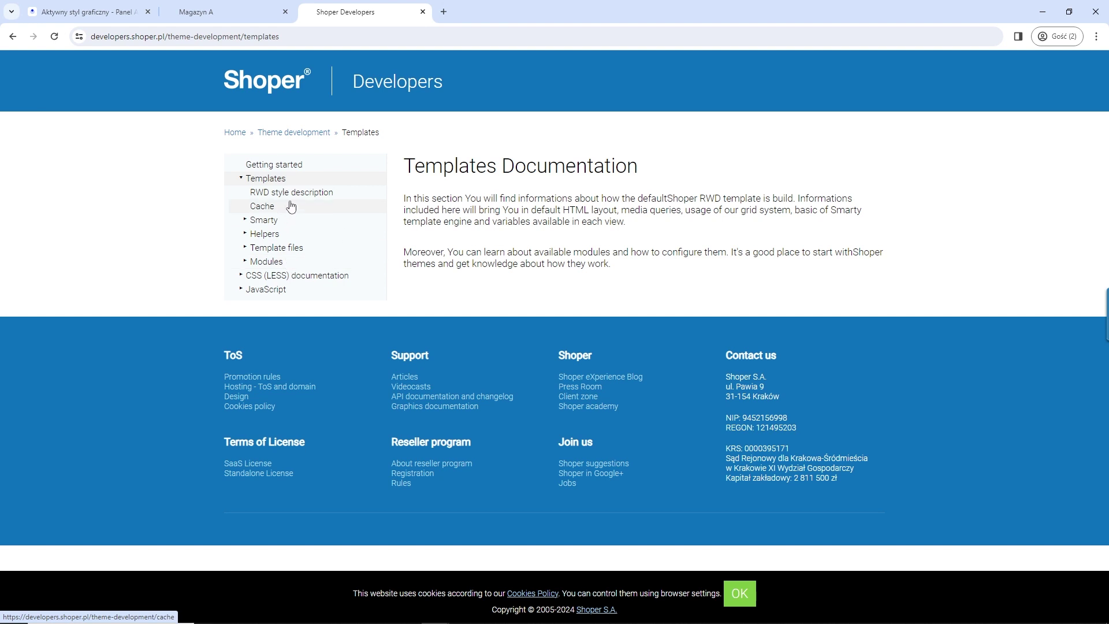
click(289, 194)
scroll(289, 258, down, 2)
scroll(378, 328, up, 3)
click(276, 224)
click(248, 222)
click(257, 246)
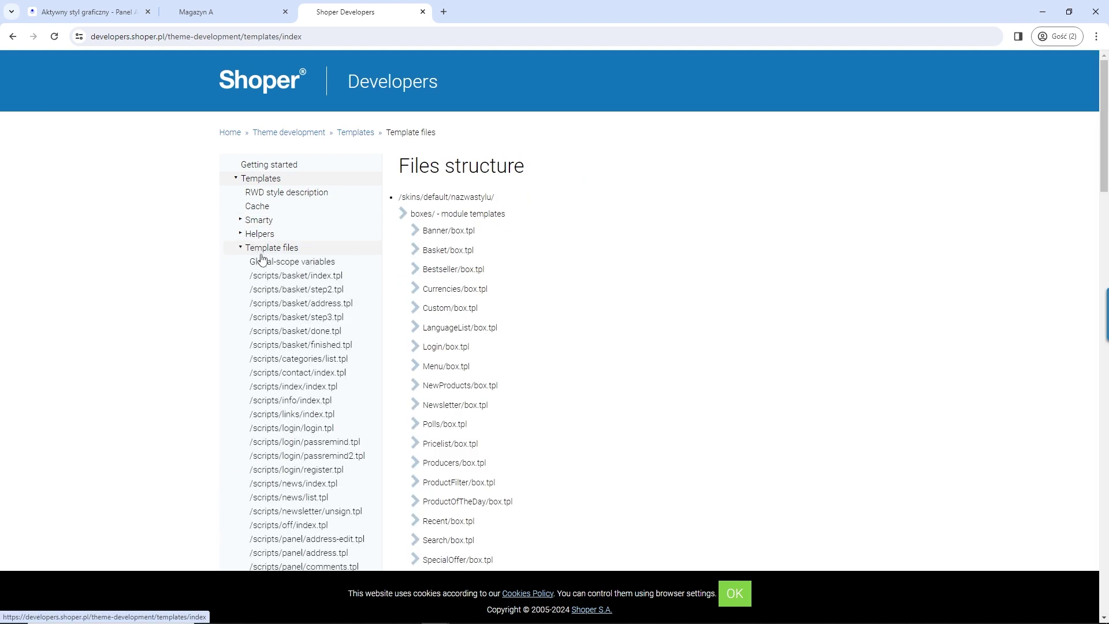
Step: View the basket index, step2.tpl and global-scope variable lists, then return Home
click(292, 275)
scroll(387, 327, down, 5)
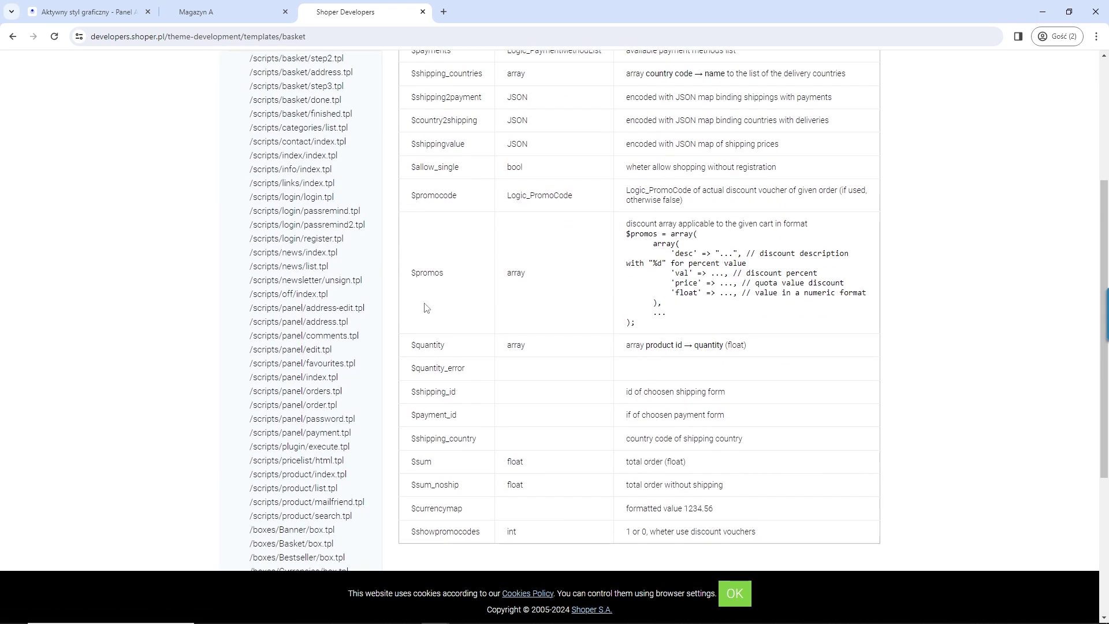
scroll(318, 238, up, 3)
click(287, 175)
scroll(542, 307, down, 4)
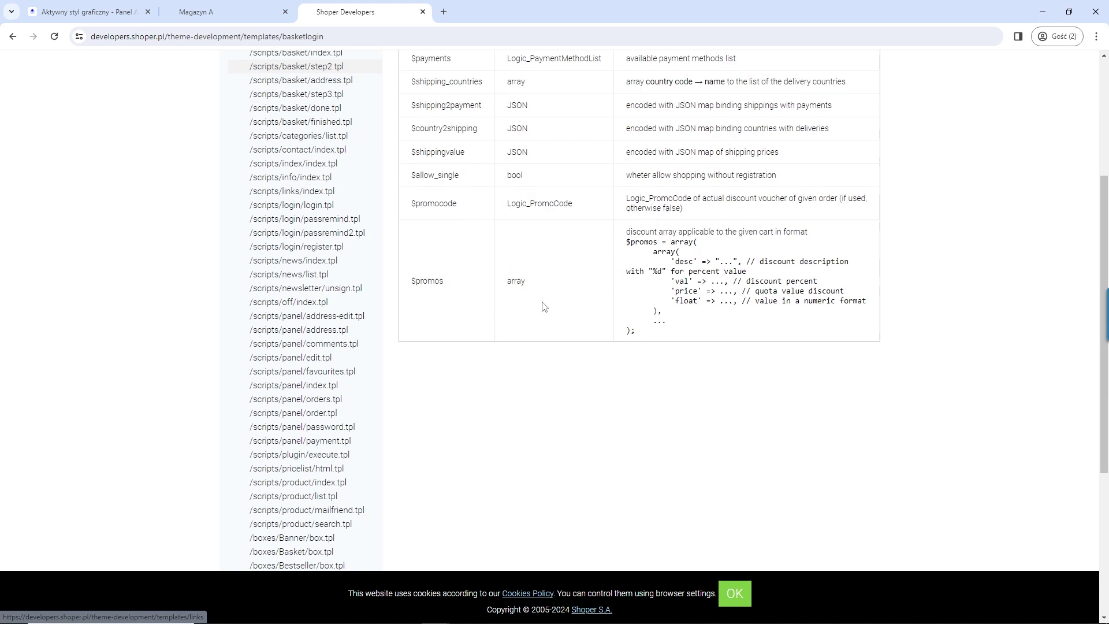
scroll(305, 290, up, 6)
click(304, 267)
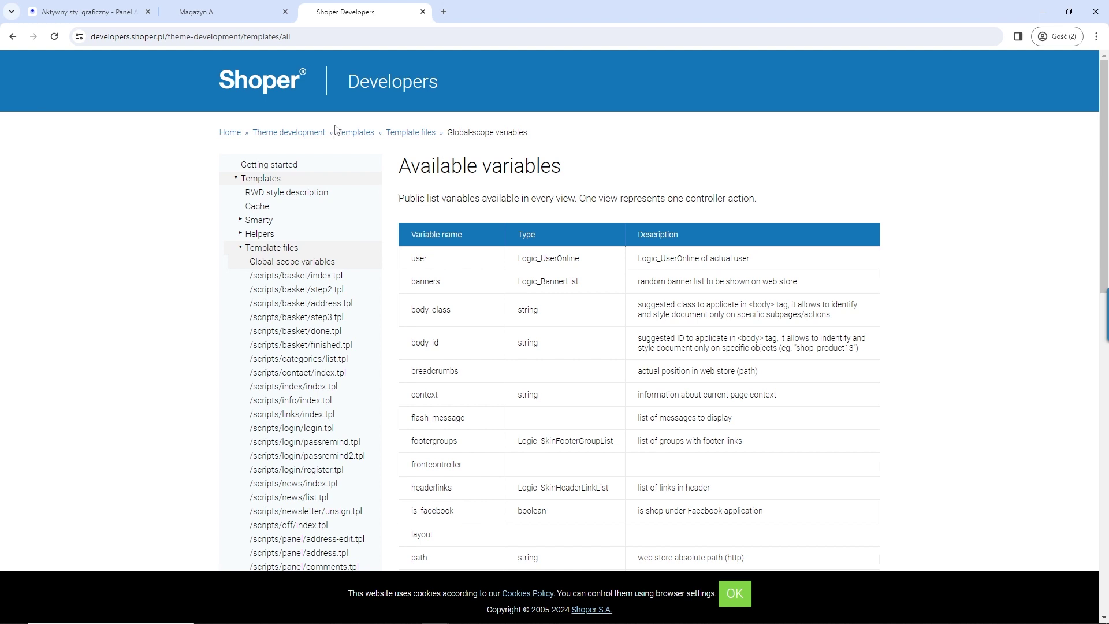
click(243, 135)
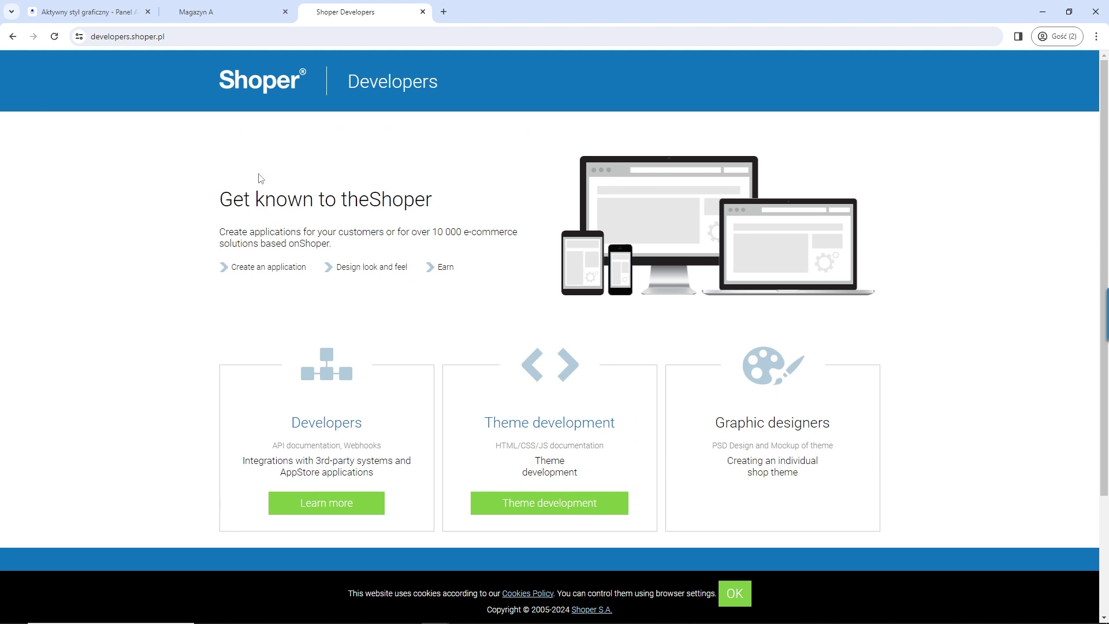
Step: Open the Developers documentation from the portal home page
scroll(261, 179, down, 2)
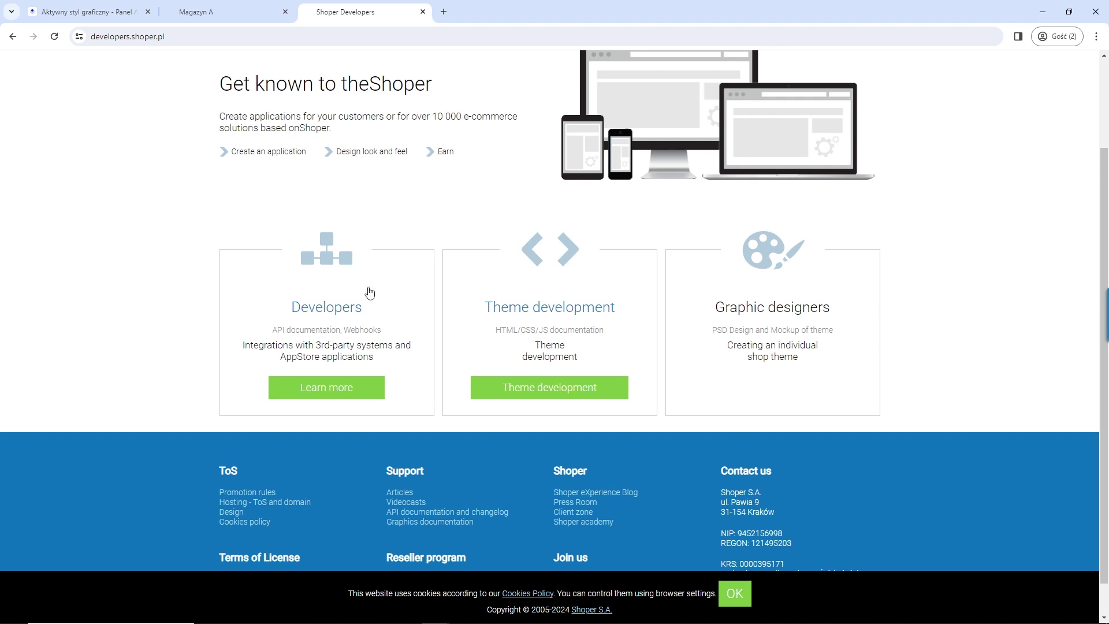
click(348, 306)
scroll(572, 192, up, 1)
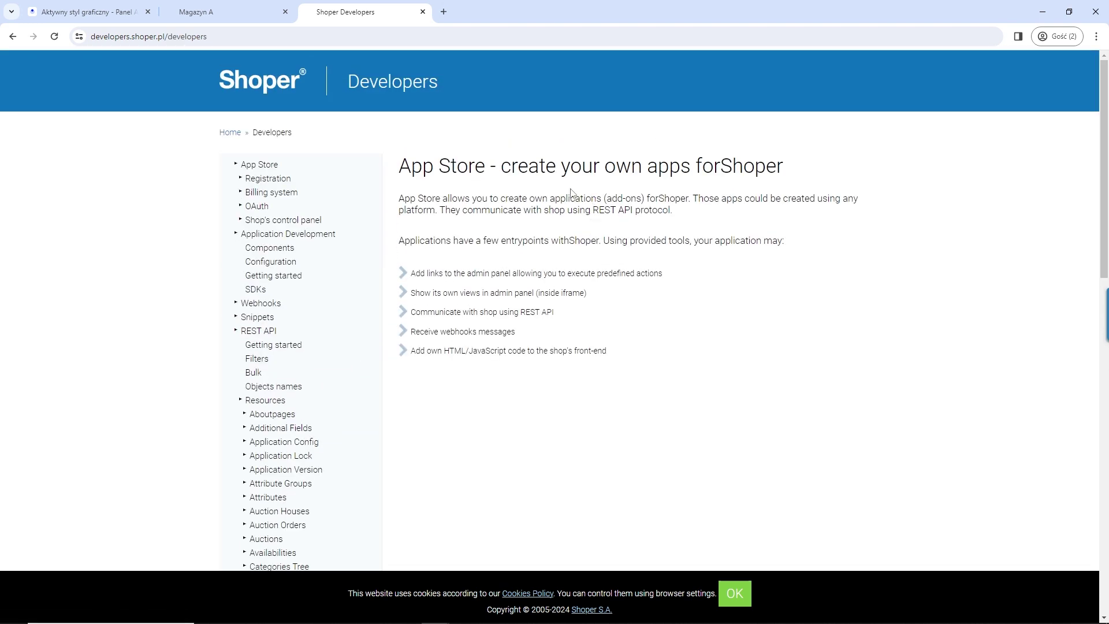
scroll(186, 266, down, 4)
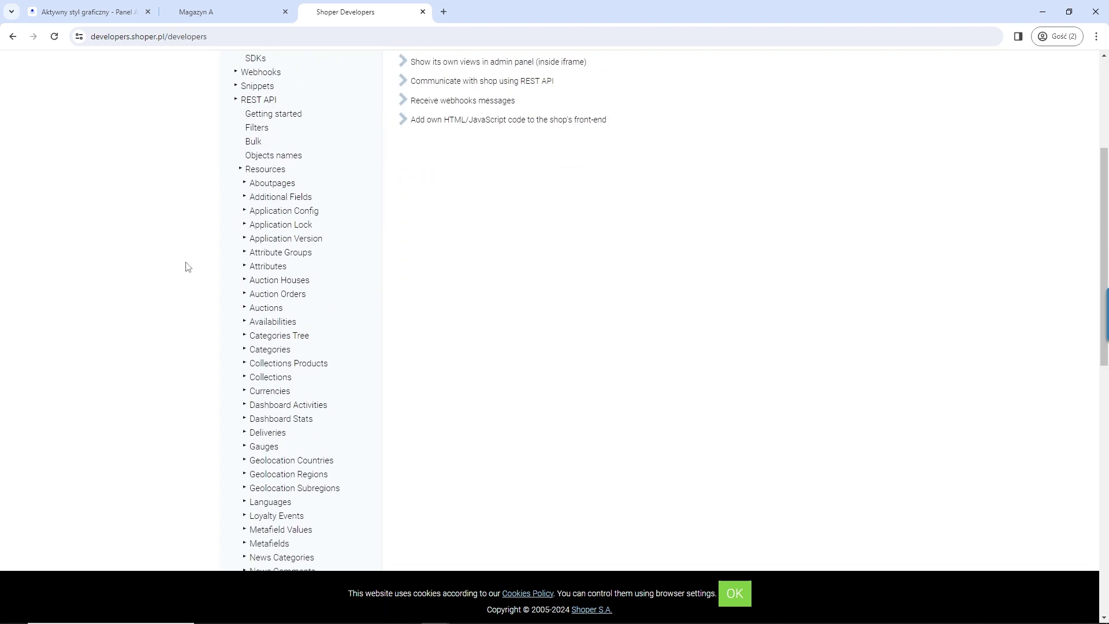
scroll(188, 263, down, 11)
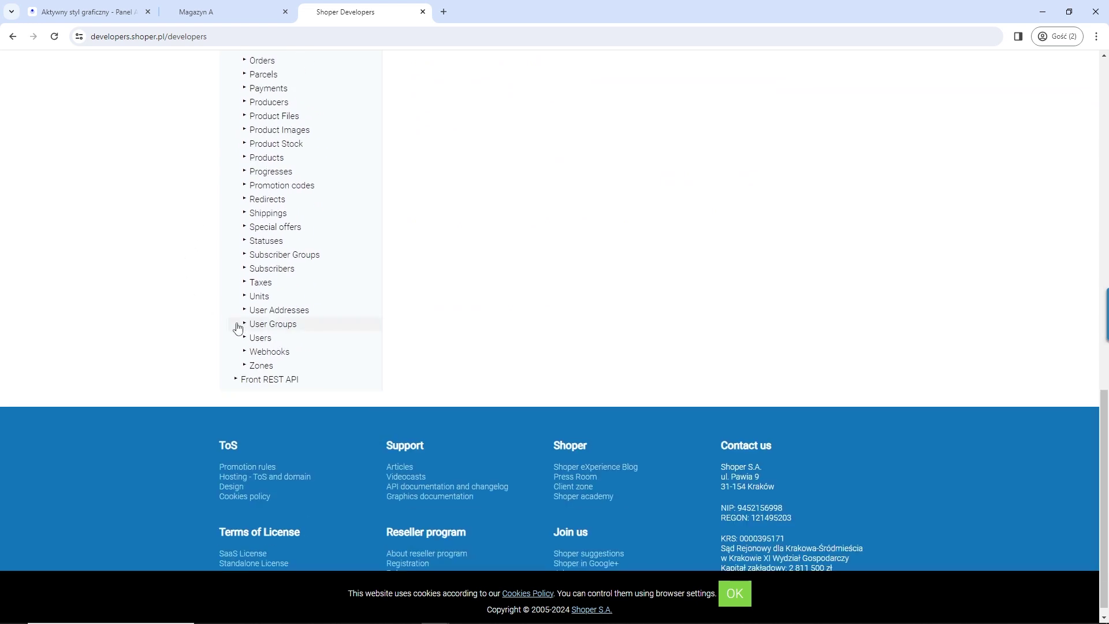
Step: Expand Front REST API > Using API and read the addToBasket method page
click(238, 380)
click(240, 395)
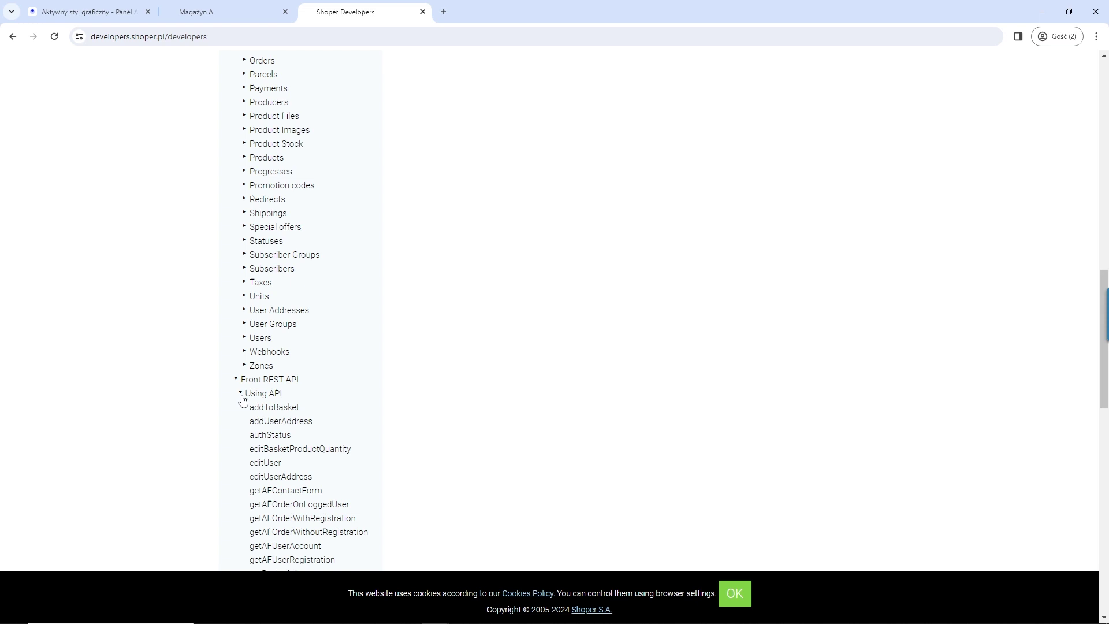
click(282, 409)
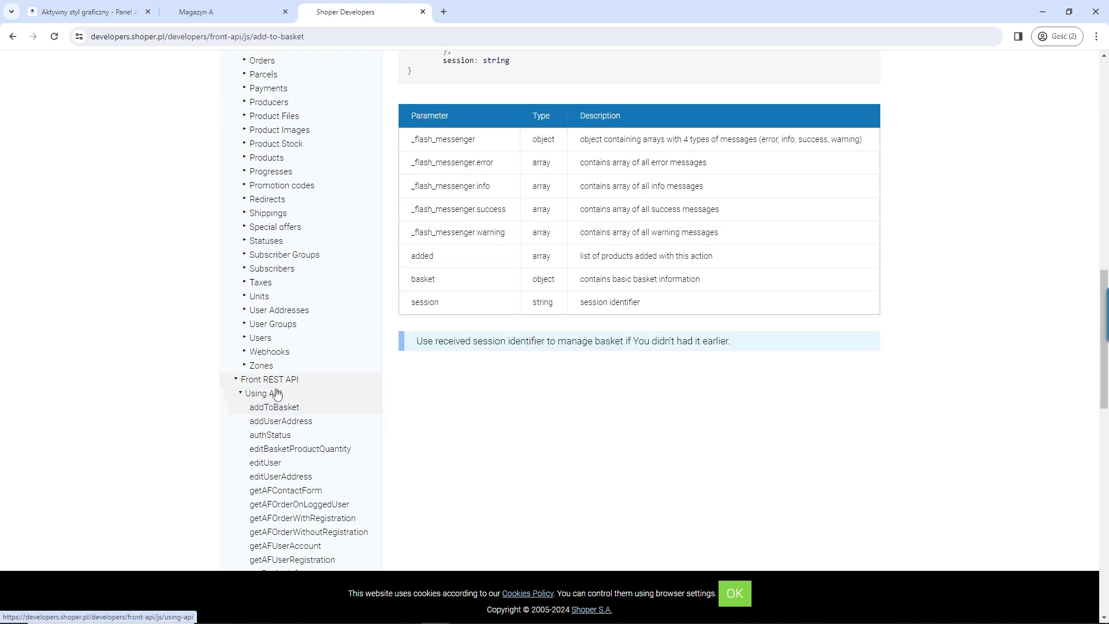
click(276, 393)
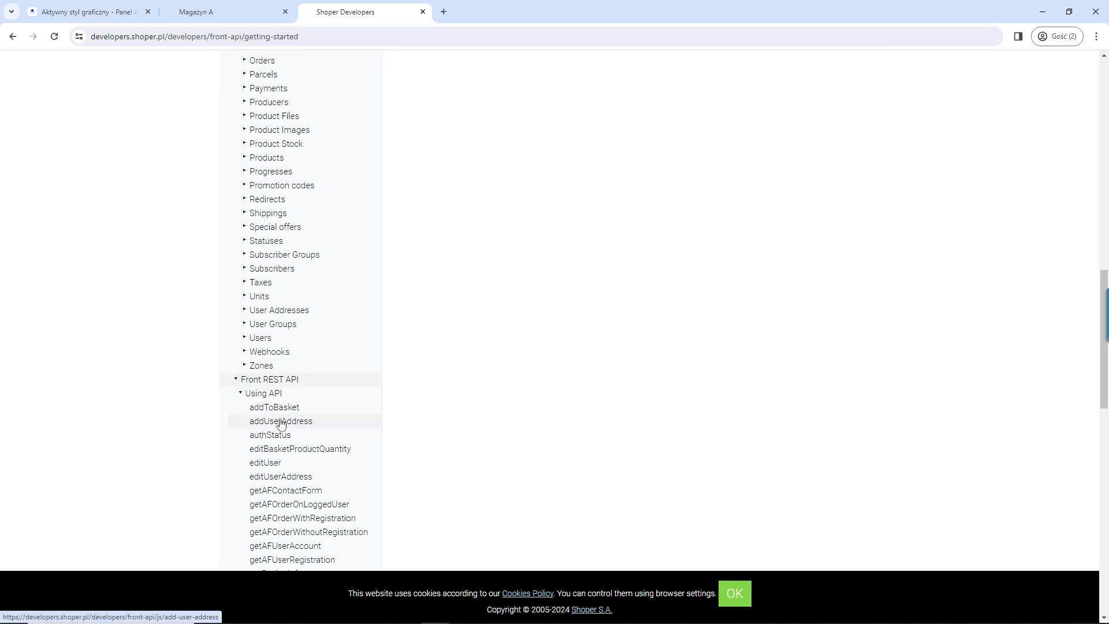
click(276, 408)
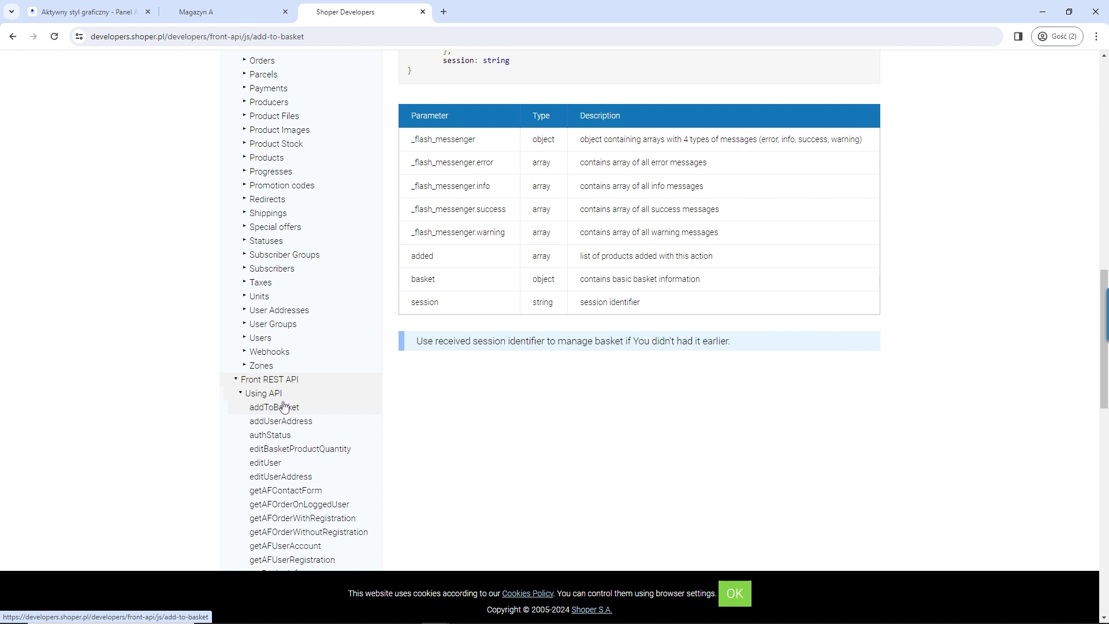
scroll(286, 407, down, 4)
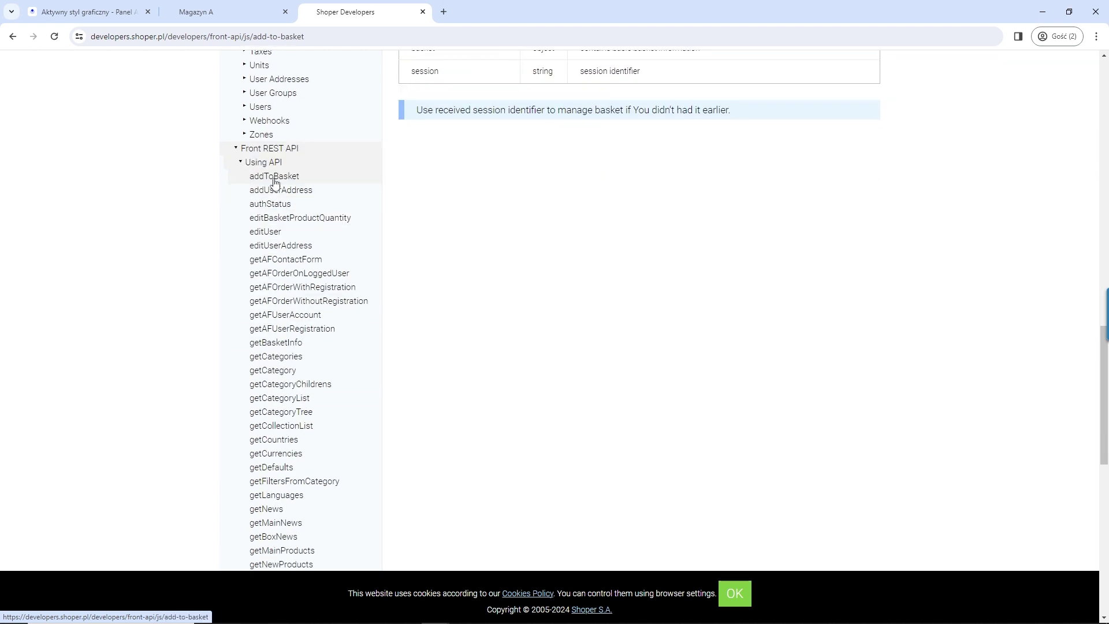
scroll(274, 271, down, 3)
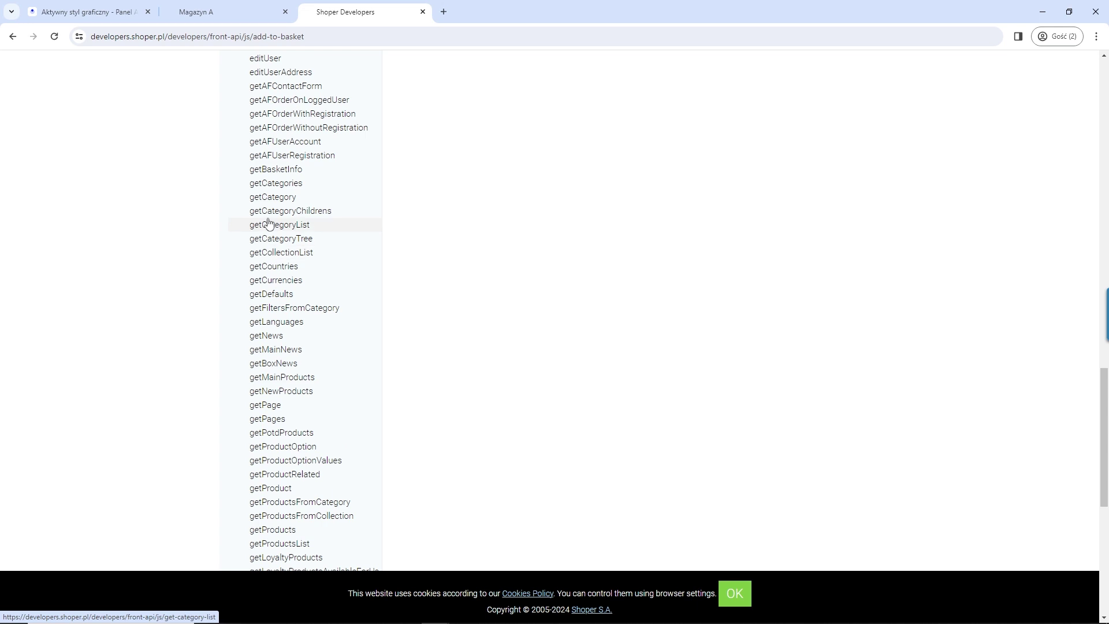
scroll(294, 219, up, 4)
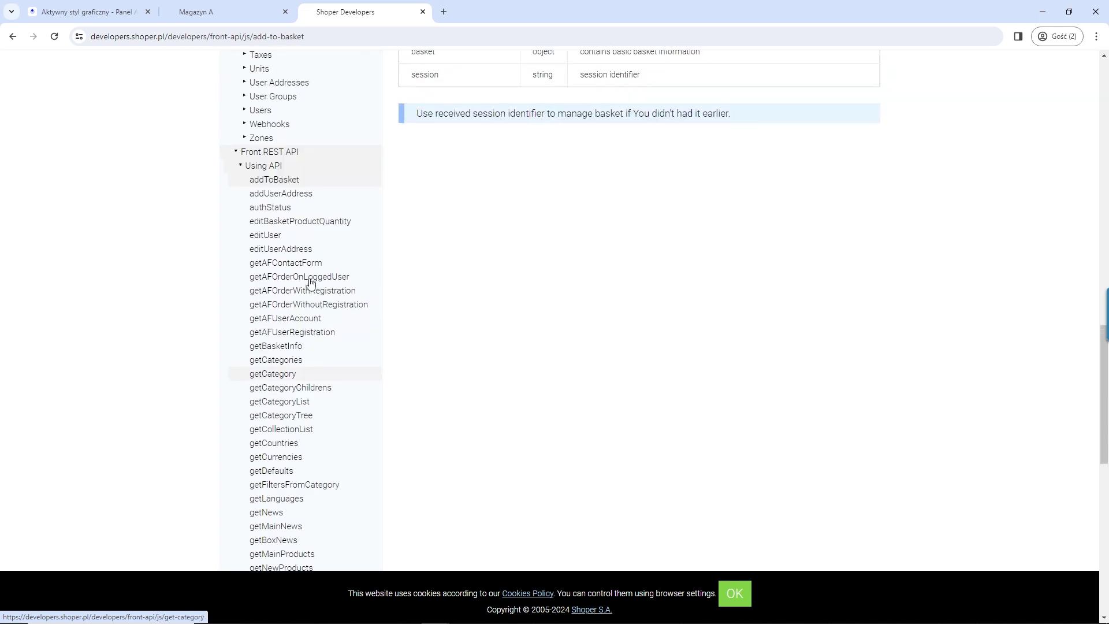
scroll(323, 336, up, 4)
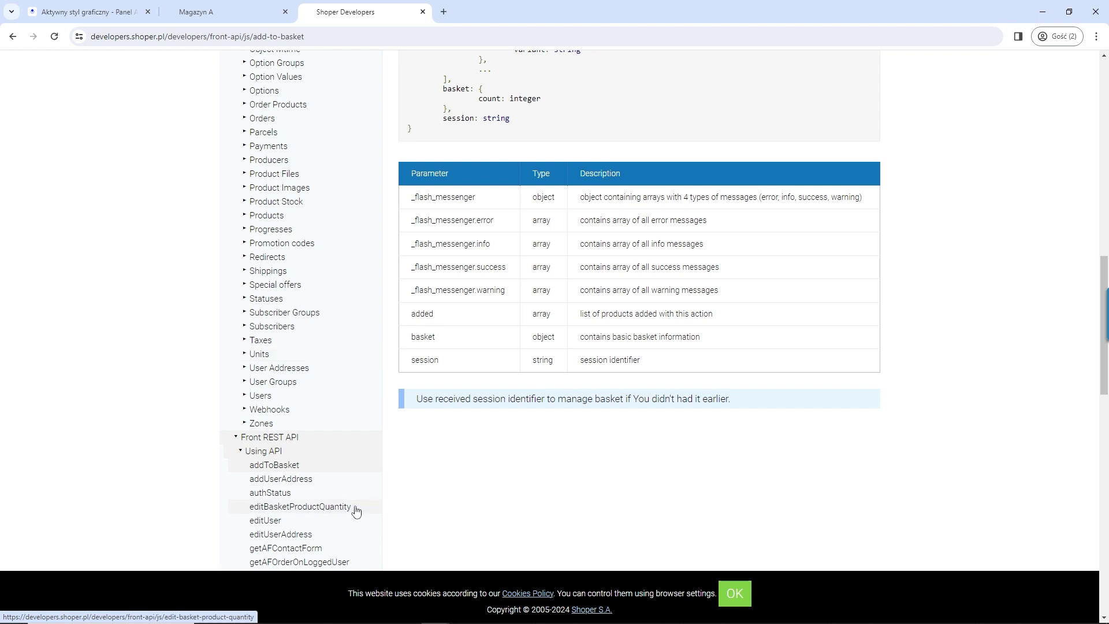
scroll(400, 437, up, 10)
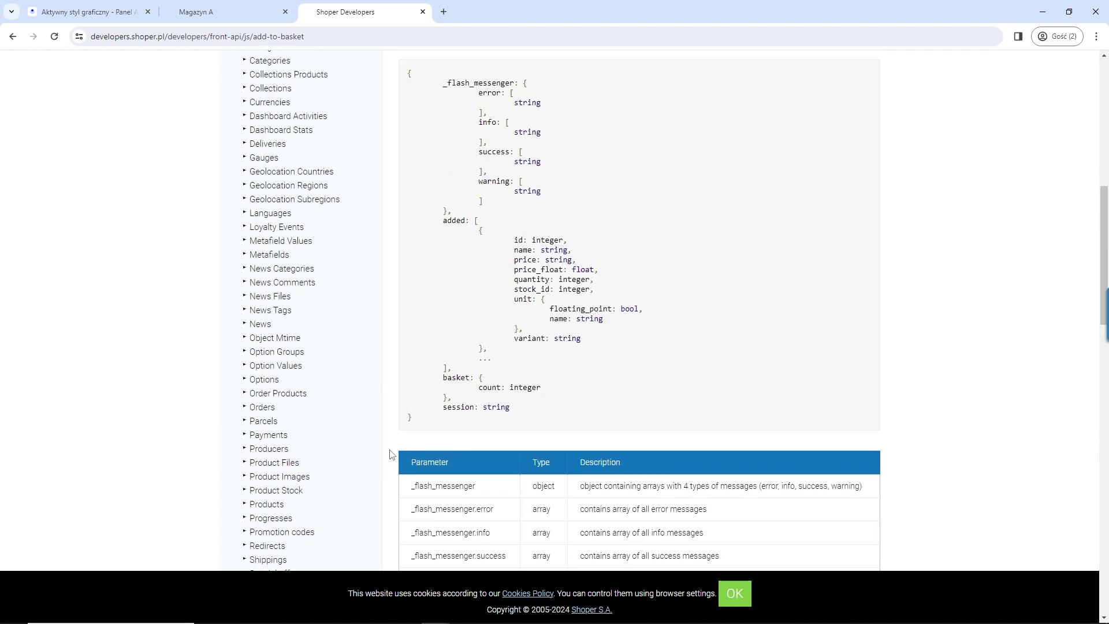
scroll(381, 462, up, 4)
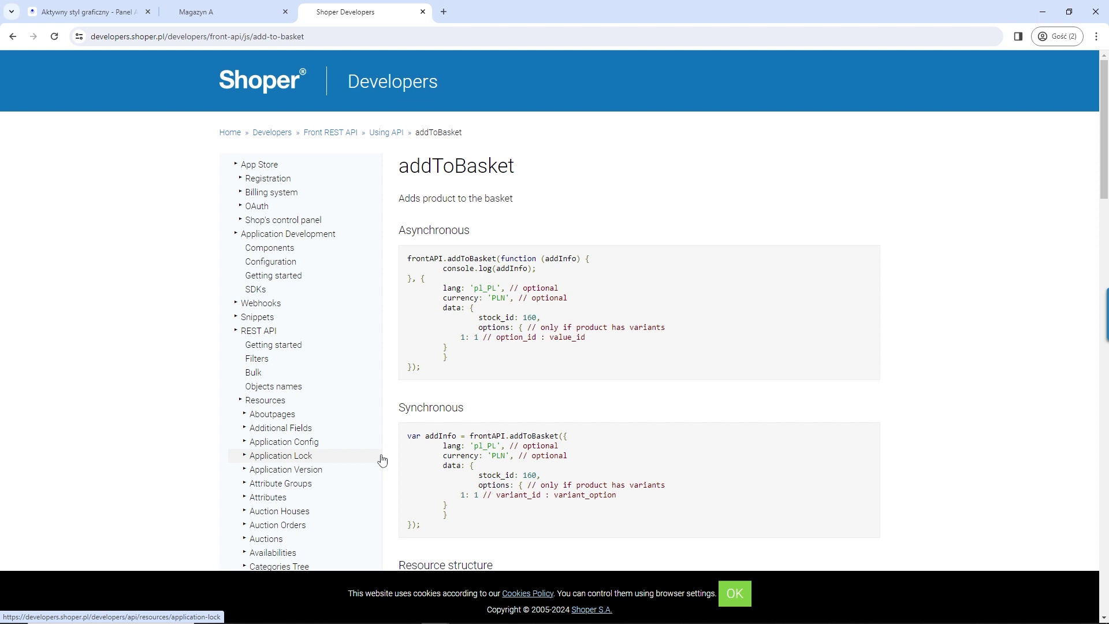
Step: View the Magazyn A product tab, then return to the Styl na Szkolenie advanced file list
click(221, 17)
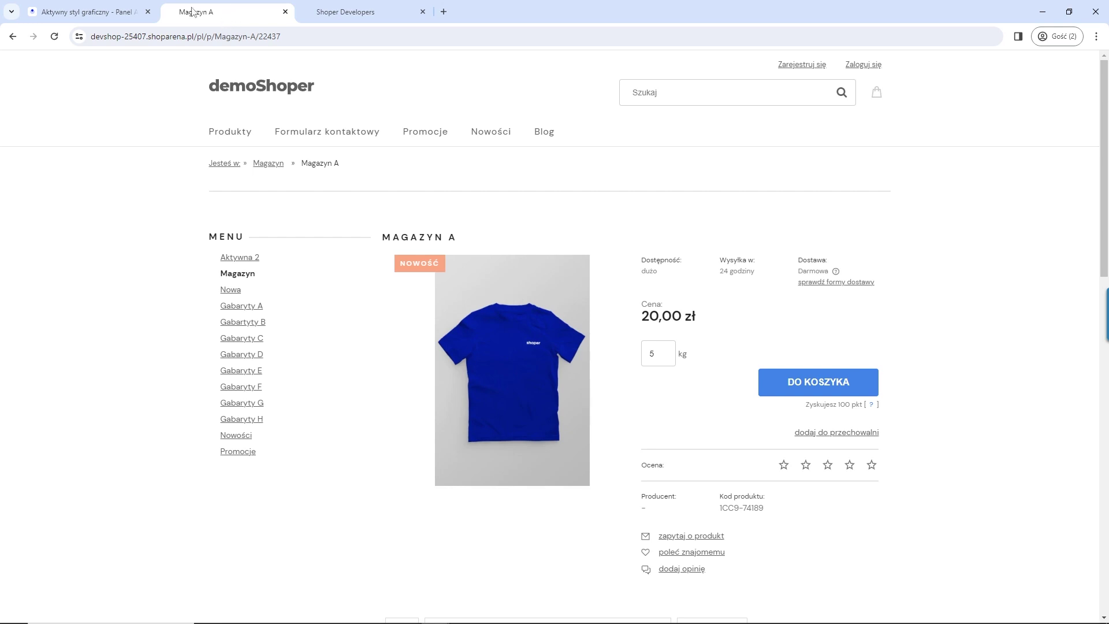
click(102, 13)
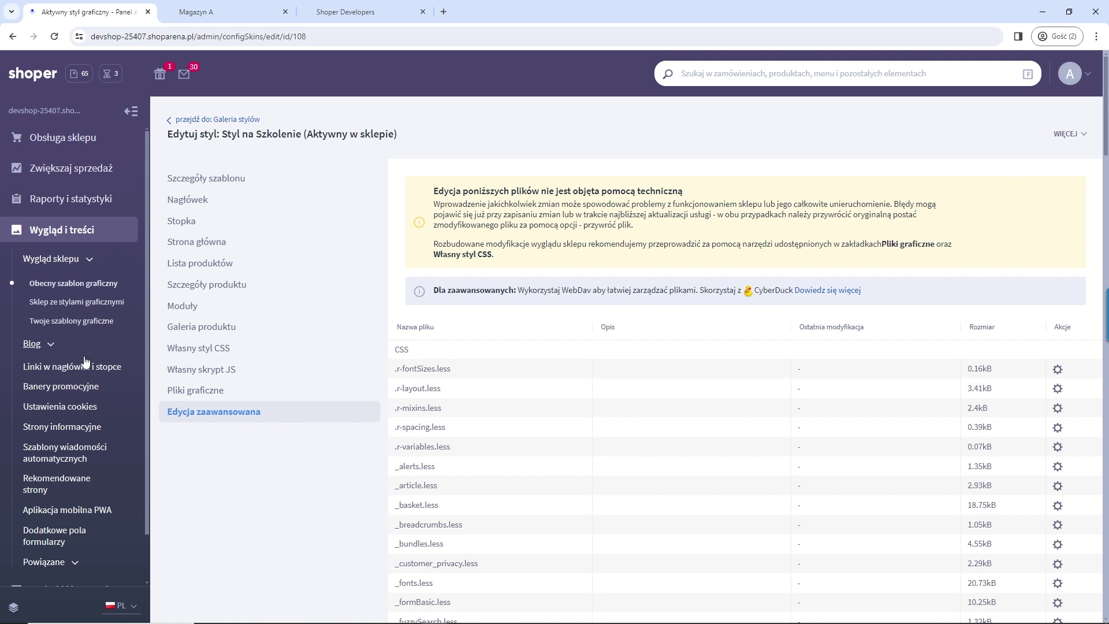
scroll(87, 358, down, 1)
Step: Open Dodatki i integracje > Integracje własne and highlight the head and body-footer headings
click(99, 540)
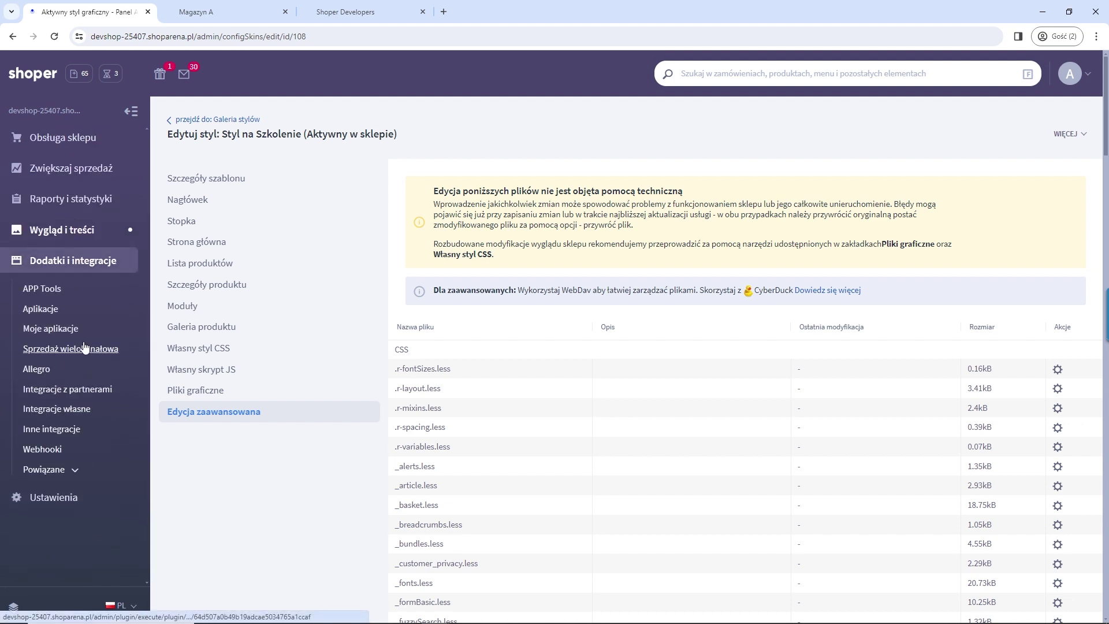
click(72, 410)
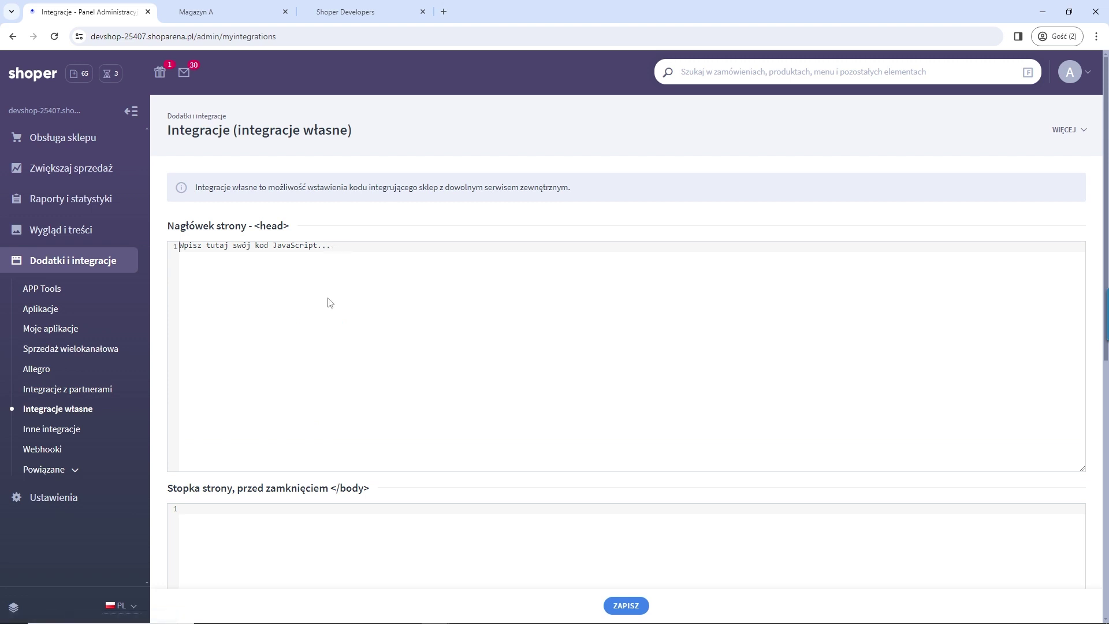
drag(289, 226, 167, 226)
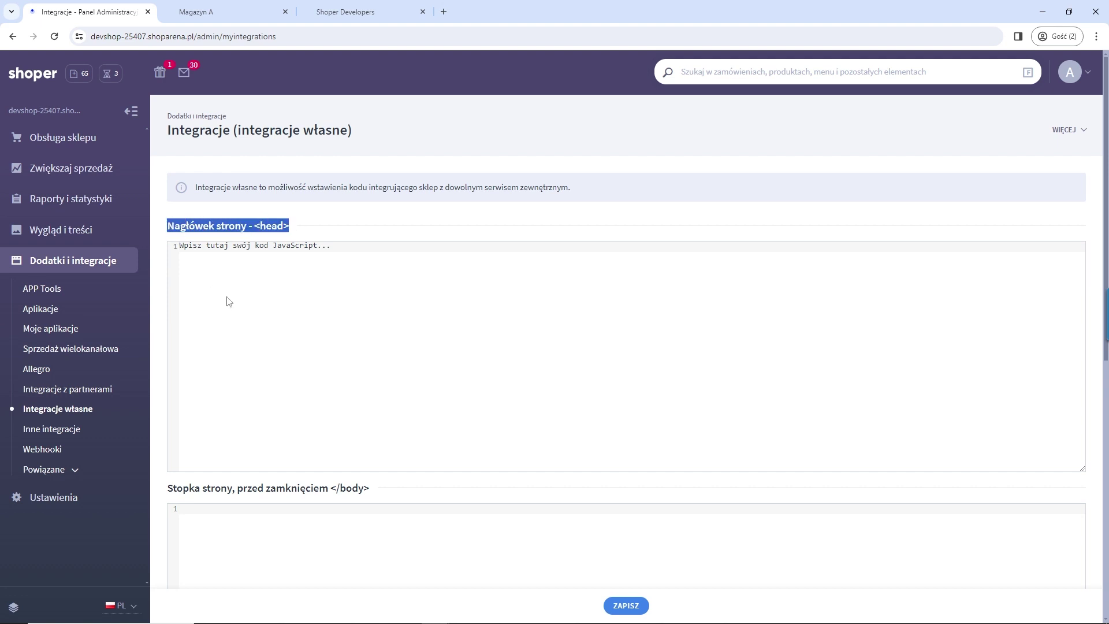
scroll(288, 340, down, 3)
drag(370, 315, 170, 320)
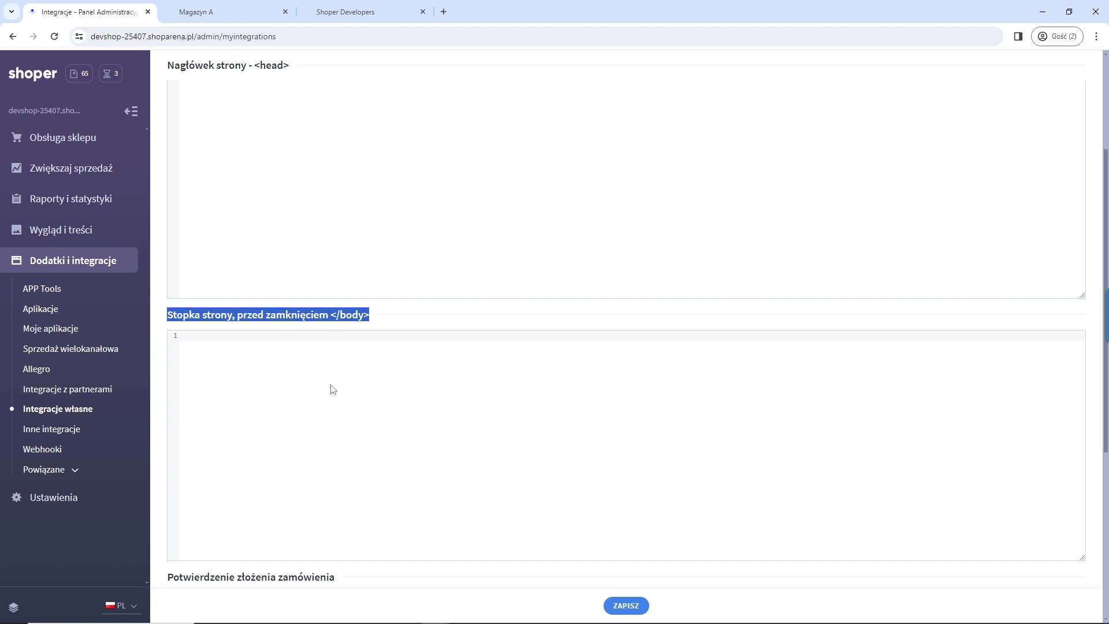
Step: Highlight the order-confirmation heading and click into its empty code editor
scroll(333, 388, down, 2)
drag(335, 462, 164, 470)
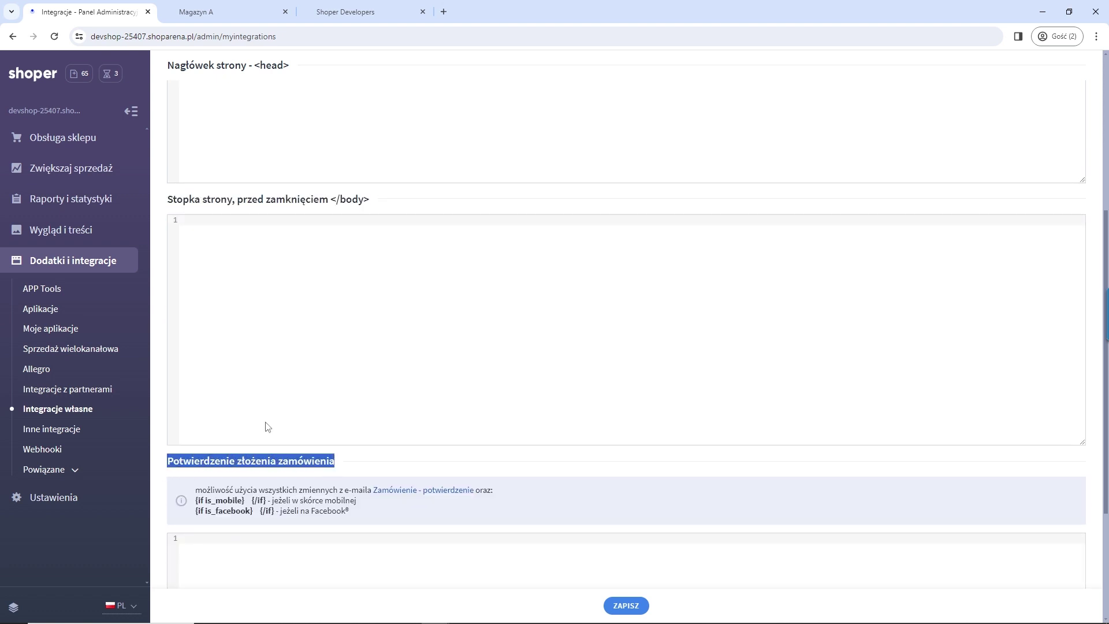
scroll(272, 439, down, 2)
scroll(266, 399, up, 8)
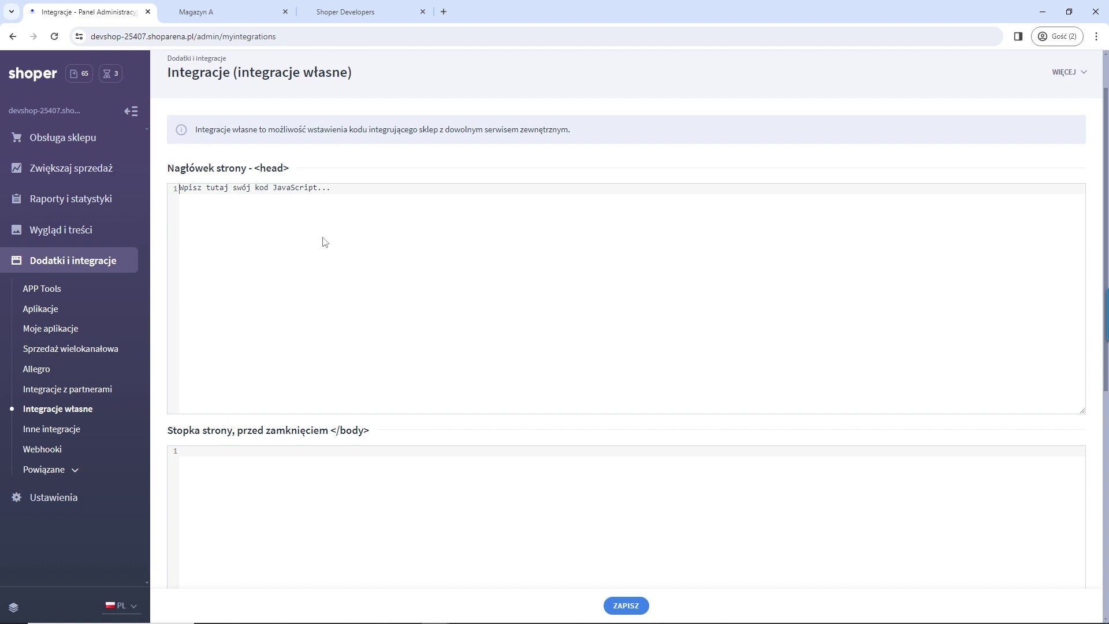
scroll(330, 258, down, 6)
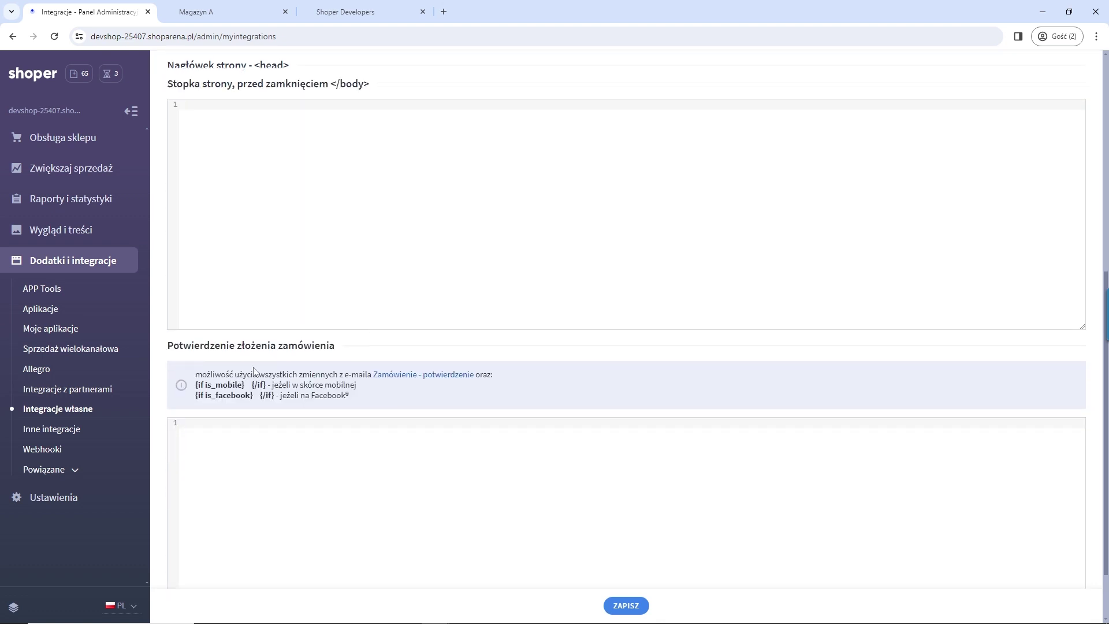
click(305, 545)
scroll(371, 483, up, 7)
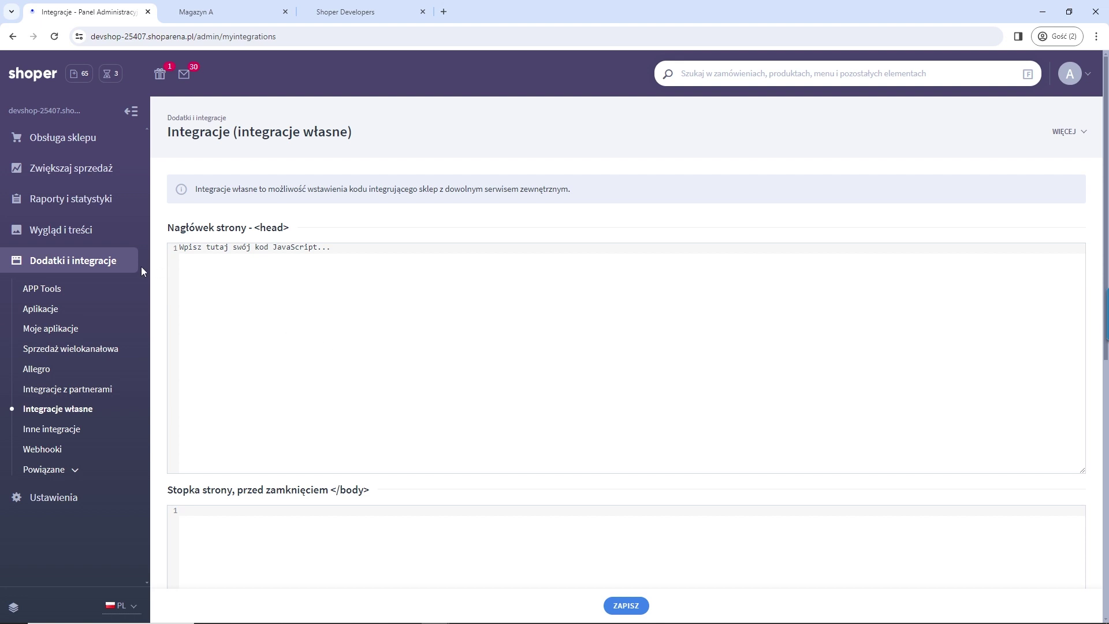
click(80, 236)
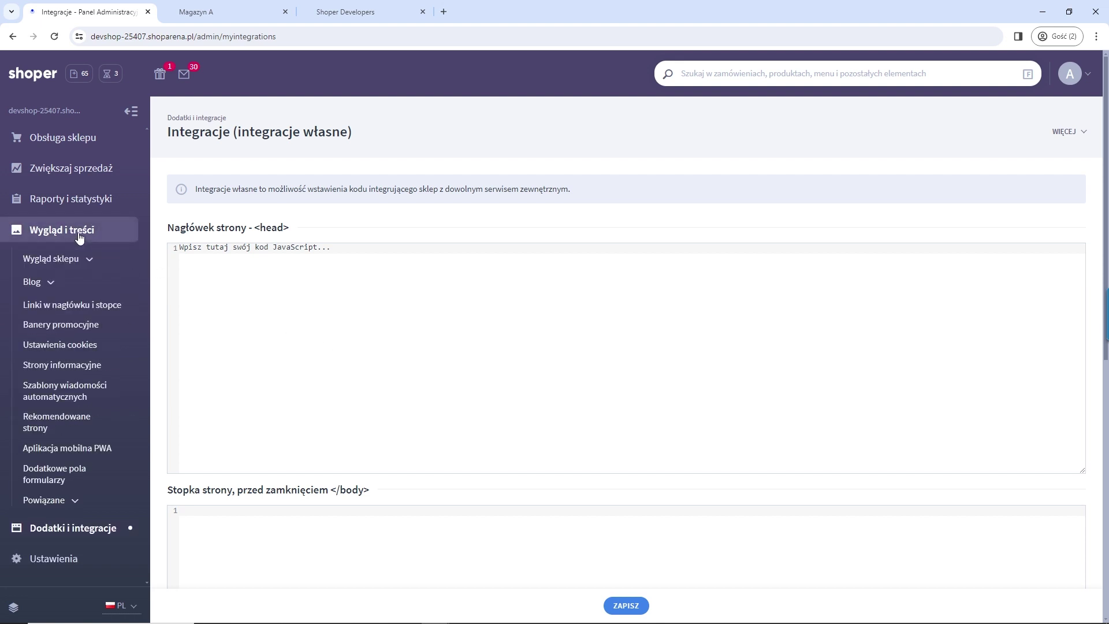
click(90, 261)
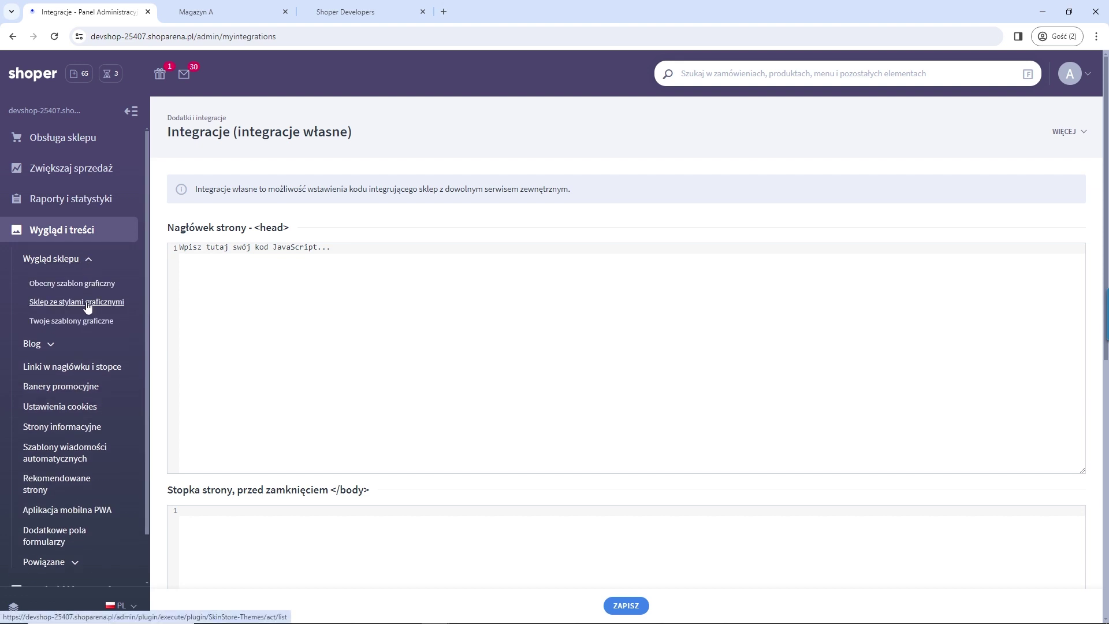
click(55, 307)
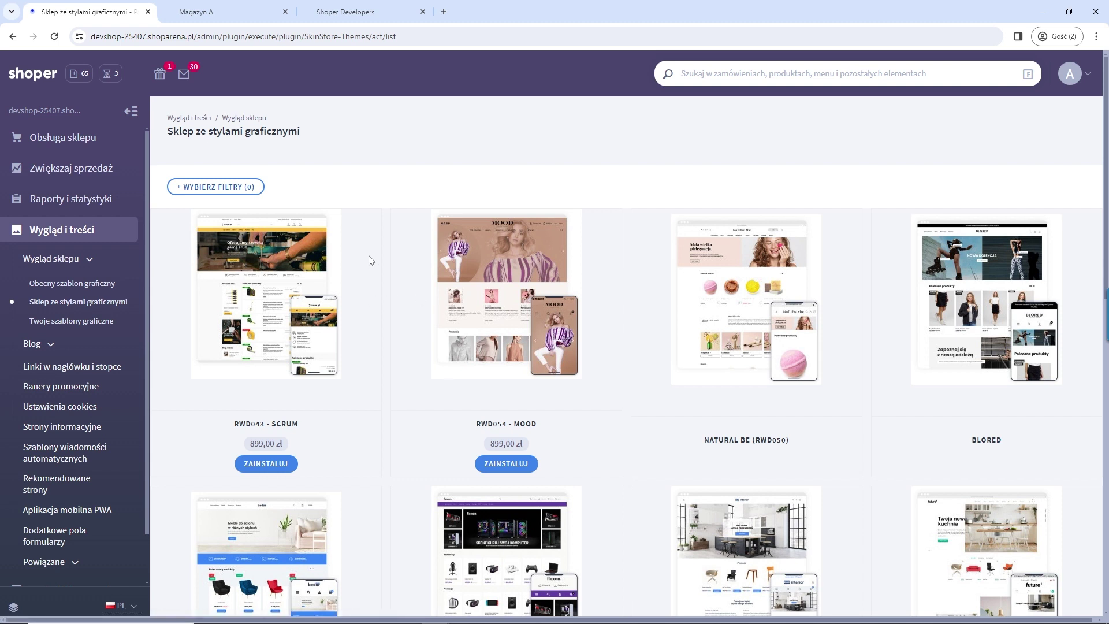
scroll(377, 272, down, 9)
scroll(379, 373, up, 8)
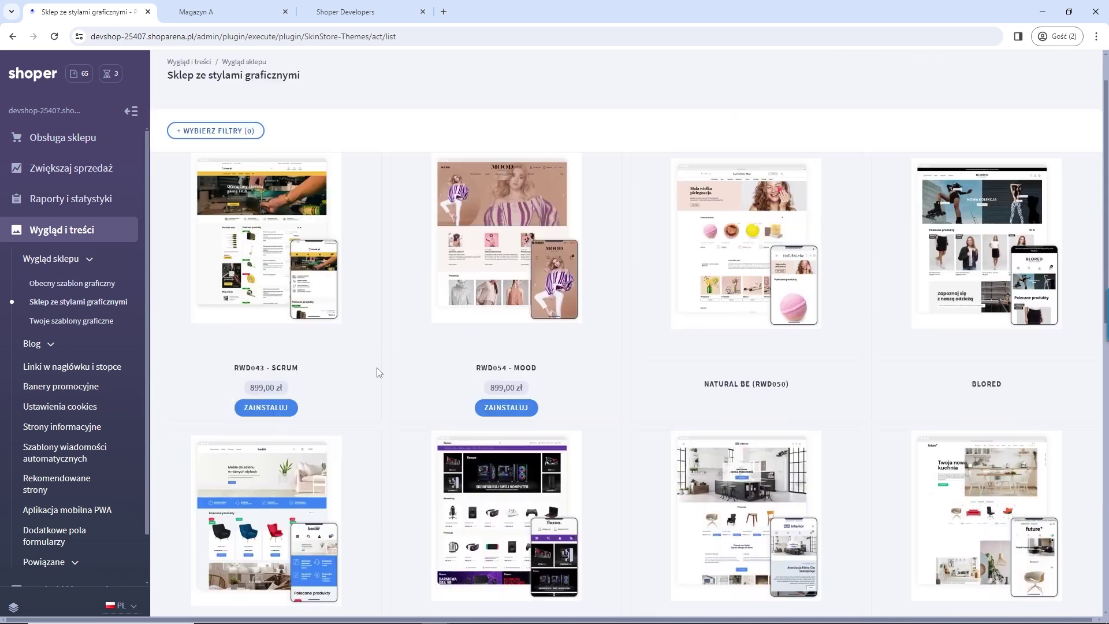
scroll(378, 373, up, 1)
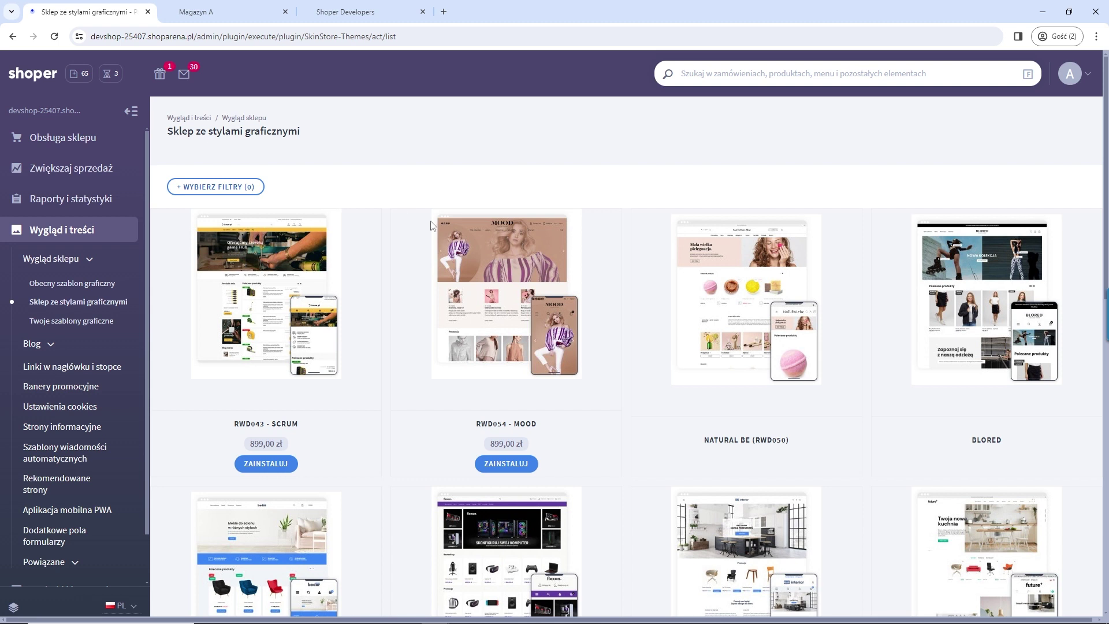
scroll(905, 248, down, 3)
scroll(985, 250, up, 3)
Step: Open the active graphic style, then the Twoje szablony graficzne gallery of Storefront templates
click(108, 284)
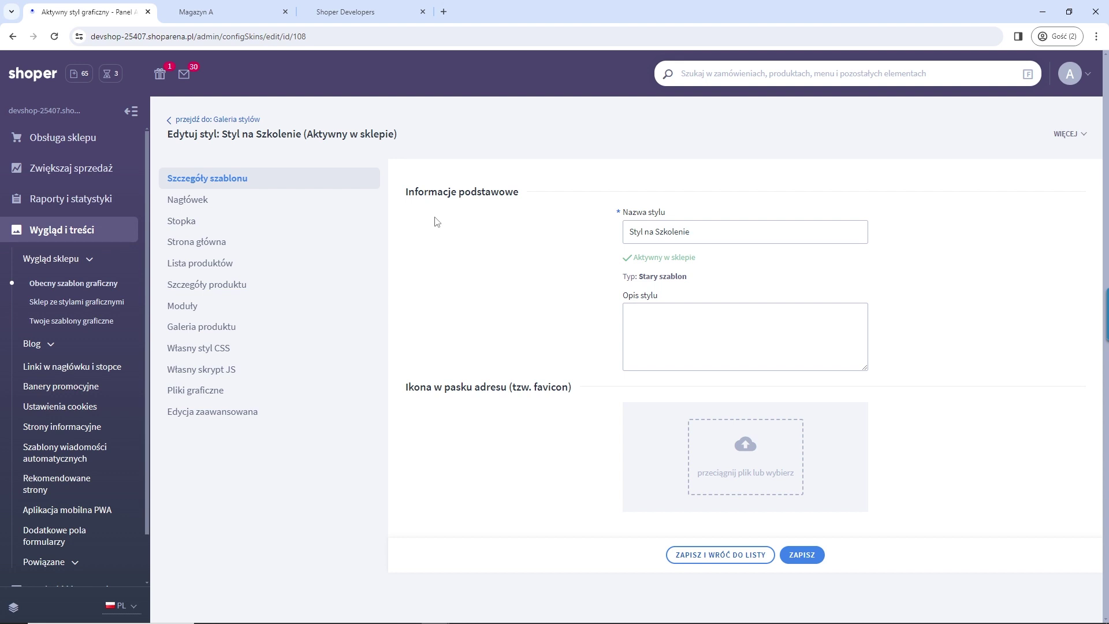
click(90, 289)
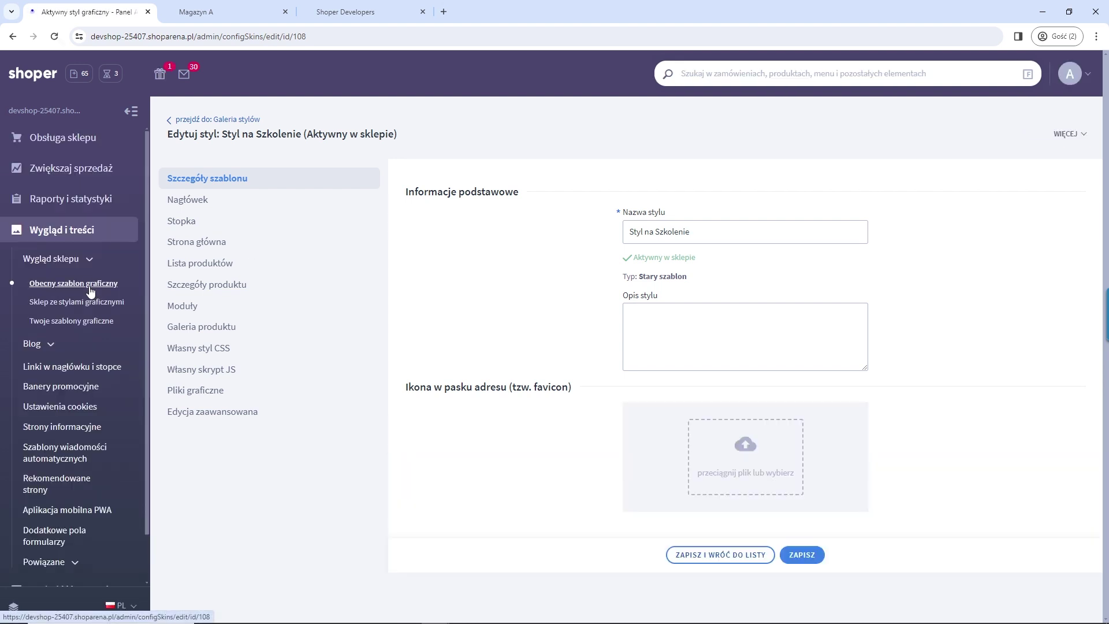
click(75, 322)
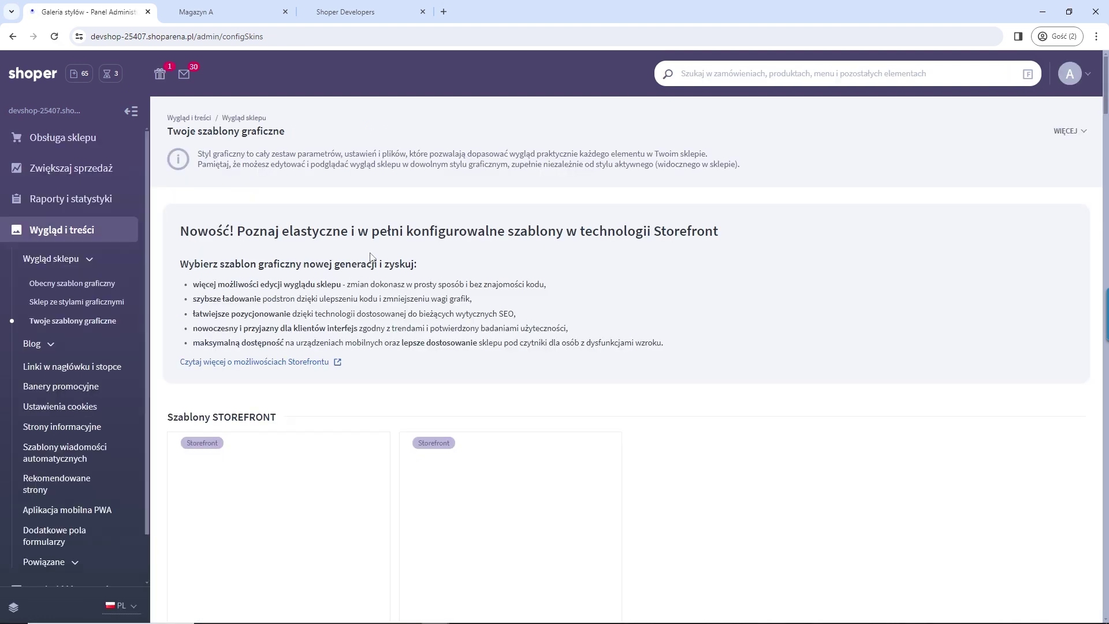
scroll(373, 257, down, 3)
mouse_move(312, 295)
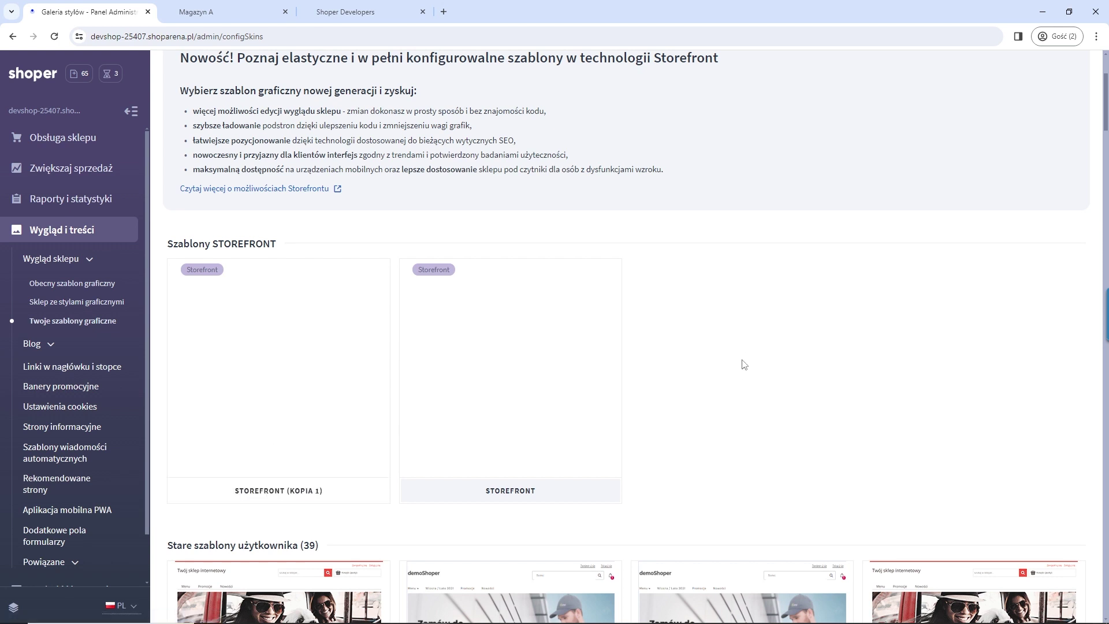
Step: Open the Storefront (kopia 1) template details with its 'Edytuj szczegóły szablonu' pencil icon
scroll(745, 363, down, 3)
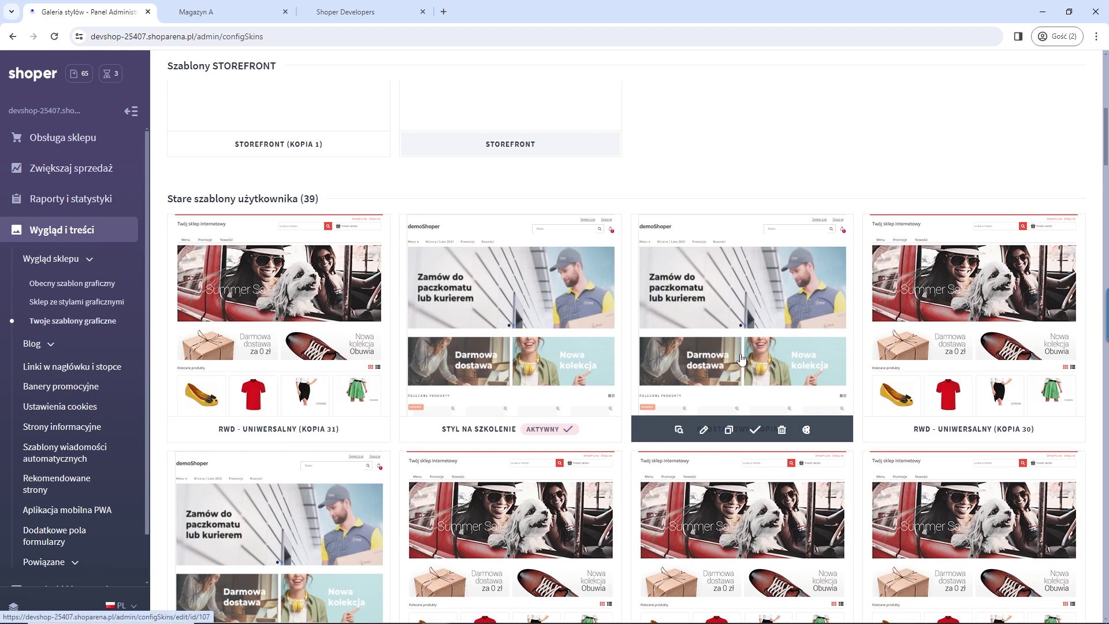
scroll(742, 360, up, 2)
scroll(742, 360, up, 3)
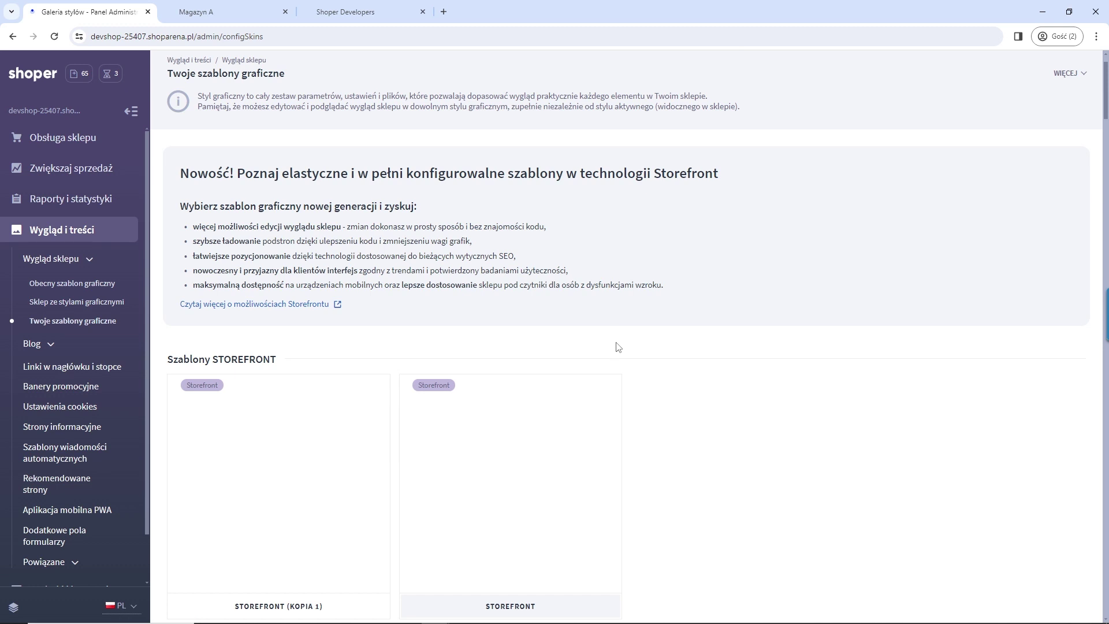
scroll(619, 345, down, 2)
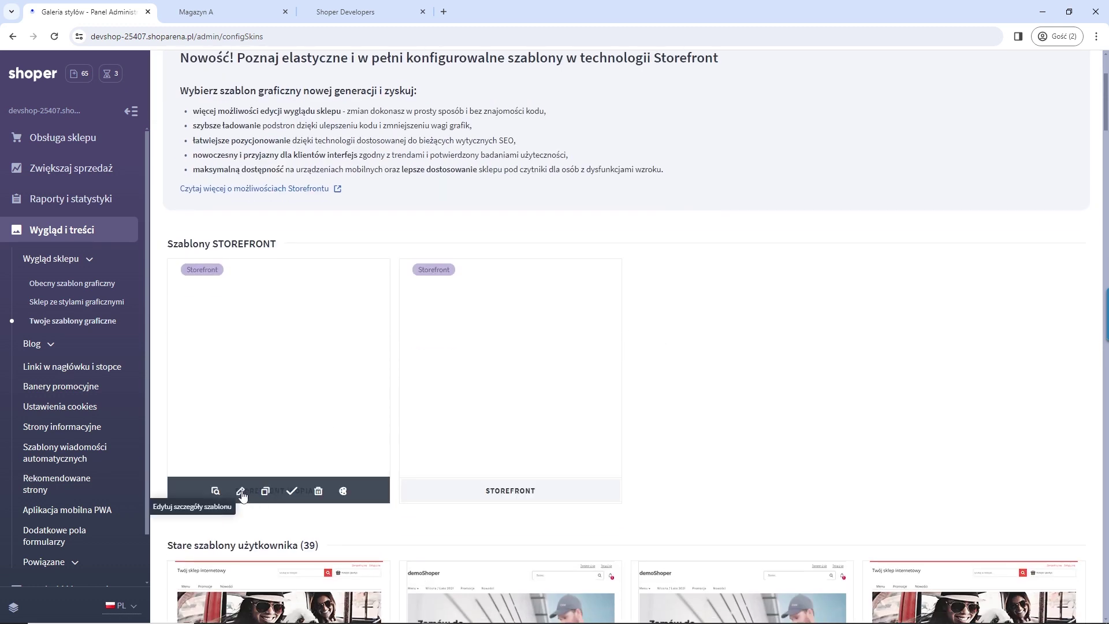
click(242, 495)
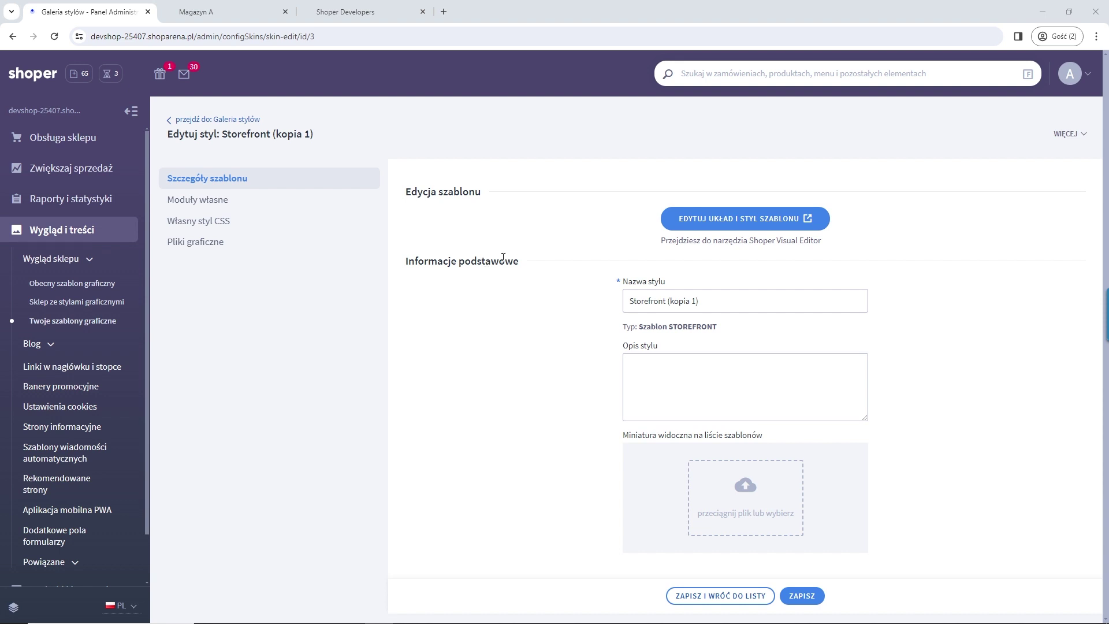
Step: Launch the Storefront (kopia 1) layout in Shoper Visual Editor via 'EDYTUJ UKŁAD I STYL SZABLONU'
click(724, 224)
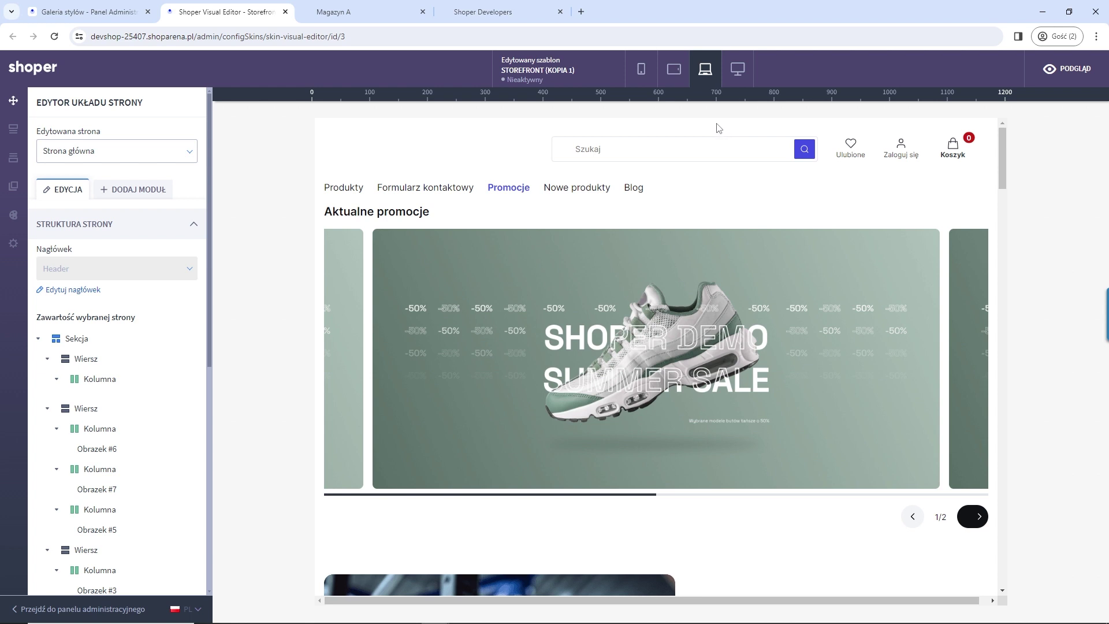
click(737, 69)
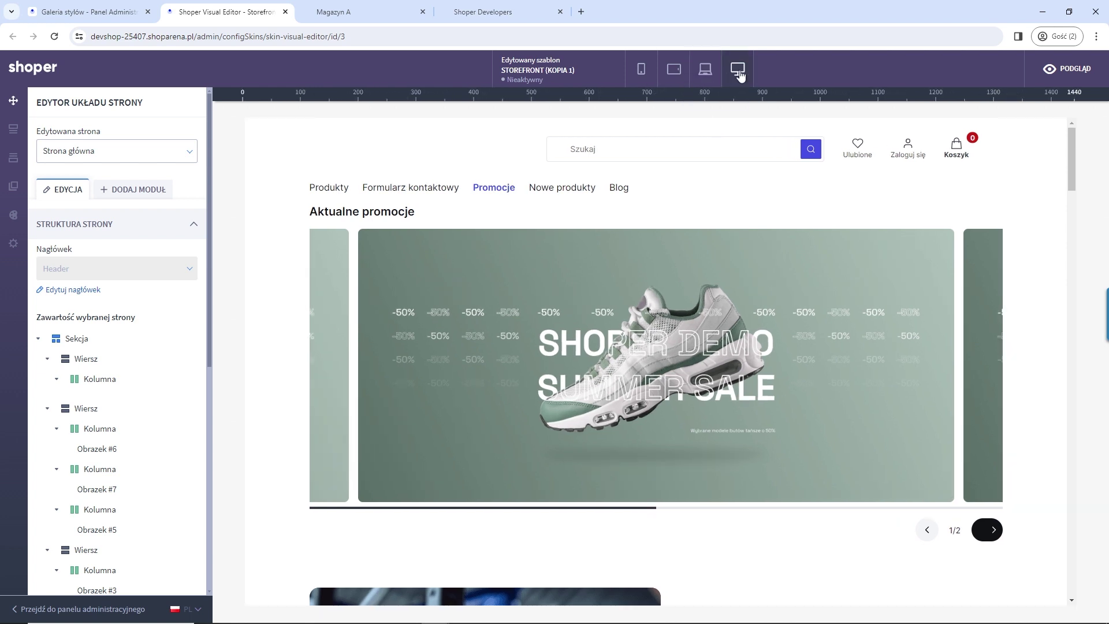
click(707, 72)
click(673, 71)
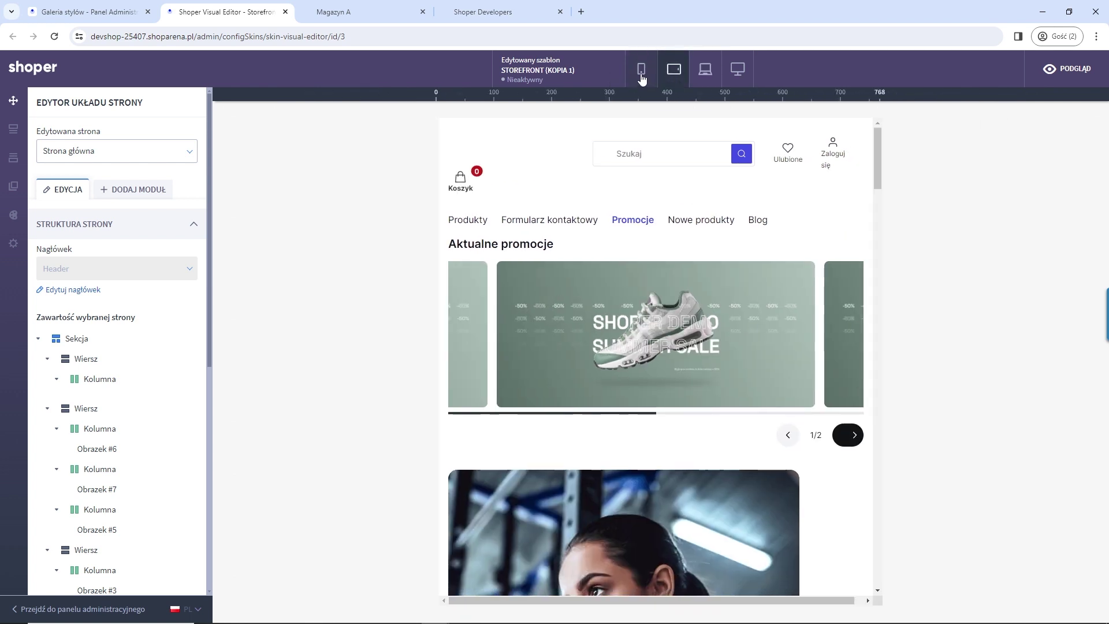
click(641, 75)
scroll(686, 338, down, 4)
scroll(687, 353, up, 4)
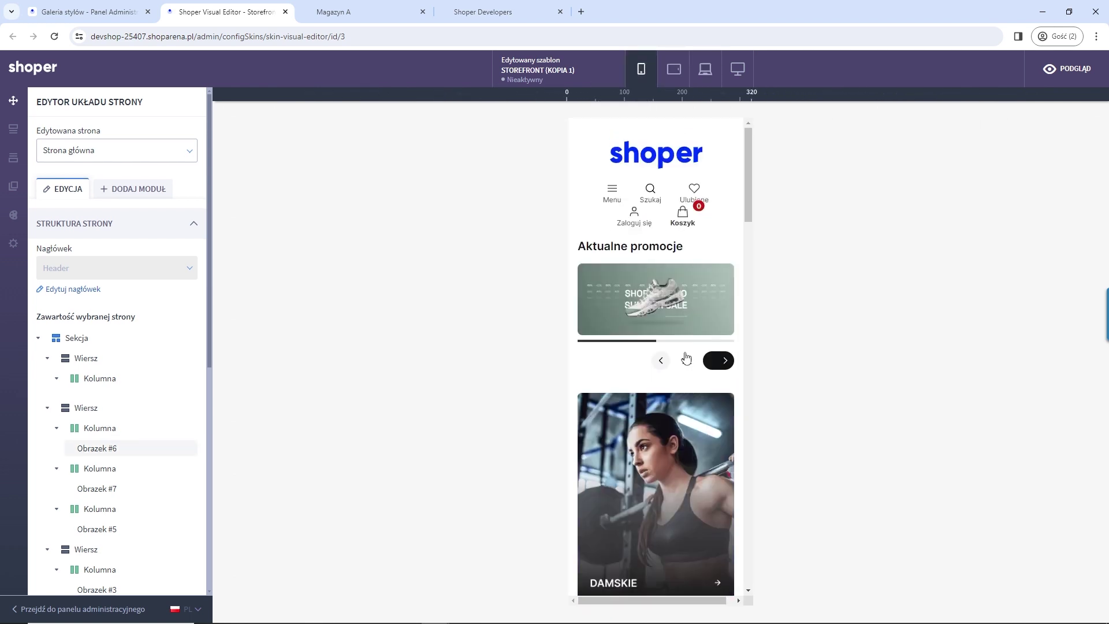
click(673, 69)
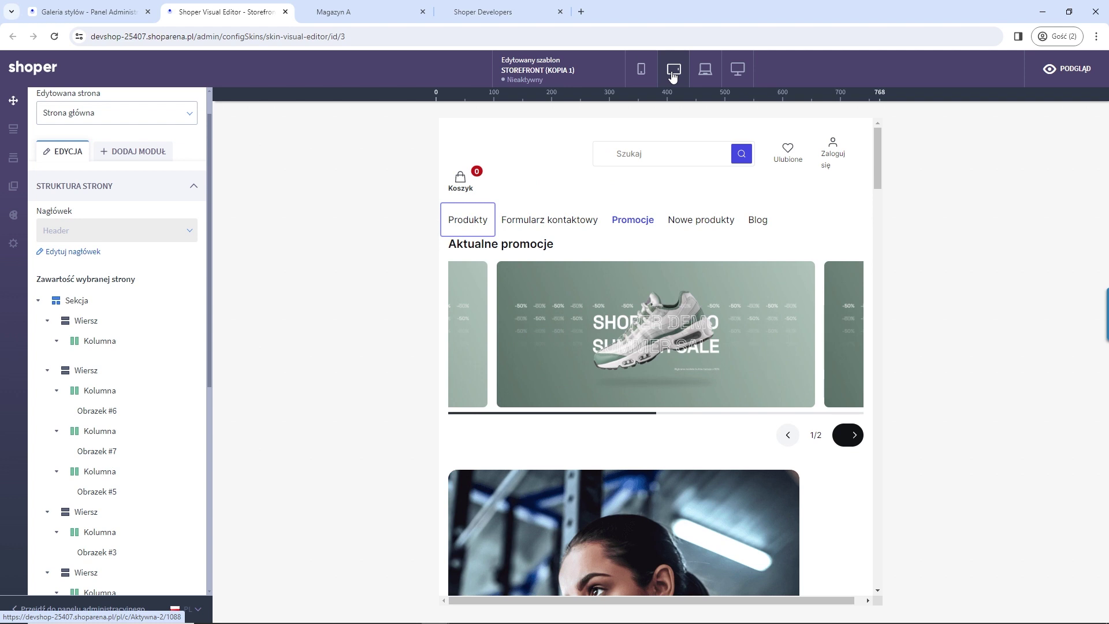
click(697, 72)
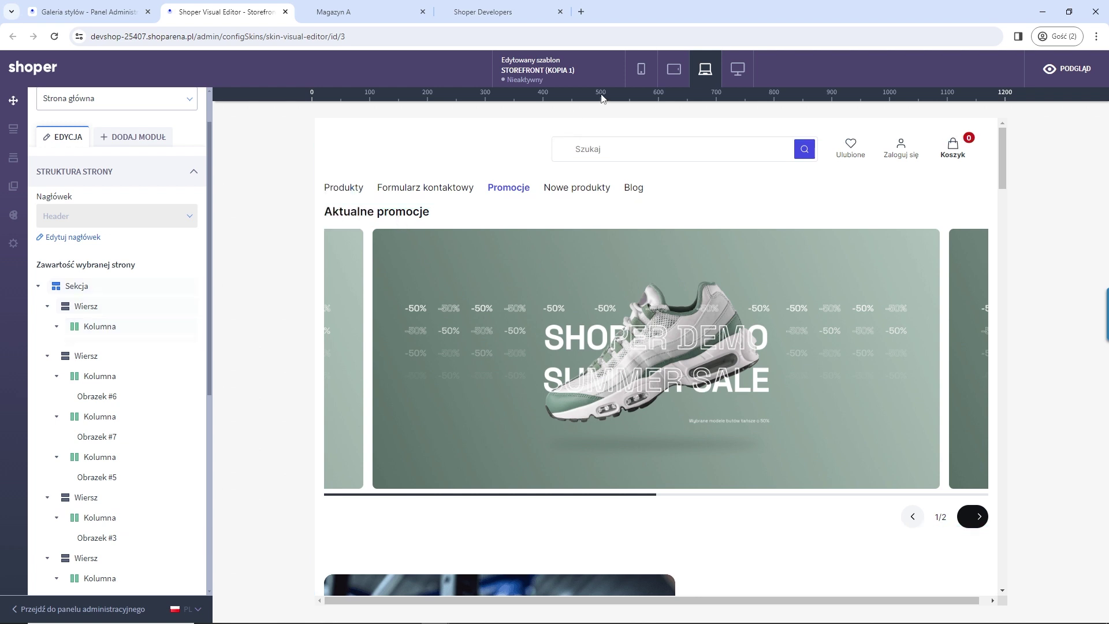
Step: Switch to desktop view and inspect the Sekcja settings in the page structure
click(739, 64)
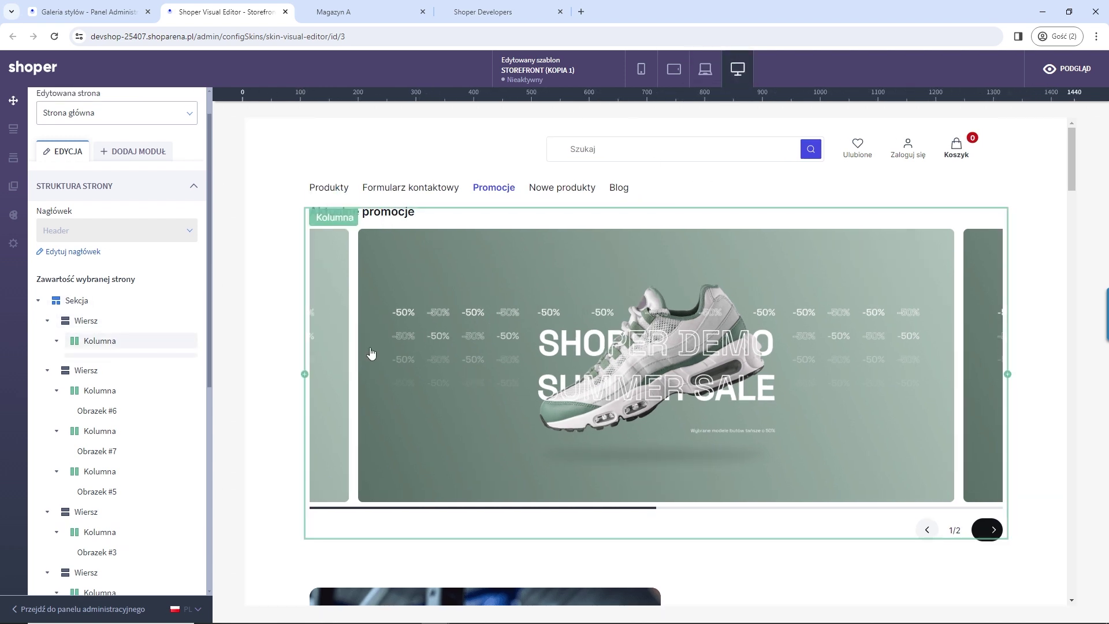
click(38, 339)
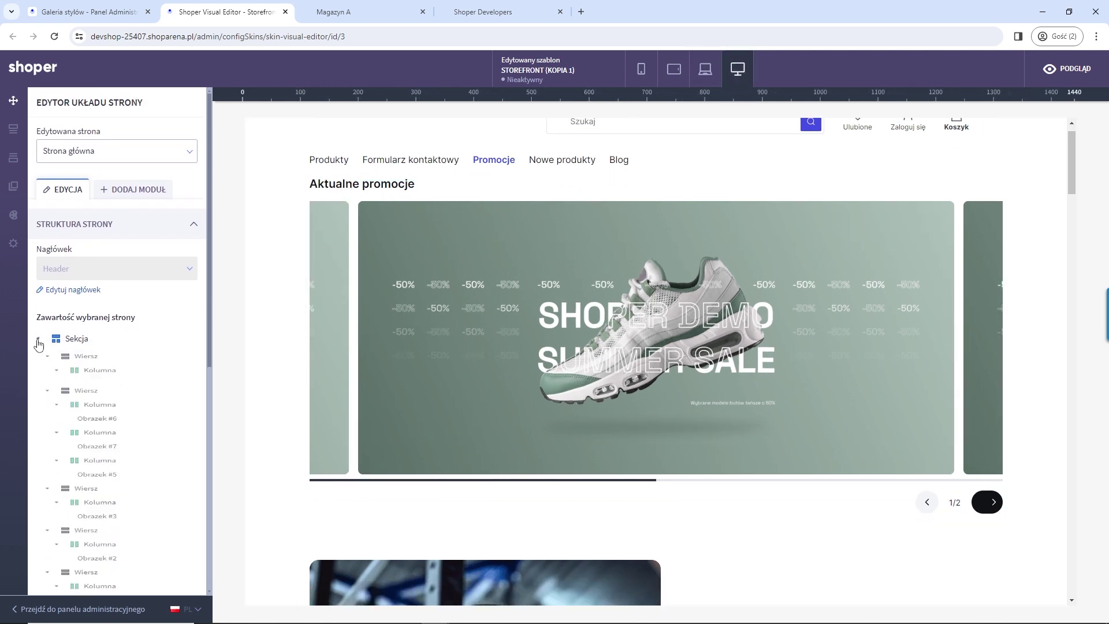
click(38, 339)
click(81, 340)
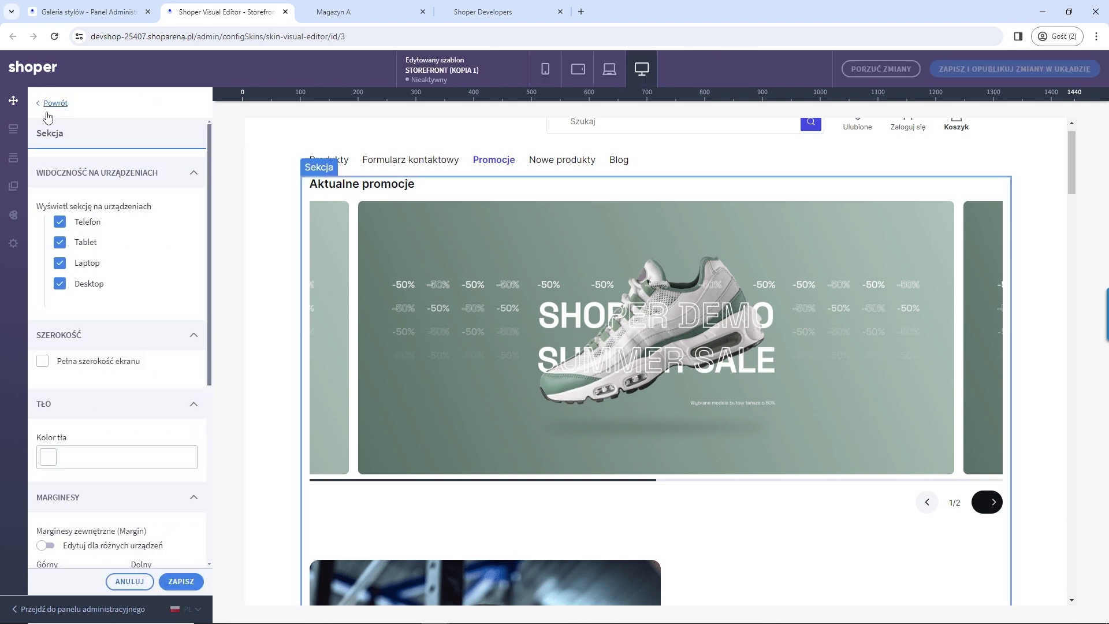
click(34, 108)
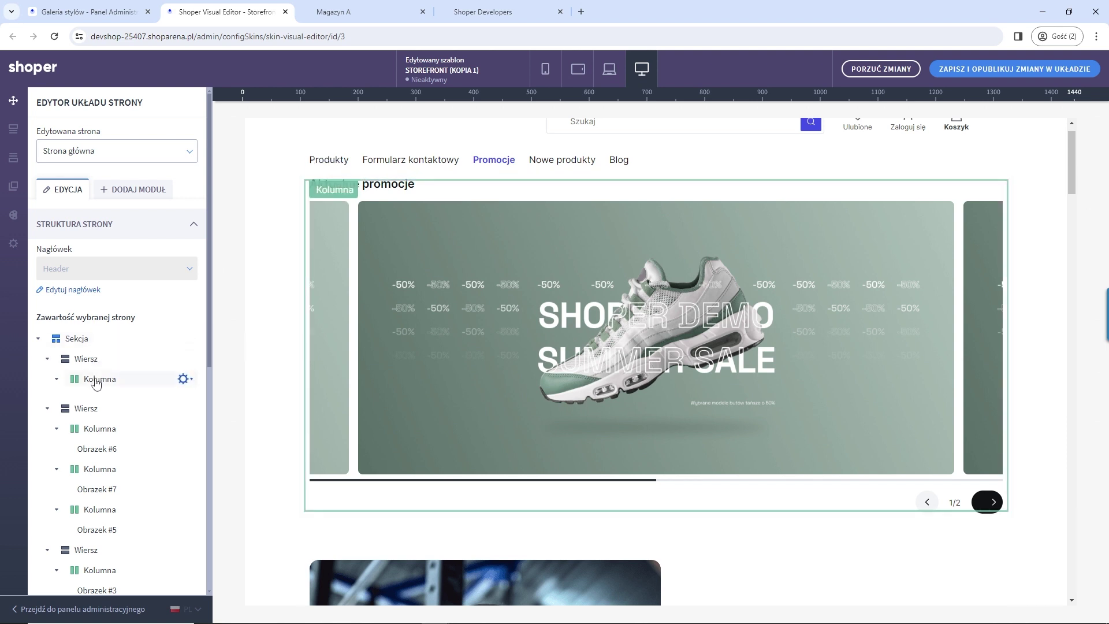
scroll(494, 372, down, 15)
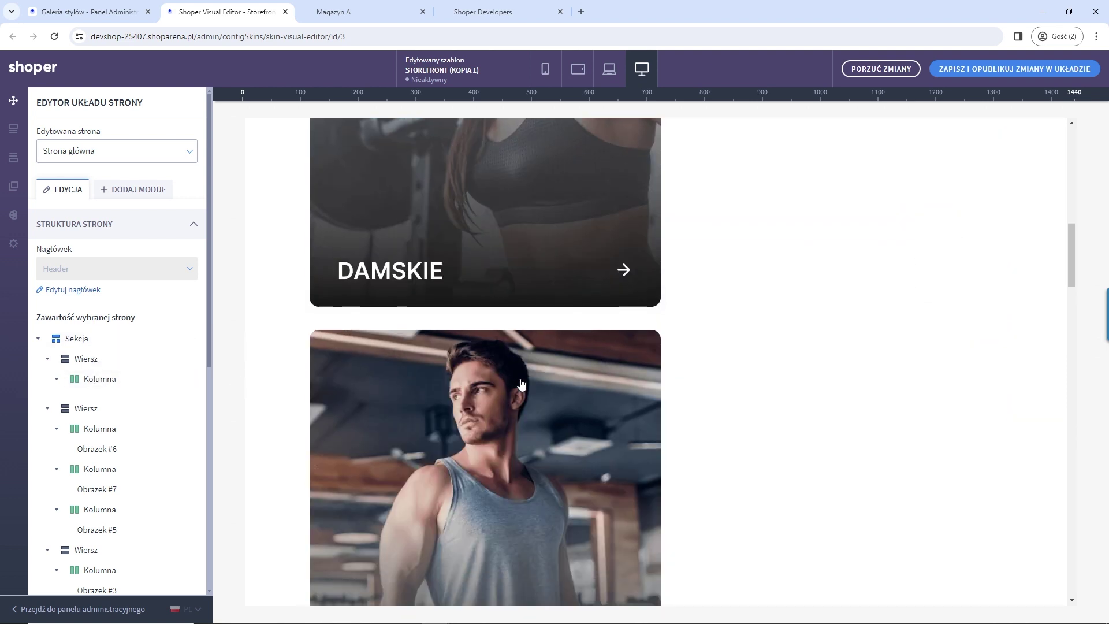
scroll(522, 383, down, 20)
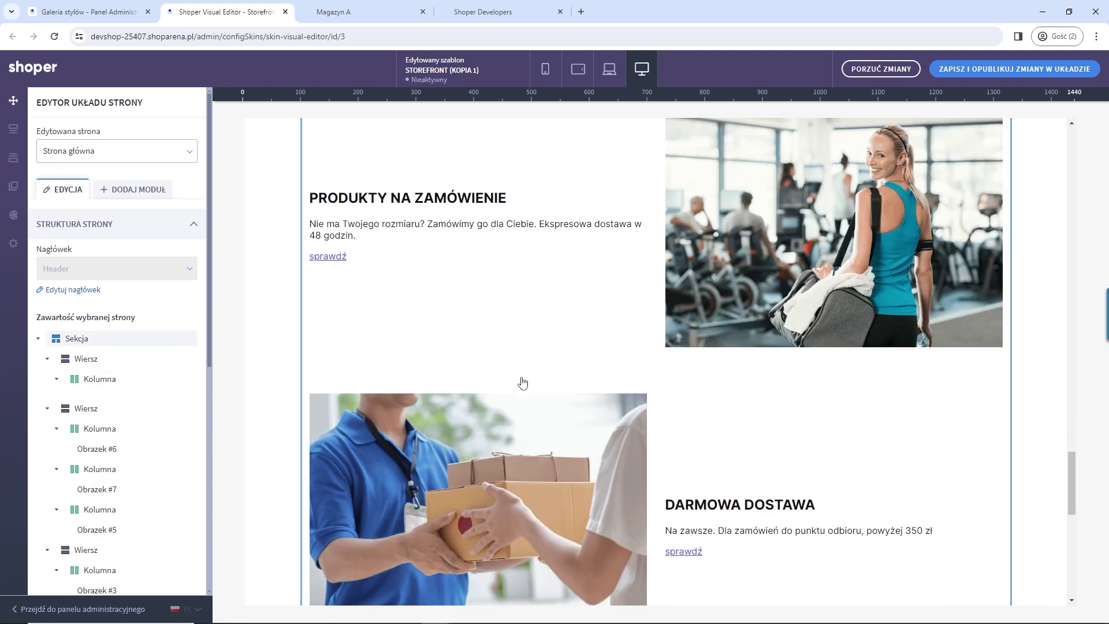
scroll(501, 349, up, 4)
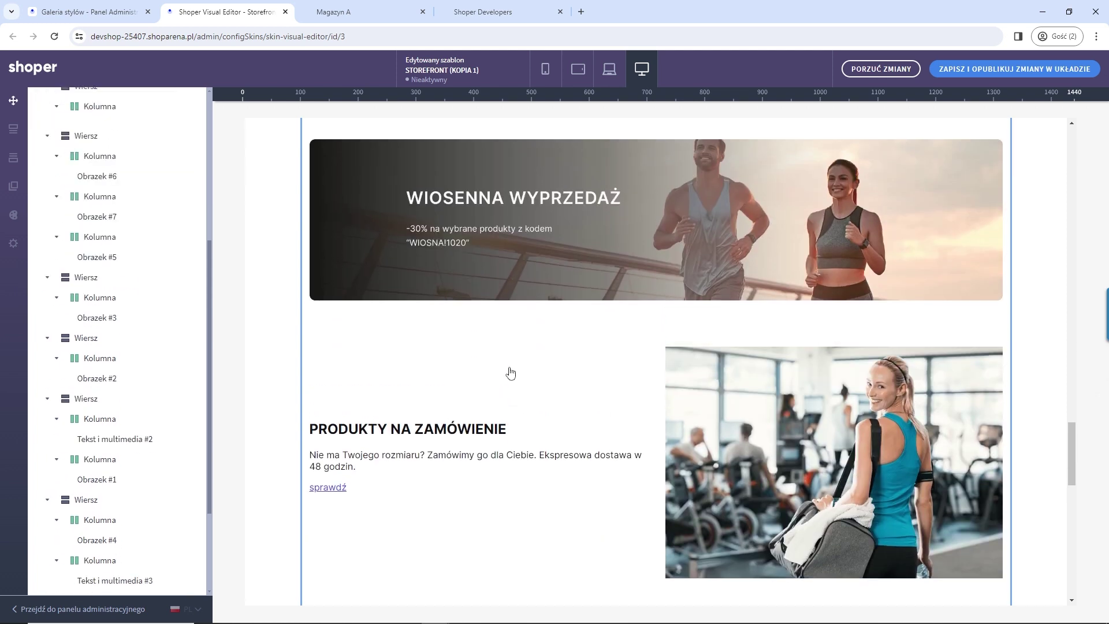
Step: Inspect the PRODUKTY NA ZAMÓWIENIE column settings, then enter header editing without saving
click(510, 373)
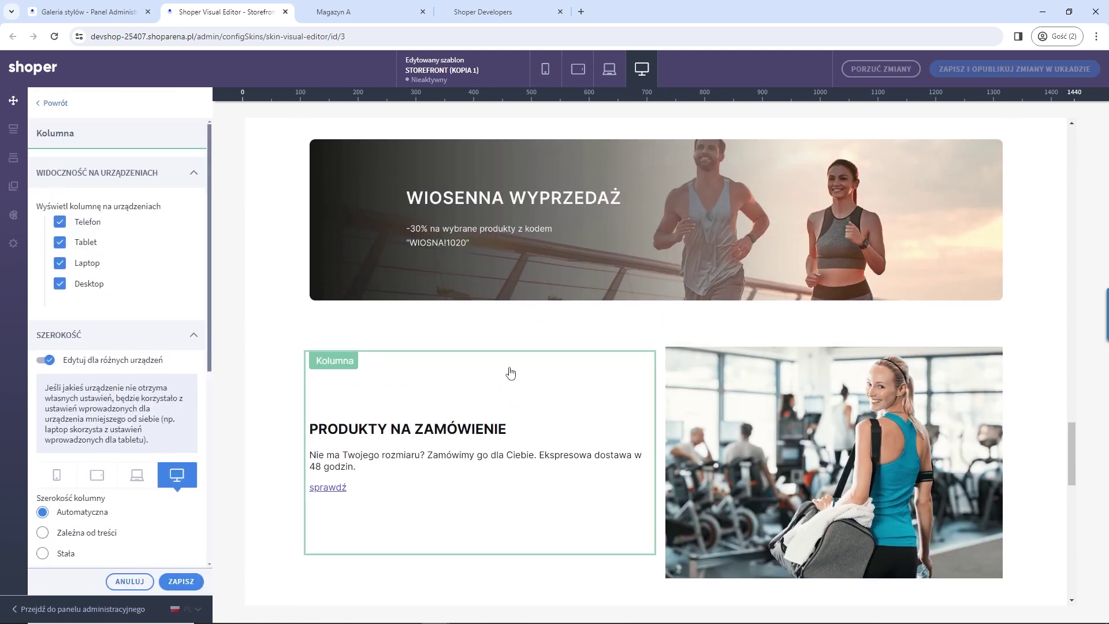
click(57, 106)
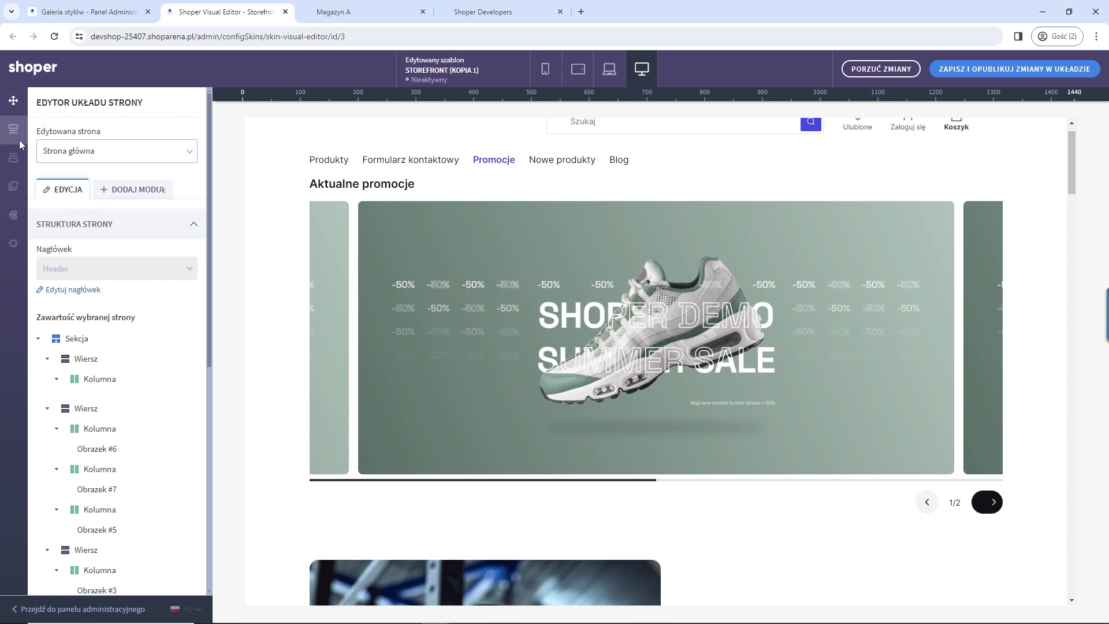
click(17, 138)
click(653, 367)
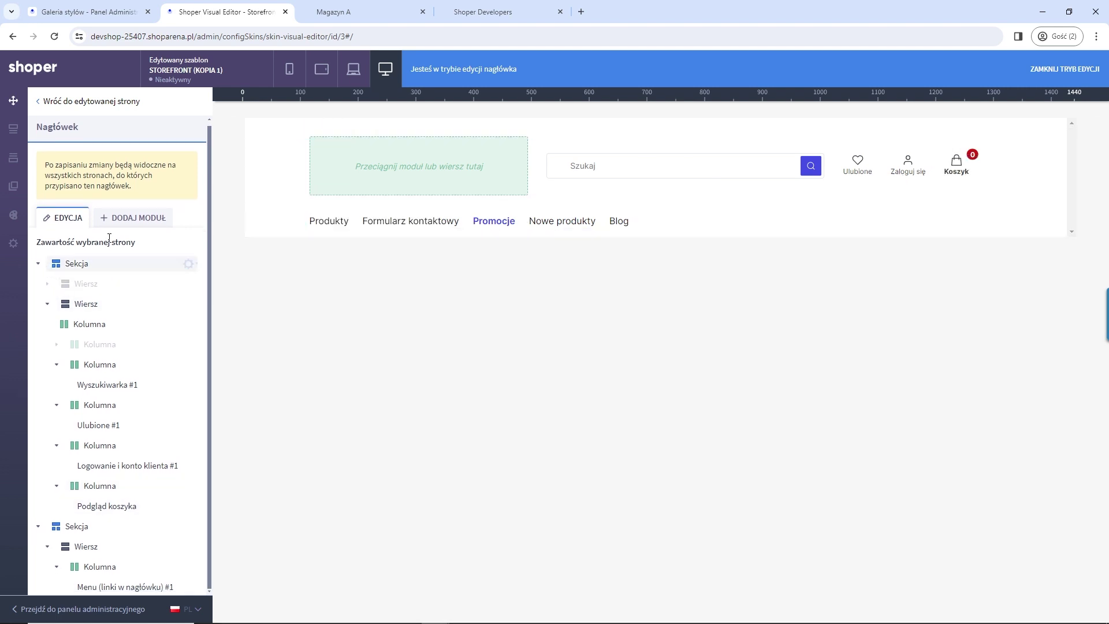
Step: Drag Logo #1 and Logo #2 into the empty header slot and reposition Logo #2
click(136, 224)
click(188, 303)
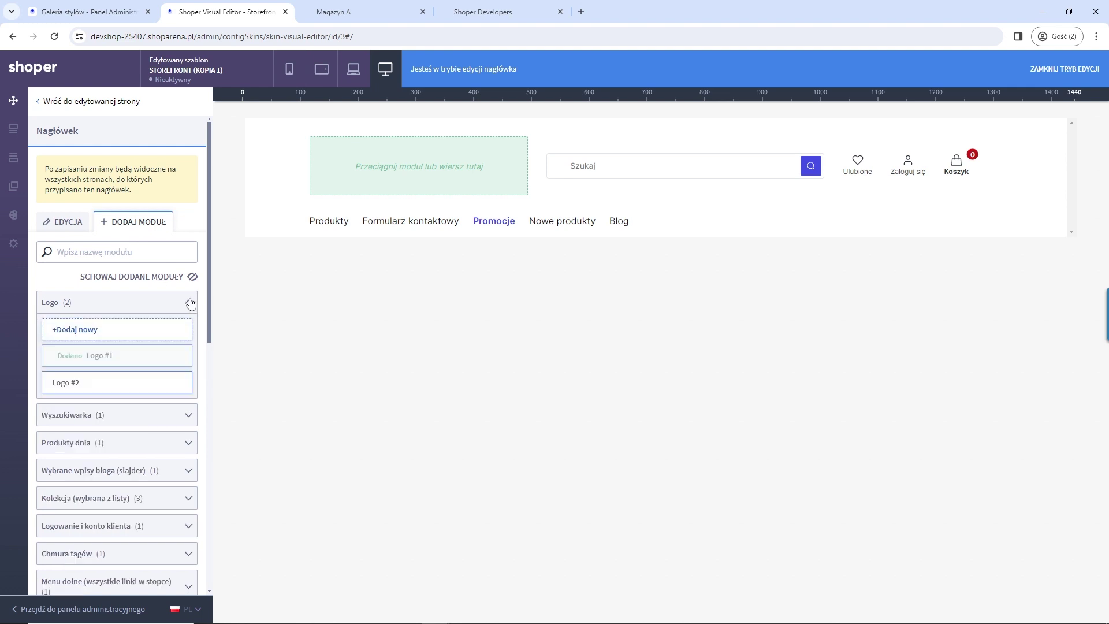
drag(109, 356, 381, 168)
drag(141, 382, 351, 160)
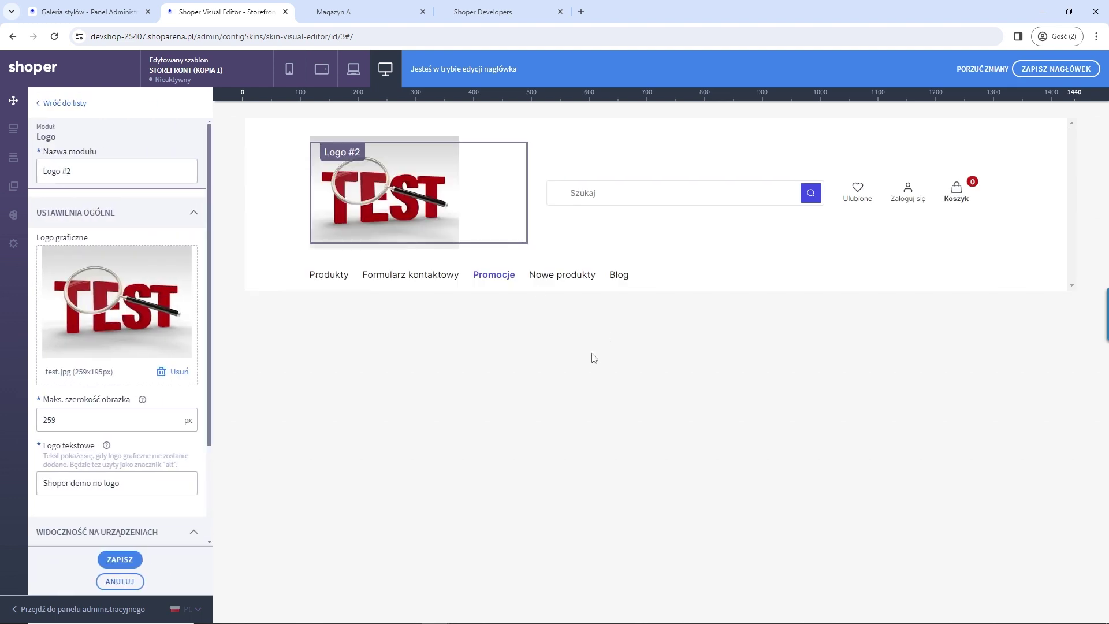
drag(517, 155, 365, 200)
Step: Go back to the header structure list, then return to the administration panel
click(63, 106)
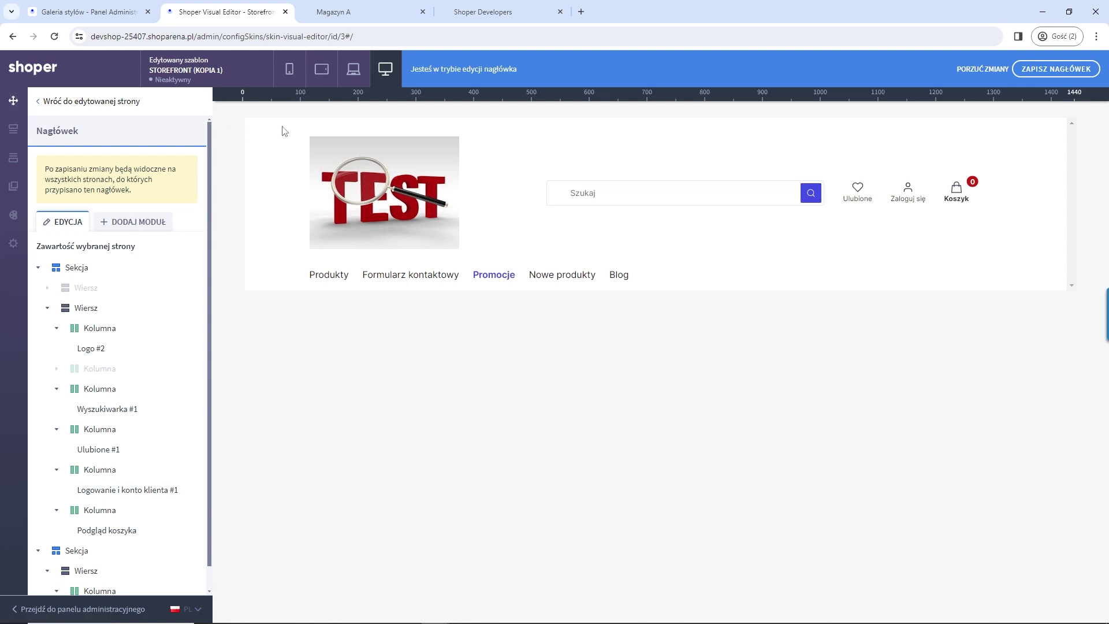
scroll(116, 520, down, 1)
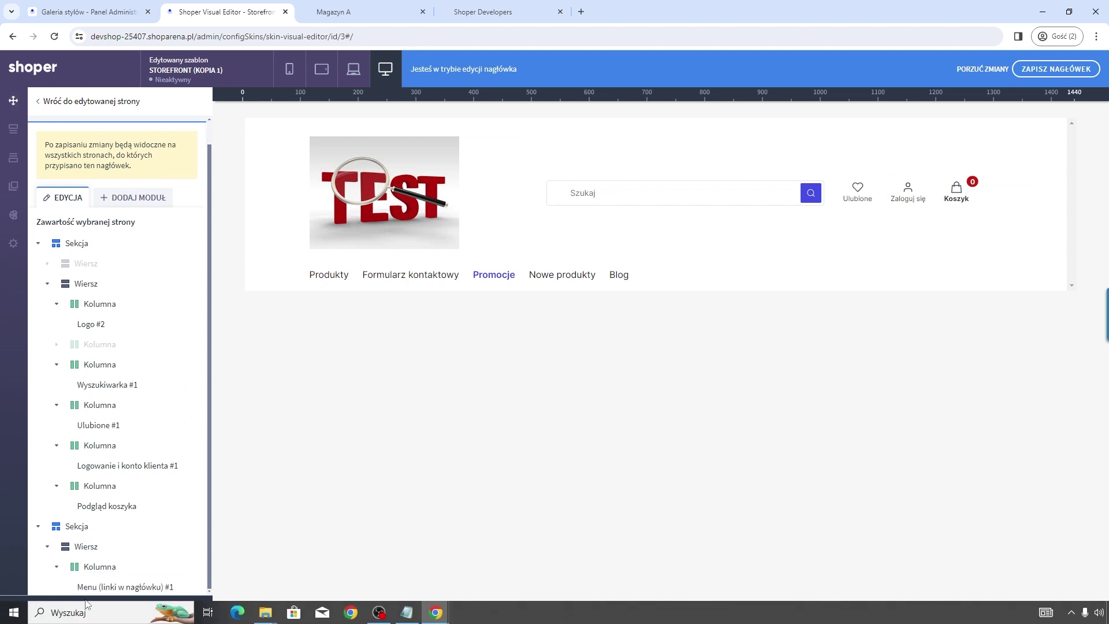
mouse_move(120, 608)
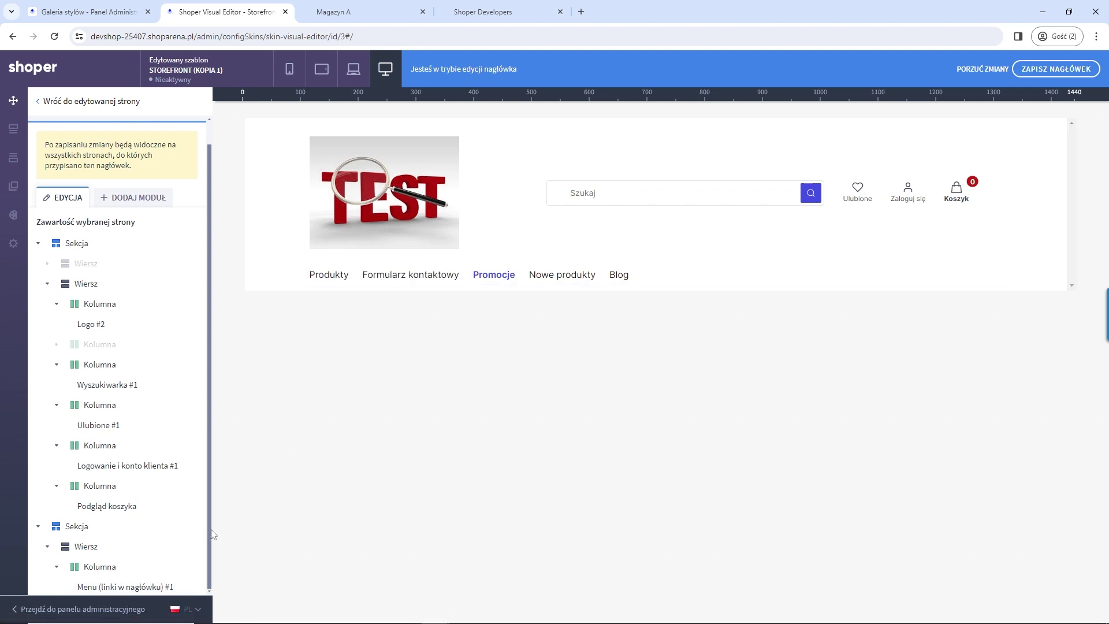
click(127, 609)
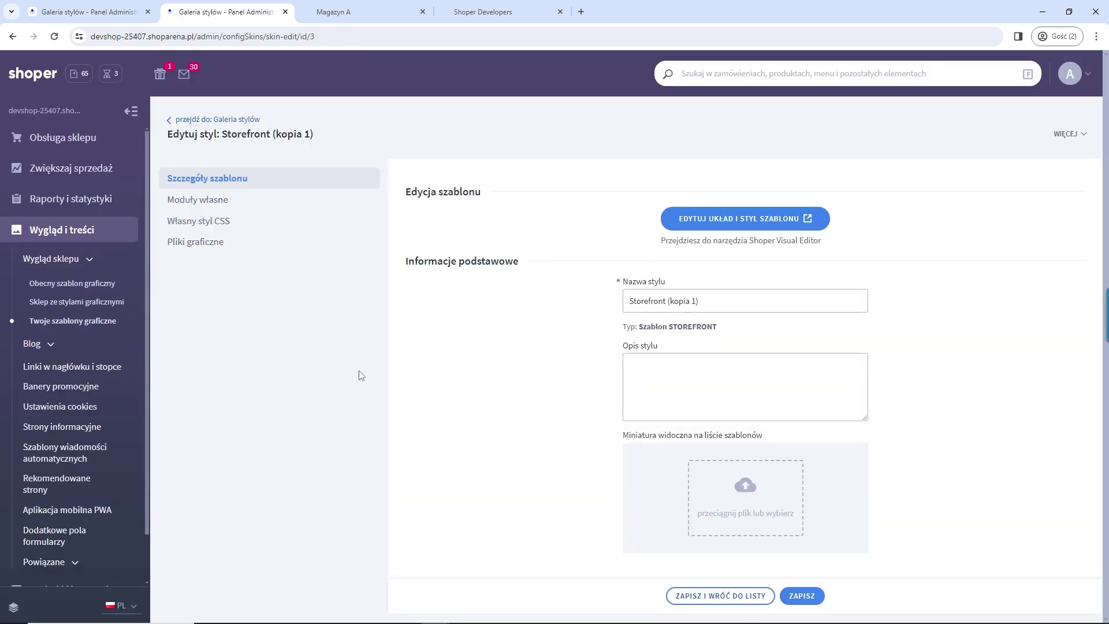
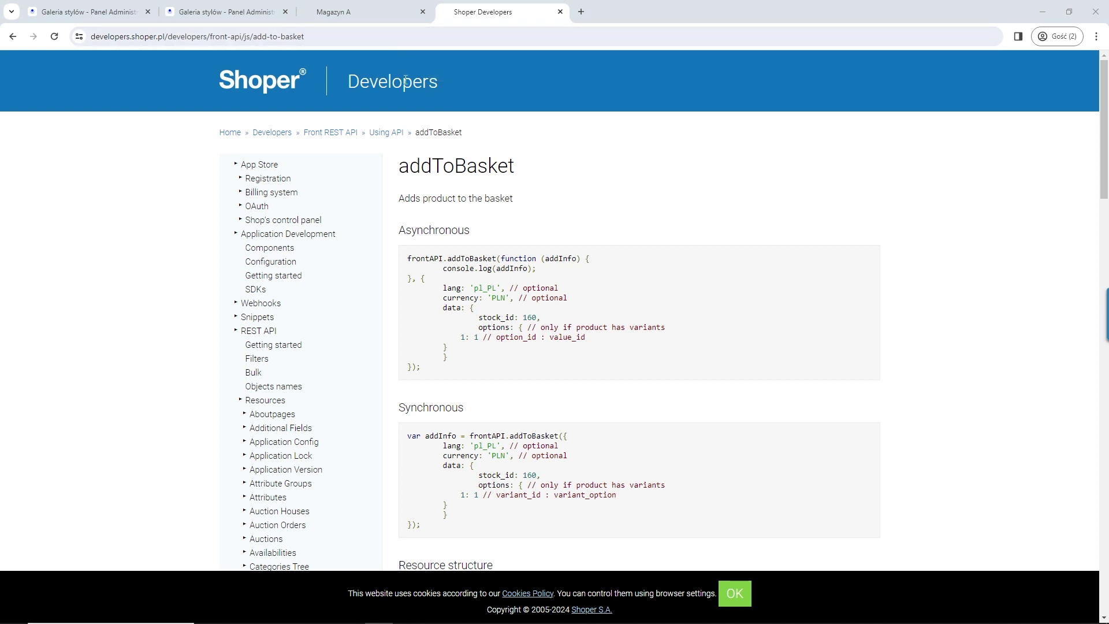
Step: Open the App Store Registration documentation page, then open a new blank browser tab
click(279, 167)
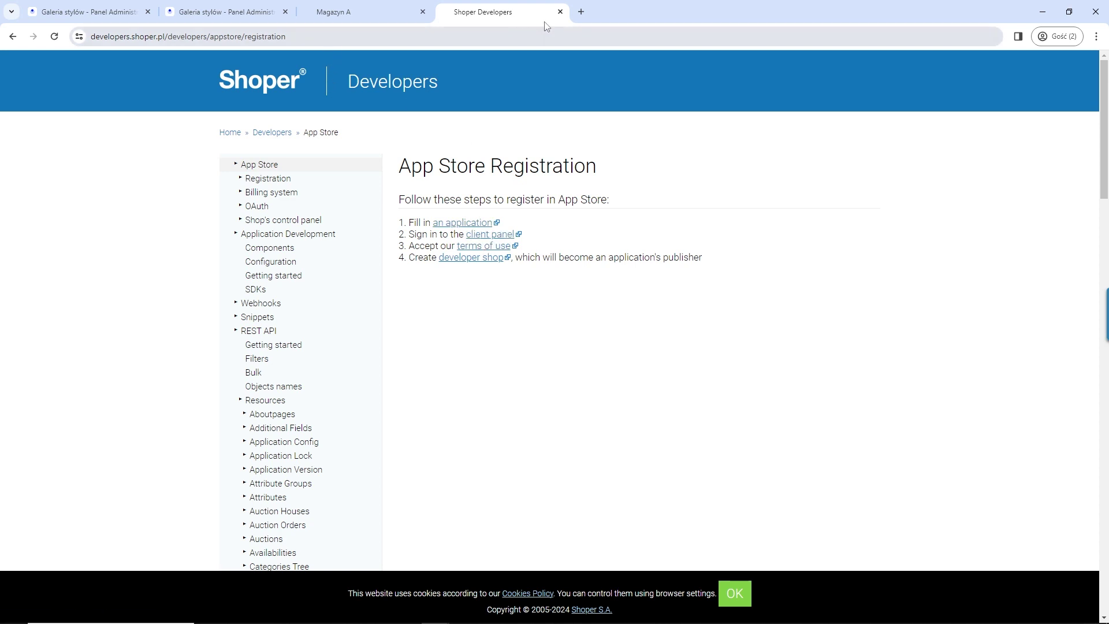
click(582, 12)
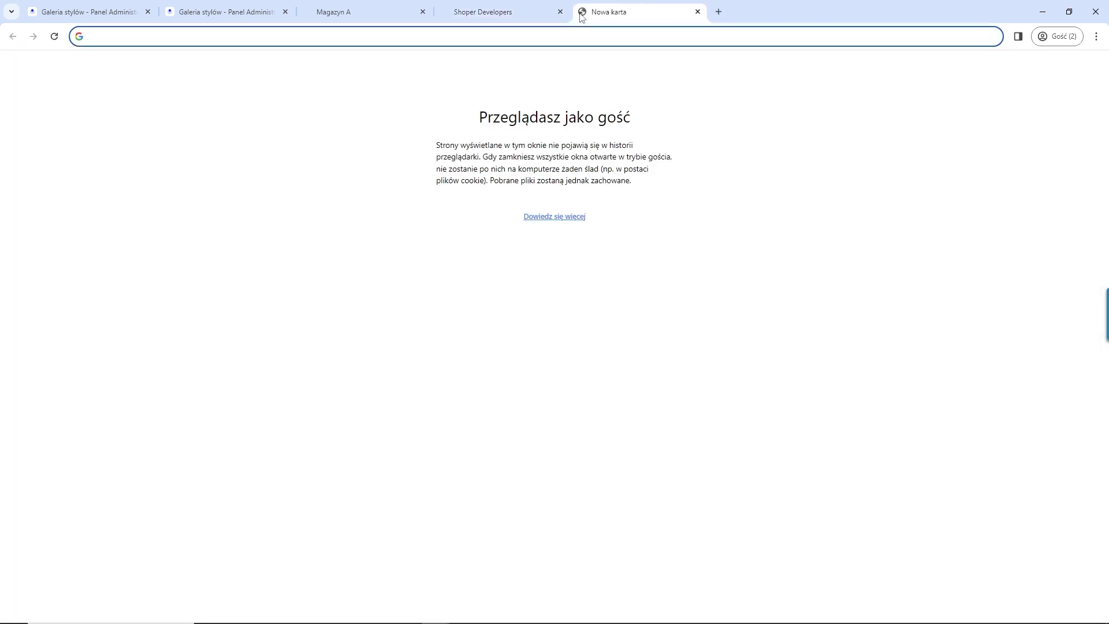
text(shoper.pl)
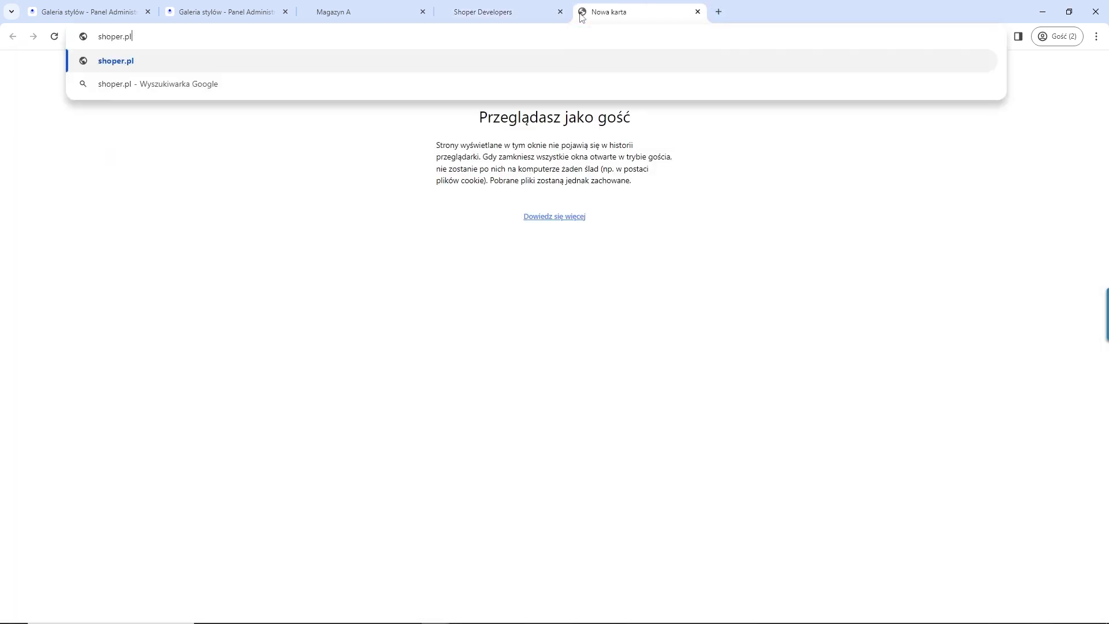
key(Return)
scroll(1107, 81, down, 8)
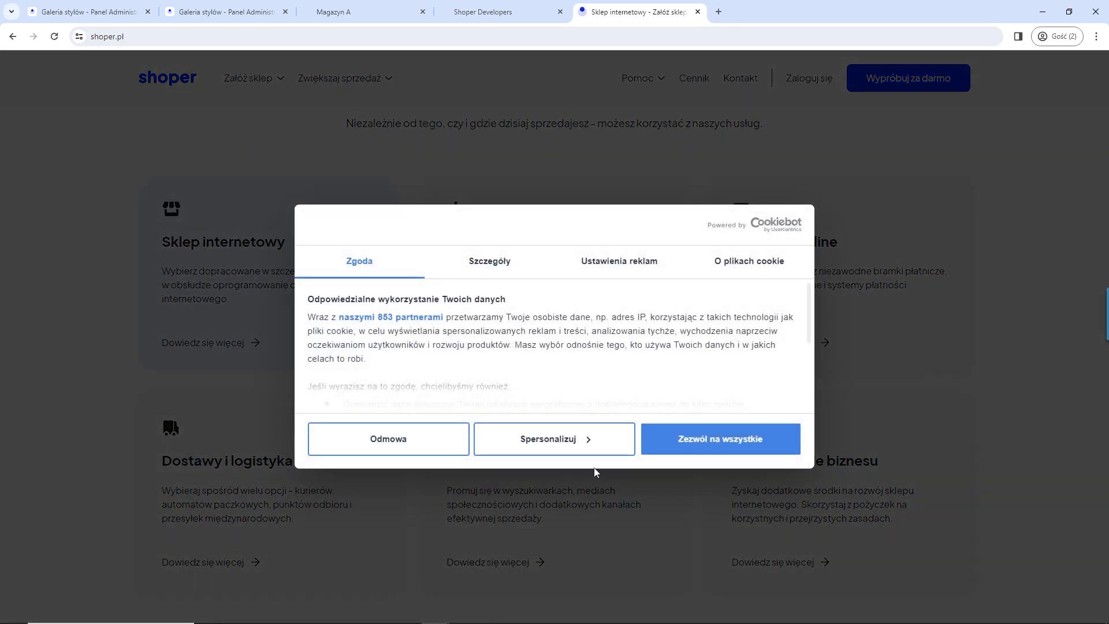
click(720, 439)
scroll(1107, 587, down, 5)
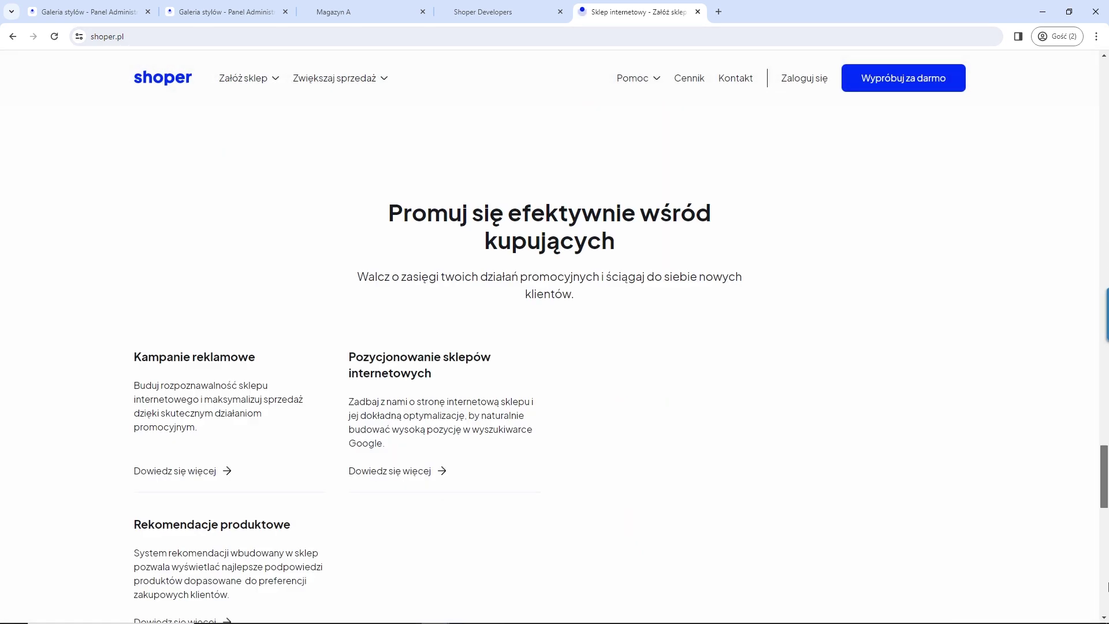
scroll(1108, 586, down, 5)
scroll(1035, 559, down, 4)
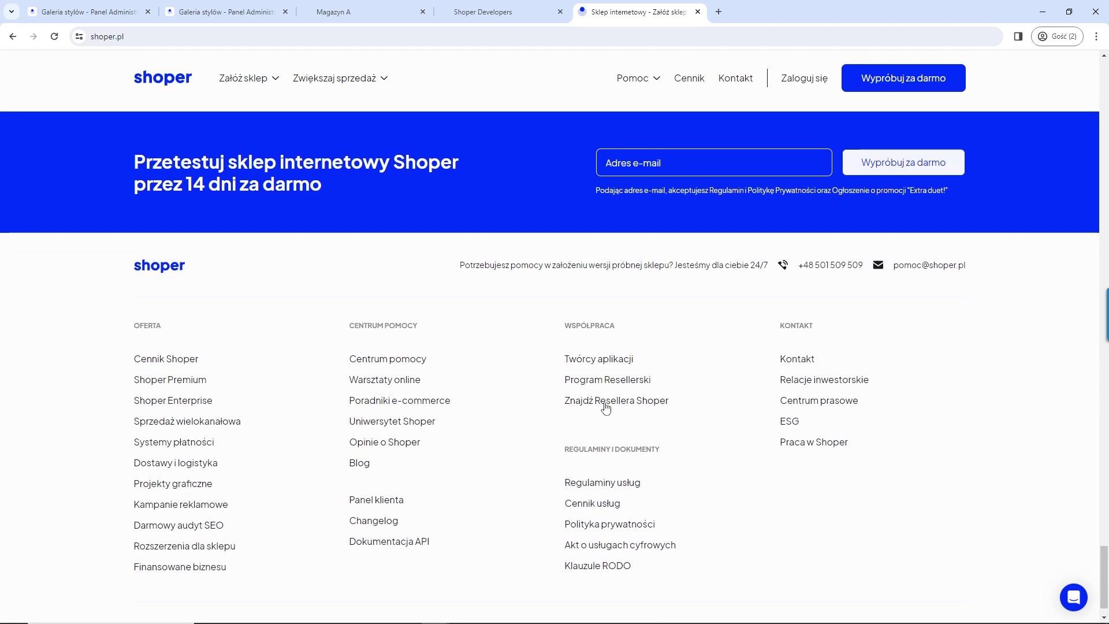
click(587, 361)
scroll(983, 265, down, 15)
scroll(787, 321, down, 20)
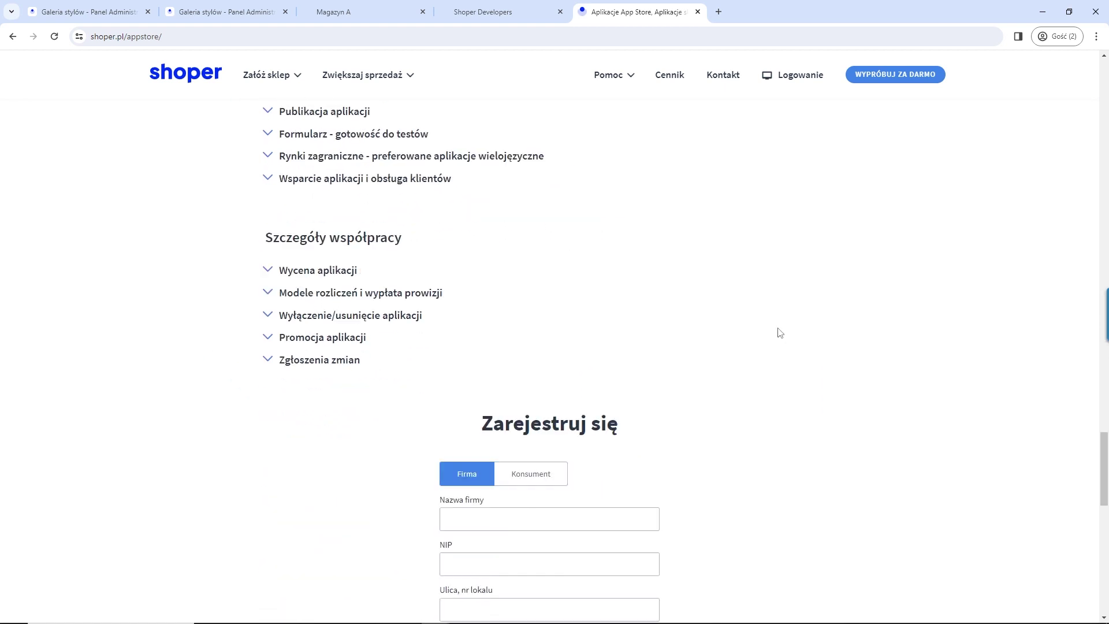
scroll(780, 332, down, 7)
scroll(780, 332, up, 3)
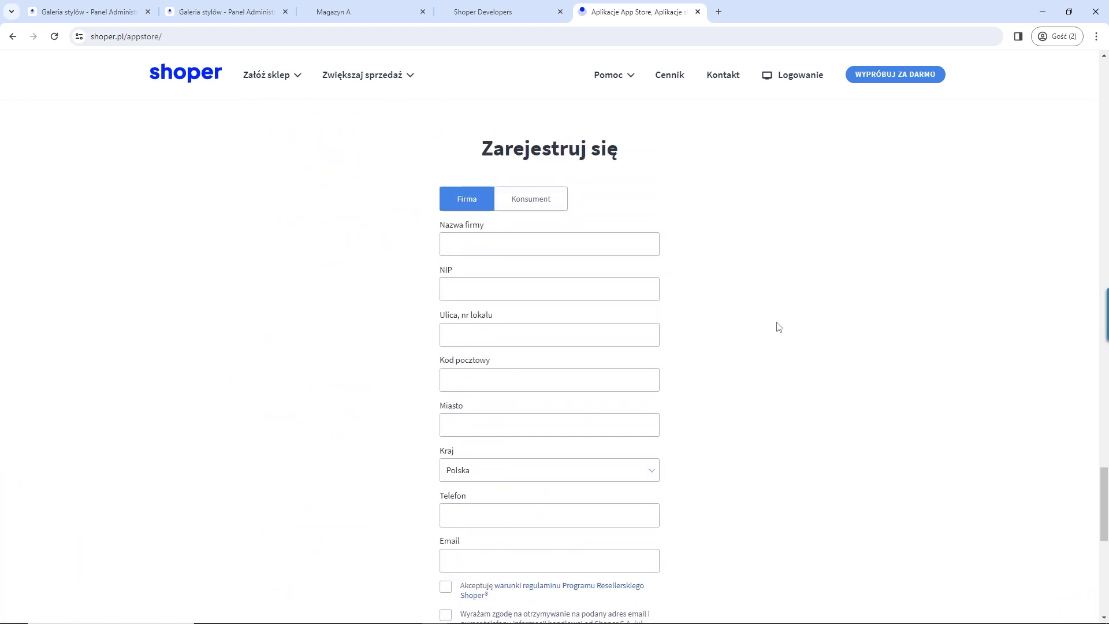
scroll(778, 328, down, 2)
scroll(778, 328, up, 3)
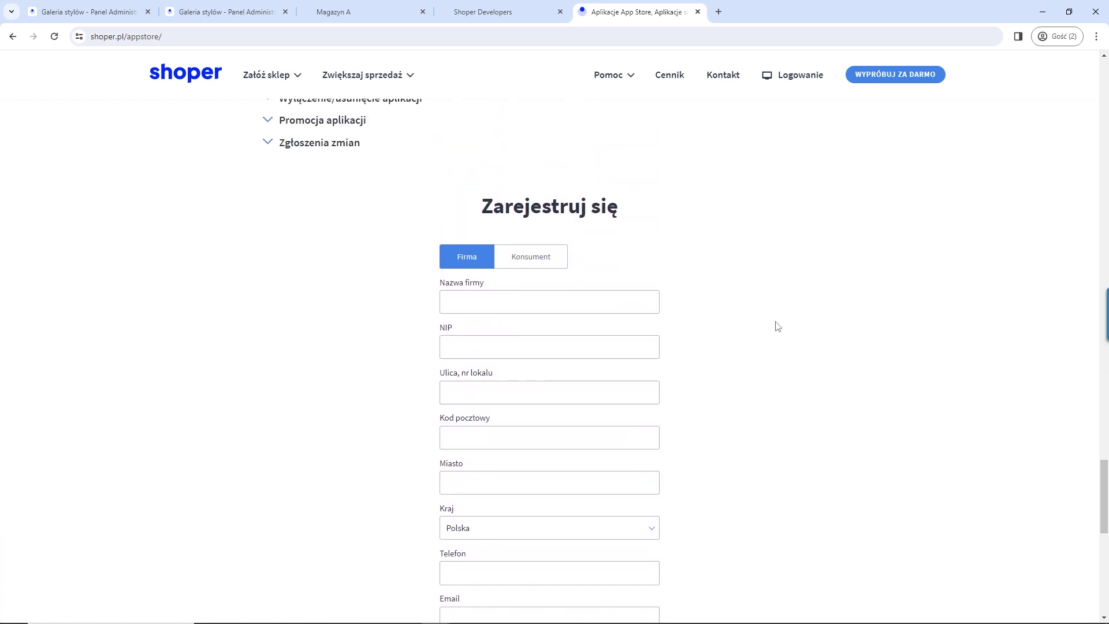
click(698, 11)
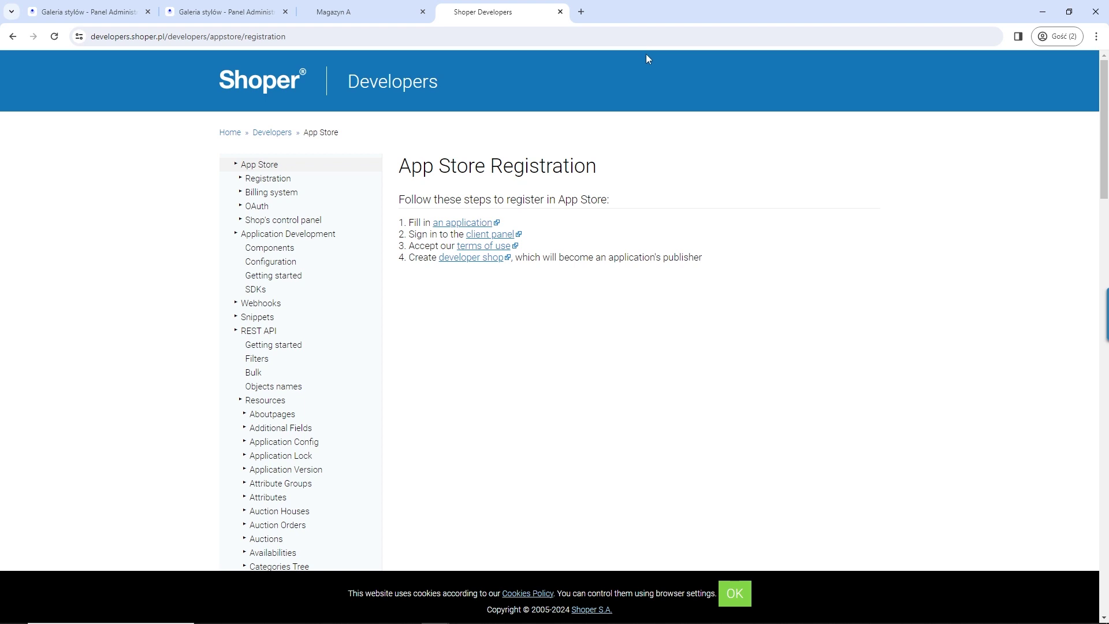
Step: Expand the OAuth topics and read the Billing system and Automatic messages pages
double_click(236, 164)
click(241, 208)
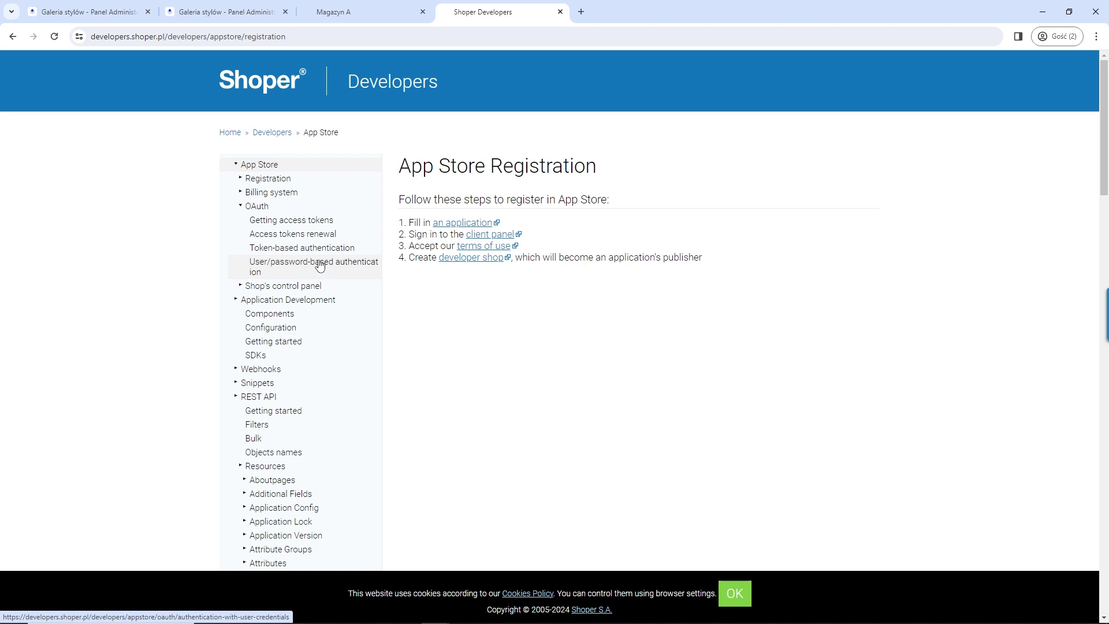
click(292, 194)
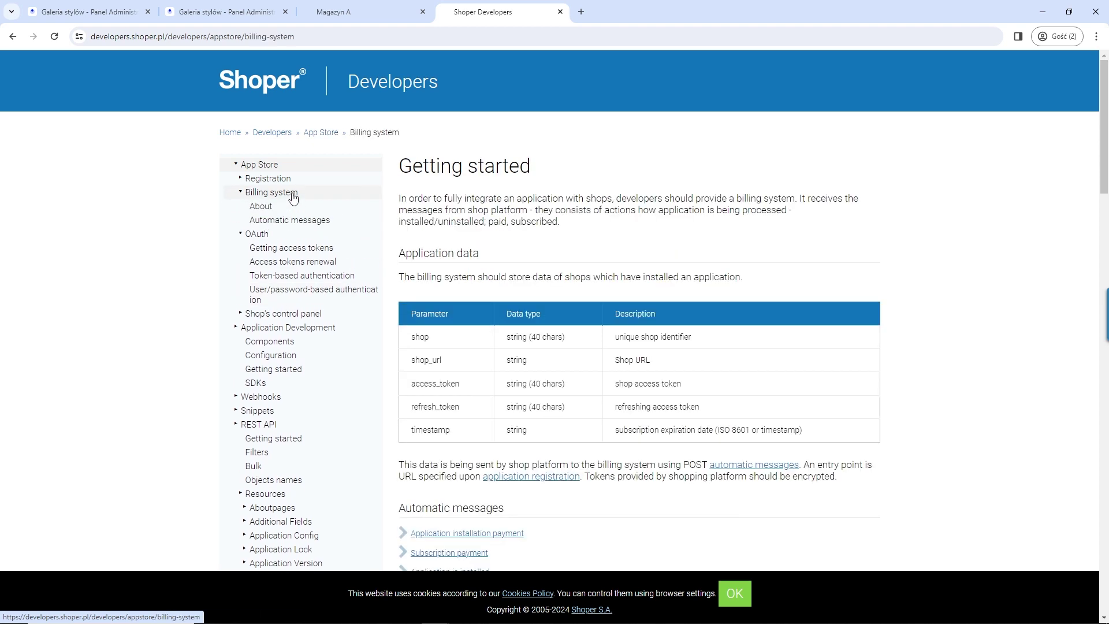
scroll(537, 339, down, 4)
scroll(537, 340, up, 4)
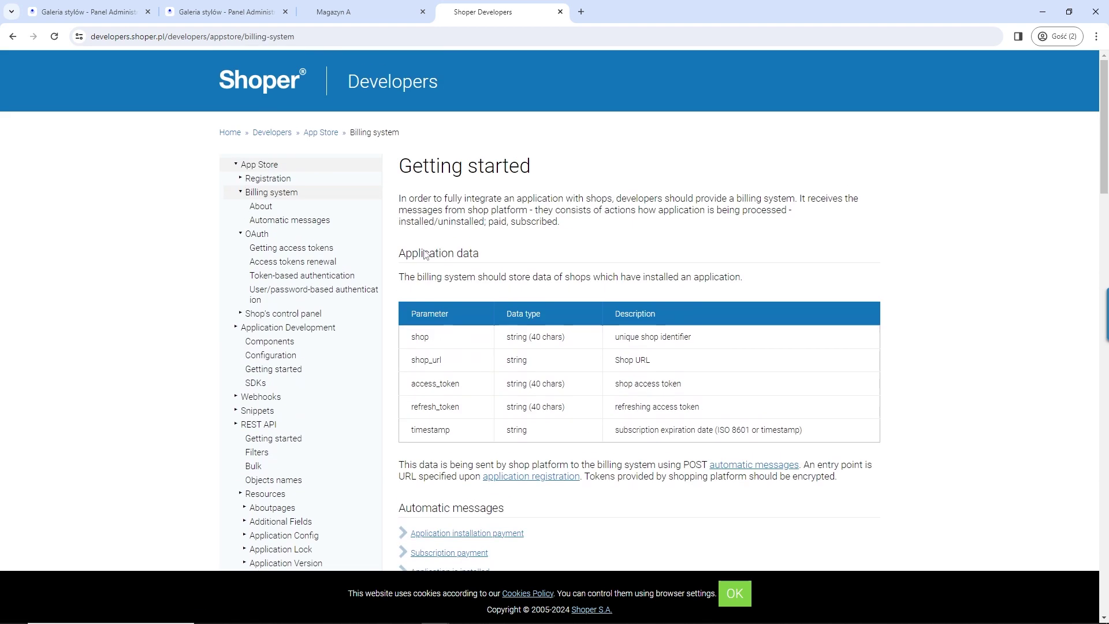
click(278, 219)
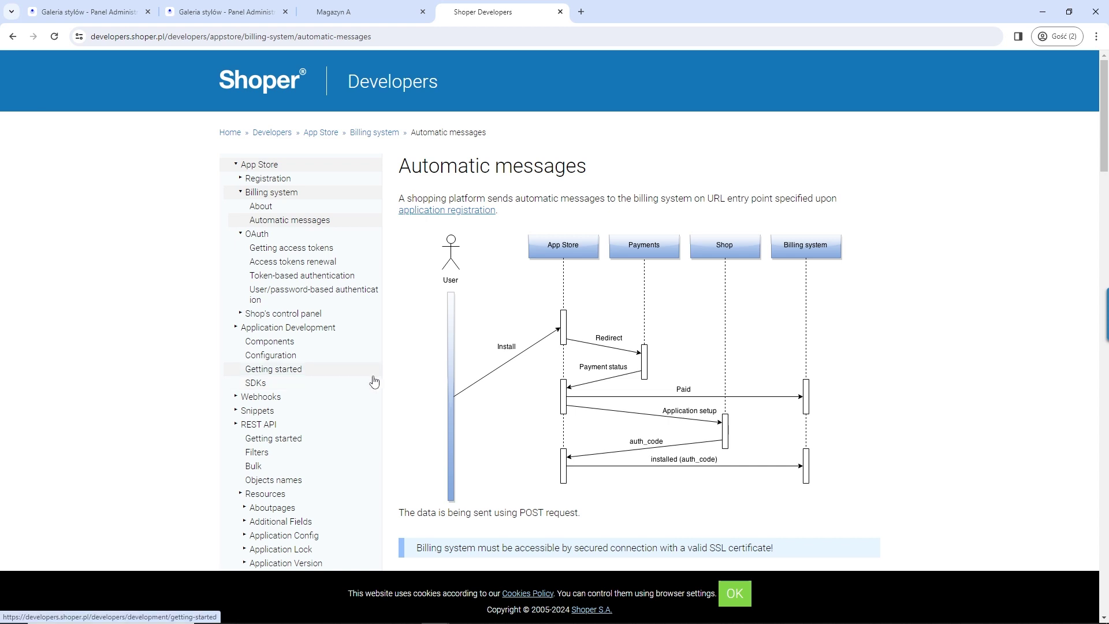
scroll(319, 352, down, 2)
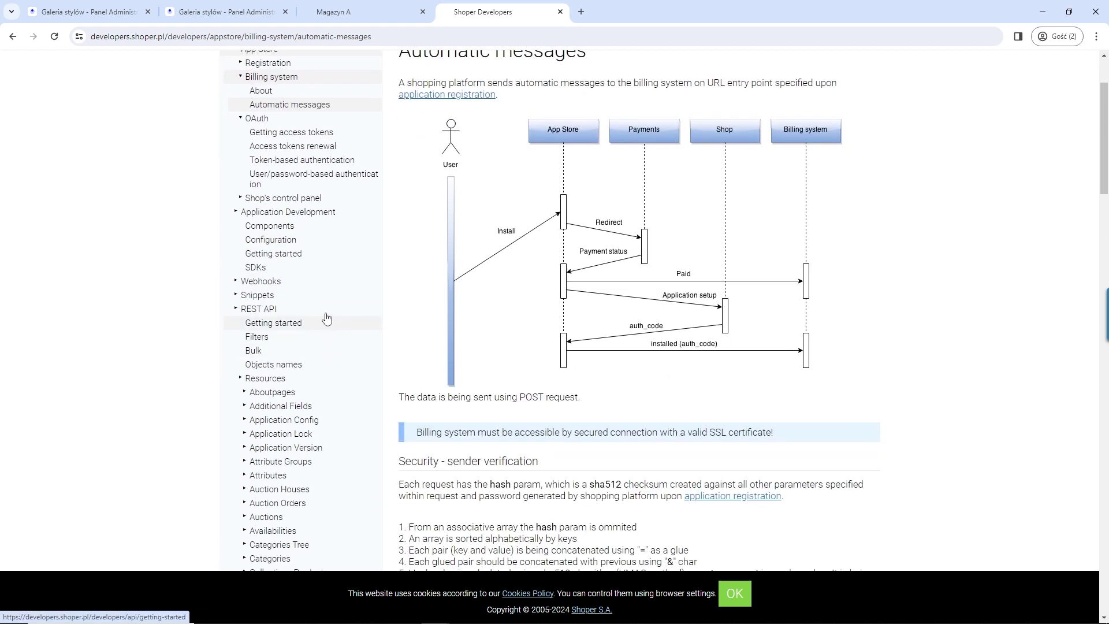
Step: Review the Webhooks introduction and methods, then open the REST API Bulk and Filters syntax pages
click(301, 285)
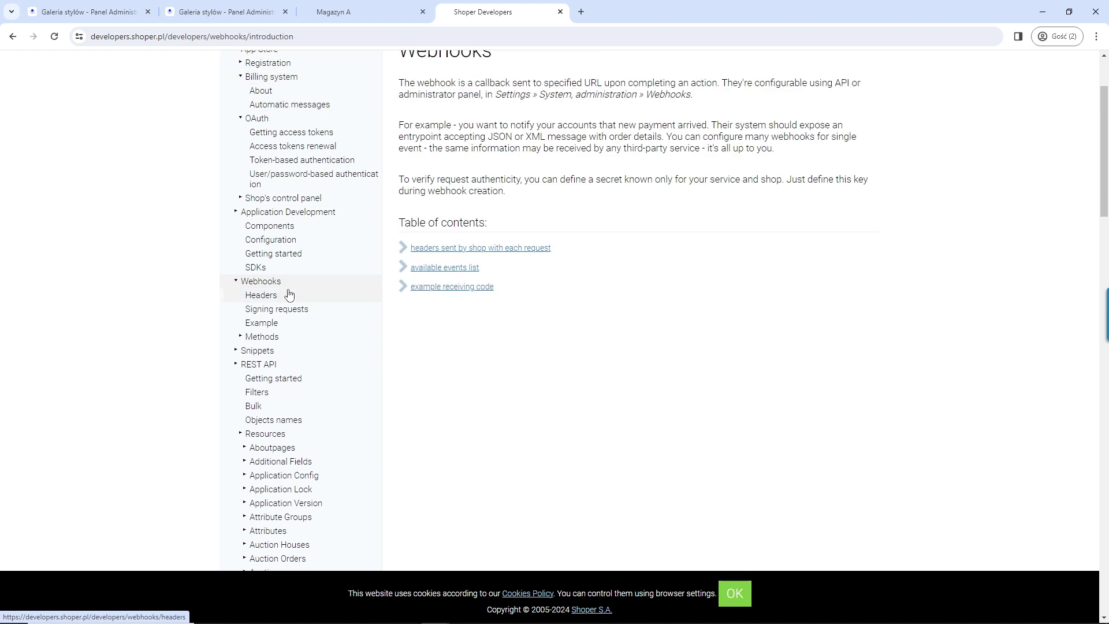
click(241, 337)
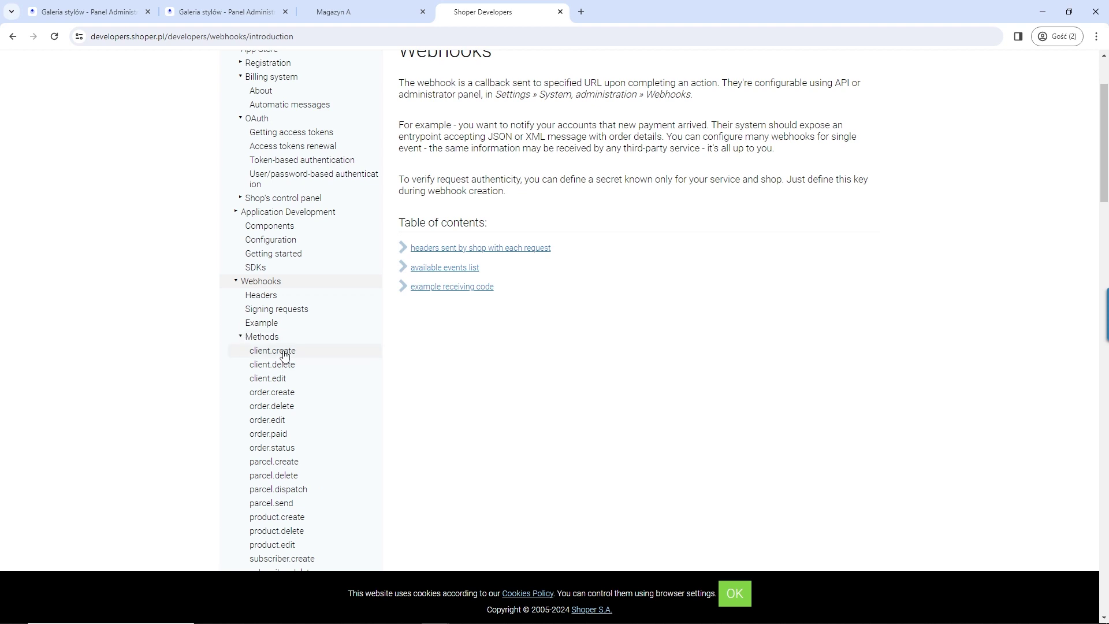
scroll(324, 381, down, 2)
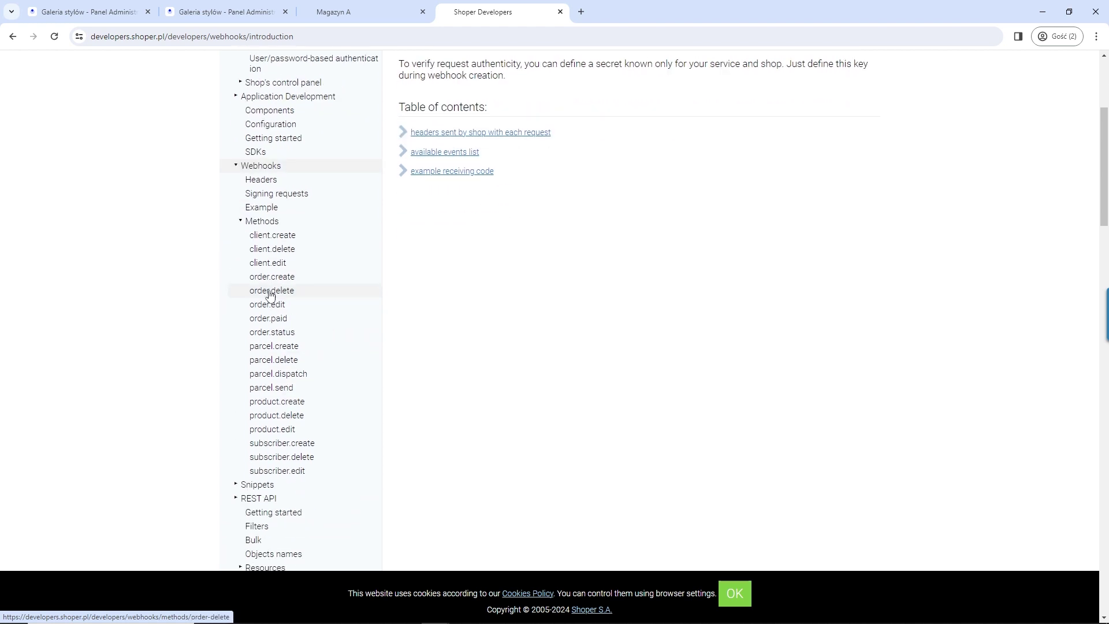
scroll(263, 403, down, 2)
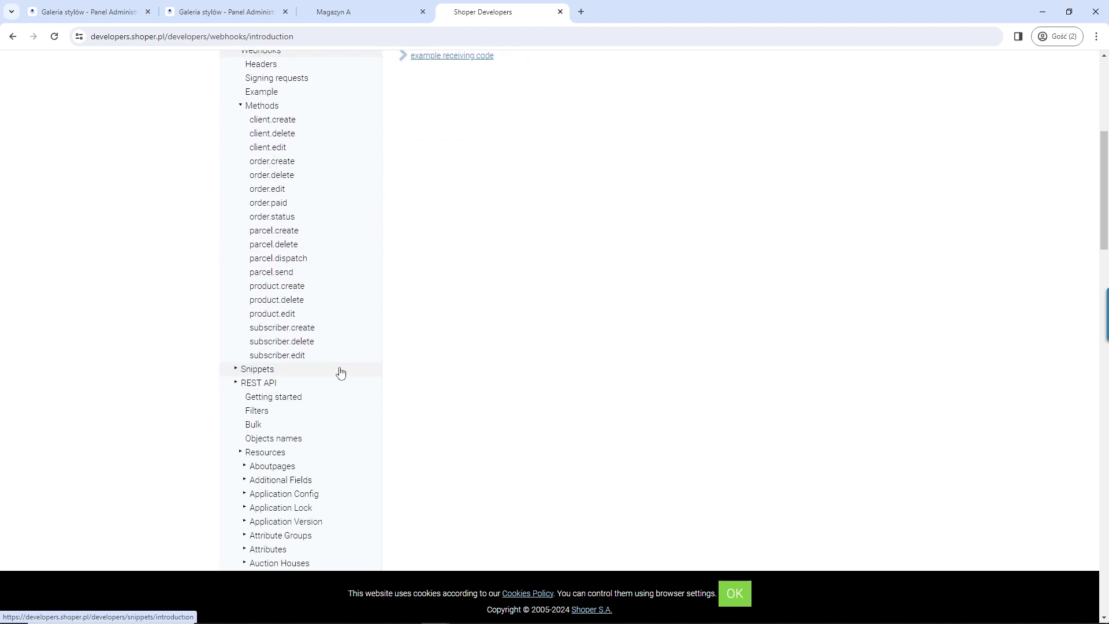
scroll(347, 344, up, 3)
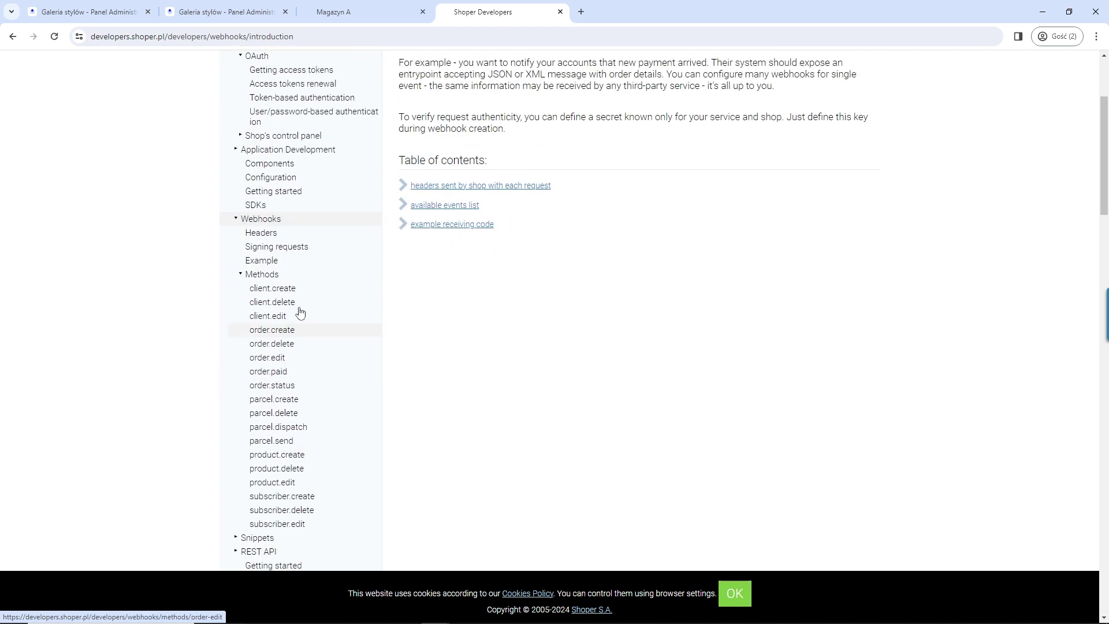
click(236, 224)
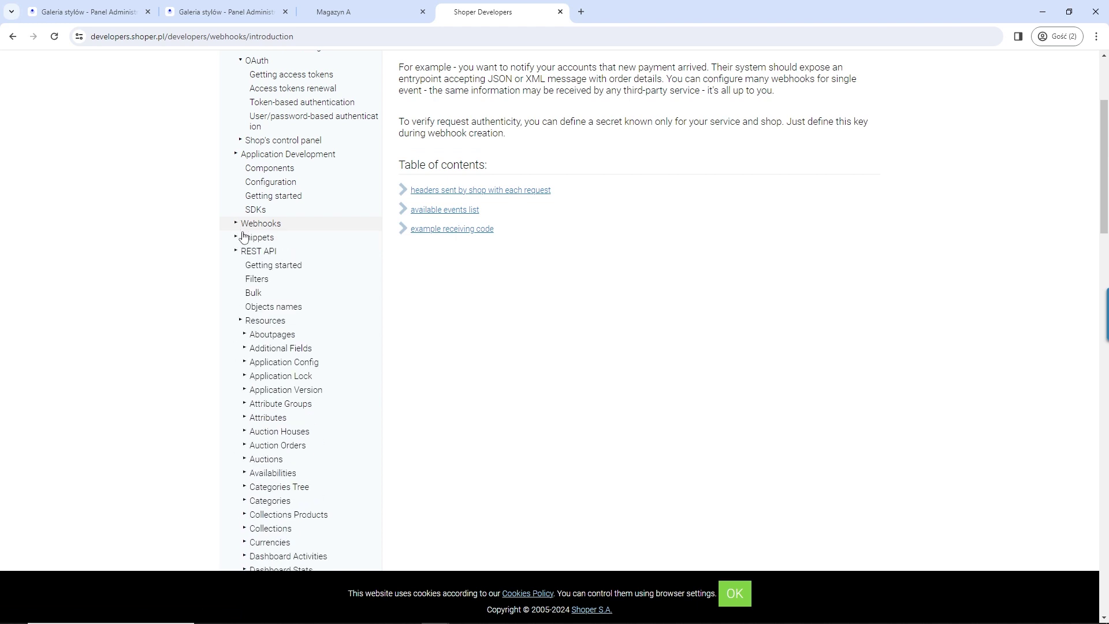
click(282, 295)
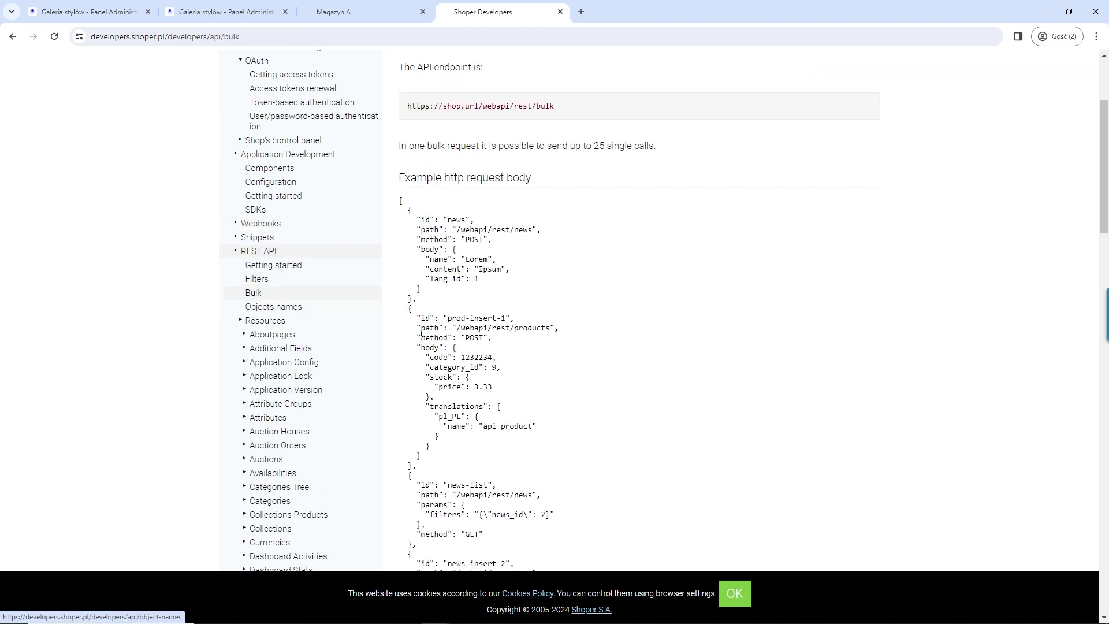
scroll(420, 334, up, 1)
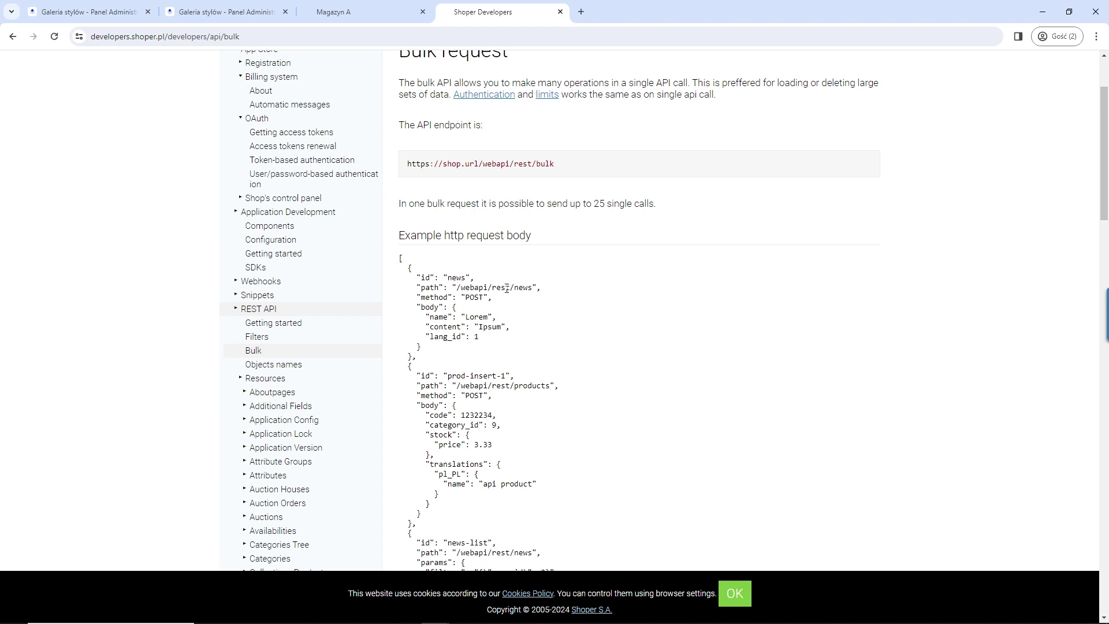
click(269, 343)
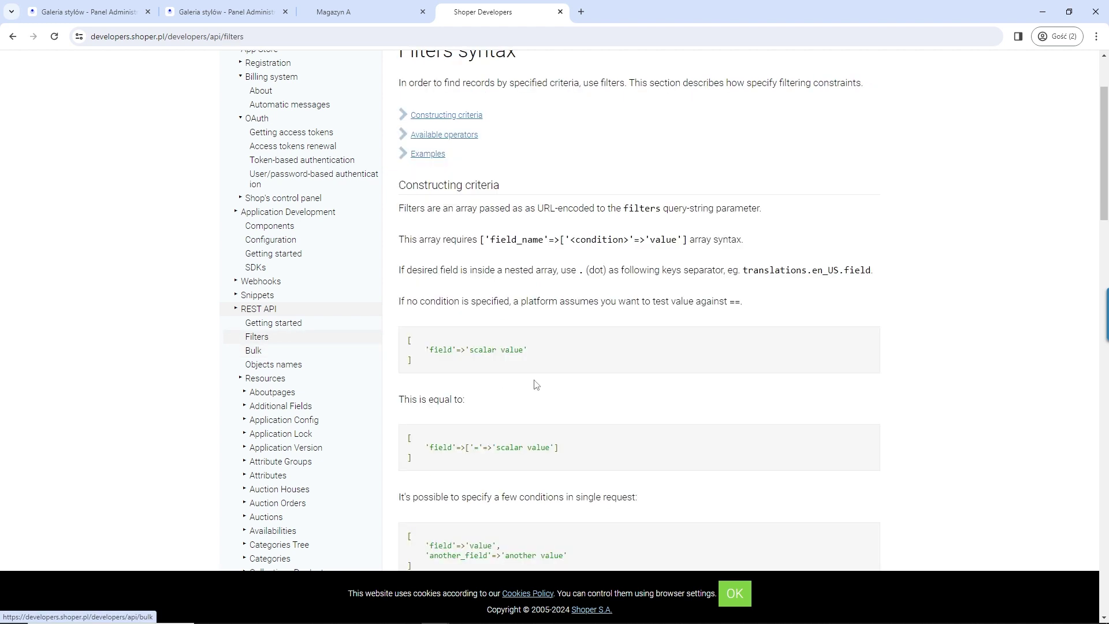
Step: Browse the Aboutpages resource, then open the Orders: insert method page
scroll(537, 384, up, 2)
scroll(531, 381, down, 4)
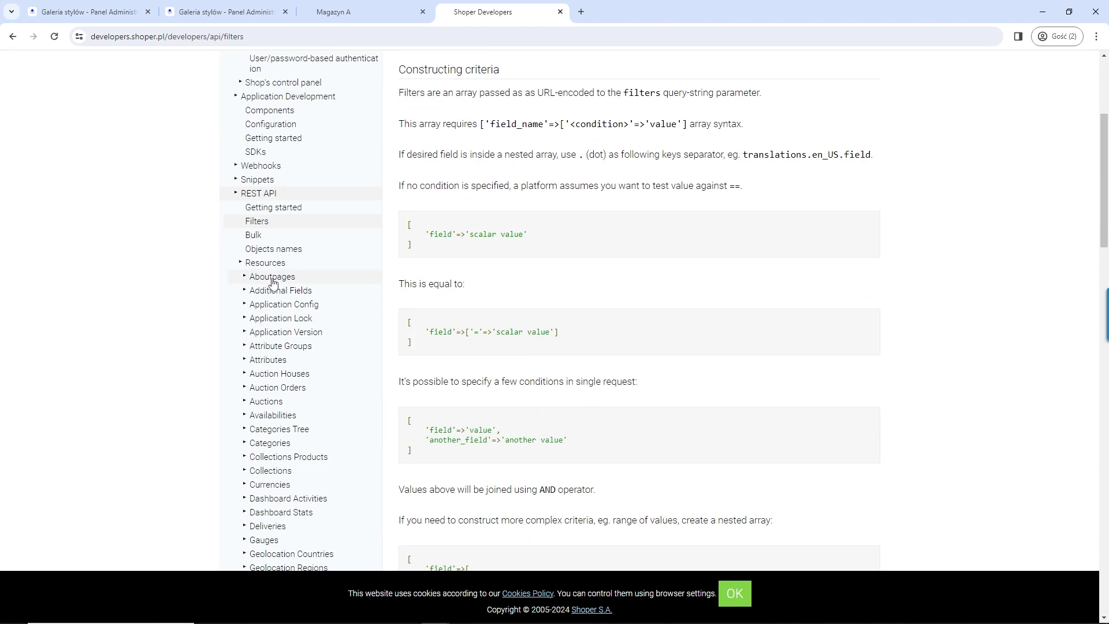
click(267, 279)
click(265, 281)
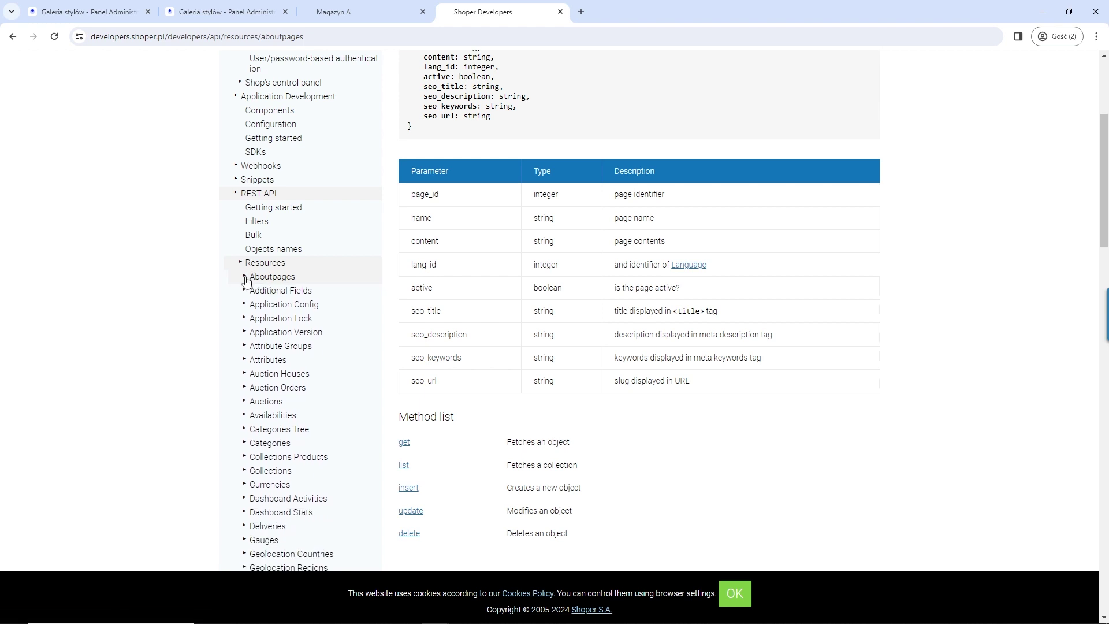
scroll(282, 349, down, 3)
scroll(297, 349, down, 4)
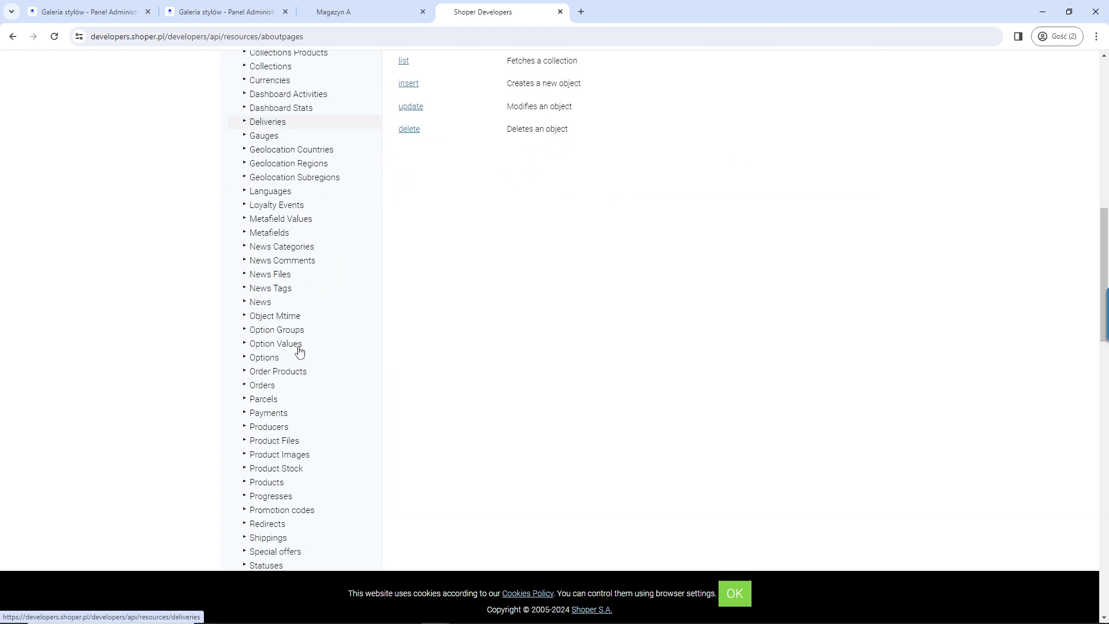
click(265, 387)
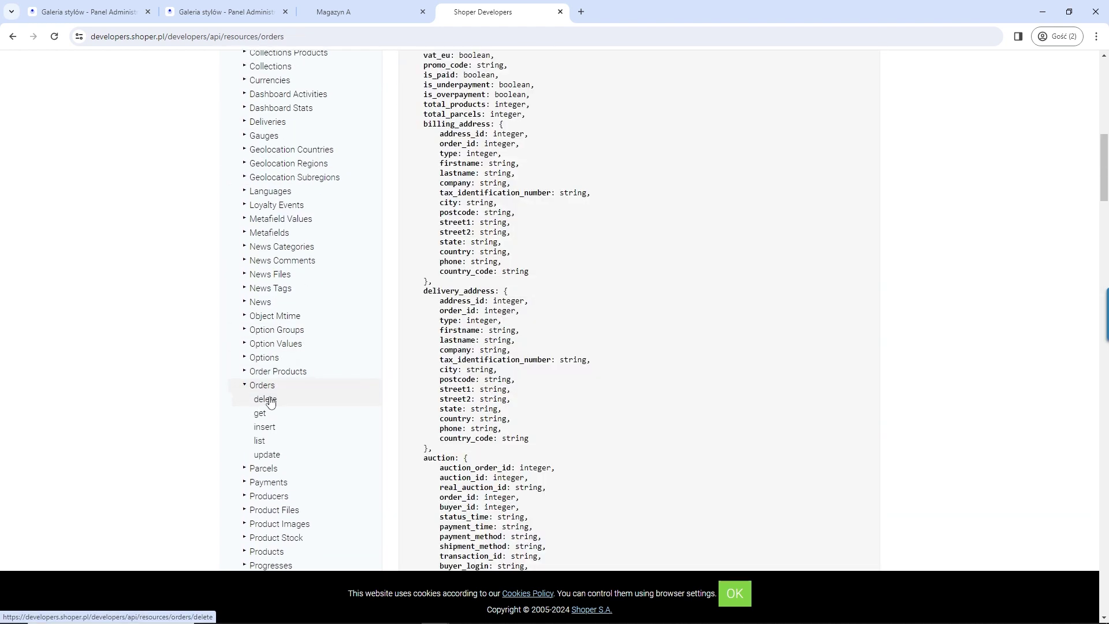
click(264, 427)
Step: Select the orders endpoint path, review the request body fields, and collapse the App Store node
scroll(559, 350, up, 2)
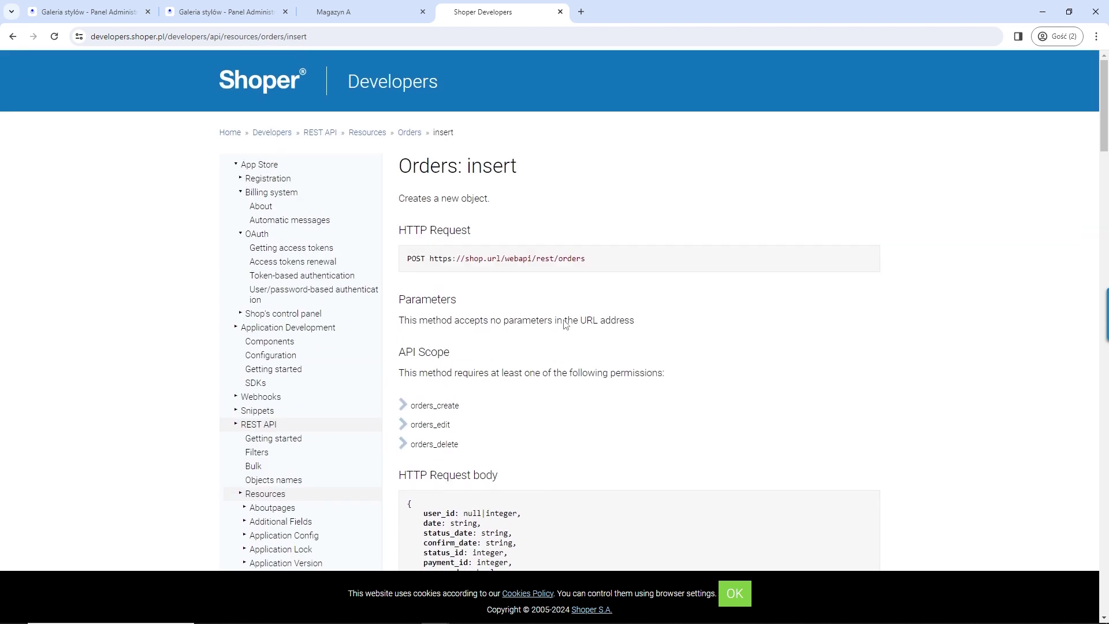
drag(585, 260, 460, 261)
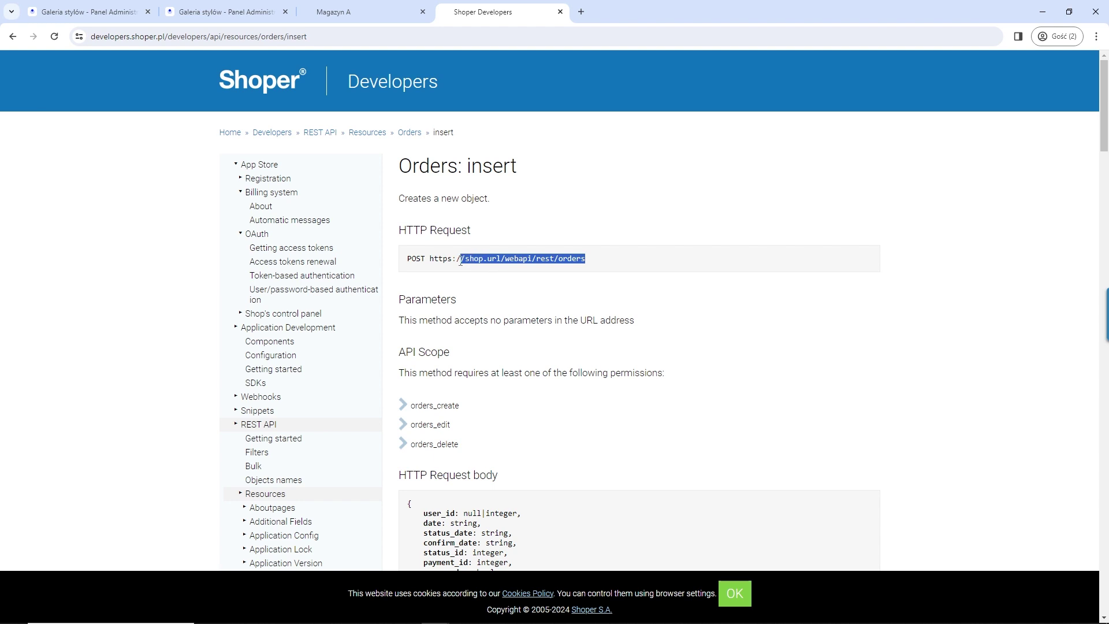
scroll(517, 317, down, 7)
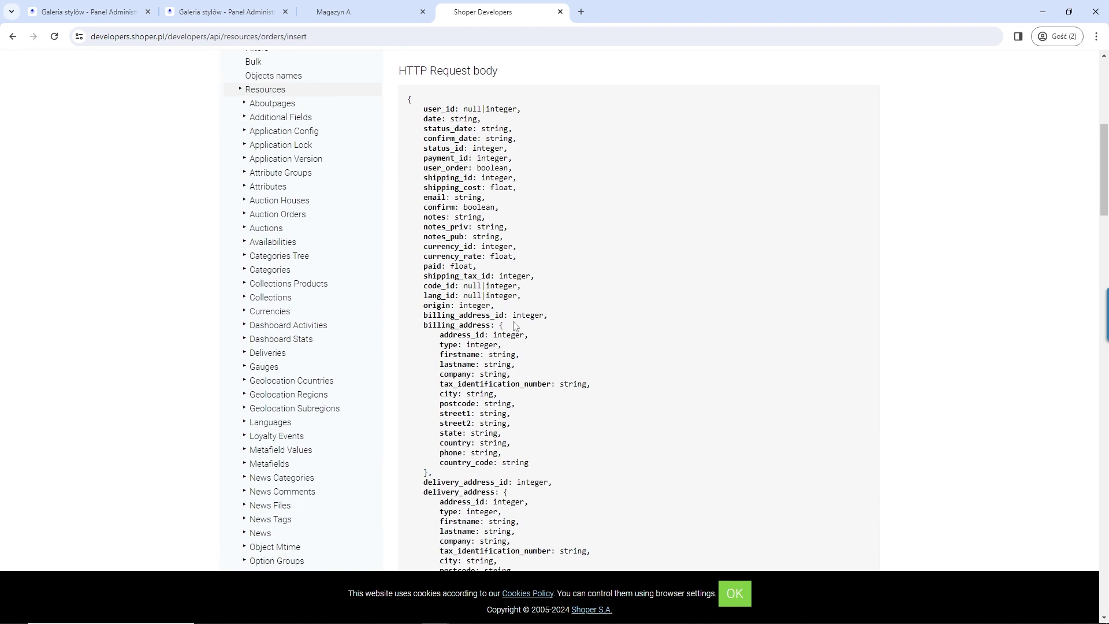
scroll(497, 307, down, 4)
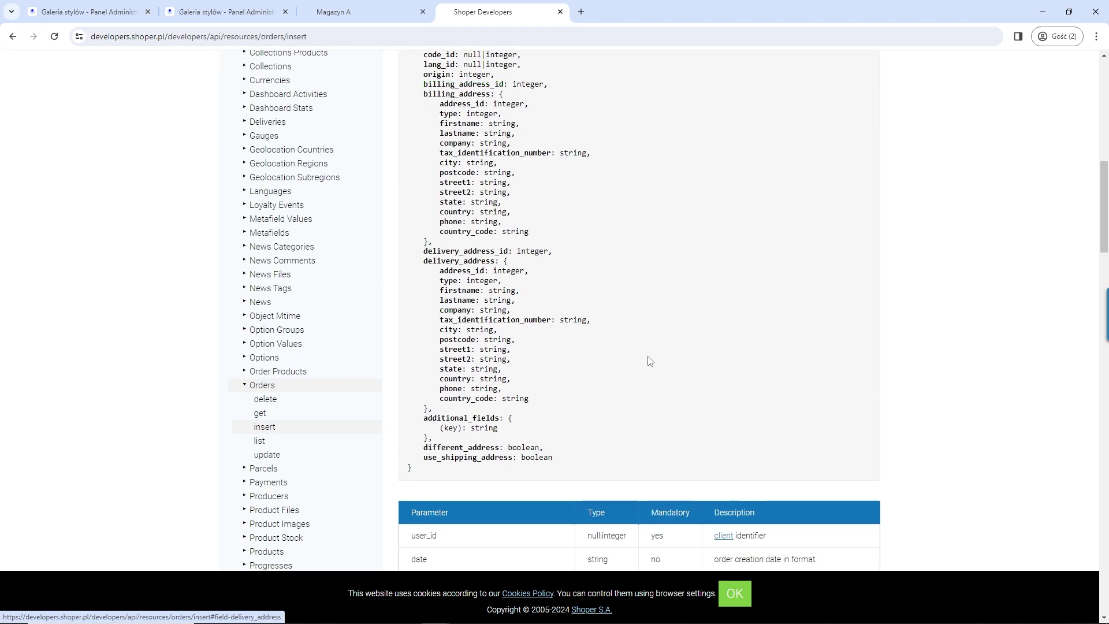
scroll(650, 358, down, 3)
scroll(355, 457, down, 3)
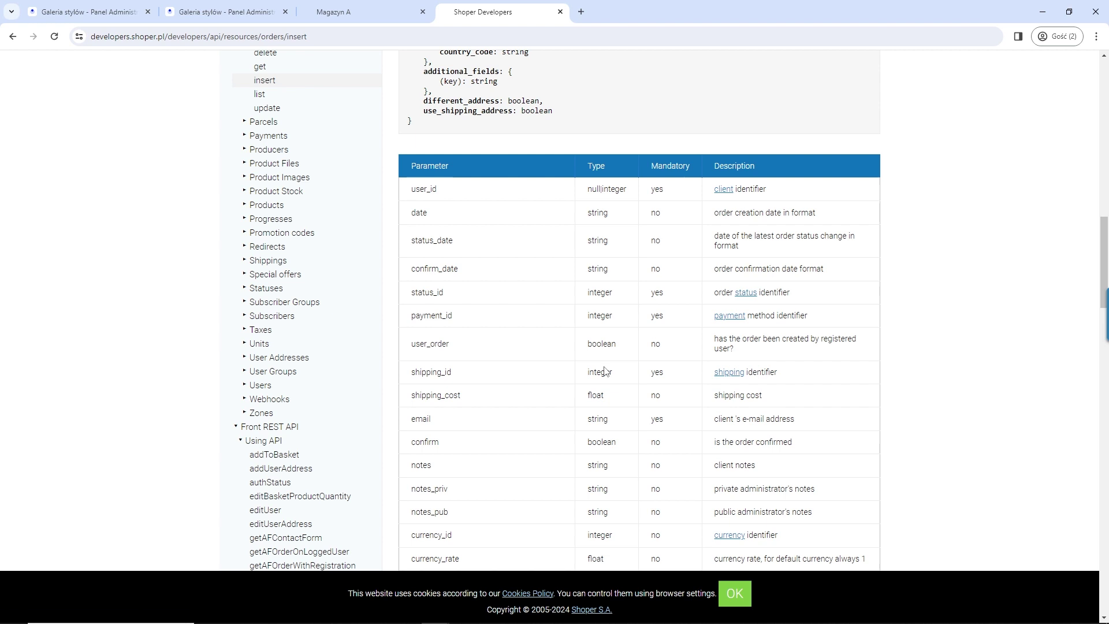
scroll(629, 334, up, 15)
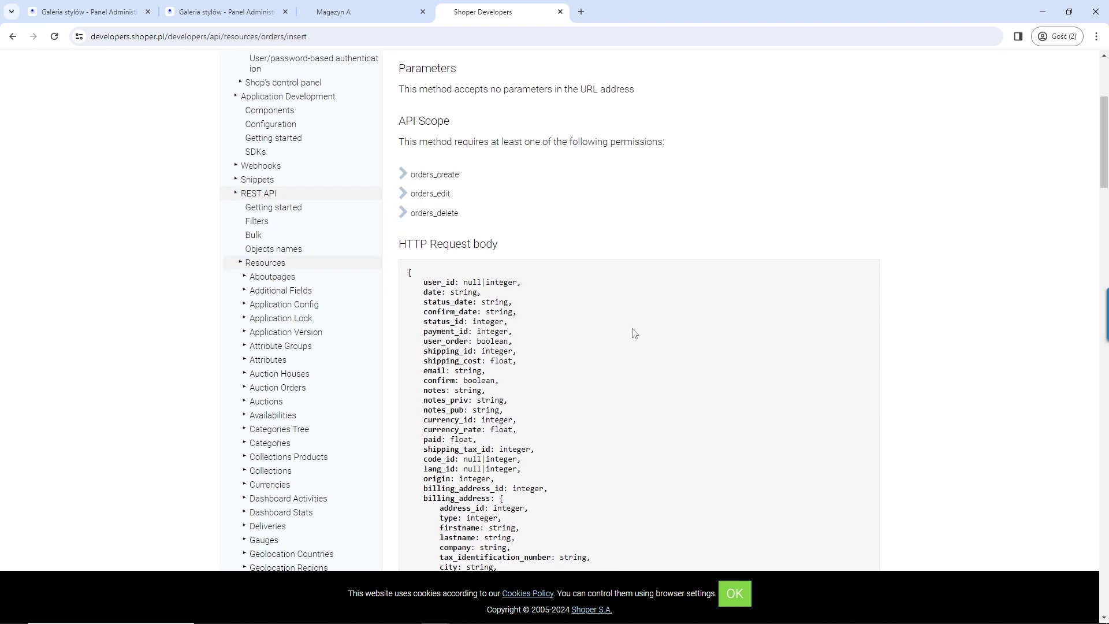
click(235, 166)
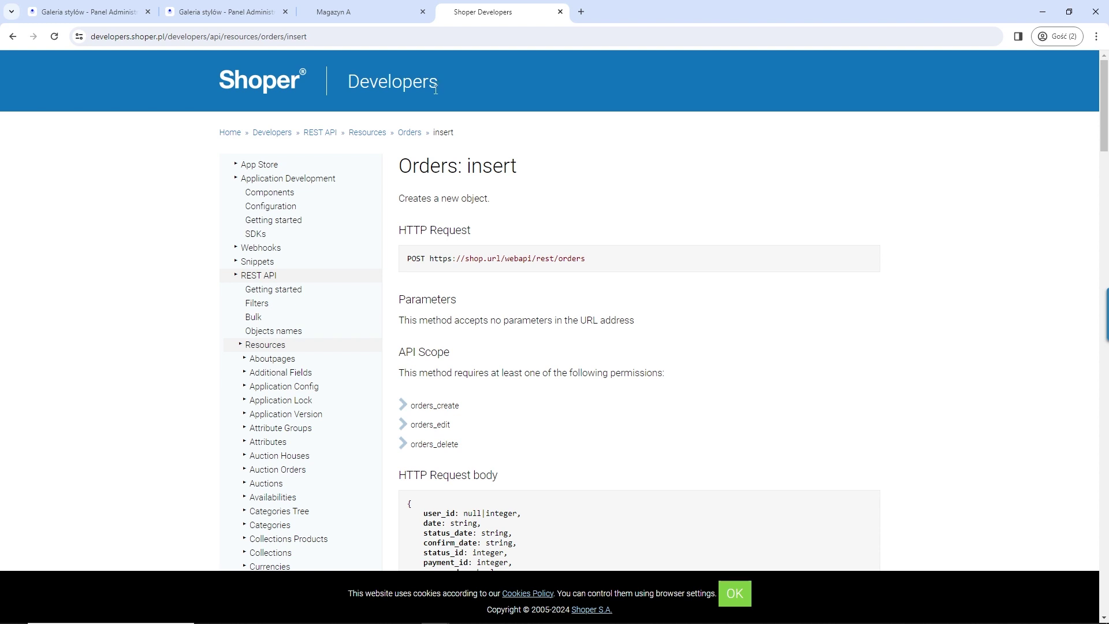
Step: In the admin panel, launch the Daty dostaw app from Dodatki i integracje installed apps
click(237, 19)
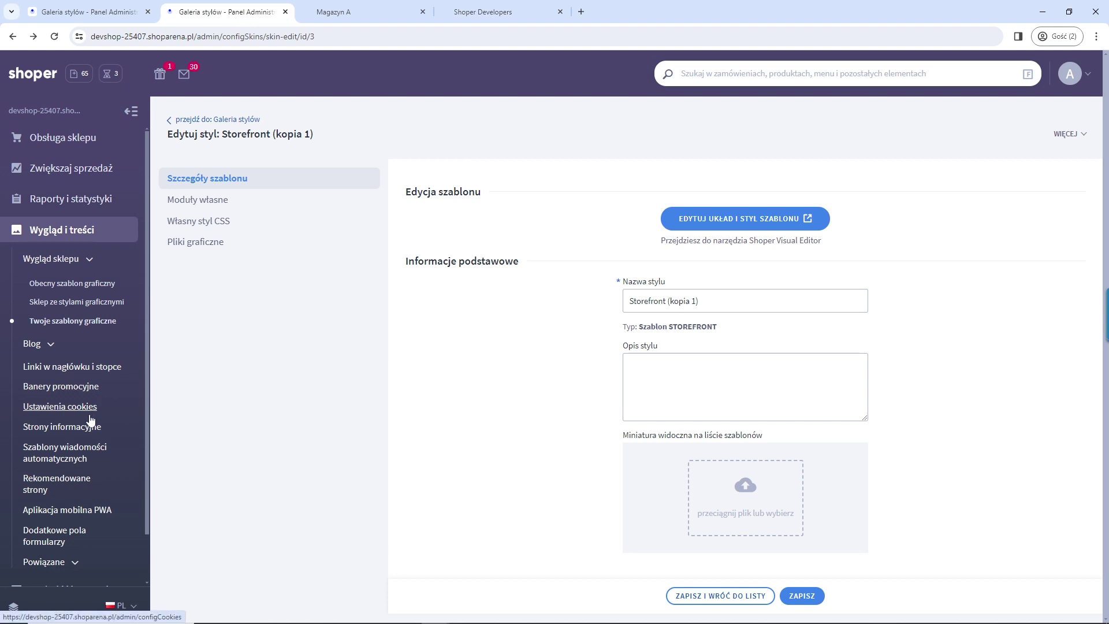
scroll(94, 408, down, 1)
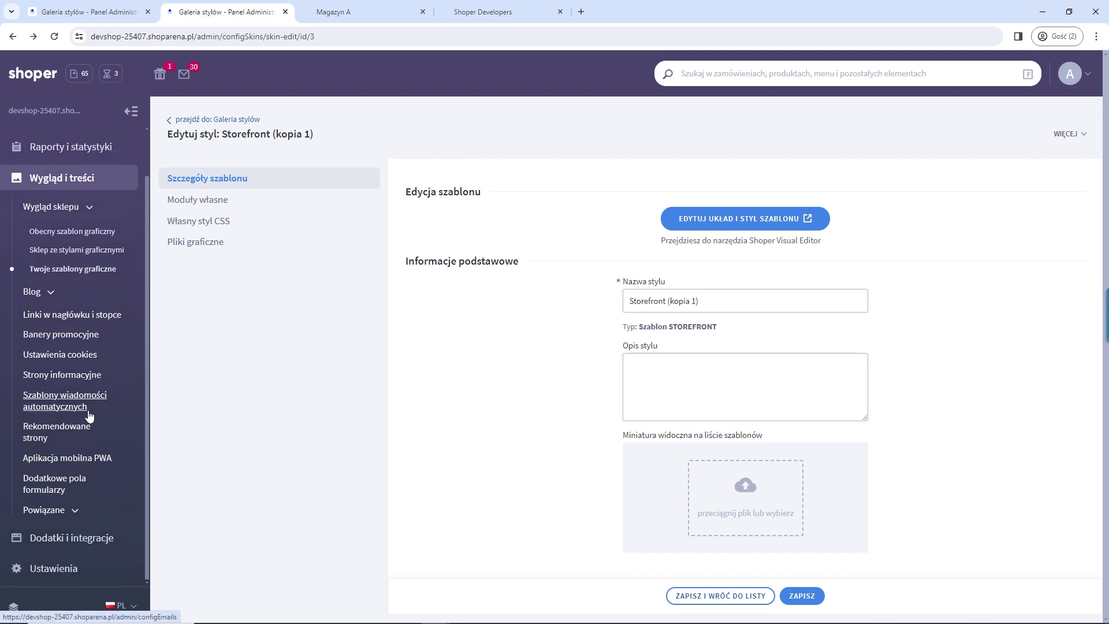
click(84, 537)
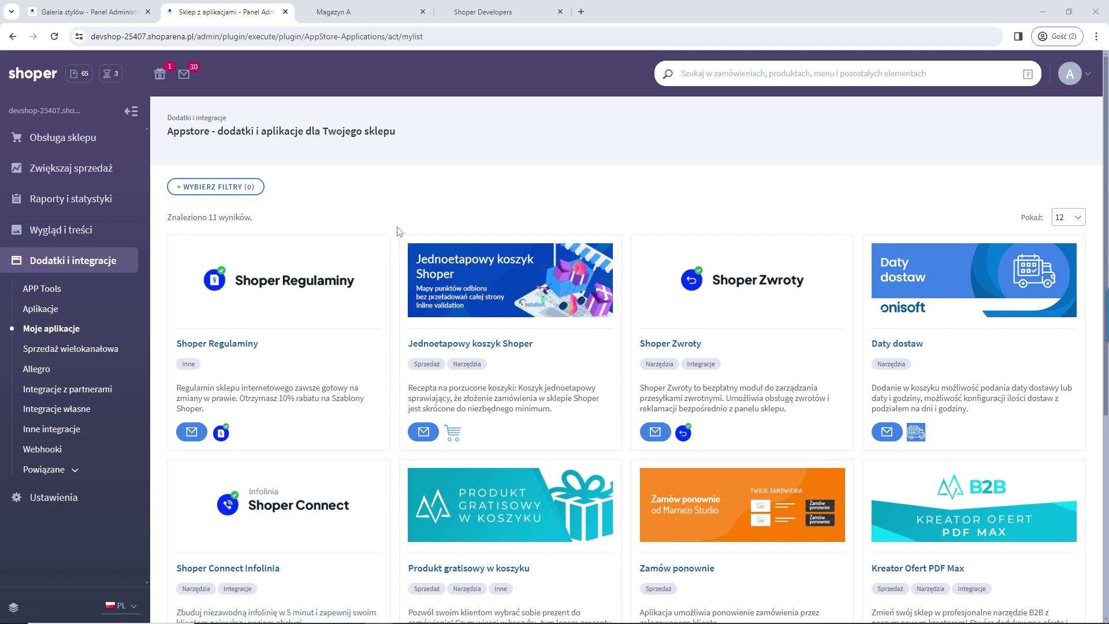
click(914, 269)
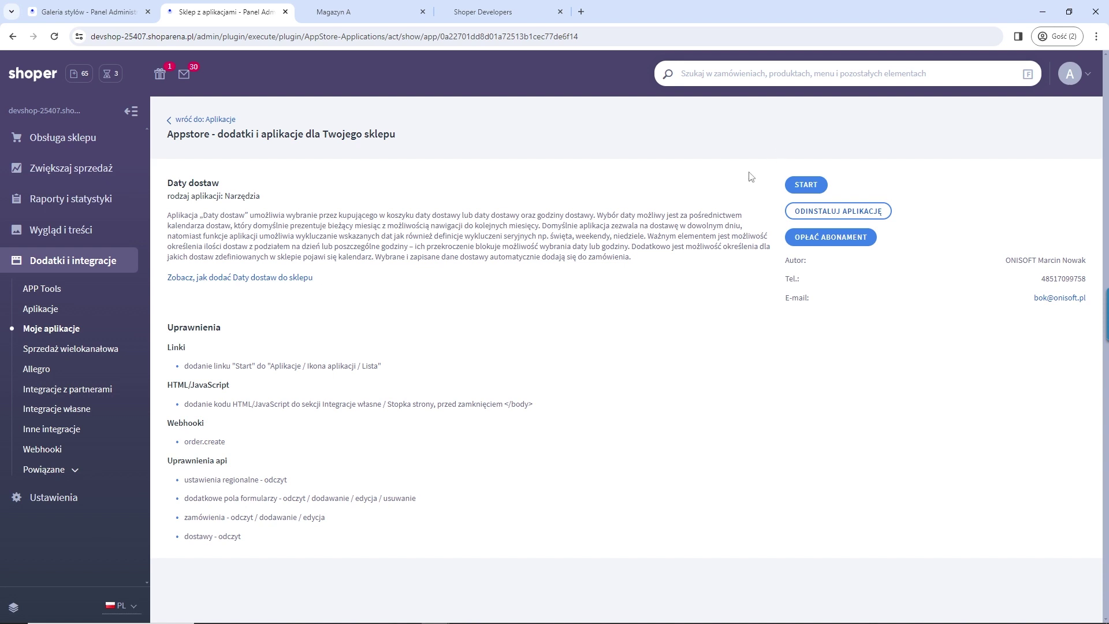
click(803, 185)
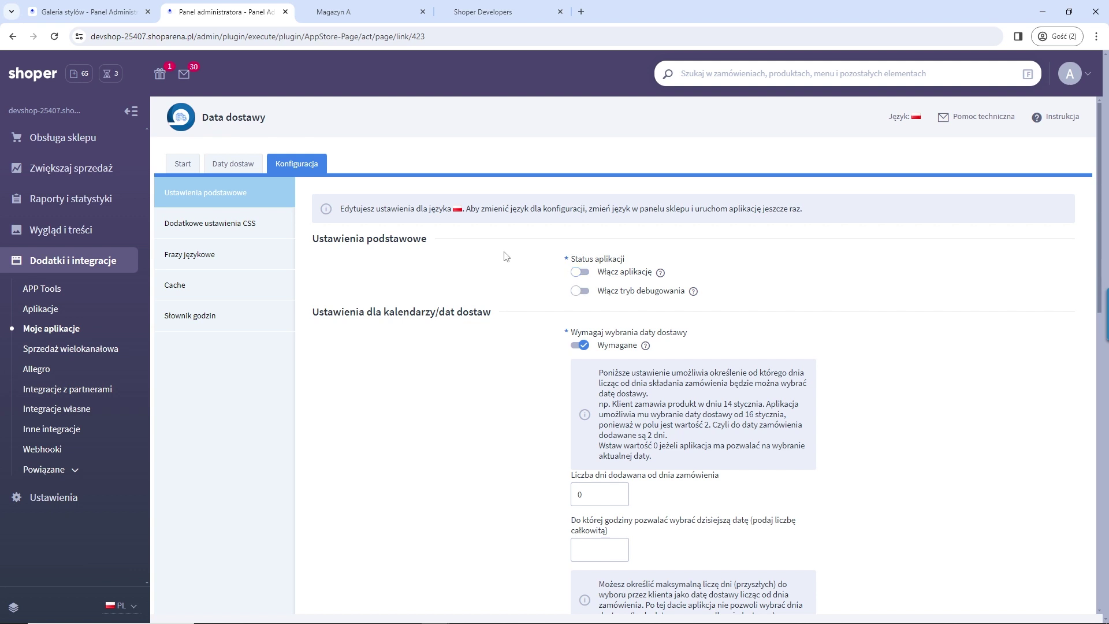
Step: Switch on Włącz aplikację, save the configuration, and start a new Słownik godzin entry
click(577, 274)
scroll(498, 344, down, 3)
scroll(497, 345, up, 3)
scroll(529, 347, down, 1)
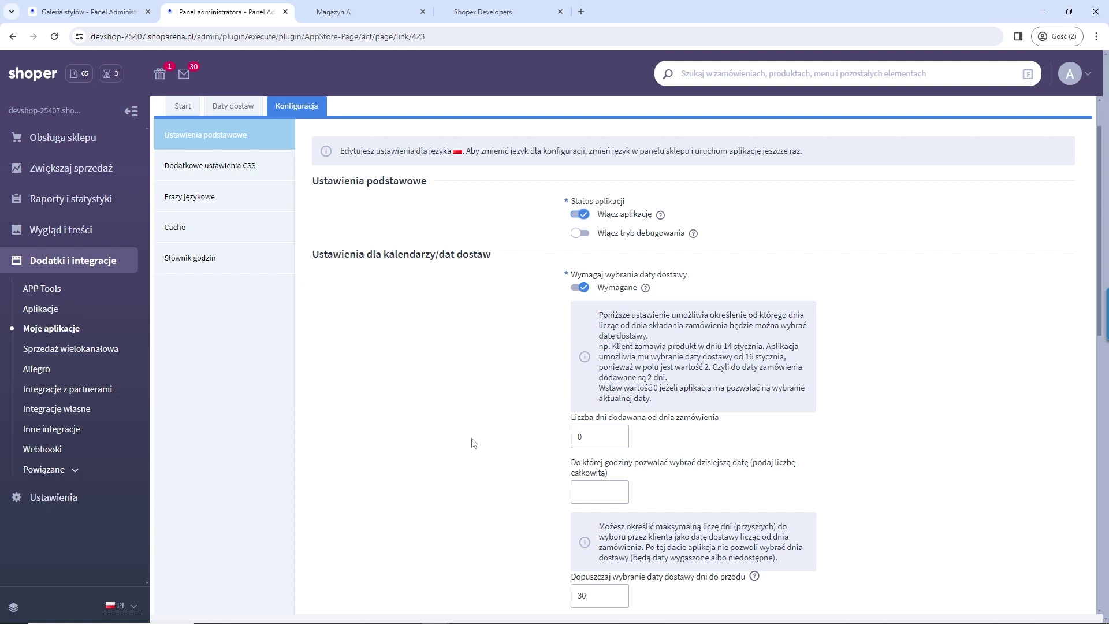
mouse_move(646, 296)
scroll(487, 428, down, 2)
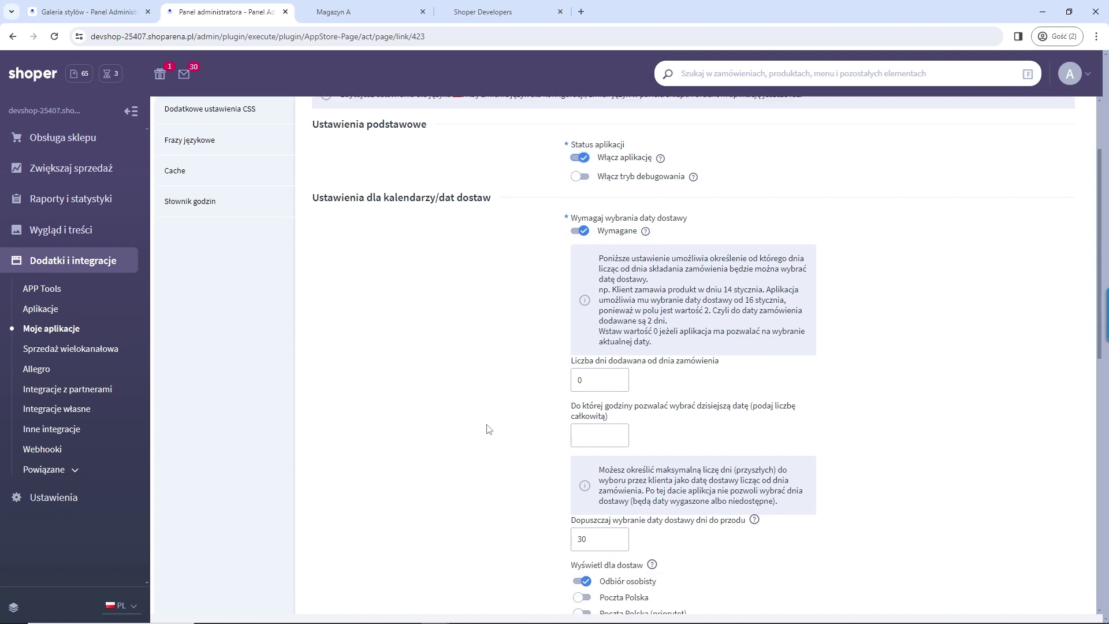
scroll(610, 431, down, 2)
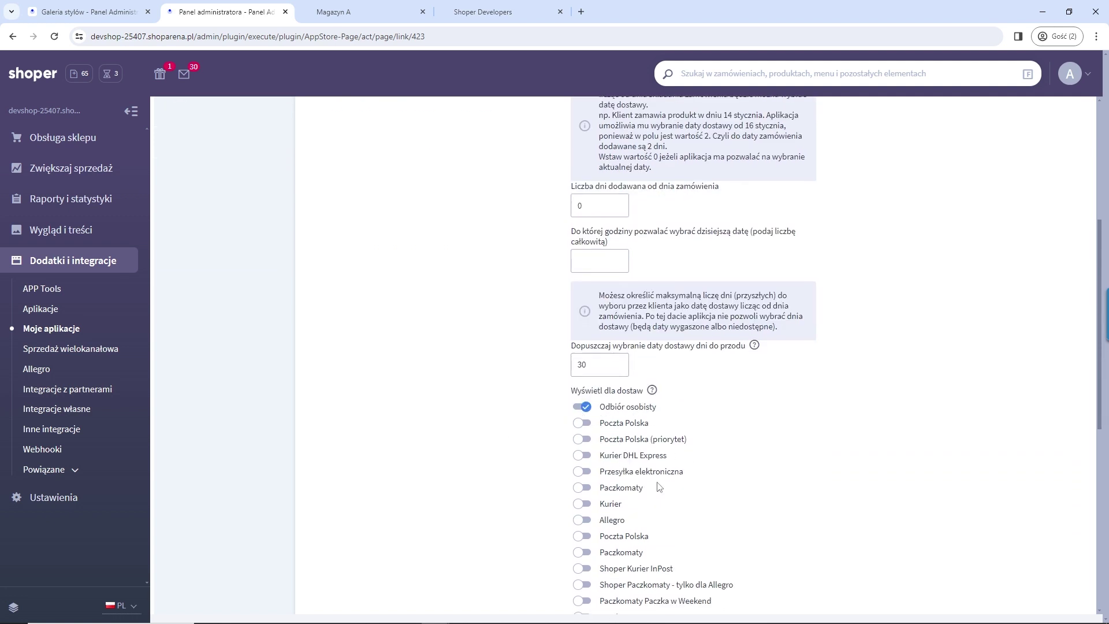
scroll(668, 473, down, 3)
scroll(670, 474, down, 5)
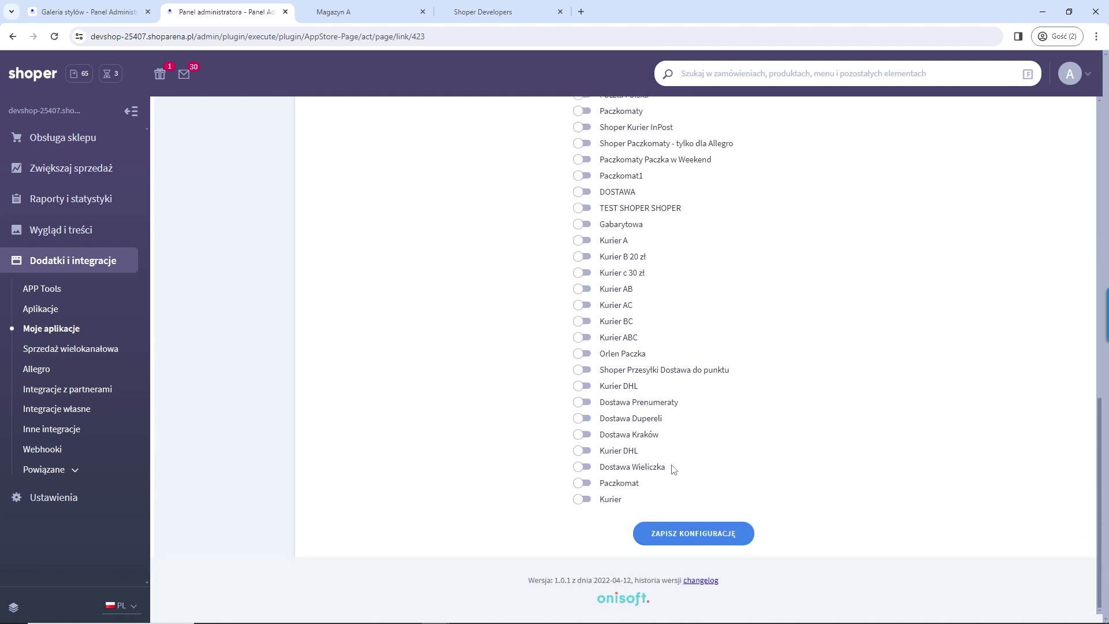
click(740, 534)
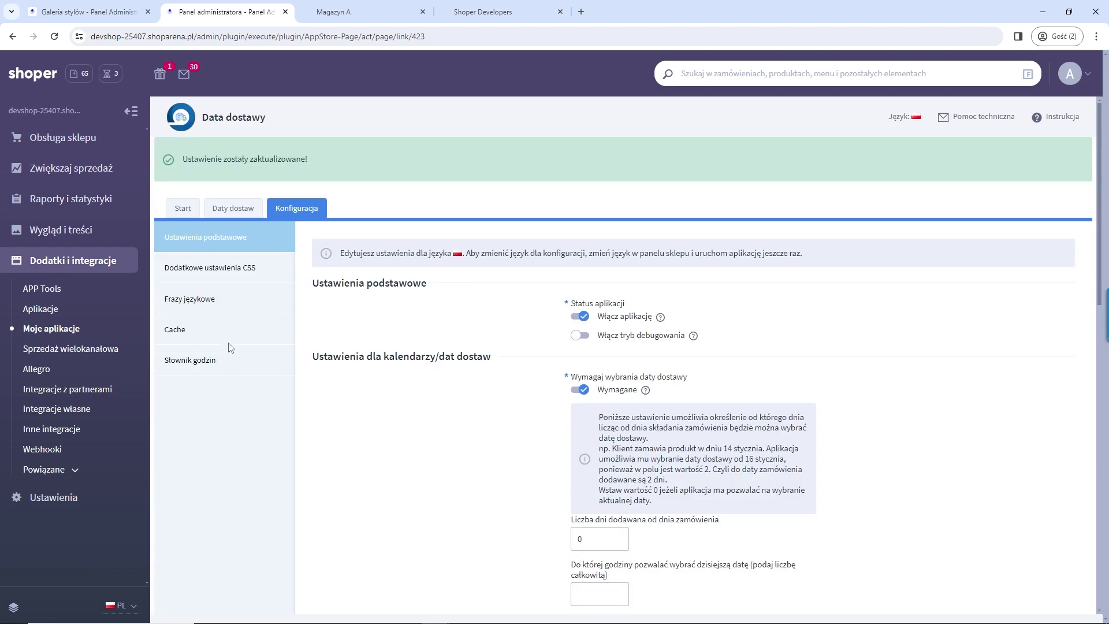
click(210, 362)
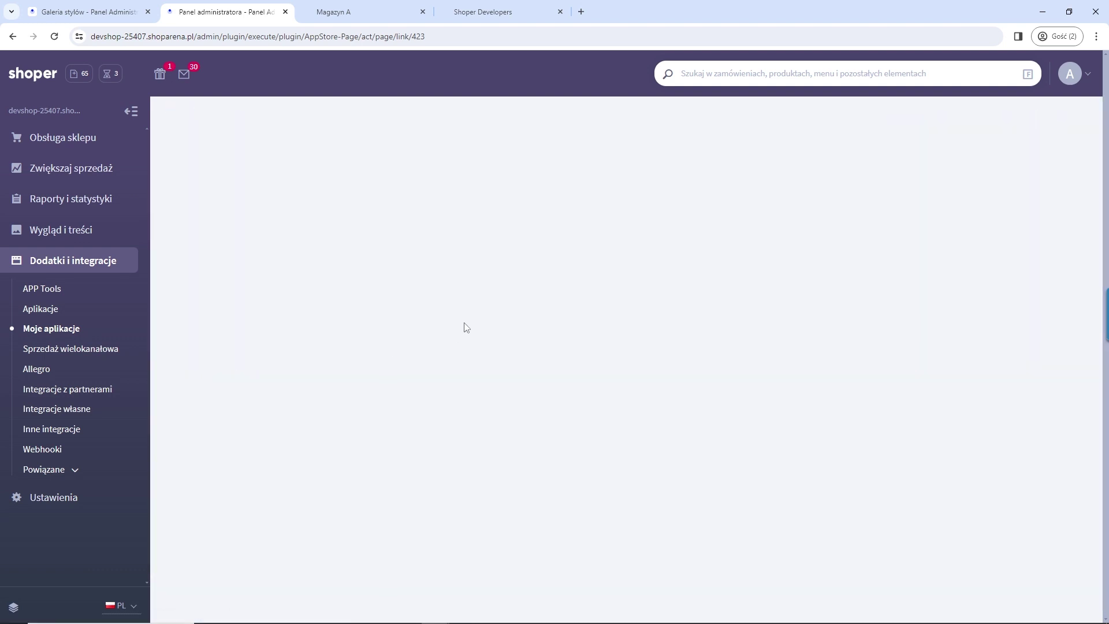
click(389, 239)
Step: Add the 9–10 delivery hour slot to the dictionary
click(601, 311)
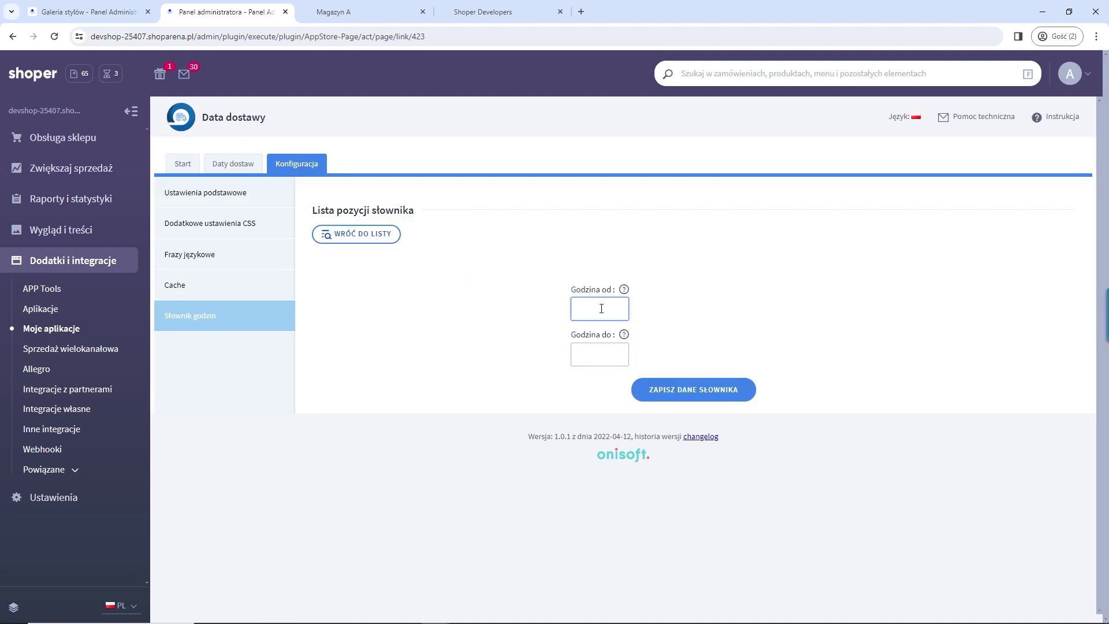
click(598, 350)
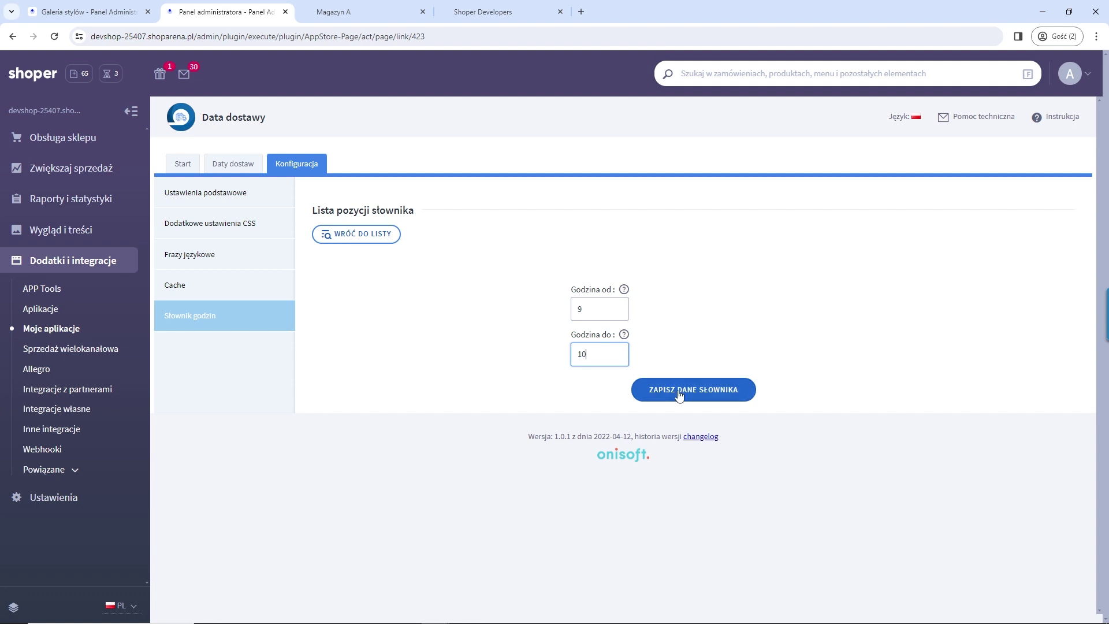
click(645, 389)
Step: Add a second hour slot from 10:30 to 11 and save the dictionary data
click(611, 354)
click(611, 397)
key(shift+Tab)
text(10:30)
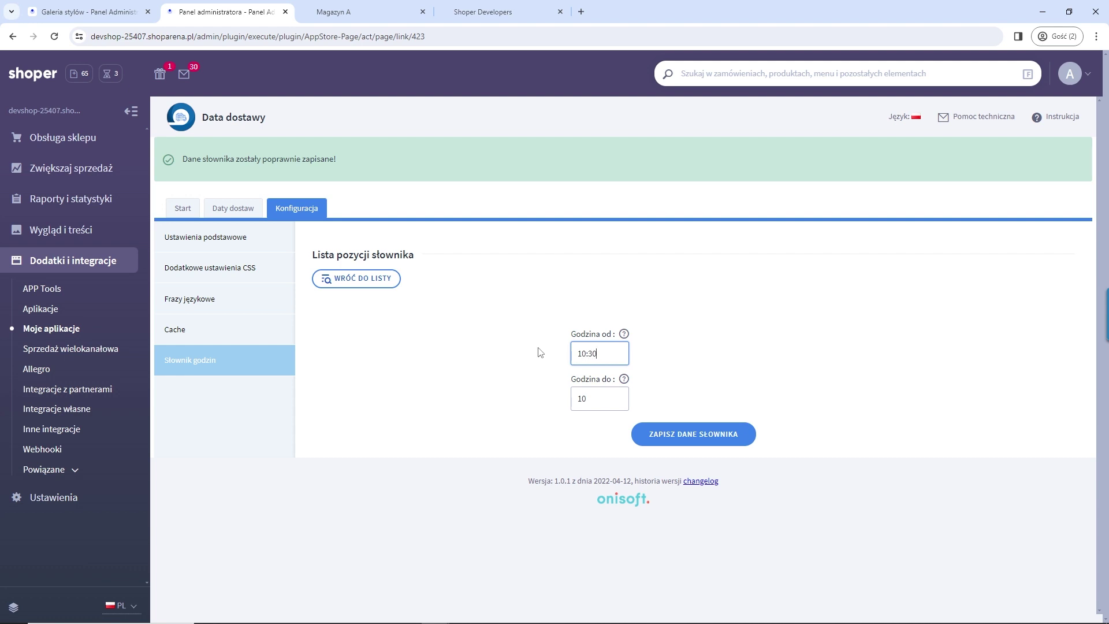
key(Tab)
text(11)
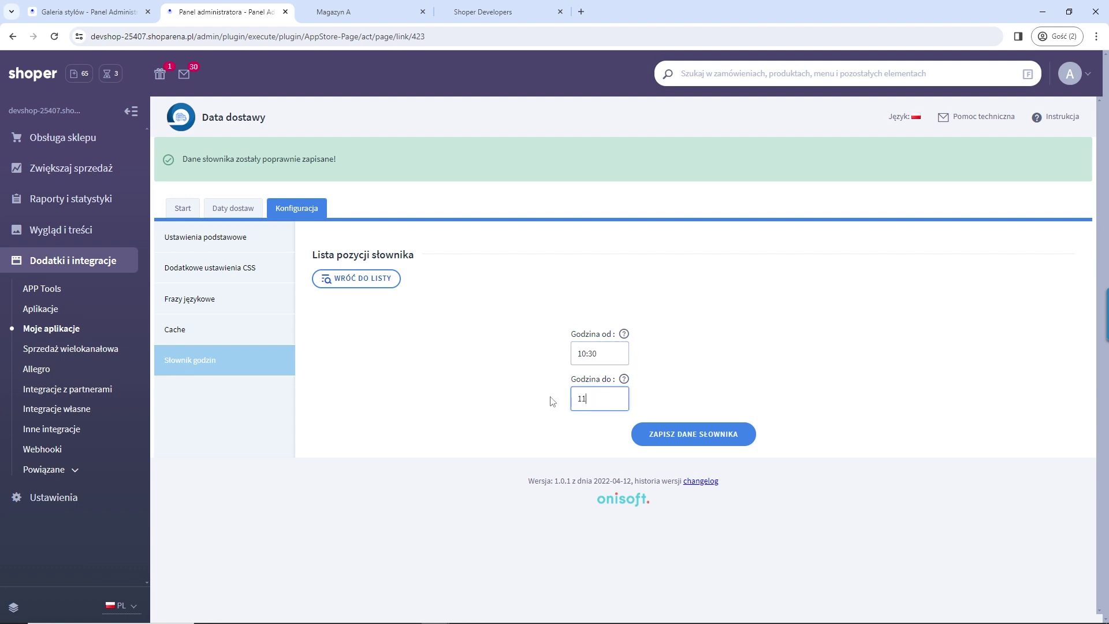
click(695, 434)
Step: Open the Daty dostaw calendar and toggle March 20's exclusion on and back off
click(224, 209)
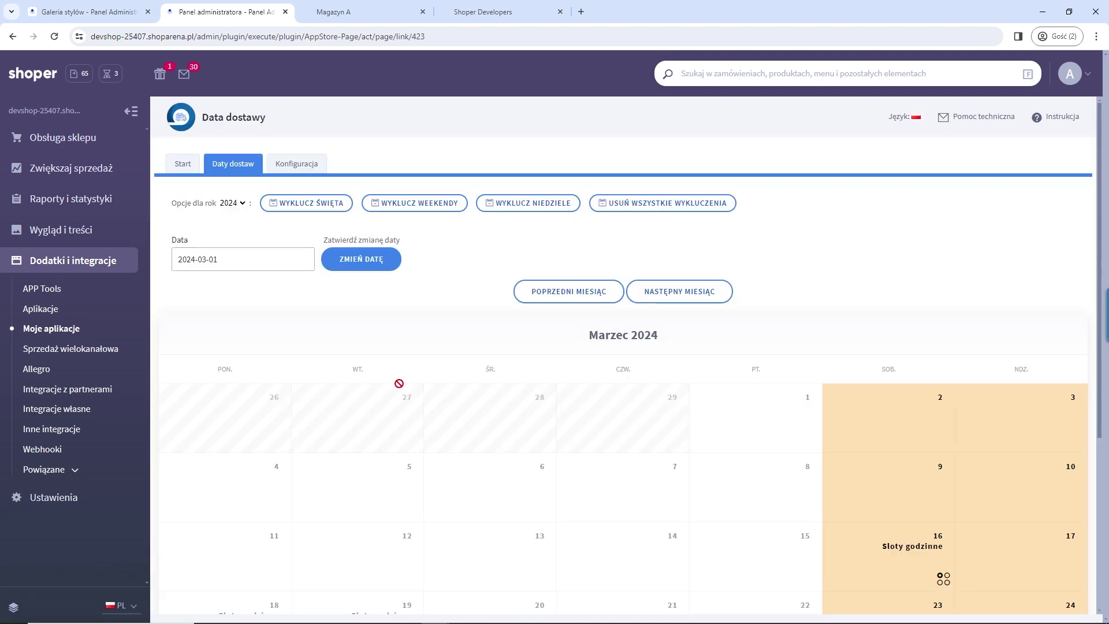
scroll(406, 387, down, 4)
scroll(433, 382, up, 4)
scroll(475, 312, down, 2)
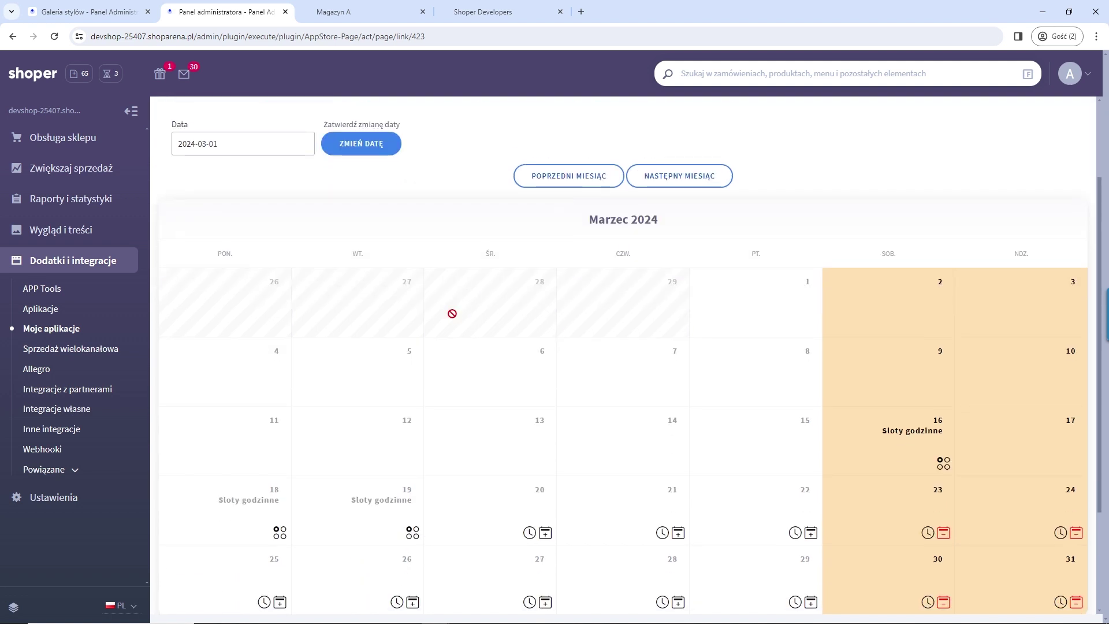
scroll(448, 309, down, 2)
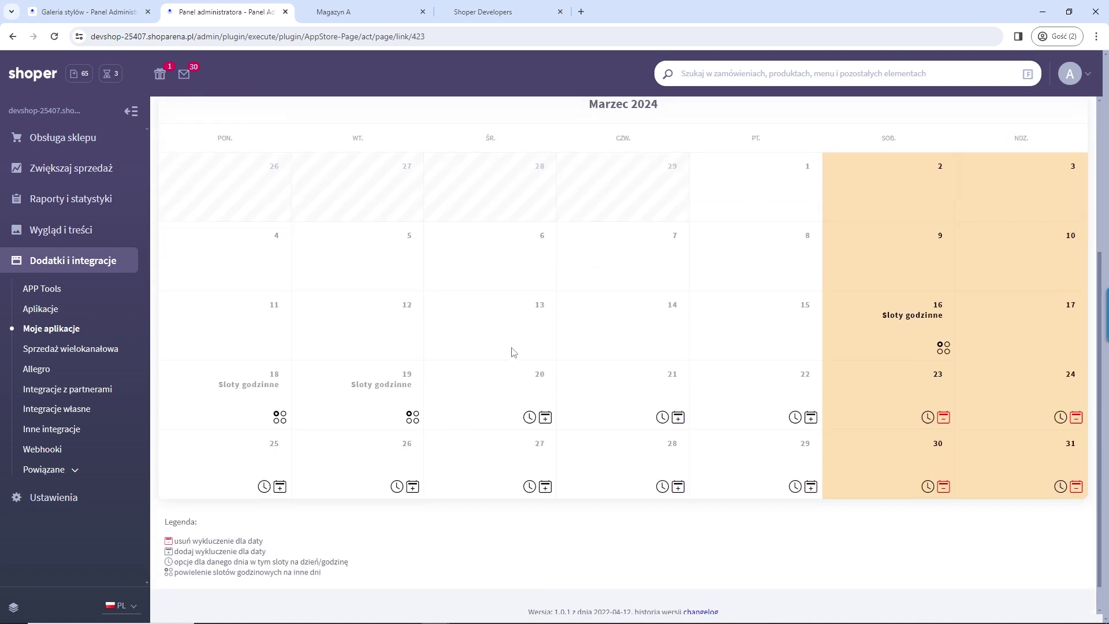
click(544, 419)
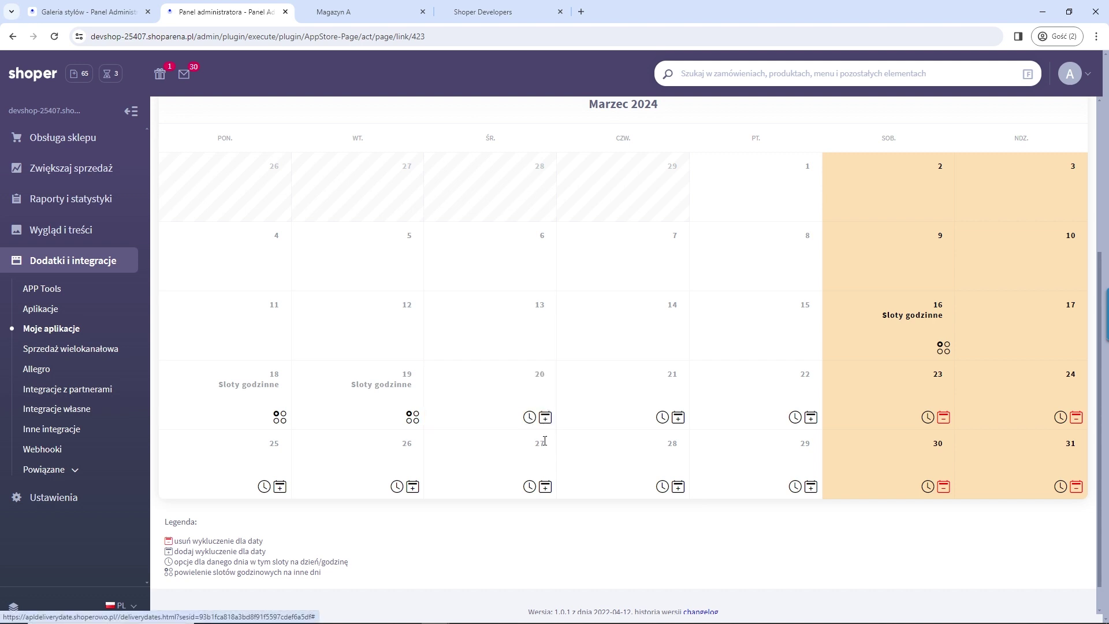
click(545, 419)
Step: Set per-hour limits for 20 March, 9–10 with 5 and 10:30–11 with 0, and save
click(529, 417)
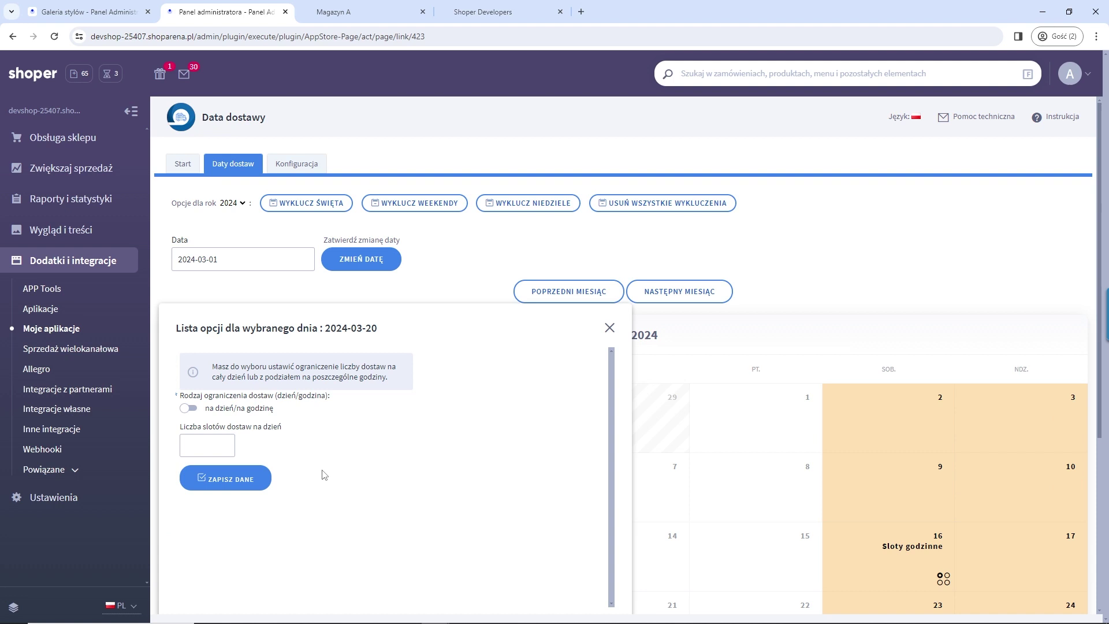
click(189, 409)
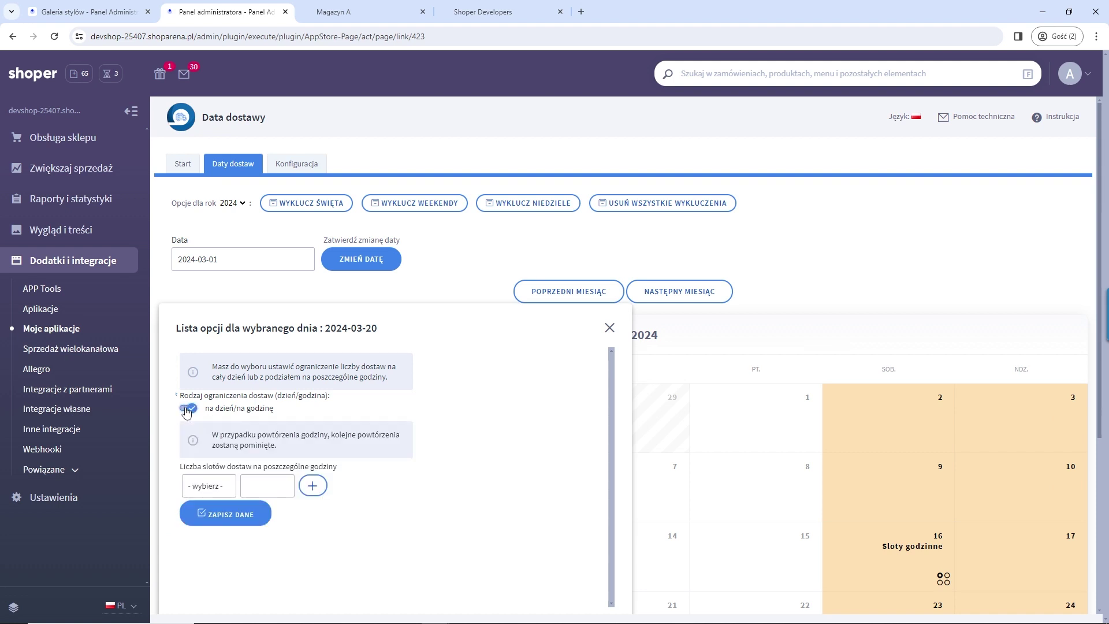
click(206, 487)
click(206, 521)
click(264, 486)
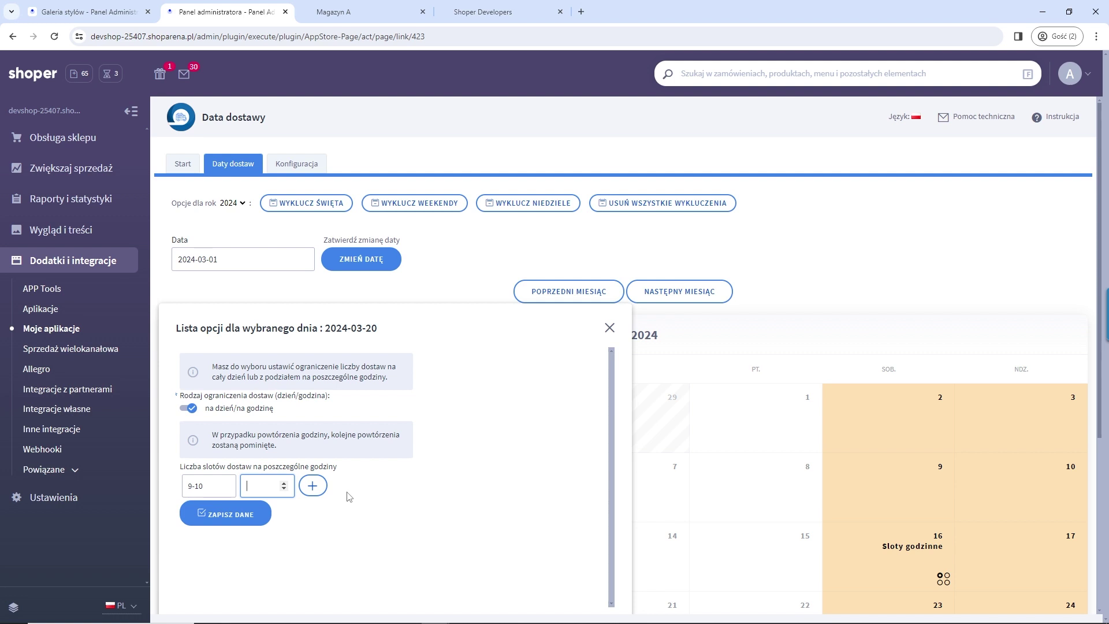
click(313, 485)
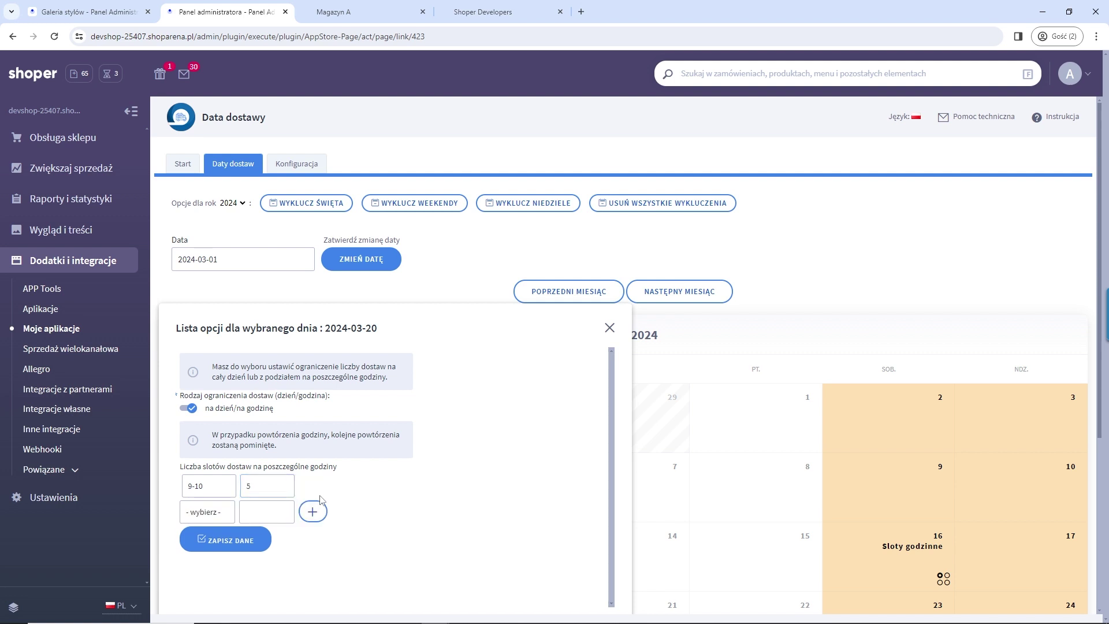
click(214, 518)
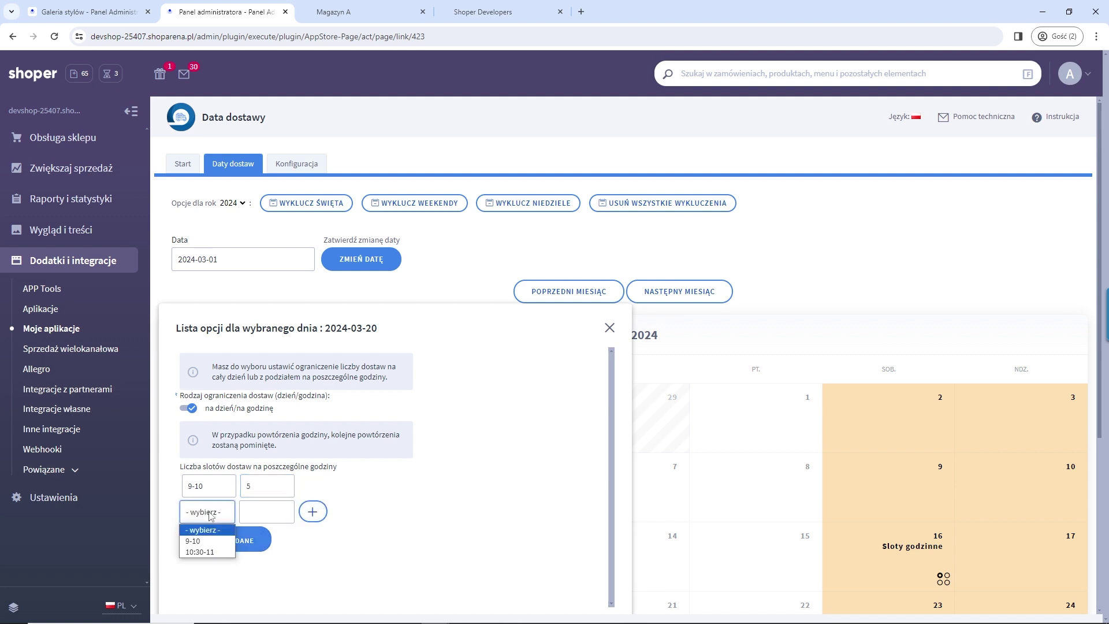
click(213, 553)
click(260, 512)
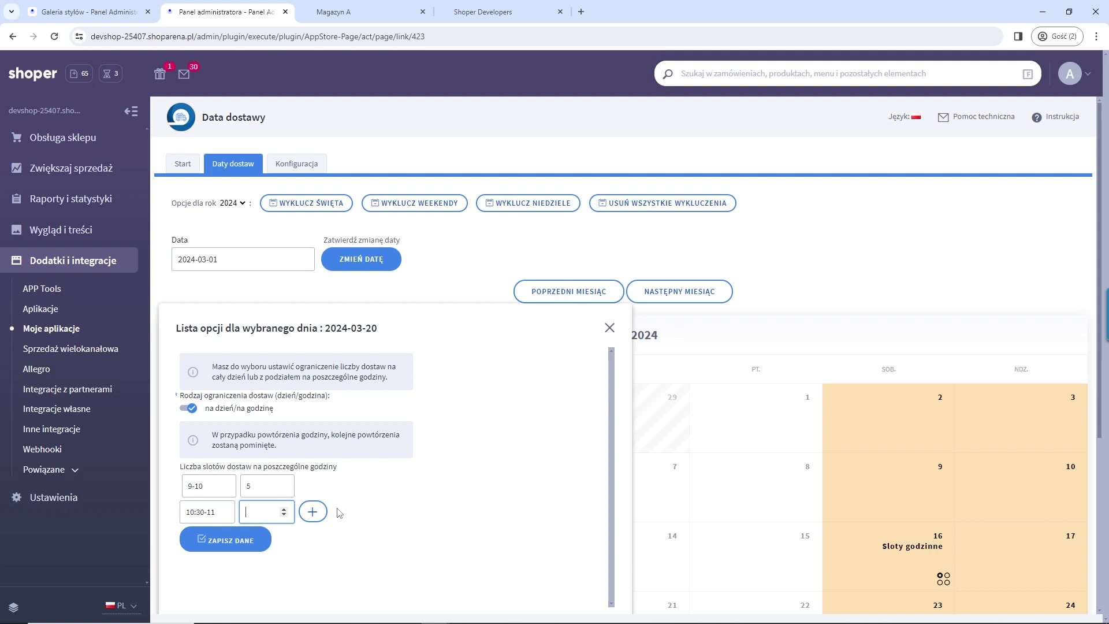
click(381, 483)
click(215, 536)
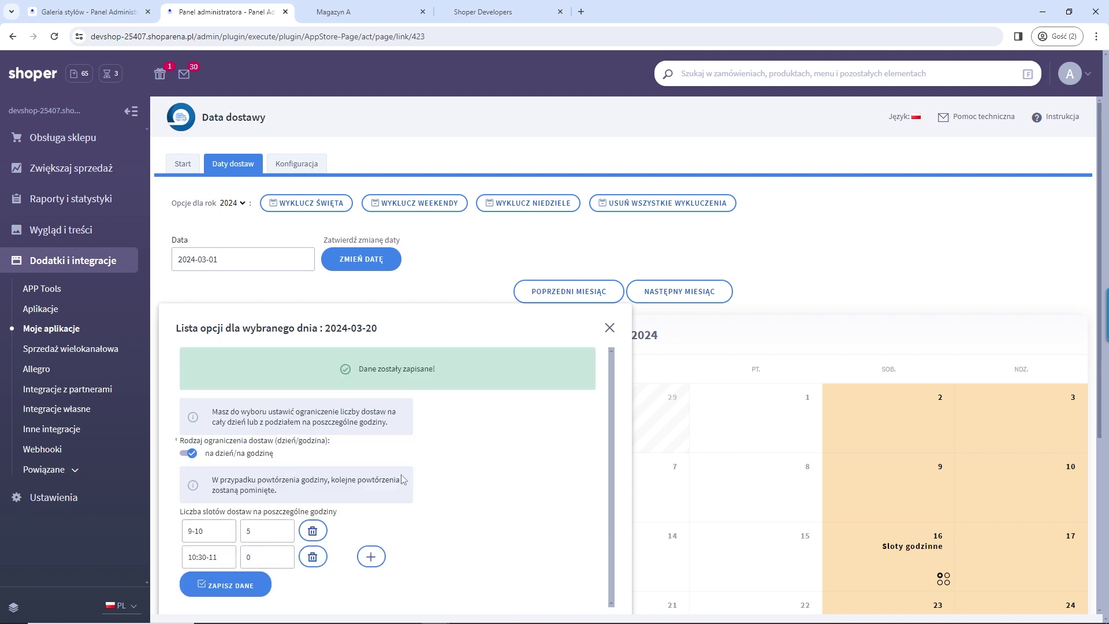
Step: Close the day's delivery options window and return to the Magazyn A product page
scroll(468, 530, down, 3)
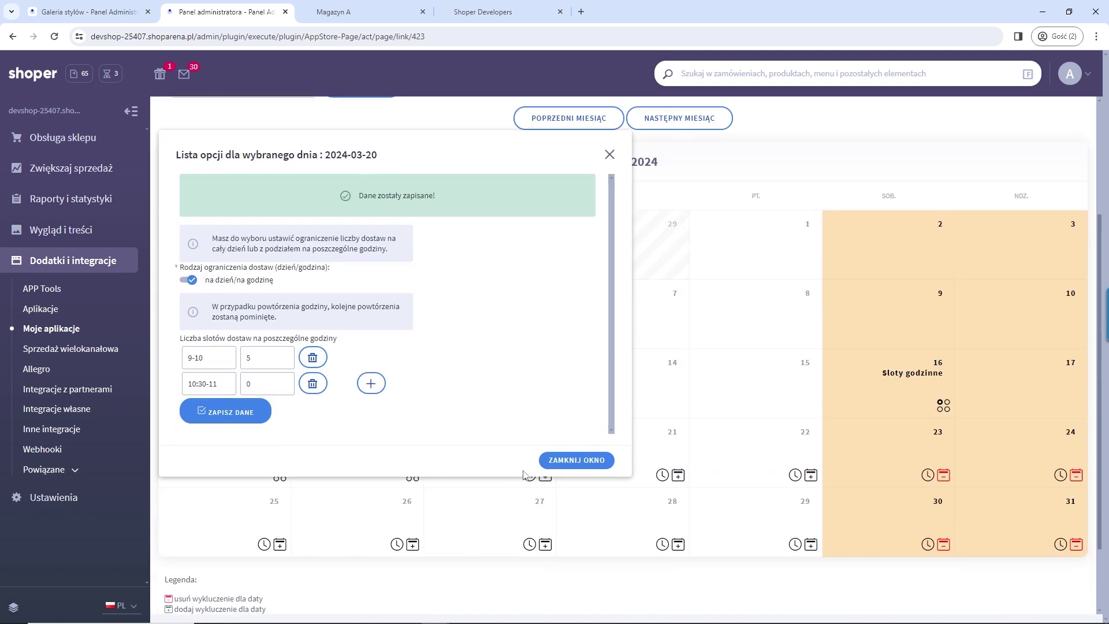
click(545, 468)
scroll(484, 462, up, 3)
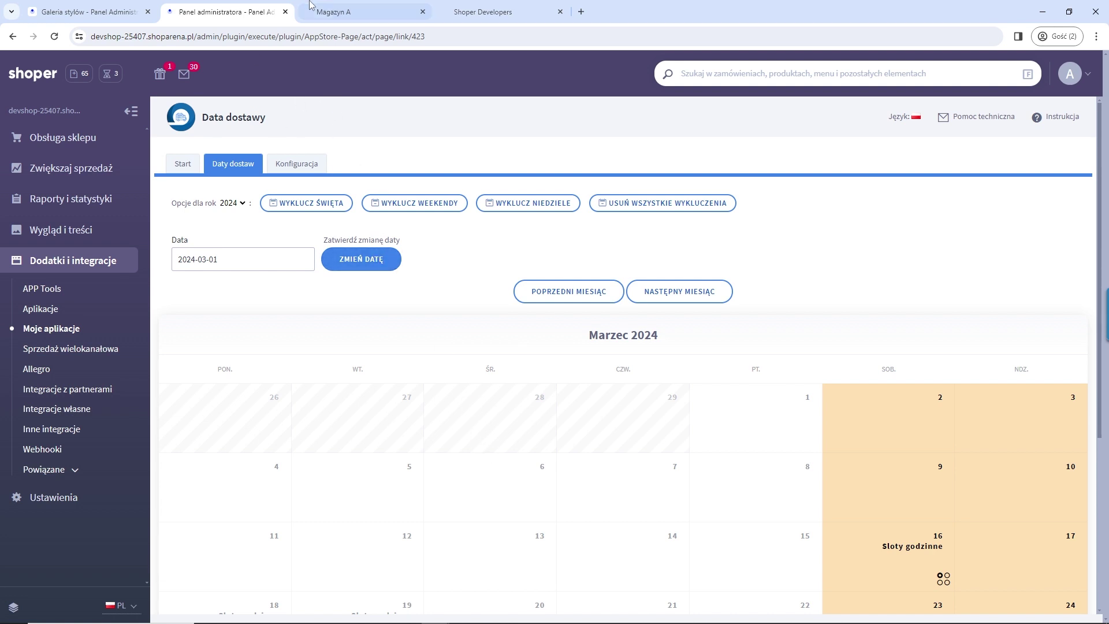
click(357, 14)
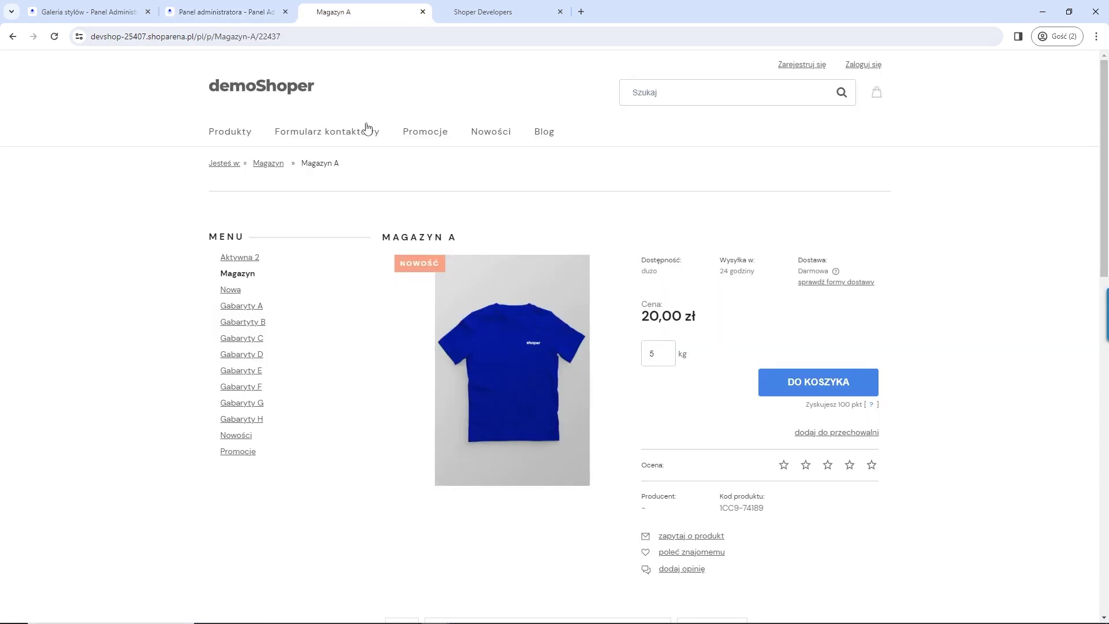
Step: Reload the product page, go to the basket, and choose Odbiór osobisty delivery
click(54, 36)
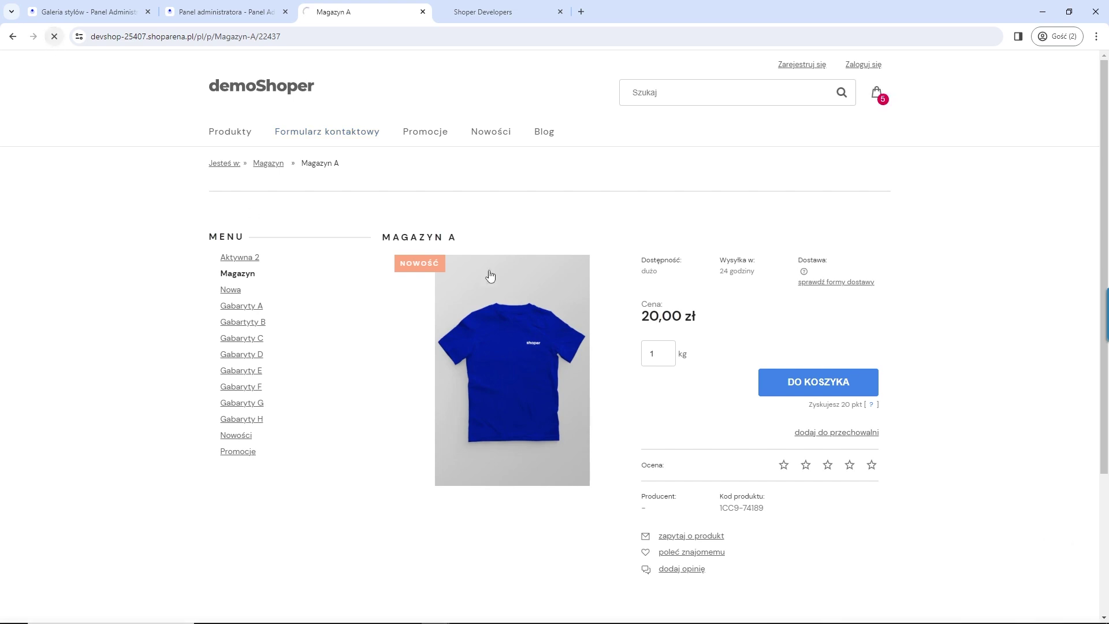
click(882, 102)
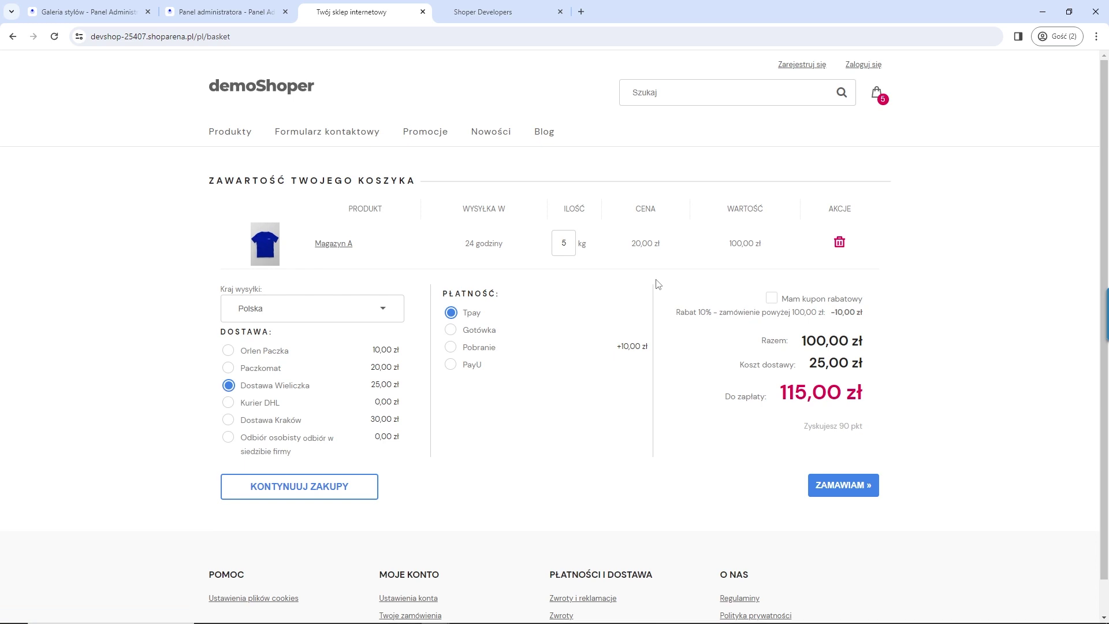
click(229, 438)
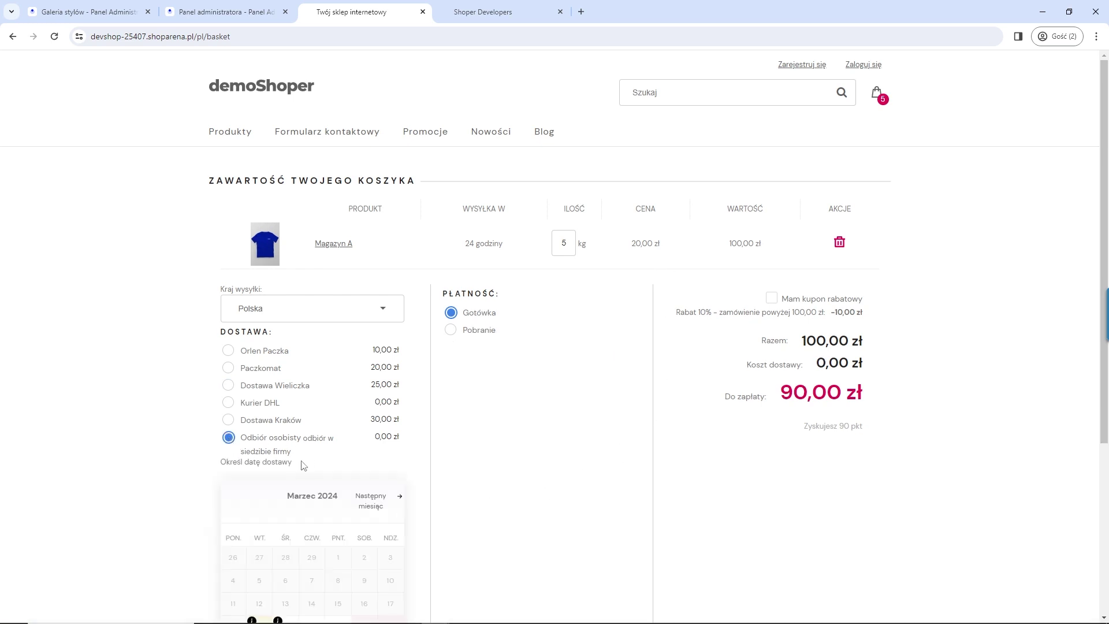
scroll(294, 468, down, 2)
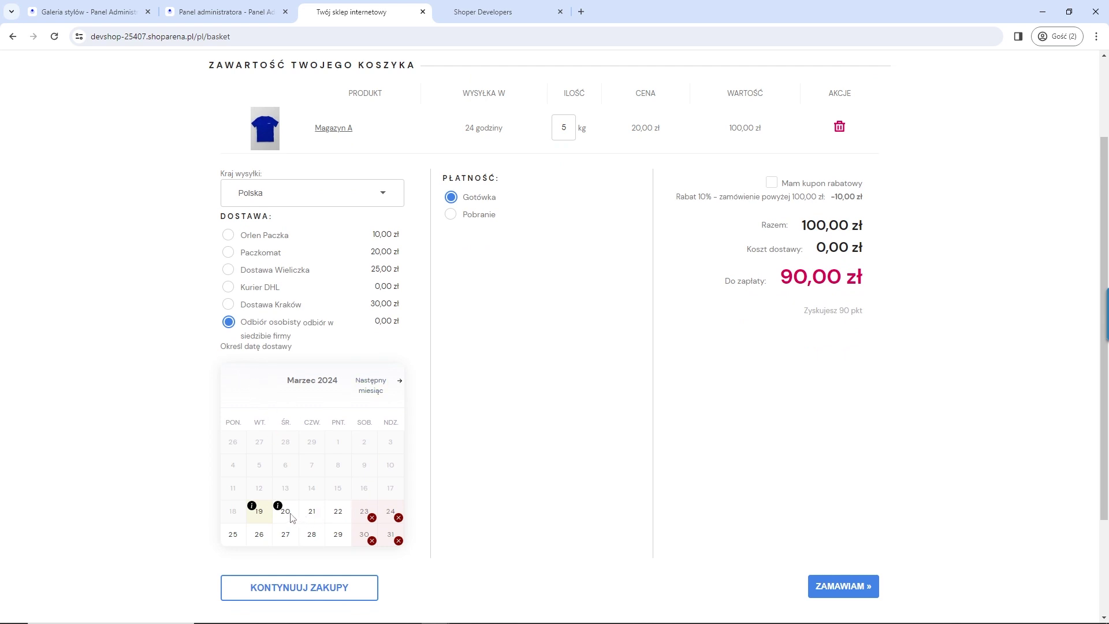
Step: Book the 9–10 pickup slot on 20 March and proceed with the order
click(313, 515)
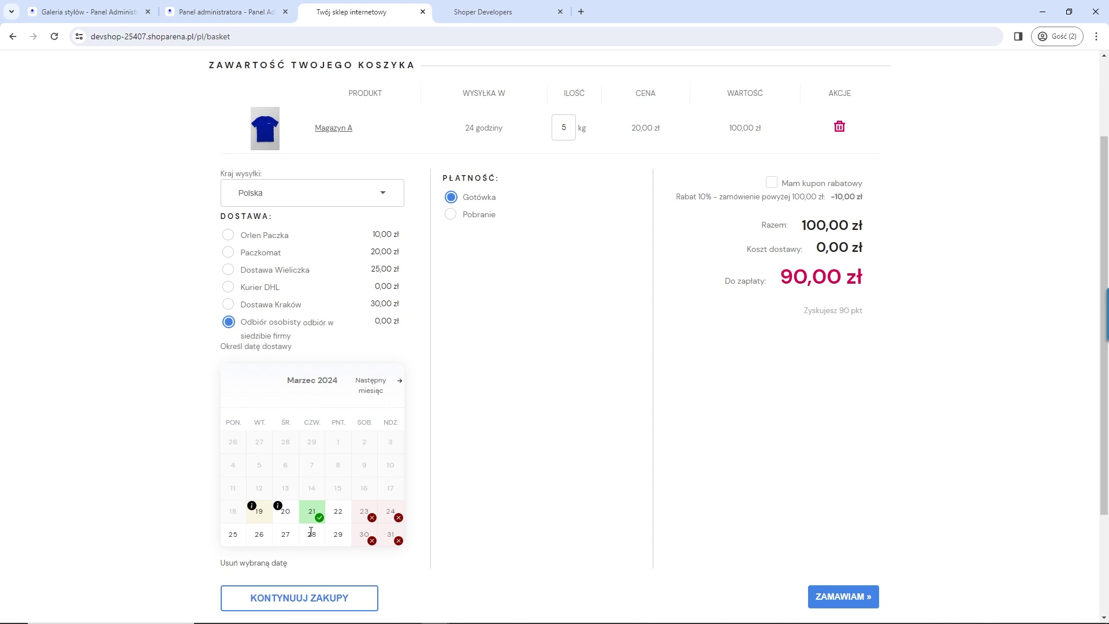
click(283, 512)
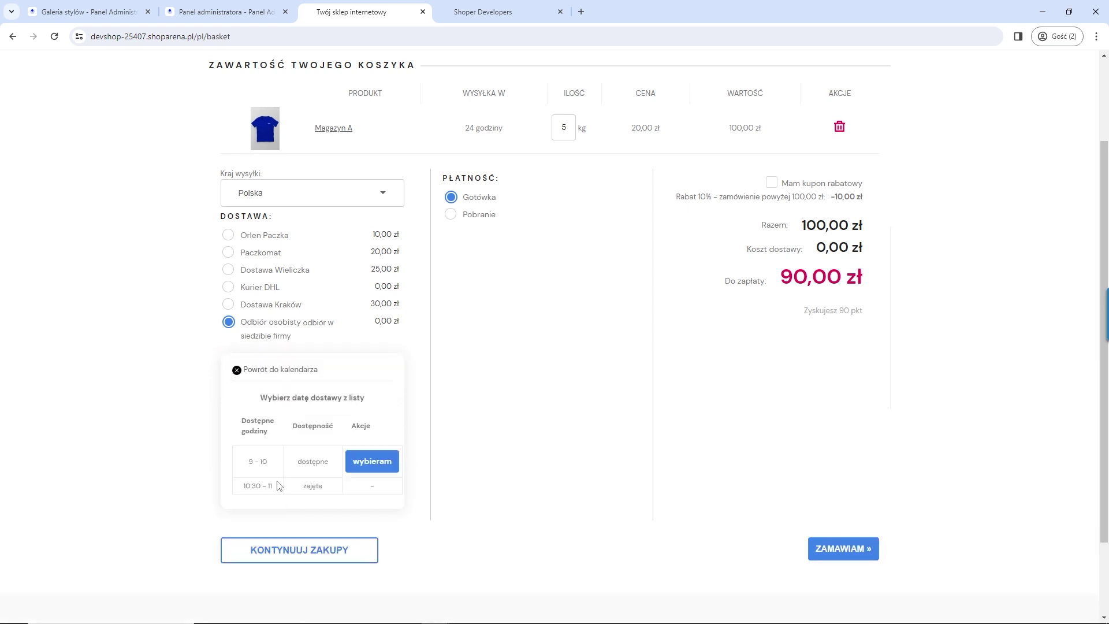
drag(246, 462, 333, 465)
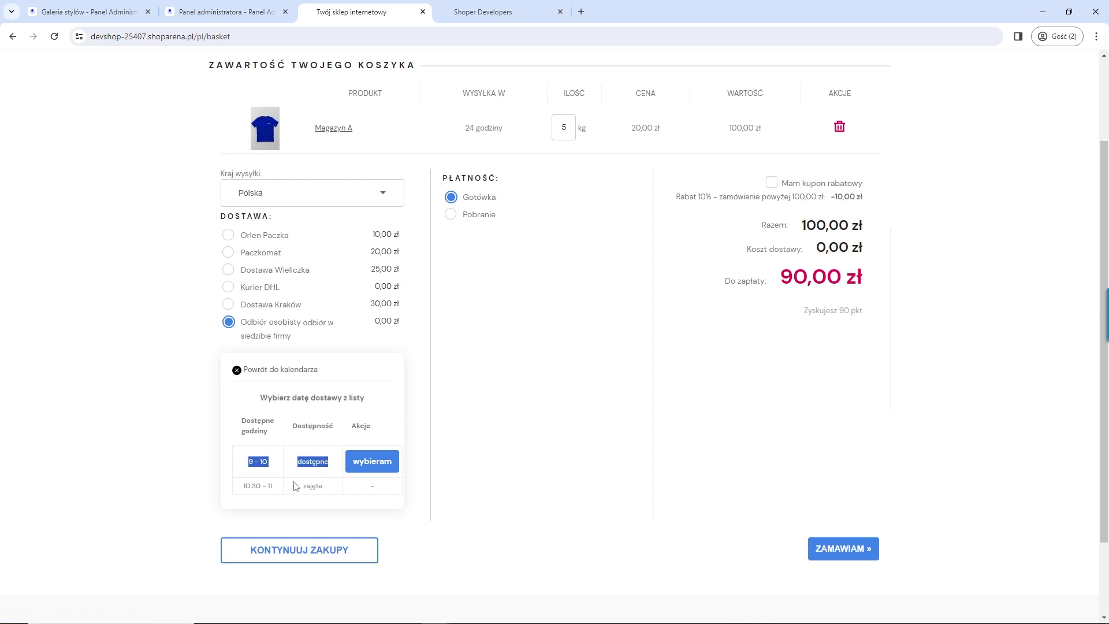
drag(243, 485, 333, 492)
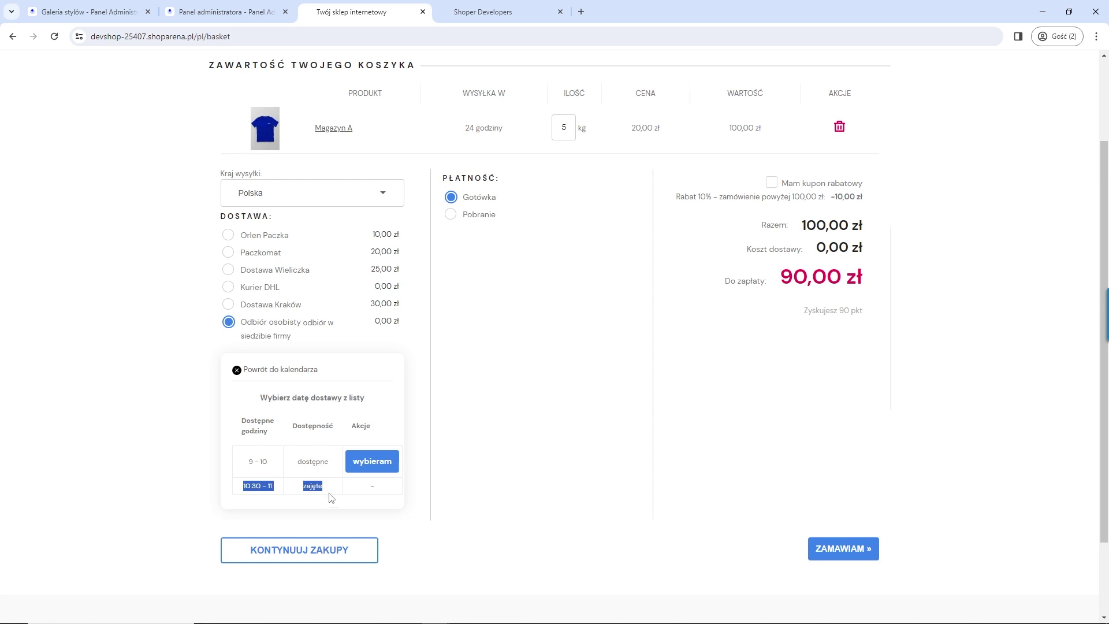
drag(382, 500, 377, 483)
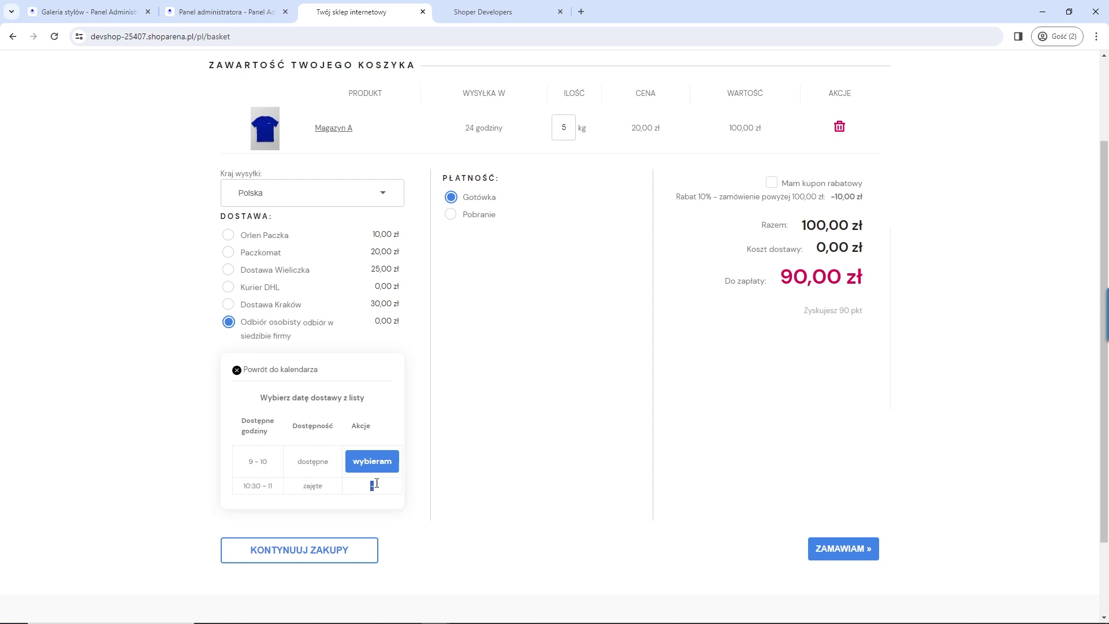
click(373, 461)
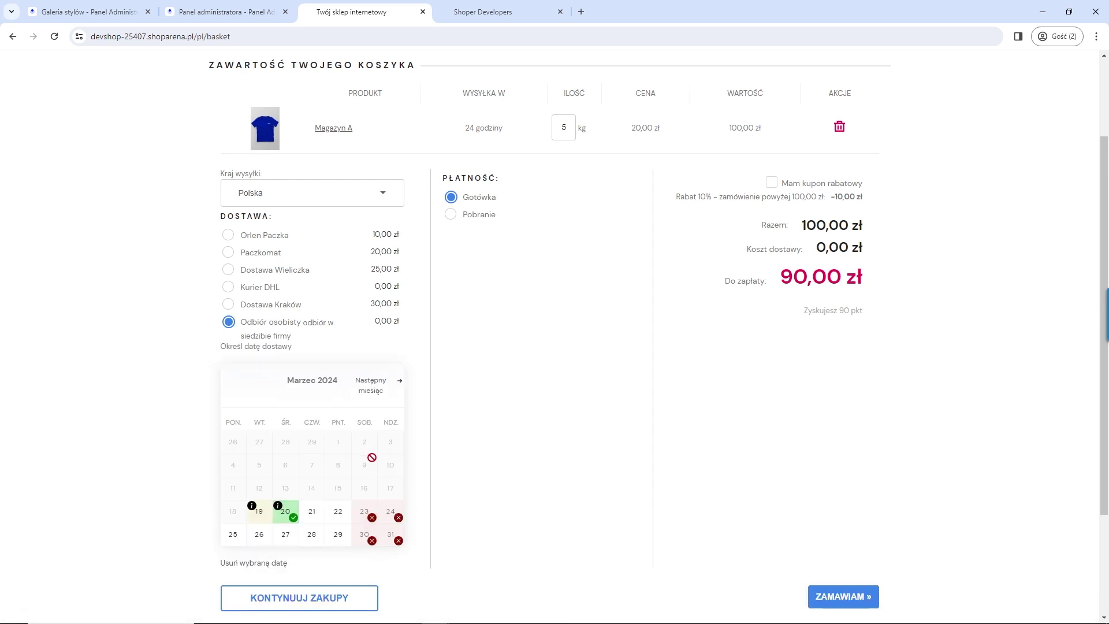
scroll(722, 508, down, 2)
click(832, 484)
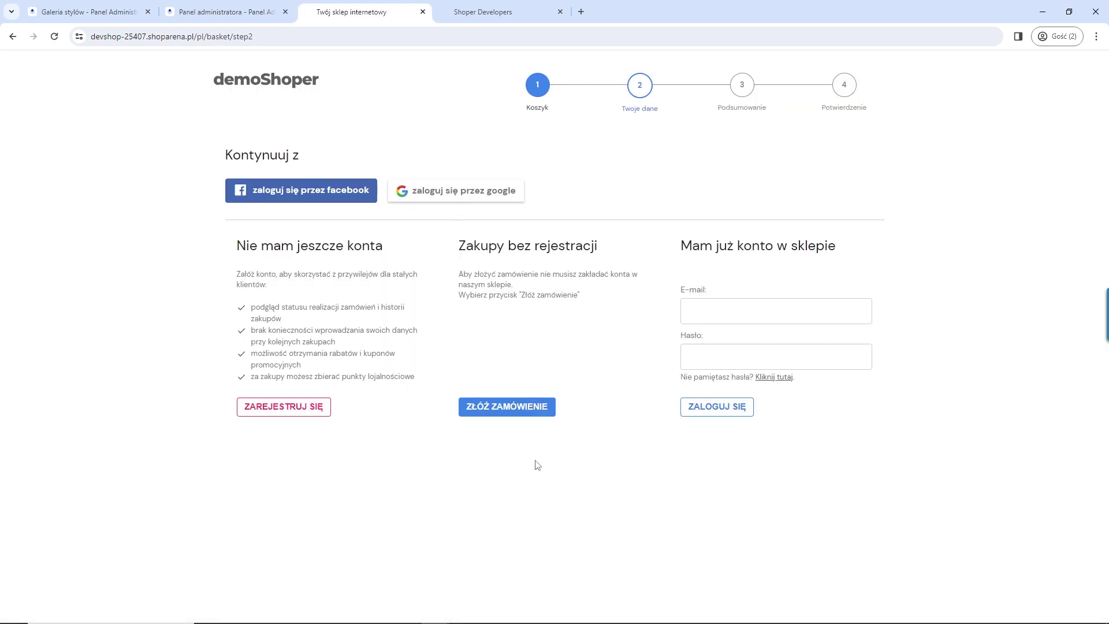
Step: Continue as a guest and enter the customer's e-mail, first name, surname and phone number
click(508, 411)
click(354, 186)
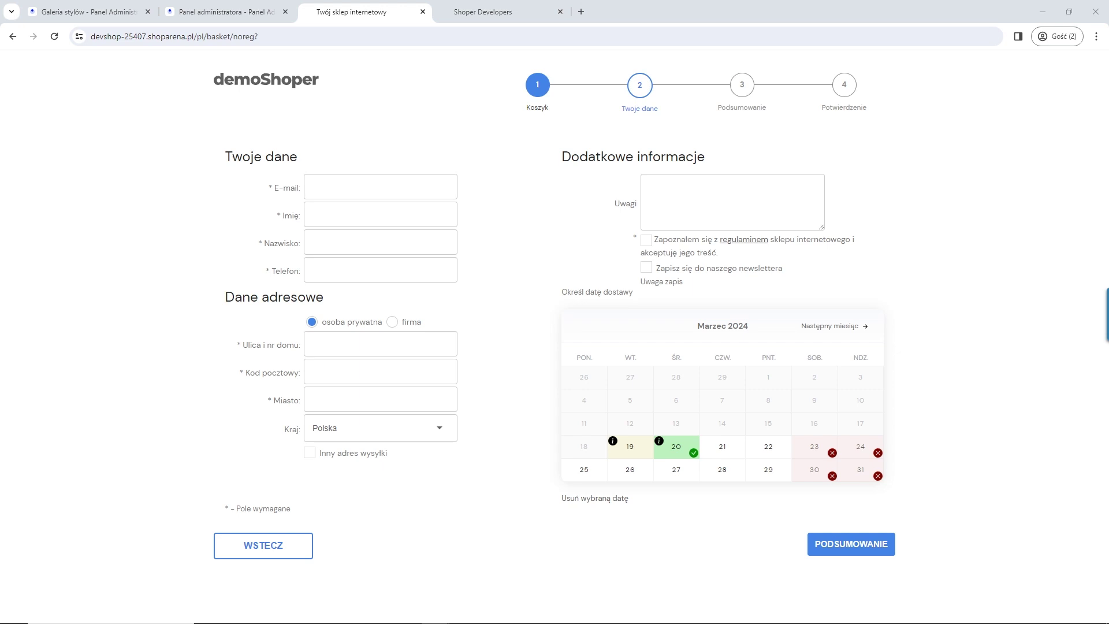
click(379, 185)
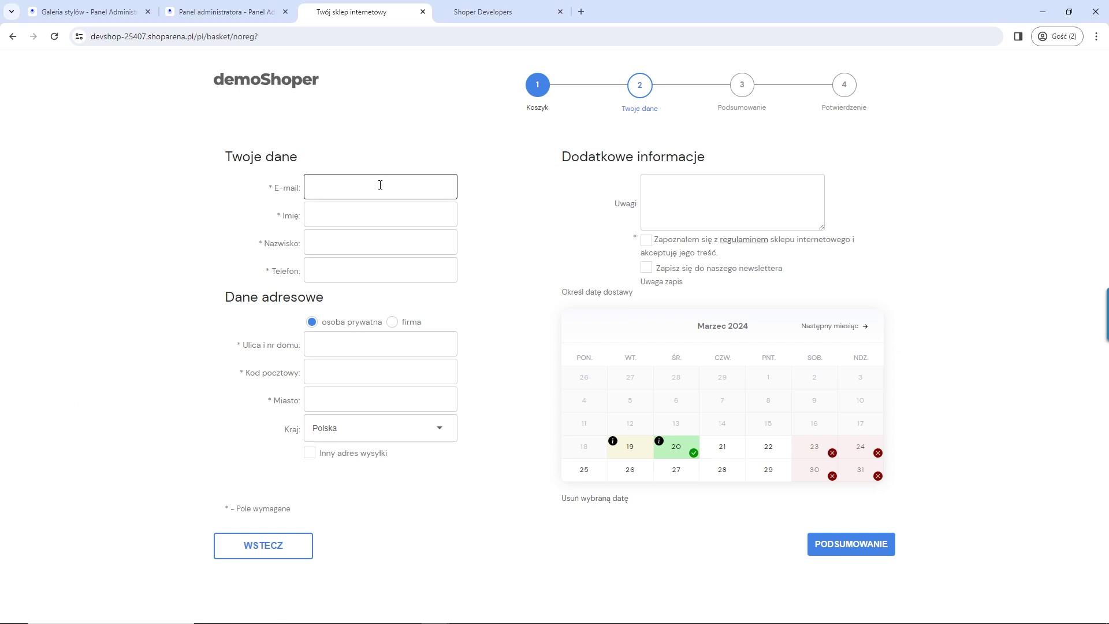
key(Tab)
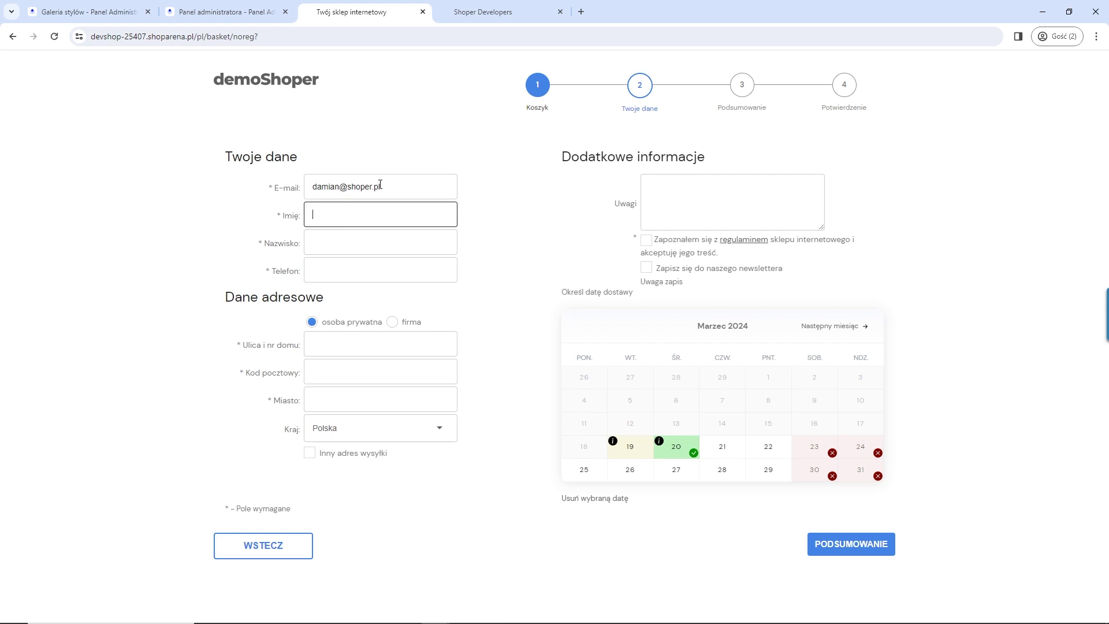
key(Tab)
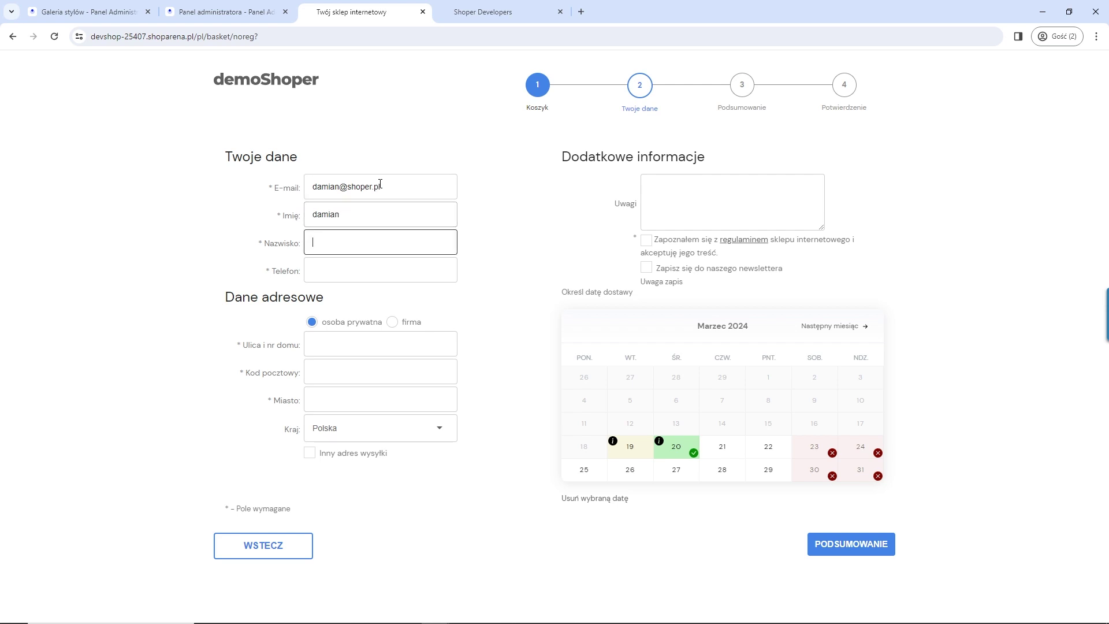
key(Tab)
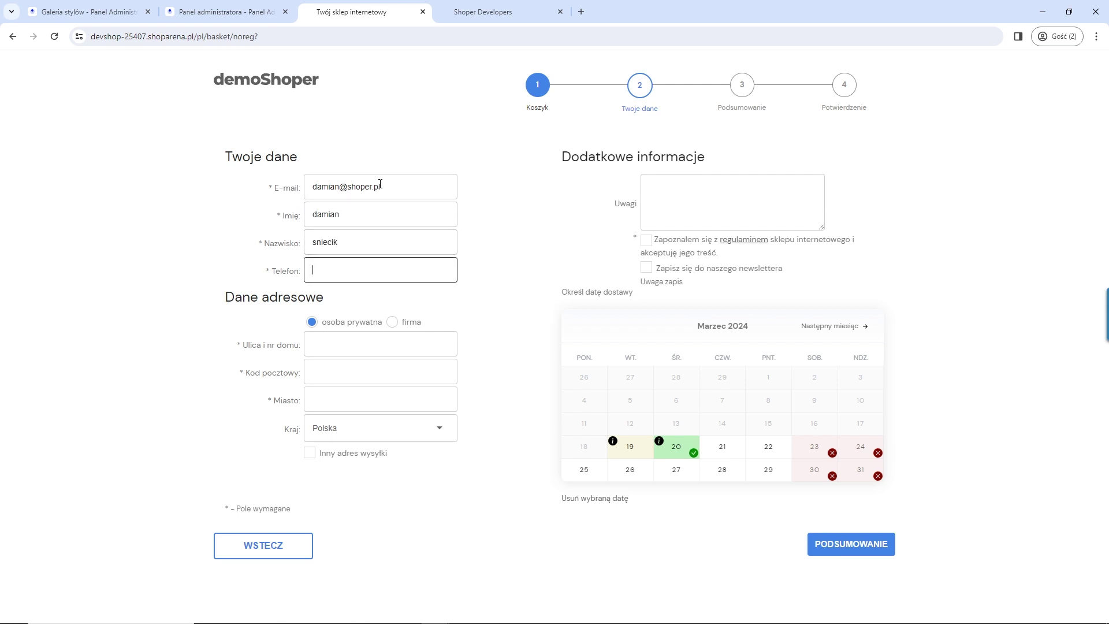
Step: Fill in the customer's street and postal code, keeping Polska as the country
click(361, 334)
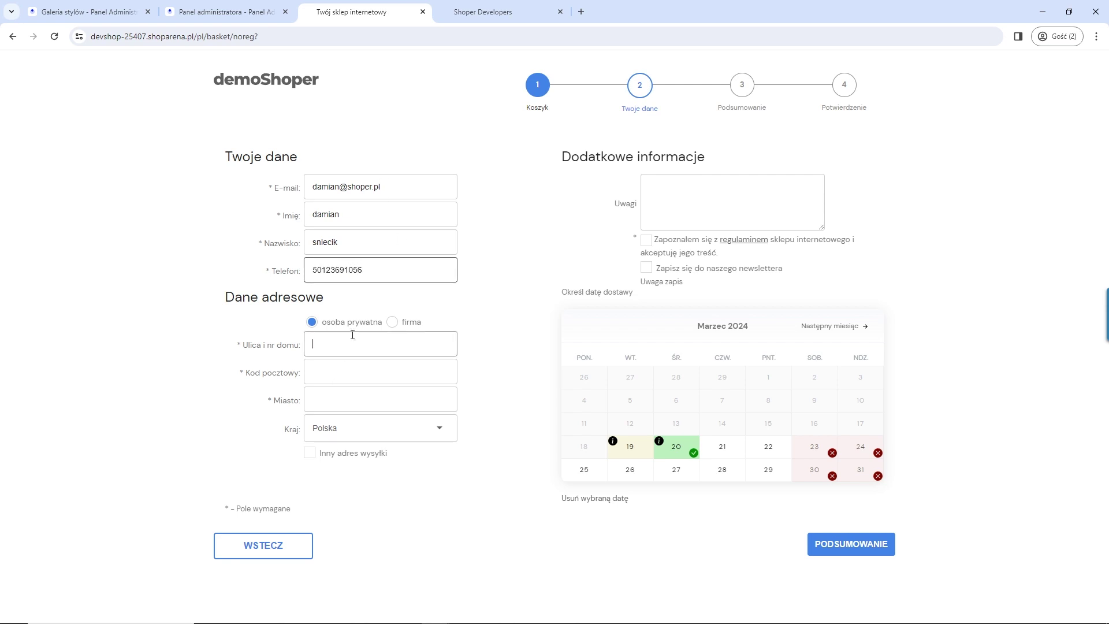
text(łokietka)
key(Tab)
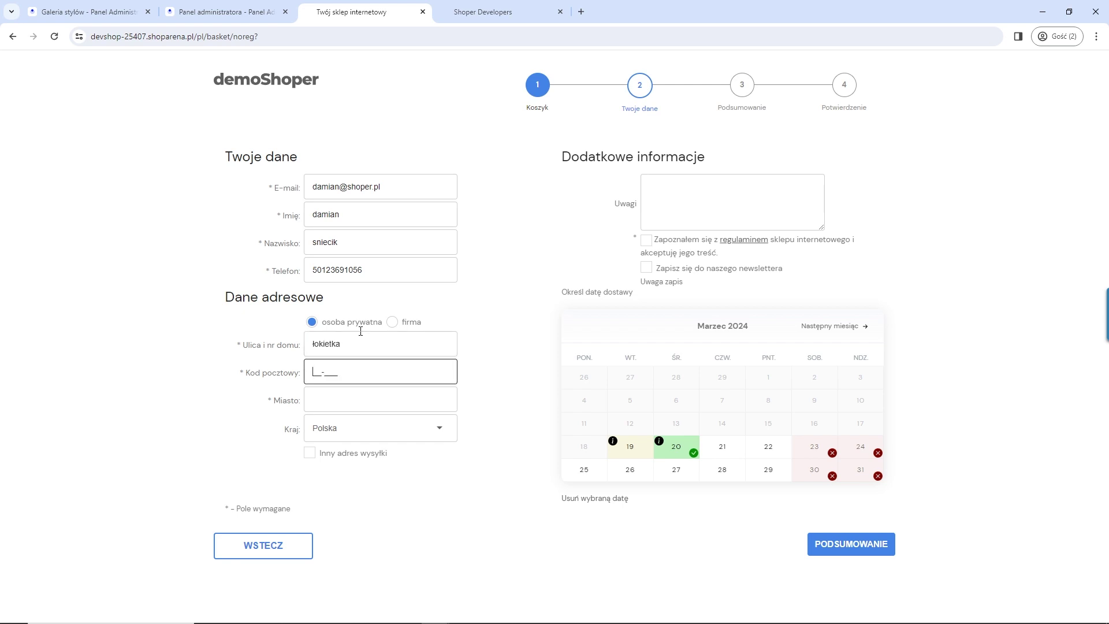
text(31-000)
click(341, 428)
click(337, 409)
click(346, 393)
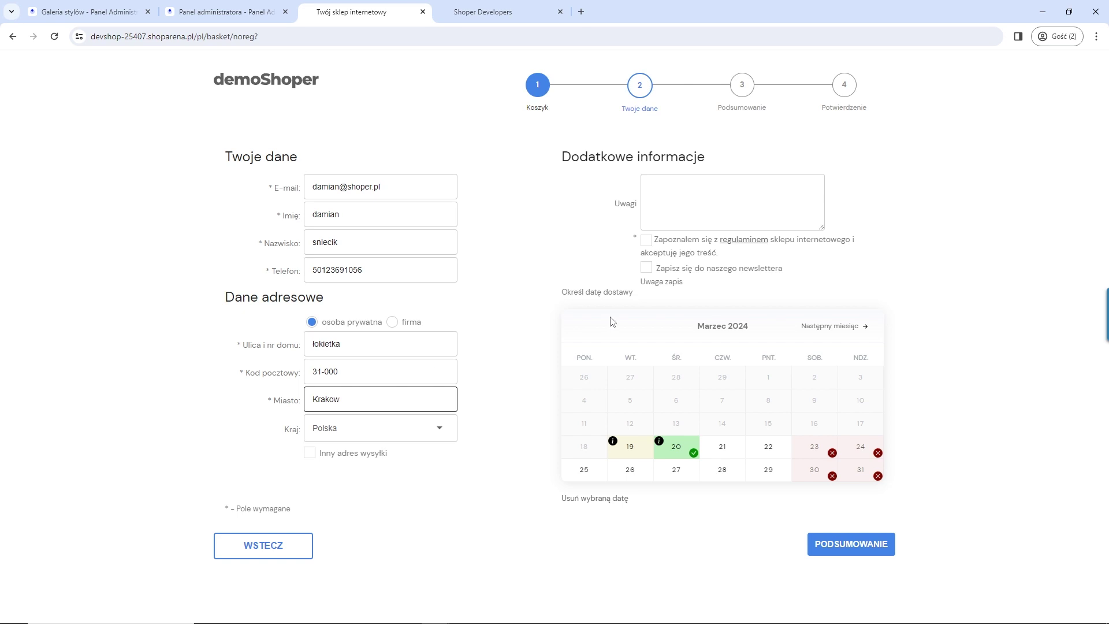
Step: Accept the terms, add the missing house number, and confirm the 90,00 zł order
click(647, 241)
click(863, 553)
click(367, 385)
click(508, 393)
scroll(624, 473, down, 1)
click(808, 580)
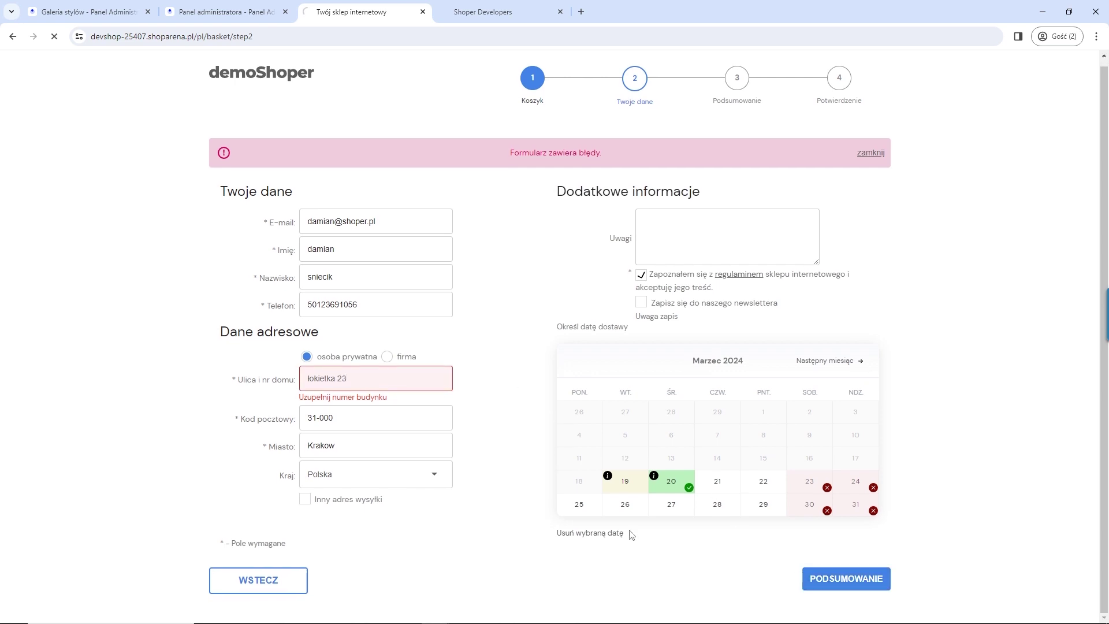
click(806, 411)
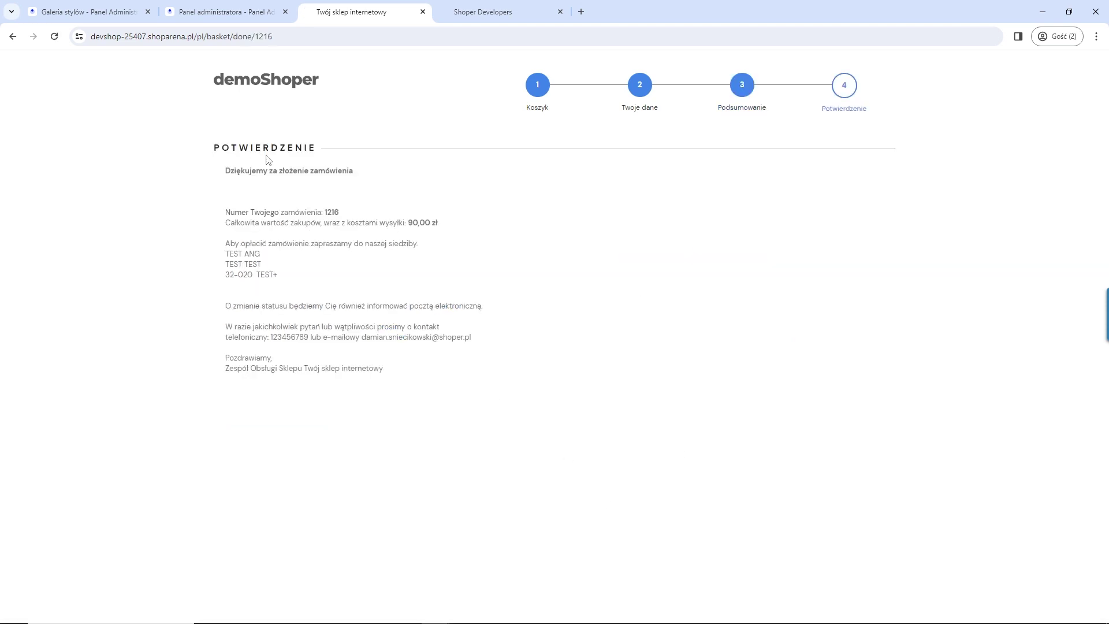
click(197, 10)
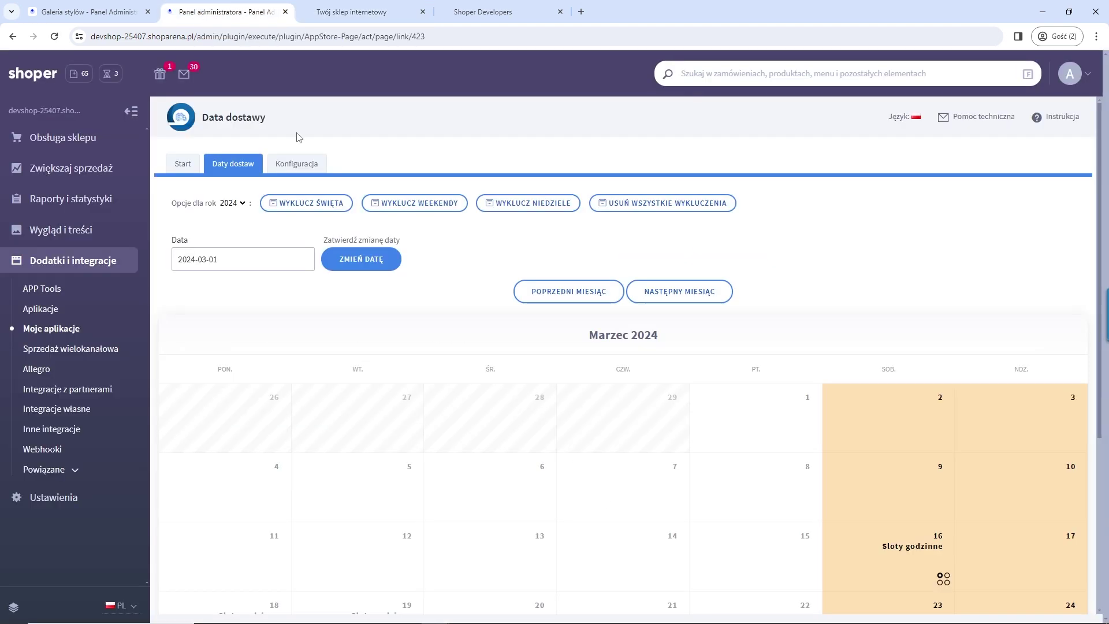
click(77, 143)
click(60, 205)
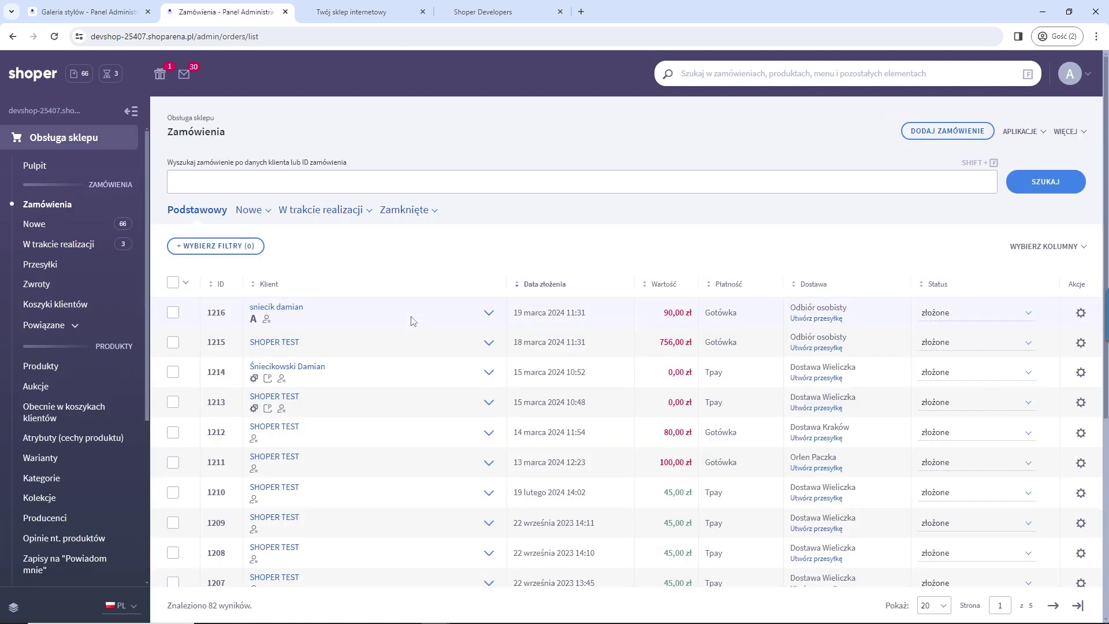
click(490, 315)
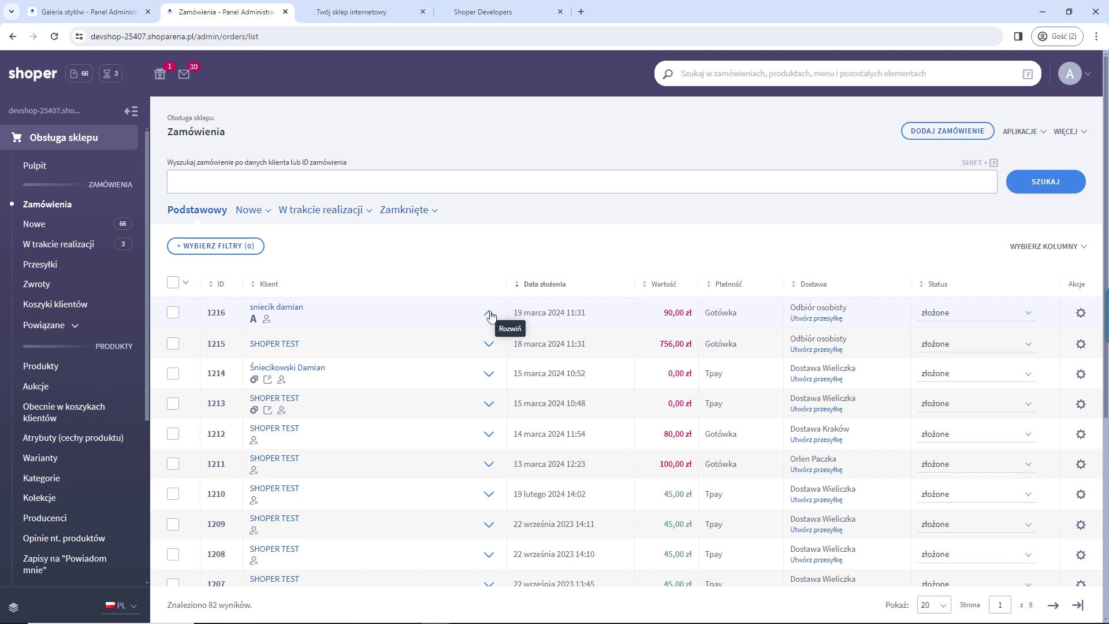
scroll(455, 449, down, 2)
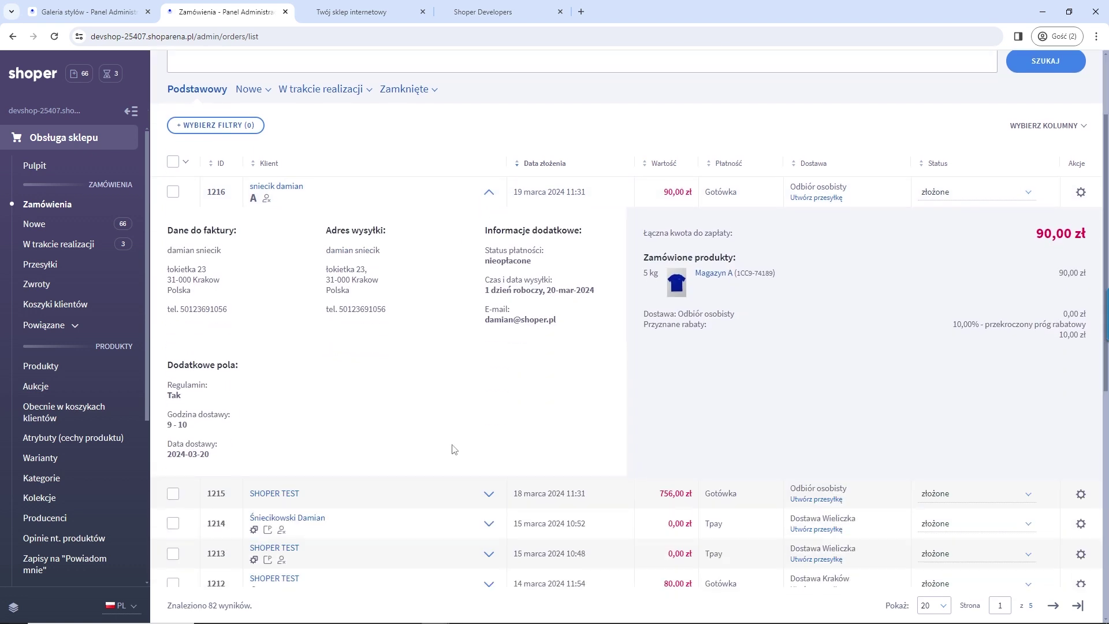
drag(213, 455, 187, 424)
click(278, 426)
click(488, 193)
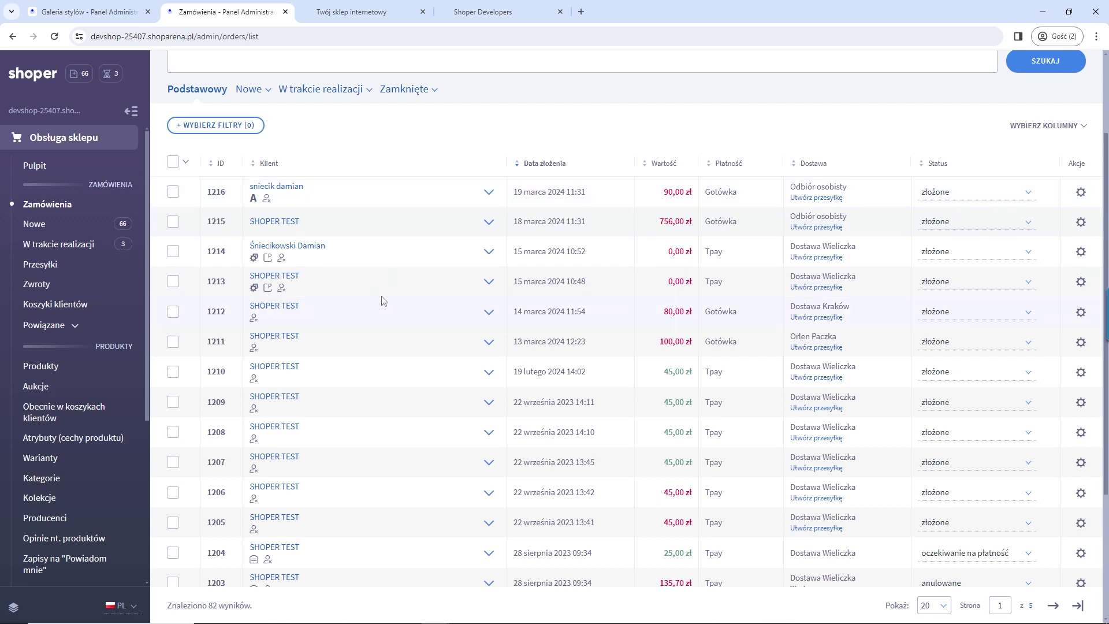
scroll(382, 301, up, 2)
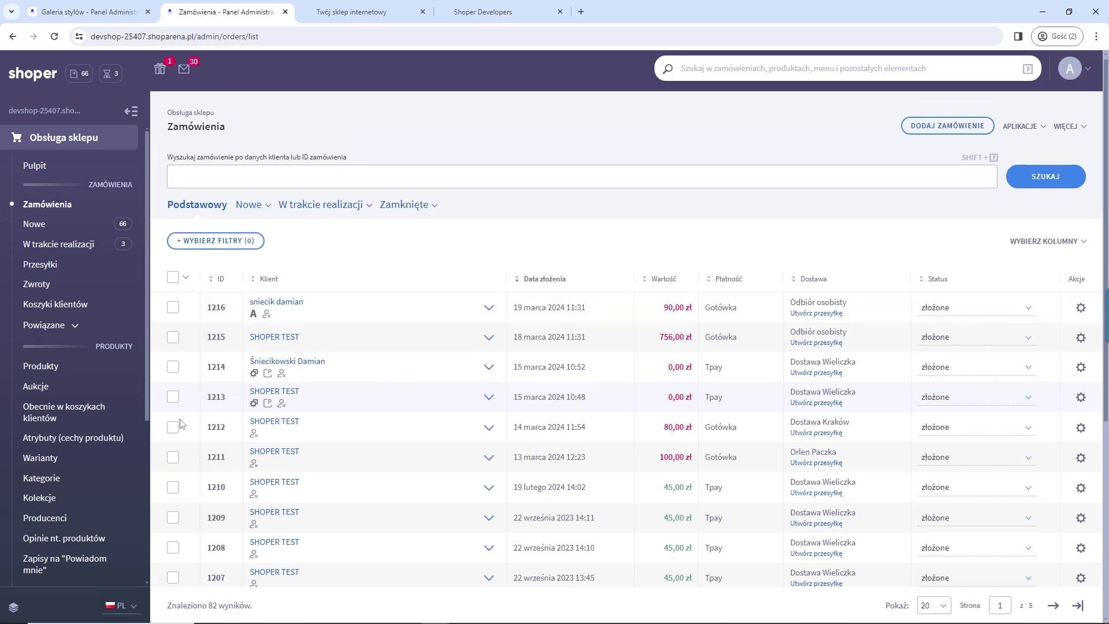
scroll(86, 453, down, 2)
scroll(79, 452, down, 3)
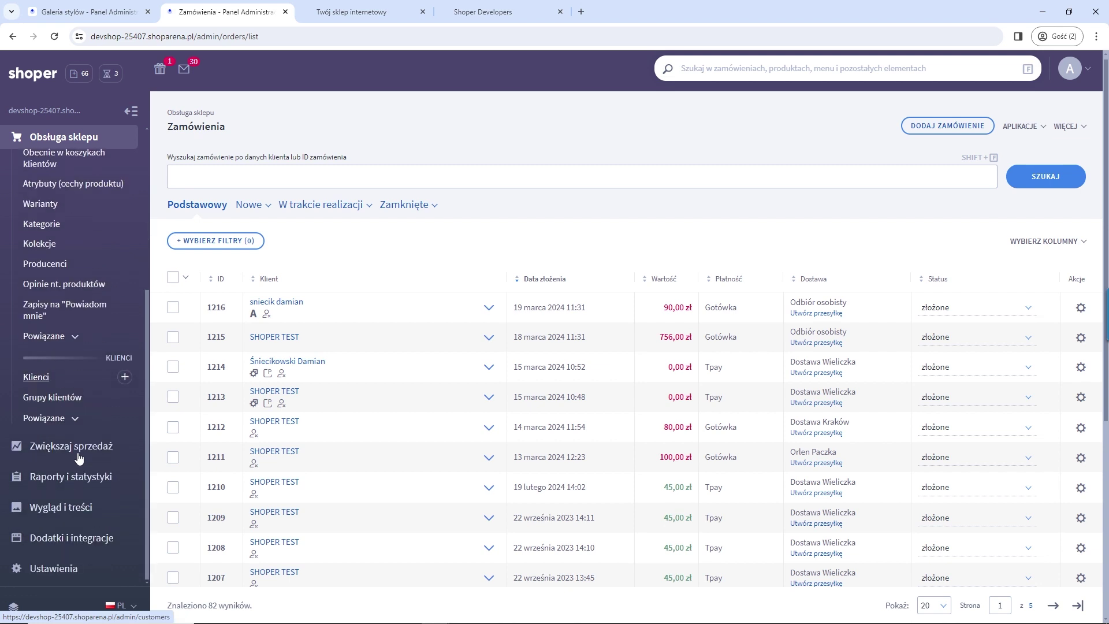
click(62, 567)
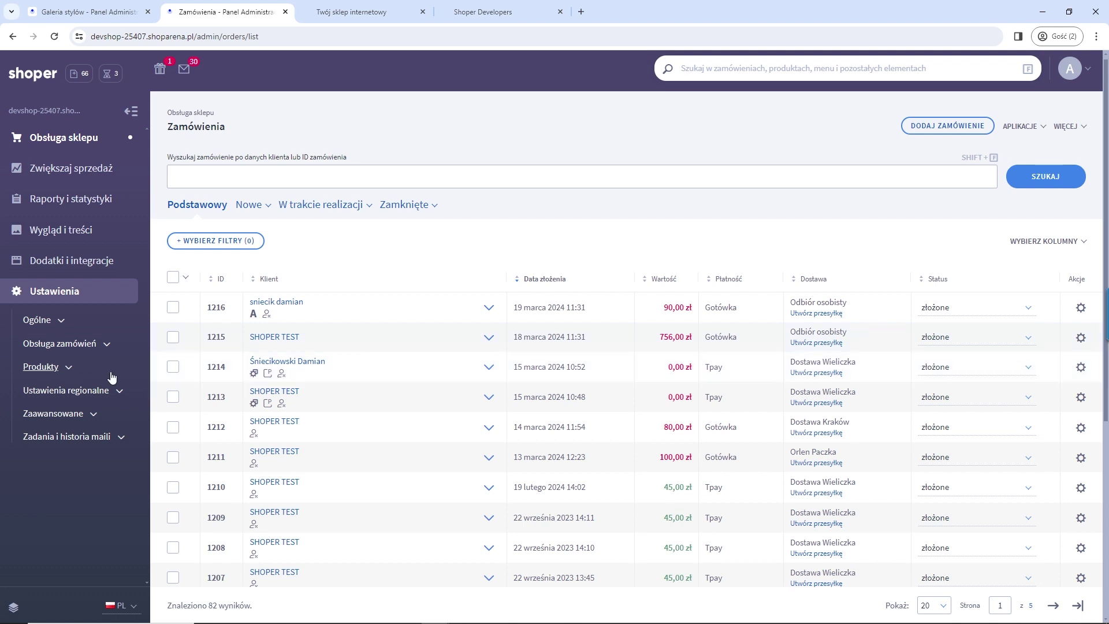
Step: Open the Strefy dostaw page under Obsługa zamówień, which lists 10 delivery zones
click(107, 346)
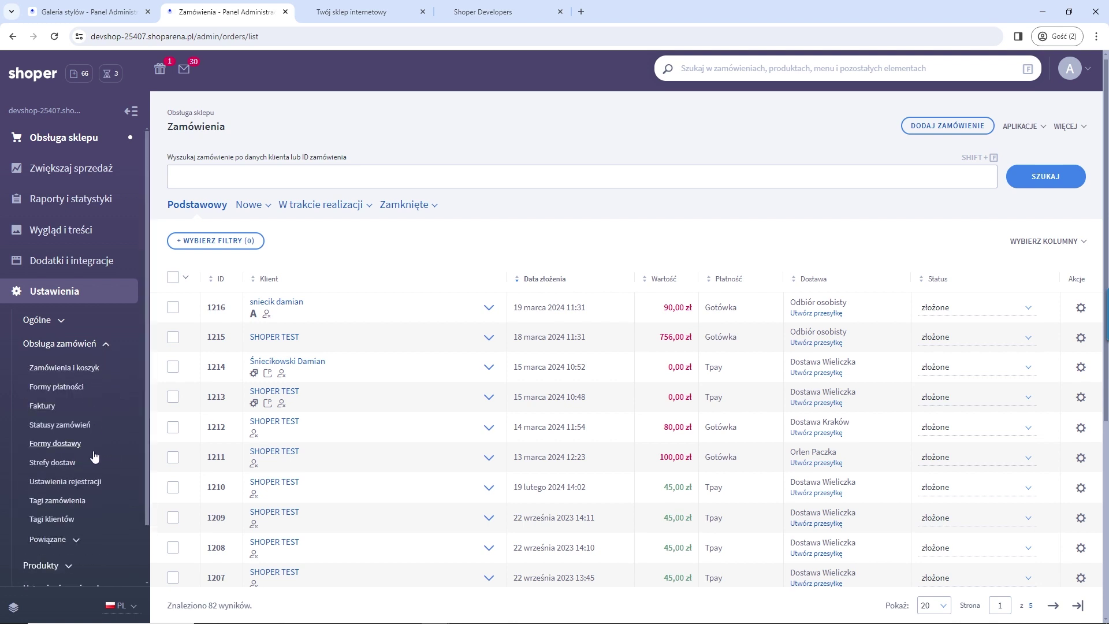
click(48, 464)
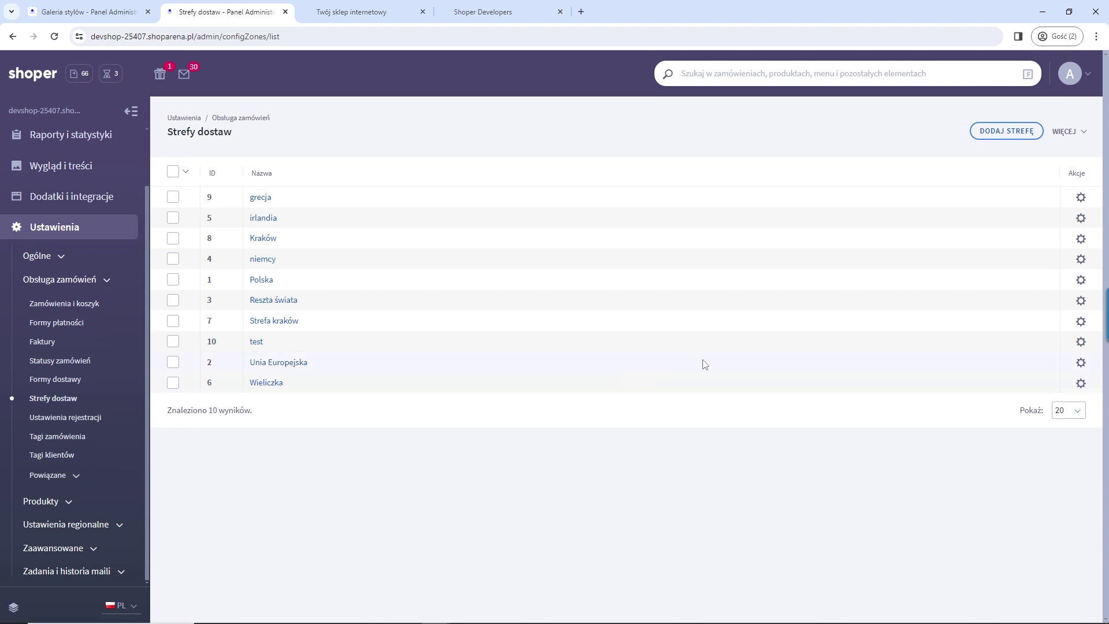
click(1001, 136)
Step: Create a delivery zone named Skawina in 'kody pocztowe w kraju' mode for Polska
click(553, 228)
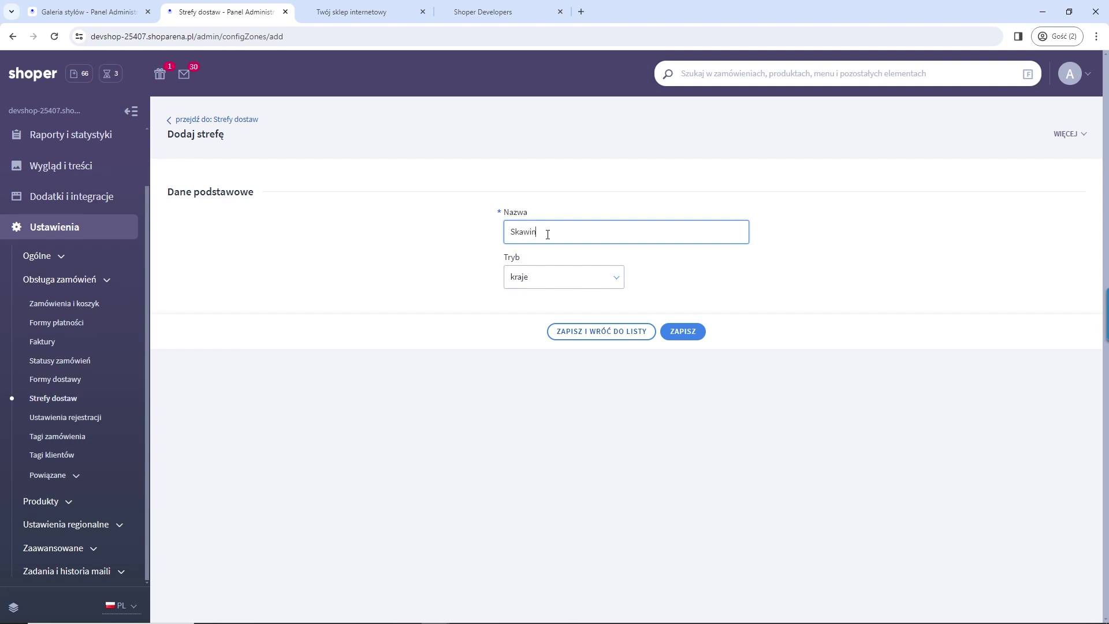
click(561, 279)
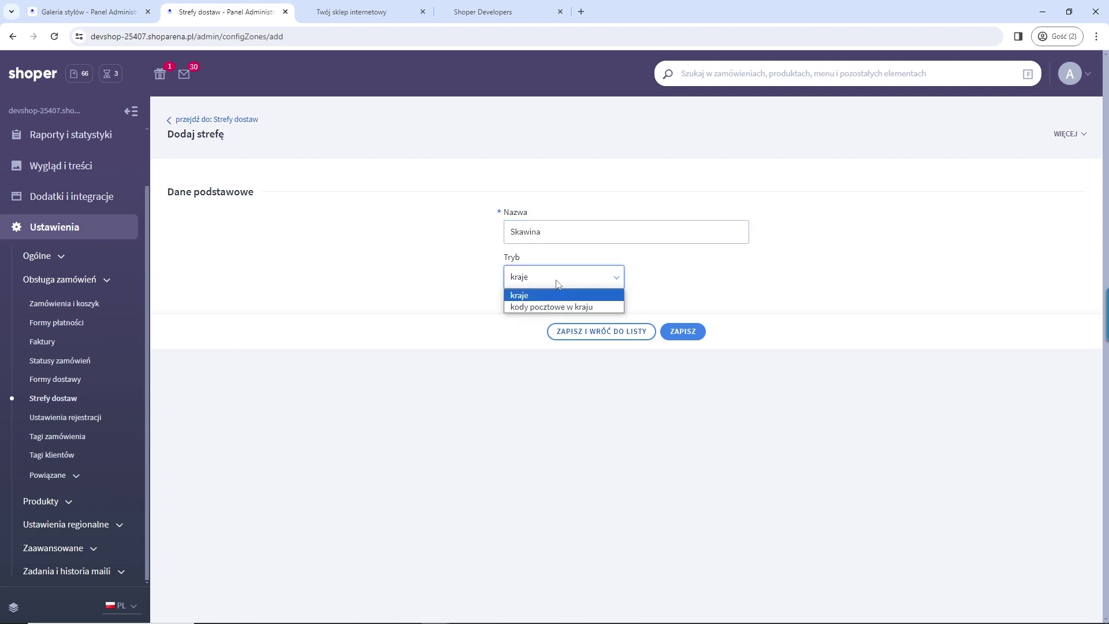
click(537, 303)
click(561, 324)
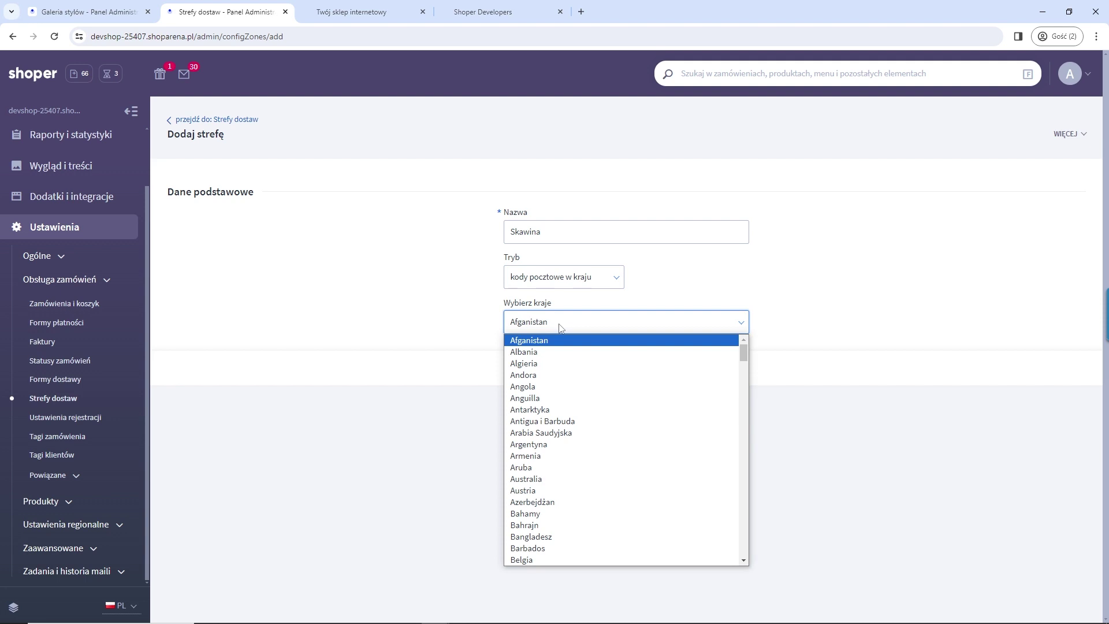
text(polska)
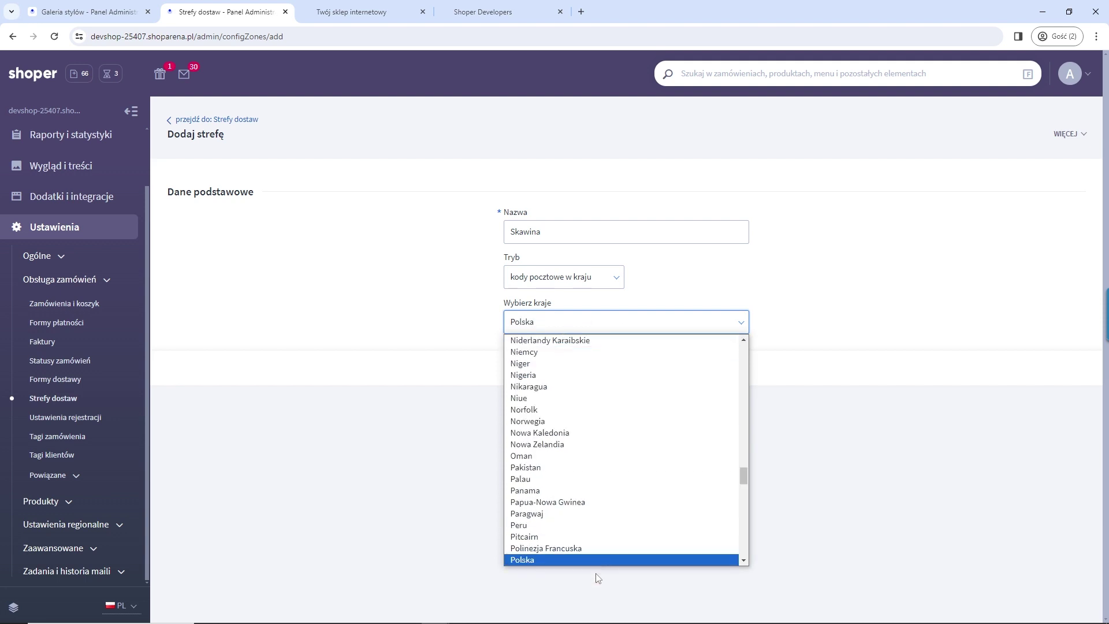
click(595, 564)
click(679, 369)
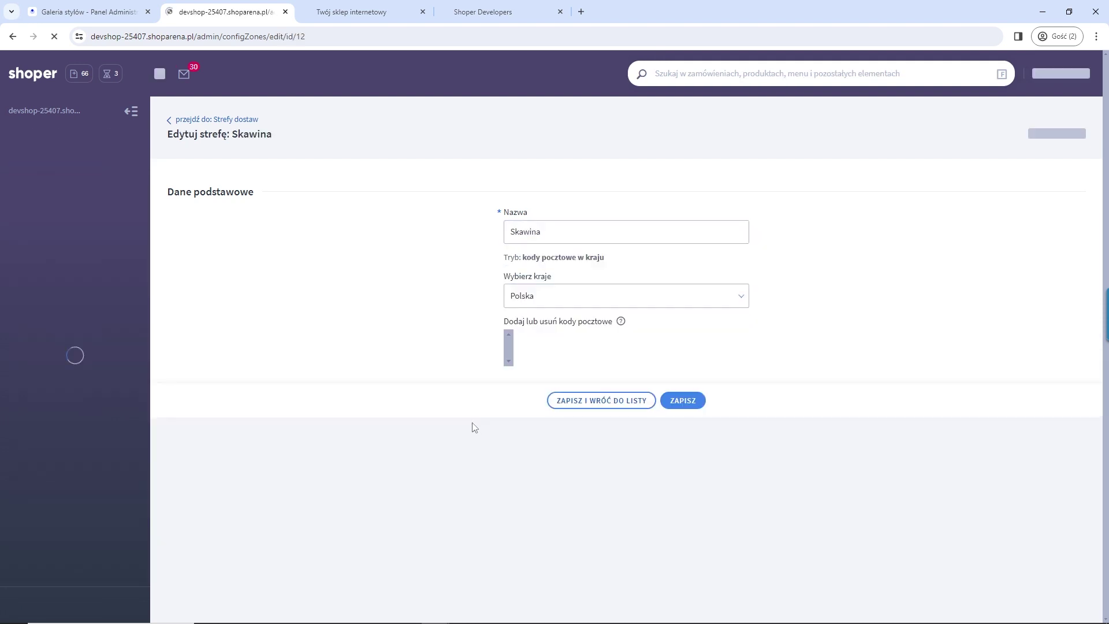
Step: Add postal code 31* to the Skawina zone and return to the zones list
click(561, 345)
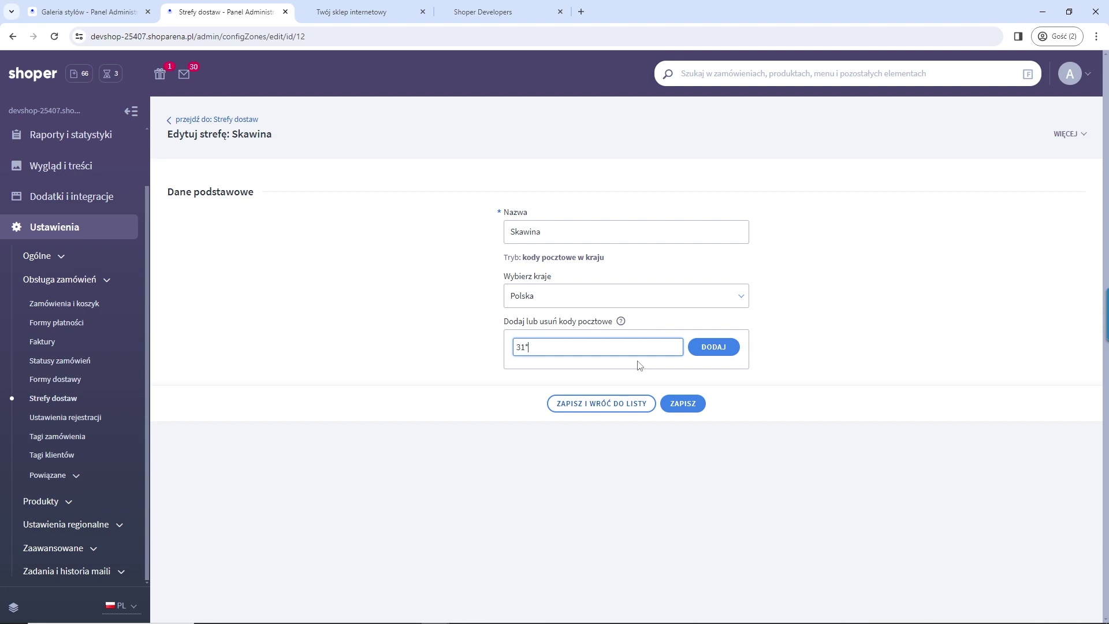
mouse_move(622, 321)
click(685, 403)
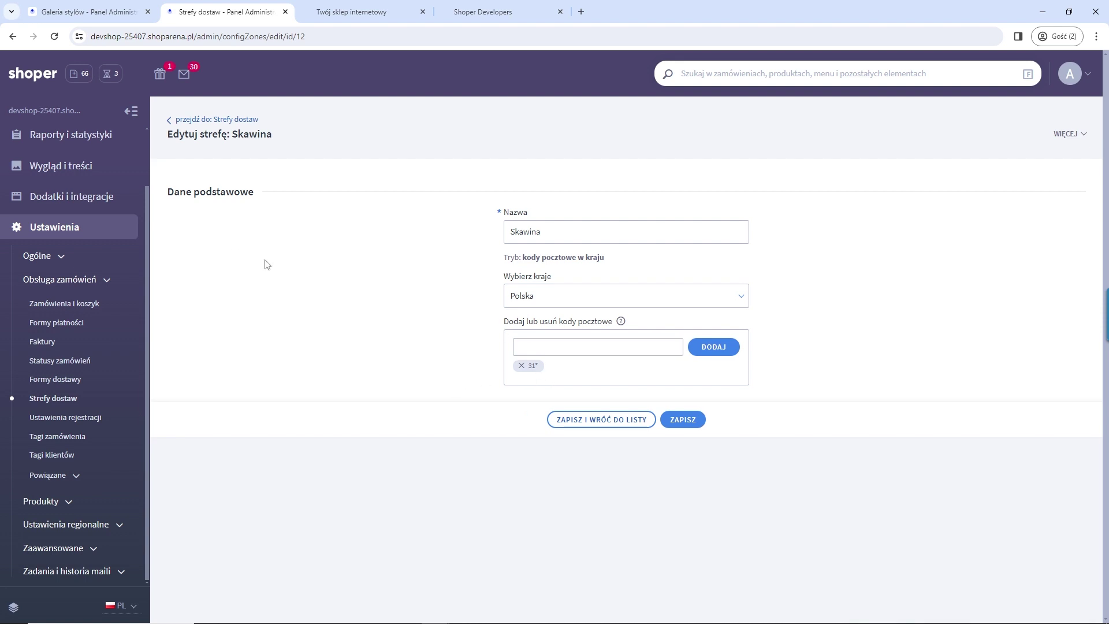
click(240, 123)
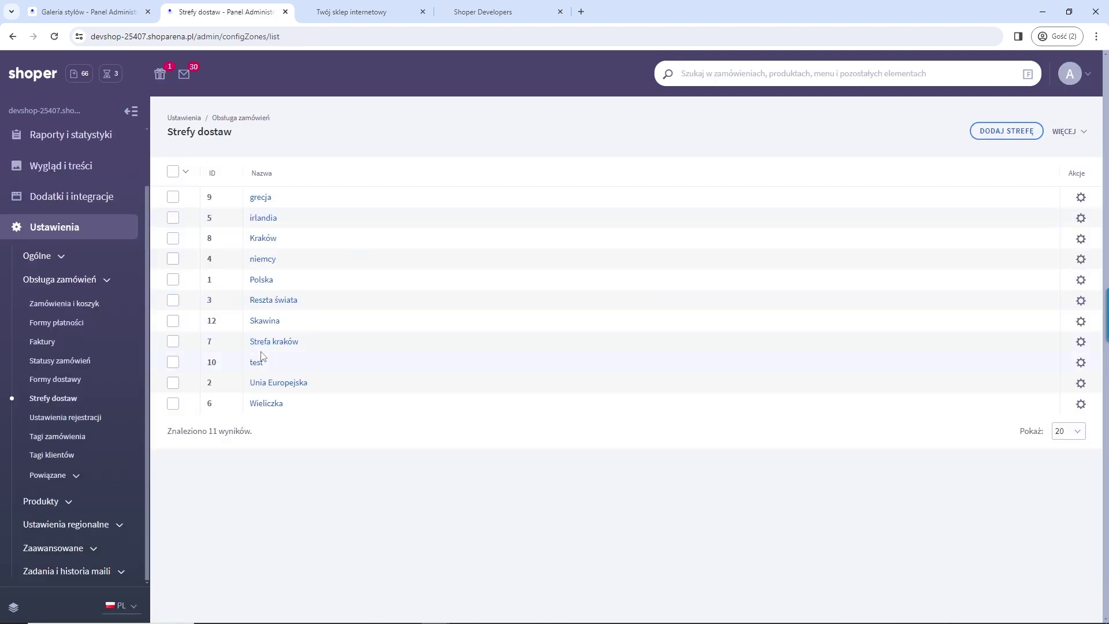
click(55, 384)
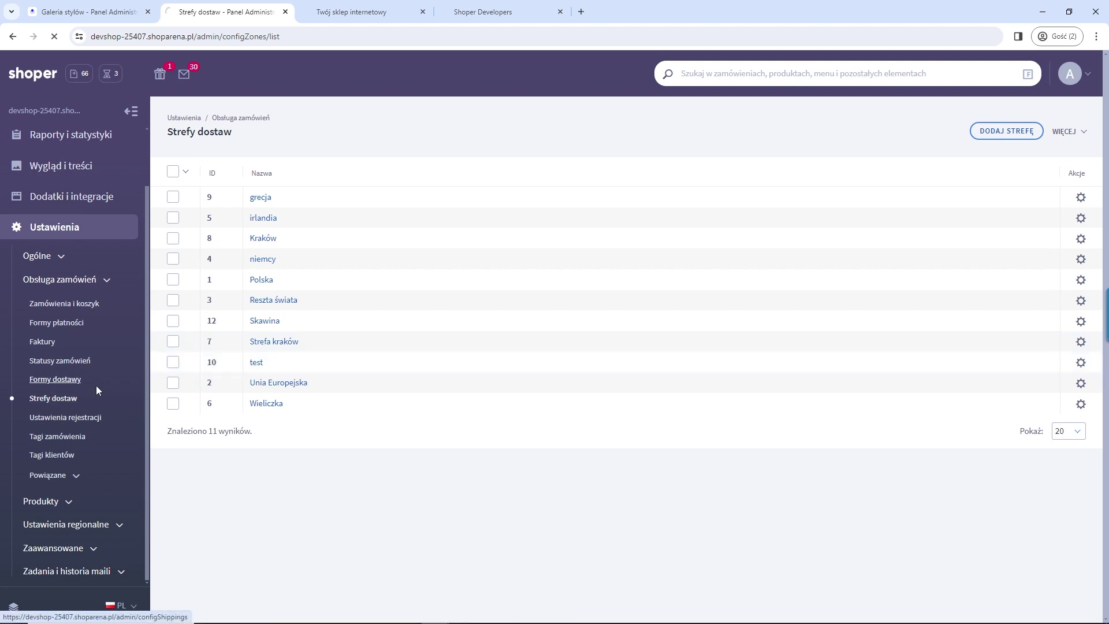
Step: Turn off Aktywność for the Orlen Paczka, Paczkomat and Kurier DHL delivery methods
click(976, 223)
click(979, 258)
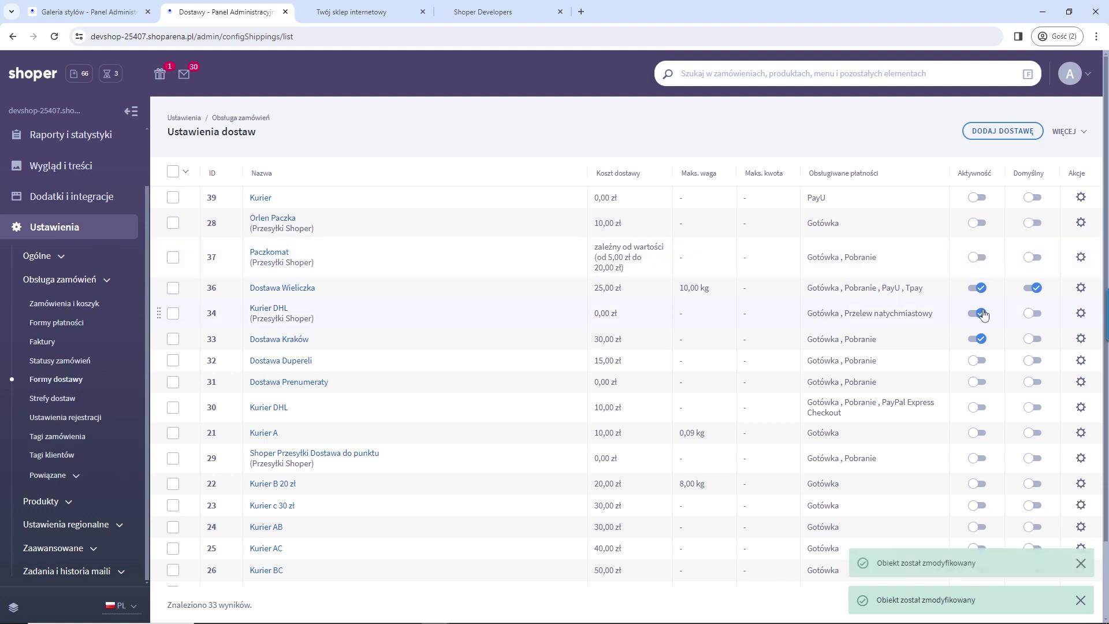
click(980, 315)
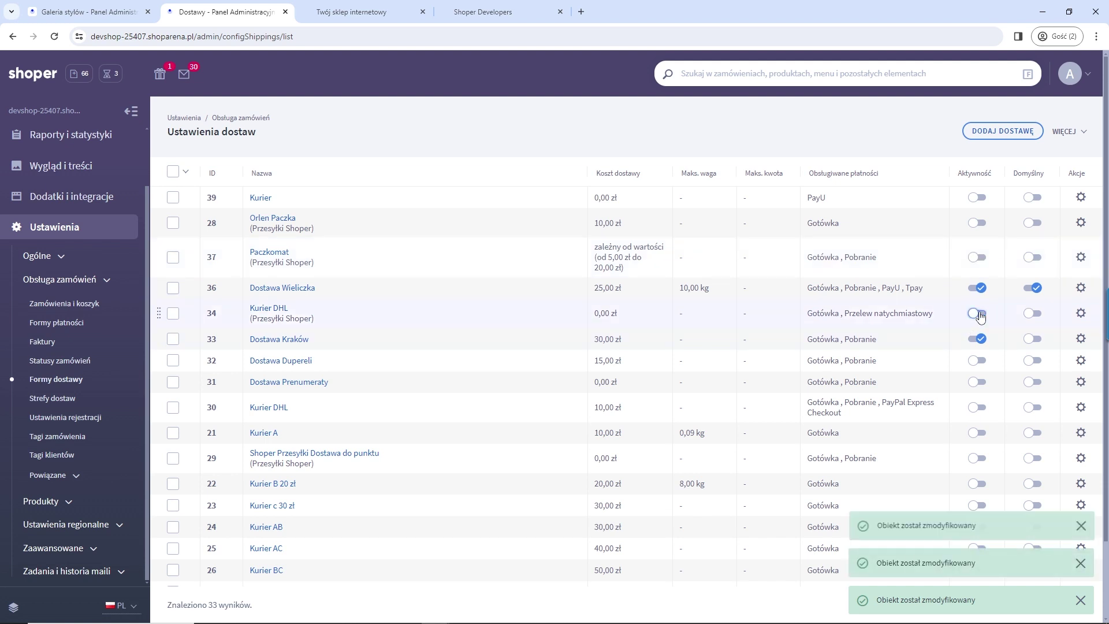
Step: Review Dostawa Wieliczka's delivery zones and costs, then go back to the methods list
triple_click(330, 289)
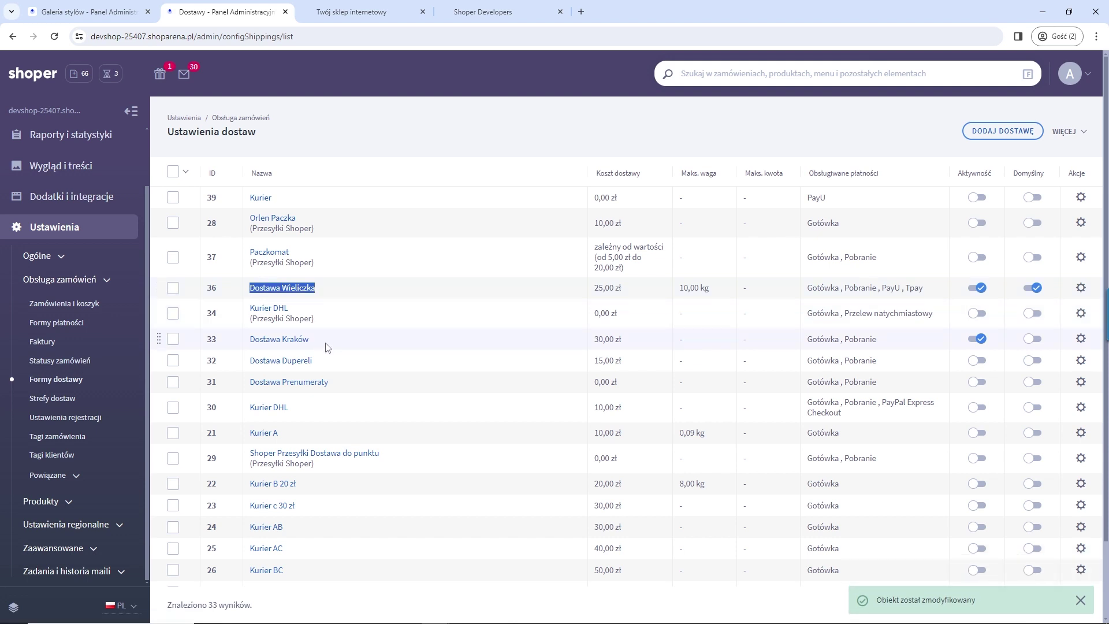
drag(319, 342, 255, 340)
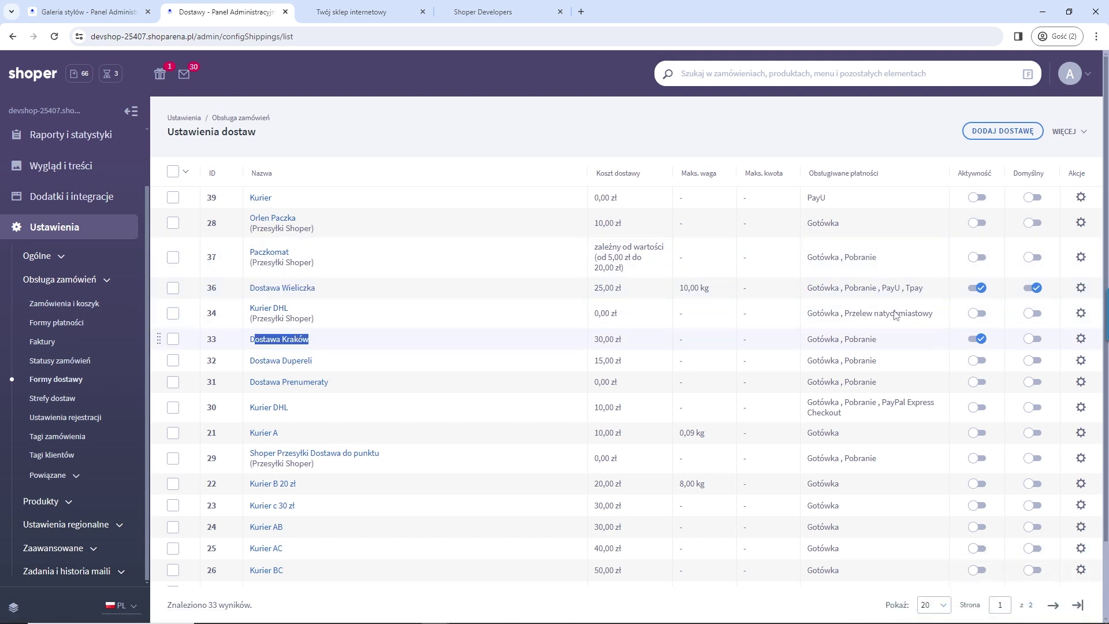
click(280, 289)
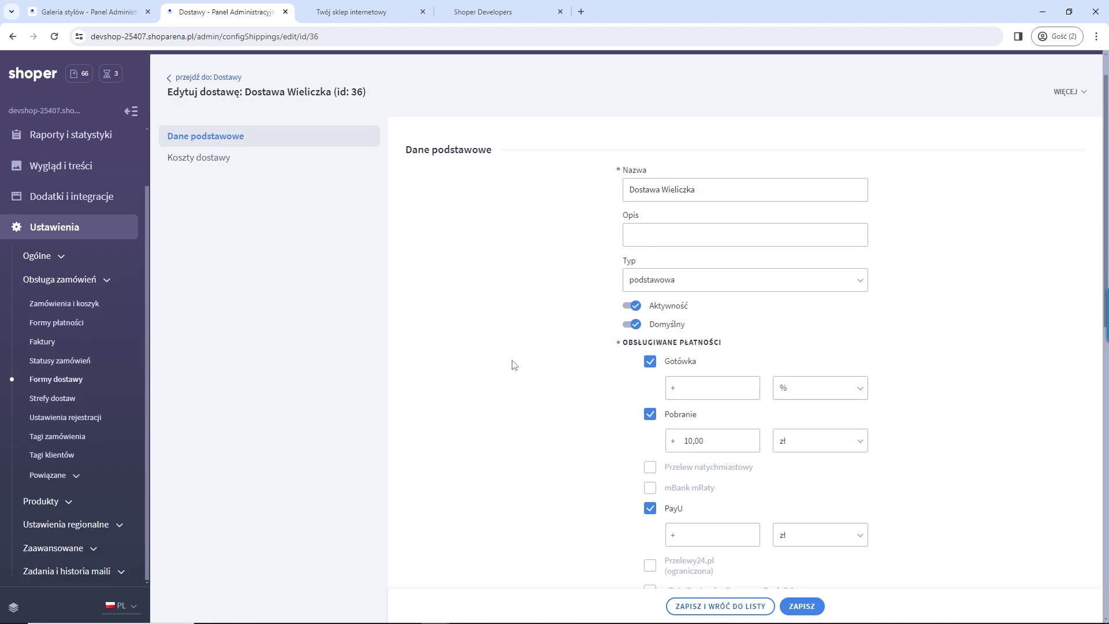
scroll(491, 356, down, 11)
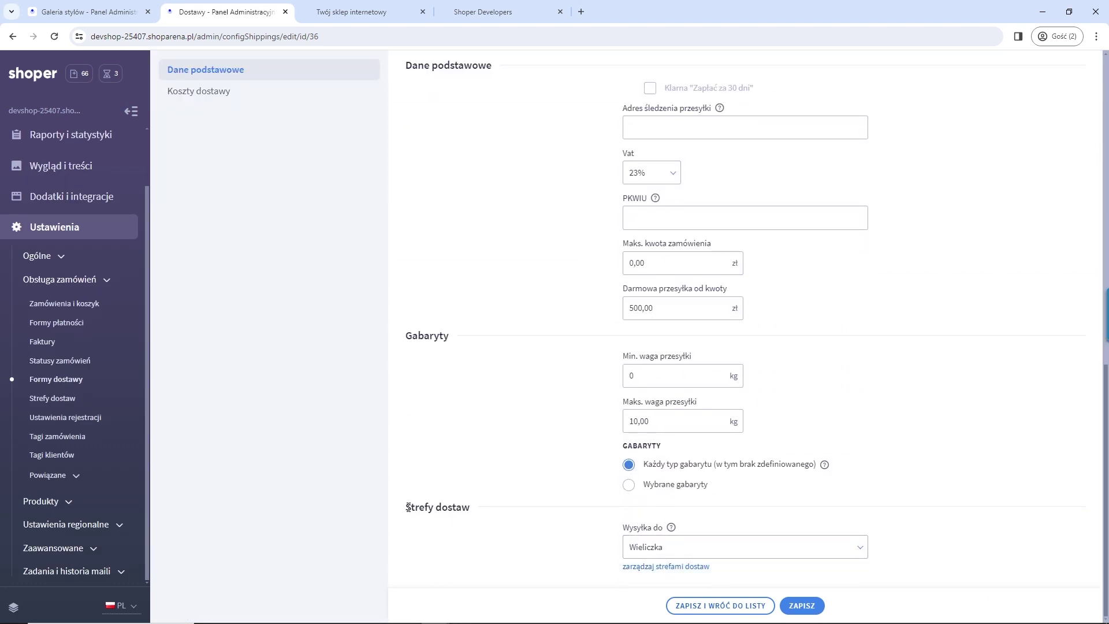
drag(408, 507, 485, 512)
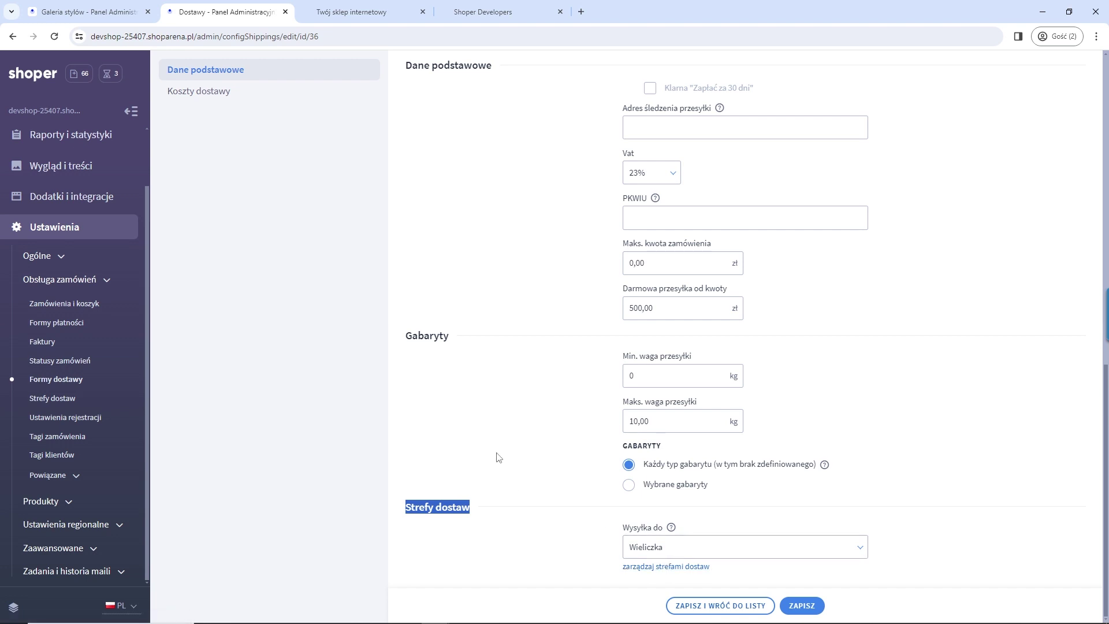
scroll(499, 457, up, 9)
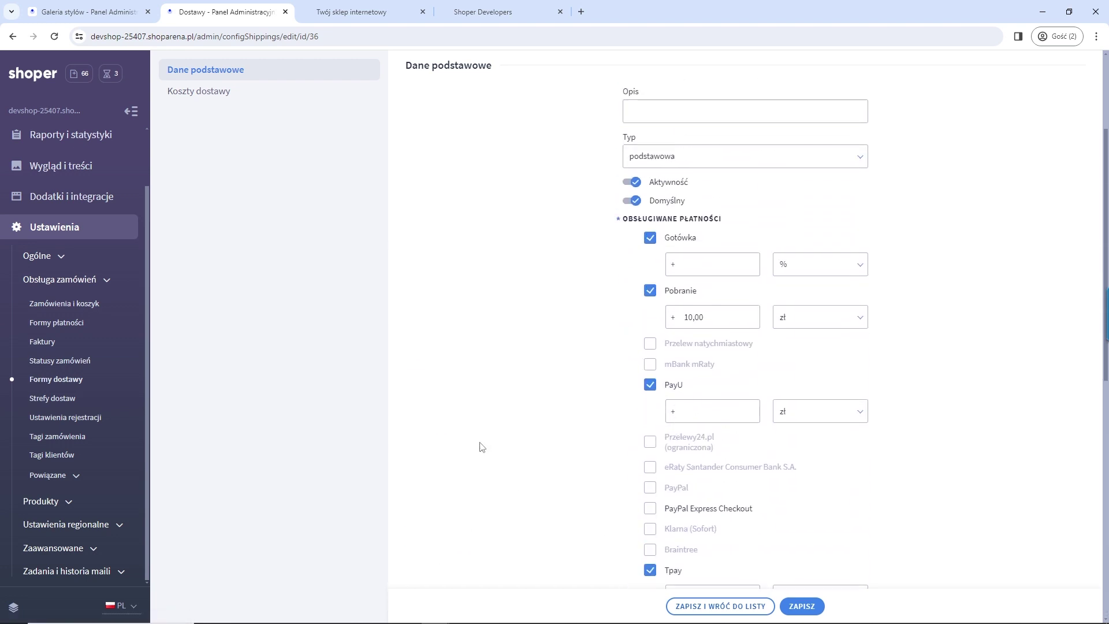
scroll(482, 446, up, 2)
click(205, 200)
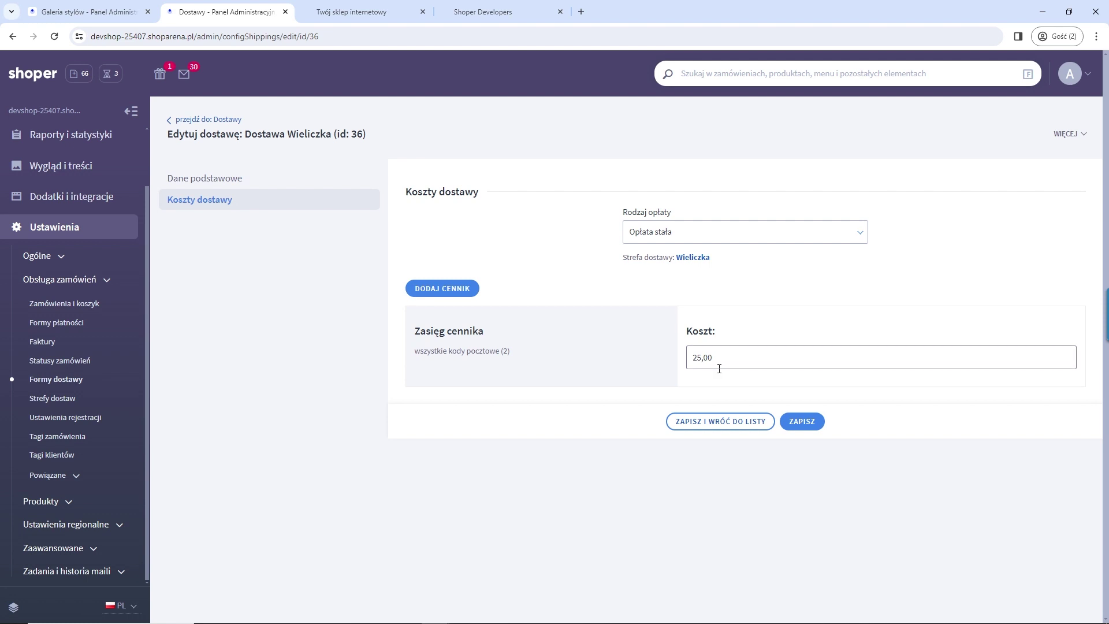
click(196, 121)
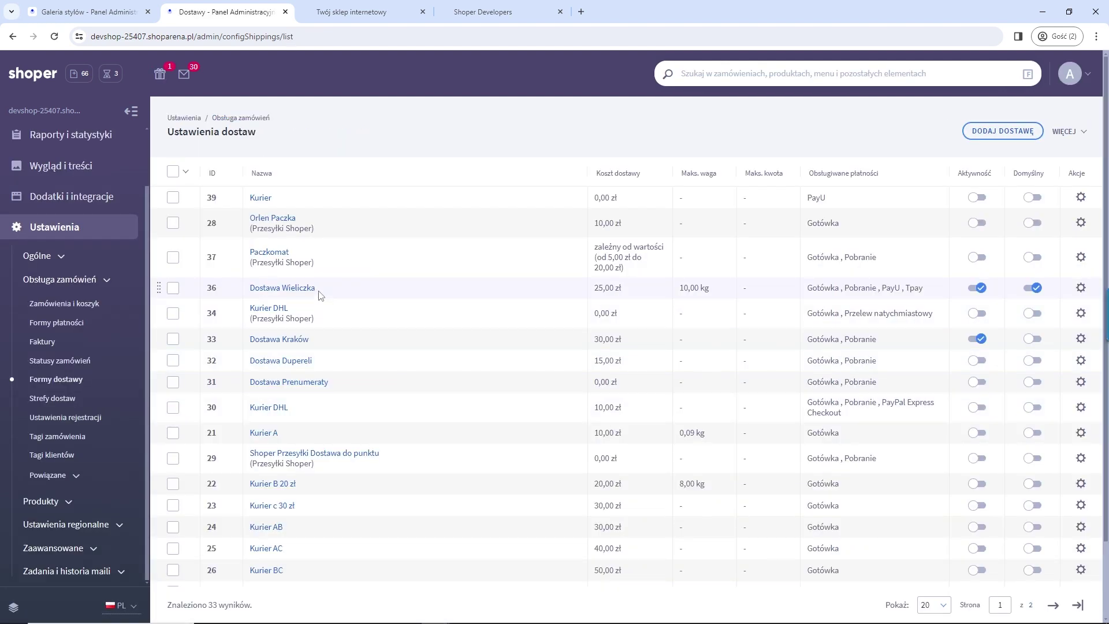
Step: Switch to the shop tab and go to the storefront homepage
drag(311, 339, 248, 338)
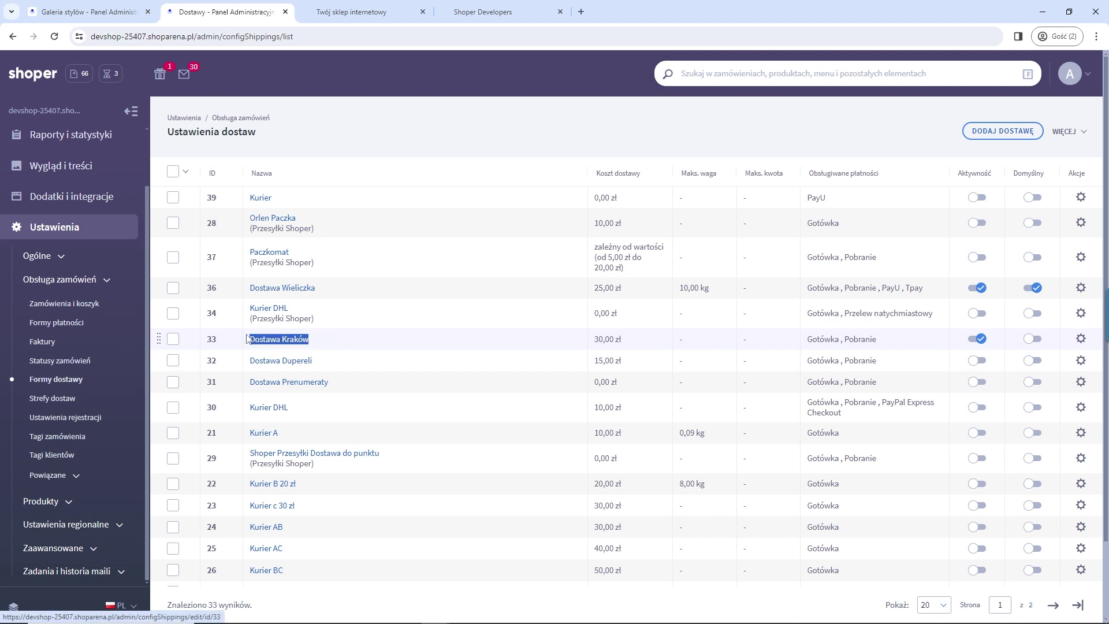
click(321, 11)
click(266, 85)
Step: Add Magazyn C to the basket, check Dostawa Wieliczka is offered, and return to admin
scroll(530, 266, down, 8)
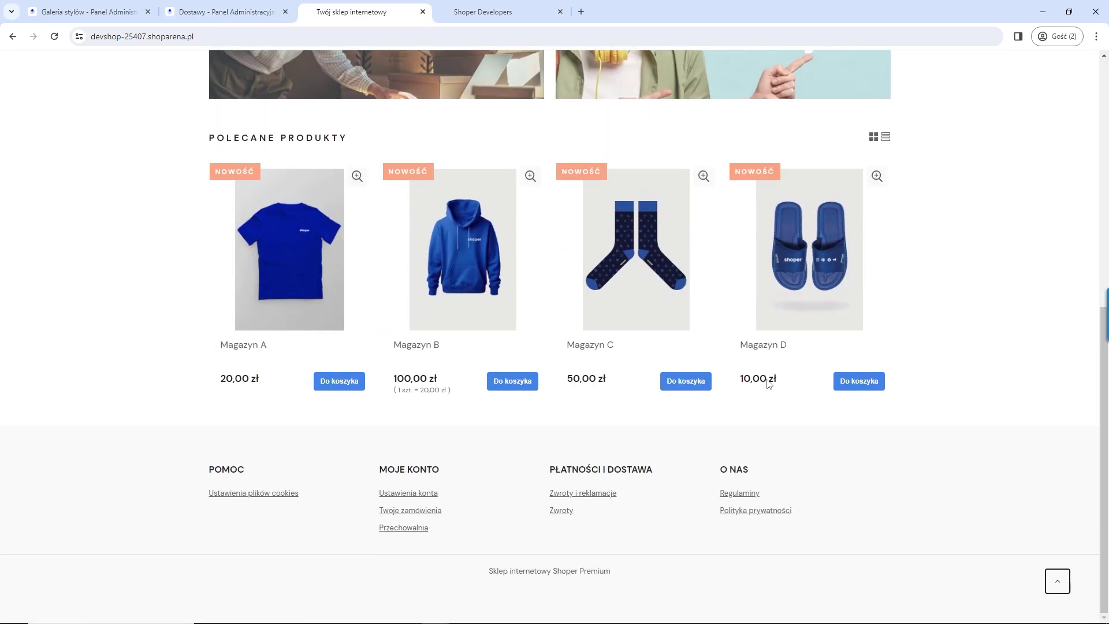
click(688, 384)
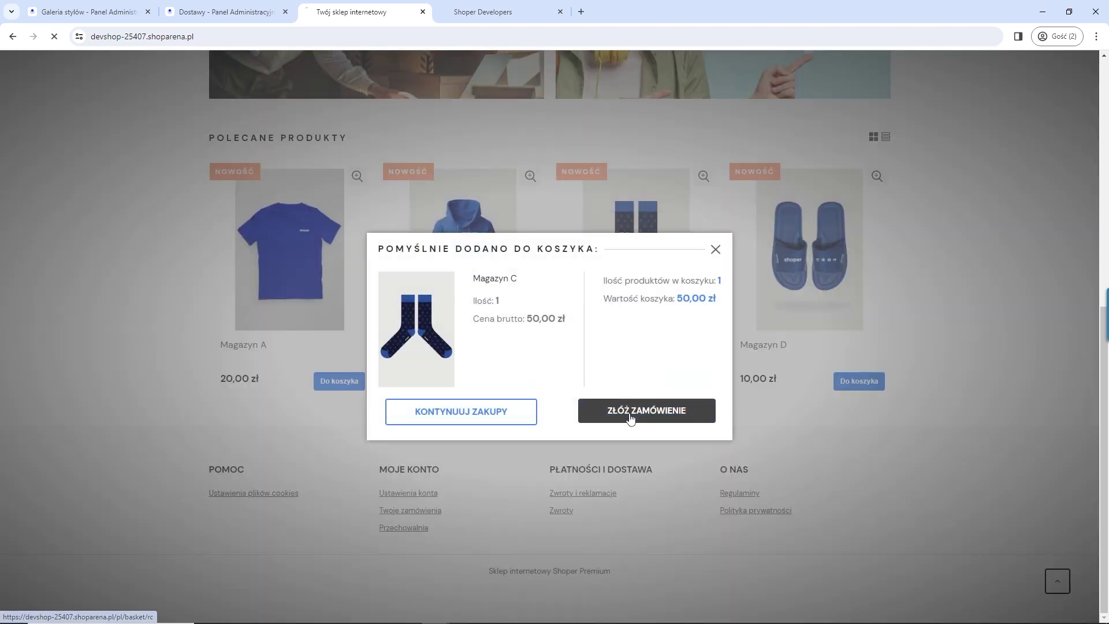
click(630, 411)
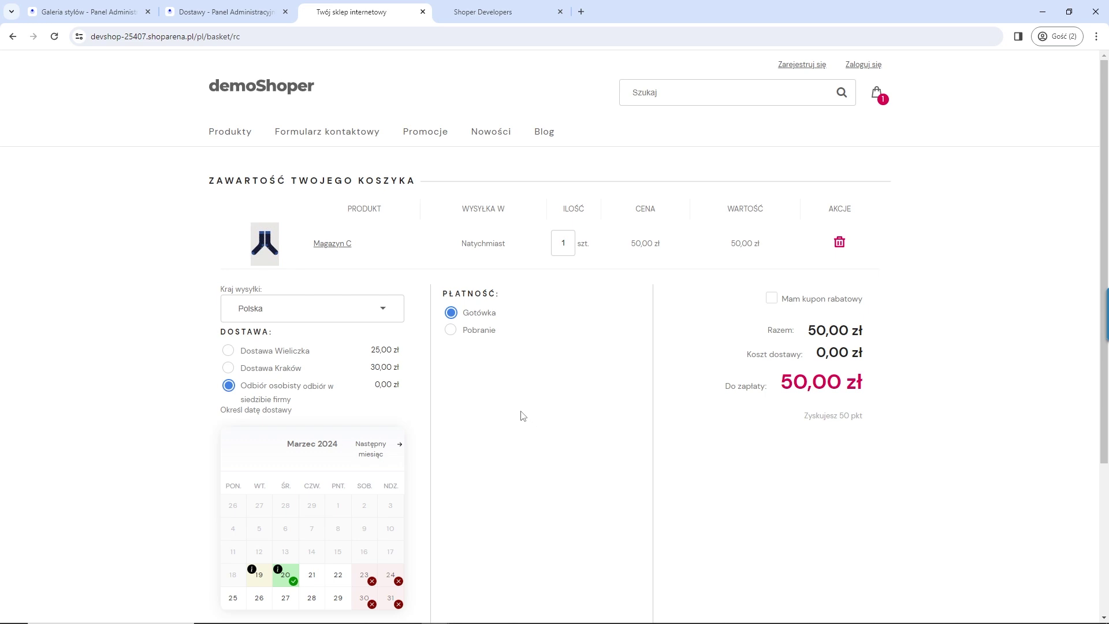
drag(315, 352, 294, 365)
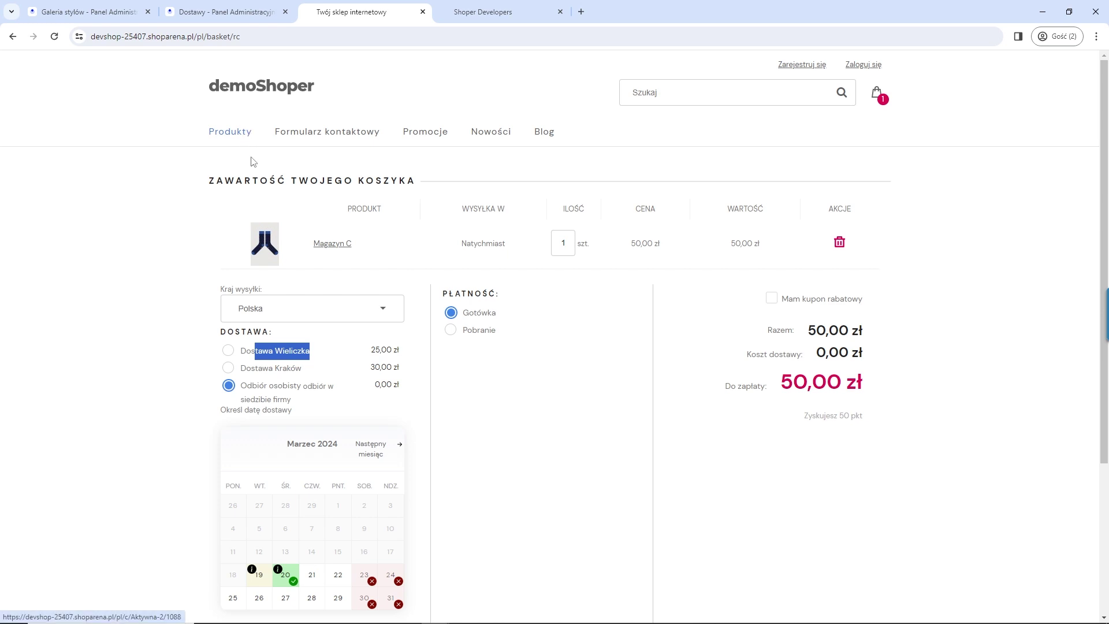
click(207, 14)
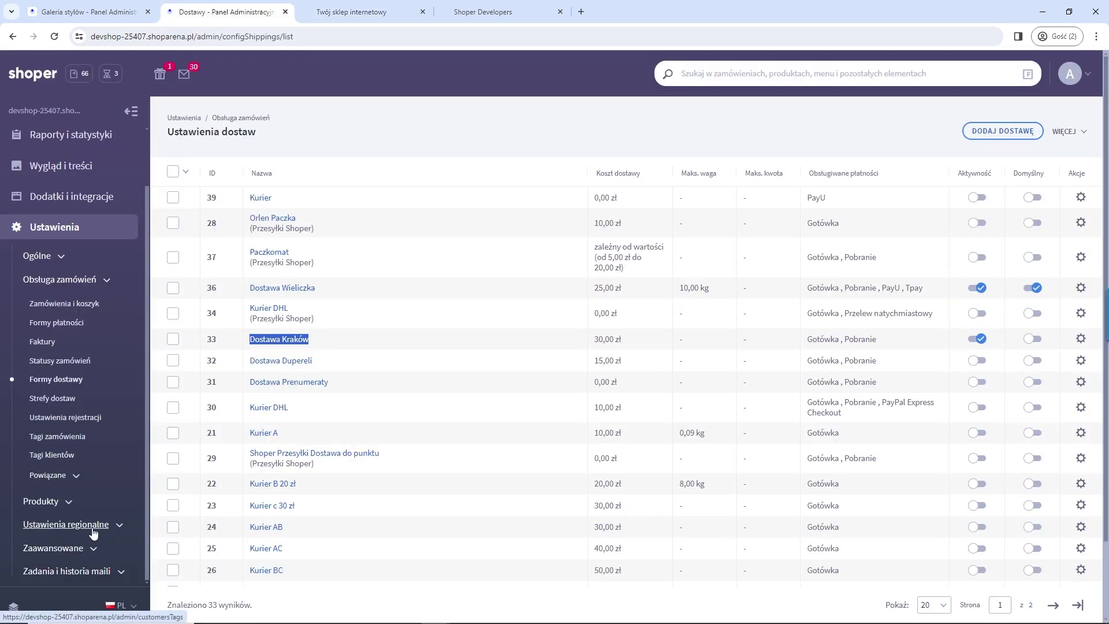
Step: Save the Daty dostaw app's configuration from its Konfiguracja tab
click(78, 200)
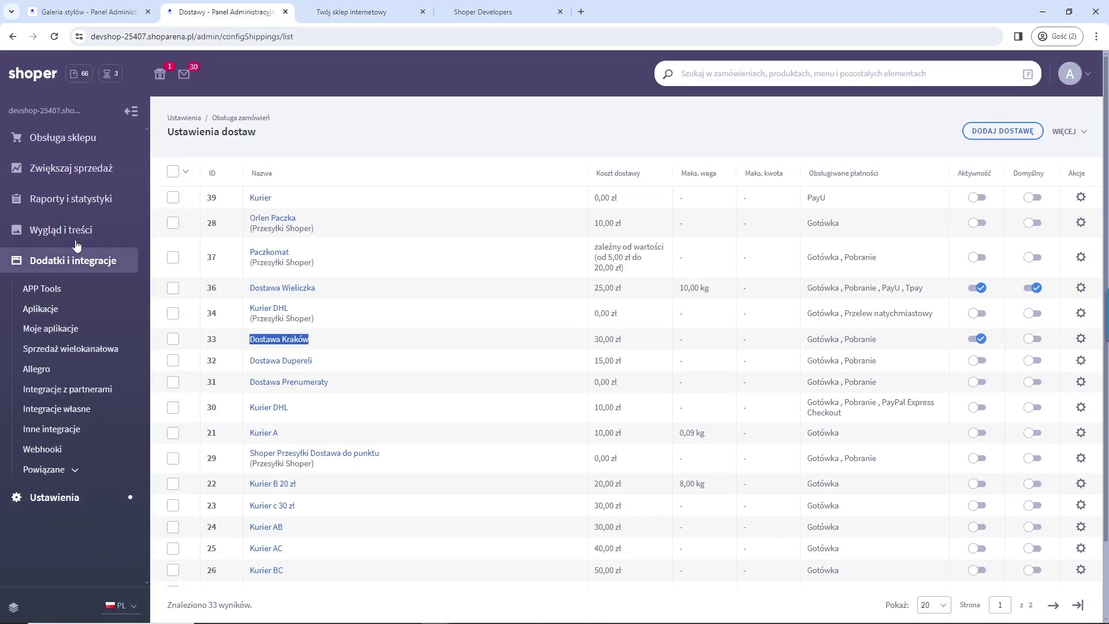
click(53, 330)
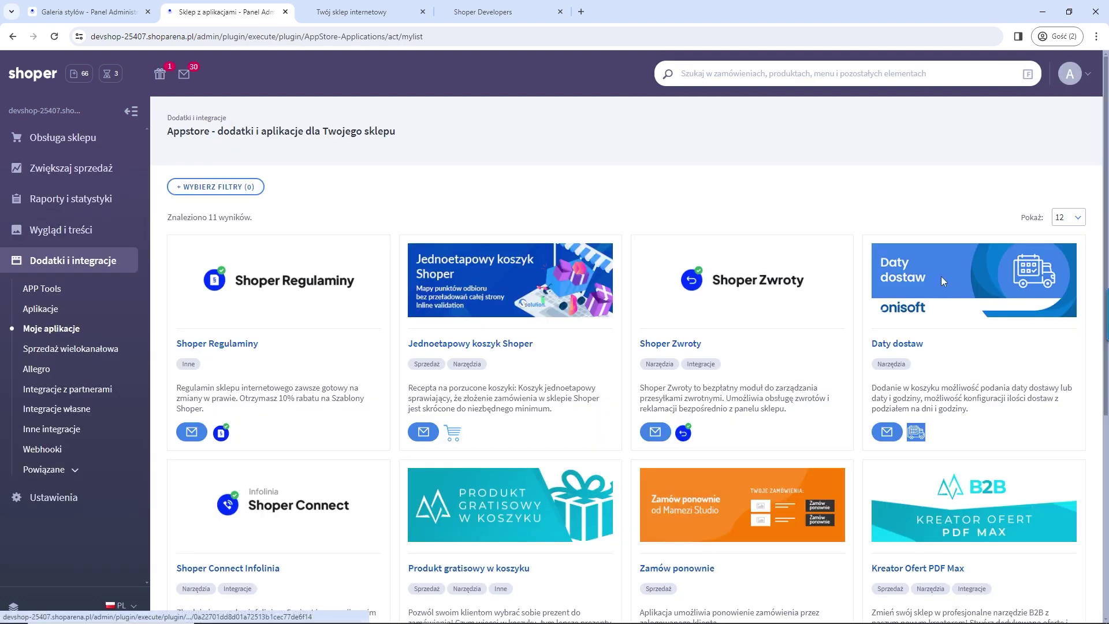
click(943, 282)
click(798, 190)
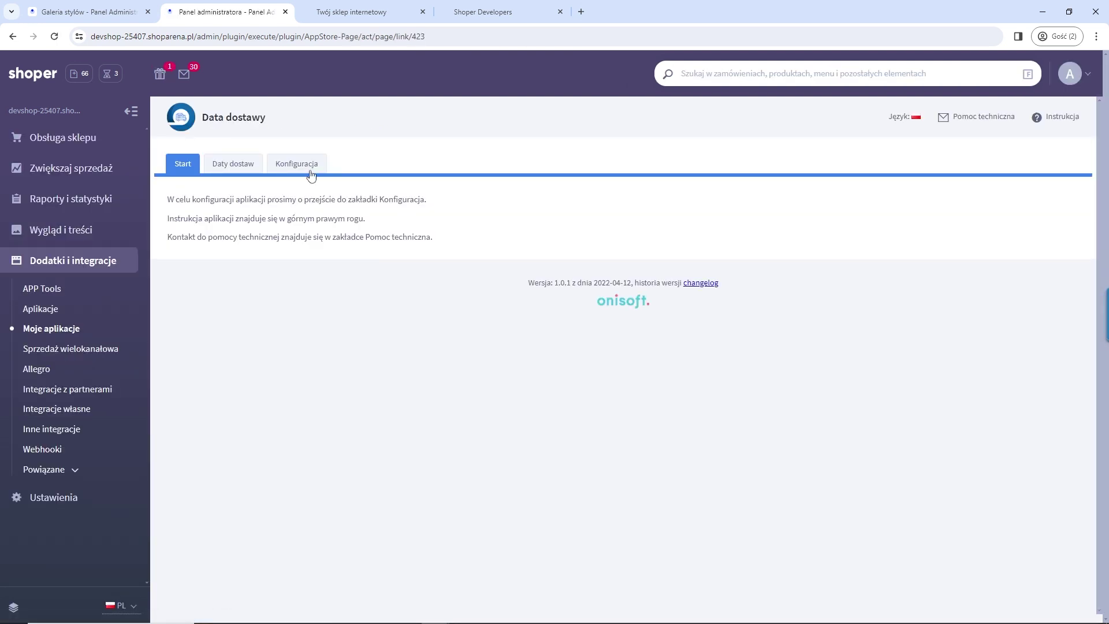
click(311, 171)
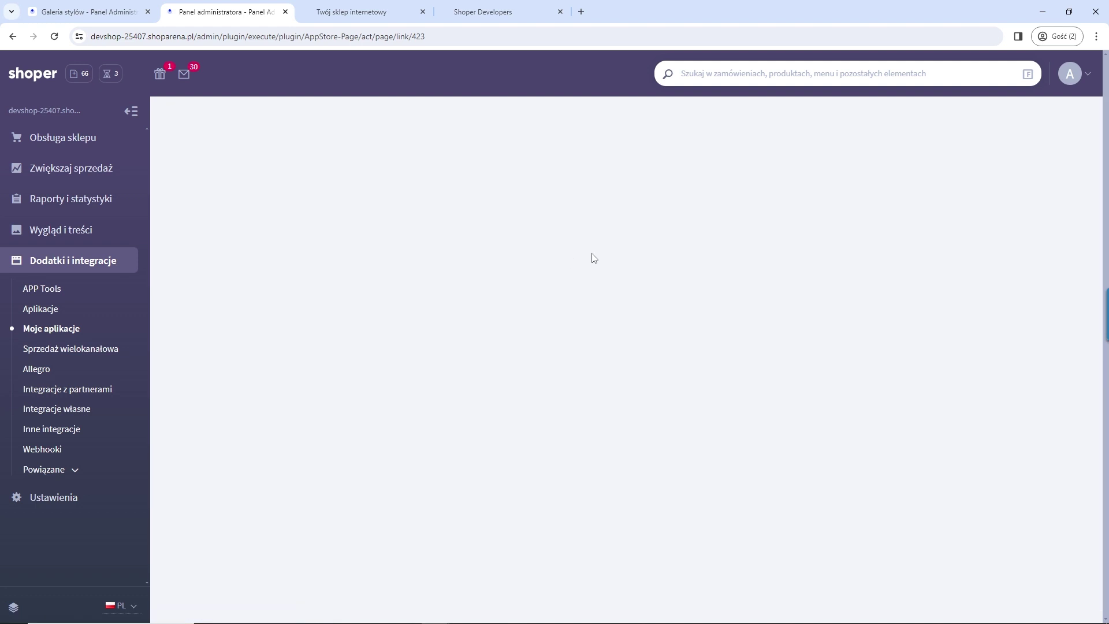
scroll(636, 375, down, 15)
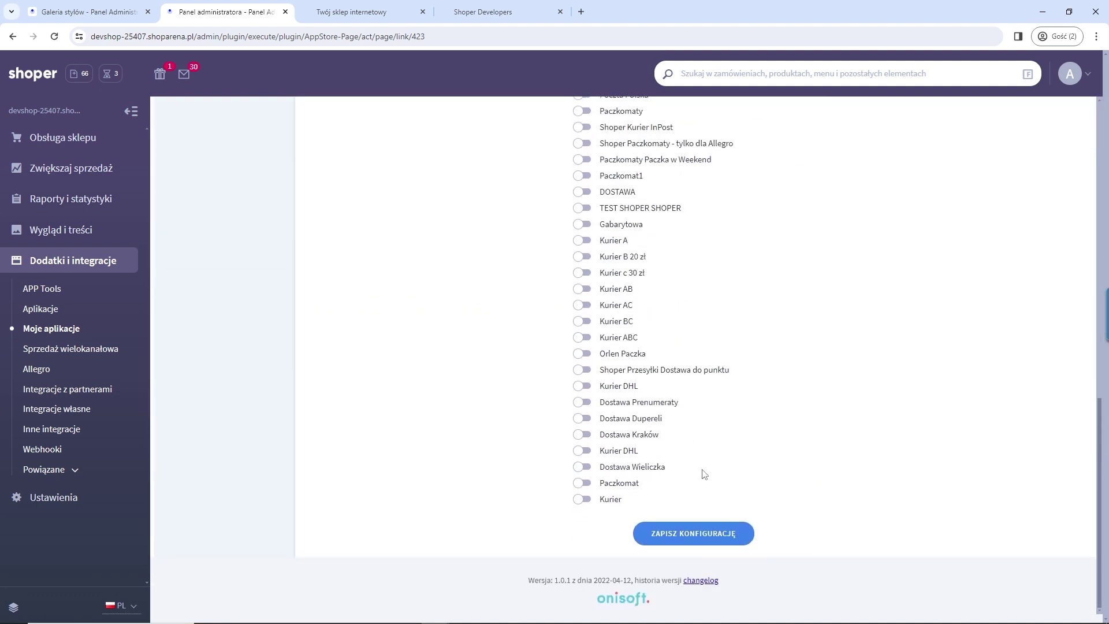
click(649, 533)
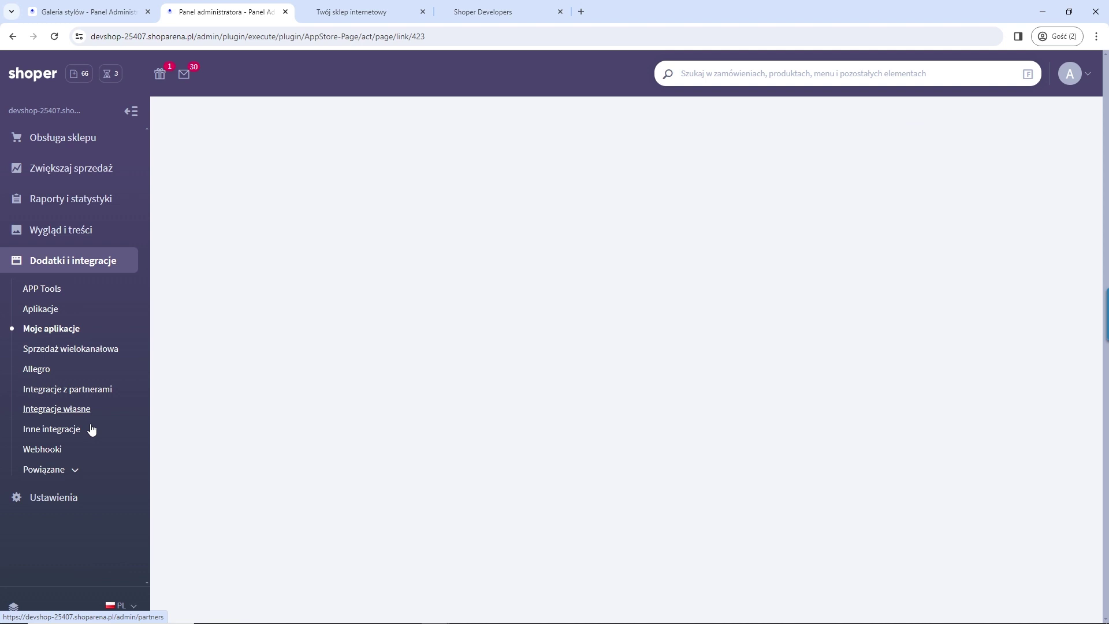
Step: Open the Zamówienia i koszyk settings under Ustawienia > Obsługa zamówień
click(54, 500)
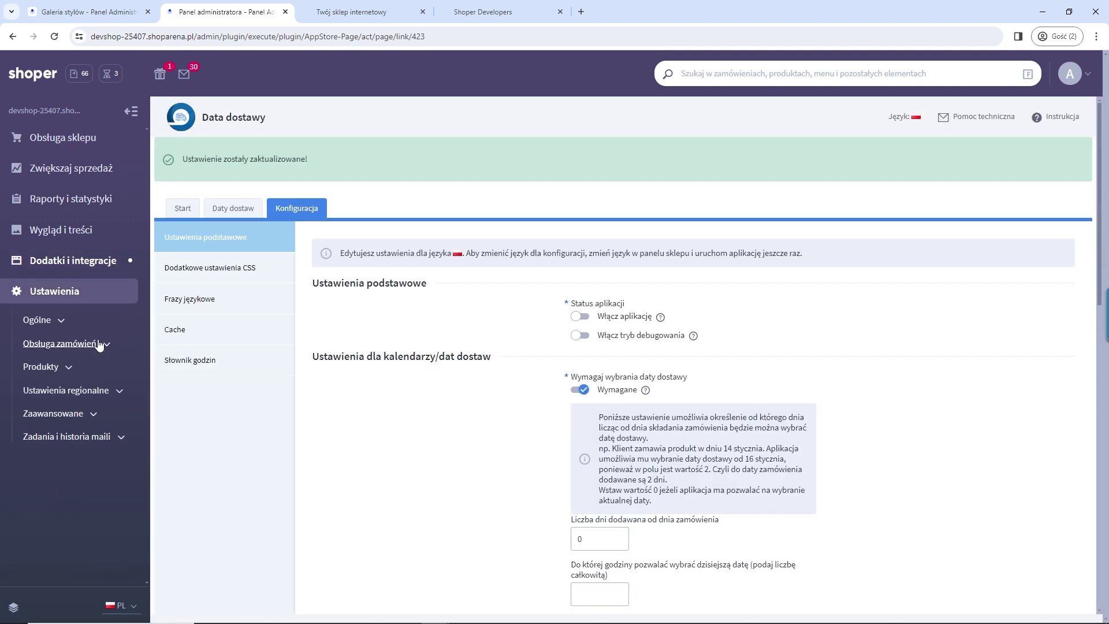
click(97, 344)
click(74, 369)
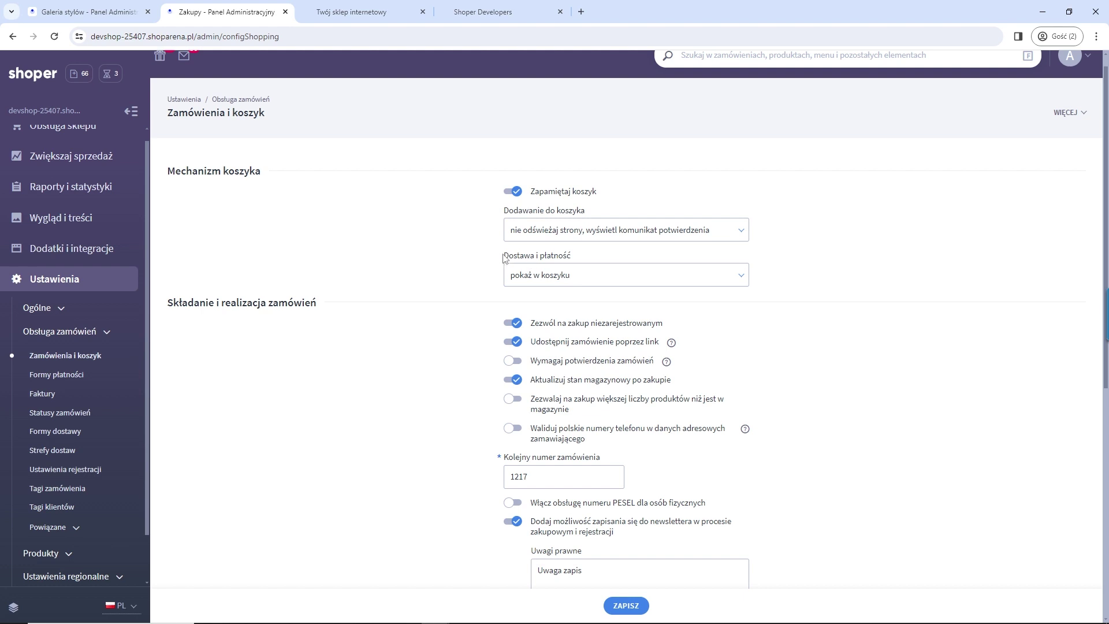
Step: Set Dostawa i płatność to 'pokaż jako dodatkowy krok w procesie zakupowym' and save
drag(504, 258, 572, 259)
click(540, 279)
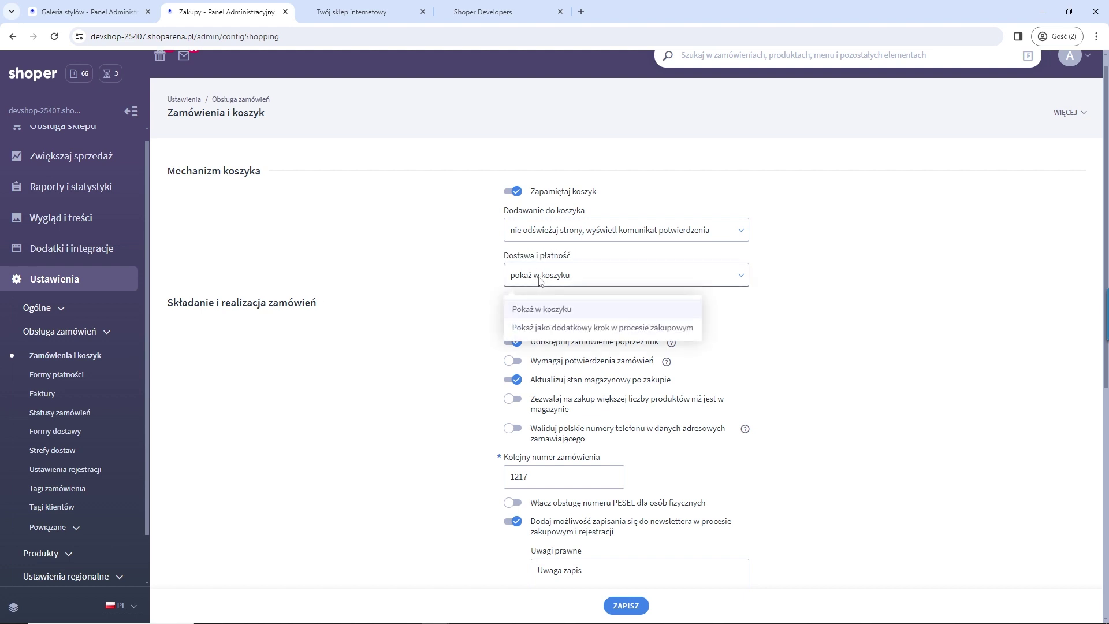
click(564, 328)
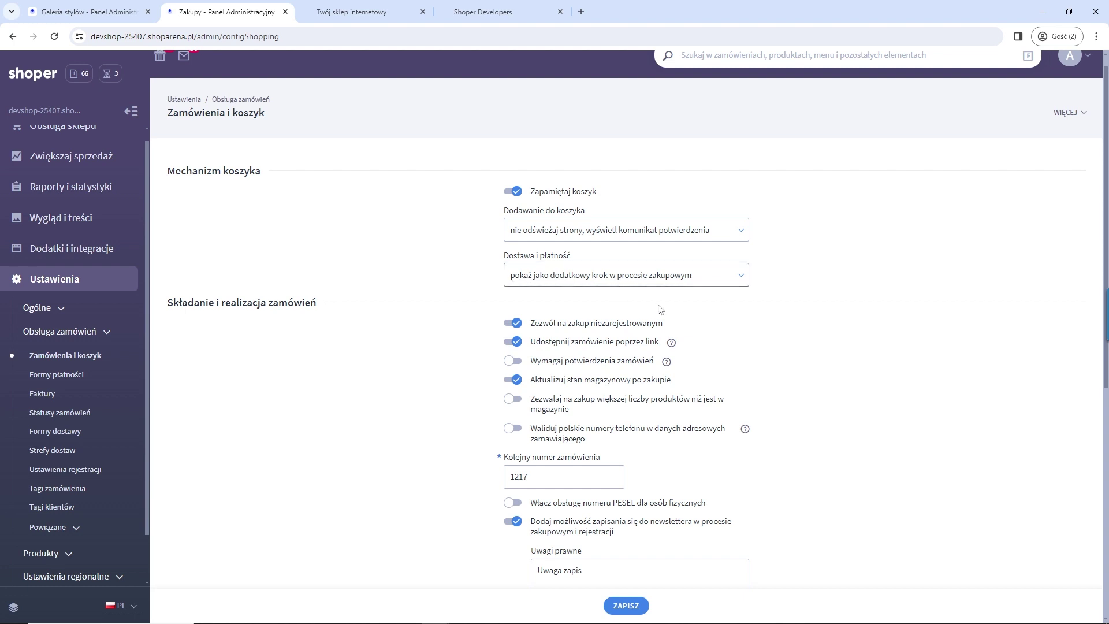
click(631, 608)
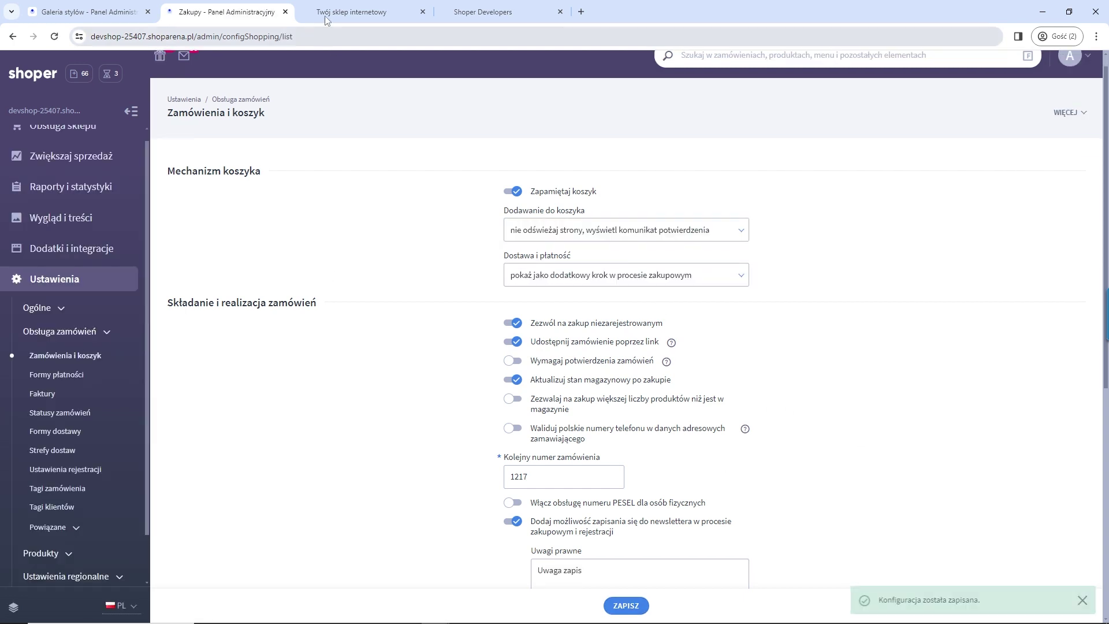
click(325, 16)
Step: Reload the basket and start checkout as a guest
click(55, 36)
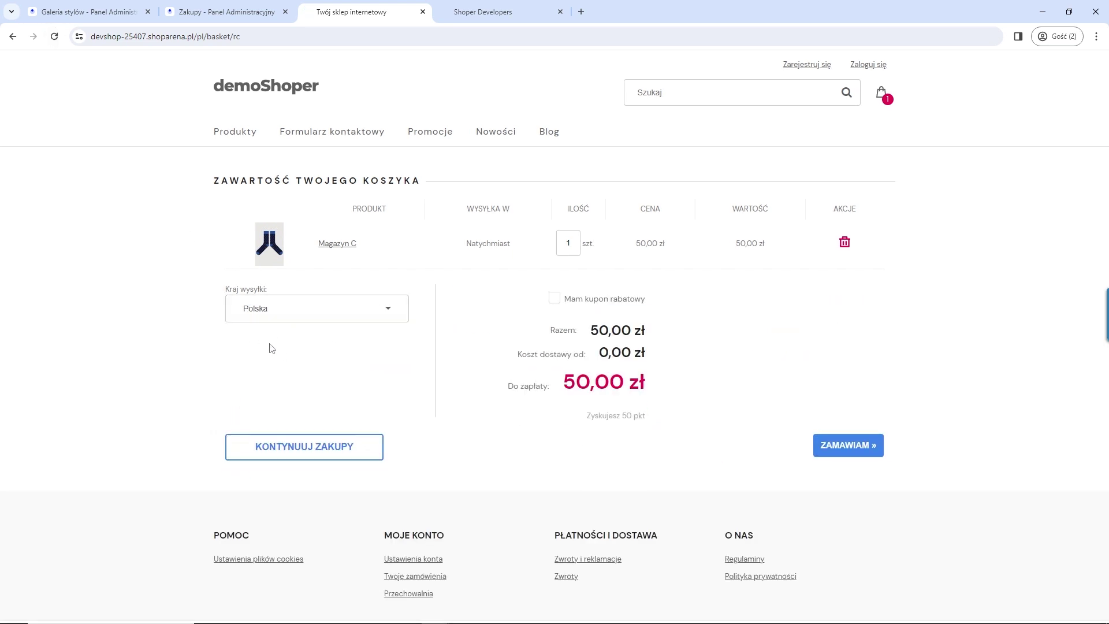
click(848, 450)
click(523, 407)
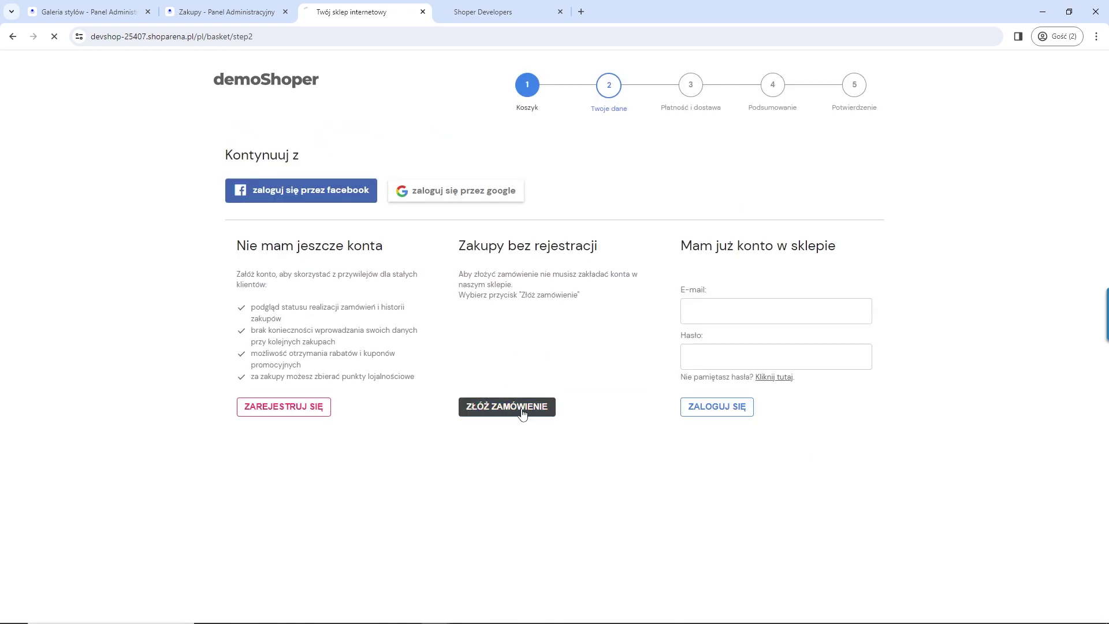
Step: Fill in the guest's e-mail, name, address details and accept the store's terms
click(347, 185)
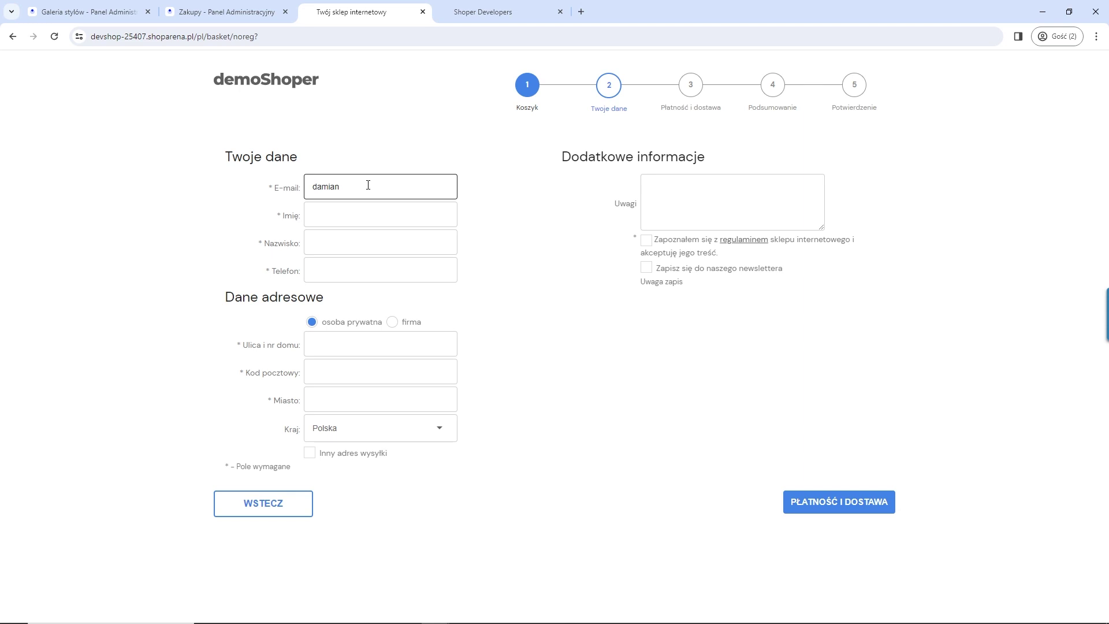
key(Tab)
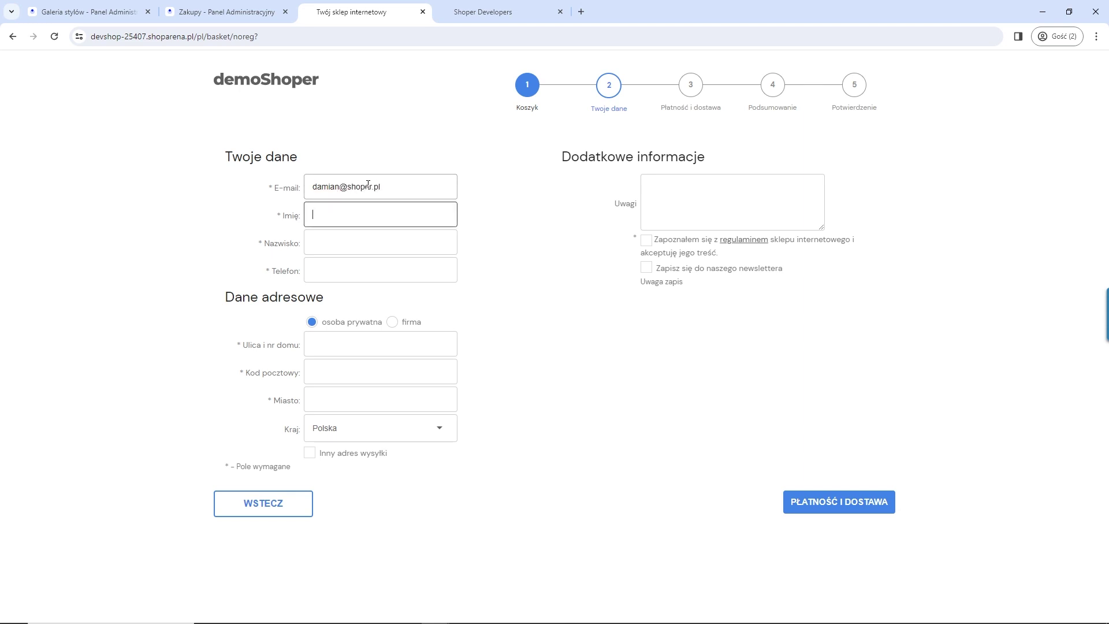
key(Tab)
key(Tab)
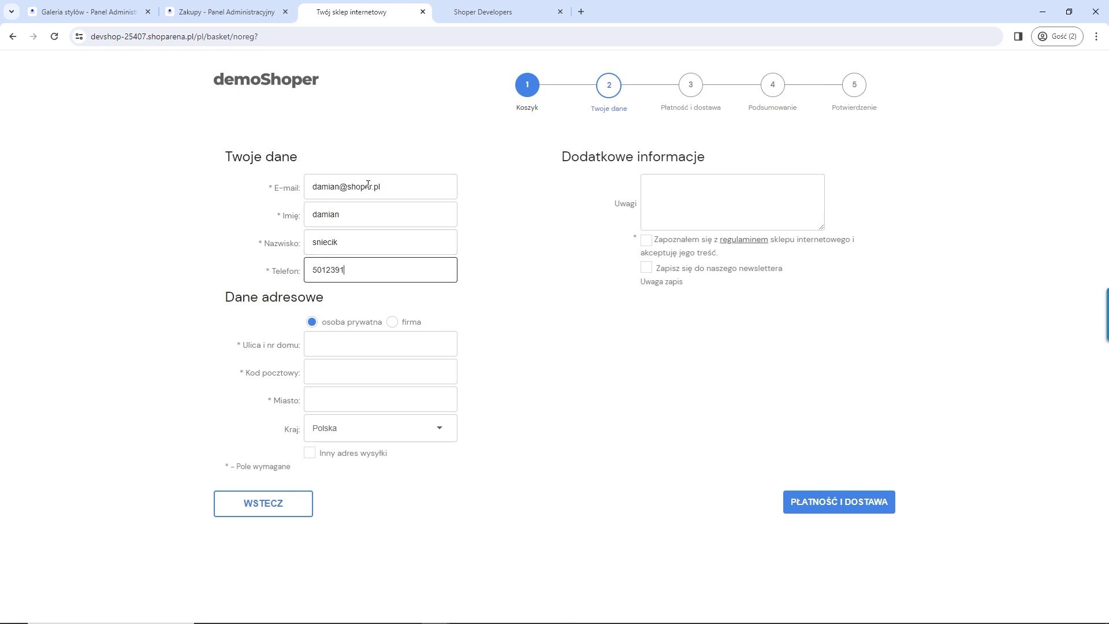
click(333, 343)
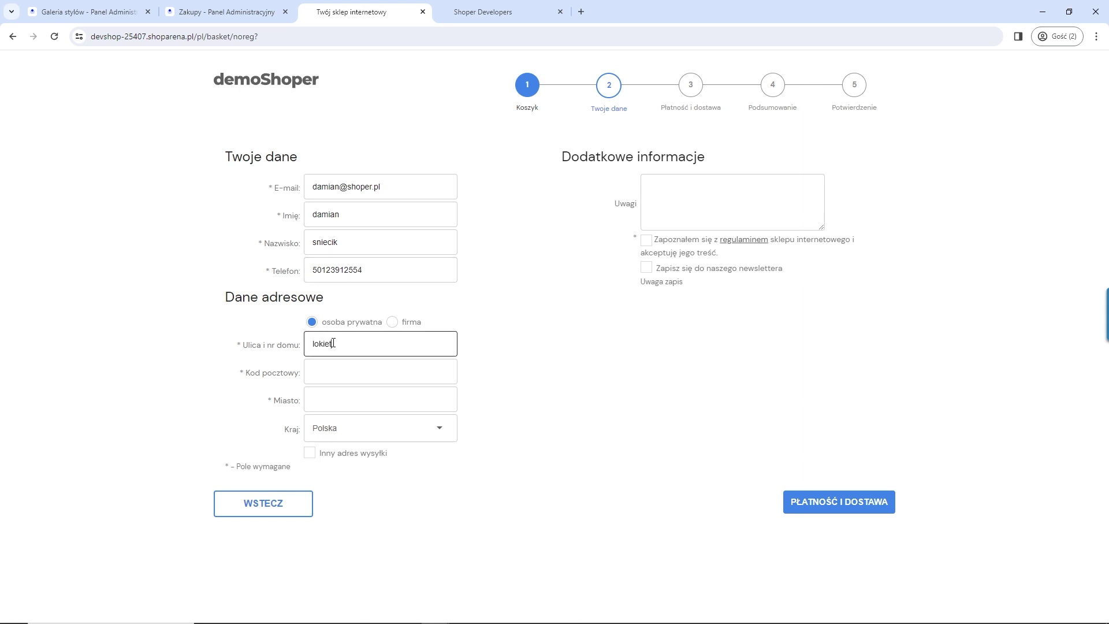
click(338, 379)
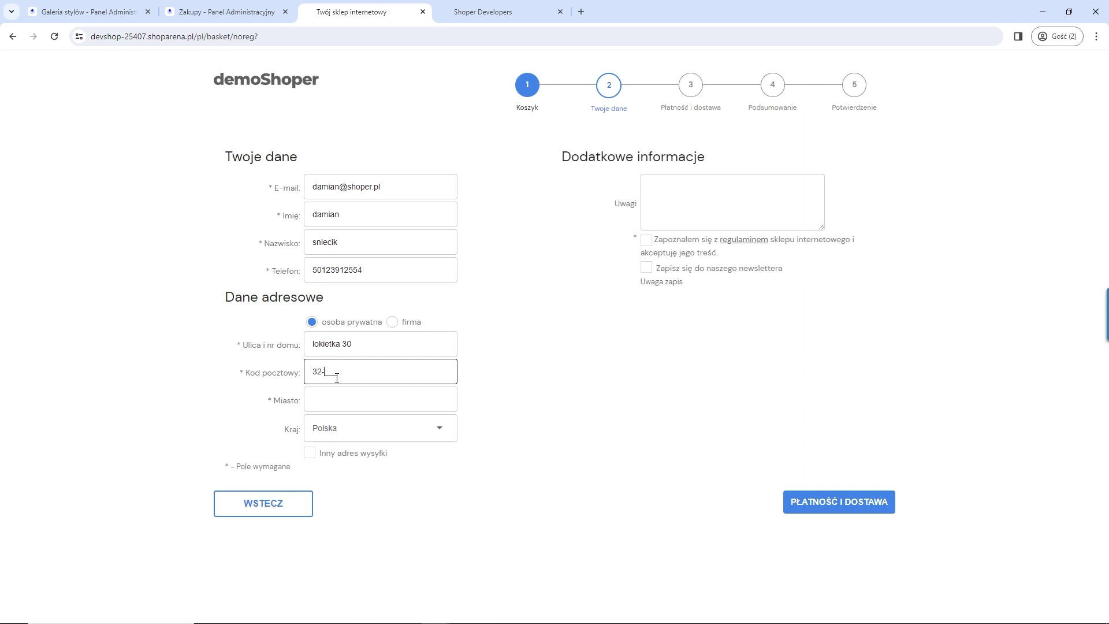
click(324, 402)
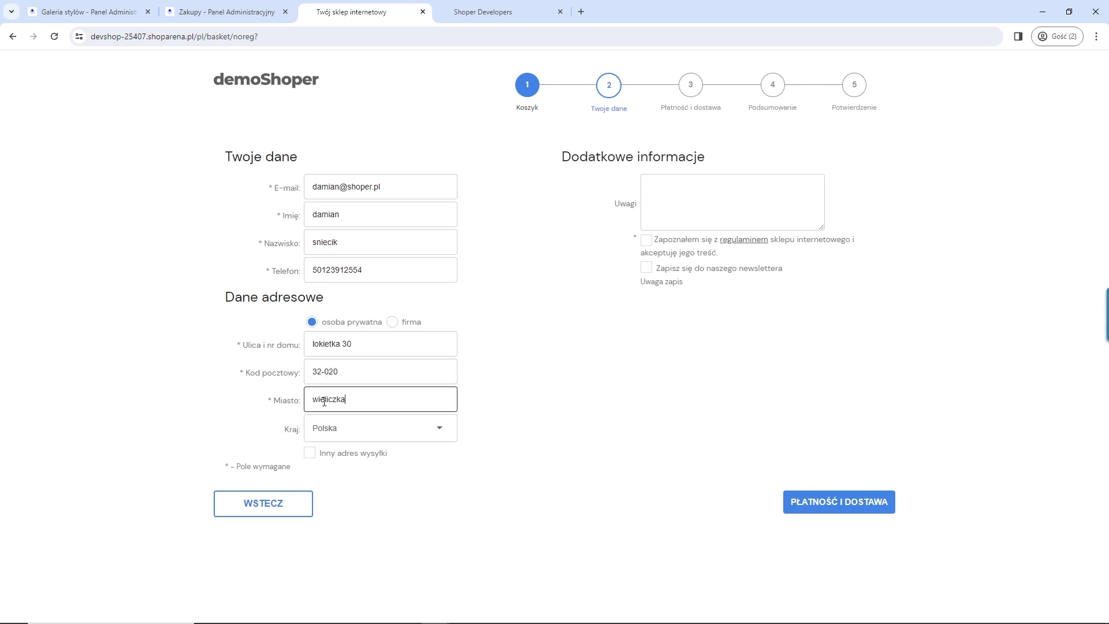
click(646, 241)
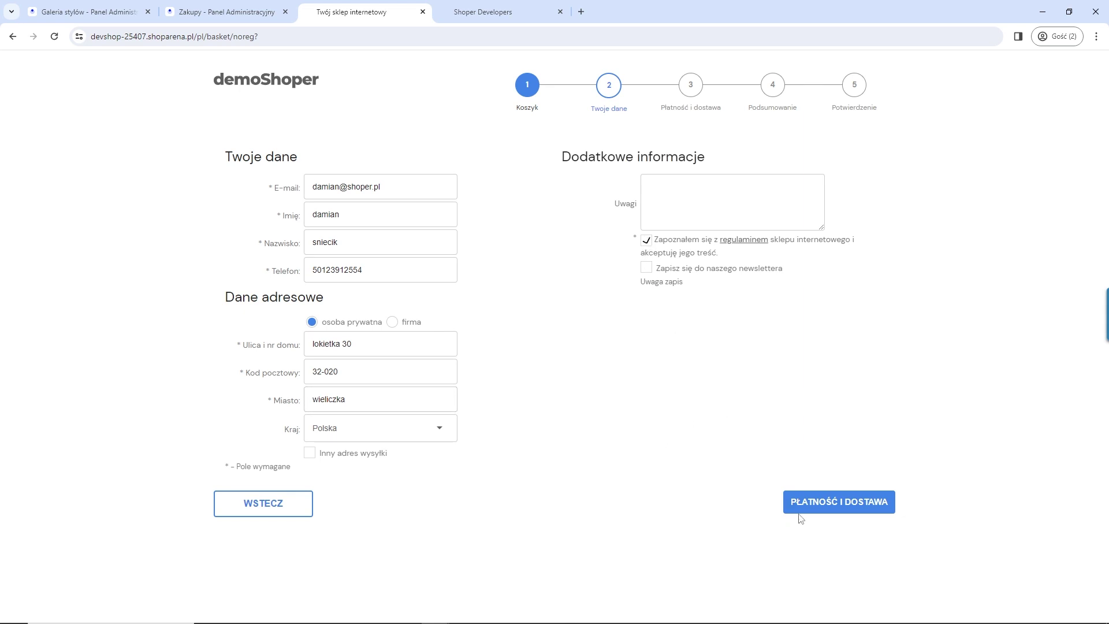
Step: Choose Dostawa Wieliczka for 25,00 zł on the delivery step, then go back to details
click(814, 502)
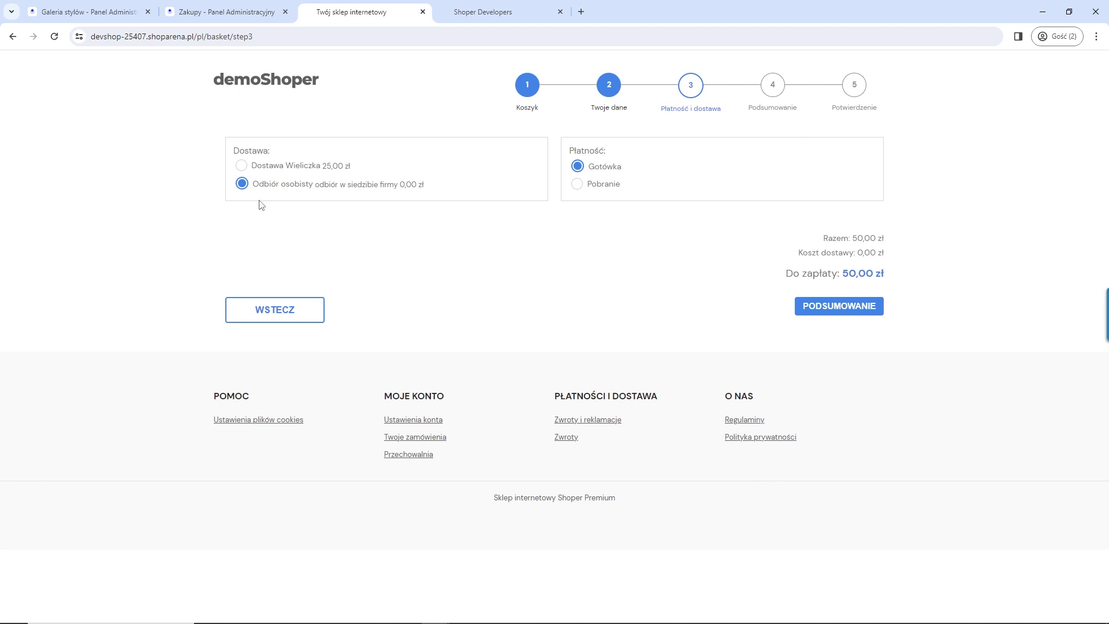
click(241, 167)
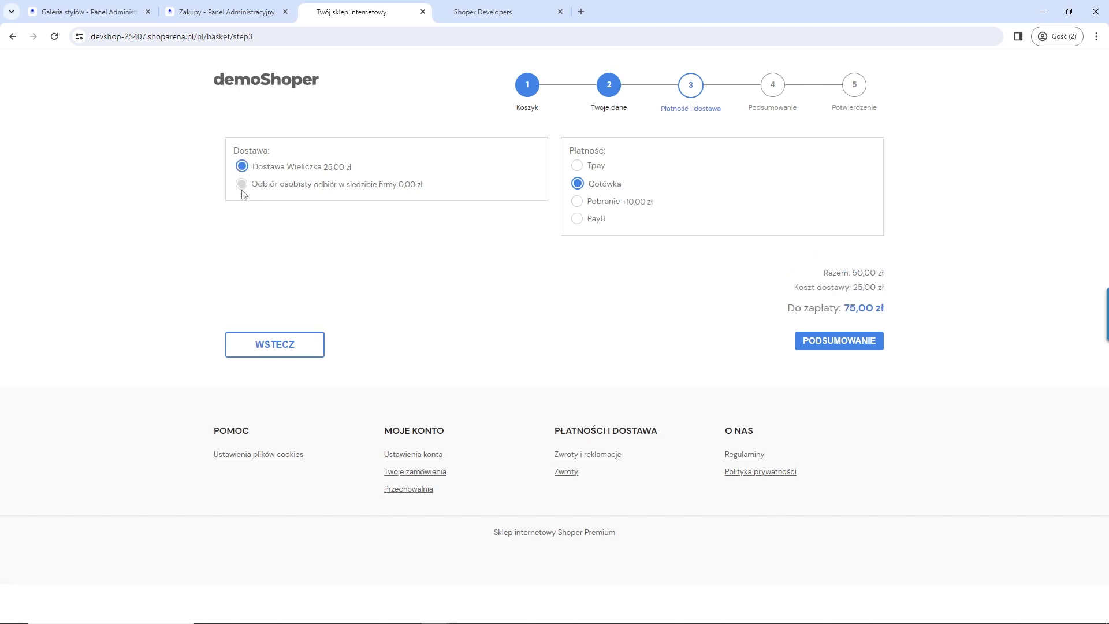
click(241, 183)
click(241, 171)
drag(367, 168, 254, 169)
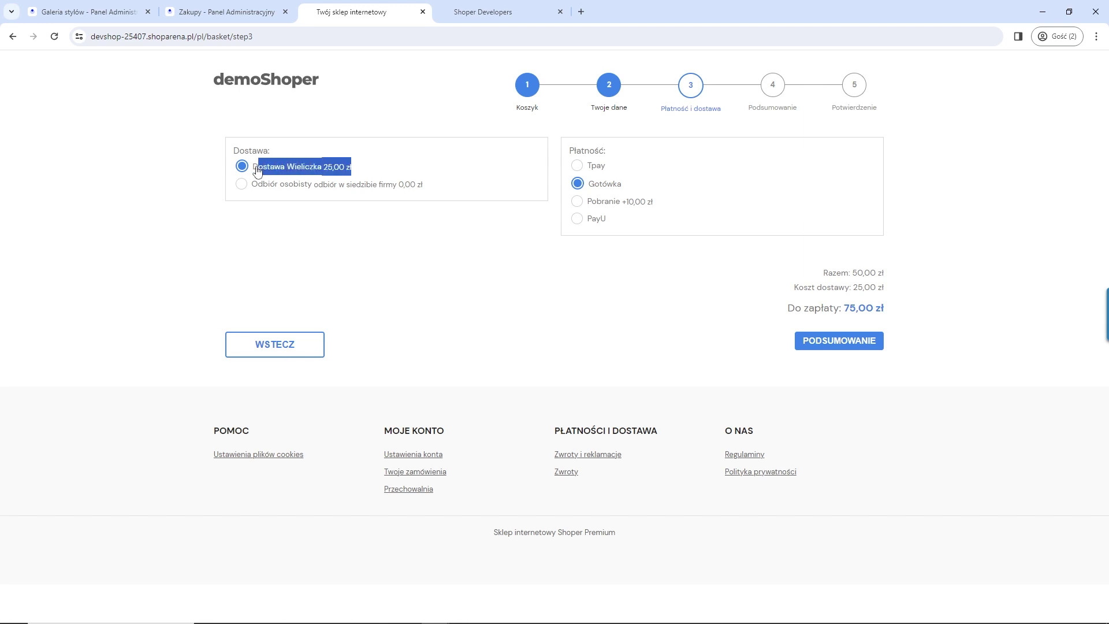
click(283, 347)
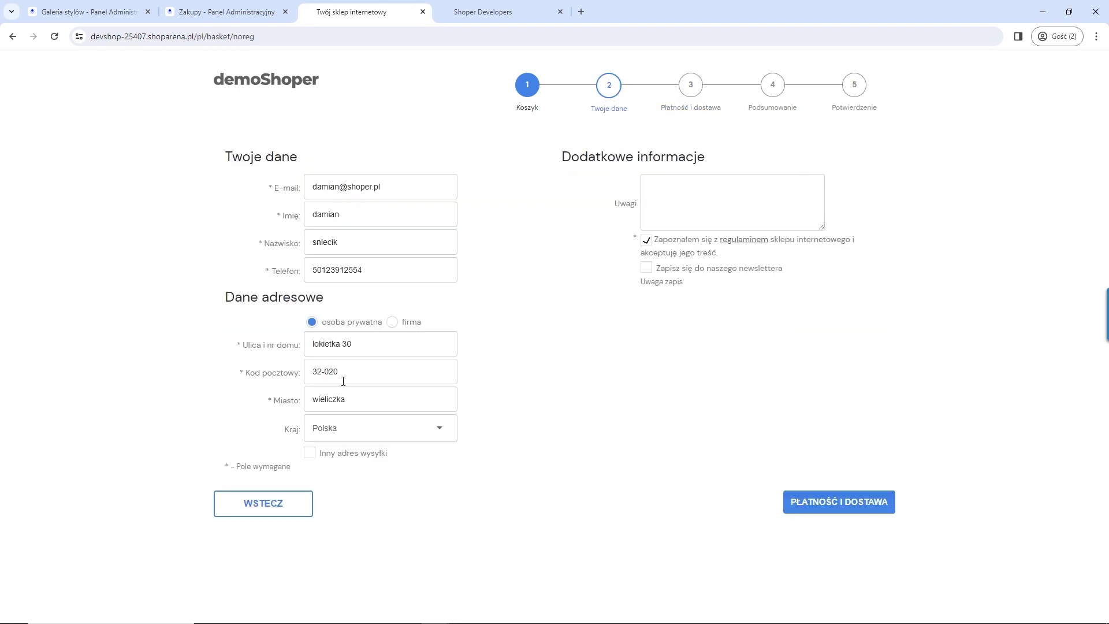
Step: Change the postcode's leading digits to 1 and confirm Dostawa Kraków appears for 30,00 zł
triple_click(349, 370)
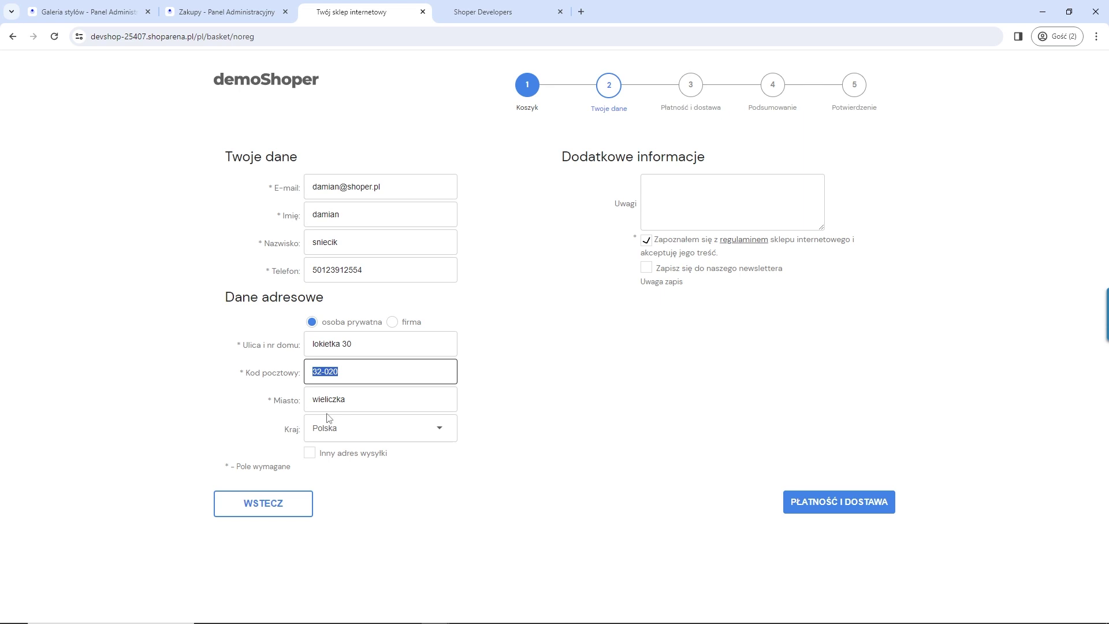
click(343, 374)
drag(336, 373, 316, 373)
text(1)
click(827, 508)
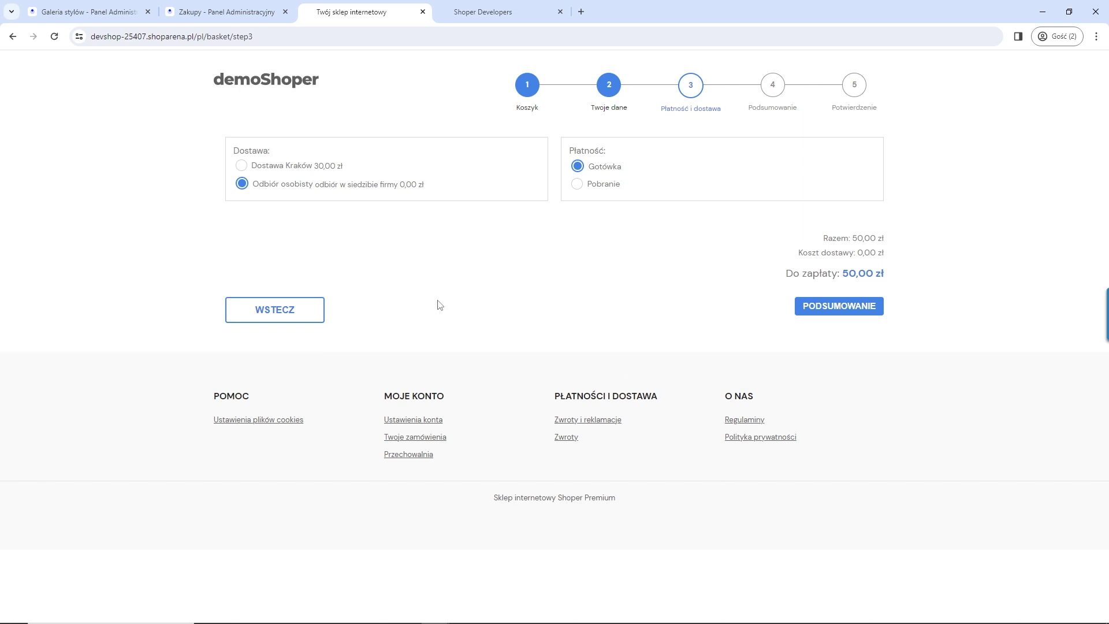
drag(345, 167, 253, 167)
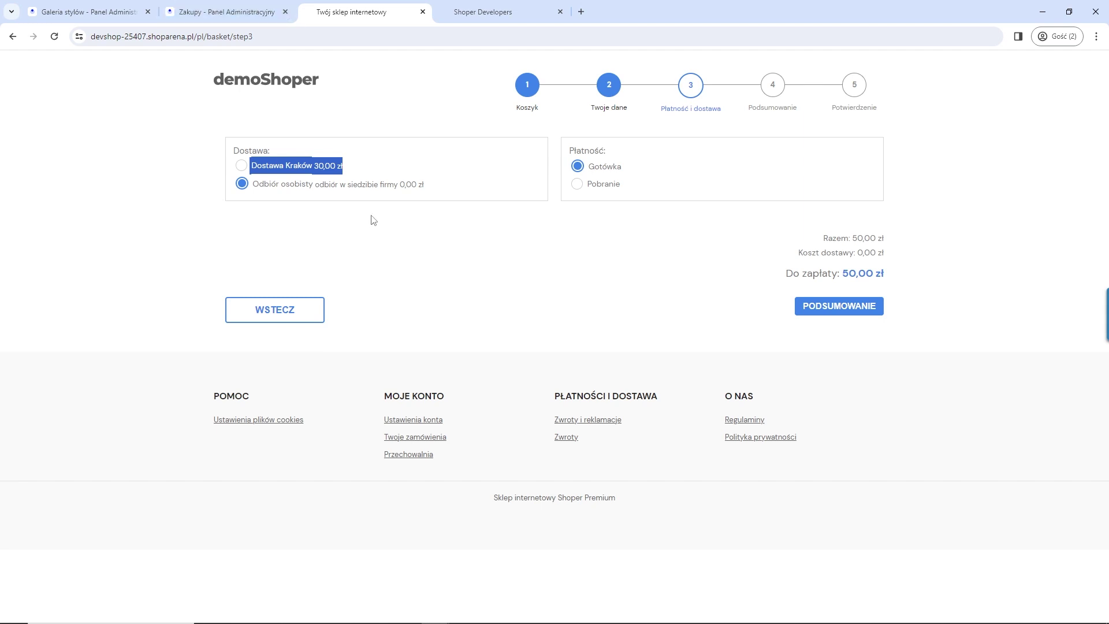
Step: Search the admin panel for 'powiad'
click(230, 18)
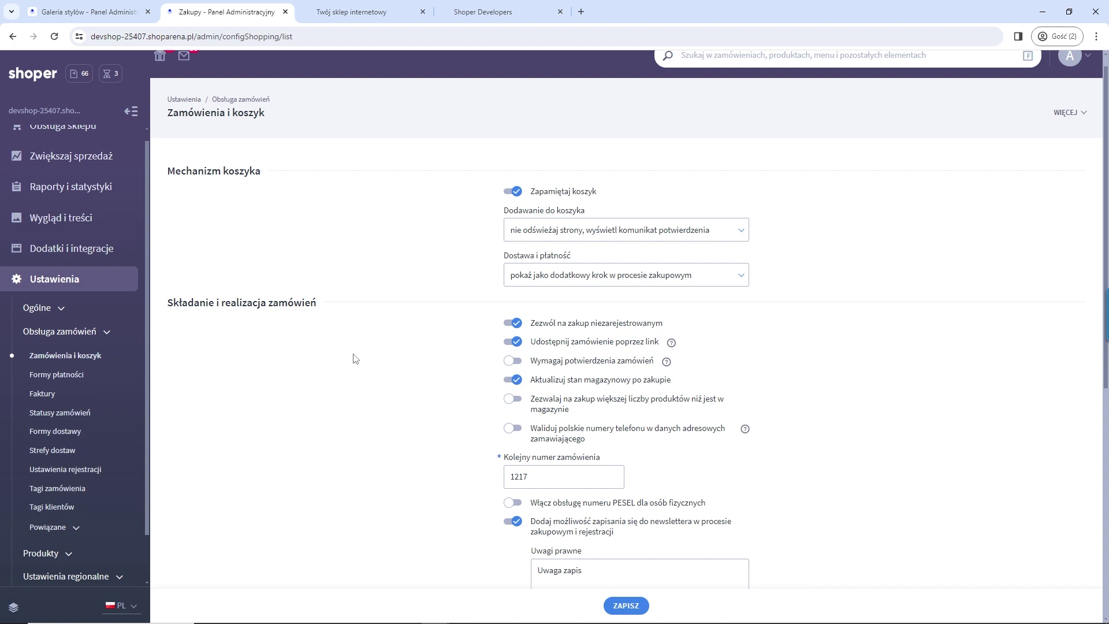
scroll(670, 197, up, 1)
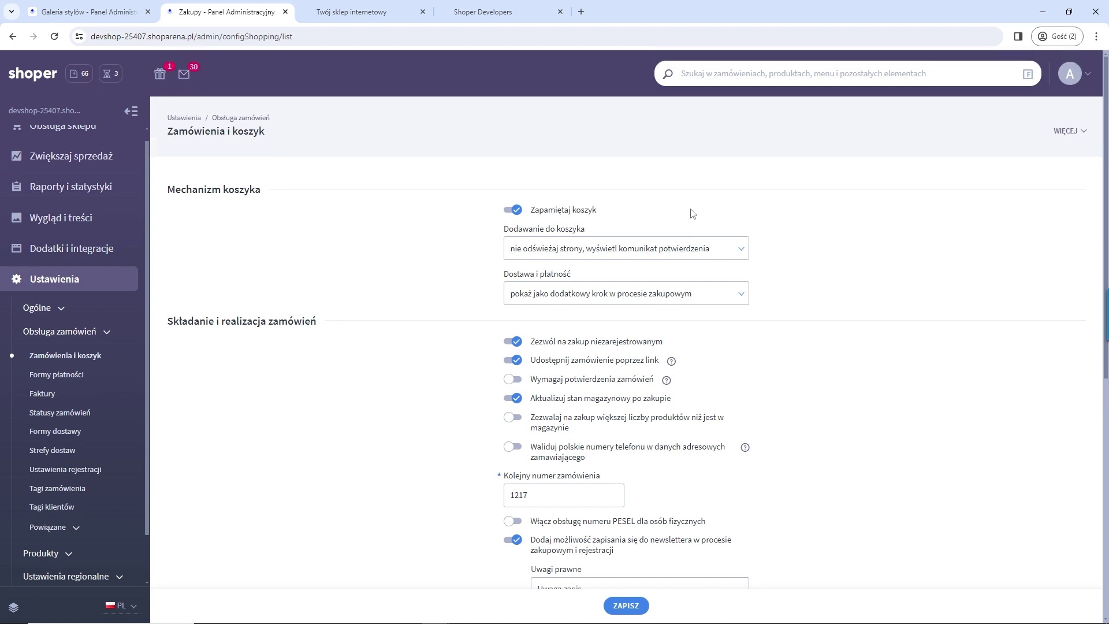
click(695, 76)
text(powiad)
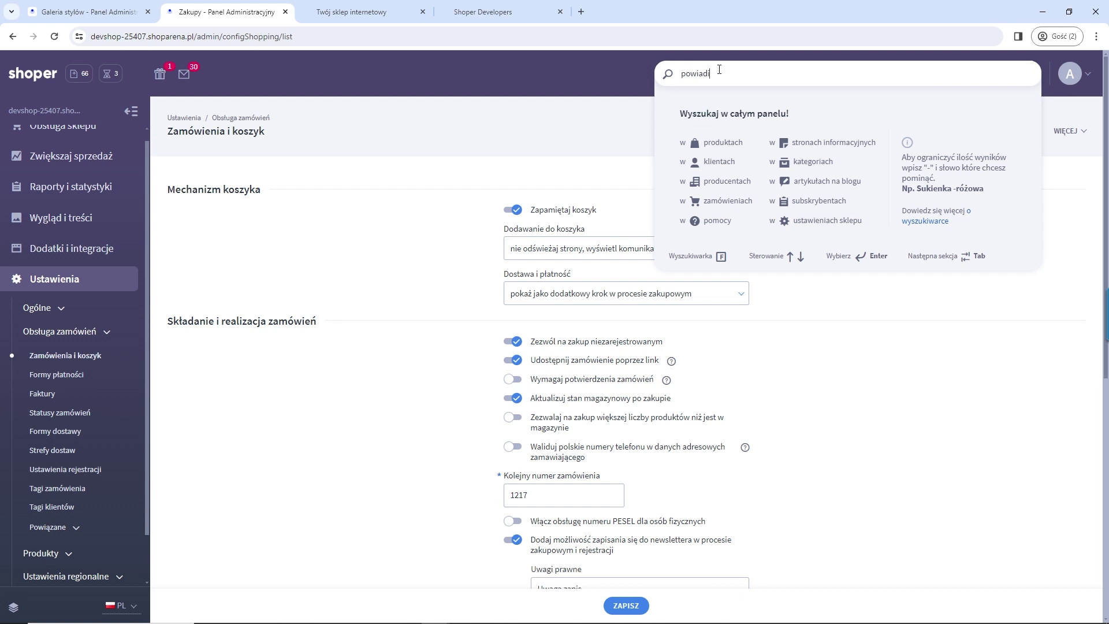
text(i)
key(BackSpace)
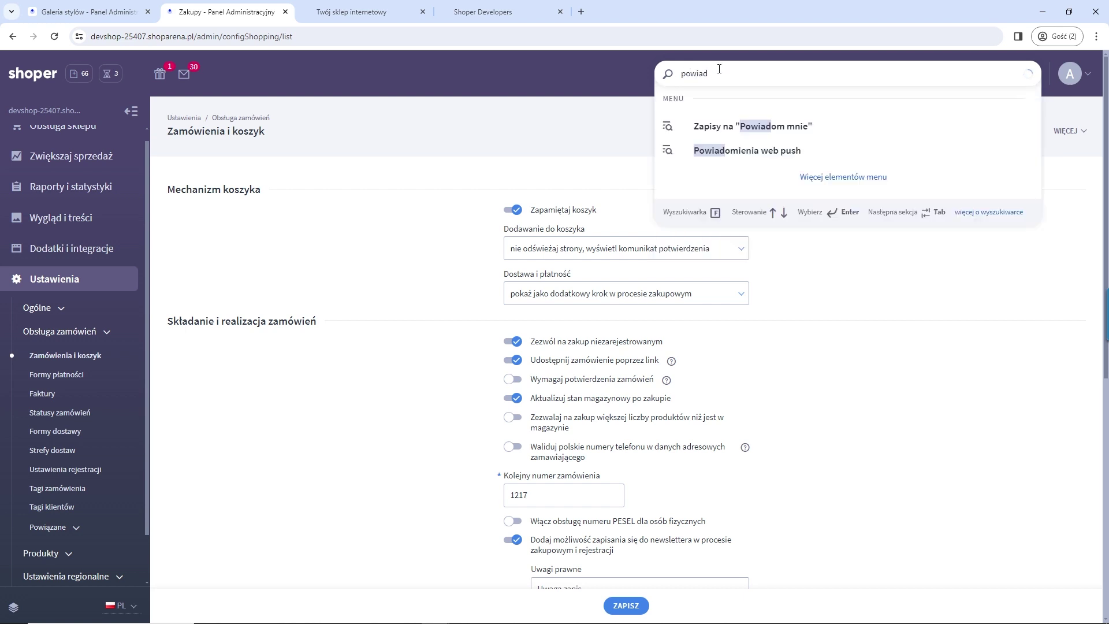
Step: Open the 'Powiadomienie o dostępności' and 'Aplikacje' help articles in new tabs
click(738, 151)
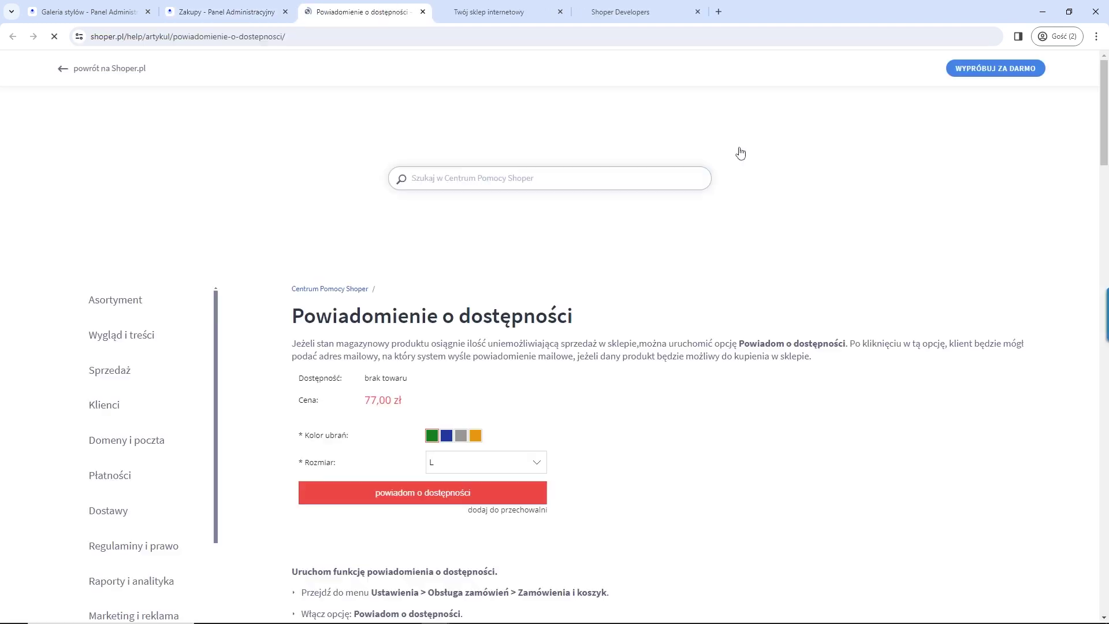
click(230, 14)
click(772, 199)
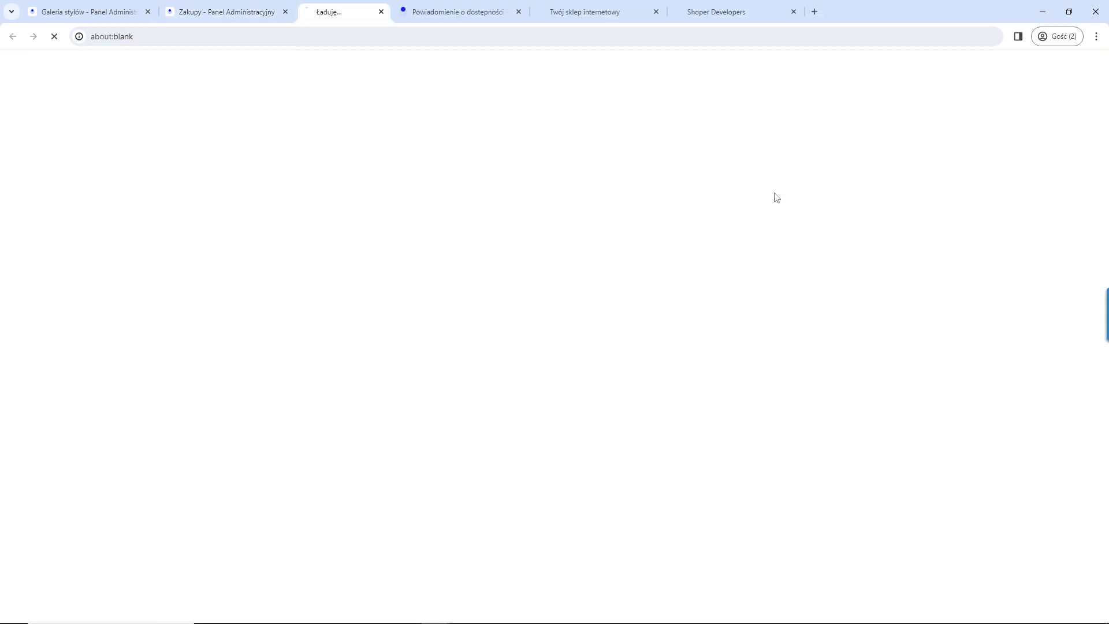
click(229, 13)
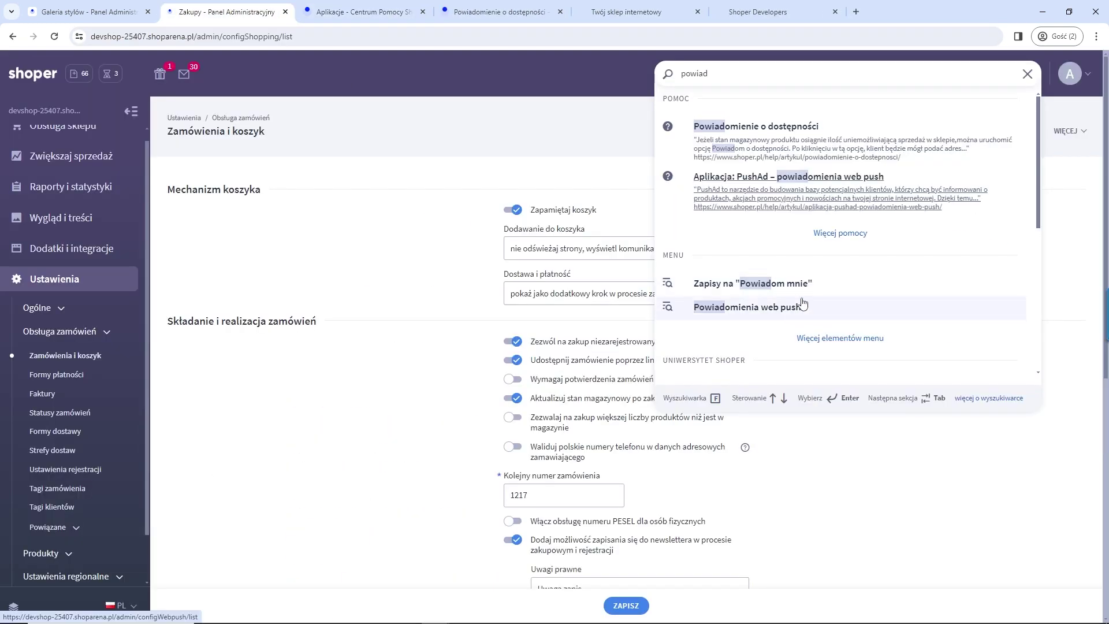
Step: Review the Powiadomienia web push settings, then expand Dodatki i integracje
click(805, 307)
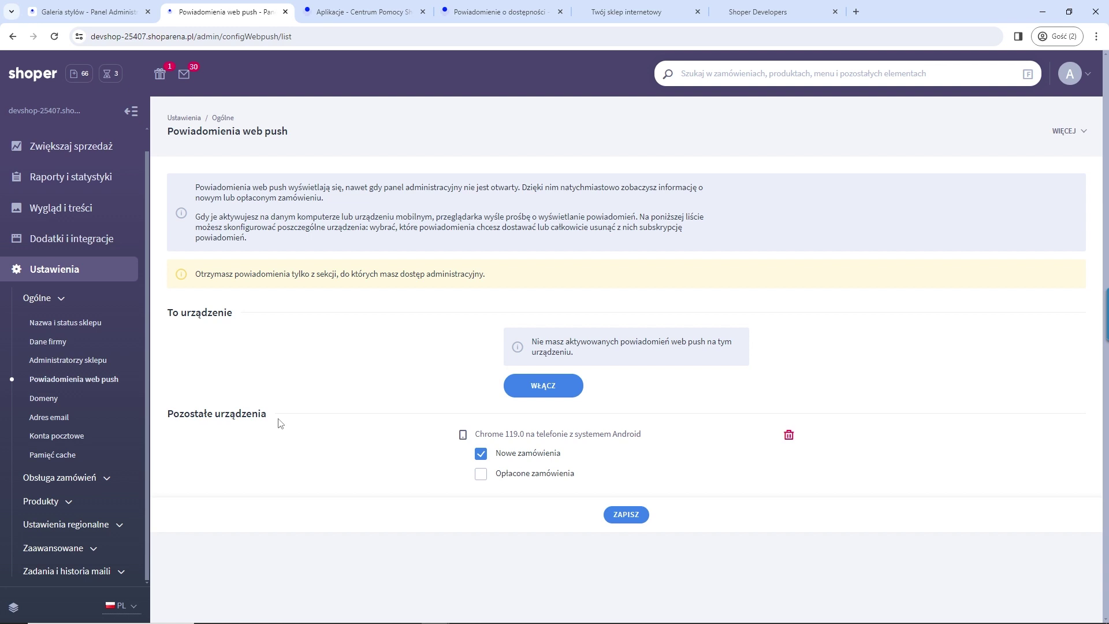
click(56, 237)
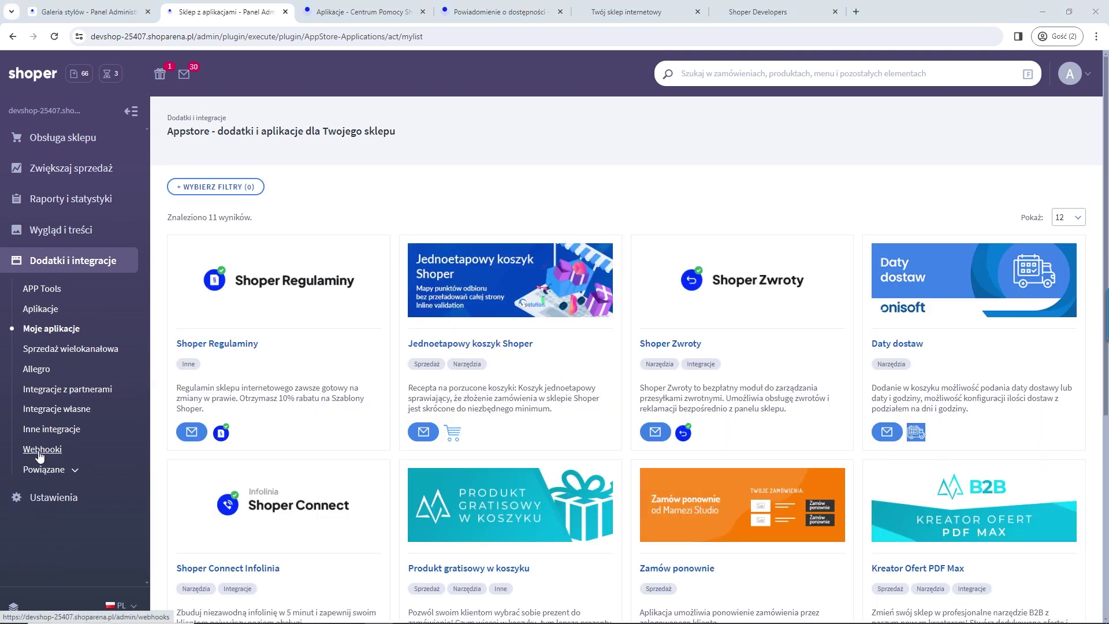
Step: Set Dostawa i płatność to 'pokaż w koszyku' in Zamówienia i koszyk, save, then open Formy dostawy
click(52, 497)
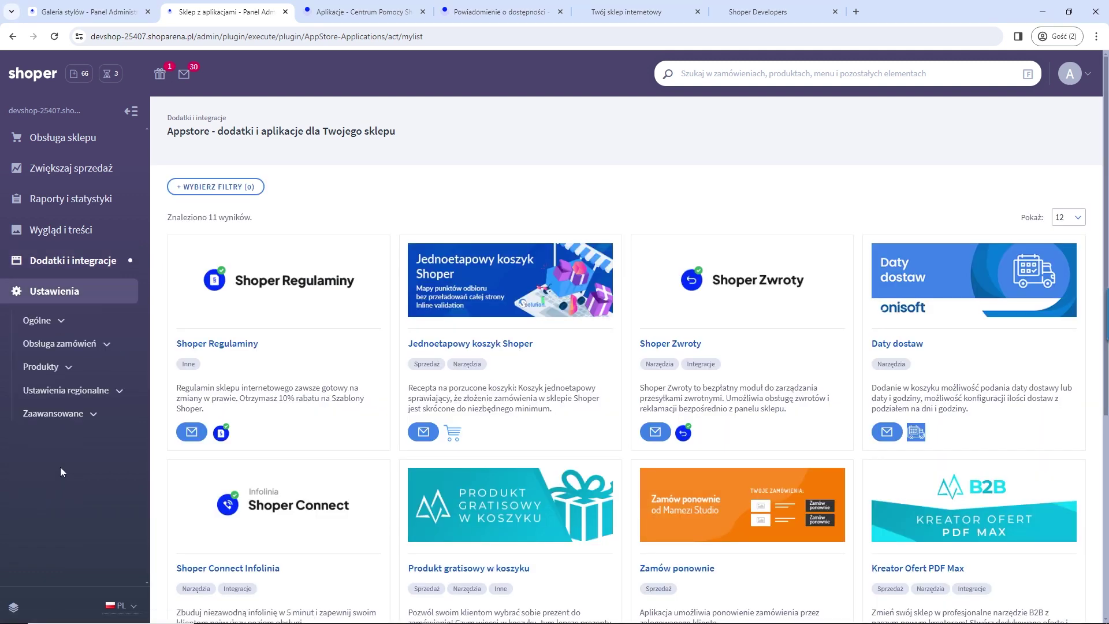
click(96, 344)
click(79, 370)
click(595, 275)
click(594, 309)
scroll(601, 358, down, 2)
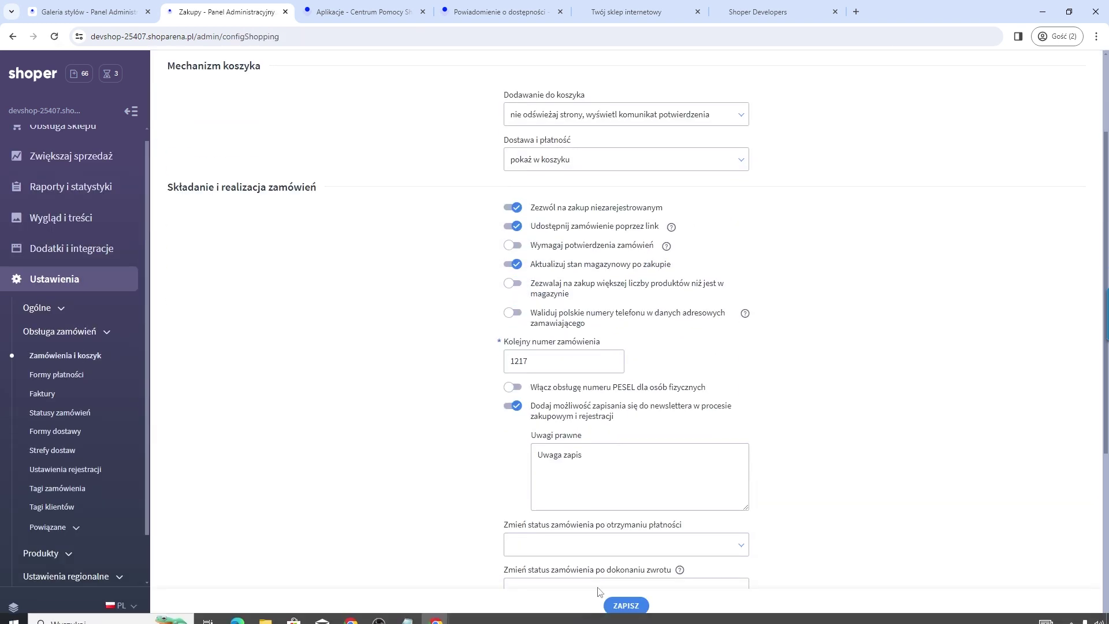
click(629, 605)
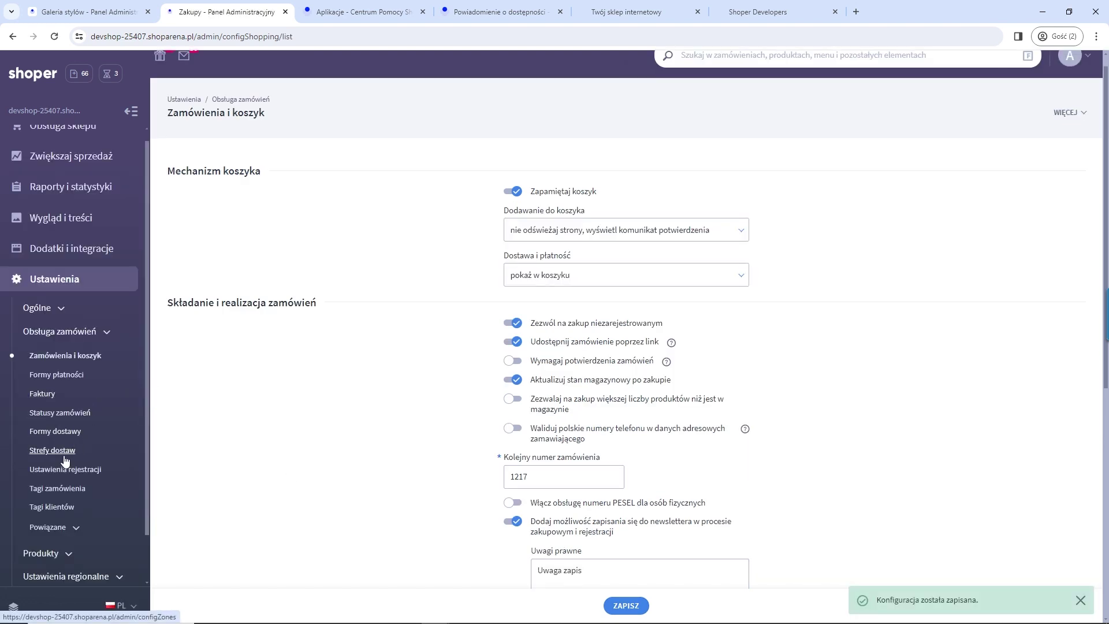
click(55, 431)
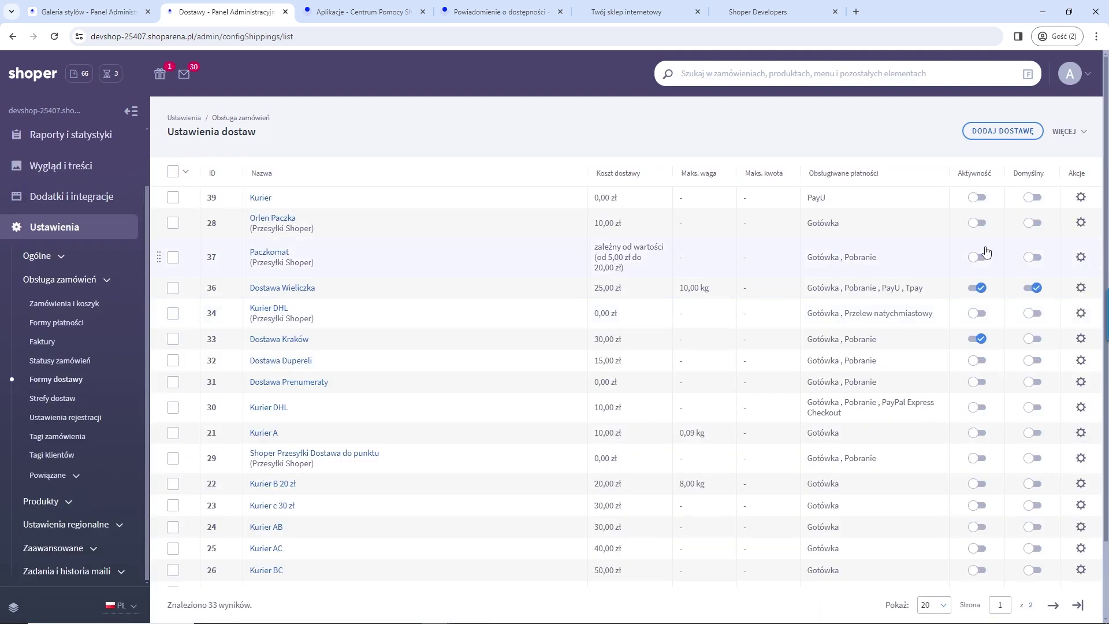
Step: Switch on Orlen Paczka, Paczkomat and Kurier DHL, then go to the installed apps list
click(976, 223)
click(978, 257)
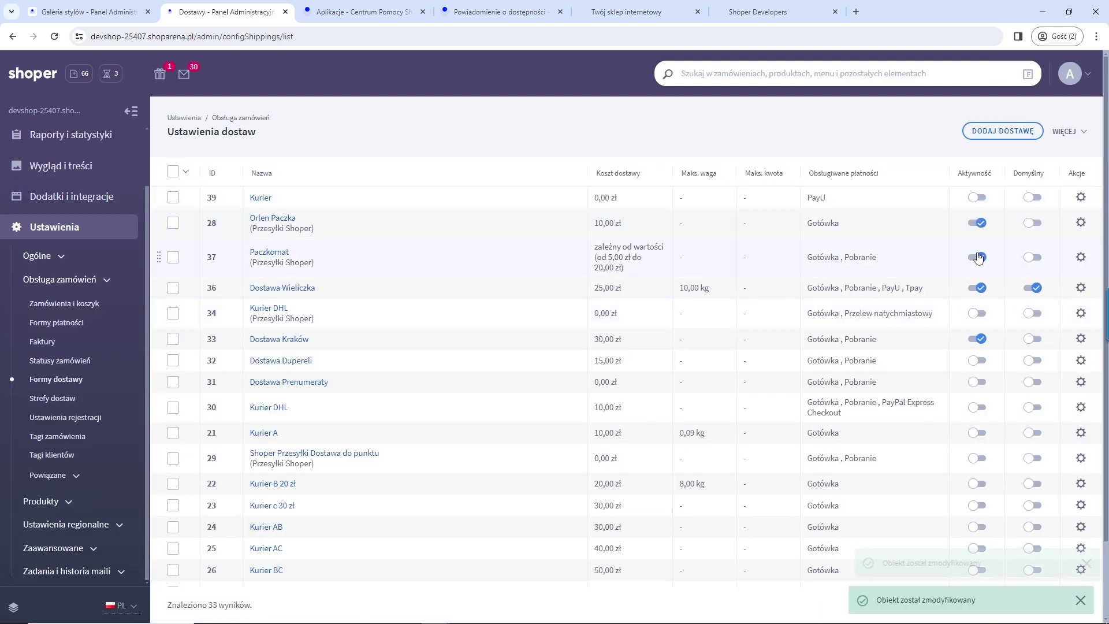
click(977, 313)
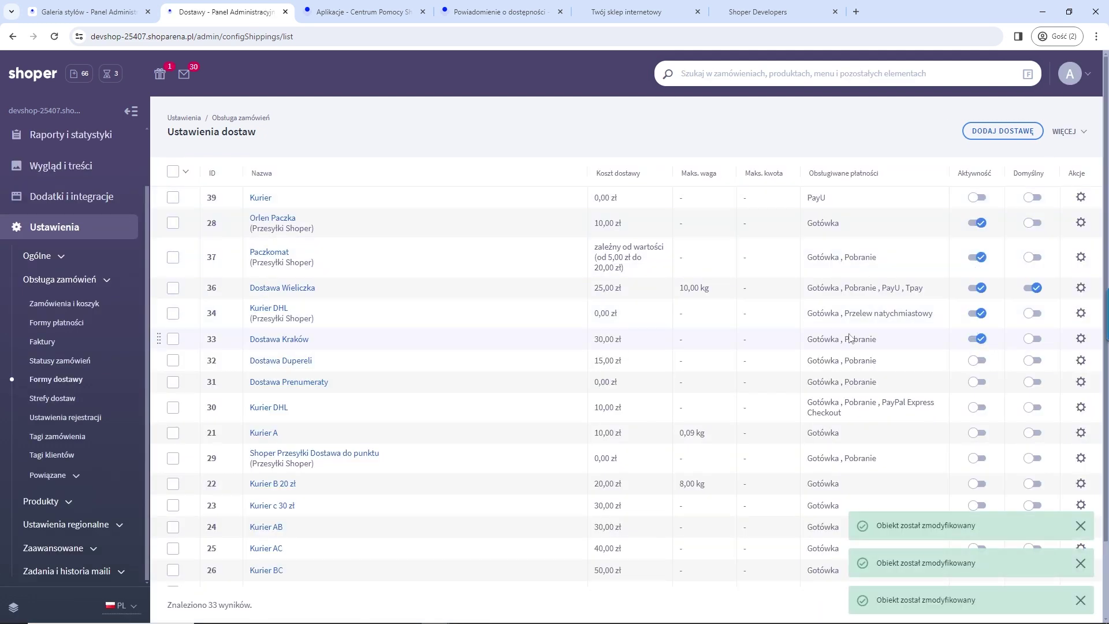
click(58, 199)
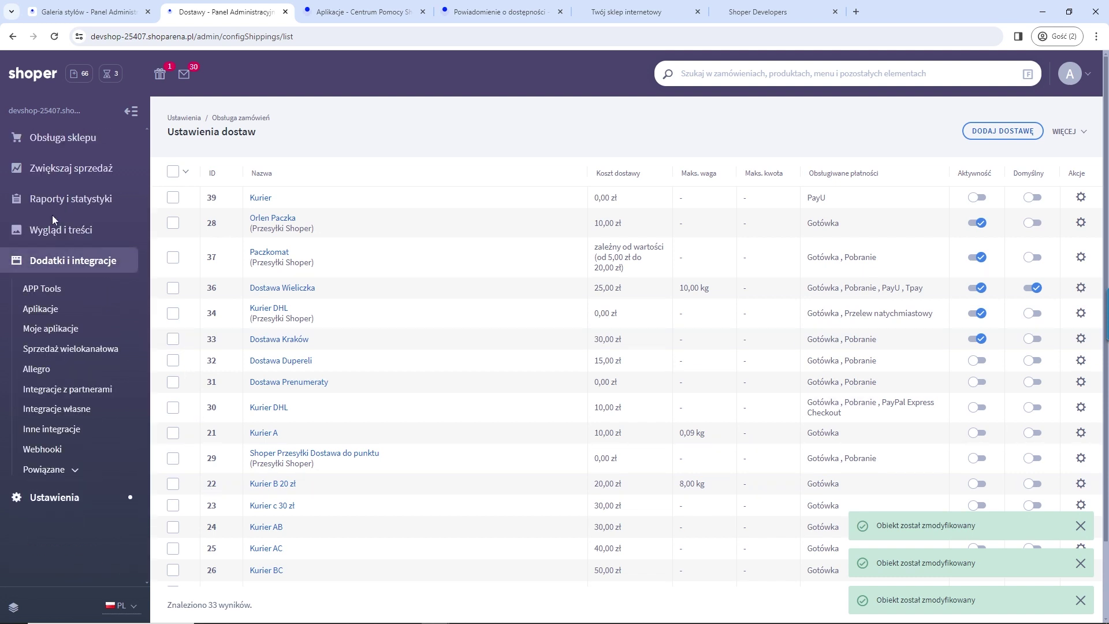
click(46, 329)
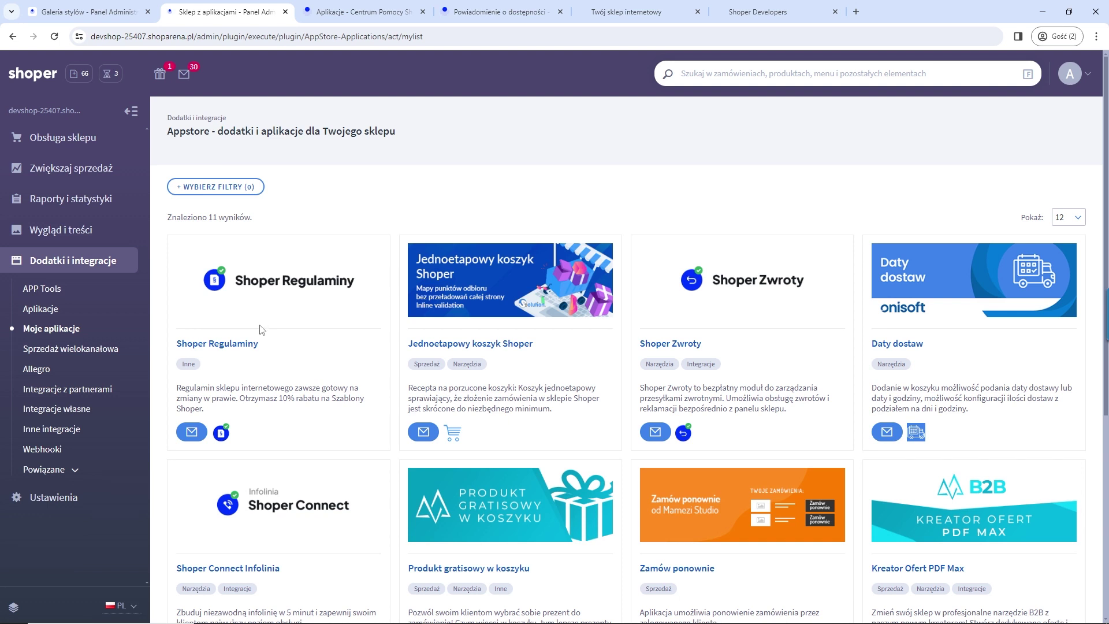
Step: Turn on 'Włącz moduł' in the Zamów ponownie app settings and save the changes
click(693, 494)
click(806, 187)
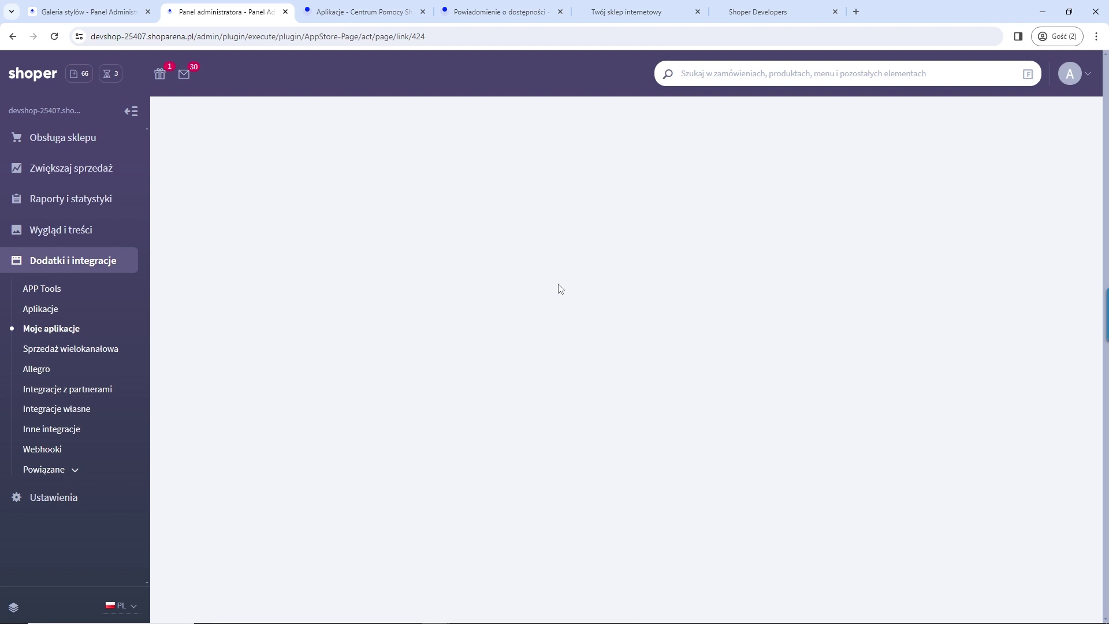
click(680, 207)
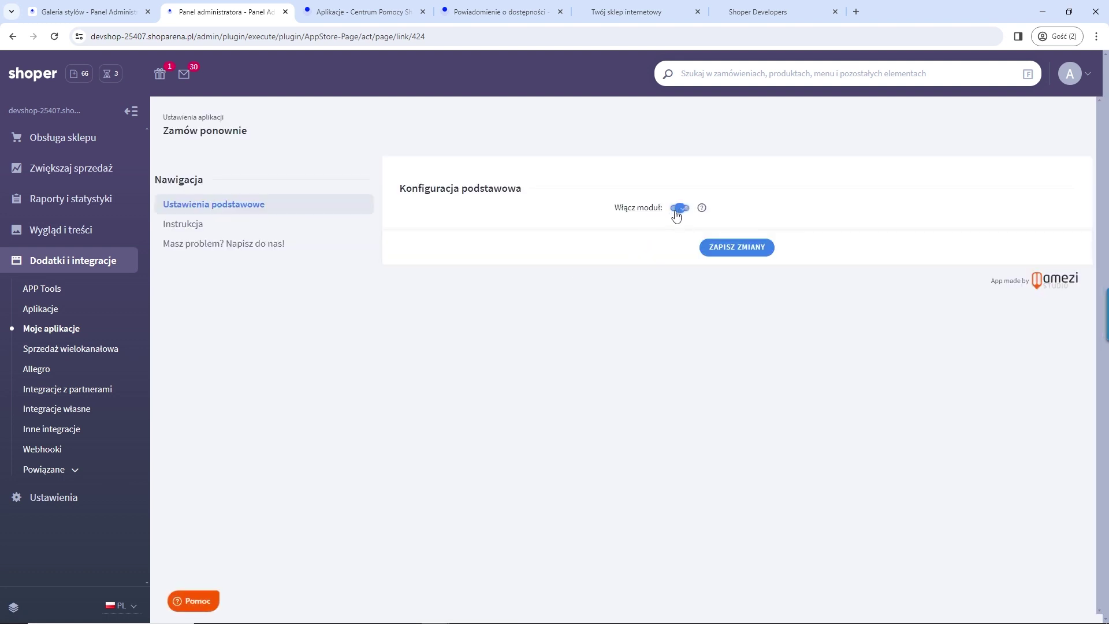
click(736, 248)
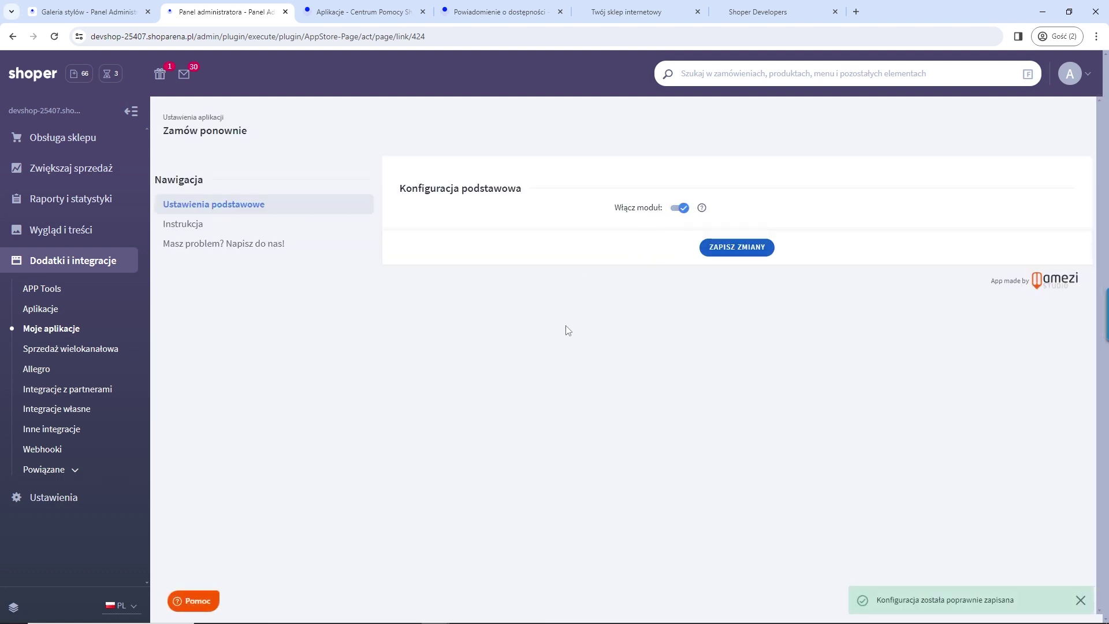
Step: Close the Aplikacje help, availability notification help and Shoper Developers tabs
click(367, 11)
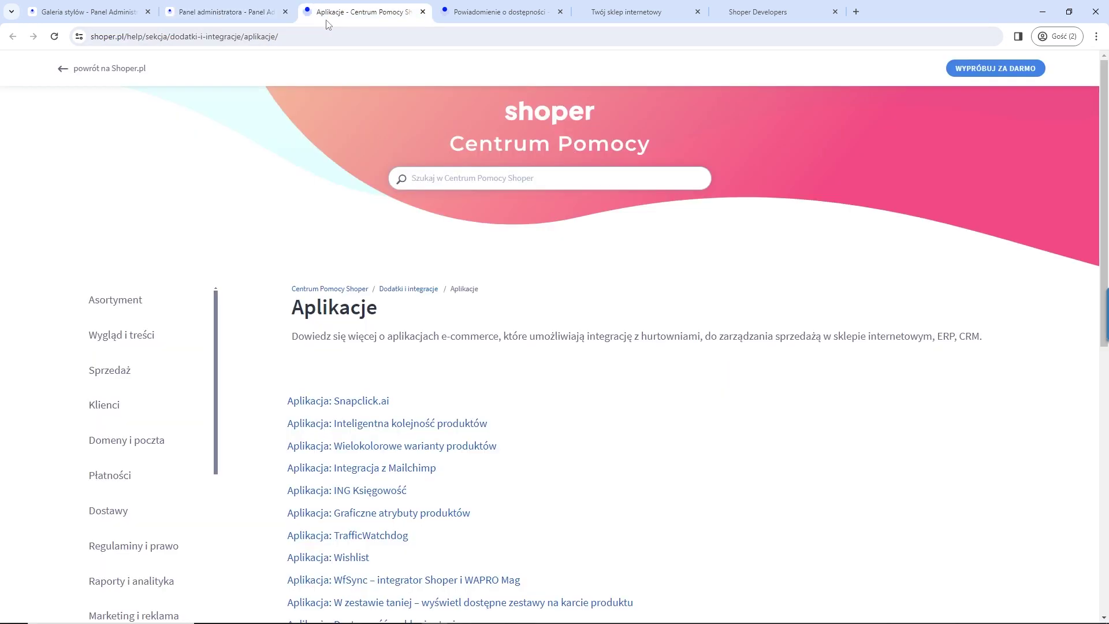
click(423, 12)
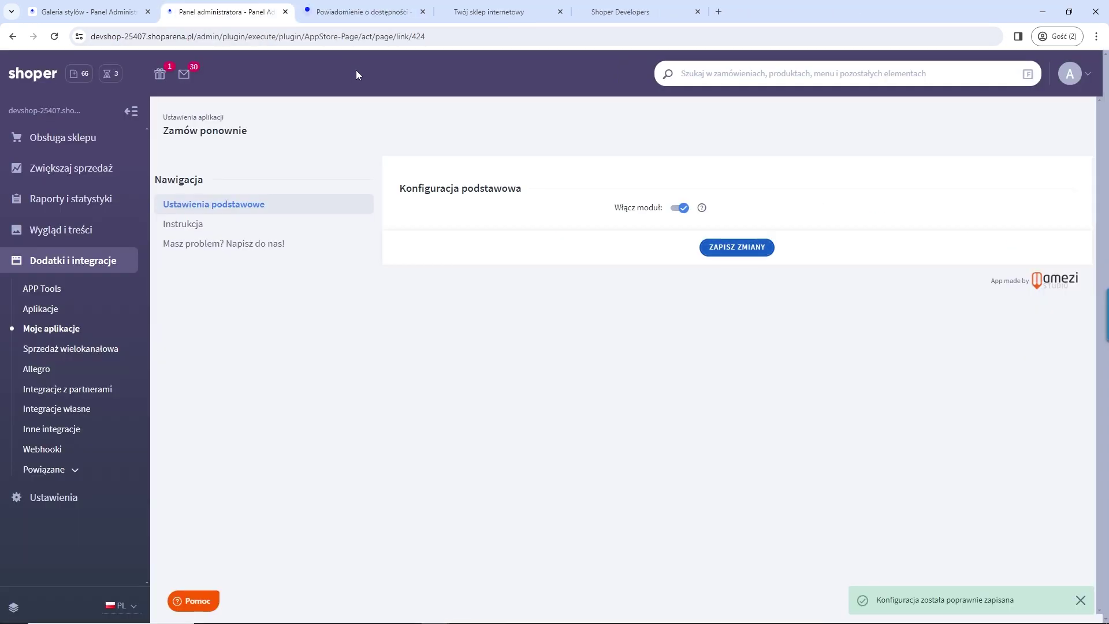
click(370, 10)
click(423, 12)
click(485, 12)
click(560, 11)
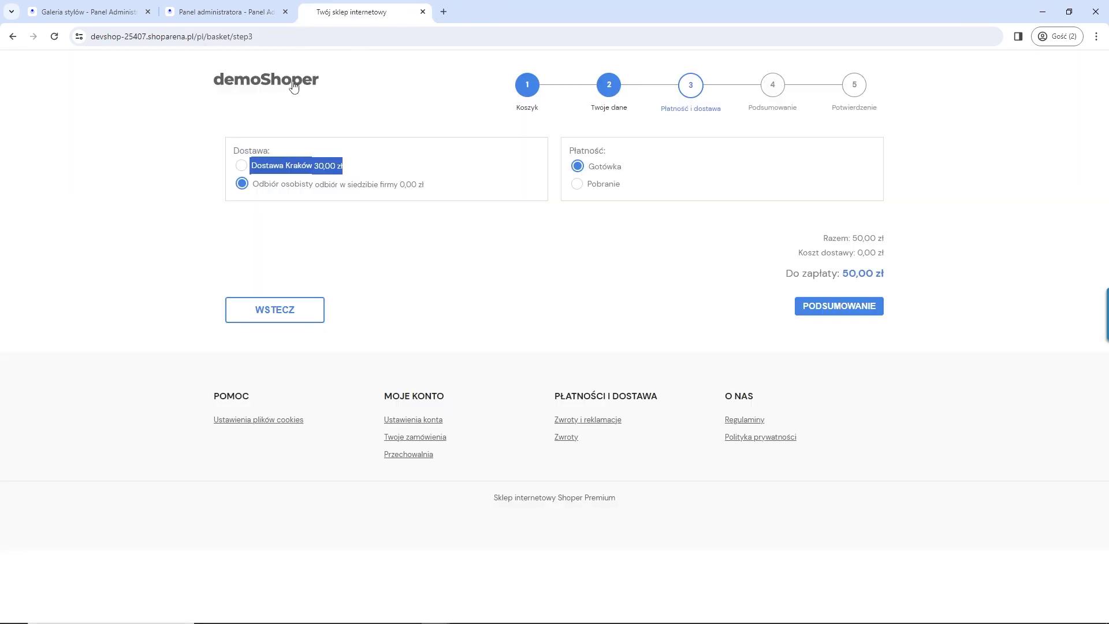
Step: Log into the demoShoper storefront with the customer's e-mail and password, and open Moje konto
click(295, 87)
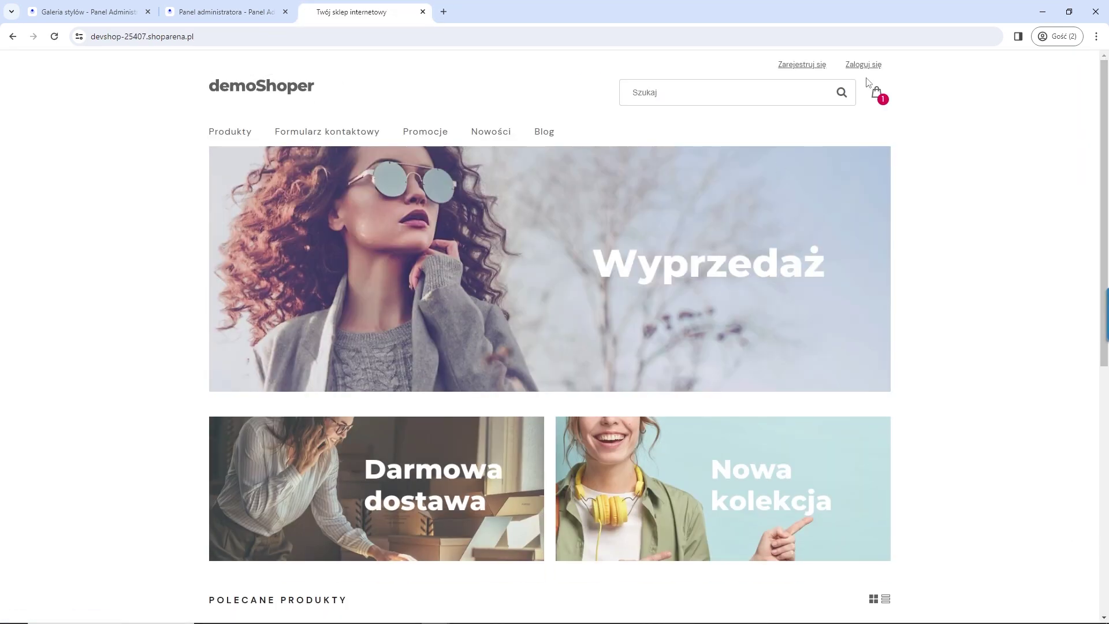
click(863, 65)
click(445, 376)
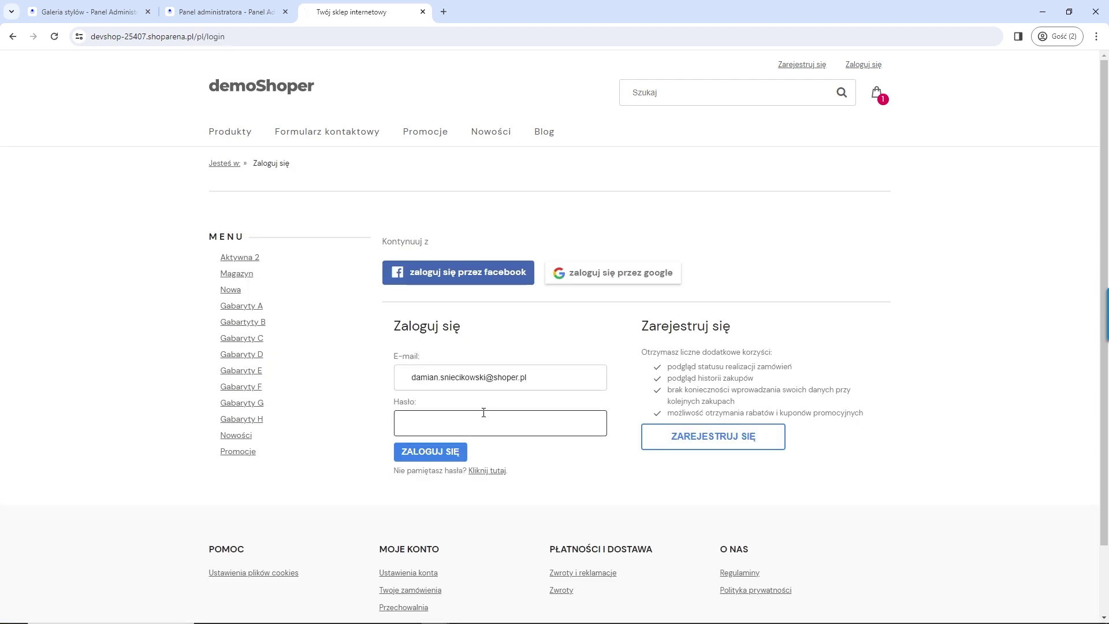
text(••)
key(Return)
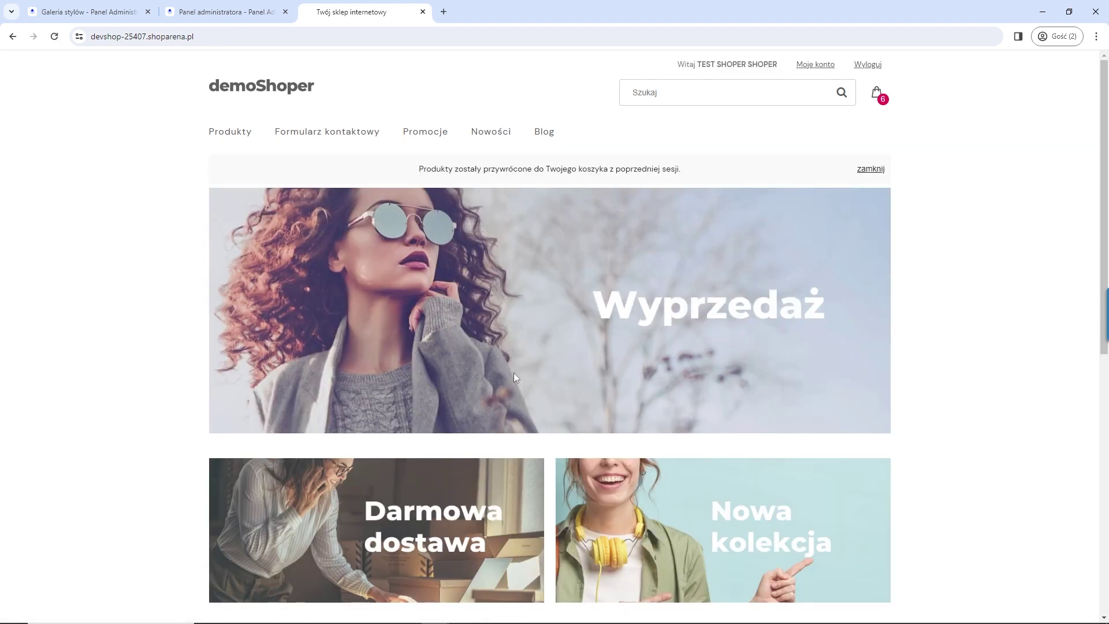
click(824, 71)
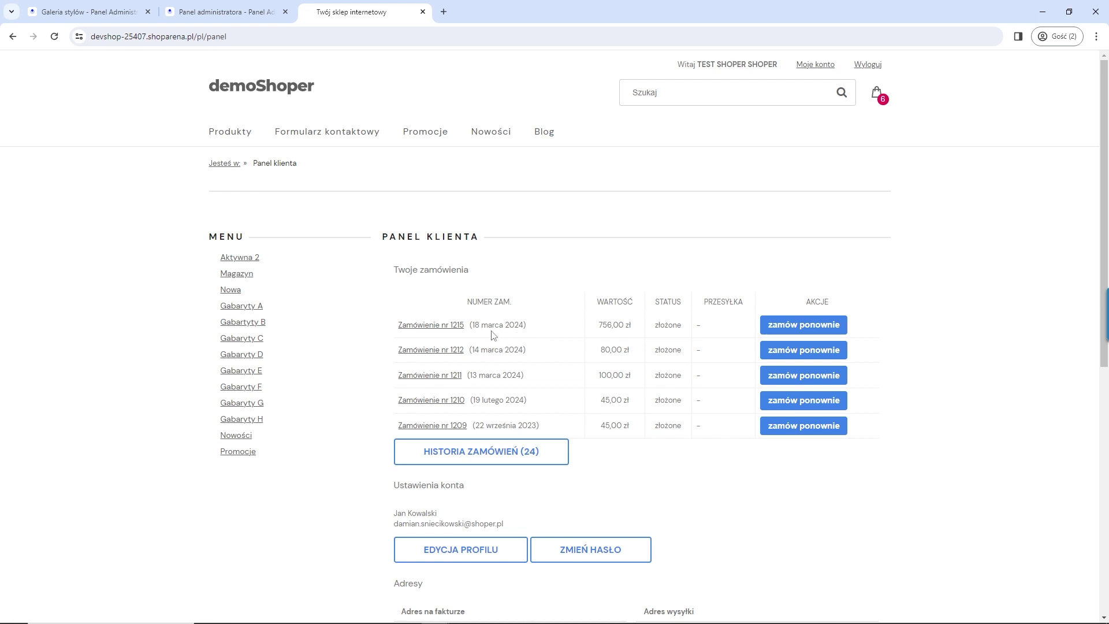
Step: Reorder the latest order with one fewer Magazyn D and view the 1 008,00 zł basket
click(806, 327)
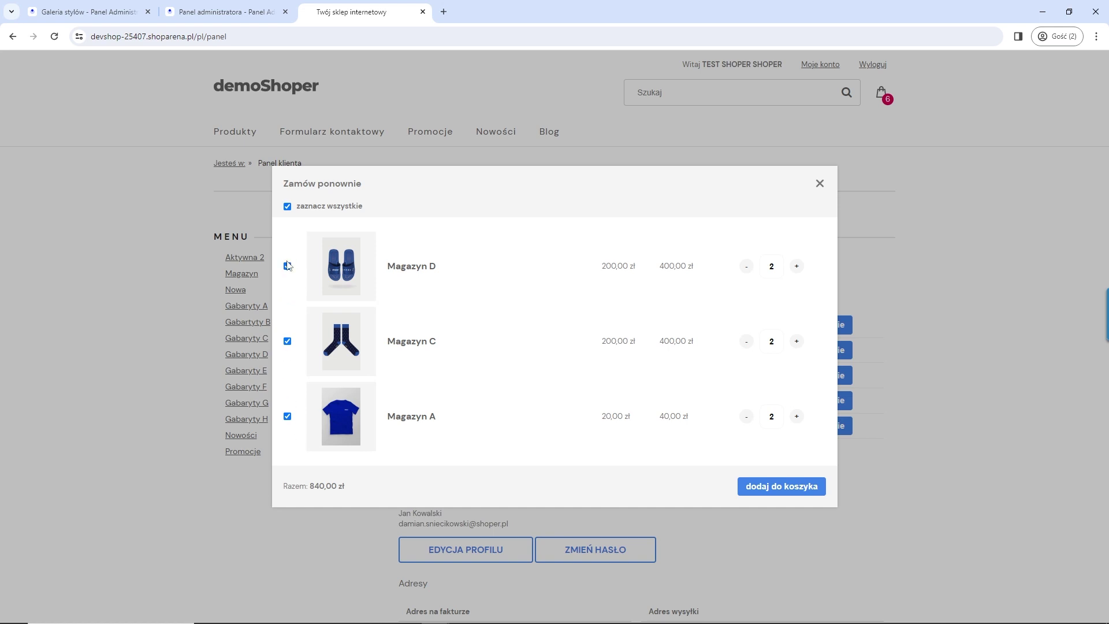
click(749, 267)
click(782, 487)
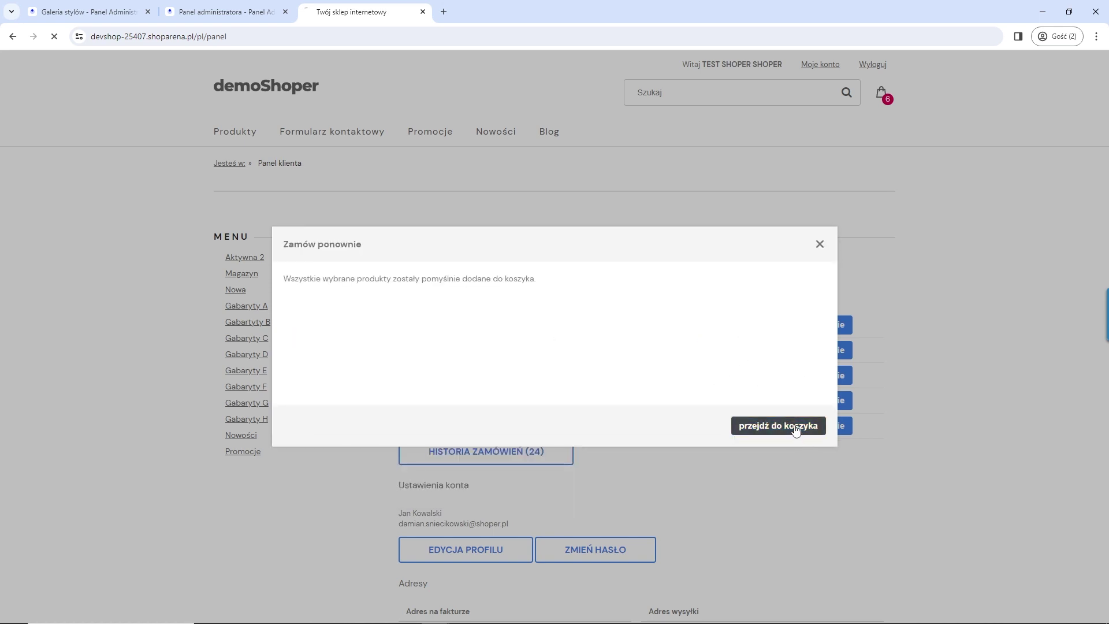
click(793, 430)
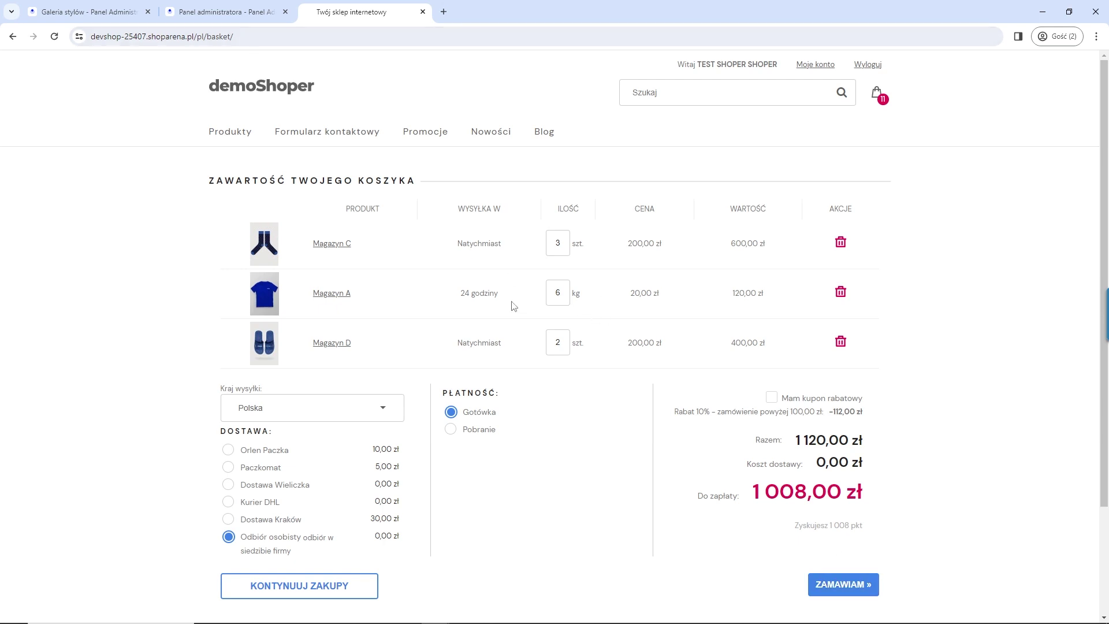
mouse_move(237, 13)
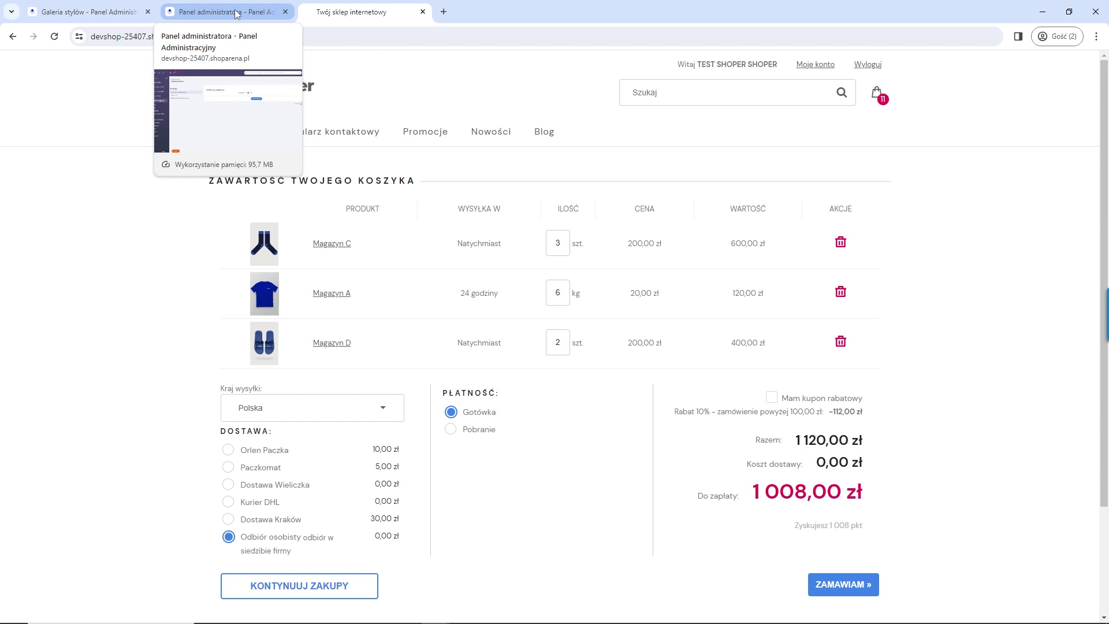
Step: Switch off the Zamów ponownie module in the admin panel and save the changes
click(236, 13)
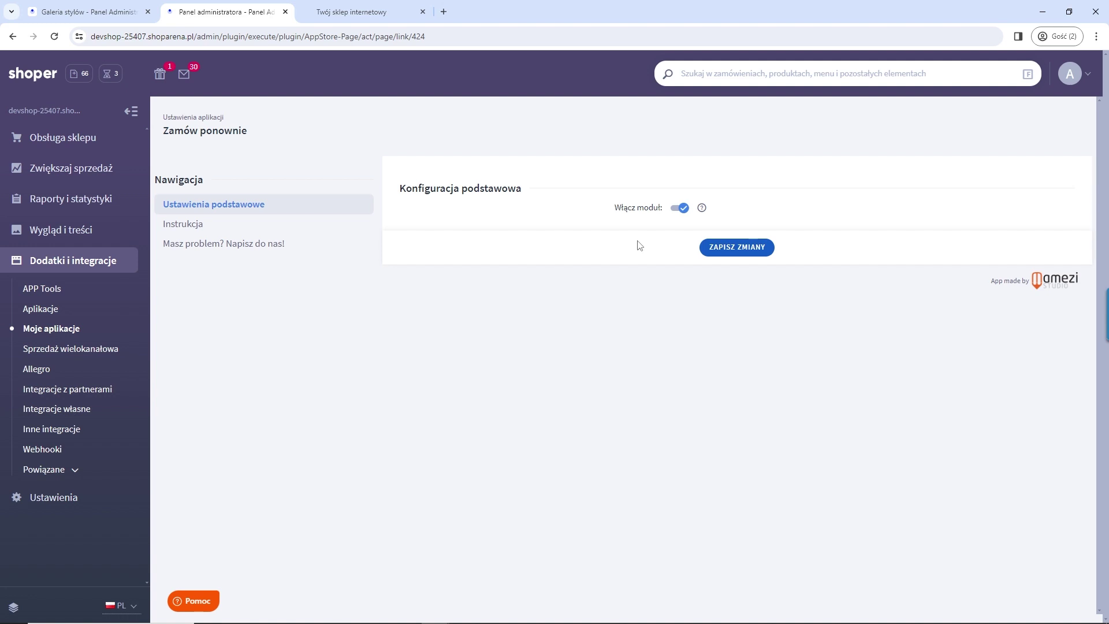
click(680, 208)
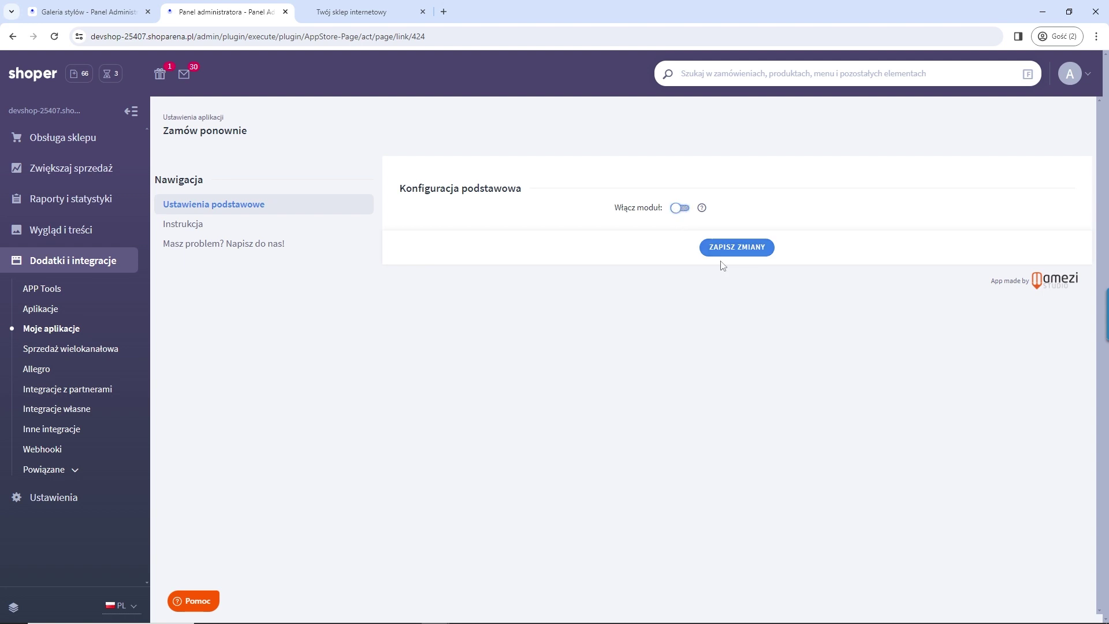
click(728, 249)
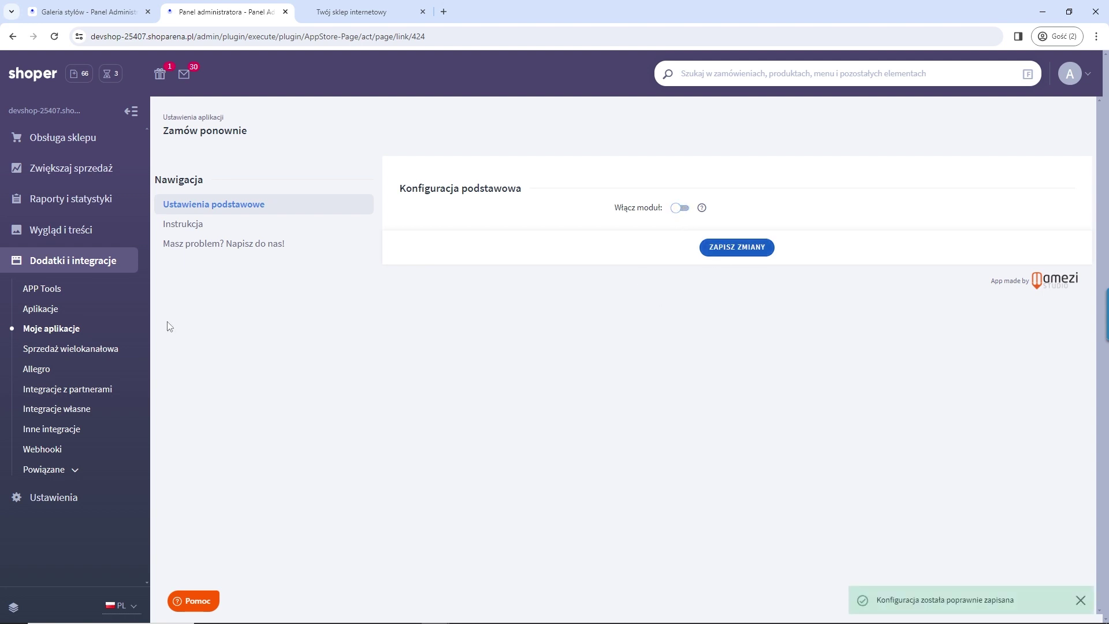
Step: Log back into the admin with the saved account and open the Zapisz koszyk app page
click(51, 329)
click(675, 330)
key(ctrl+v)
click(662, 362)
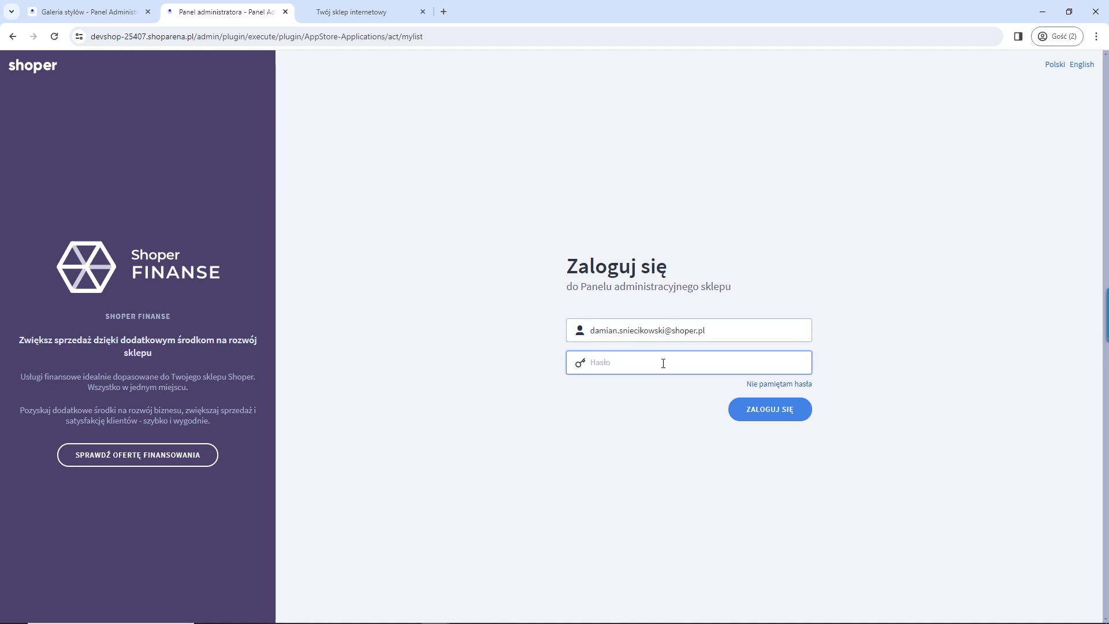
key(Return)
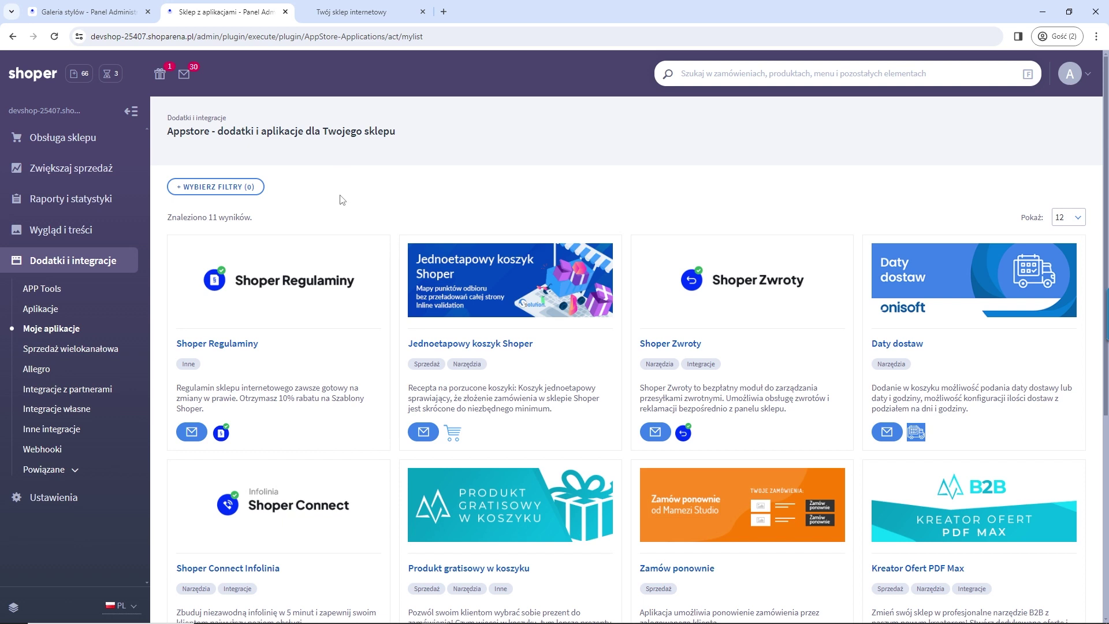
scroll(342, 199, down, 6)
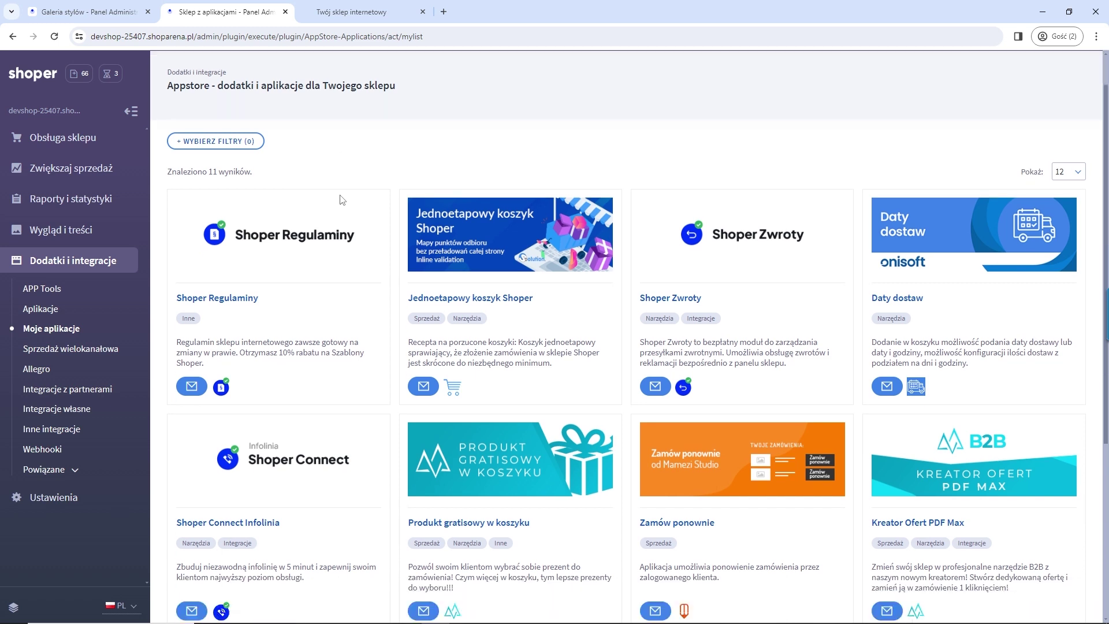
click(470, 412)
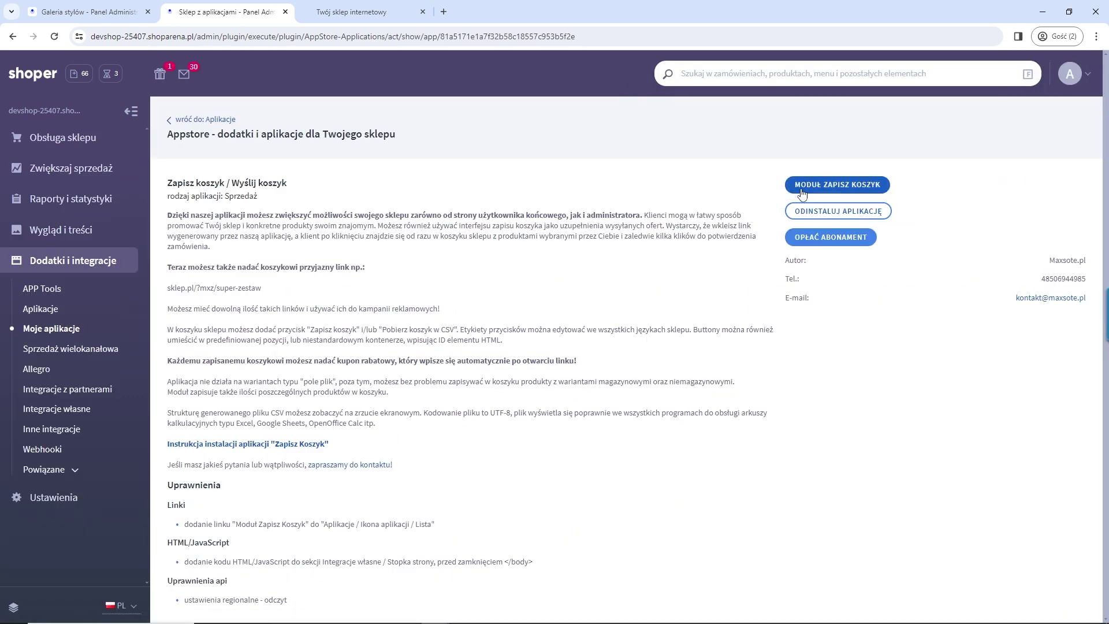
Step: Enable the Zapisz koszyk module, review Lista koszyków i przyjazne linki, and return to the shop basket
click(795, 193)
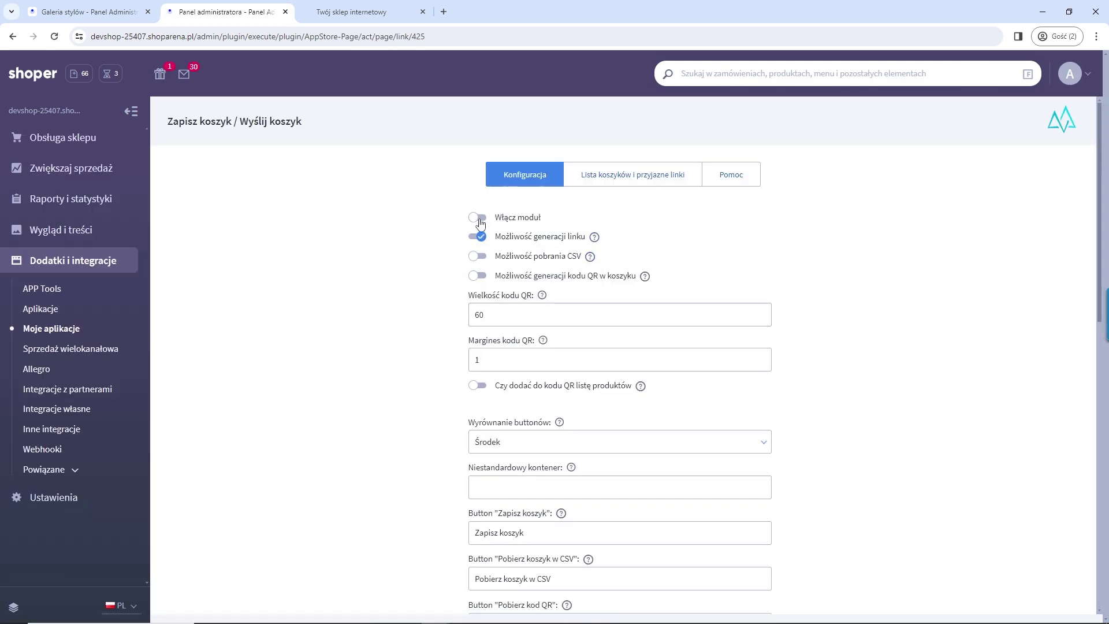
click(478, 218)
scroll(847, 379, down, 9)
scroll(889, 313, up, 4)
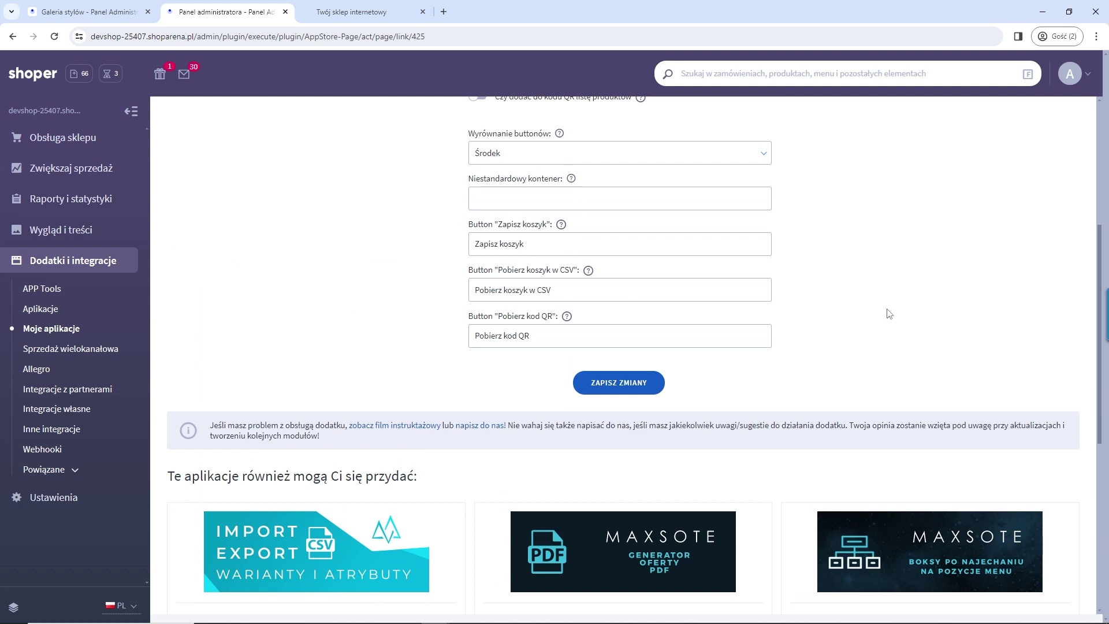
scroll(889, 313, up, 5)
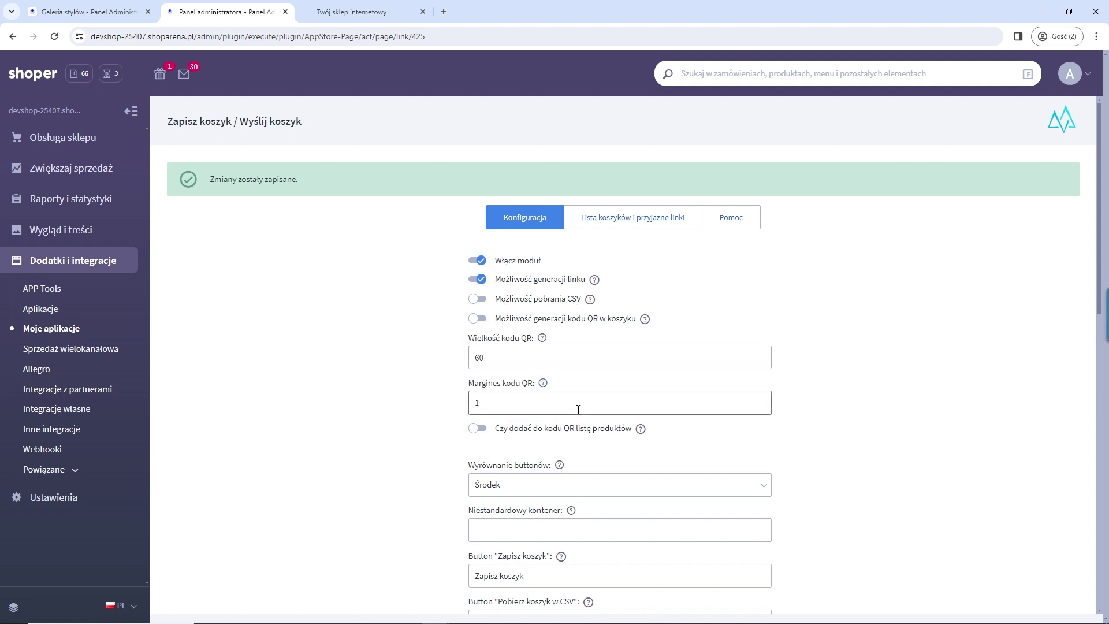
click(639, 230)
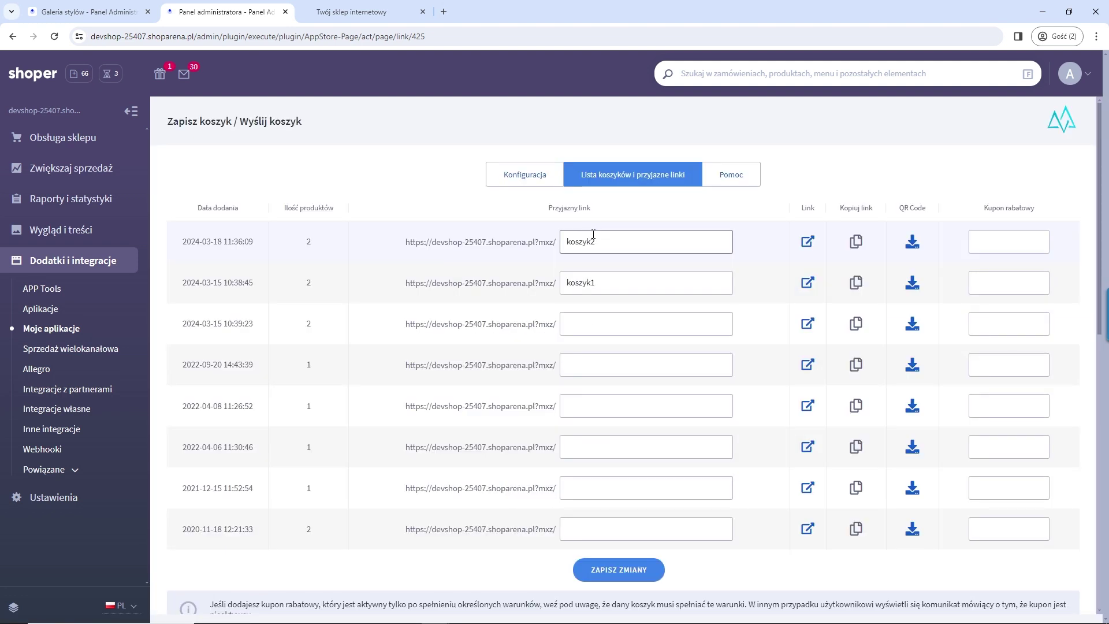
click(351, 13)
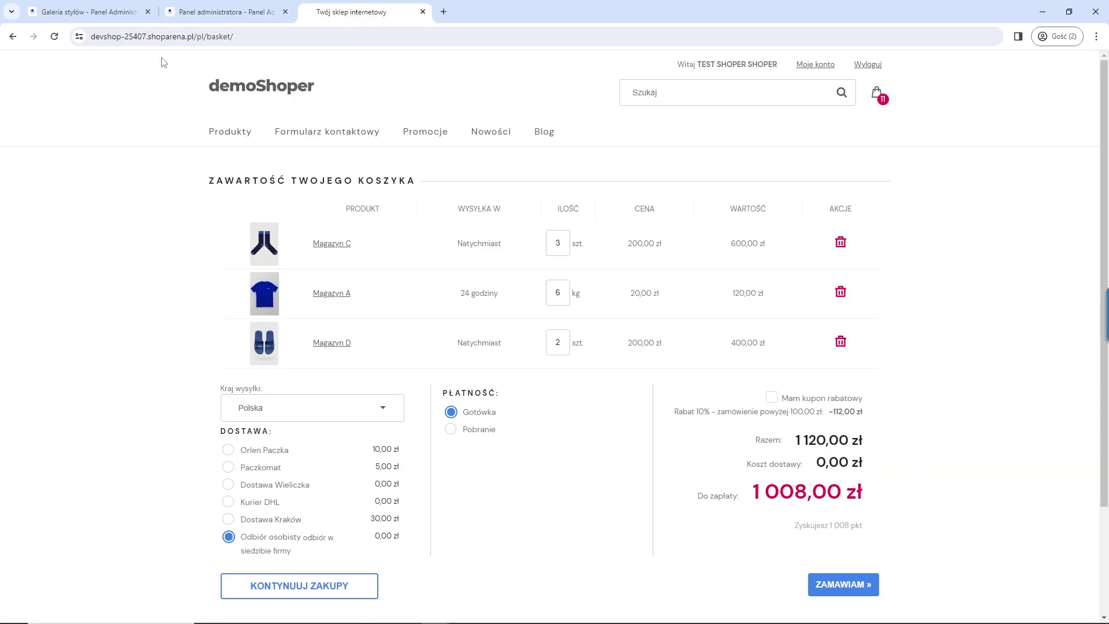
Step: Save the Magazyn C, A and D basket as a link, select it, and return to the admin
click(55, 37)
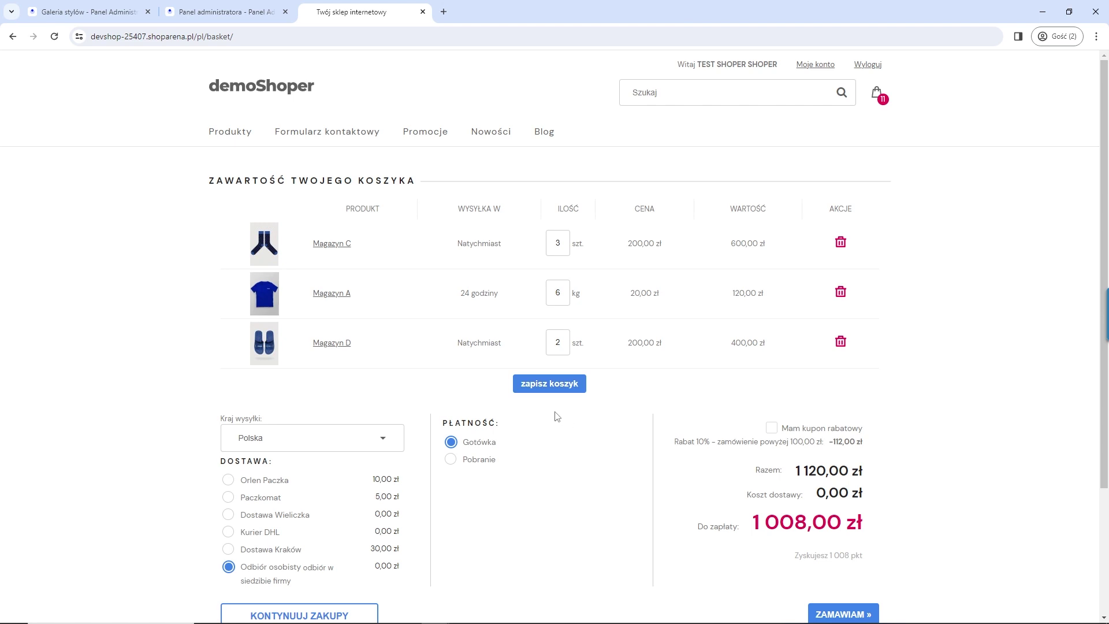
click(542, 393)
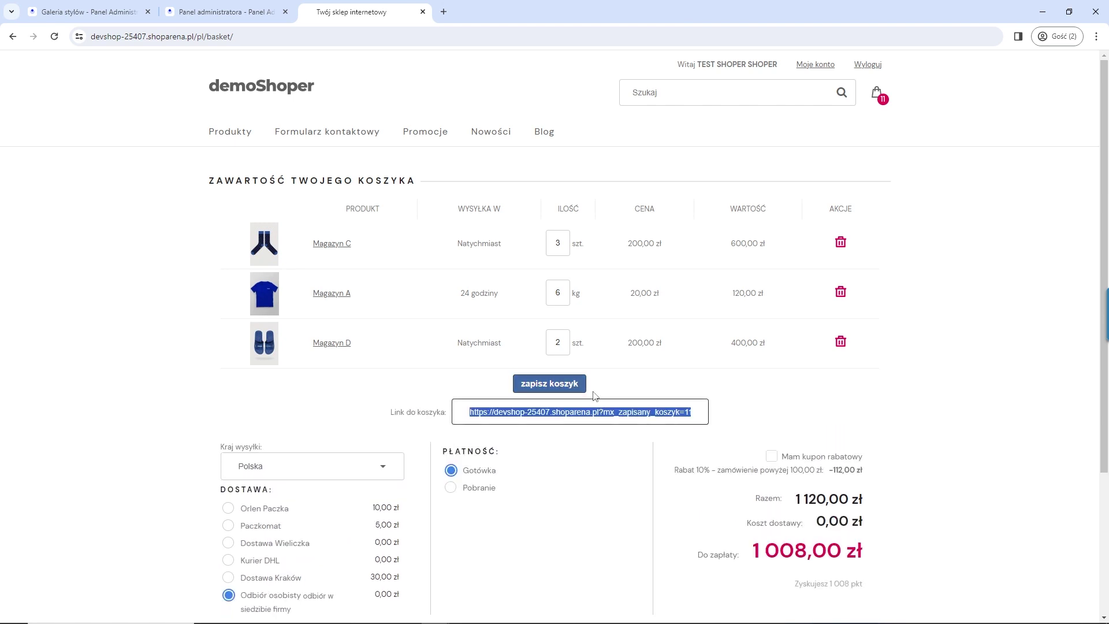
double_click(606, 417)
triple_click(571, 414)
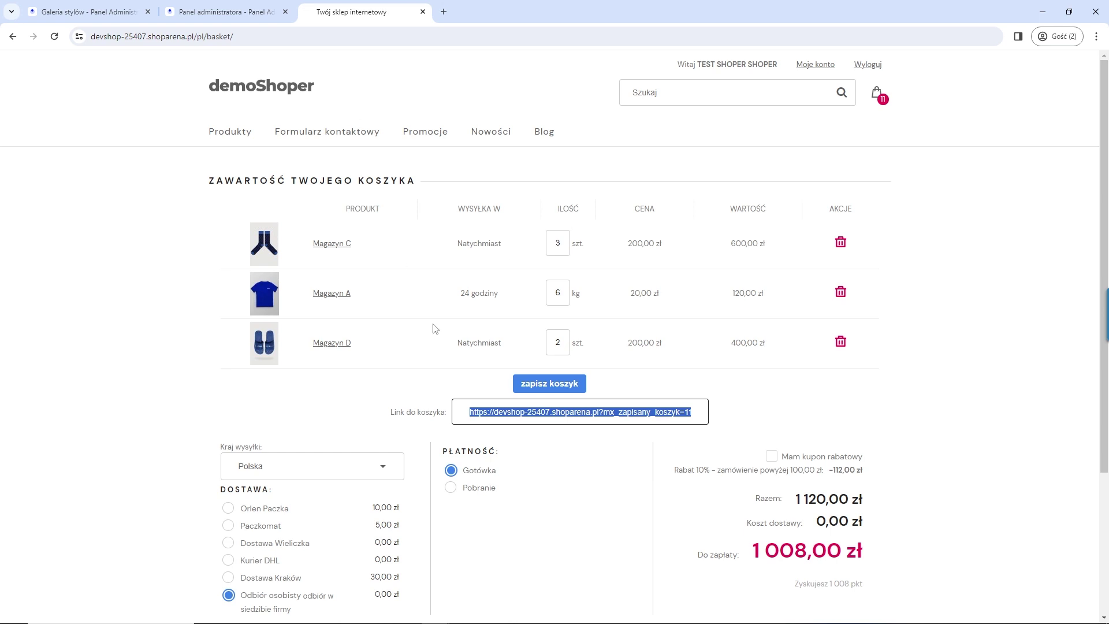
click(225, 12)
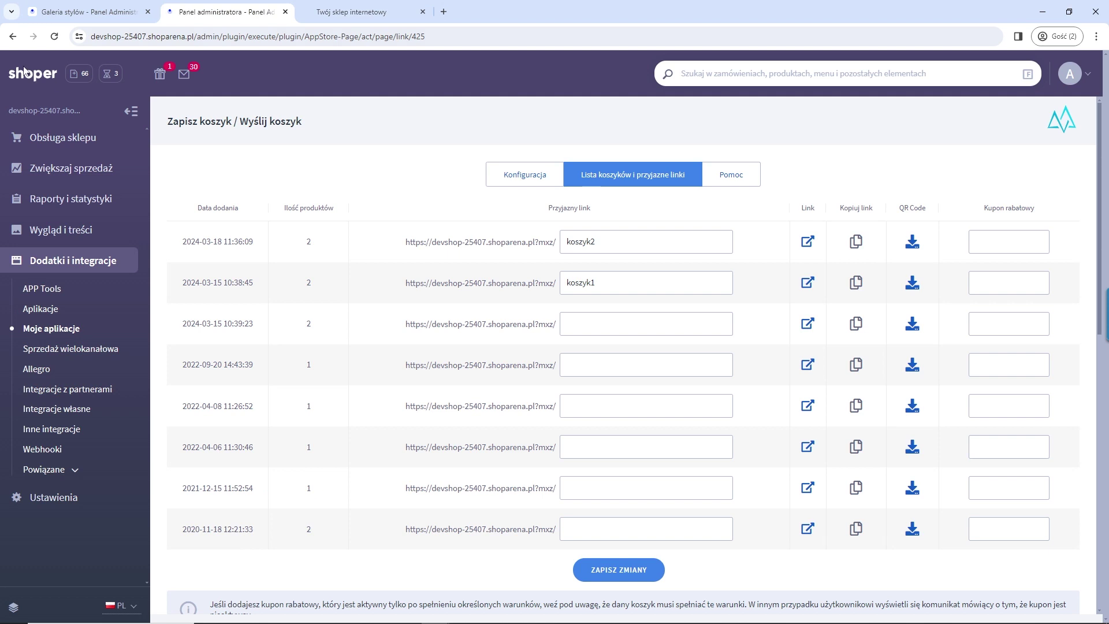
Step: Give the newest saved cart the friendly link koszyk3 and save the changes
click(55, 37)
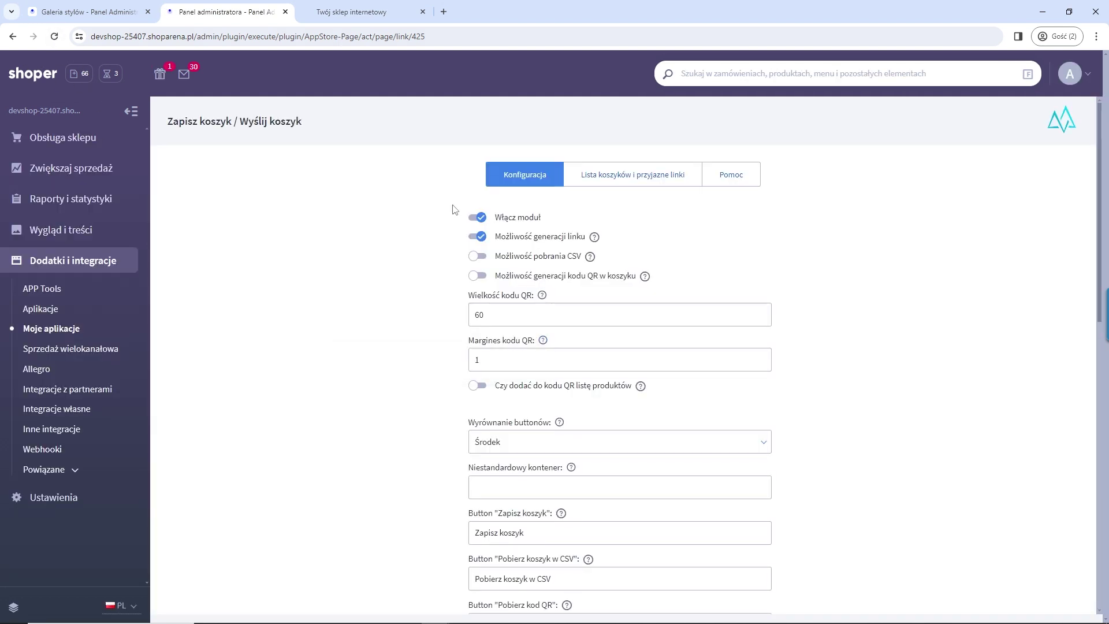
click(646, 176)
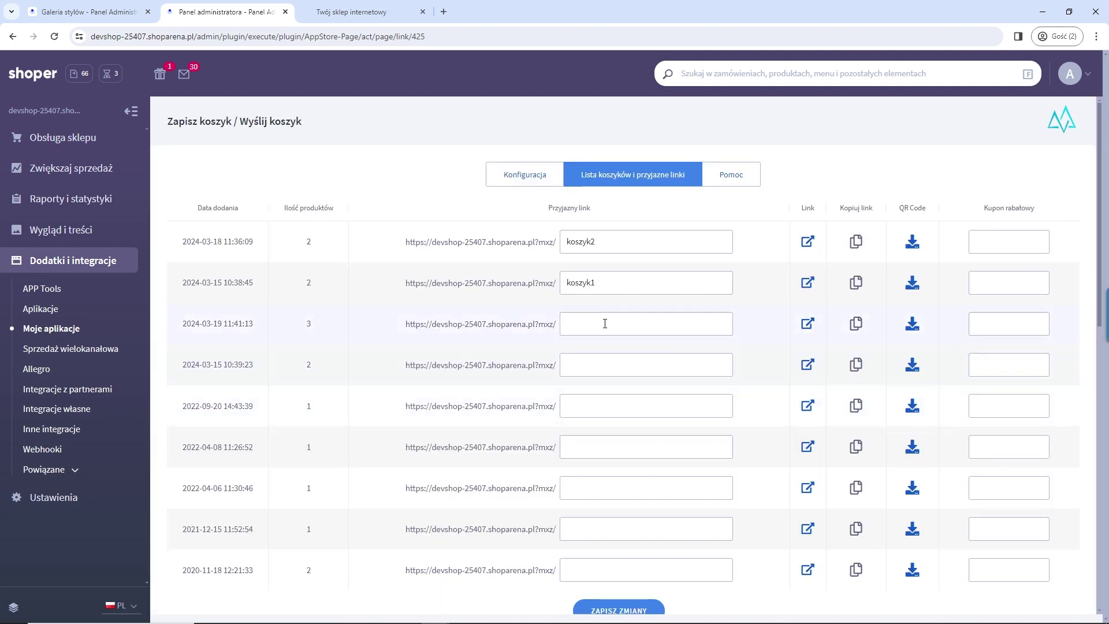
click(626, 318)
text(koszyk3)
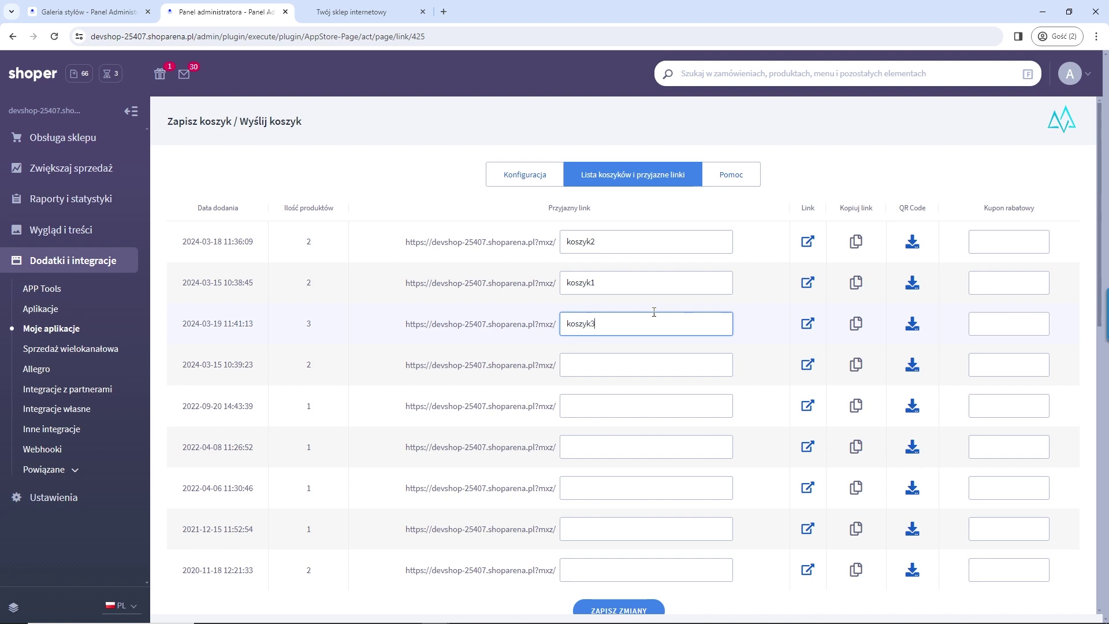
scroll(654, 324, down, 2)
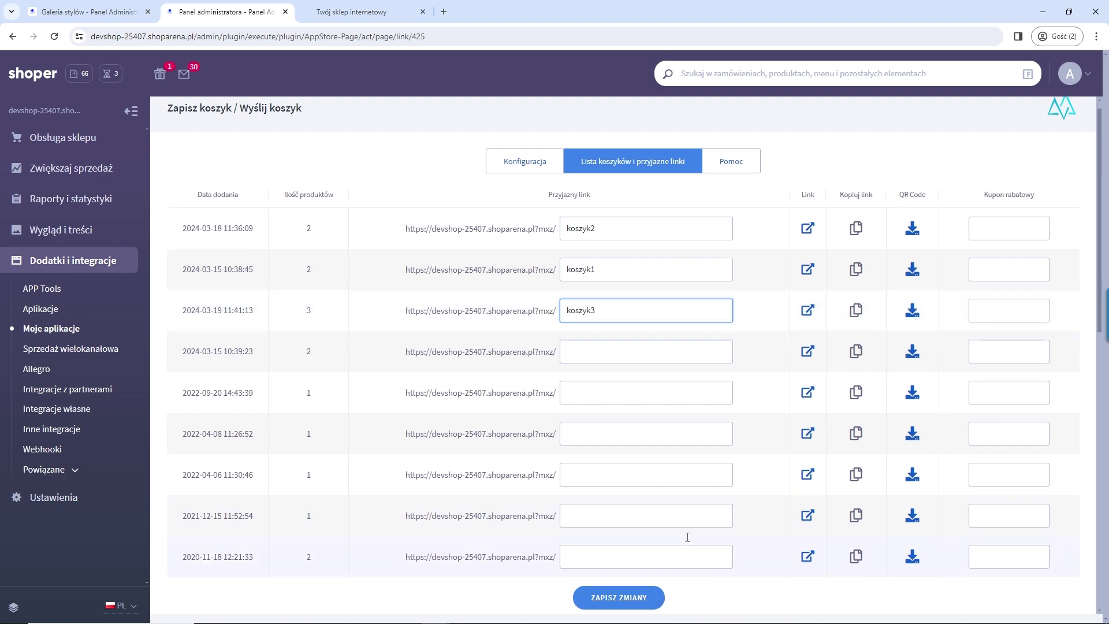
click(635, 553)
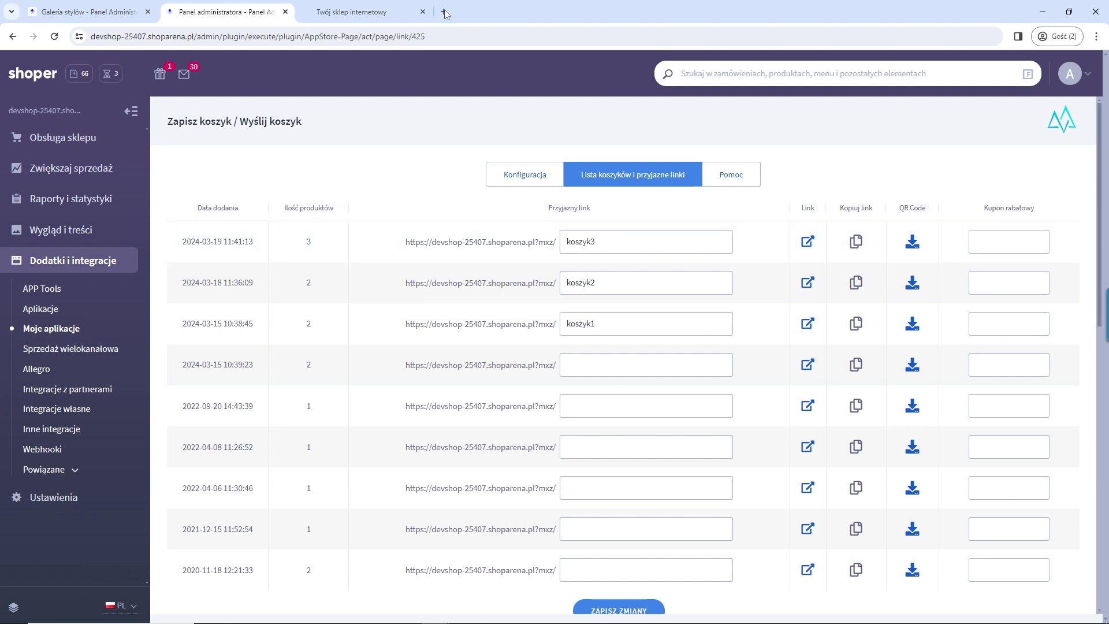
Step: Empty the shop basket by removing Magazyn C, A and D
click(388, 14)
click(840, 243)
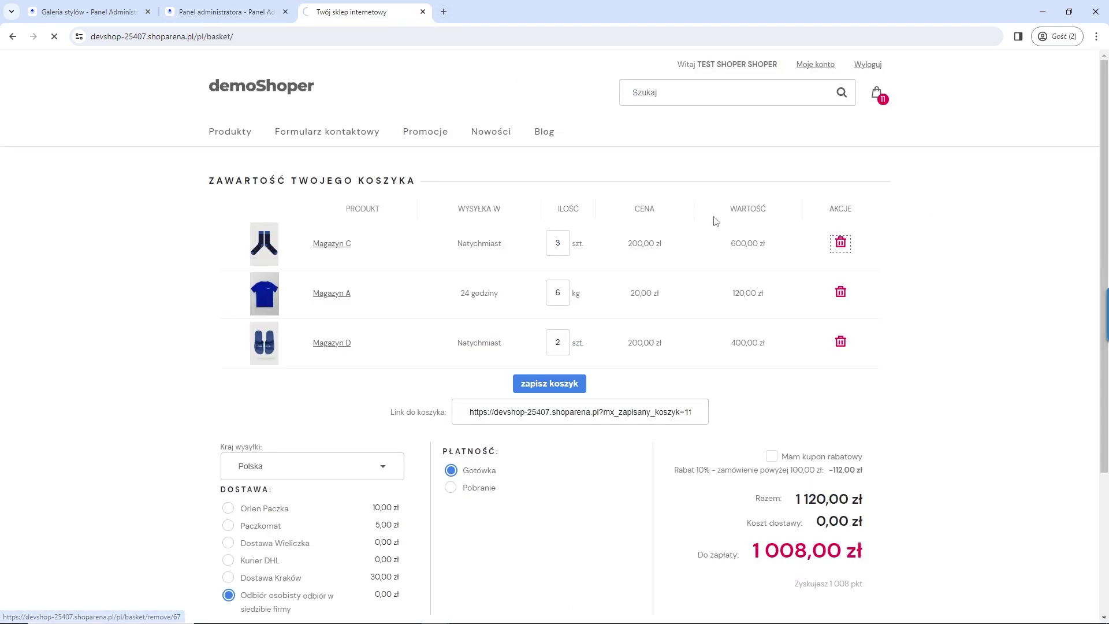
click(841, 284)
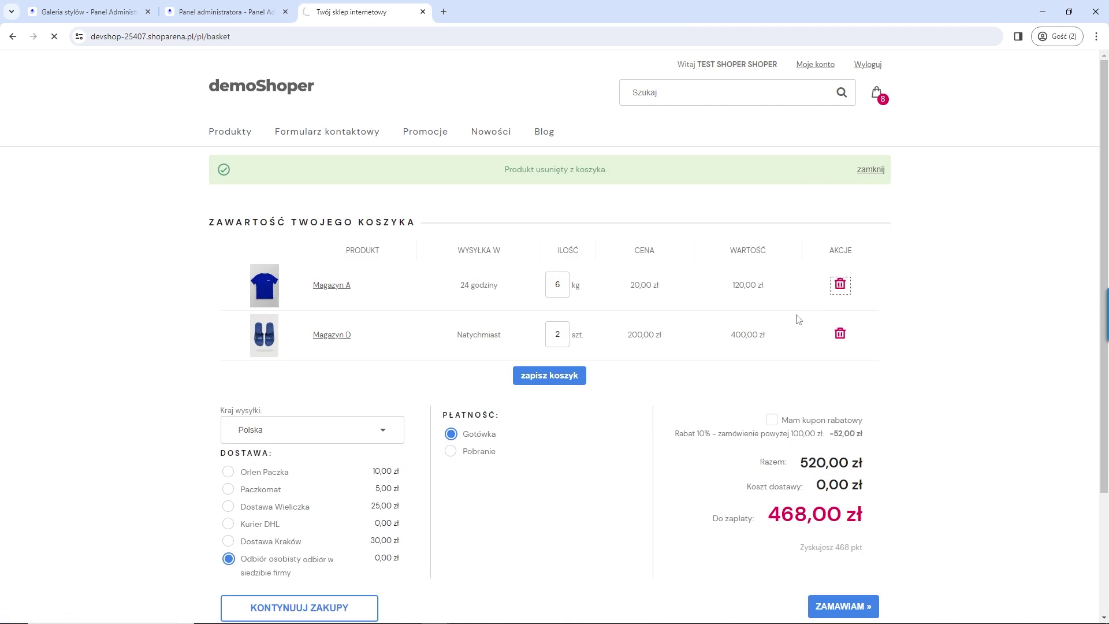
click(840, 284)
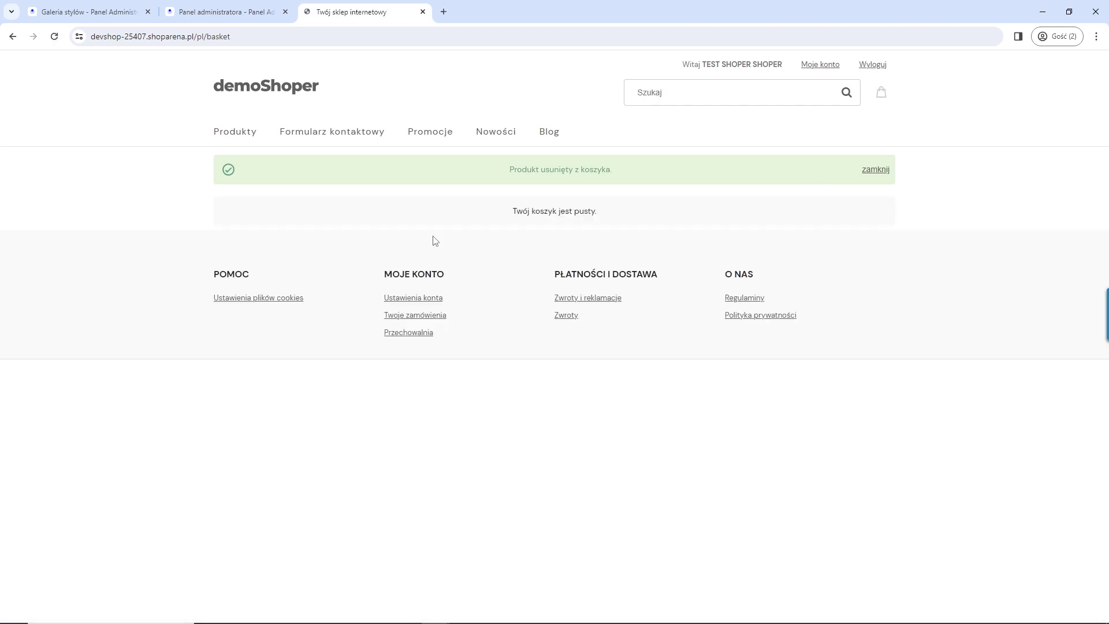
Step: Copy the koszyk3 cart link from the admin and open it in the shop tab
click(226, 12)
click(856, 242)
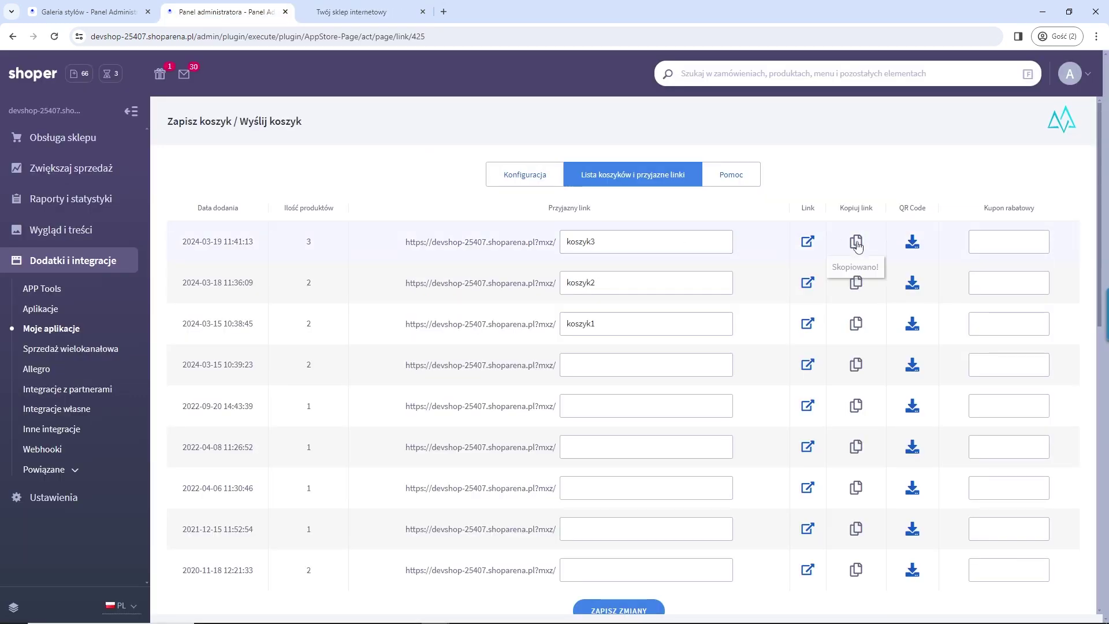
click(376, 12)
click(385, 34)
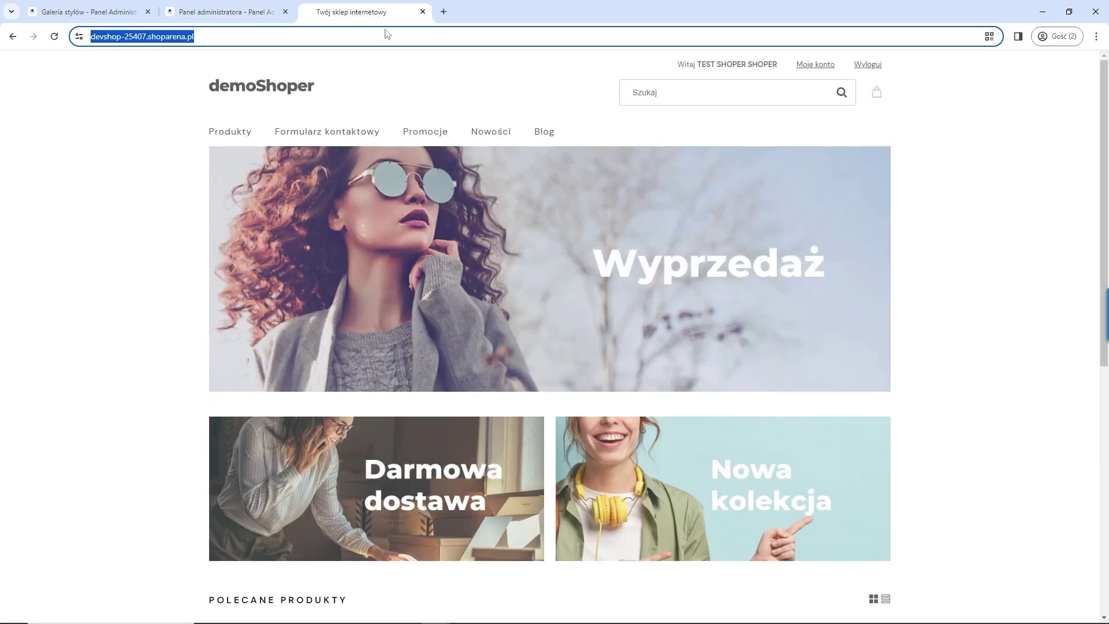
text(https://devshop-25407.shoparena.pl/?mxz/koszyk3)
key(Return)
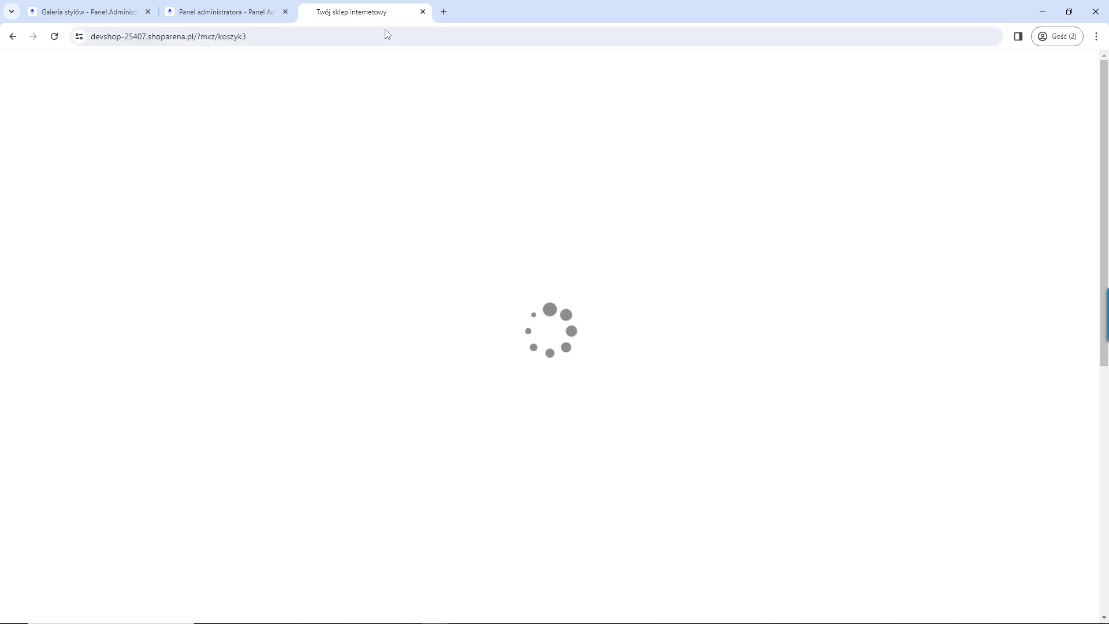
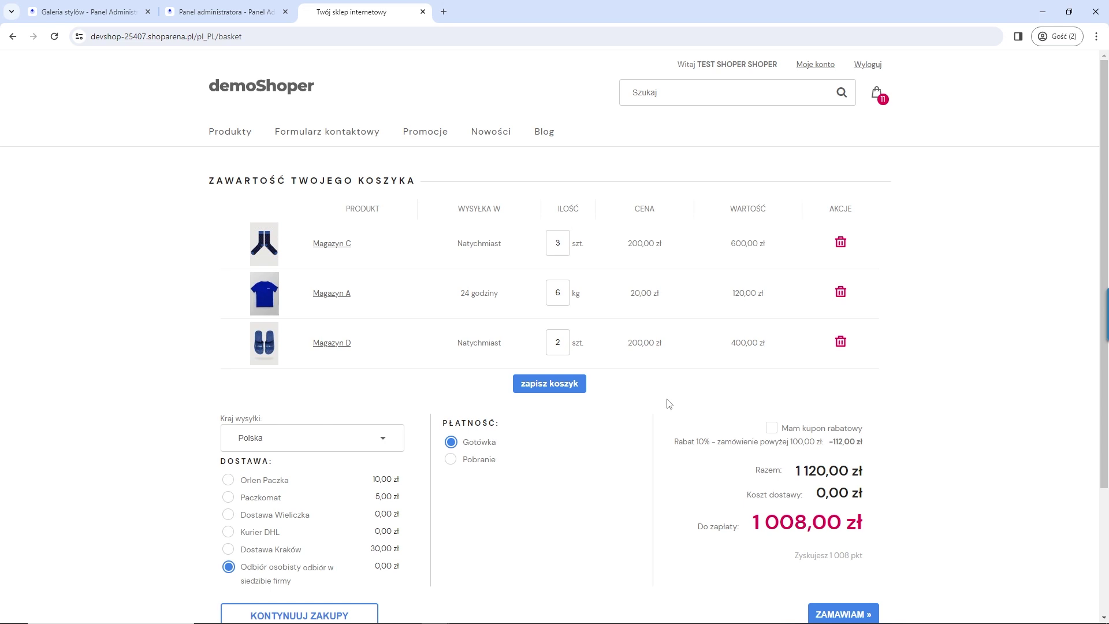
Step: Save the Zapisz koszyk app's Konfiguracja settings and go back to the Moje aplikacje list
click(234, 11)
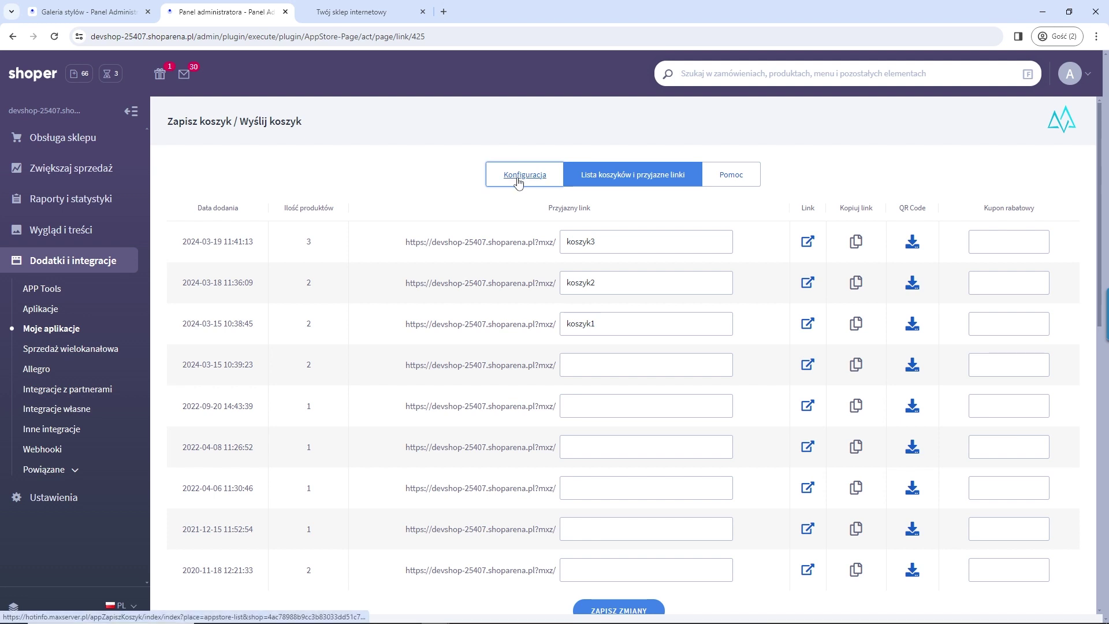
click(519, 176)
click(477, 220)
scroll(751, 359, down, 15)
scroll(800, 377, up, 4)
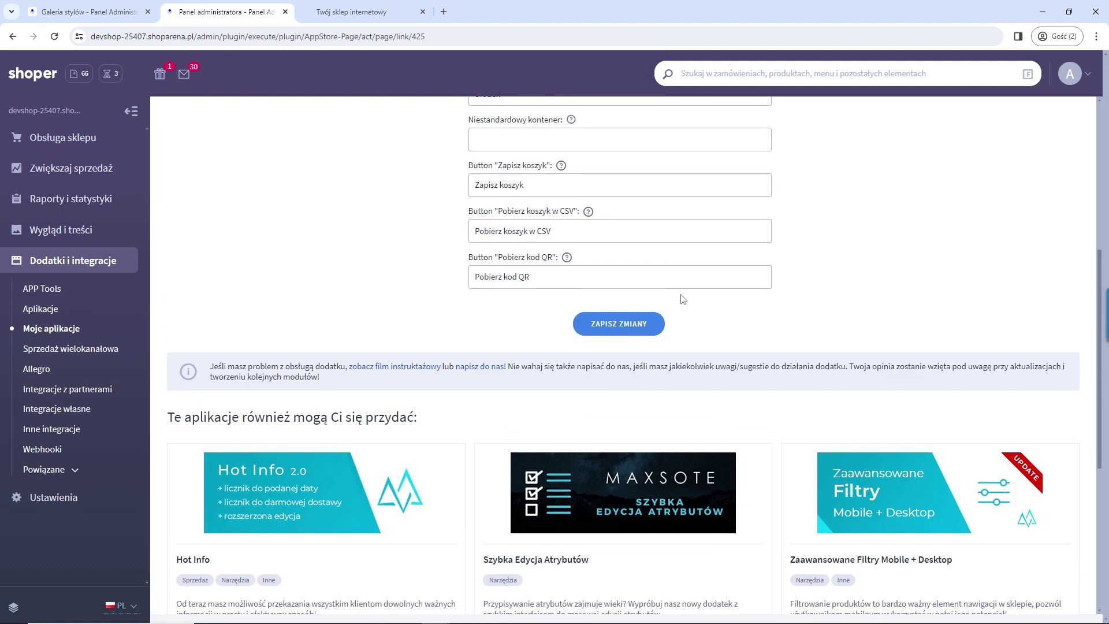
click(650, 327)
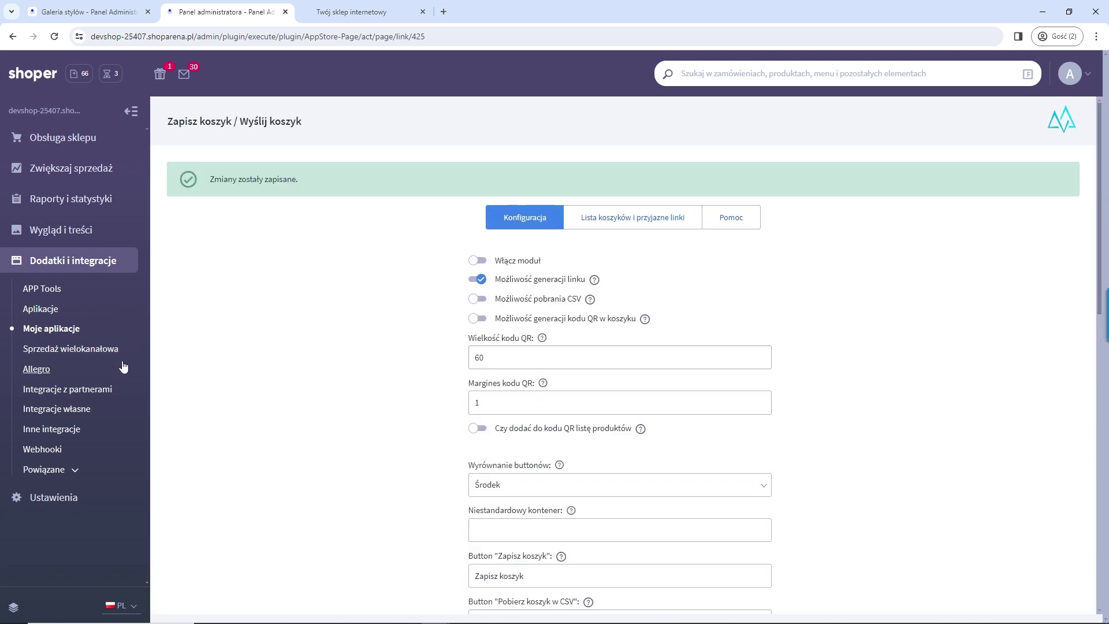
click(45, 330)
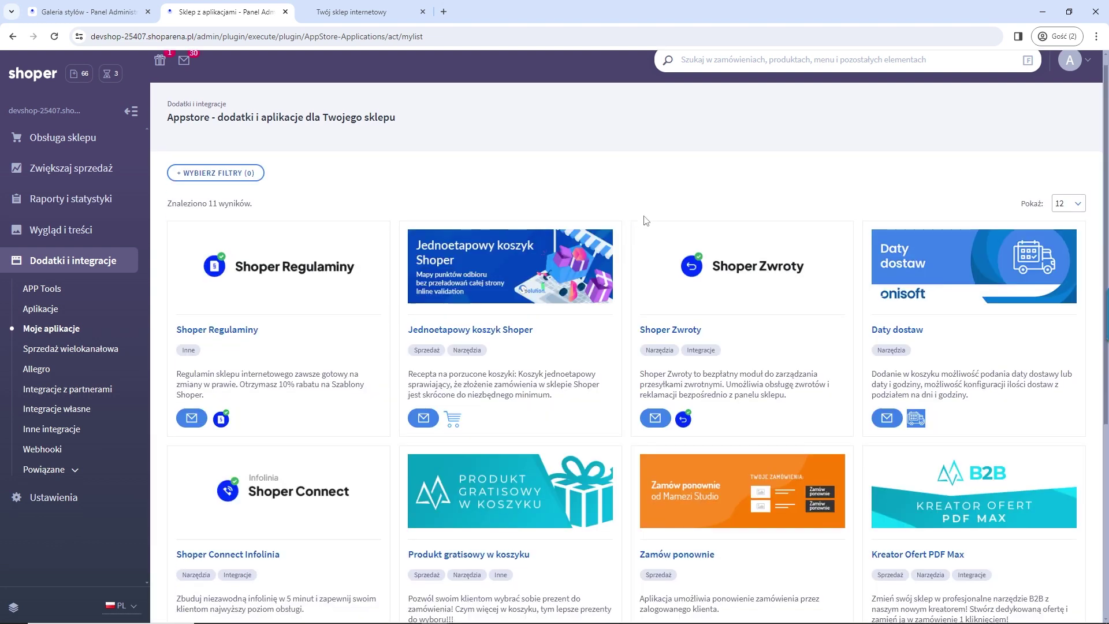
scroll(641, 222, down, 2)
Step: Launch the Kreator Ofert PDF Max app and start a new offer
click(940, 405)
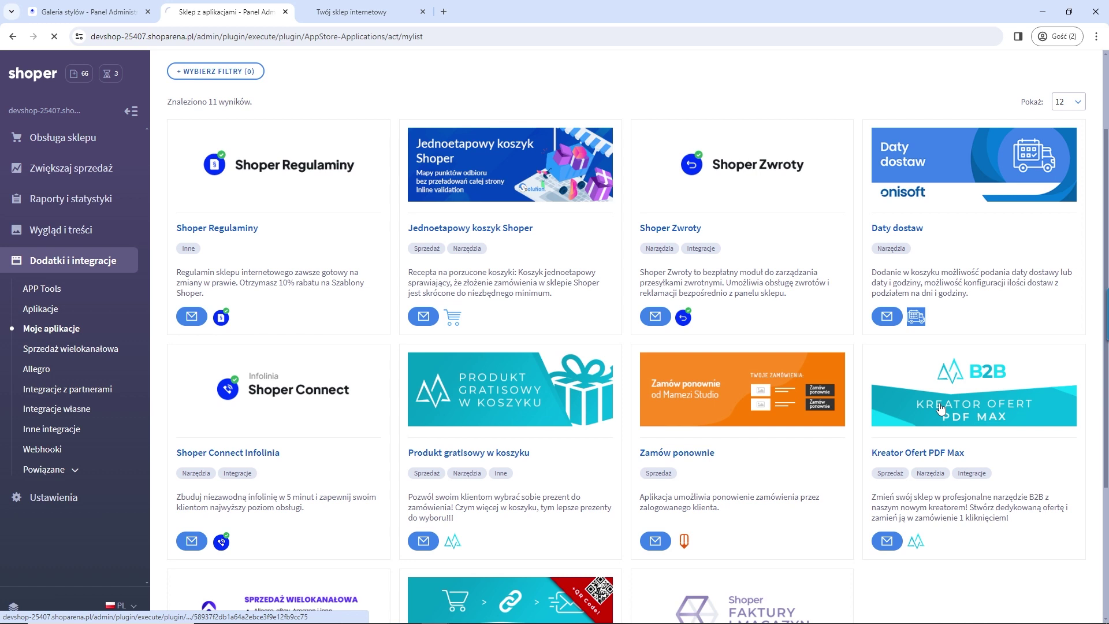
click(820, 186)
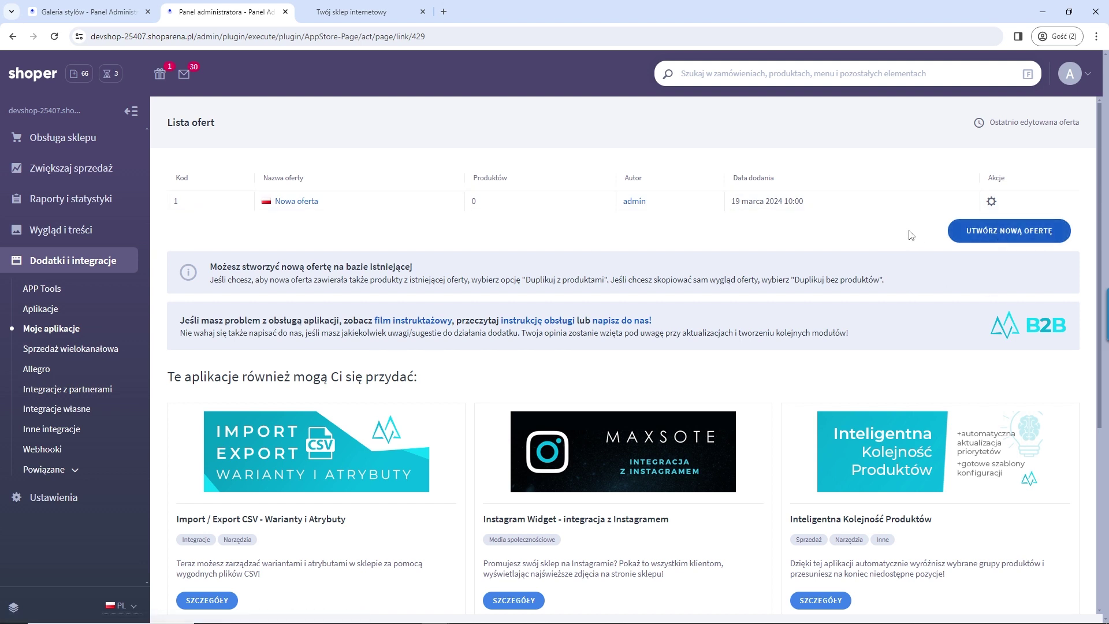
click(1001, 236)
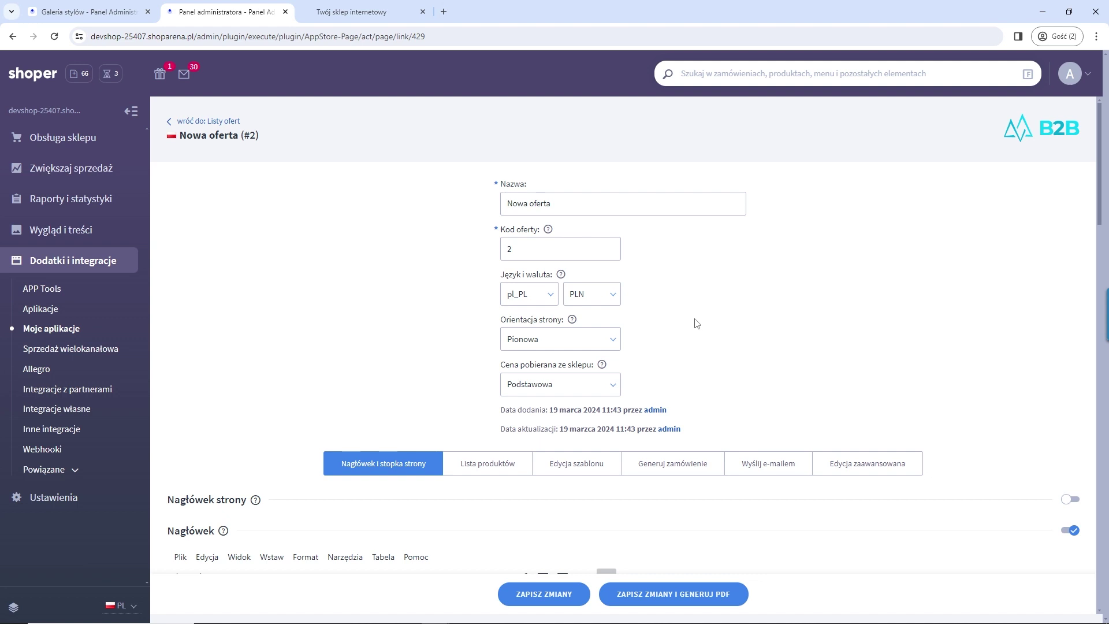
Step: Review the header and footer of offer 'Nowa oferta' (#2) and open its product list
scroll(696, 324, down, 2)
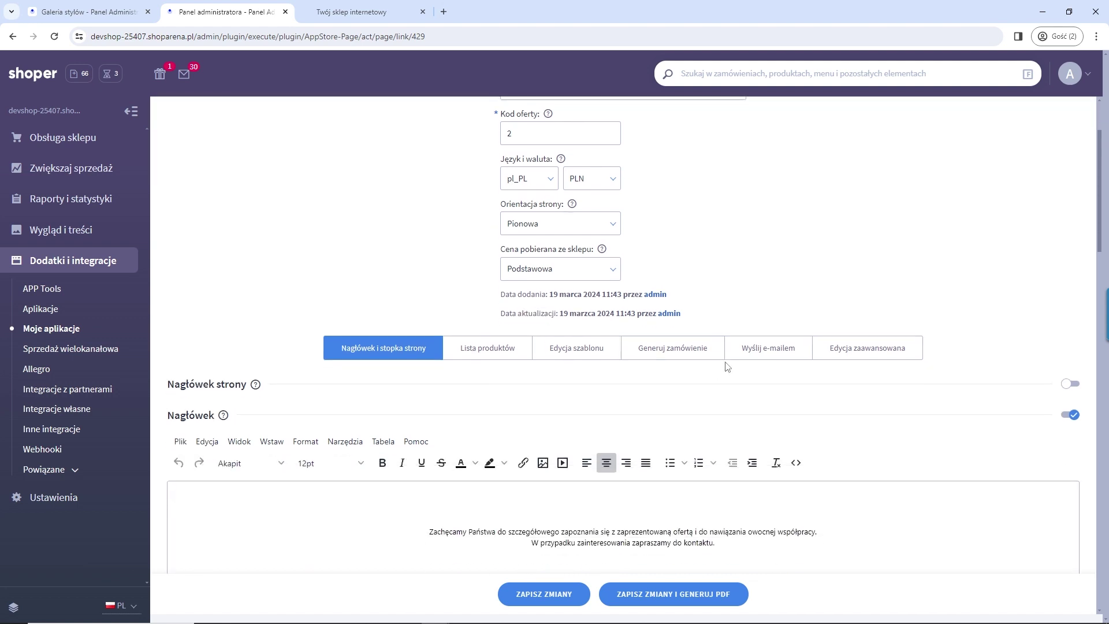
scroll(727, 367, down, 2)
scroll(727, 367, up, 1)
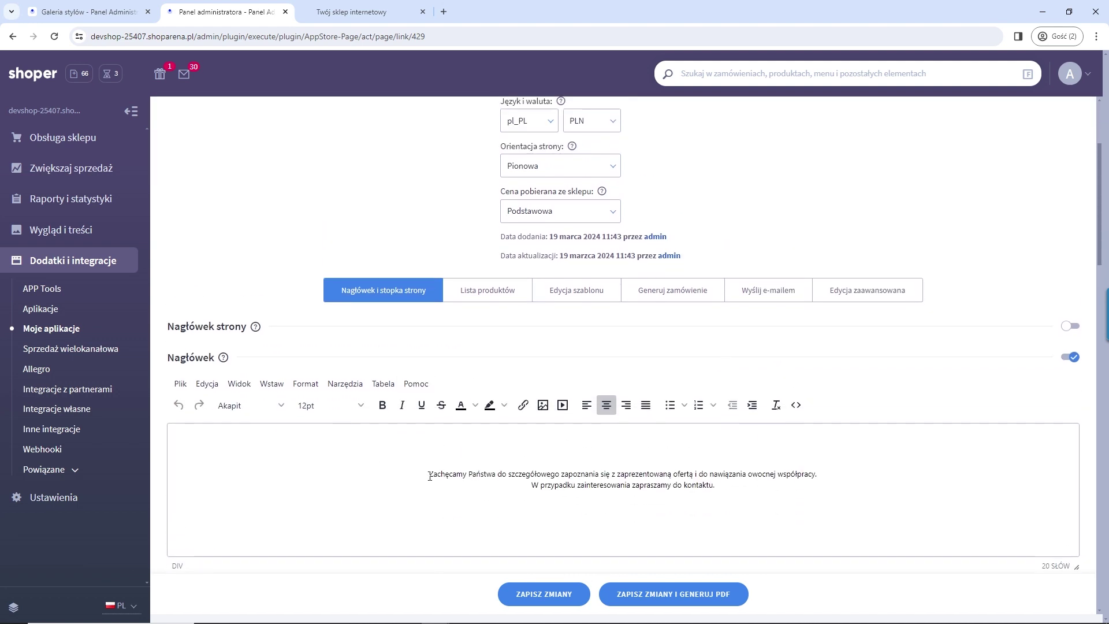
scroll(480, 454, down, 3)
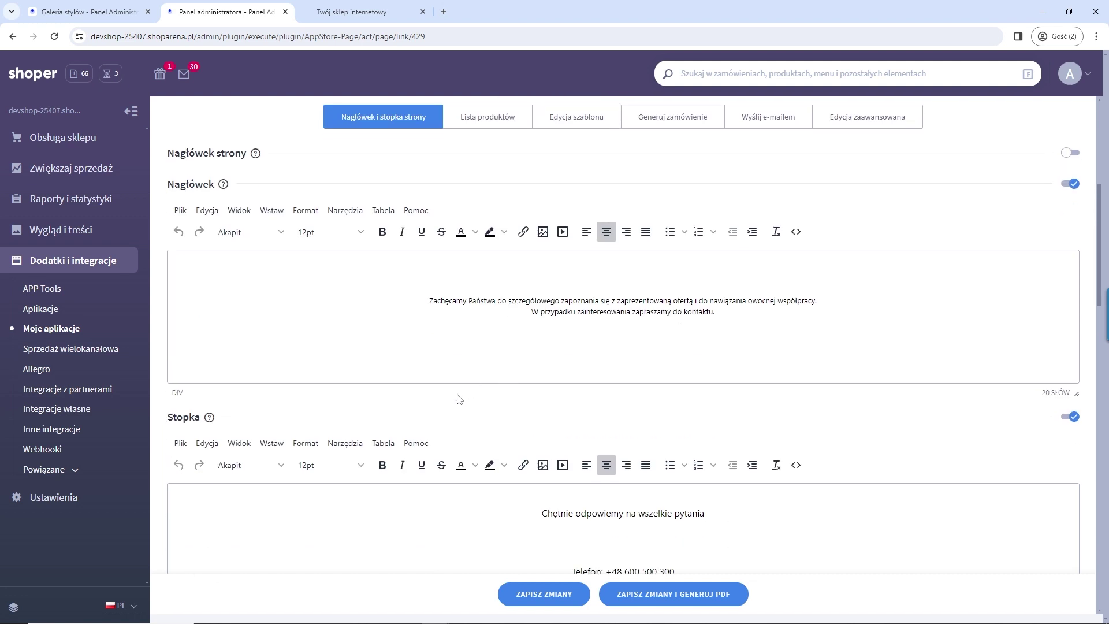
scroll(454, 390, up, 2)
scroll(580, 455, down, 2)
scroll(574, 458, up, 2)
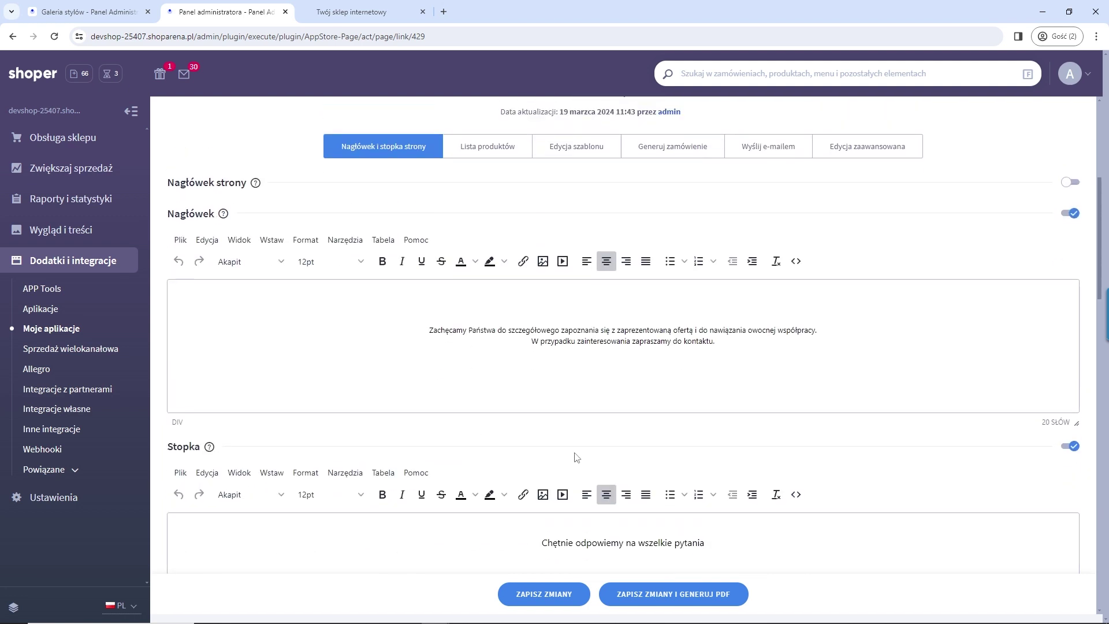
scroll(518, 431, down, 3)
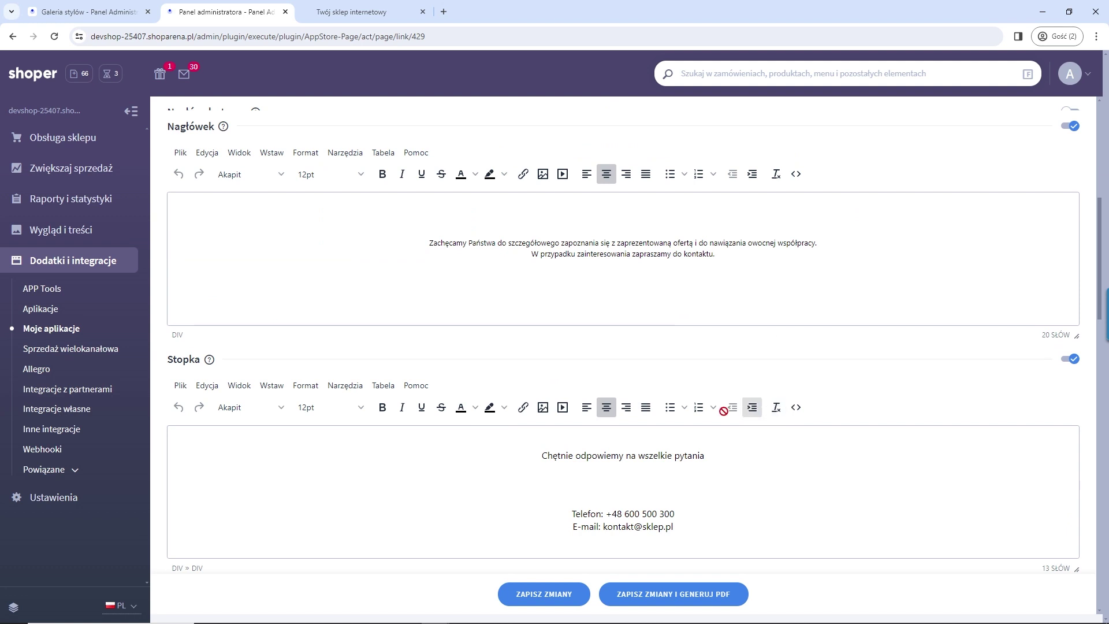
scroll(664, 398, up, 4)
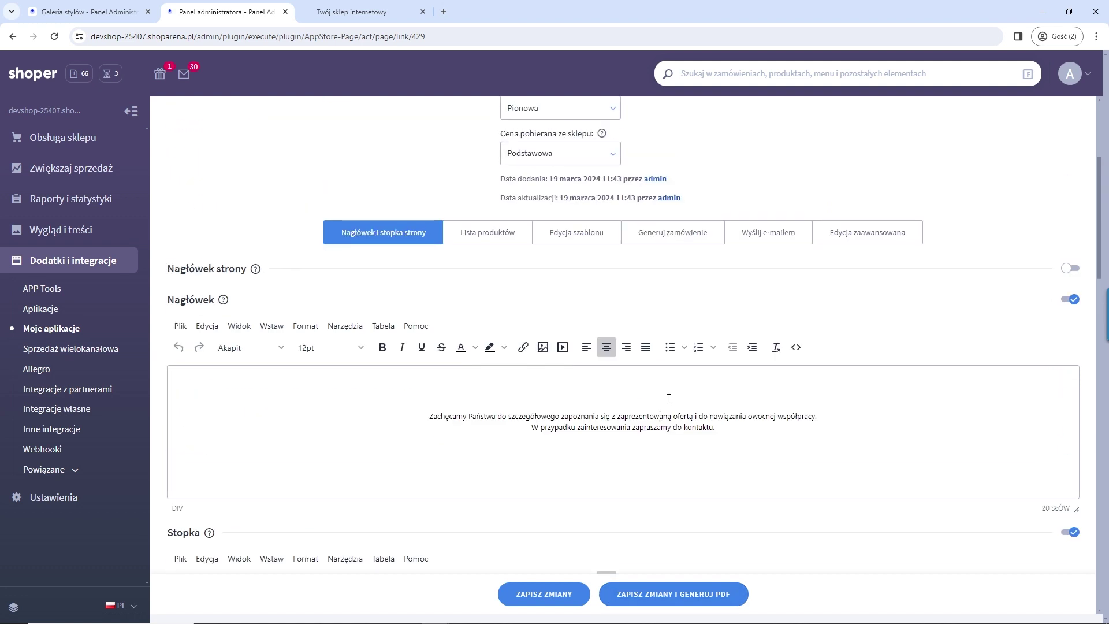
scroll(636, 398, up, 1)
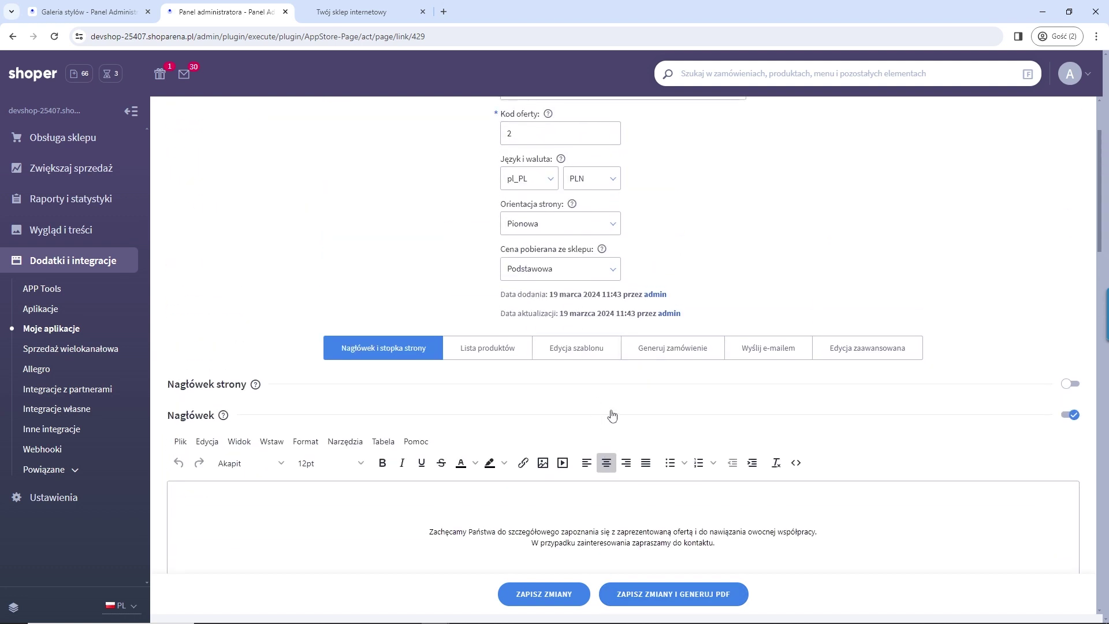
scroll(577, 388, up, 1)
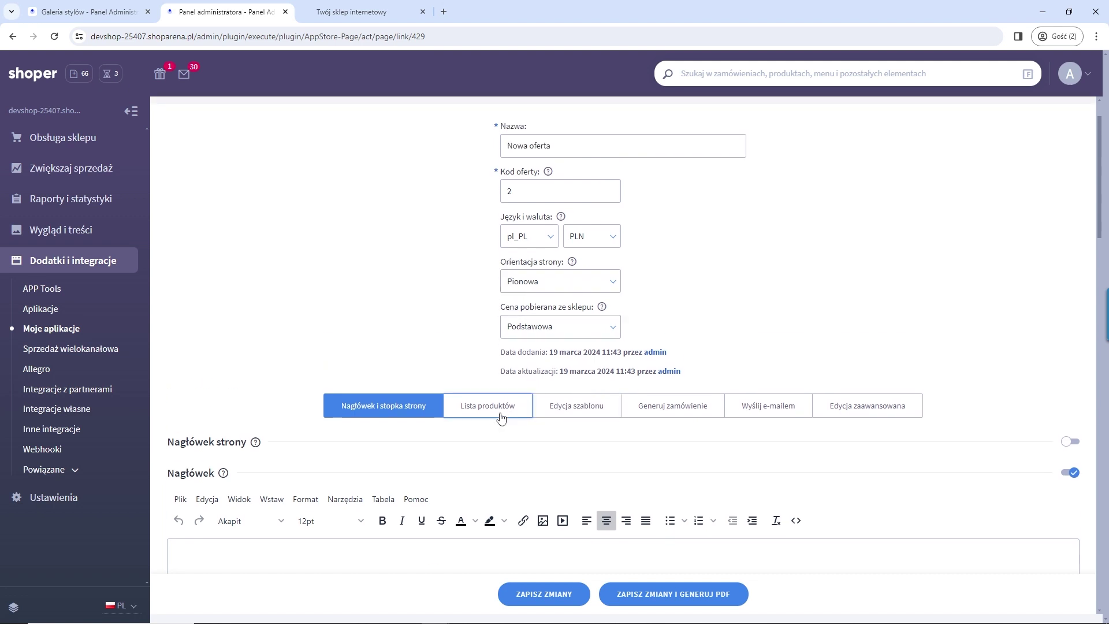
click(494, 411)
Step: Search 'magaz' and add Magazyn D, A and B to the offer
click(526, 452)
text(magaz)
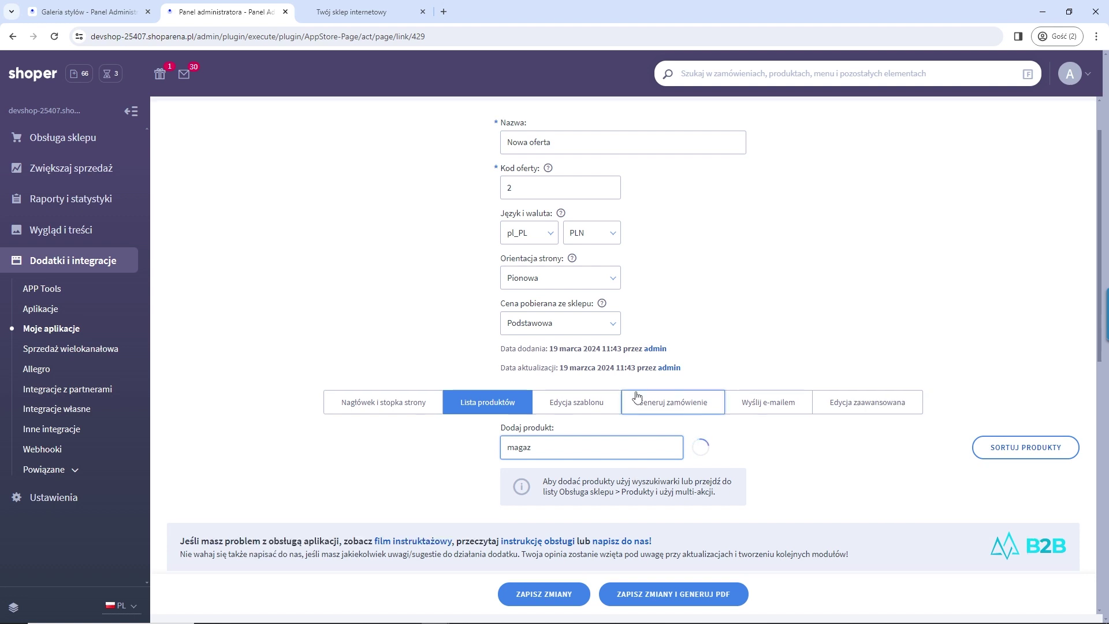
scroll(637, 397, down, 2)
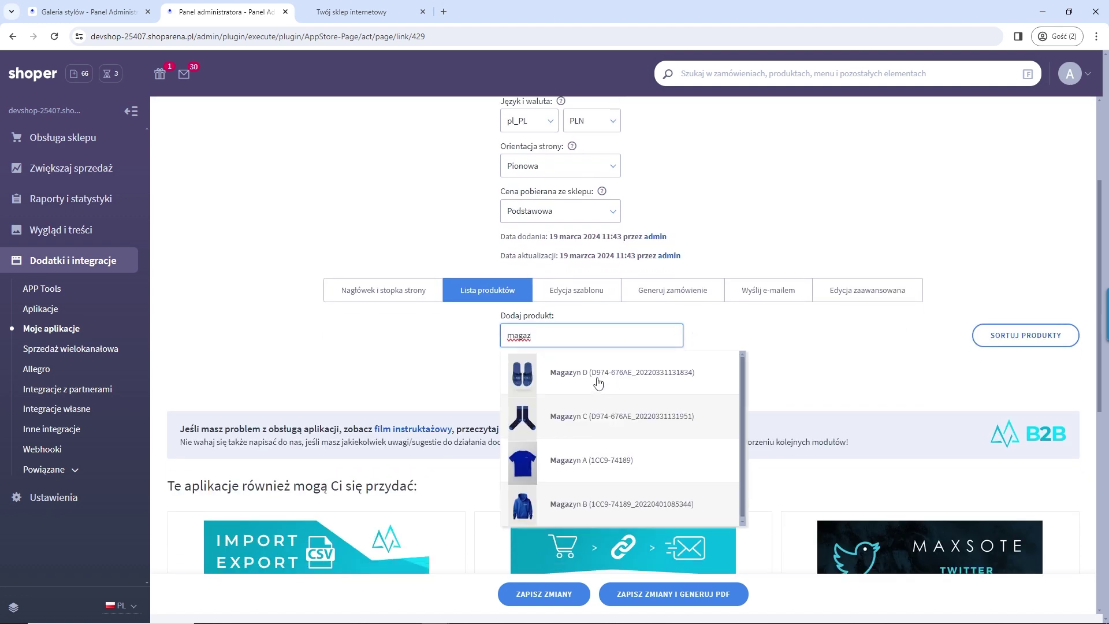
click(615, 371)
click(599, 469)
click(596, 506)
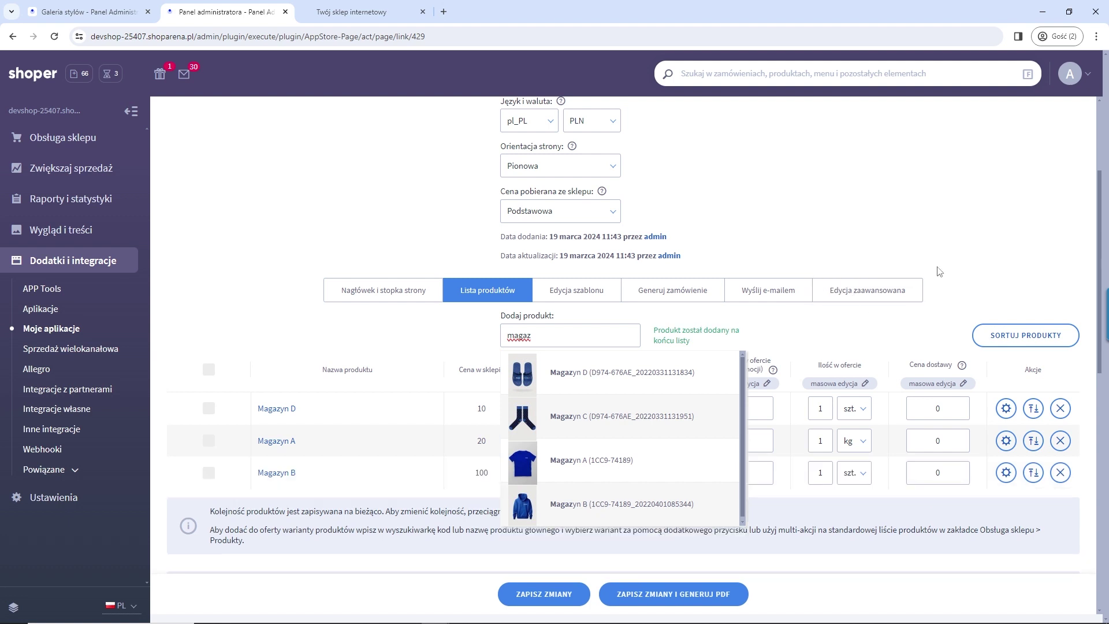
click(965, 285)
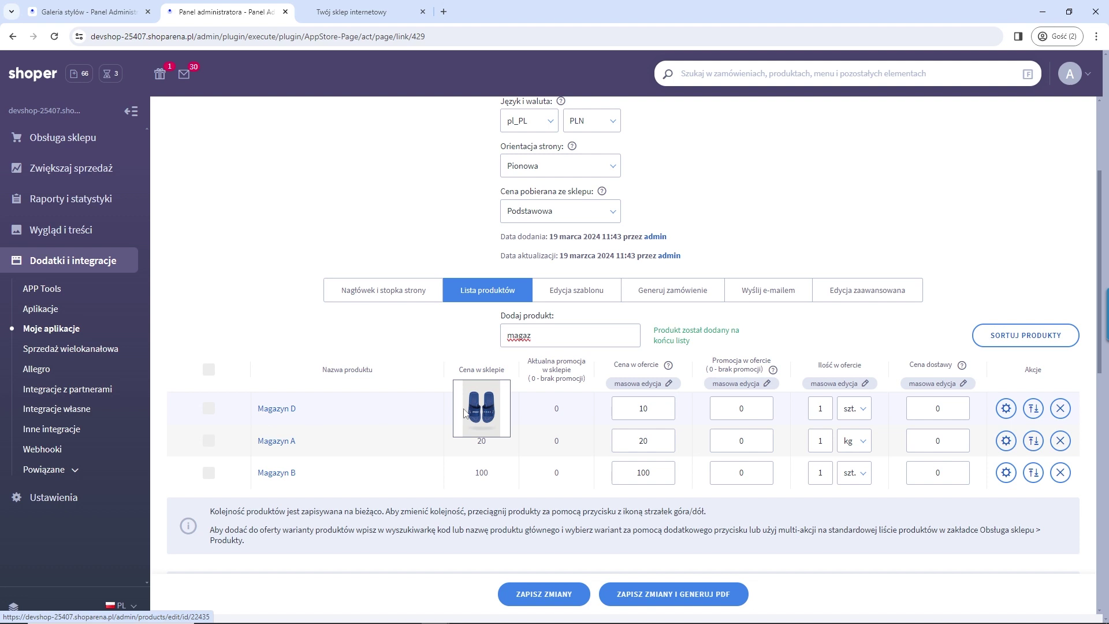
Step: Set the offer prices of Magazyn D, A and B to 8, 15 and 90
click(651, 407)
double_click(656, 408)
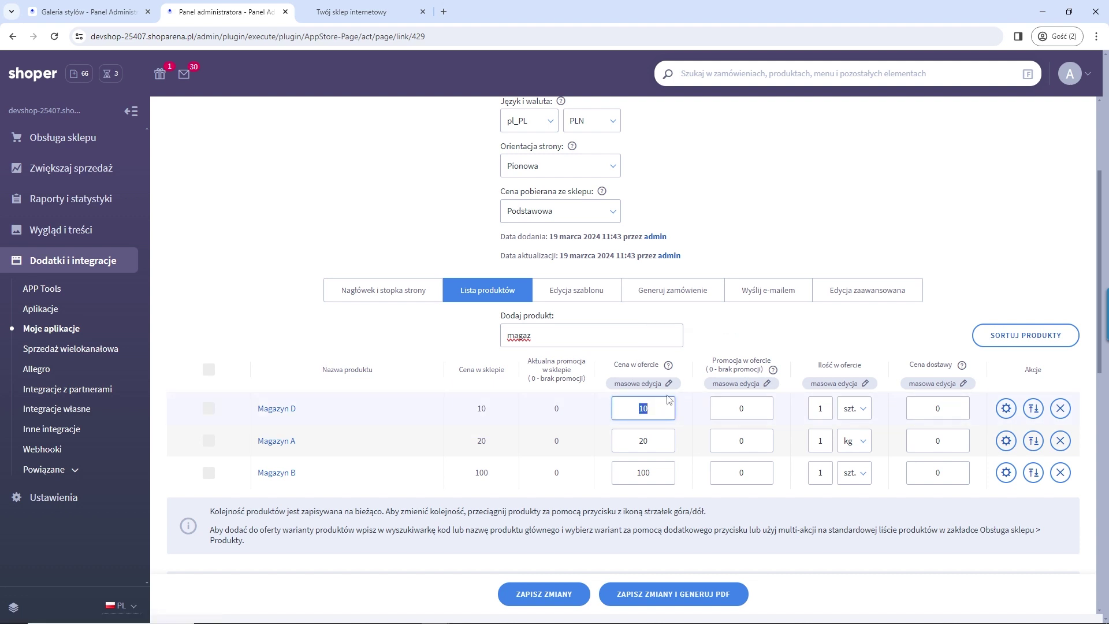
text(8)
double_click(613, 451)
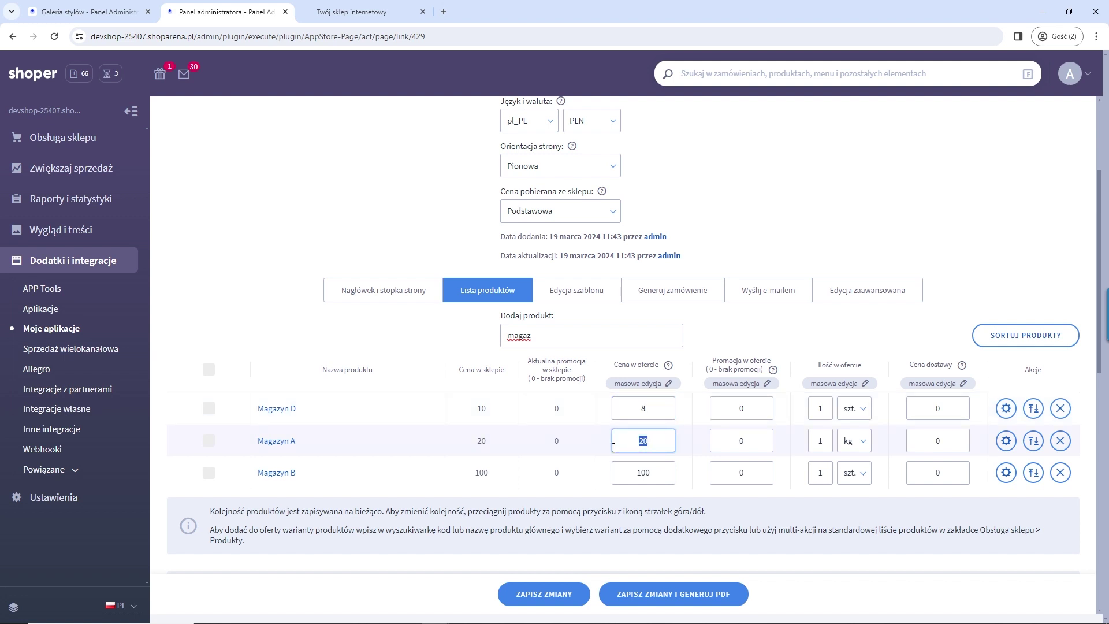
text(15)
double_click(643, 474)
text(90)
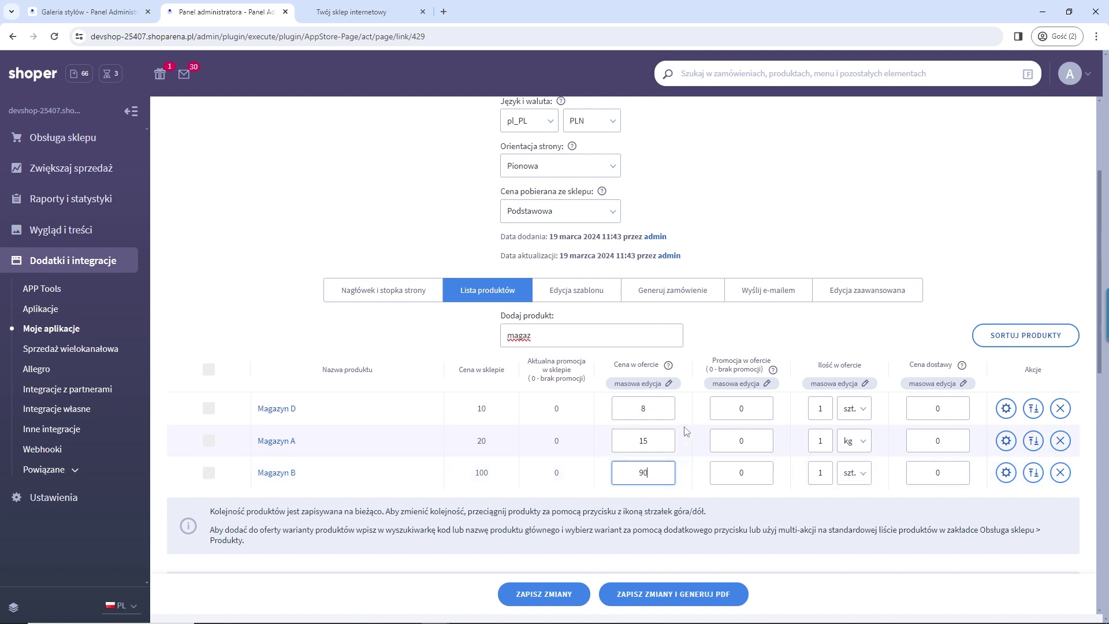
click(782, 330)
Step: Set Magazyn D's quantity to 4, then save the offer and generate its PDF
click(821, 408)
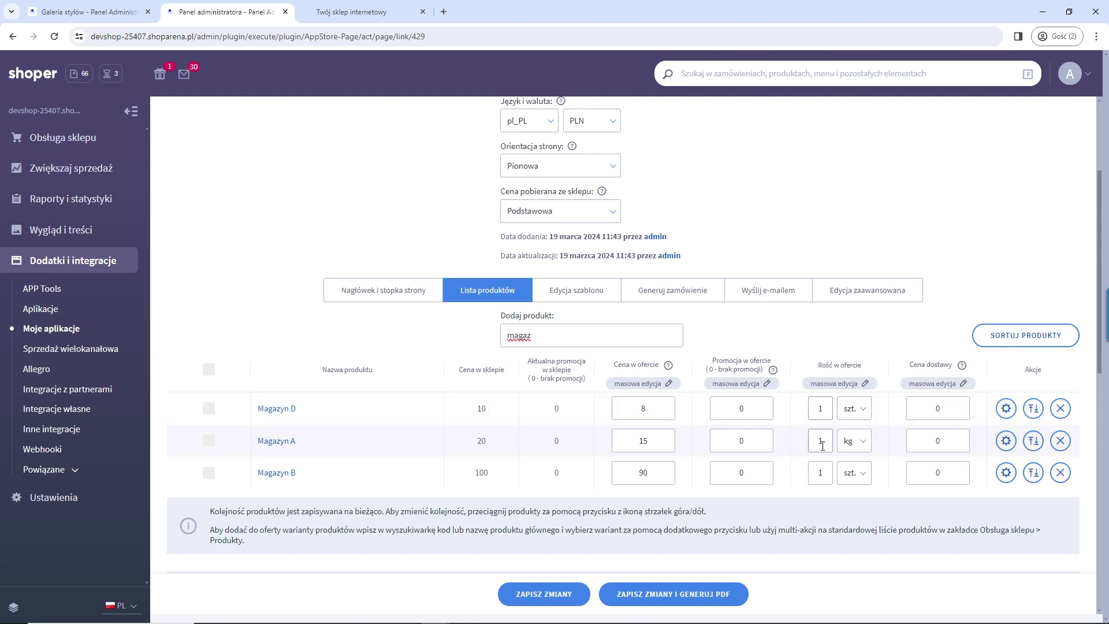
double_click(819, 408)
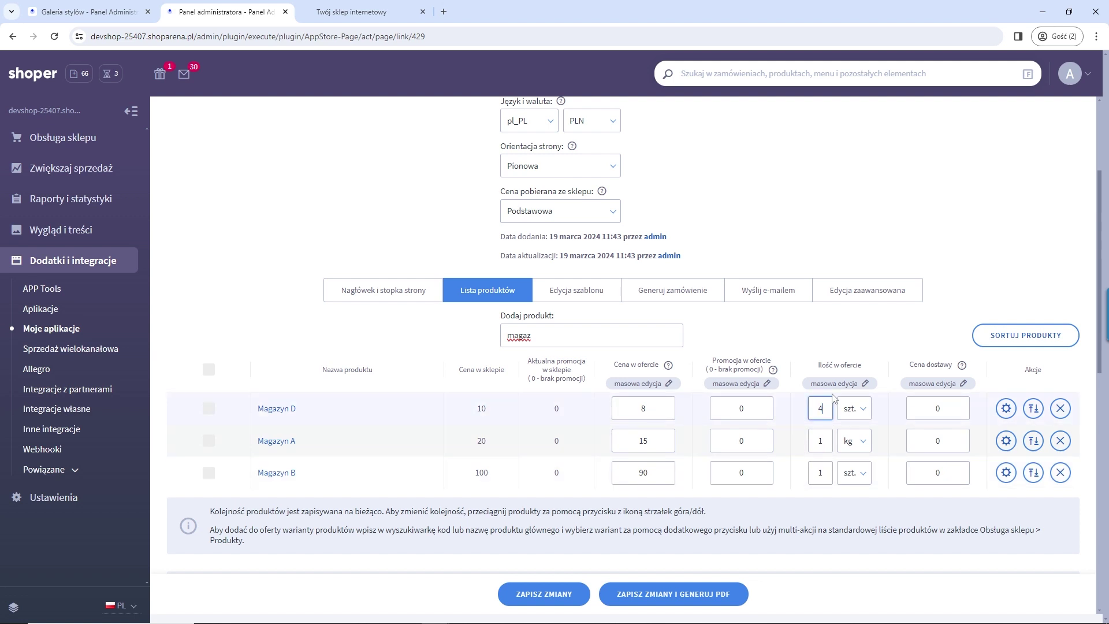
text(4)
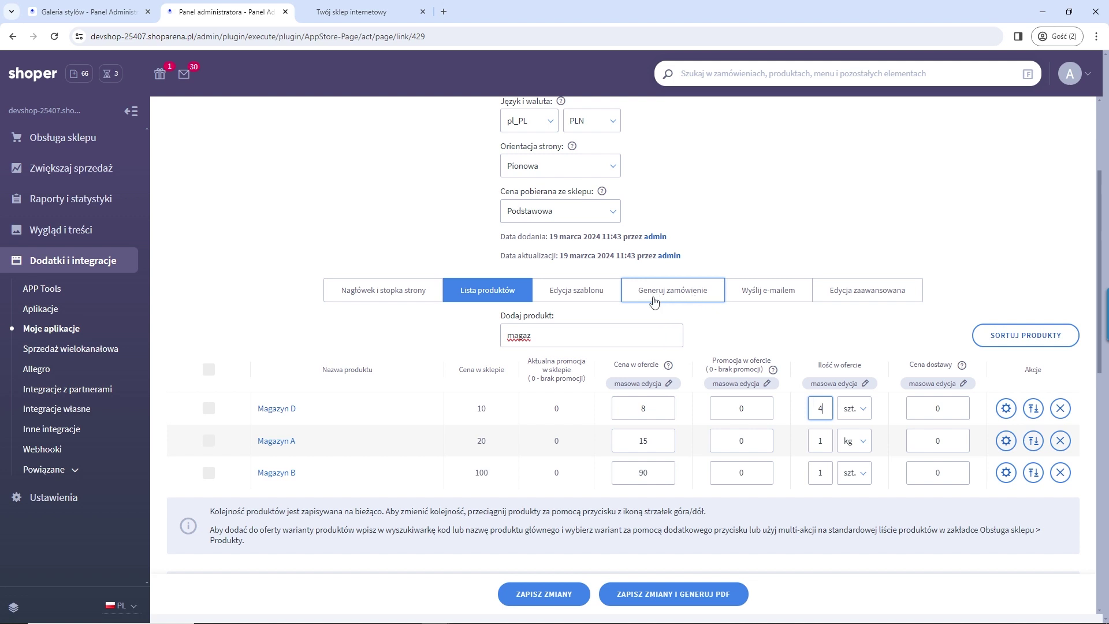
click(707, 590)
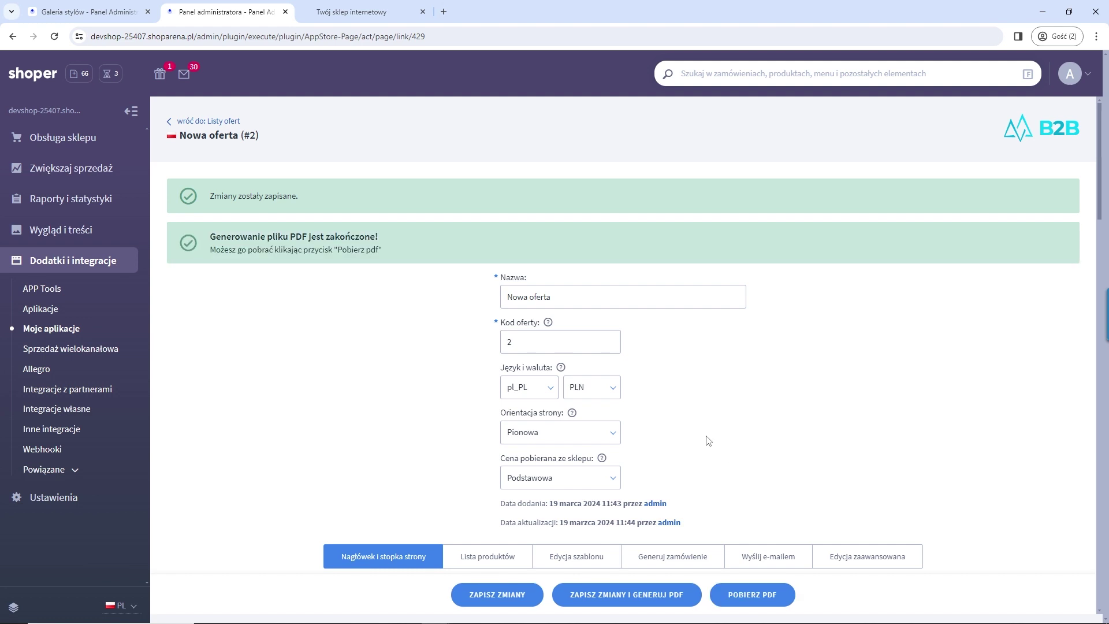
Step: Download the generated offer PDF as 'oferta' and confirm it in the download history
scroll(705, 441, down, 4)
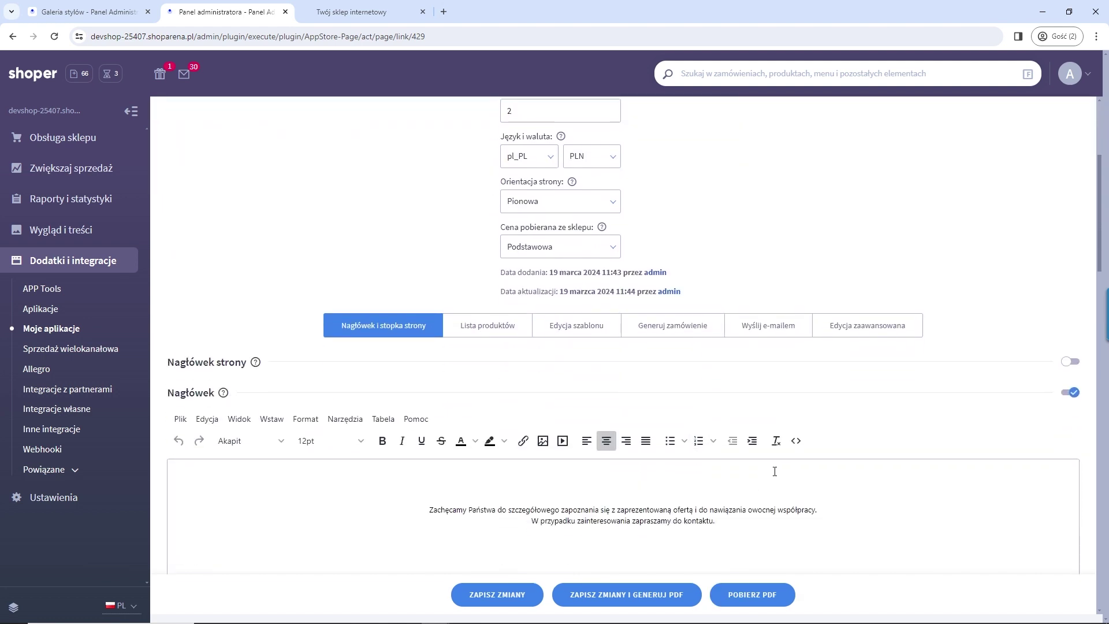
scroll(775, 471, up, 4)
click(757, 603)
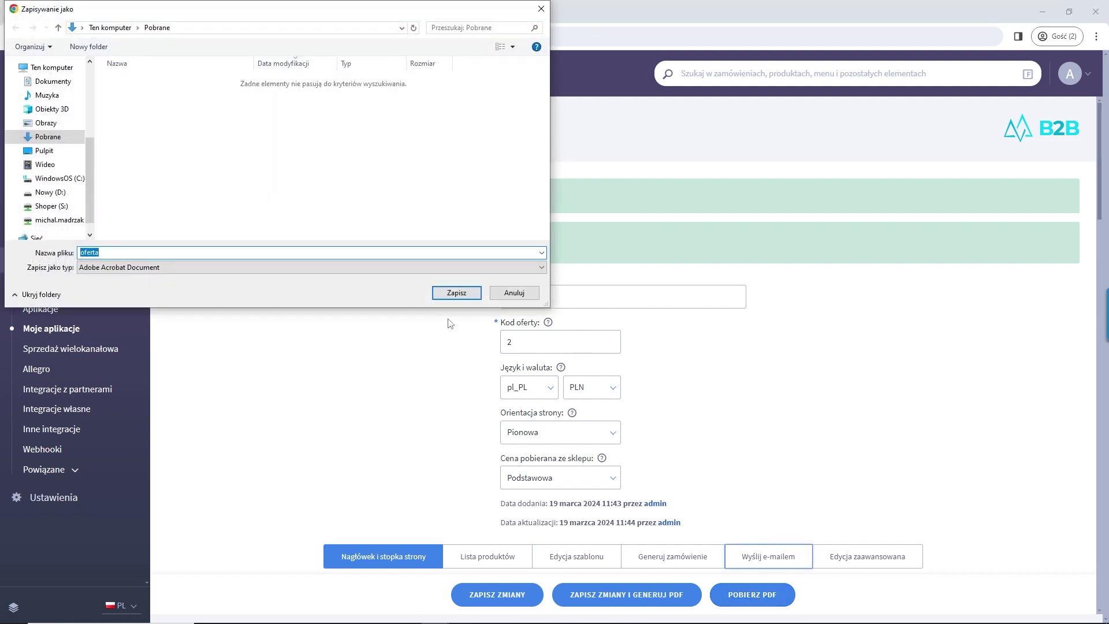
click(462, 294)
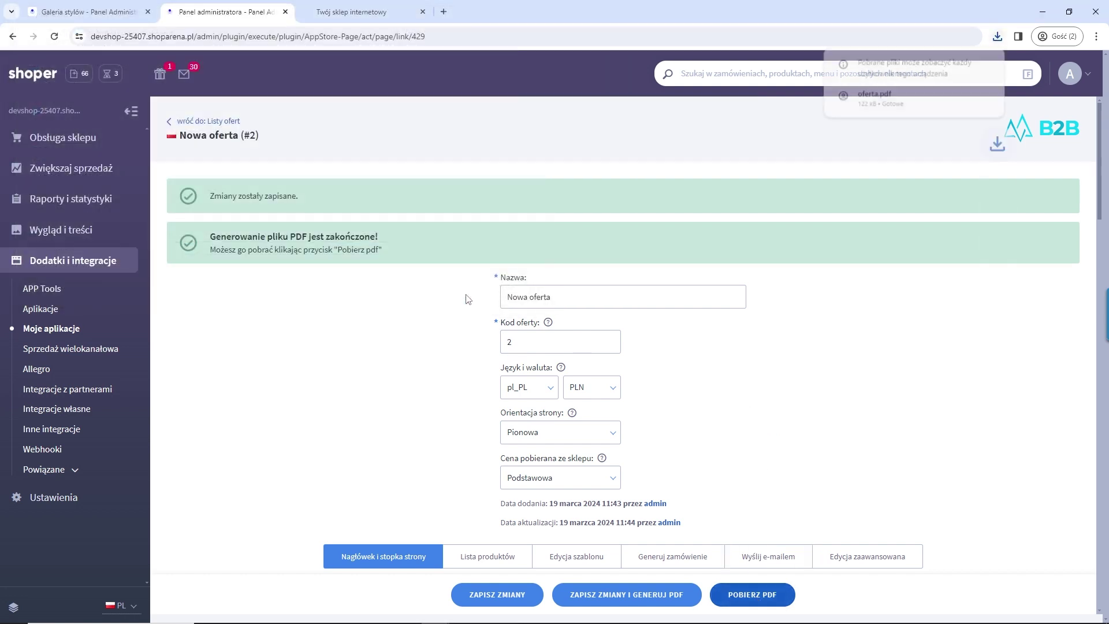
click(998, 37)
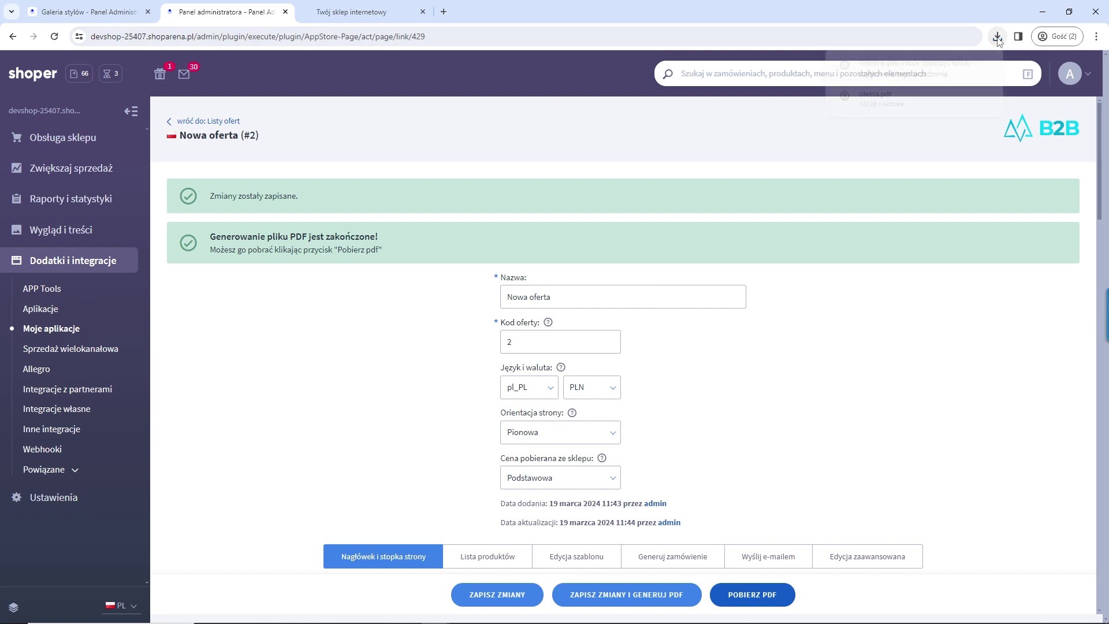
click(998, 37)
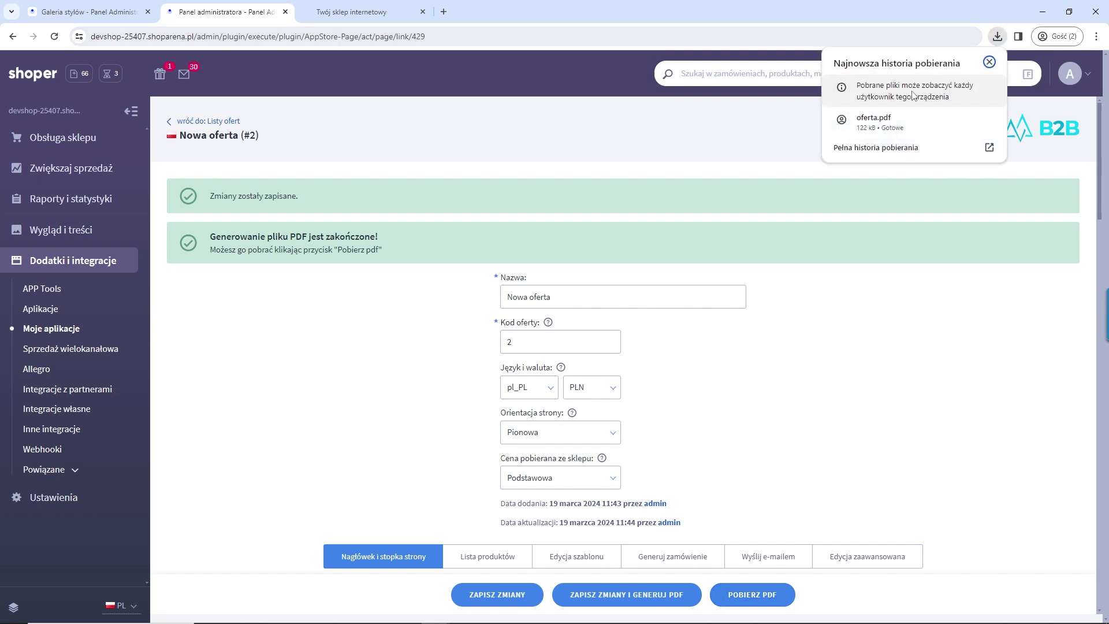
click(854, 328)
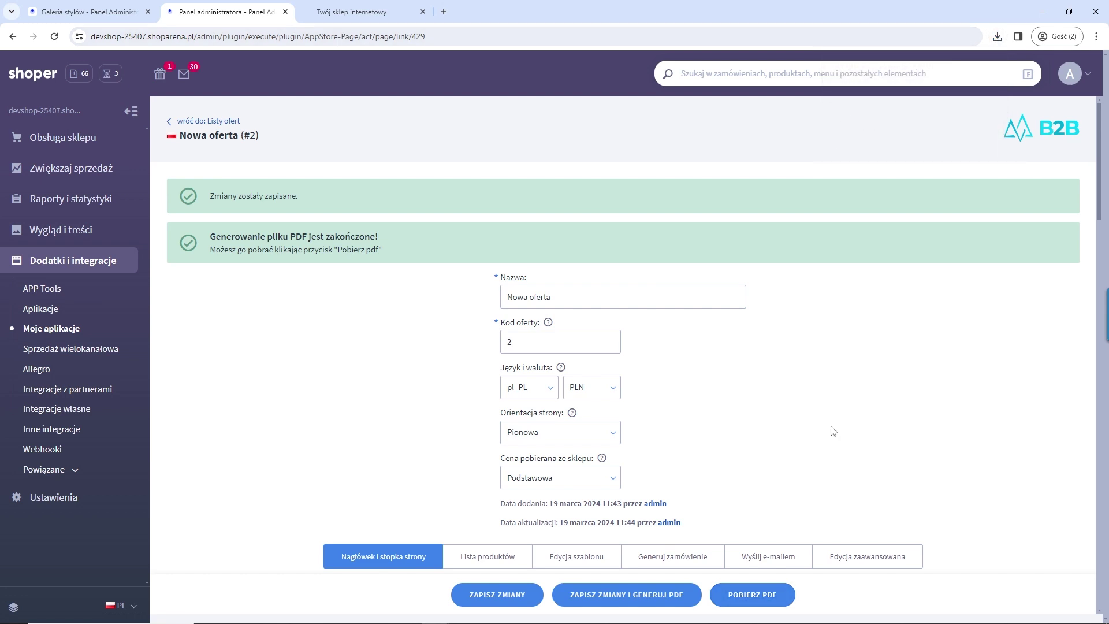
scroll(814, 445, down, 3)
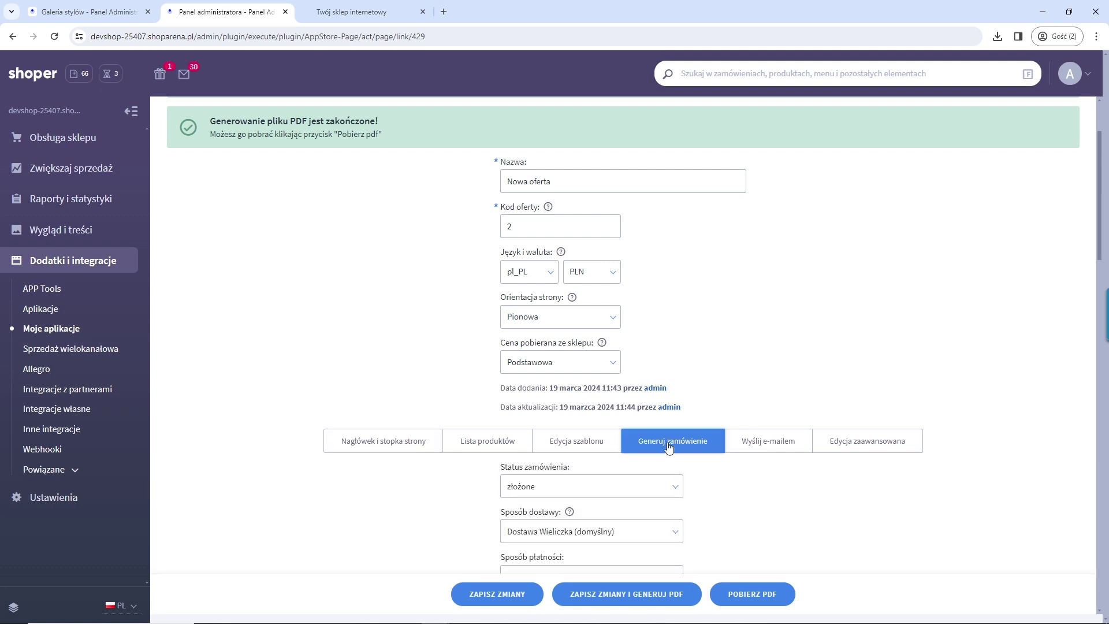
Step: Reopen offer 2 for editing from the offers list
scroll(708, 420, down, 2)
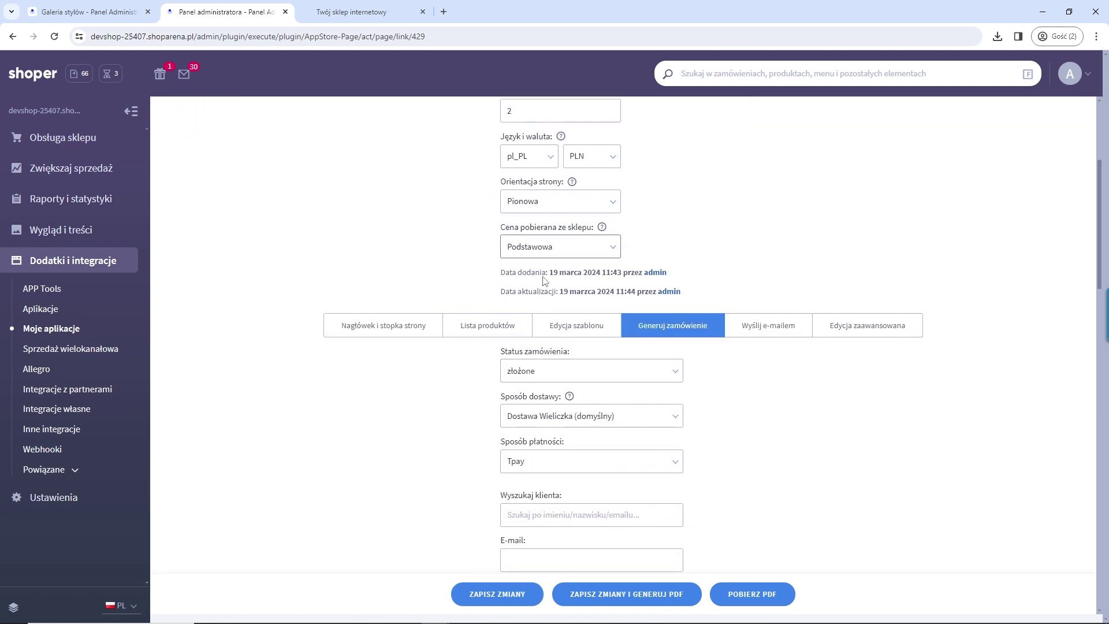
scroll(543, 281, up, 4)
key(Tab)
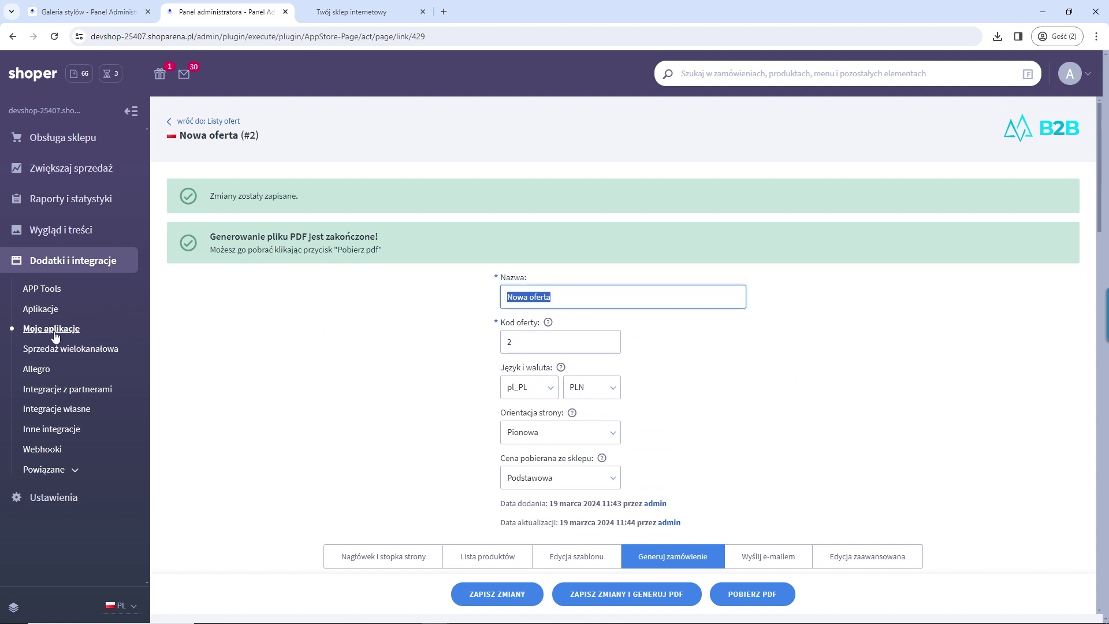
click(211, 121)
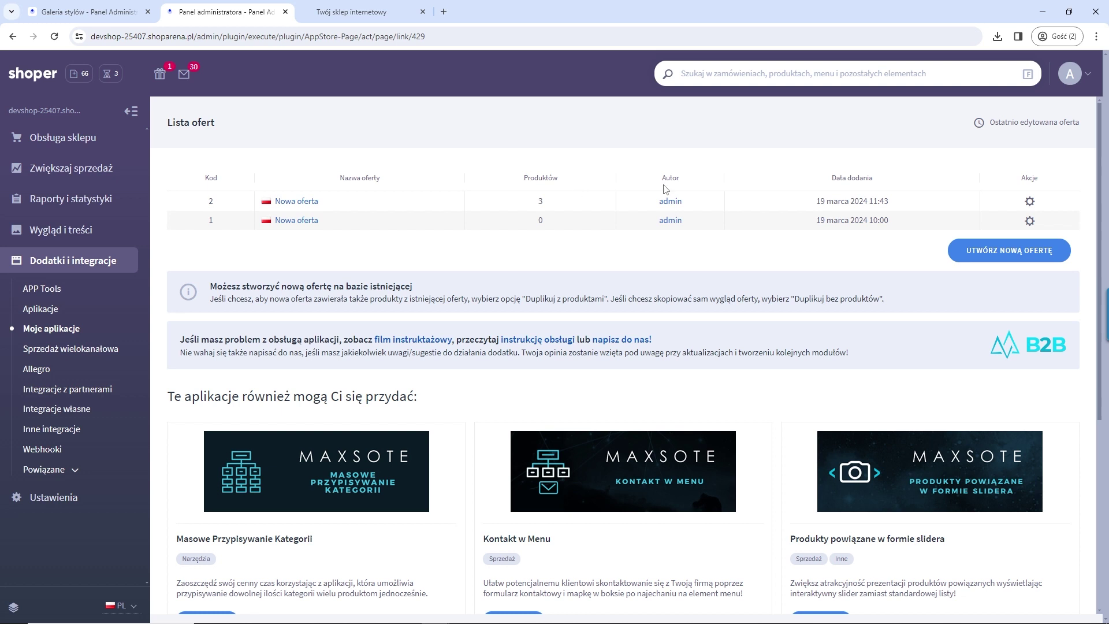
click(1030, 202)
click(1030, 202)
click(1001, 214)
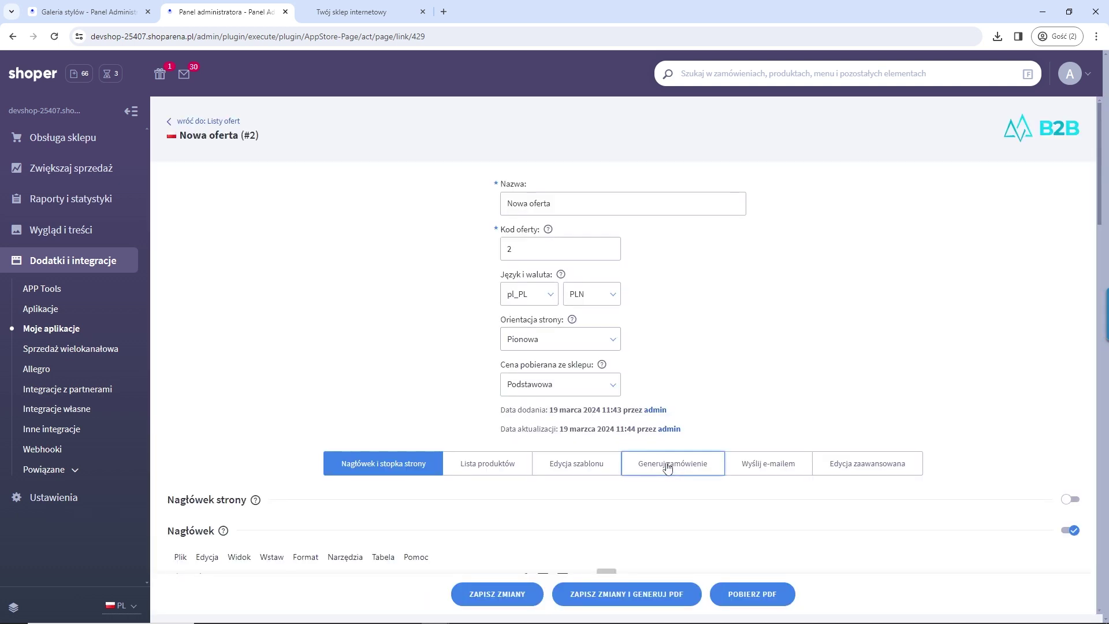
Step: Select the test customer in Generuj zamówienie and generate a store order from the offer
click(664, 463)
scroll(717, 376, down, 4)
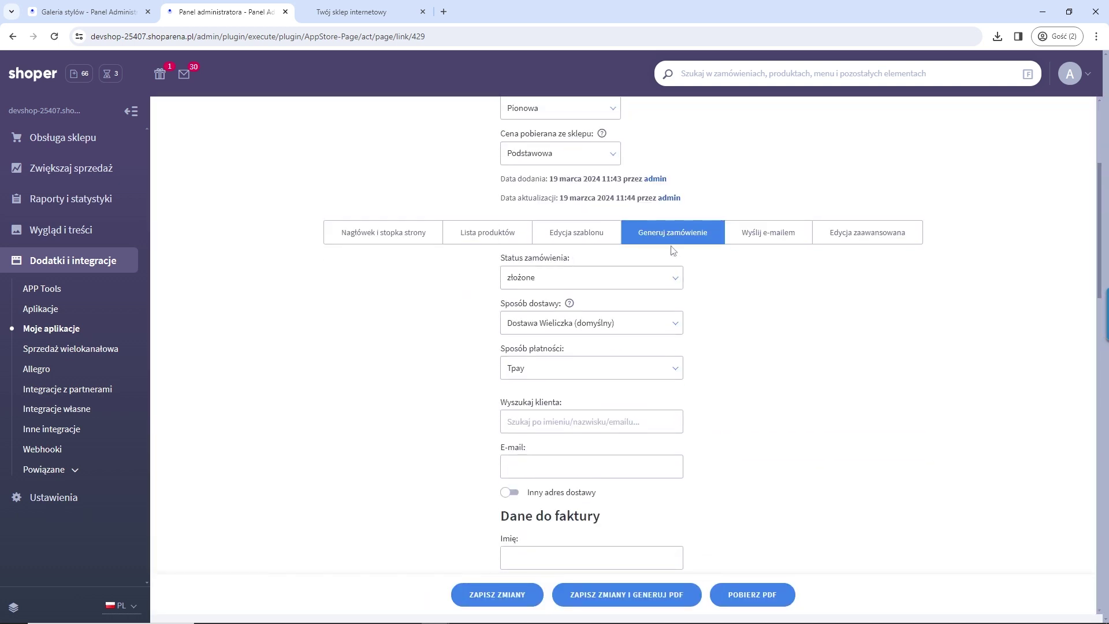
click(543, 430)
text(sniecik)
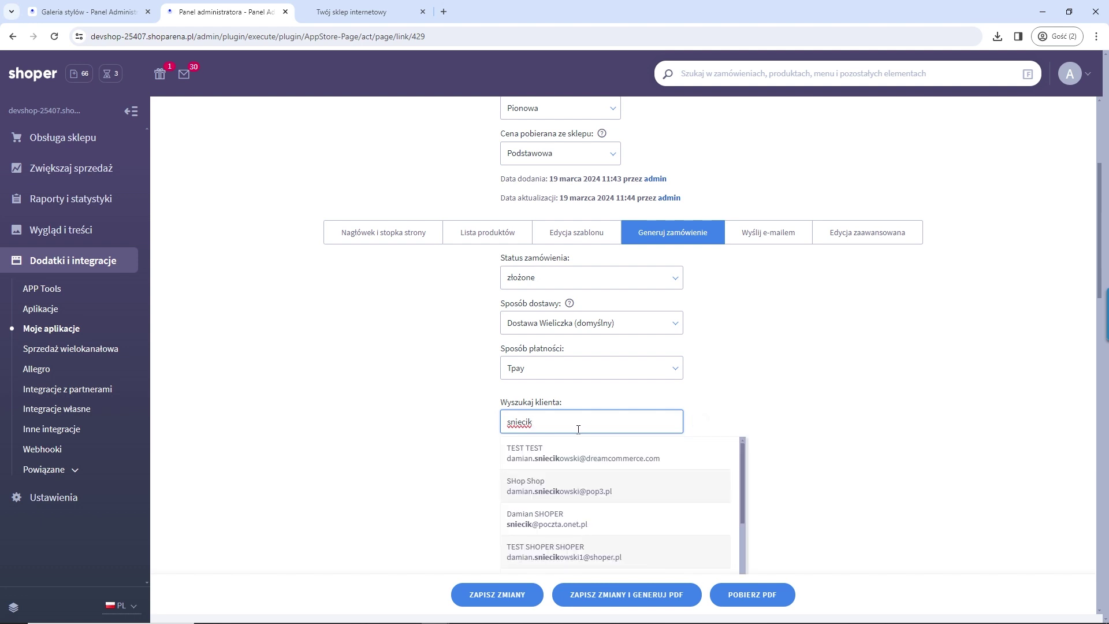
click(539, 460)
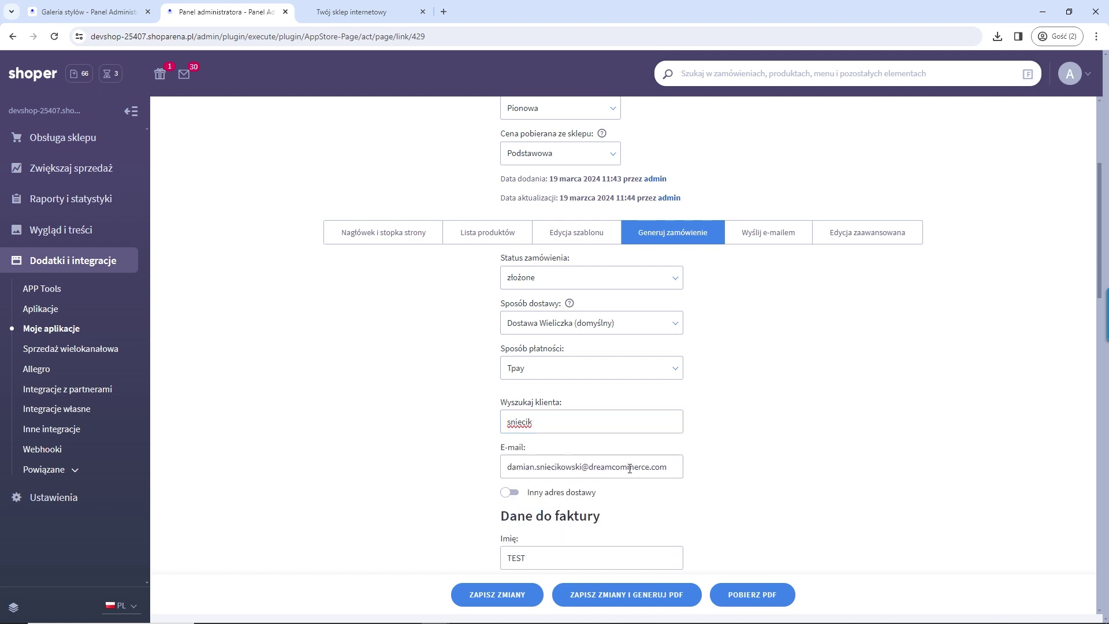
scroll(639, 422, down, 2)
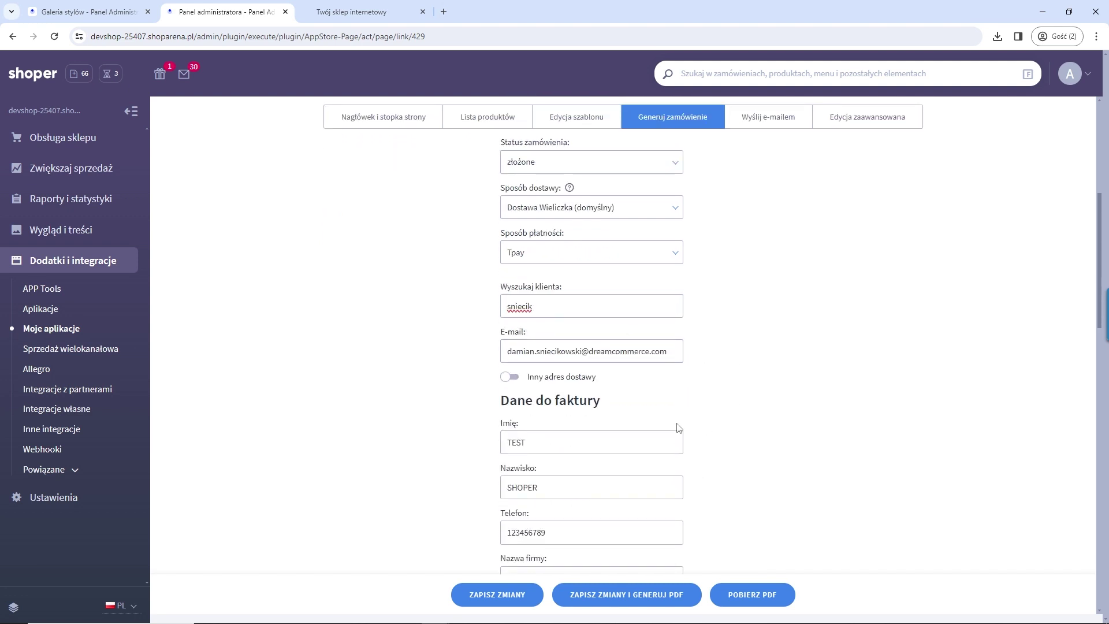
scroll(712, 423, down, 10)
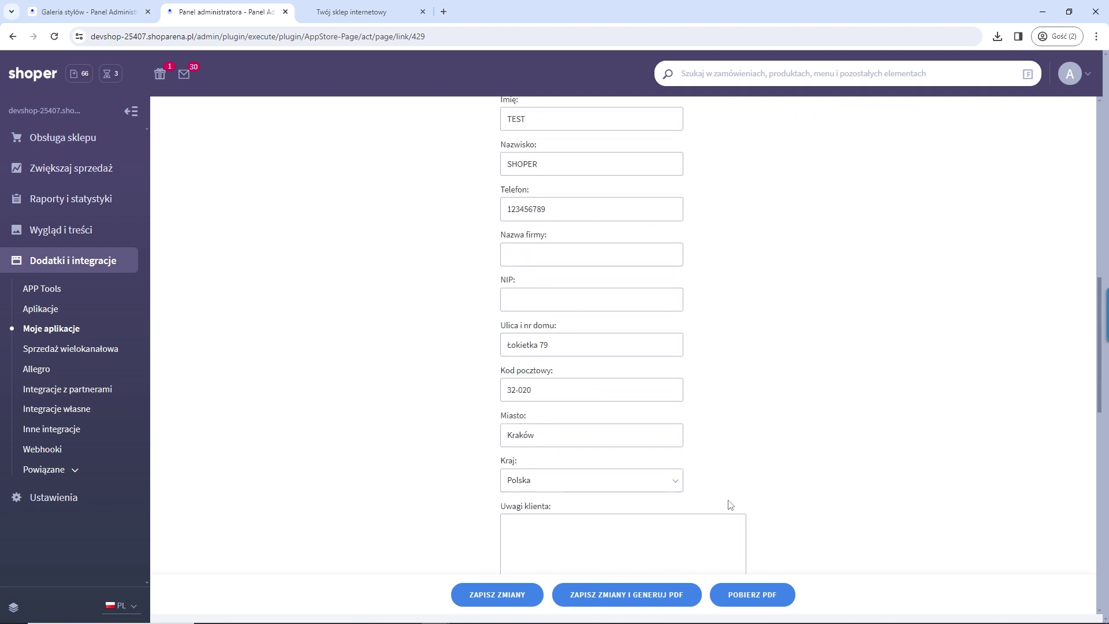
scroll(635, 358, up, 5)
scroll(685, 389, up, 7)
scroll(686, 389, down, 15)
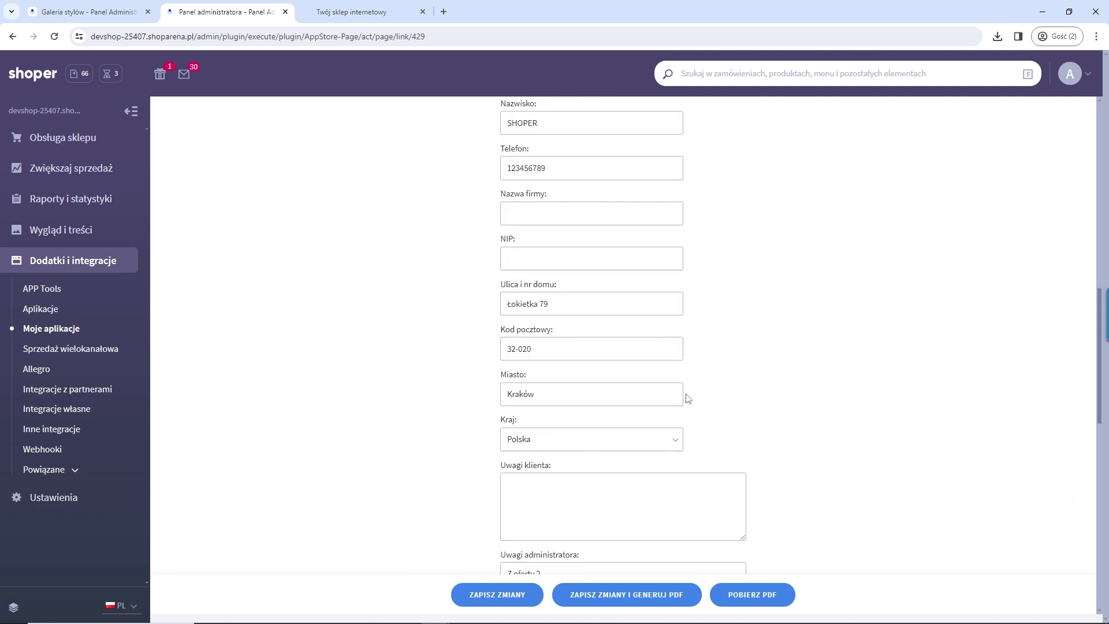
scroll(716, 392, up, 3)
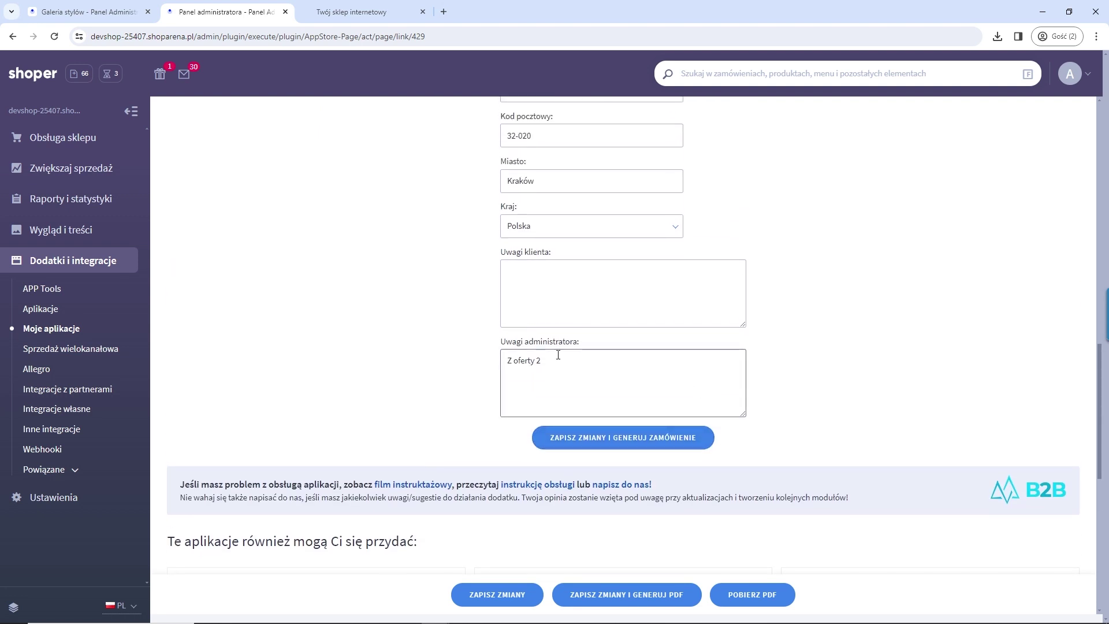
click(582, 448)
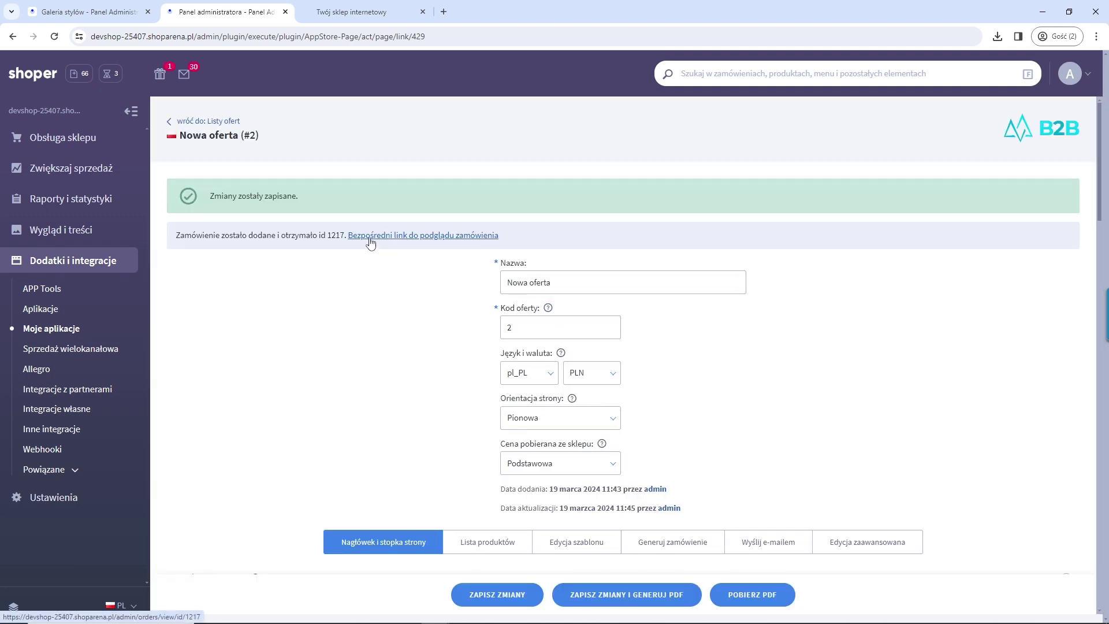
Step: Preview the new order with its three Magazyn products, then return to Moje aplikacje
click(409, 245)
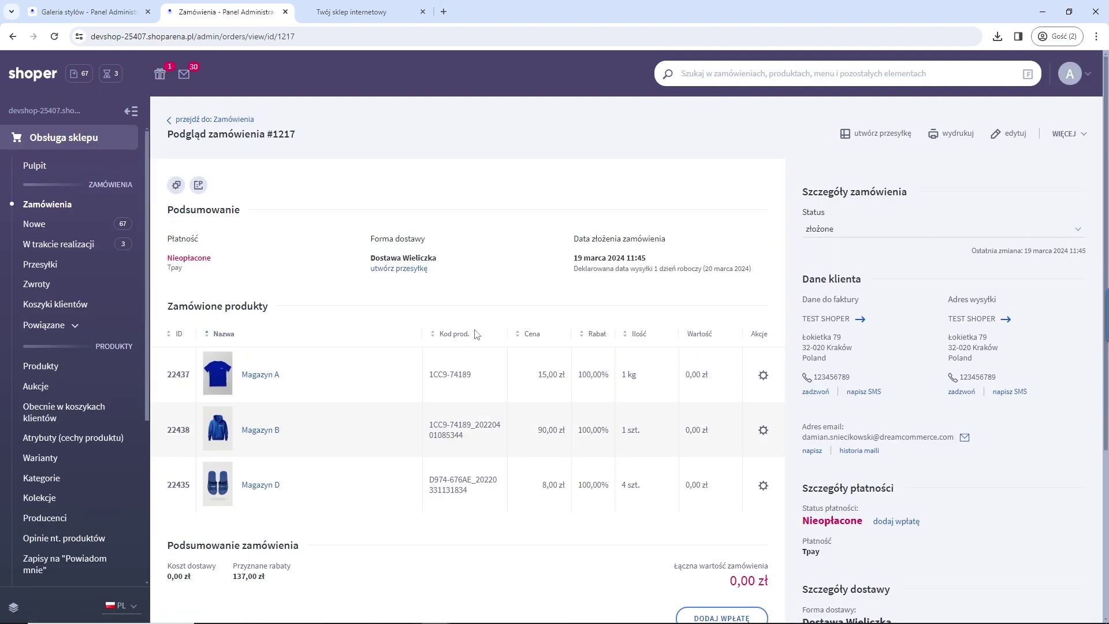
scroll(401, 334, down, 3)
scroll(401, 334, up, 3)
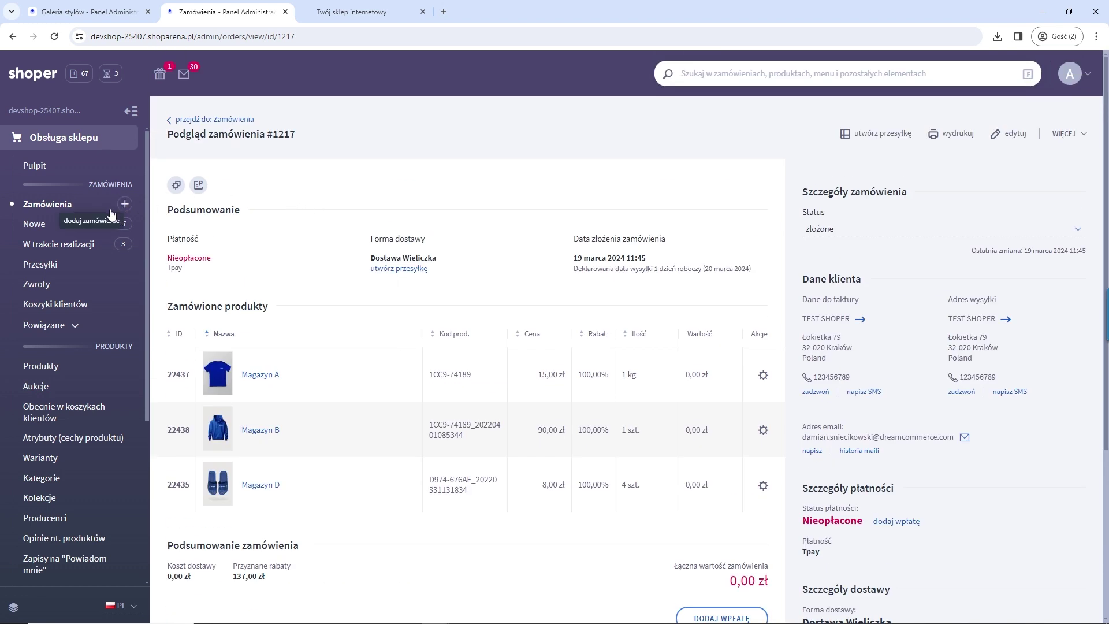
scroll(75, 451, down, 4)
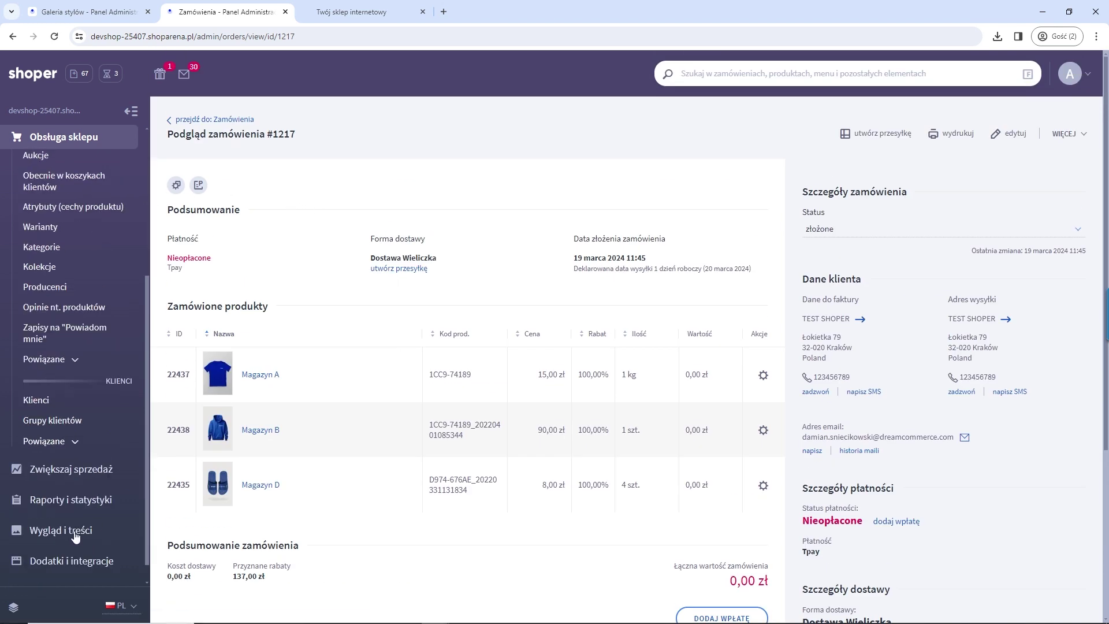
click(75, 561)
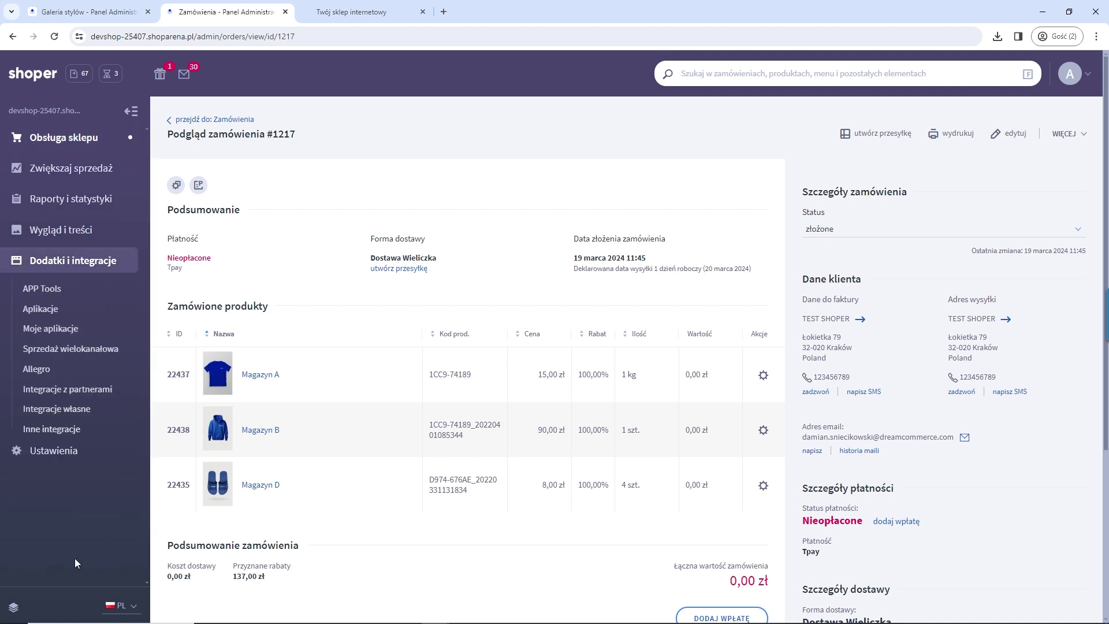
click(59, 334)
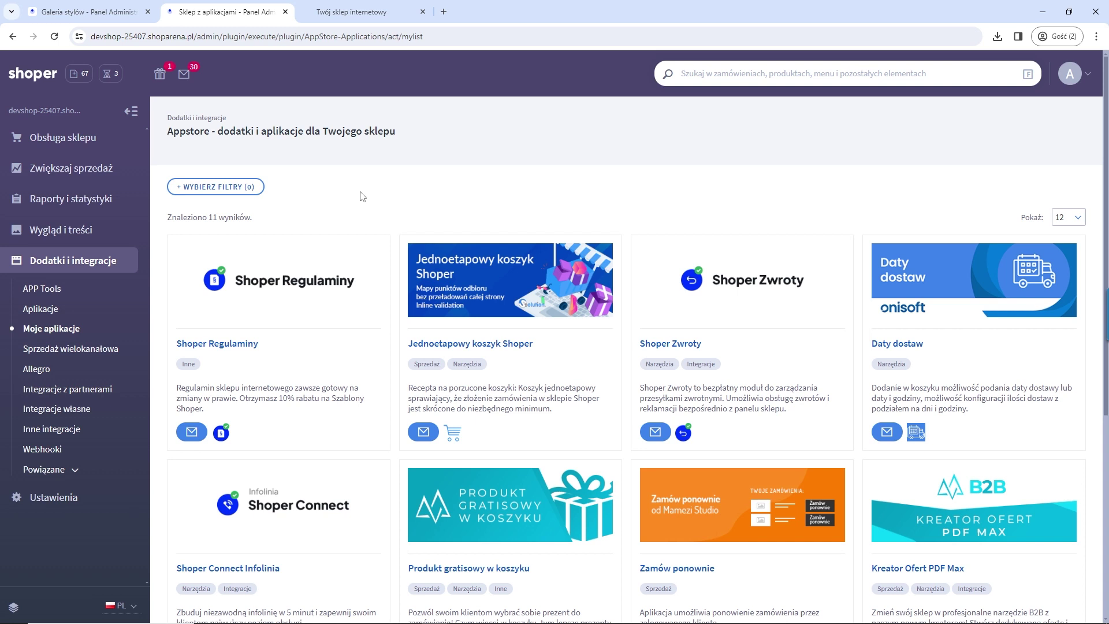
click(53, 498)
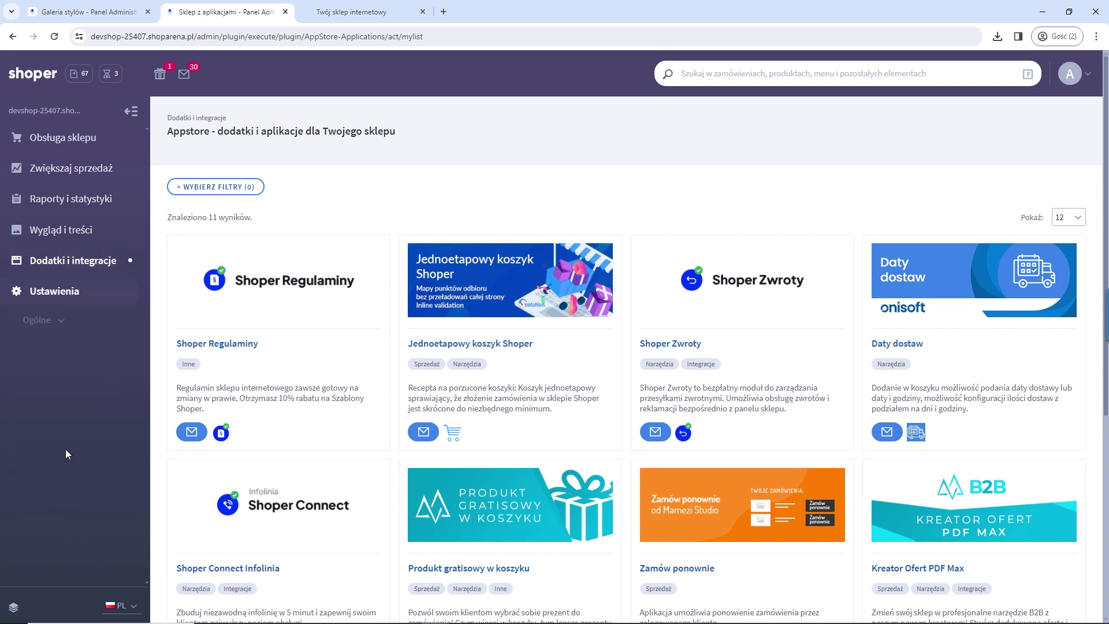
Step: Check the Poziomy cen option in Ustawienia produktów, leaving it at Dwa poziomy cen
click(67, 328)
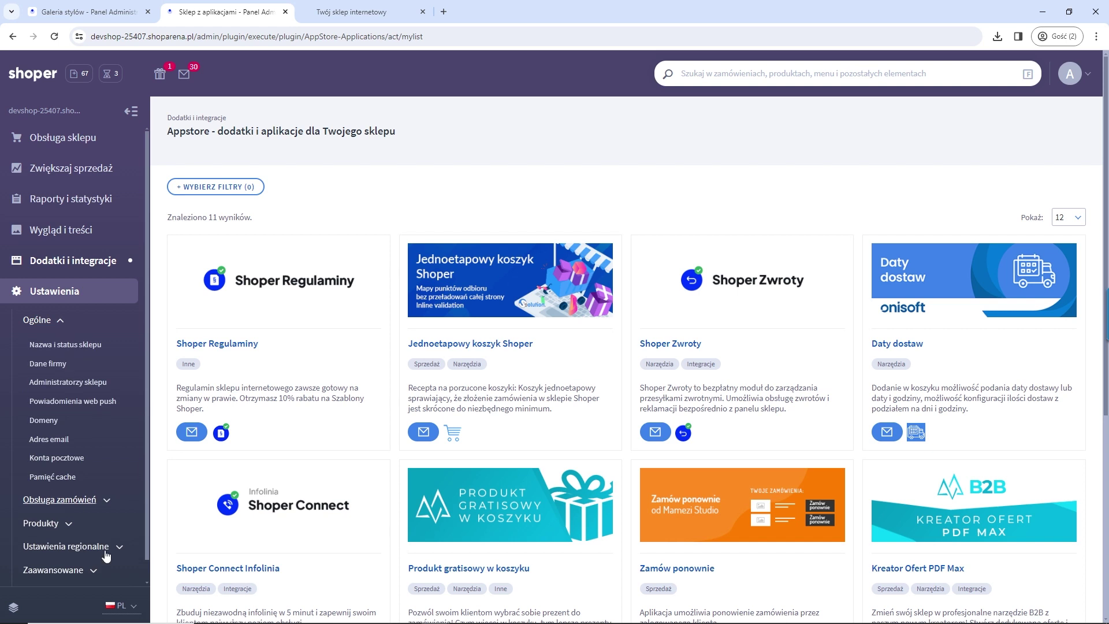
click(69, 522)
scroll(69, 513, down, 1)
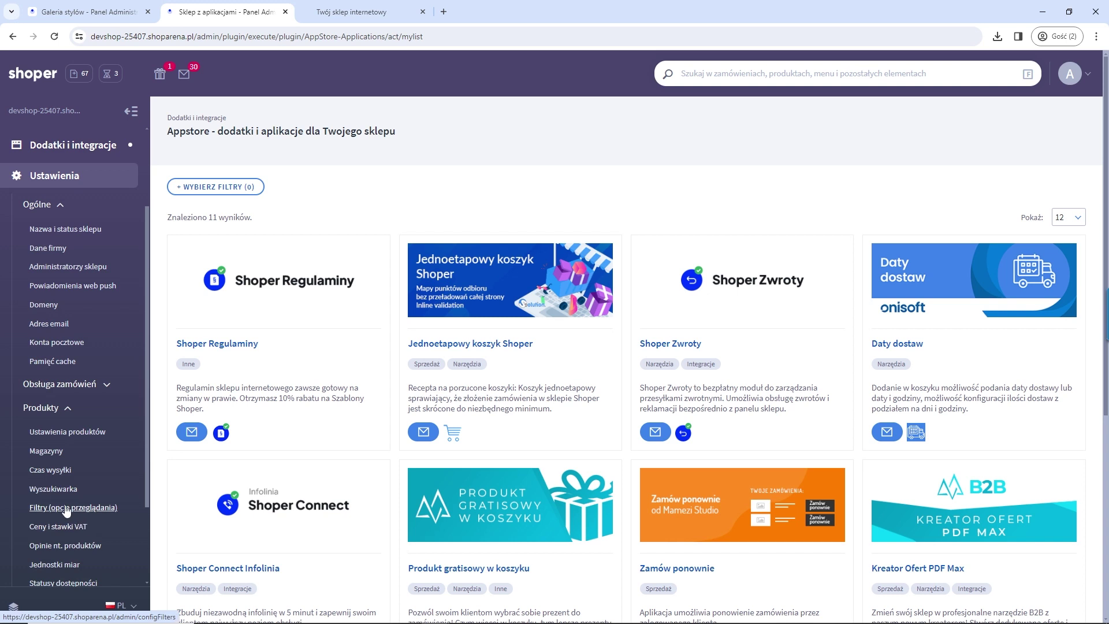
click(61, 436)
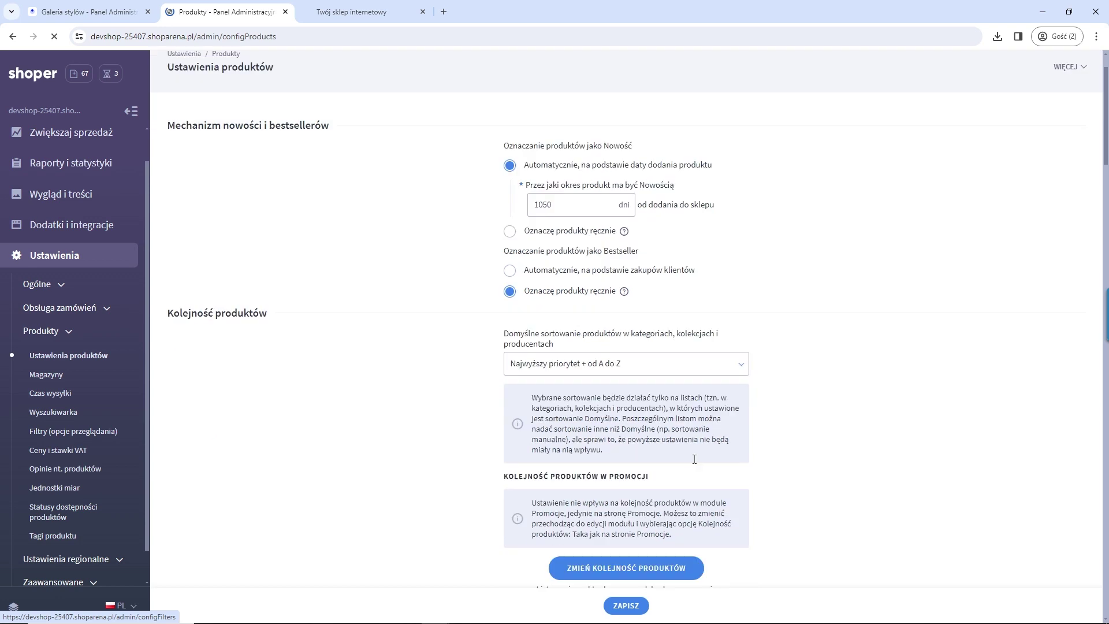
scroll(832, 322, down, 15)
scroll(866, 339, down, 15)
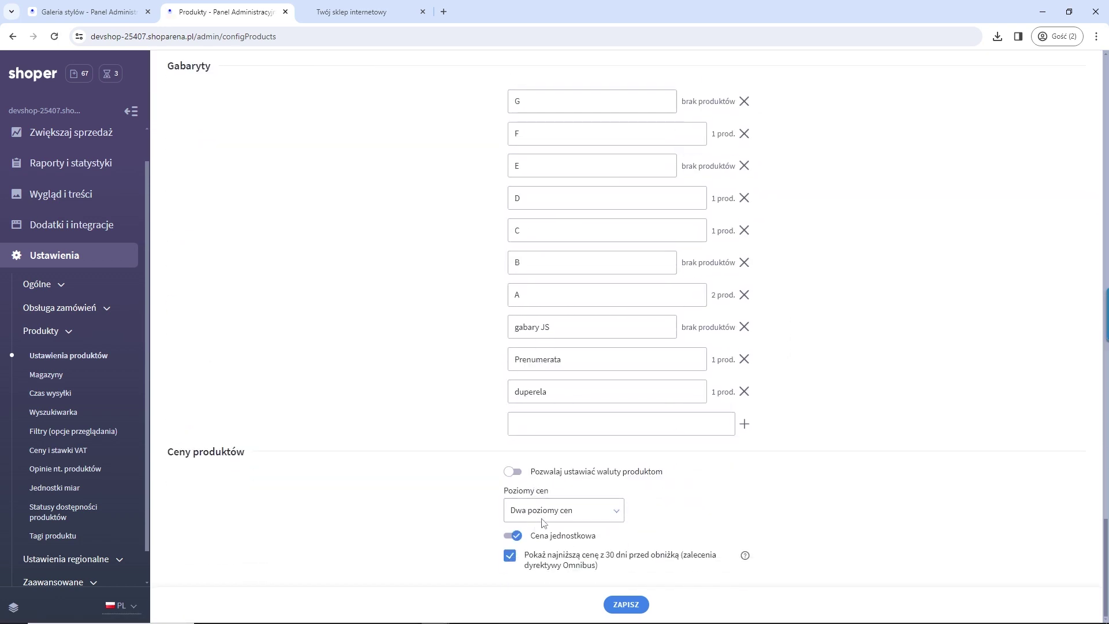
click(543, 518)
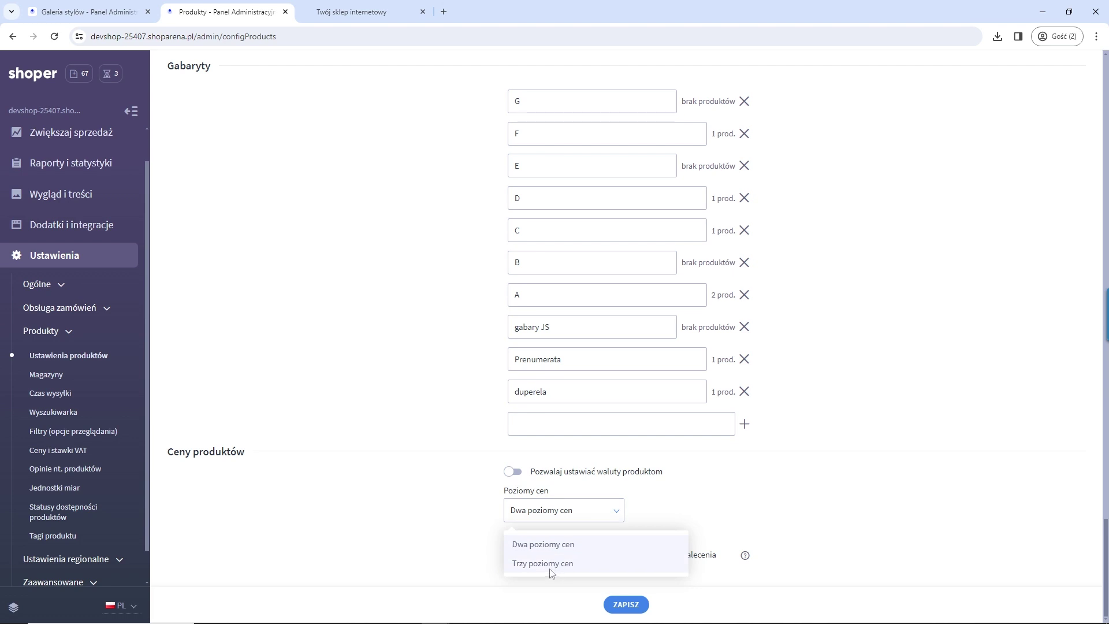
click(733, 492)
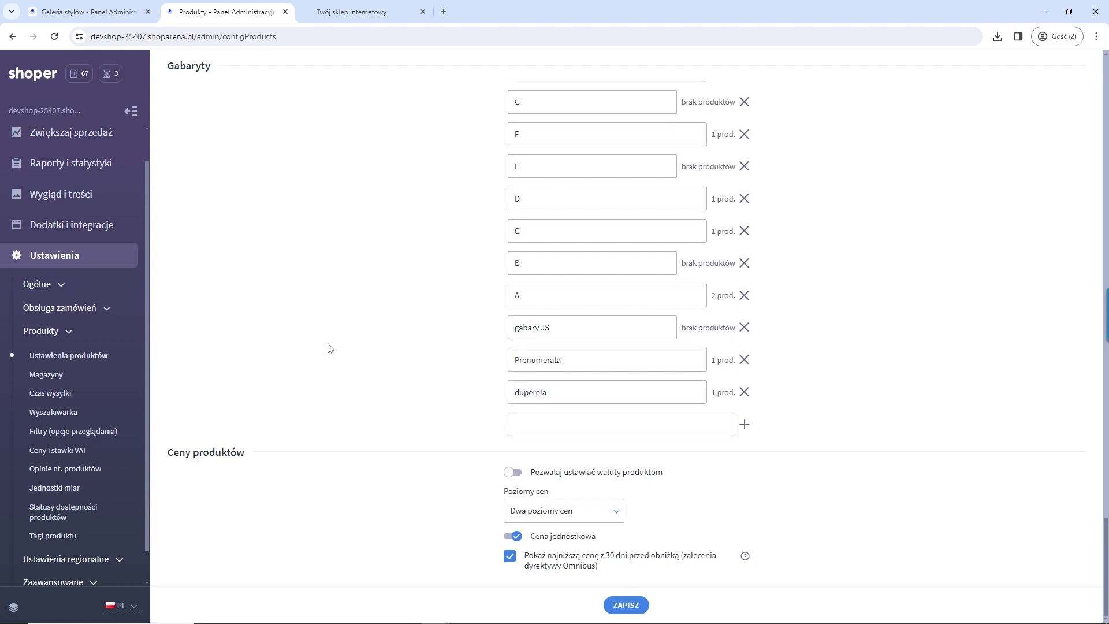
scroll(329, 347, up, 5)
scroll(47, 157, up, 1)
click(38, 134)
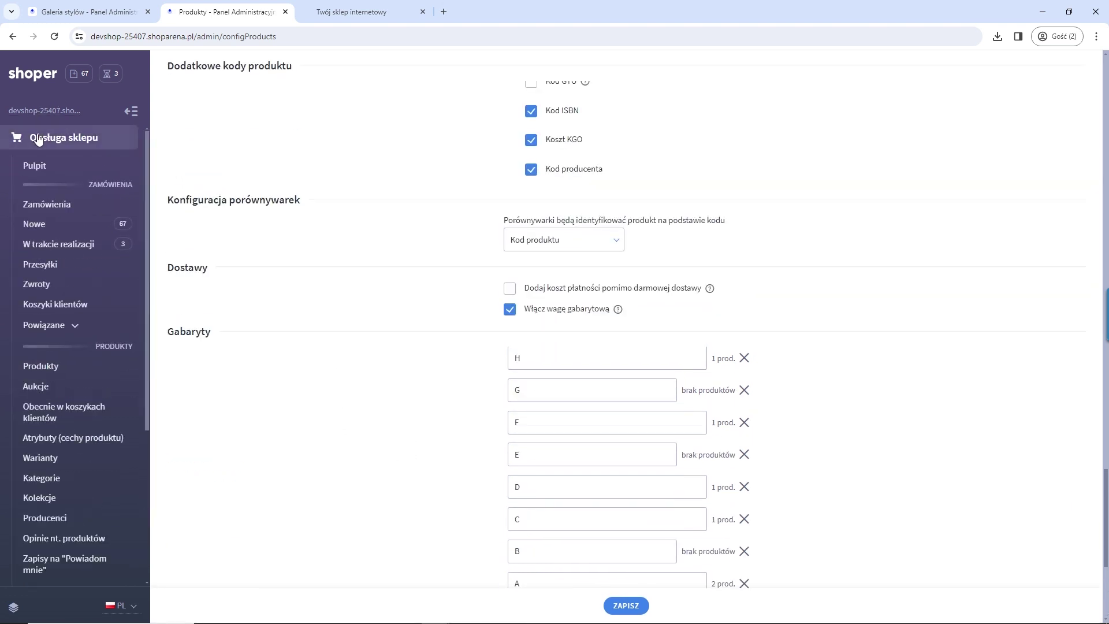
Step: Open product Magazyn B's edit page from the product list
click(45, 370)
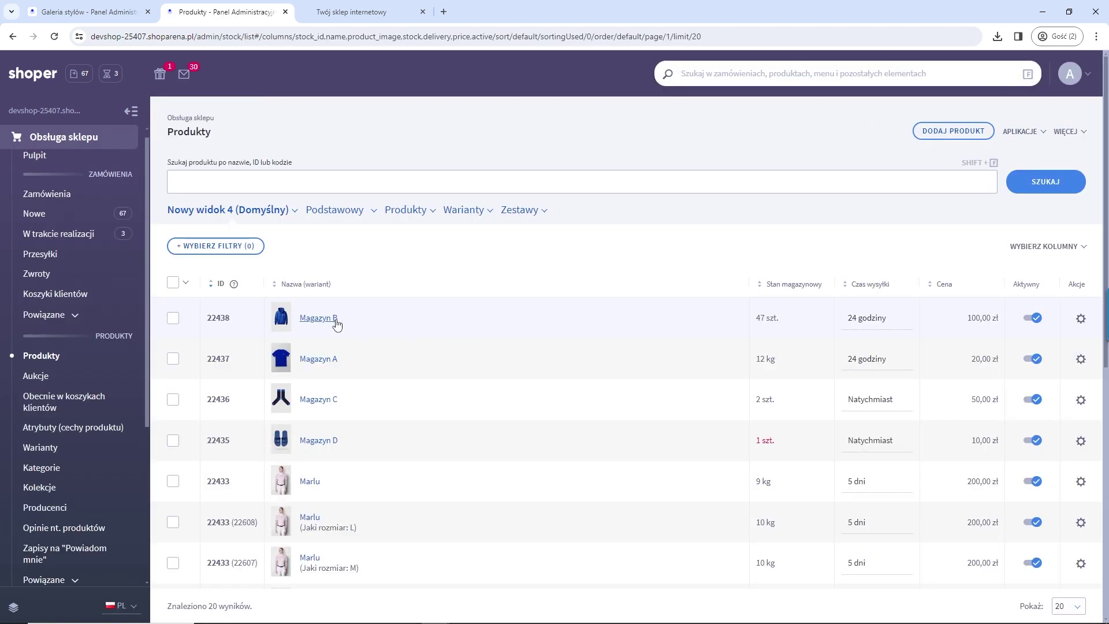
click(333, 318)
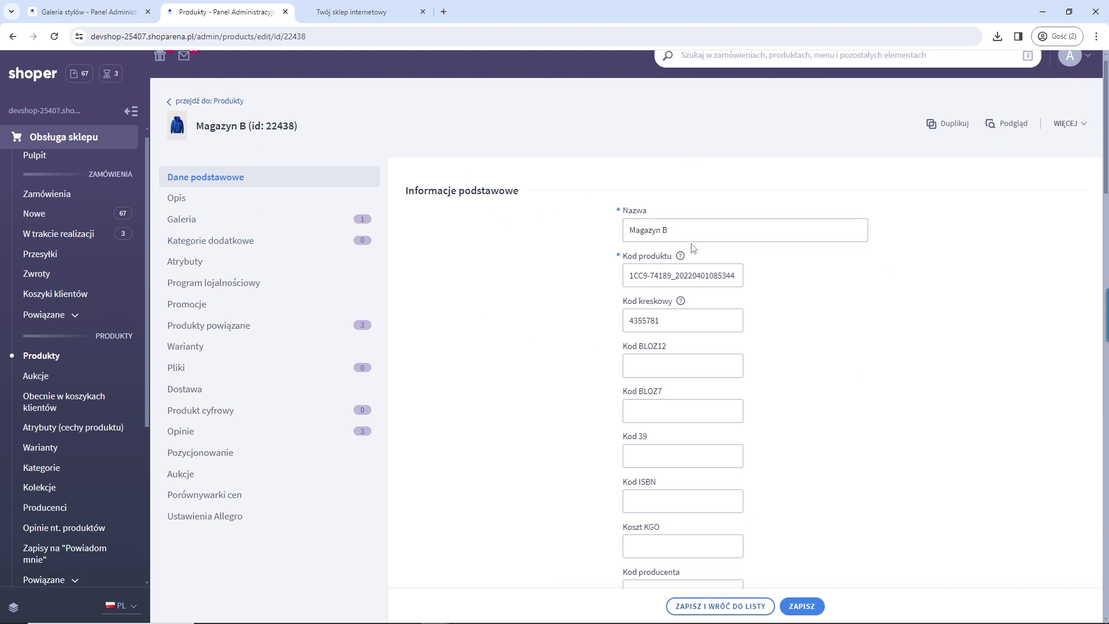
scroll(694, 255, down, 8)
Step: Change Magazyn B's hurtowa 1 price from 80,00 to 50 zł and save it
double_click(685, 425)
key(Tab)
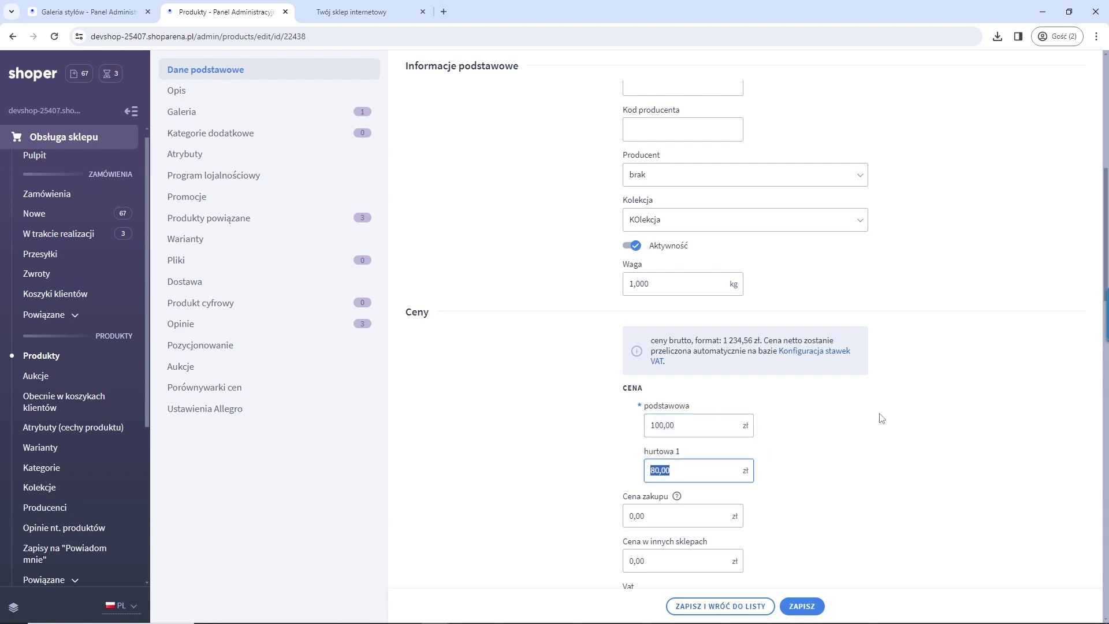
text(50)
double_click(674, 426)
double_click(670, 471)
scroll(768, 573, down, 3)
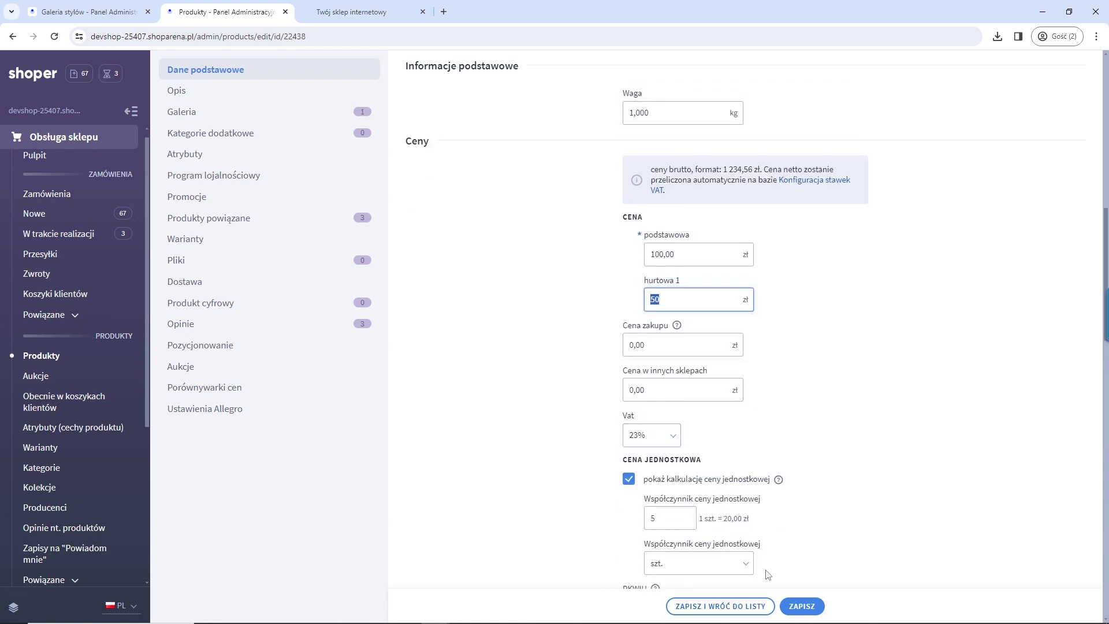
click(801, 606)
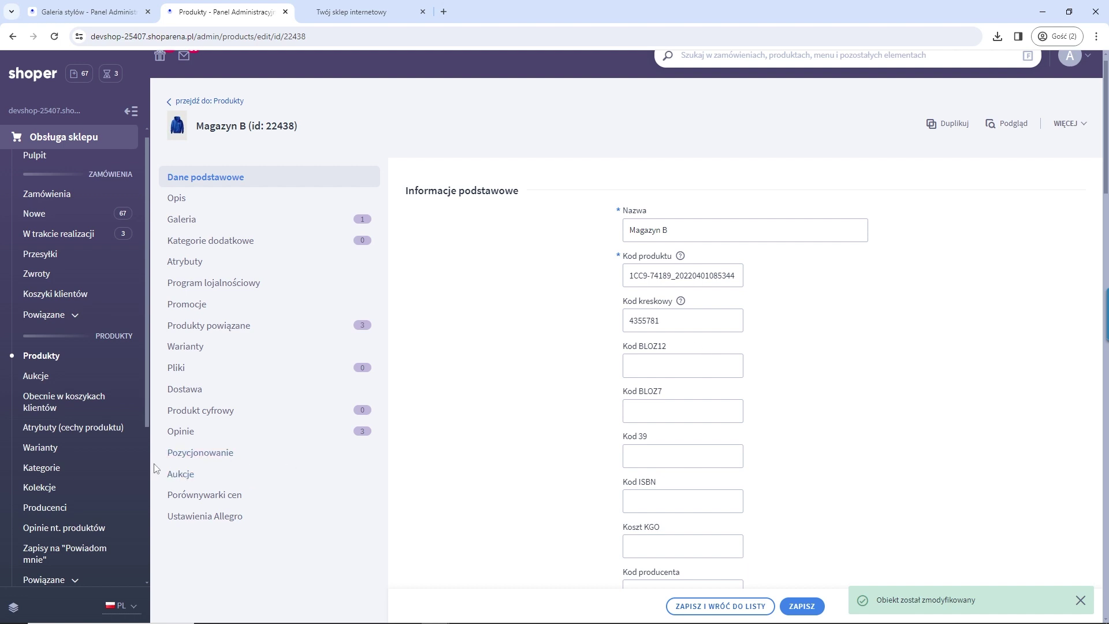
scroll(69, 463, down, 2)
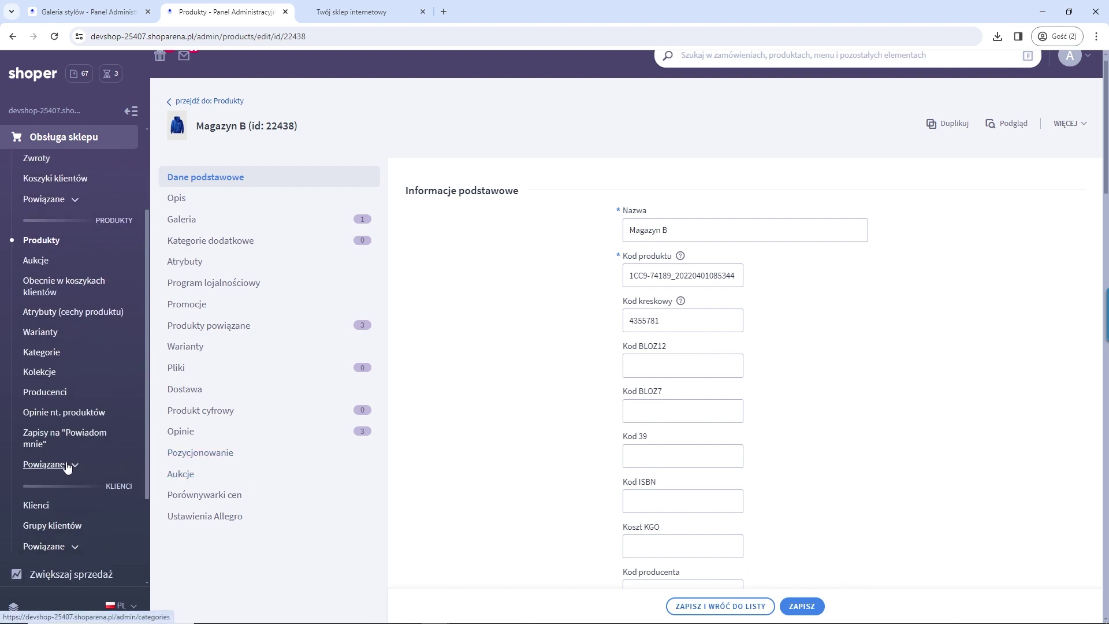
click(53, 525)
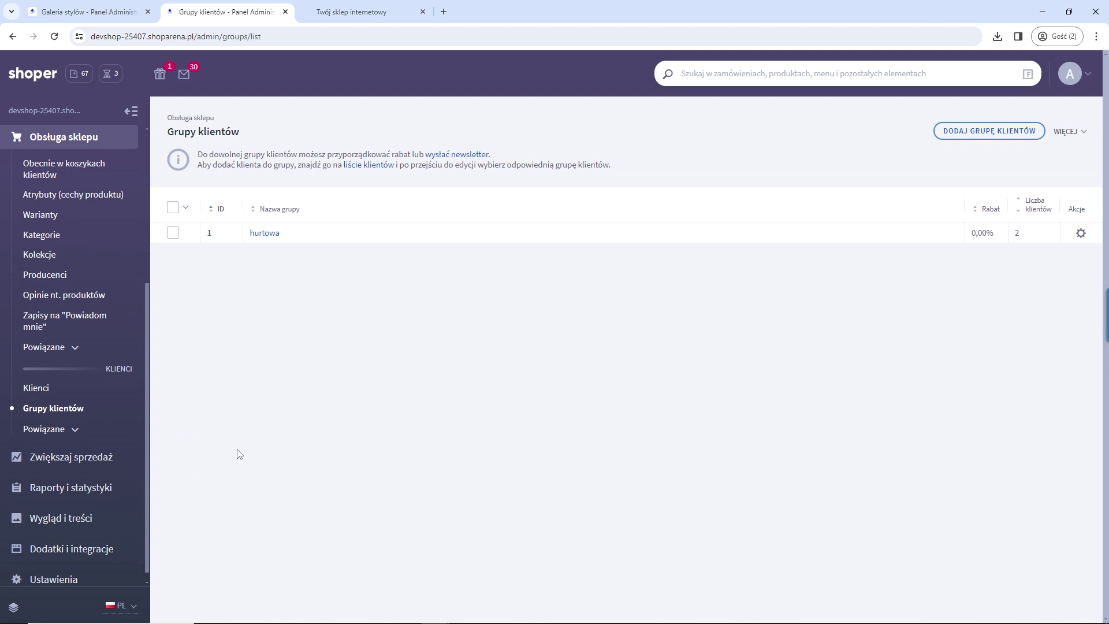
Step: Set the hurtowa customer group's Poziom cenowy to hurtowa 1 and save
click(266, 234)
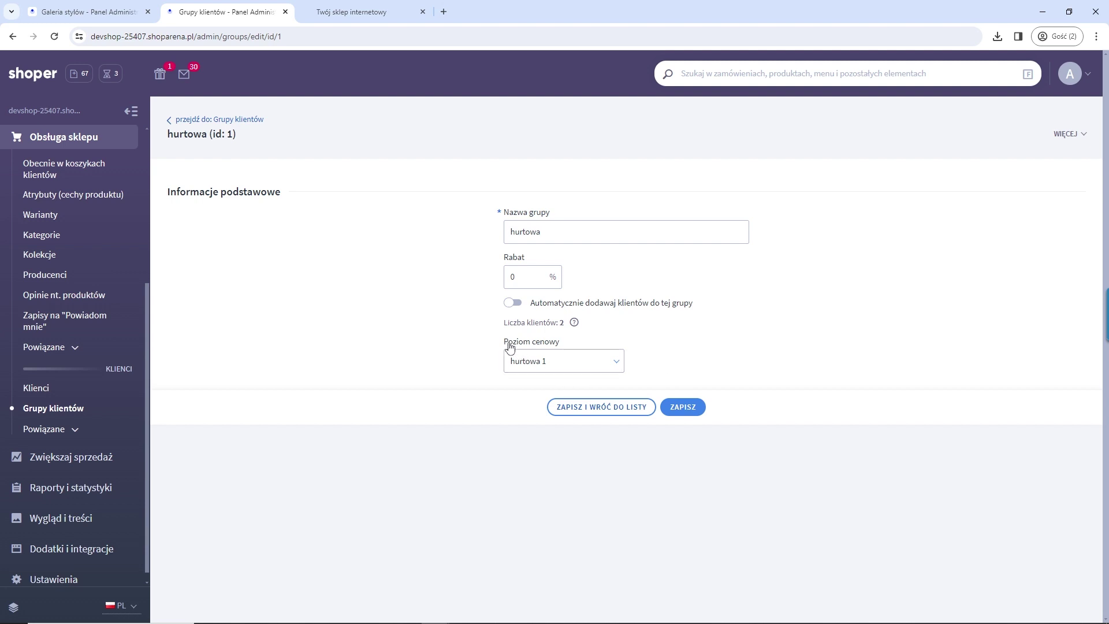
drag(504, 347, 561, 346)
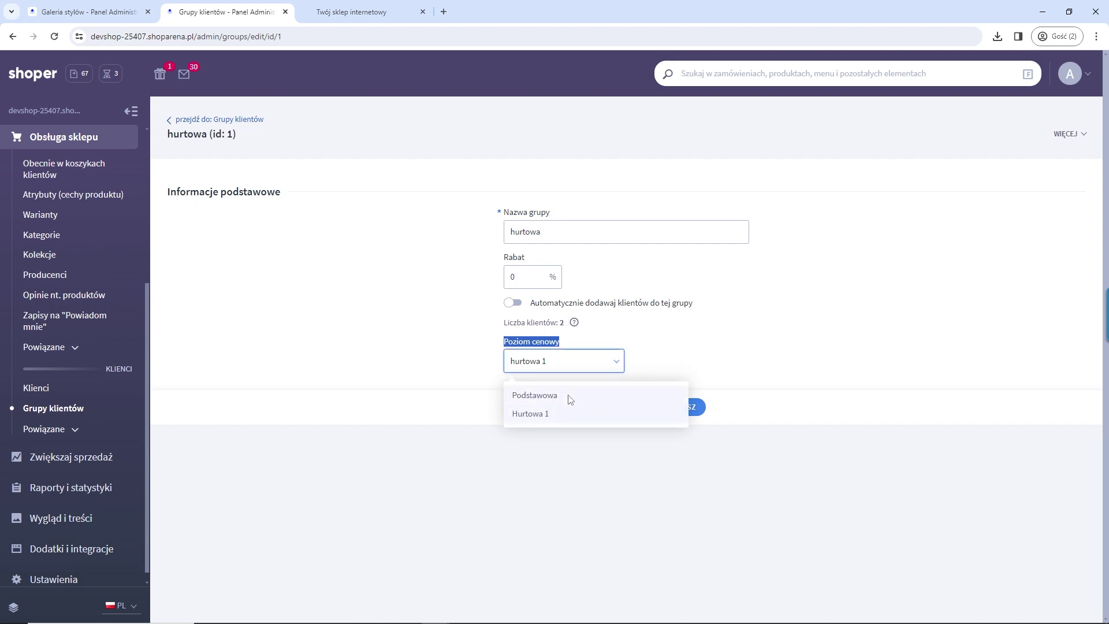
click(570, 396)
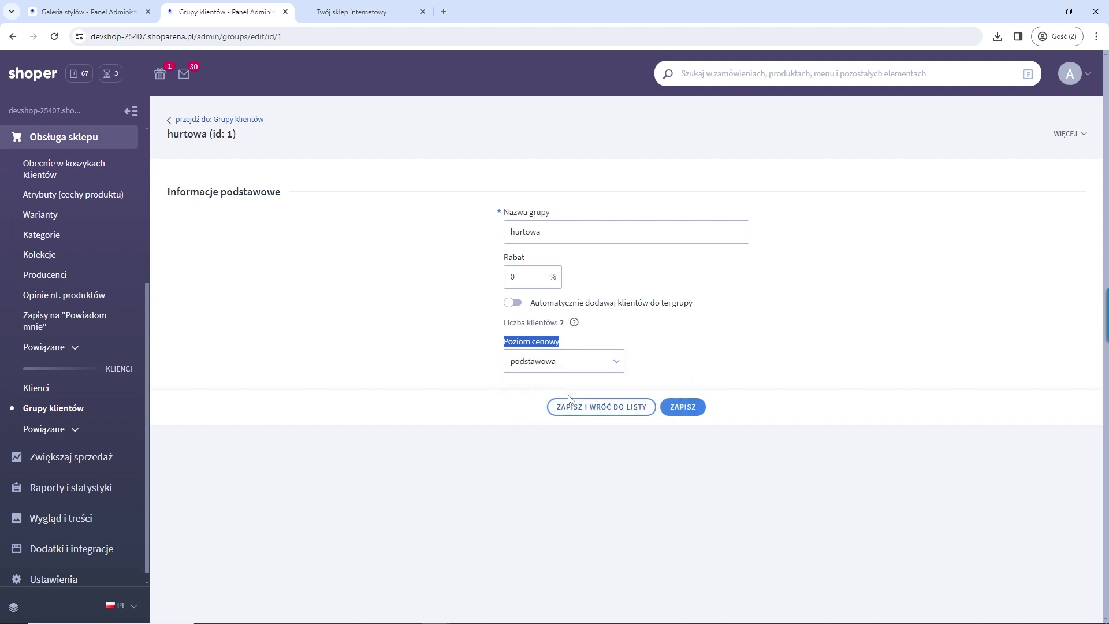
click(555, 368)
click(545, 414)
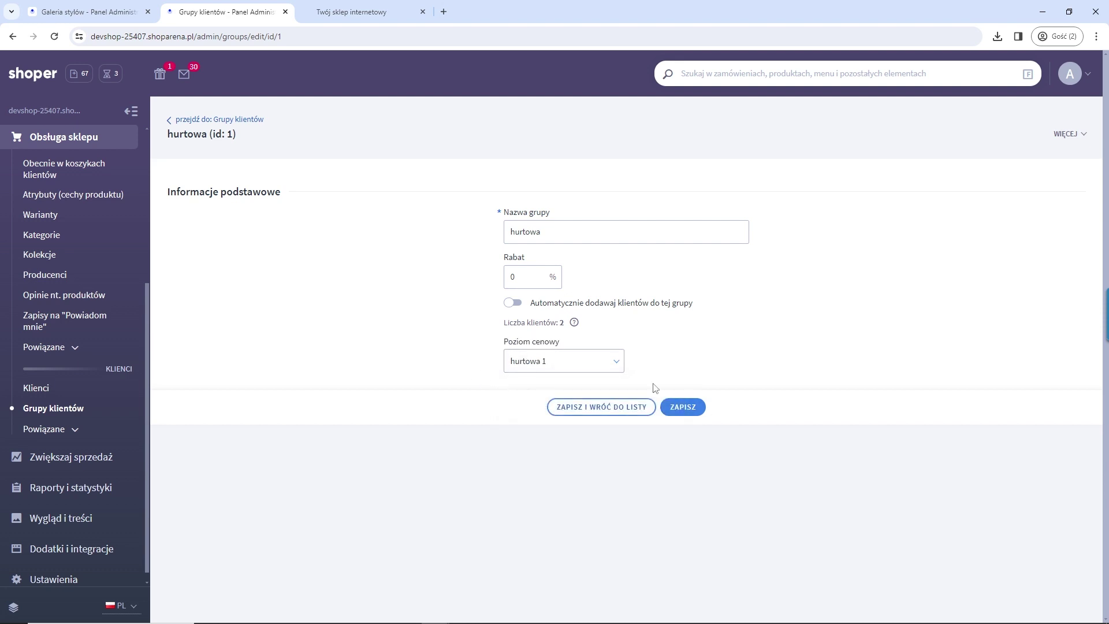
click(691, 409)
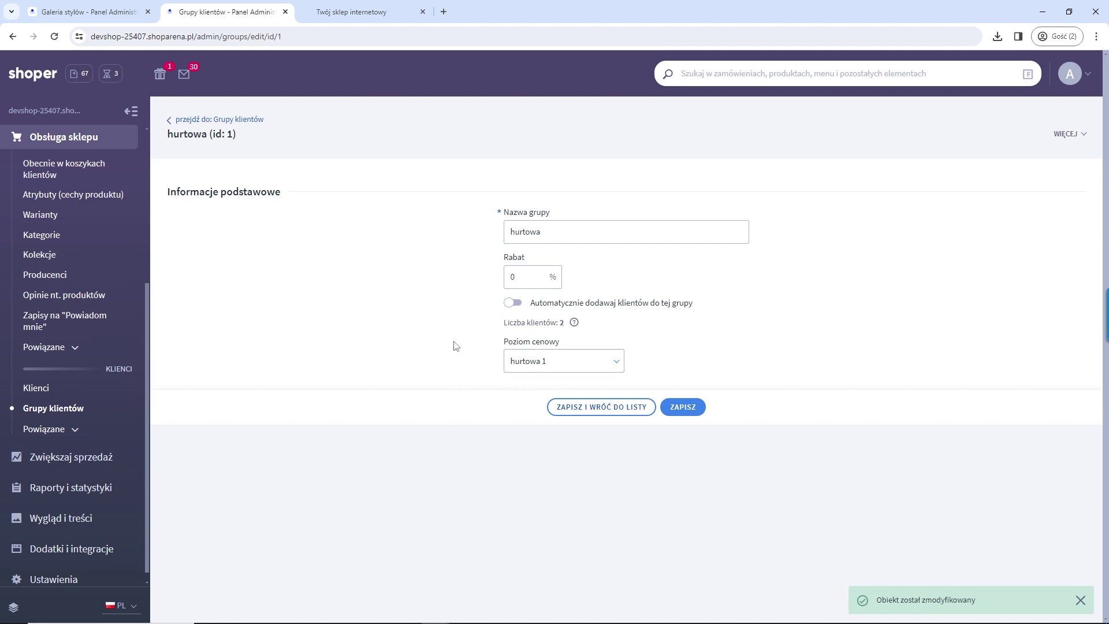
Step: Keep the test customer in the hurtowa group and switch to the storefront basket
click(45, 390)
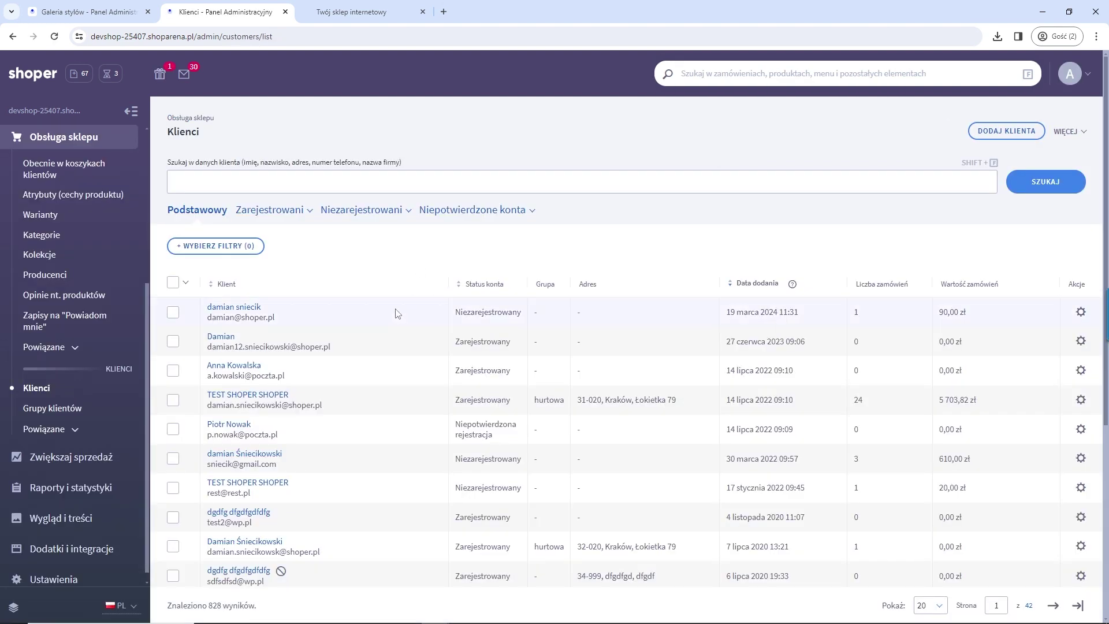
click(271, 395)
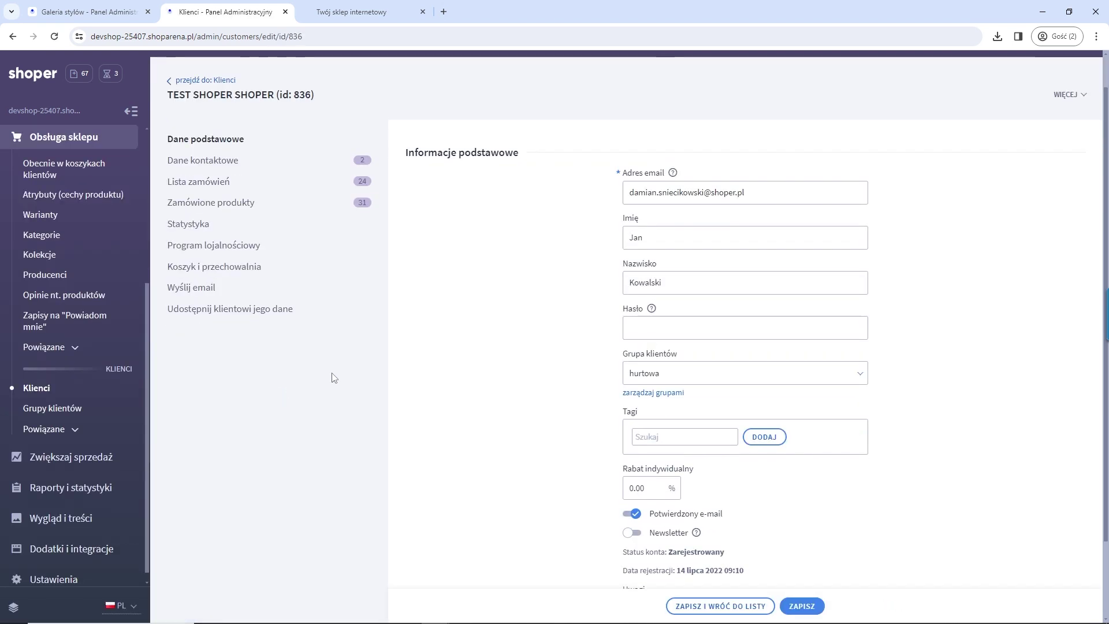
click(630, 374)
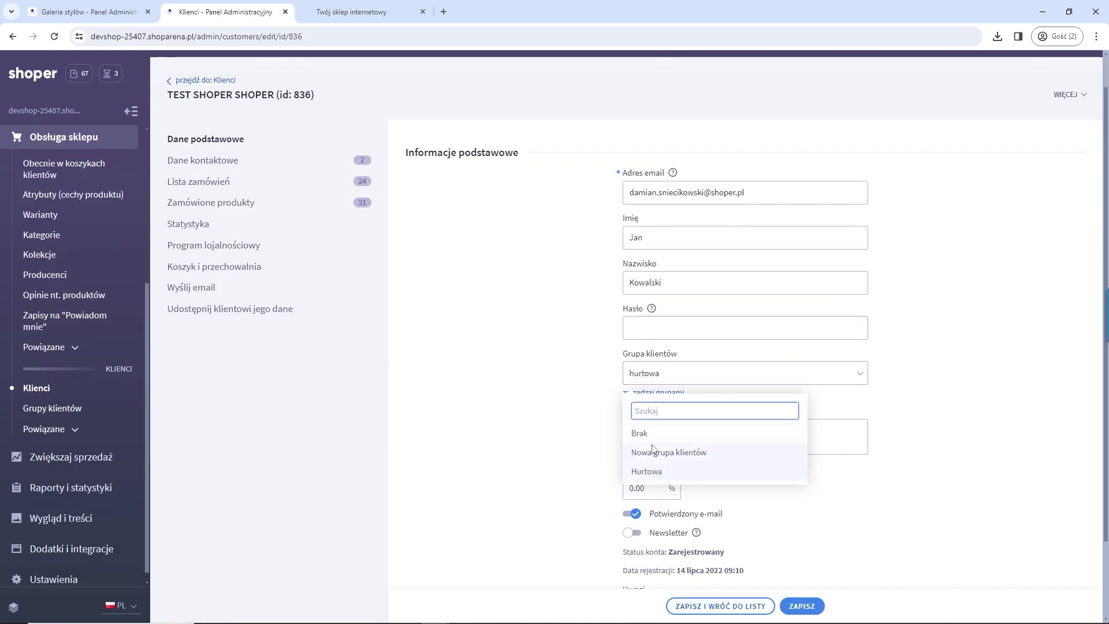
click(592, 462)
scroll(533, 378, up, 1)
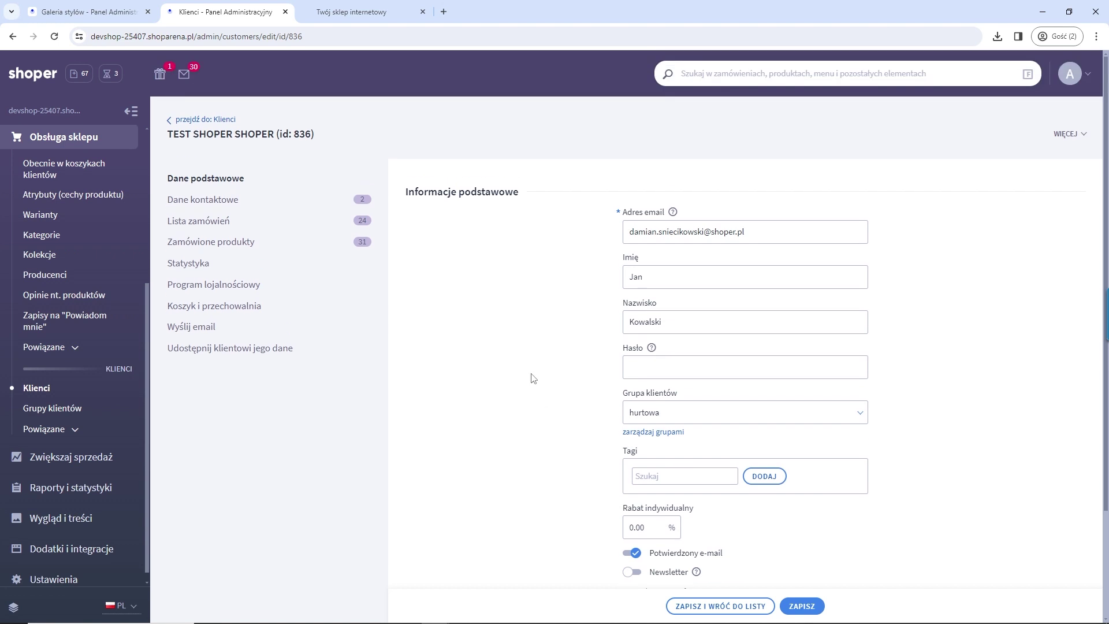
click(345, 14)
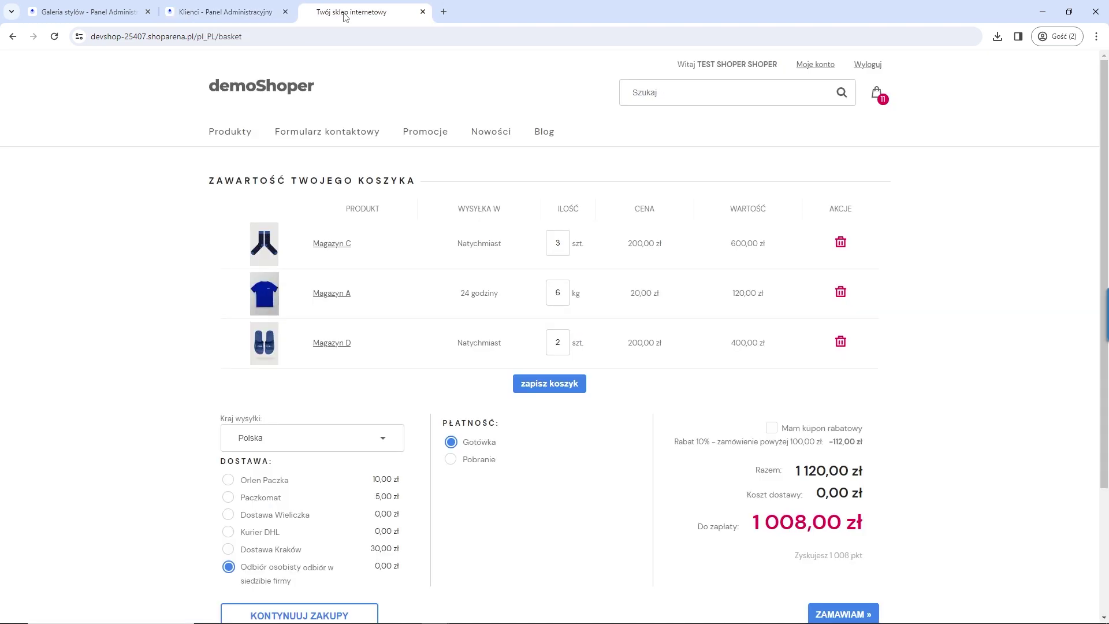
Step: Reload the basket and check Magazyn B shows 50,00 zł on the home page
click(55, 37)
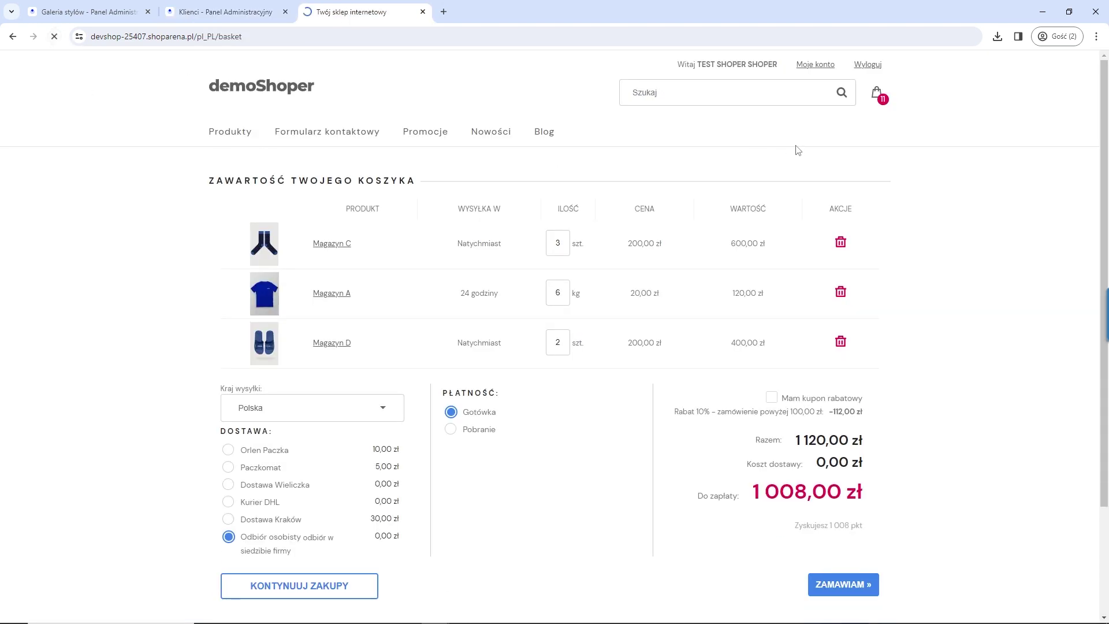
click(821, 66)
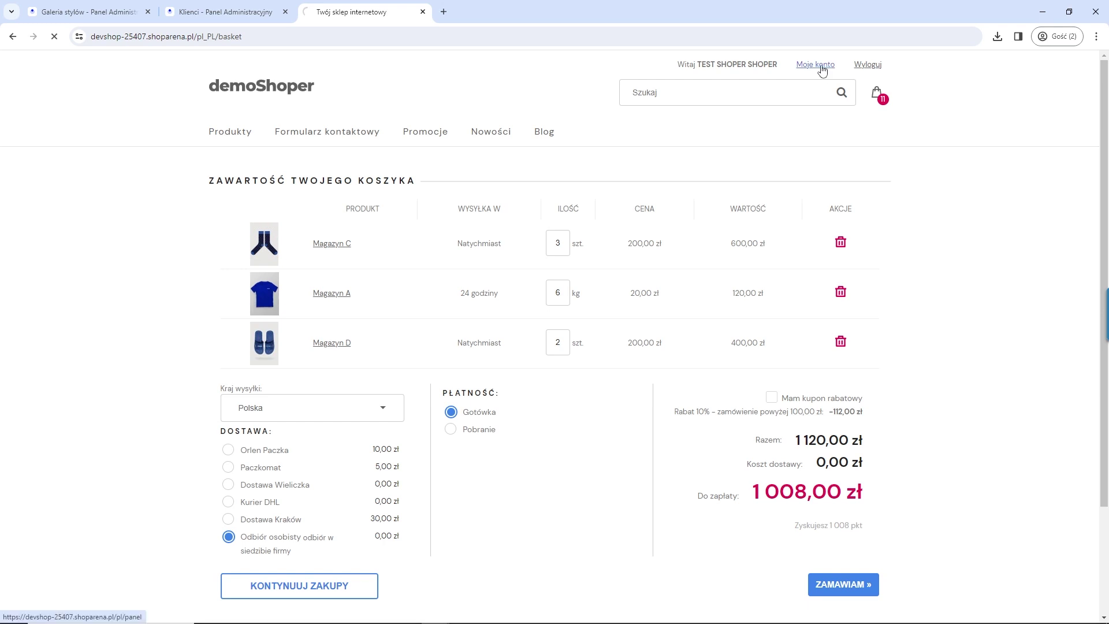
click(287, 98)
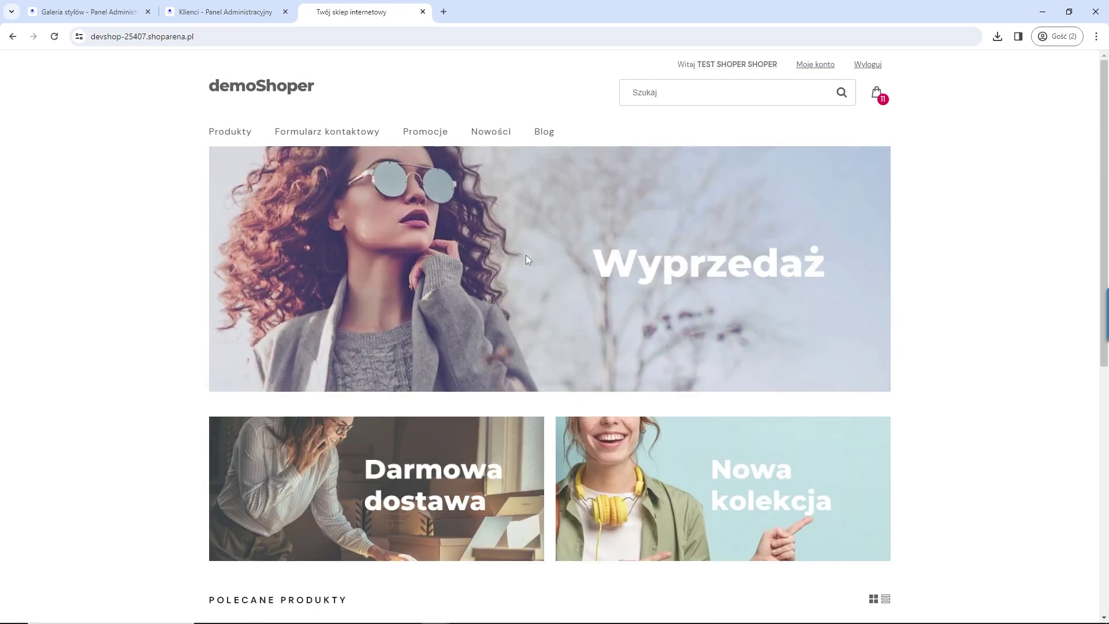
scroll(526, 257, down, 6)
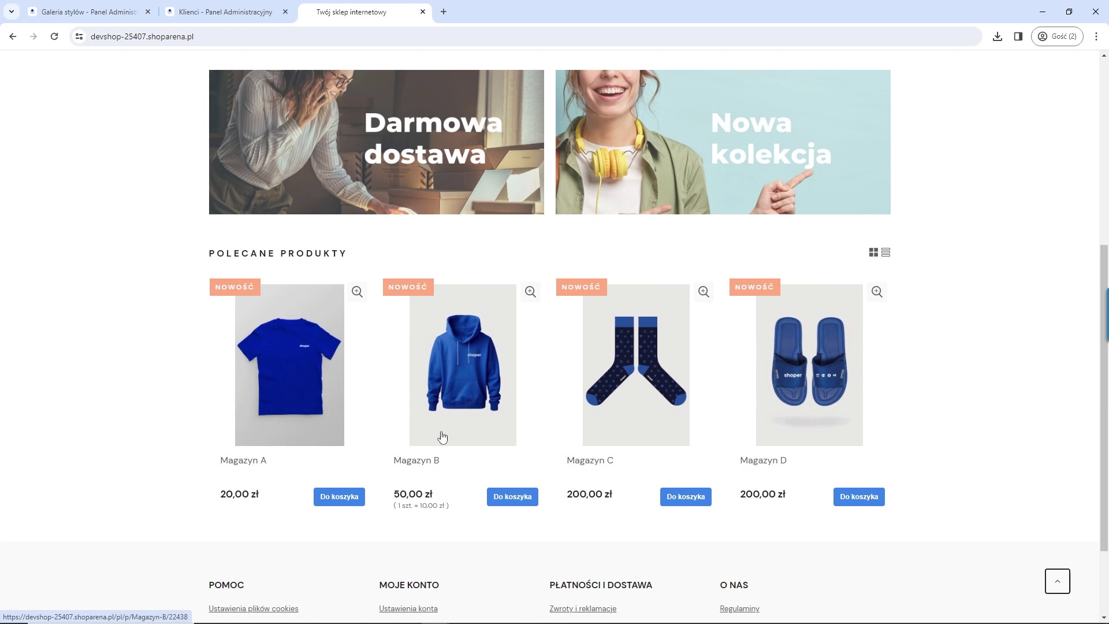
drag(446, 460, 442, 498)
scroll(930, 226, up, 6)
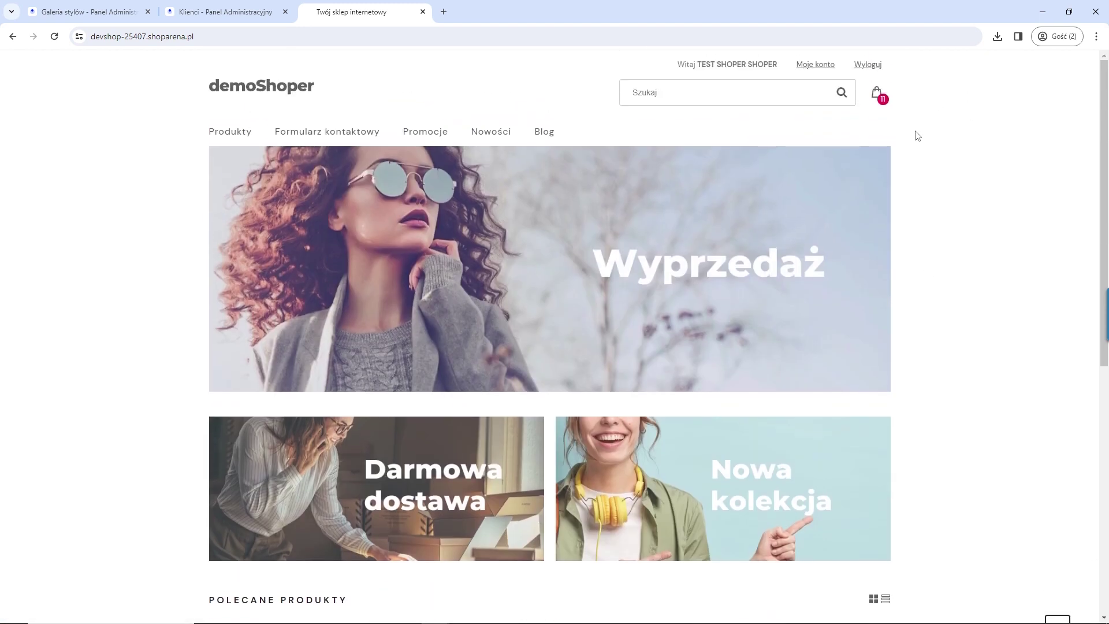
Step: Log out, confirm Magazyn B now costs 100,00 zł, and return to the admin tab
click(869, 66)
scroll(484, 300, down, 7)
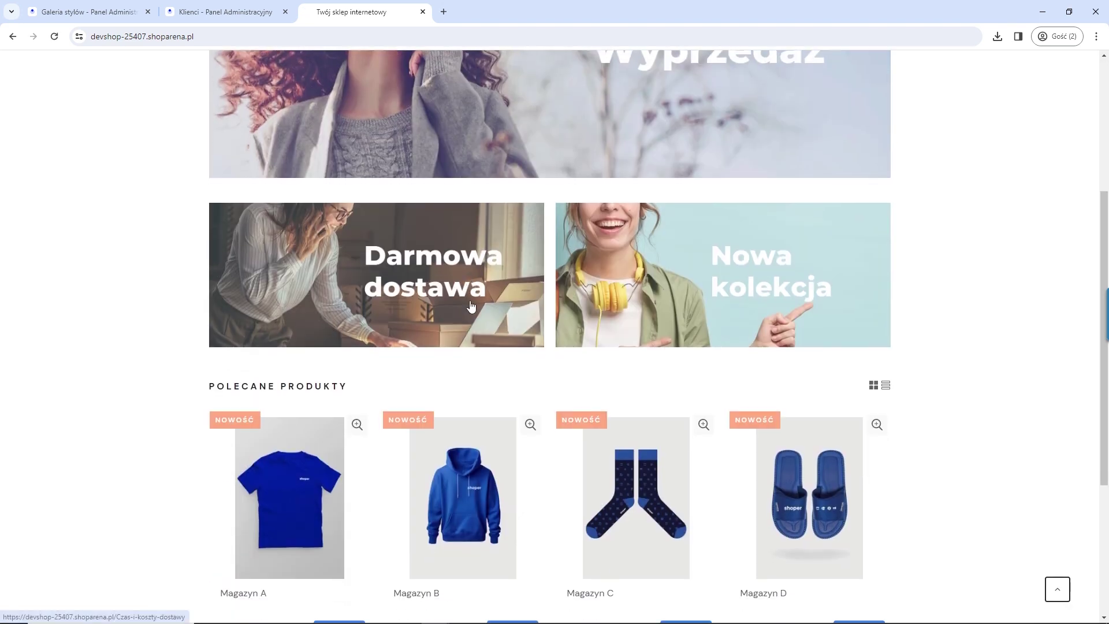
drag(394, 484, 440, 482)
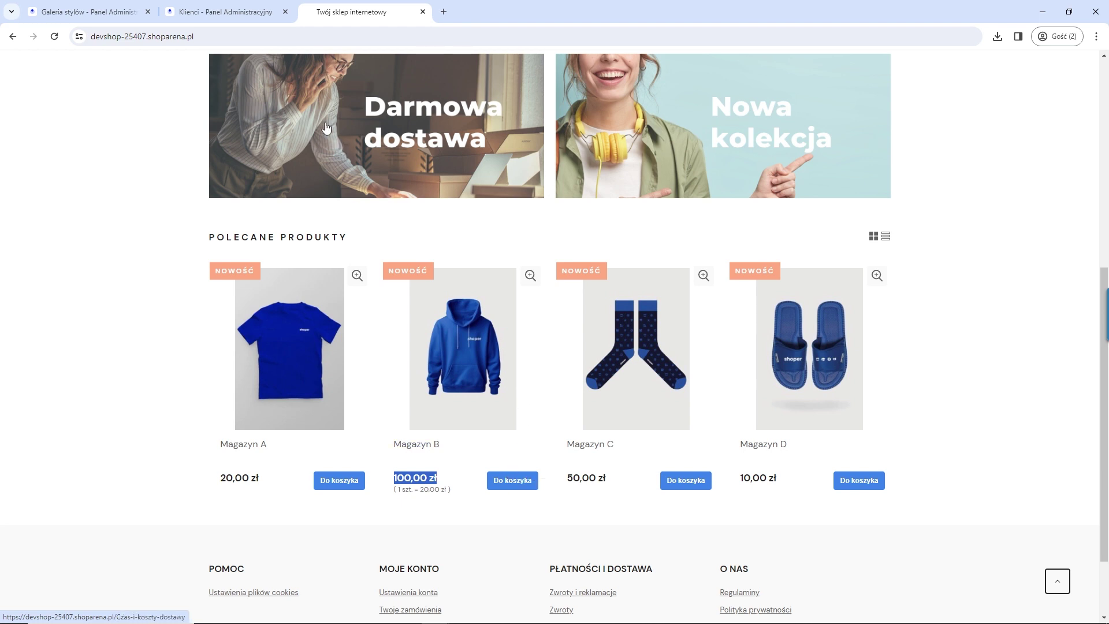
click(217, 18)
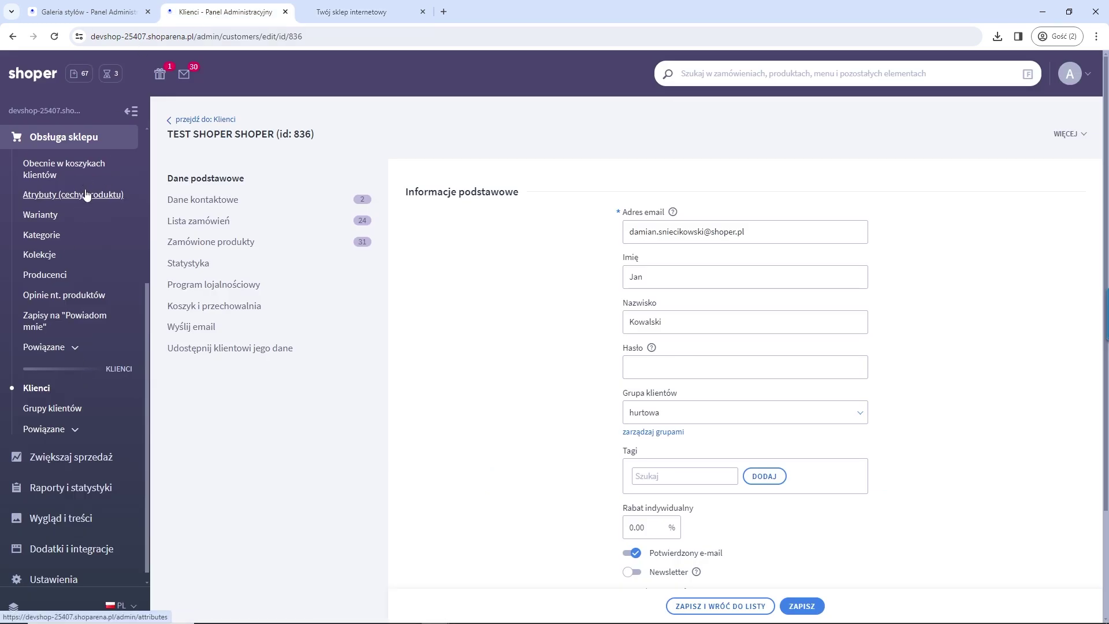
Step: Open Moje aplikacje under Dodatki i integracje, then paste the Tiny Star B2B address into a new tab
scroll(92, 381, down, 1)
click(70, 545)
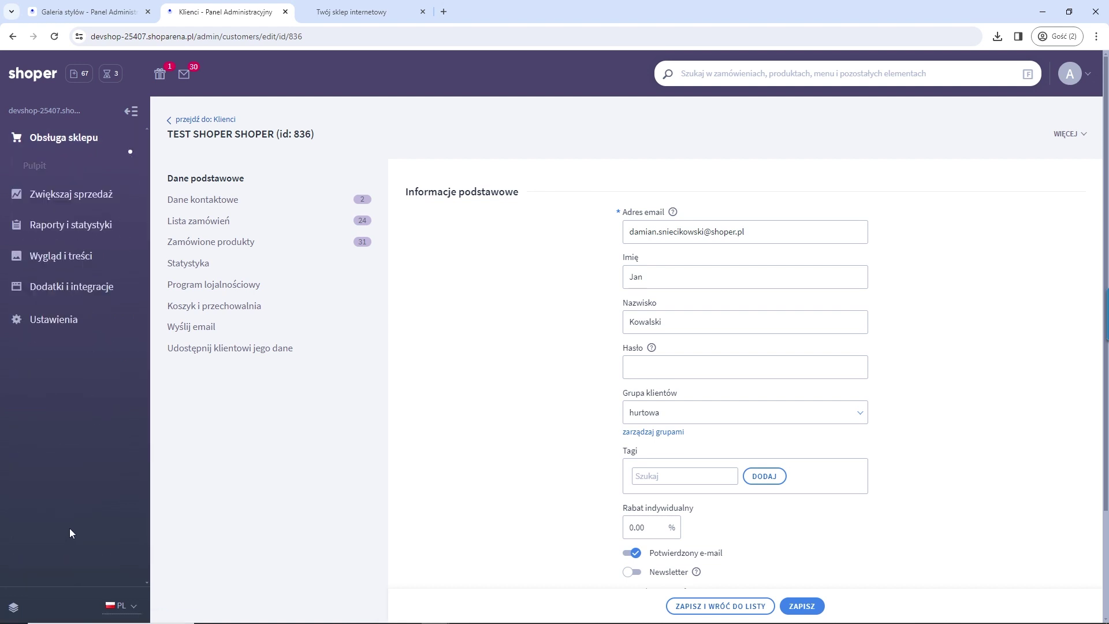
click(55, 328)
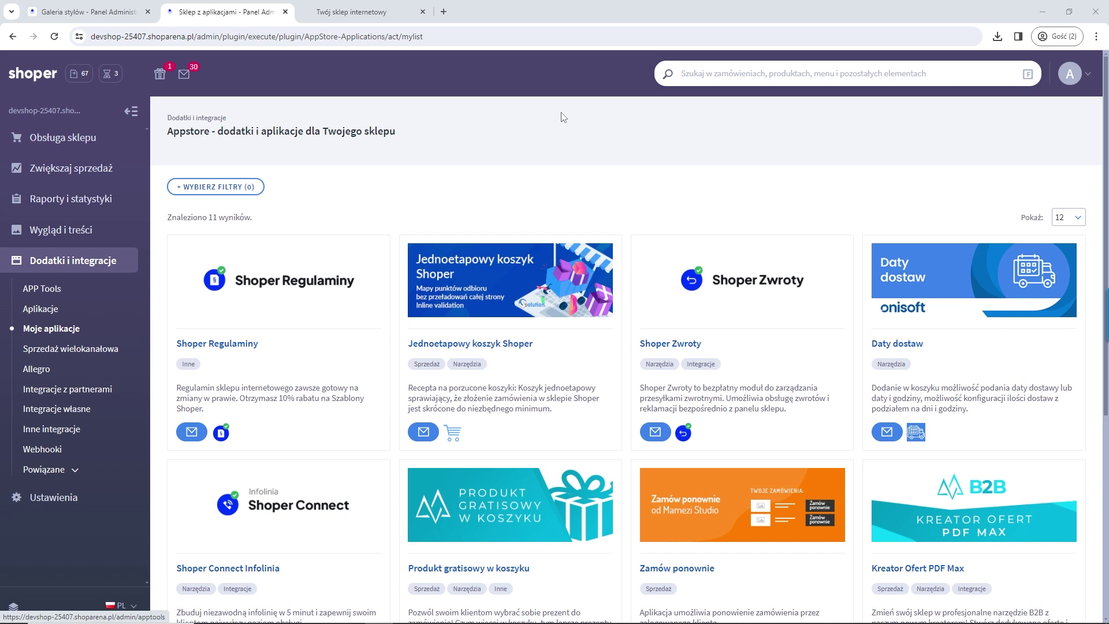
click(444, 11)
text(https://www.b2b-tinystar.com/)
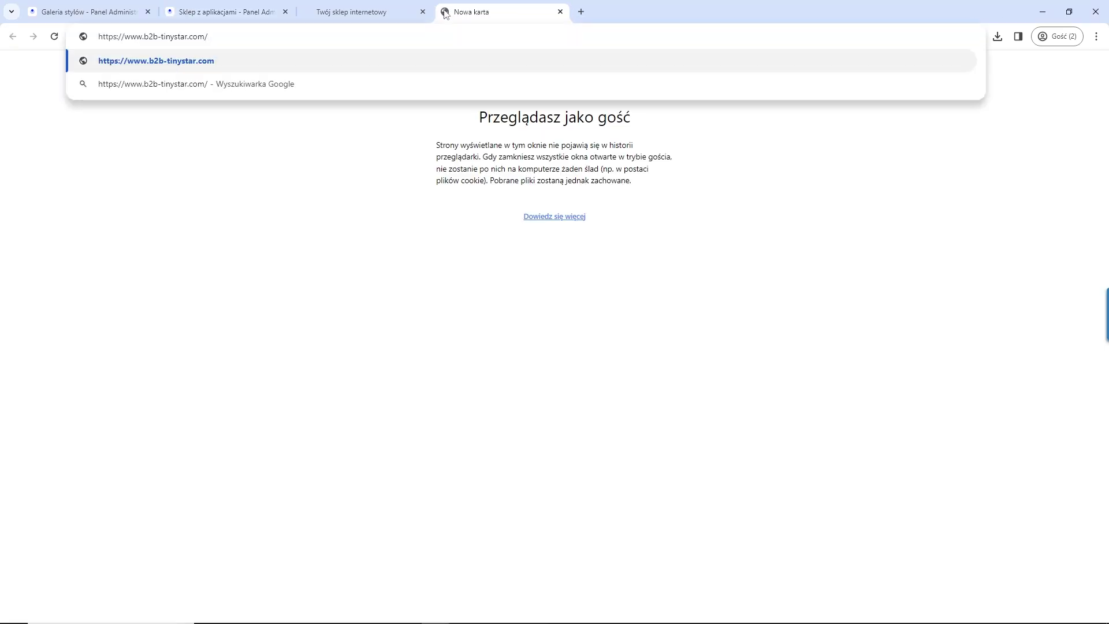
Step: Load b2b-tinystar.com, inspect its wholesale login form and address, then close it and return to the apps list
key(Return)
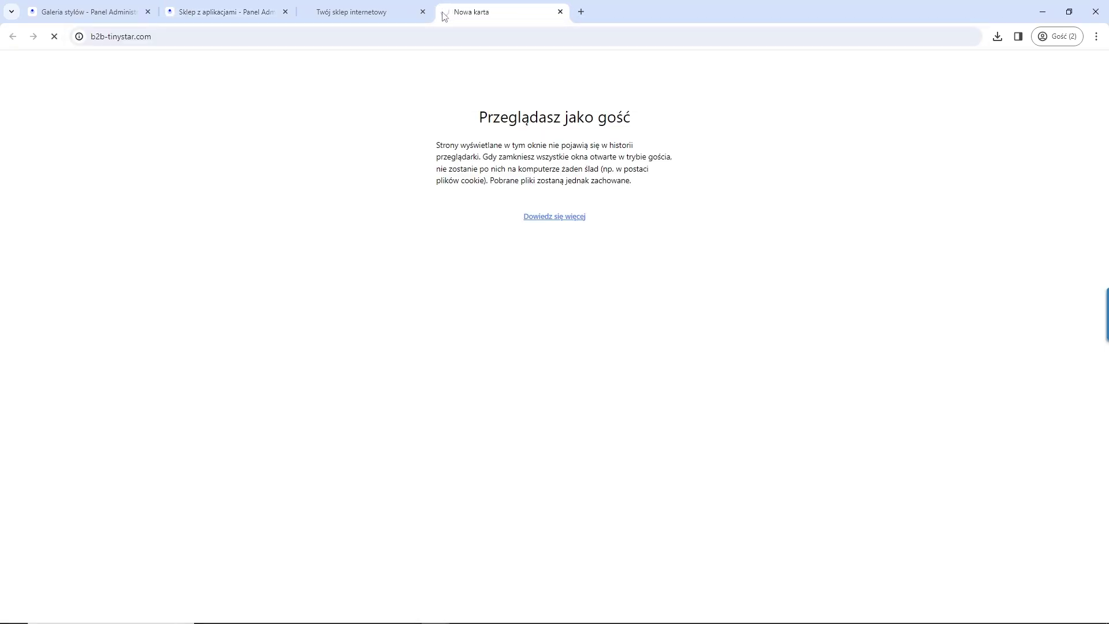
click(374, 8)
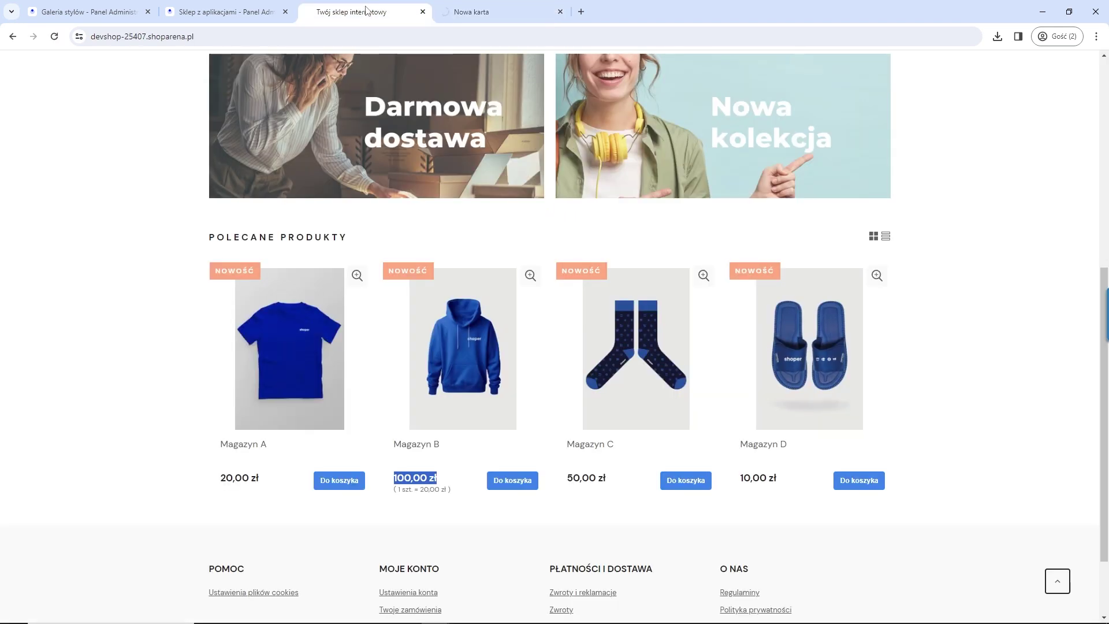
click(472, 12)
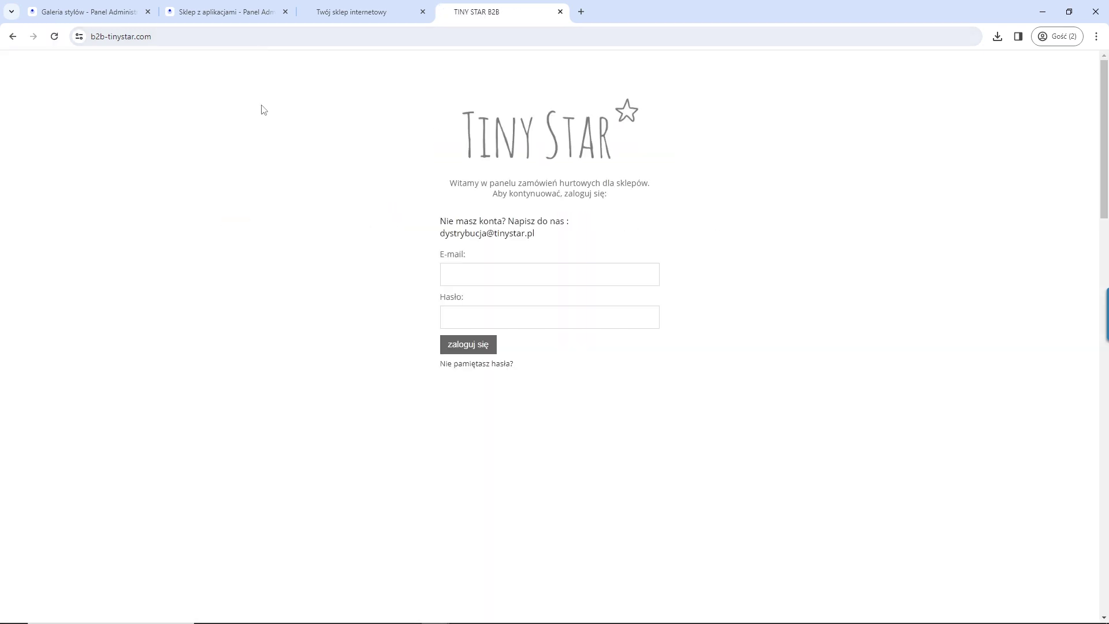
click(122, 36)
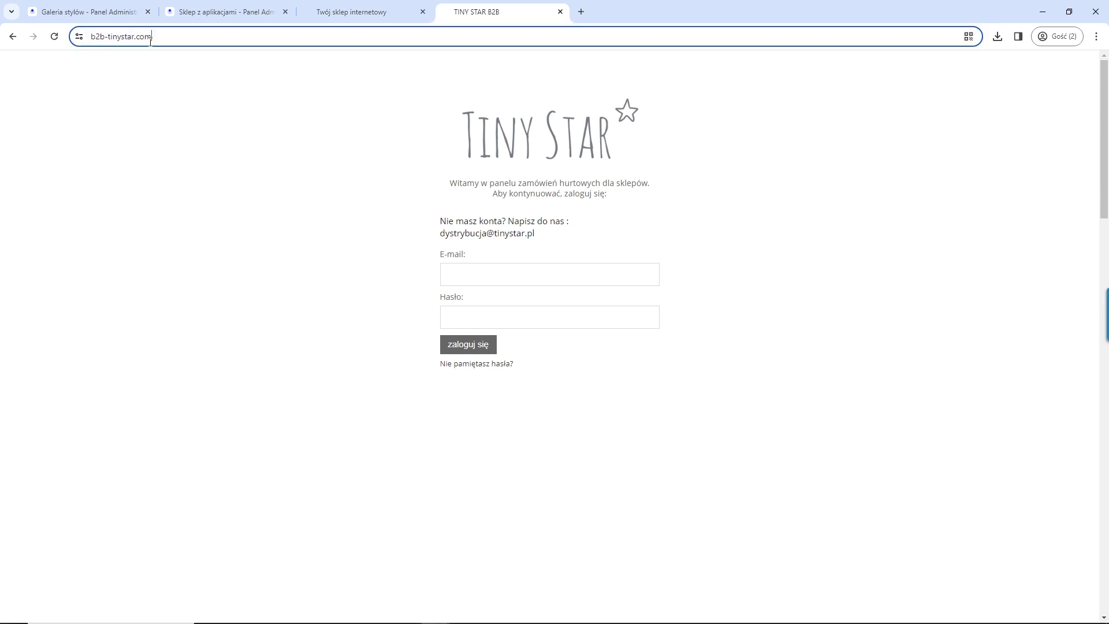
click(494, 269)
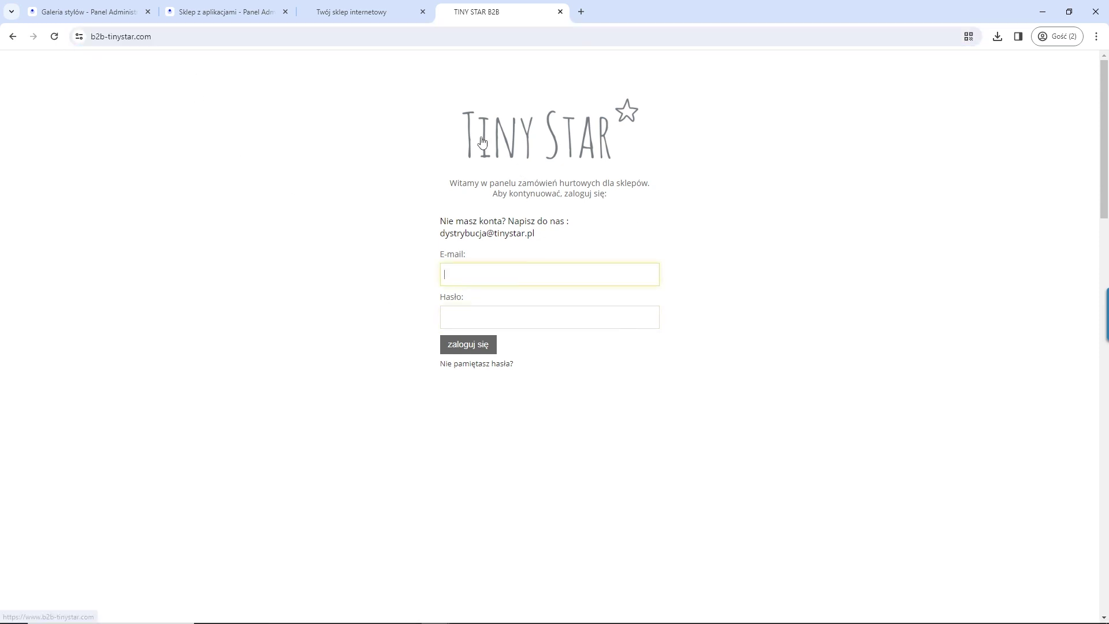
click(75, 37)
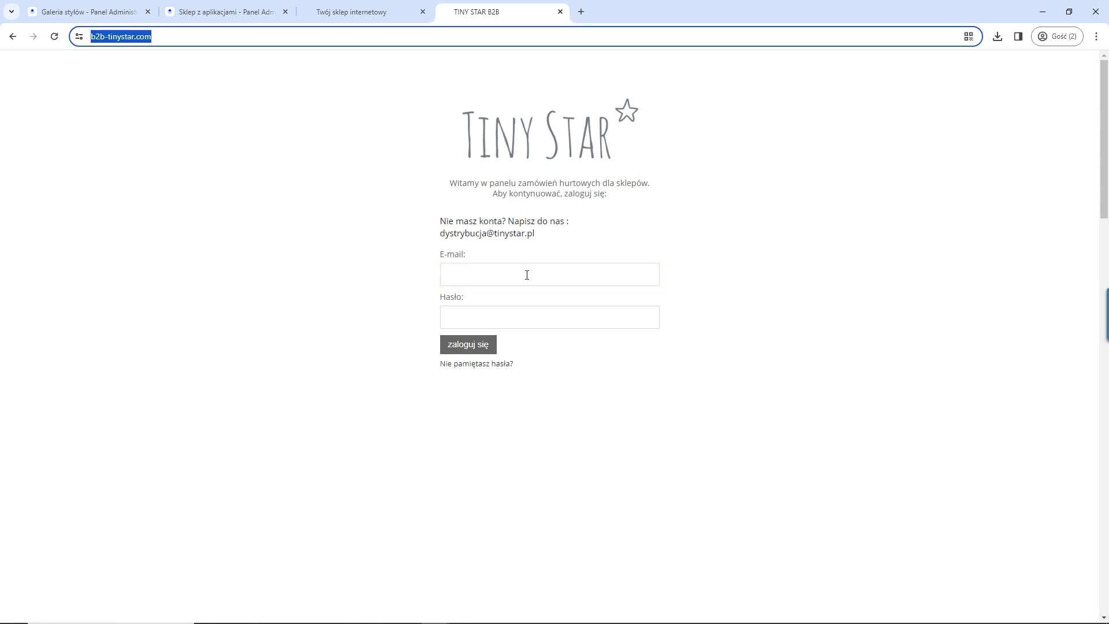
click(99, 38)
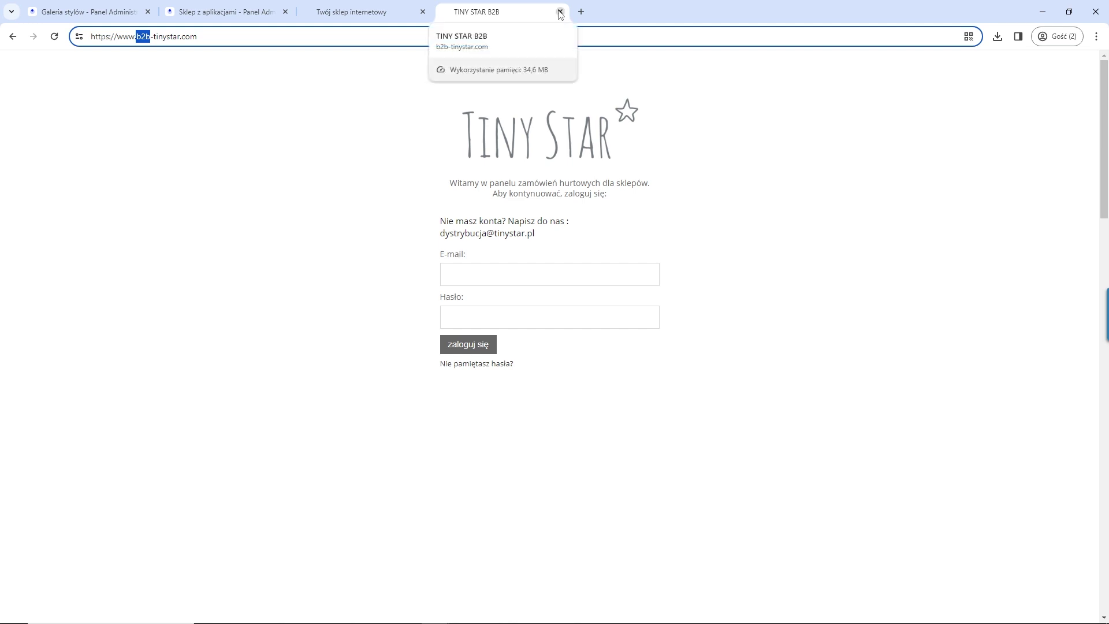
click(560, 12)
click(225, 11)
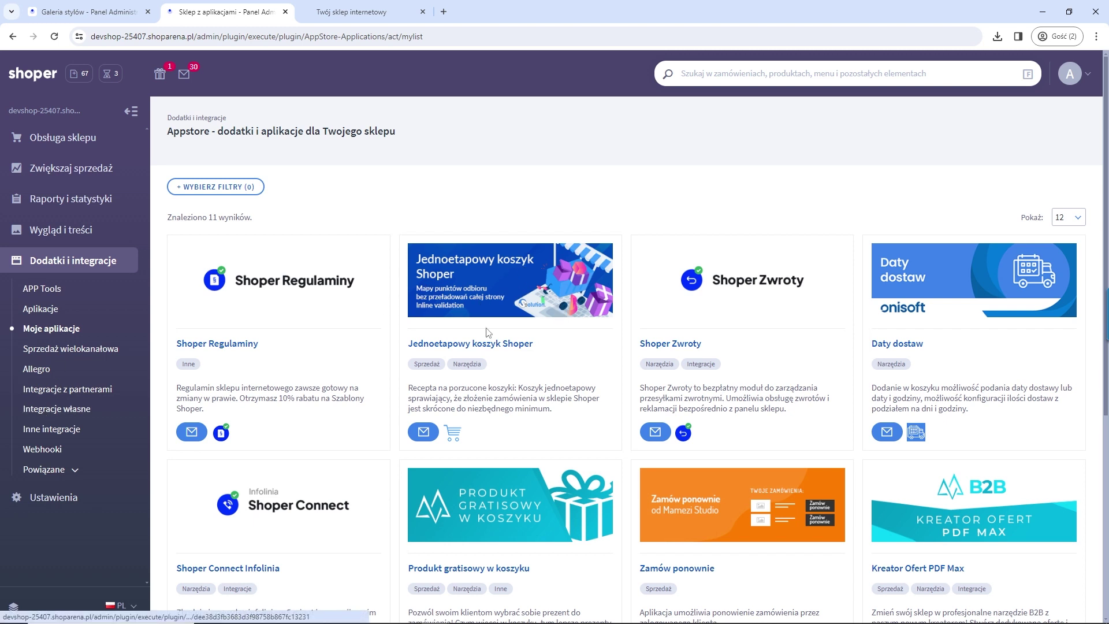
Step: Open the Jednoetapowy koszyk Shoper card and its JEDNOETAPOWY KOSZYK - USTAWIENIA page
click(462, 289)
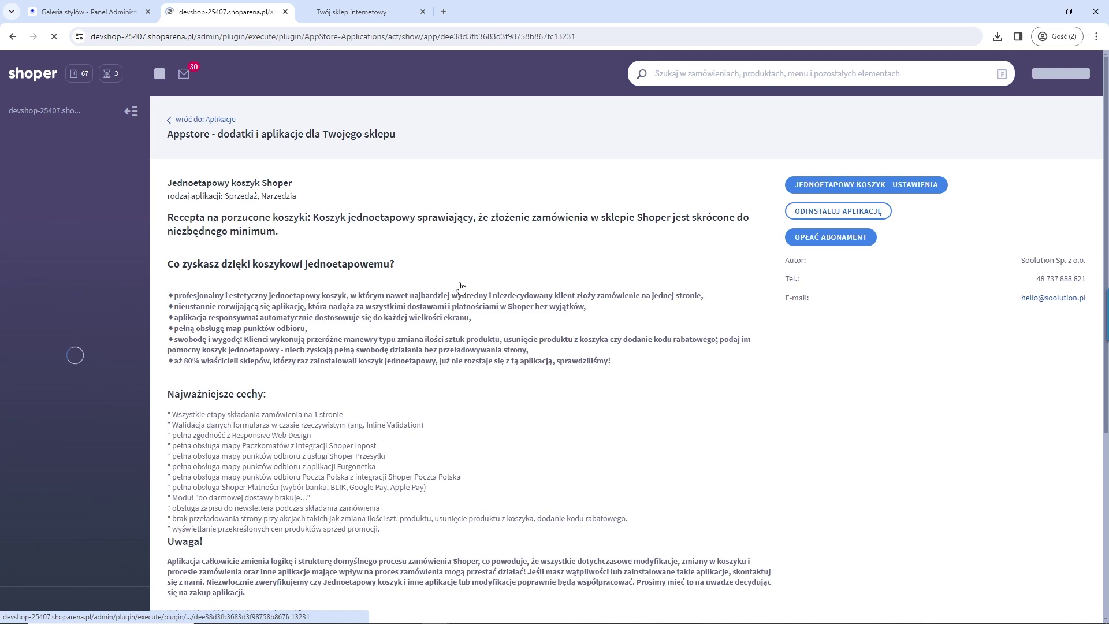
click(806, 189)
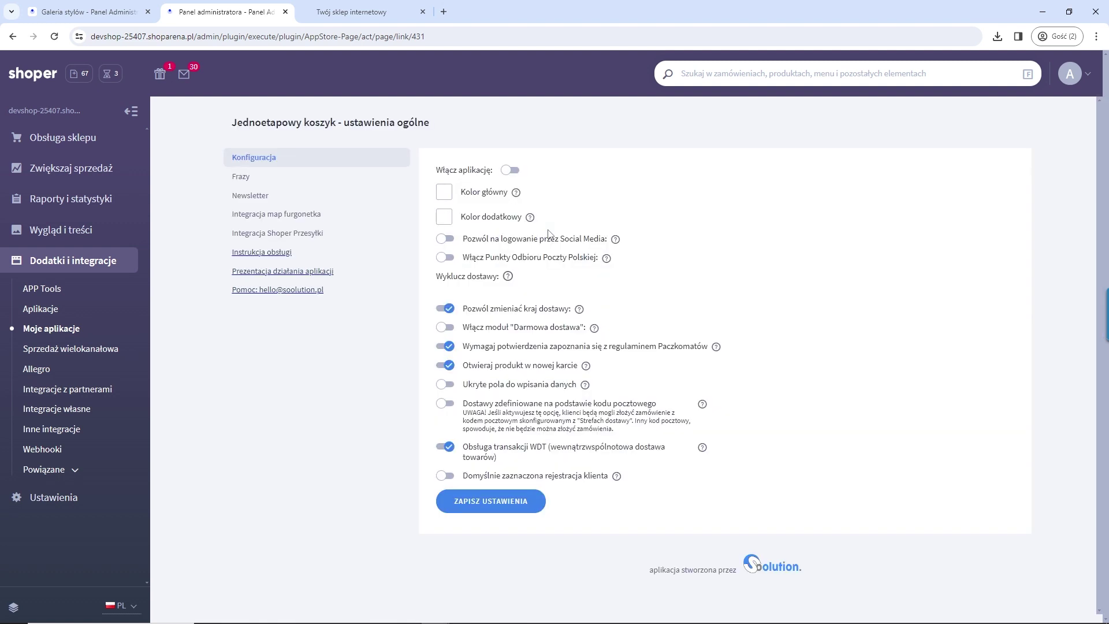
mouse_move(537, 224)
Step: Turn on Włącz aplikację for the one-step checkout and save with ZAPISZ USTAWIENIA
click(510, 170)
click(488, 504)
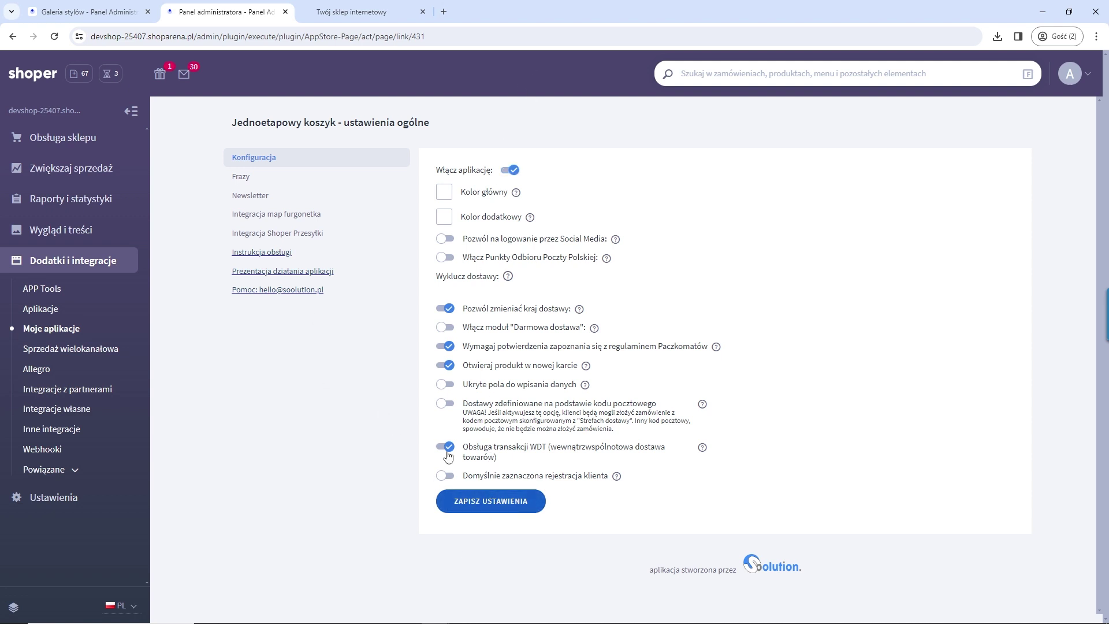
click(485, 504)
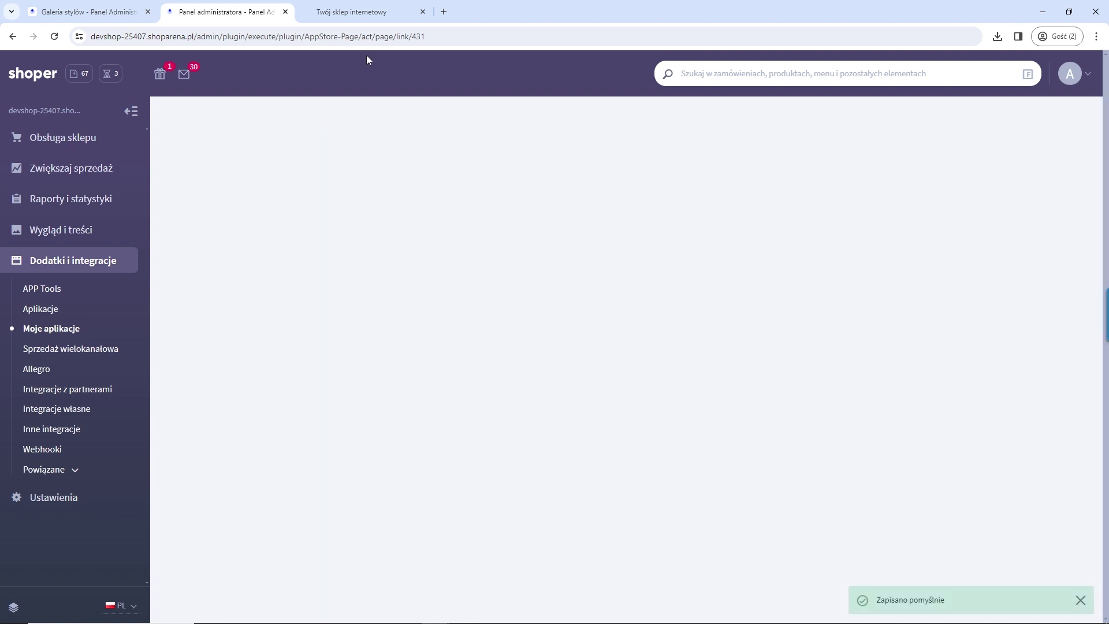
click(349, 10)
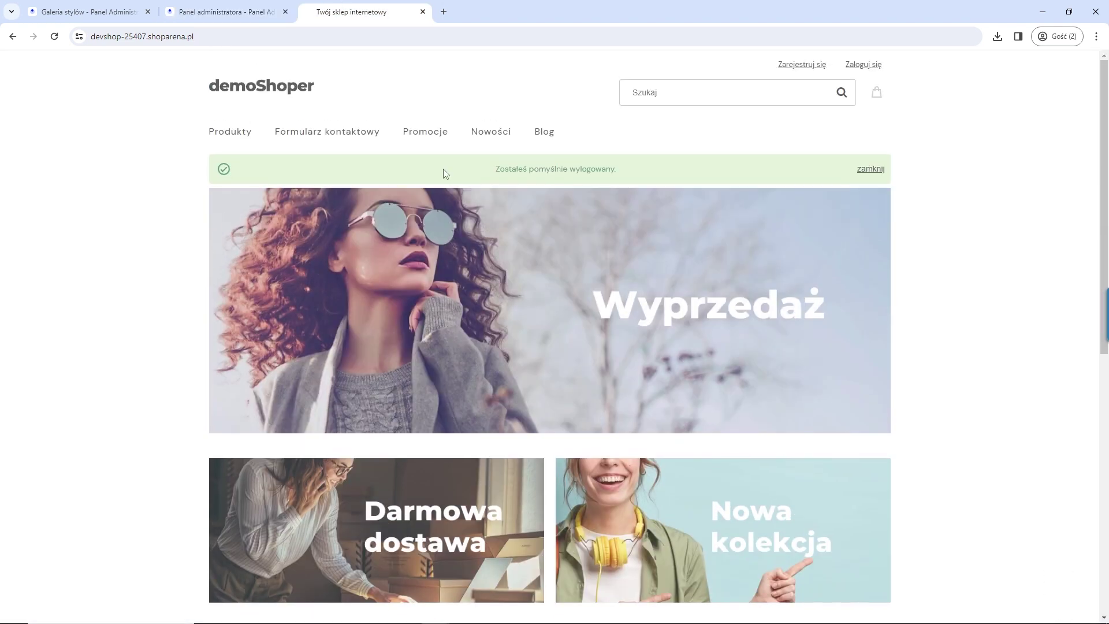
Step: Add Magazyn D to the basket in the demoShoper storefront and go to the basket
scroll(698, 223, down, 7)
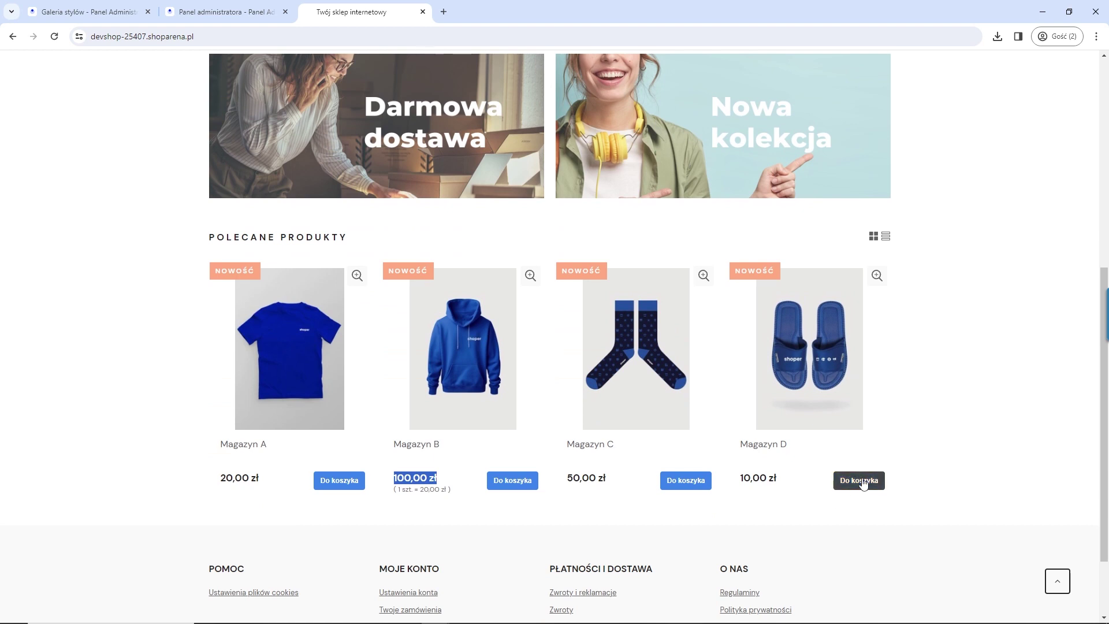
click(863, 485)
click(669, 420)
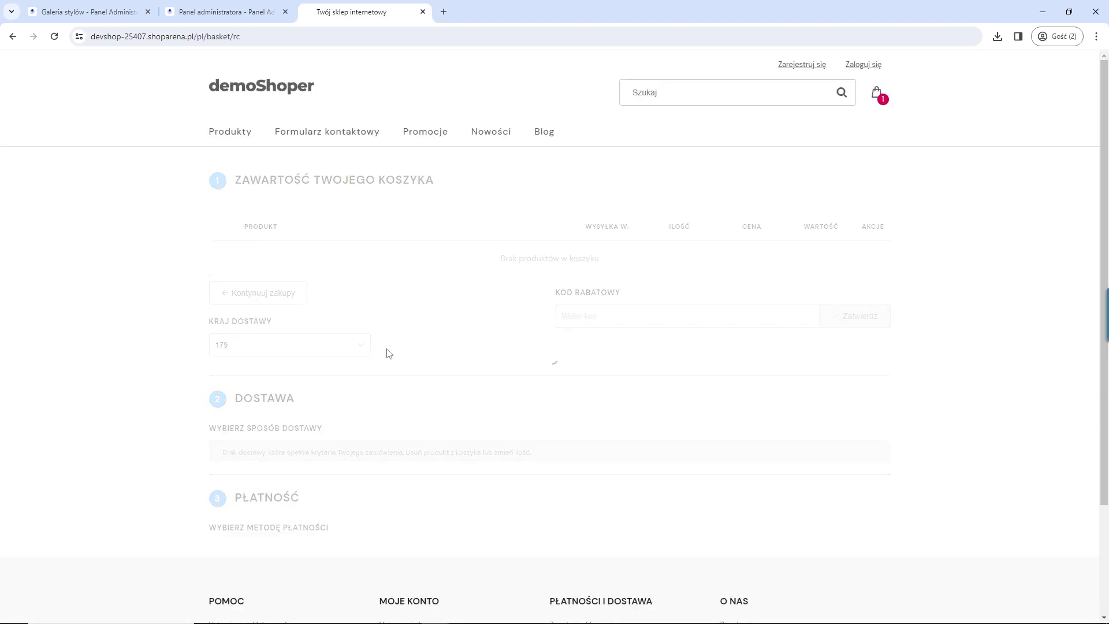
Step: Scroll through the single-page checkout, then return to the admin settings and switch the app off
scroll(500, 434, down, 15)
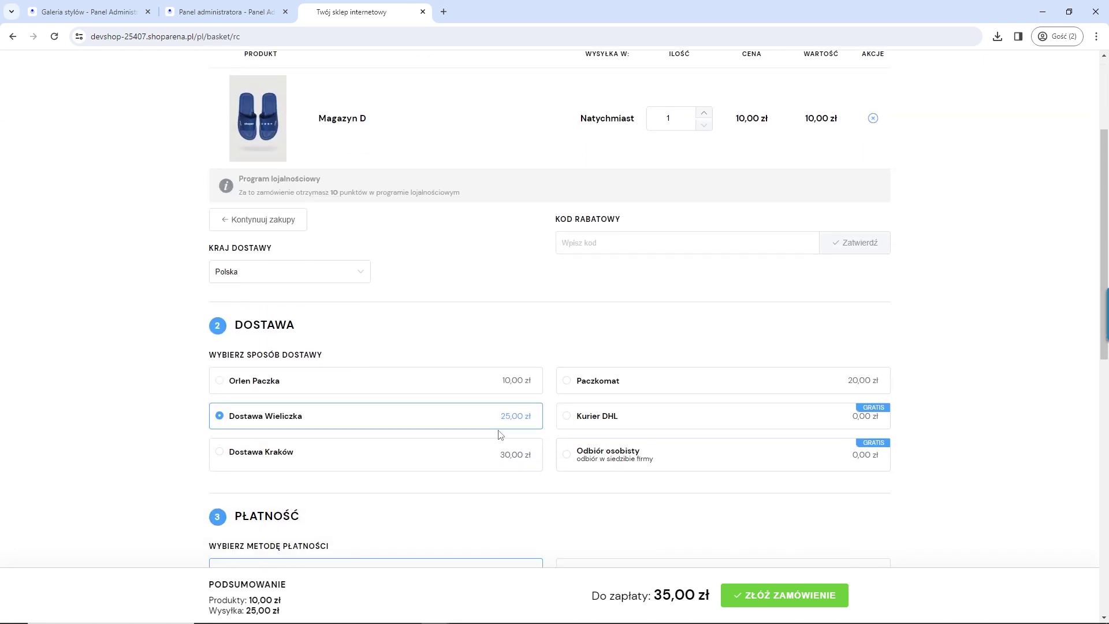
scroll(500, 429, up, 15)
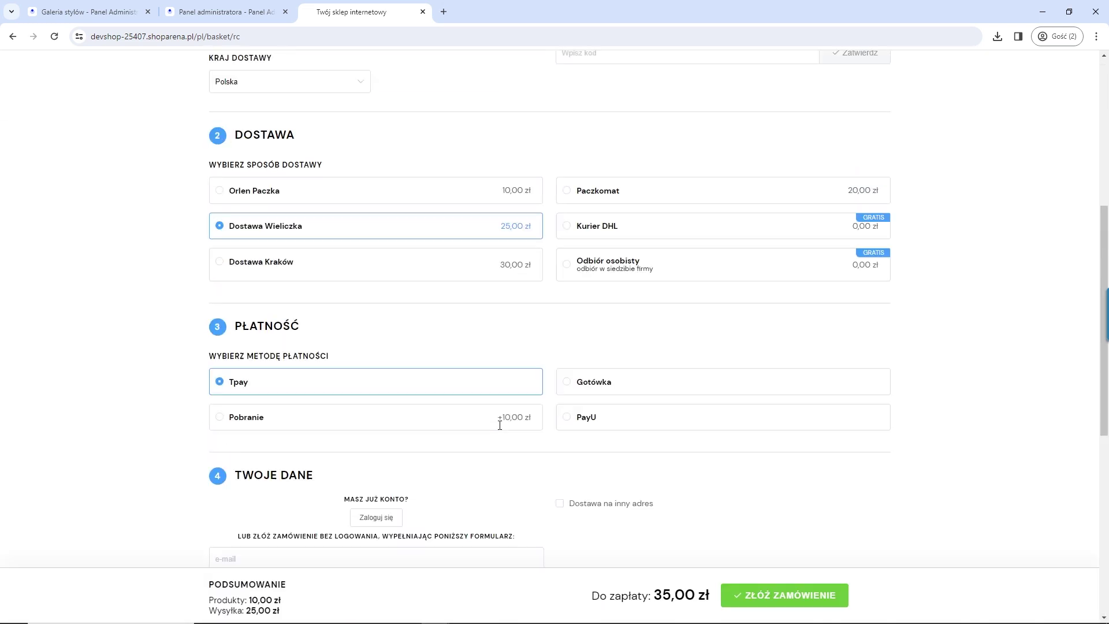
scroll(497, 428, down, 3)
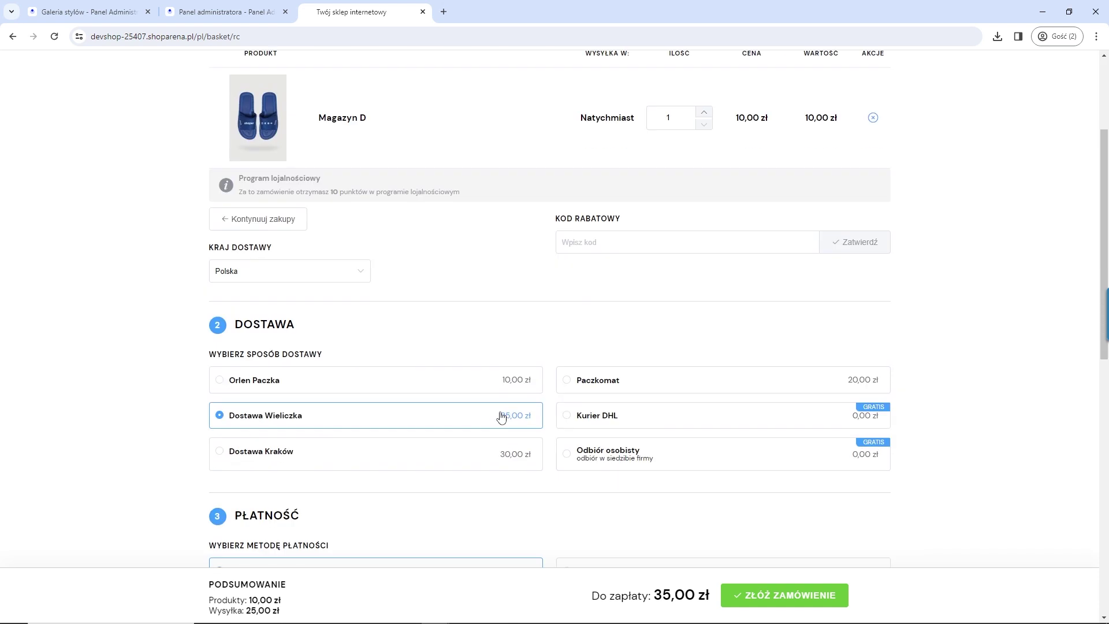
scroll(495, 334, up, 3)
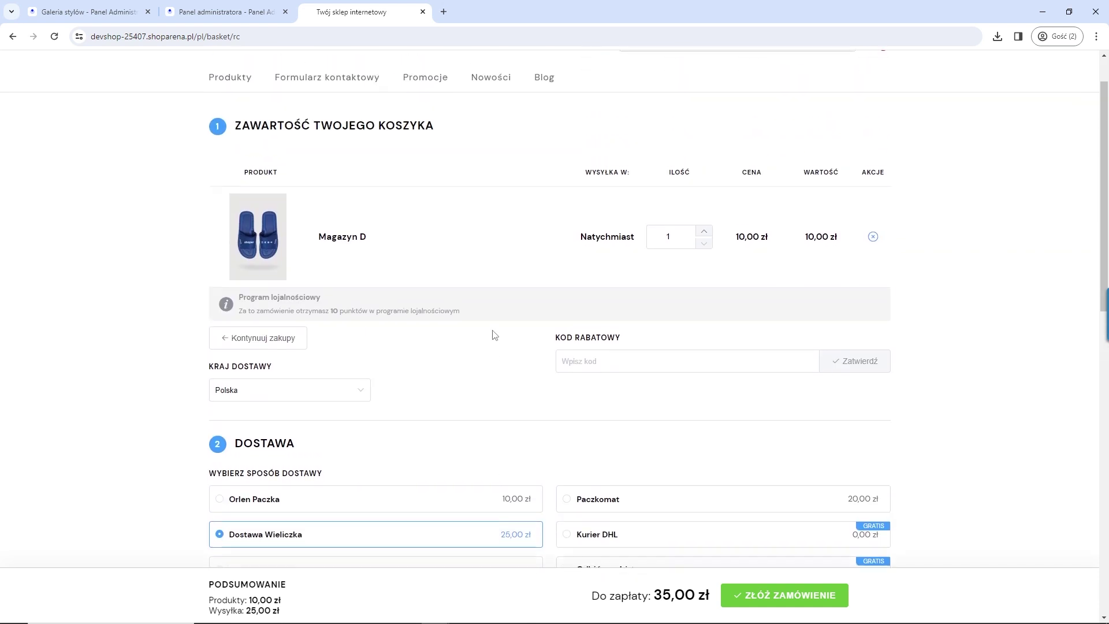
scroll(413, 336, down, 3)
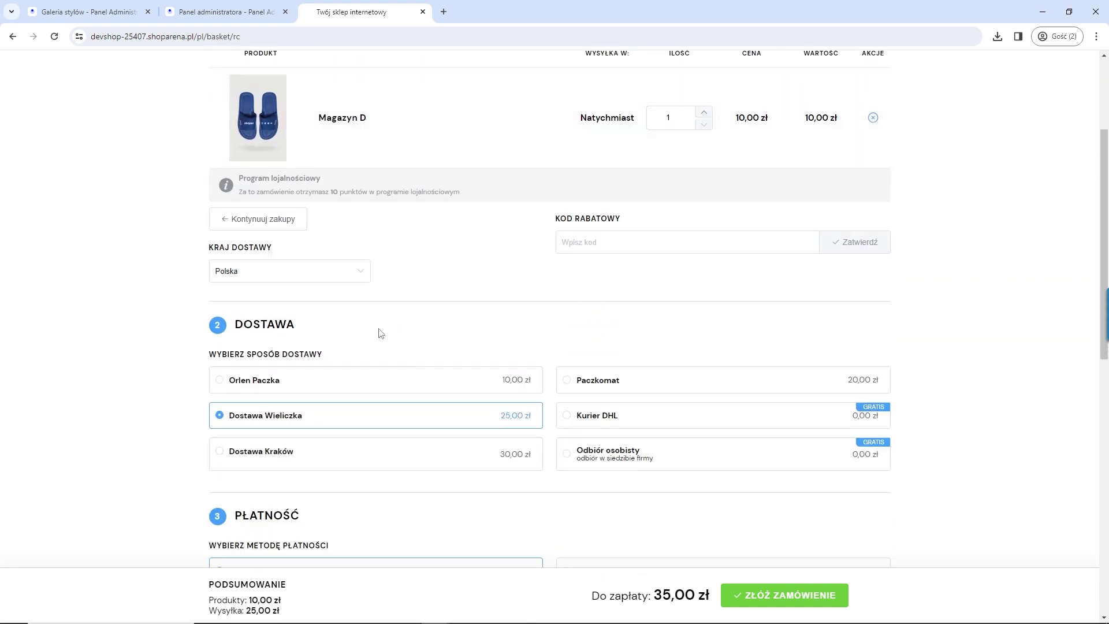
scroll(379, 332, down, 4)
scroll(335, 270, up, 5)
scroll(298, 305, down, 9)
mouse_move(369, 404)
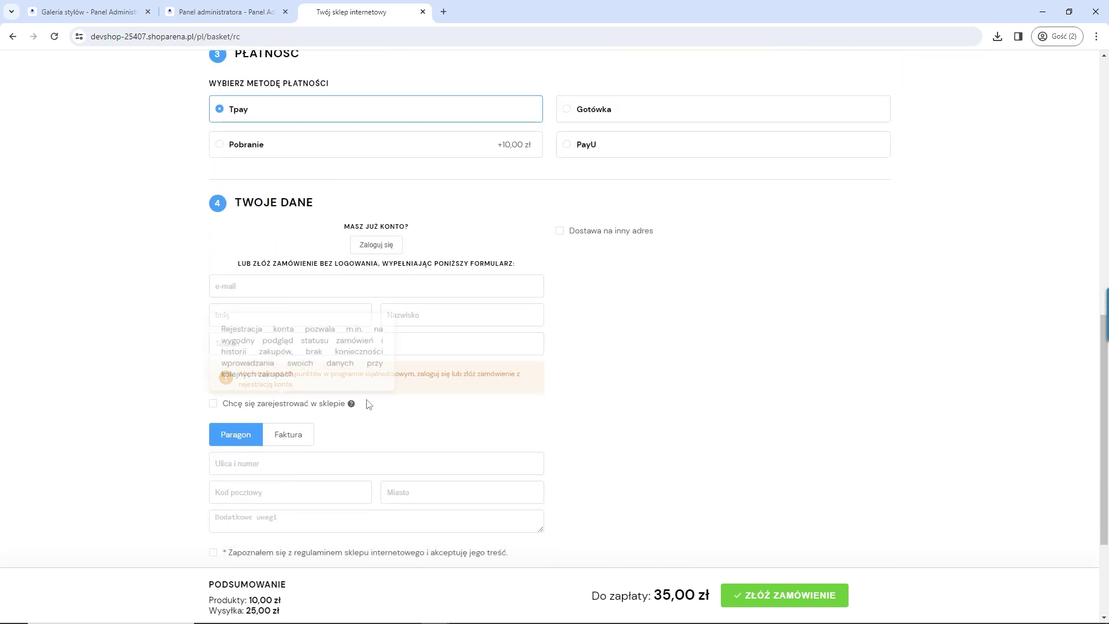
scroll(467, 306, up, 5)
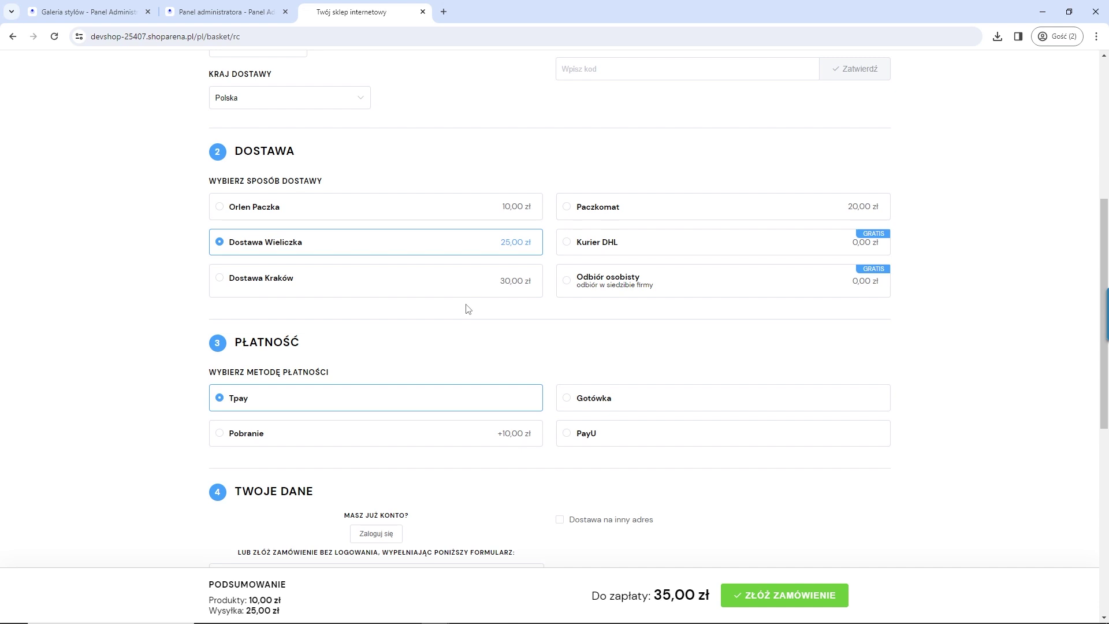
scroll(468, 308, up, 1)
scroll(465, 305, down, 9)
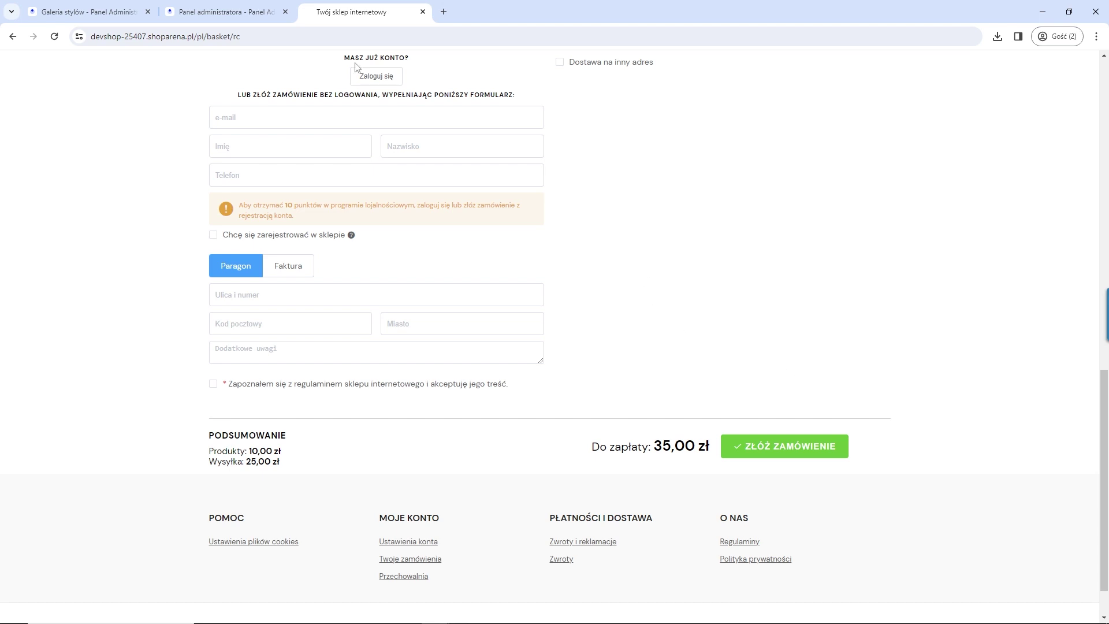
click(225, 12)
click(509, 171)
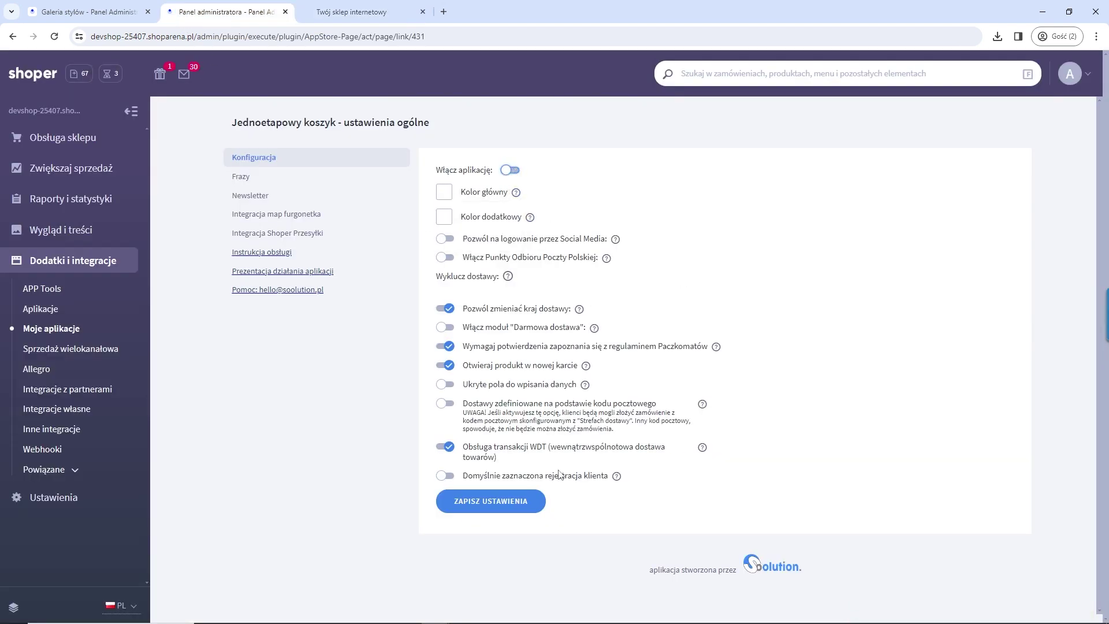
Step: Save the one-step checkout settings with the app disabled and go back to Moje aplikacje
click(493, 502)
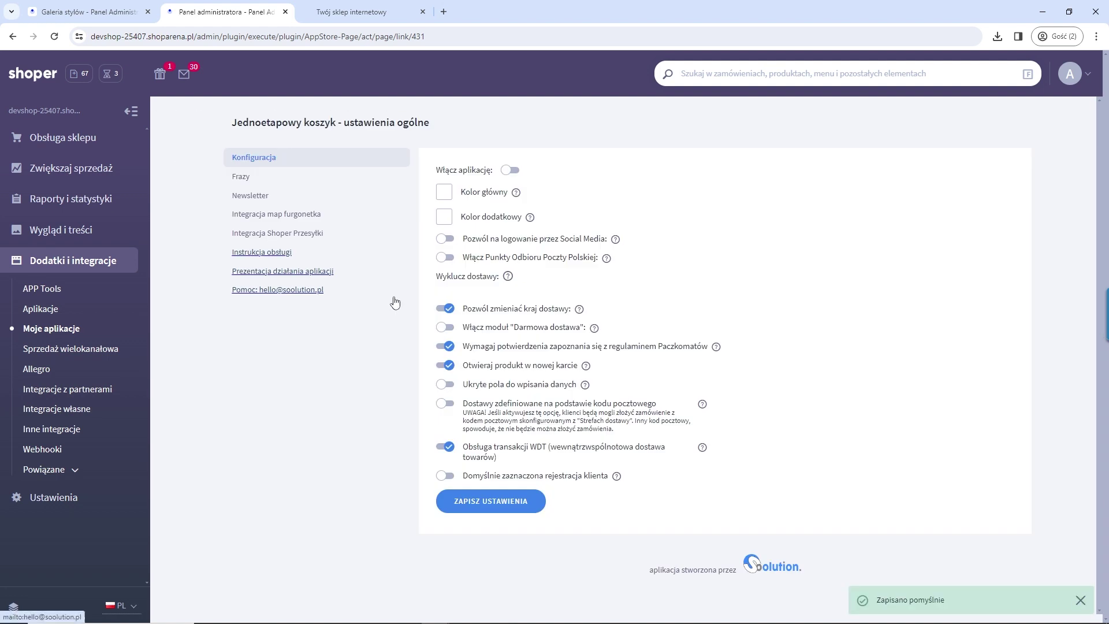
click(74, 328)
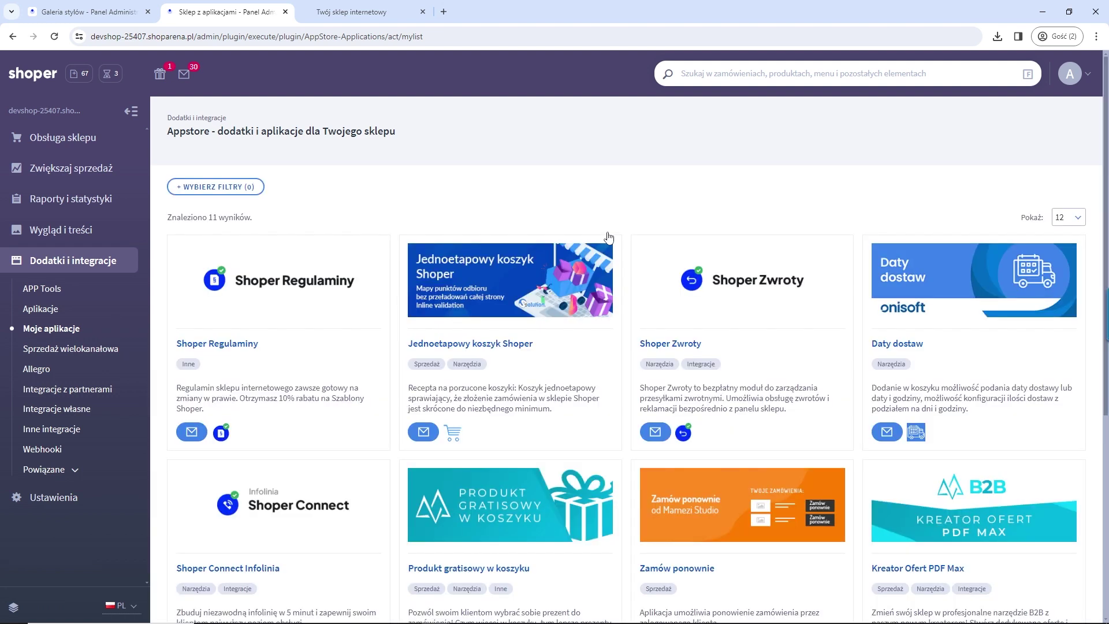
Step: Open the Produkt gratisowy w koszyku configuration, enable the free-gift module and save
scroll(657, 328, down, 2)
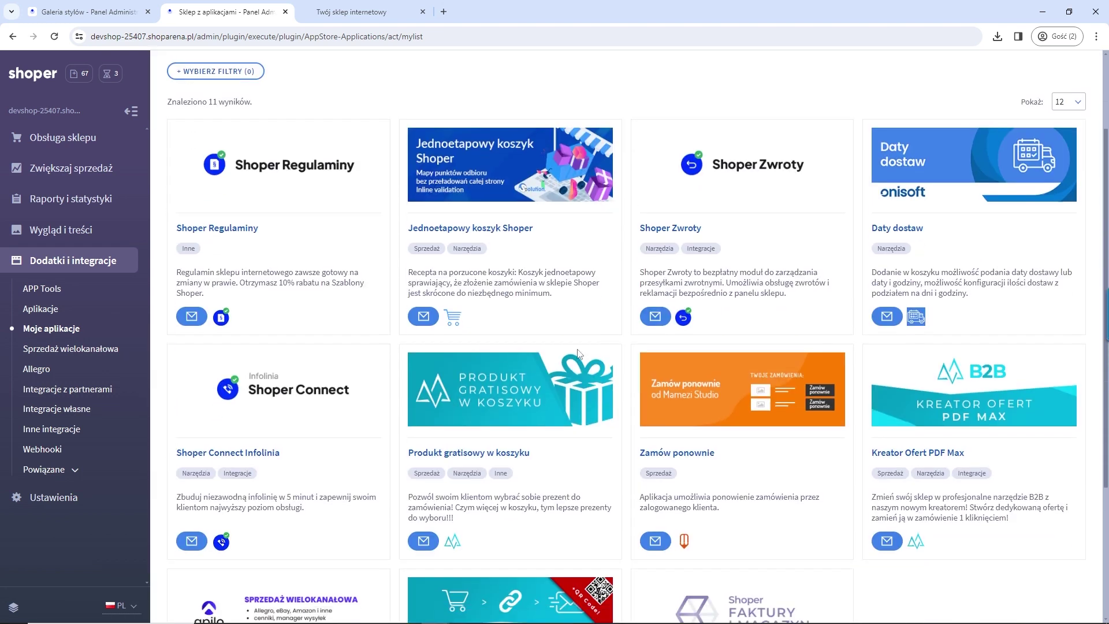
click(495, 330)
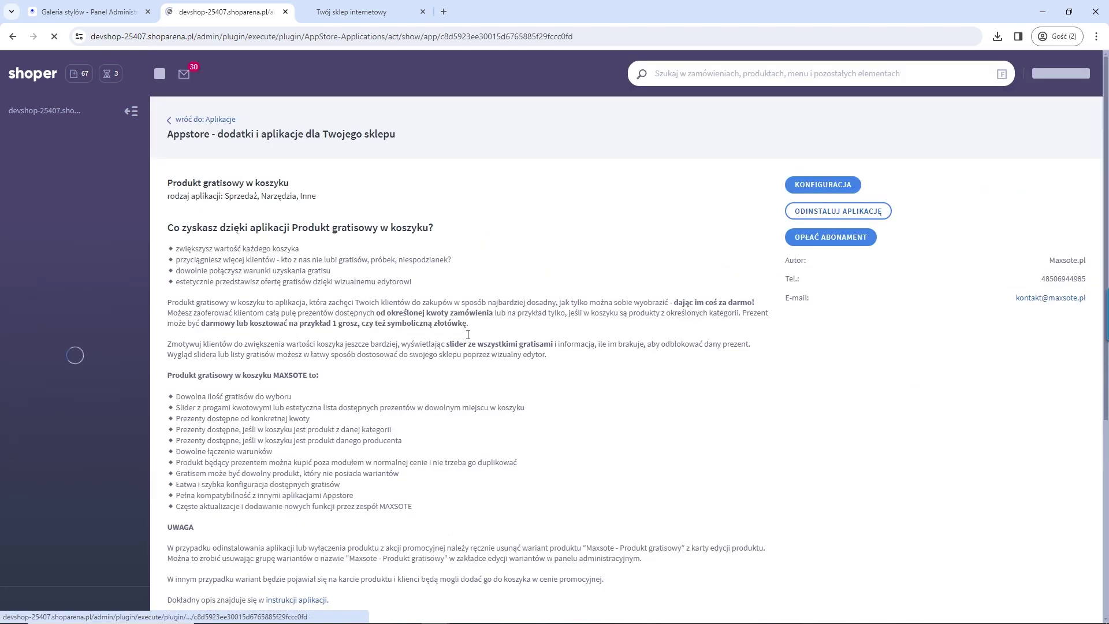
click(821, 186)
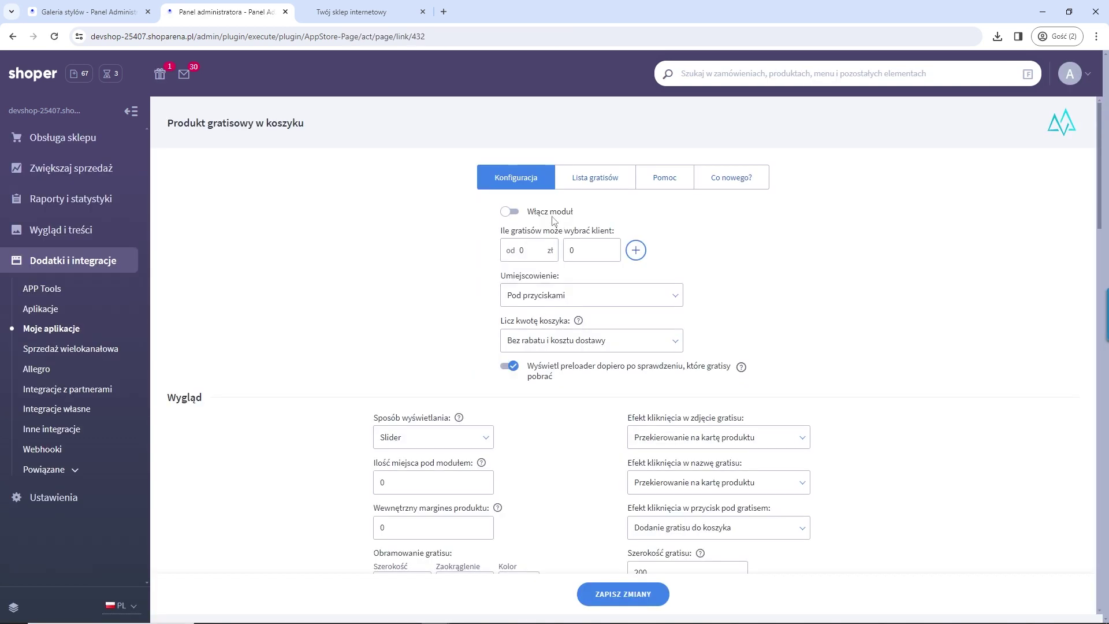
click(514, 212)
click(621, 601)
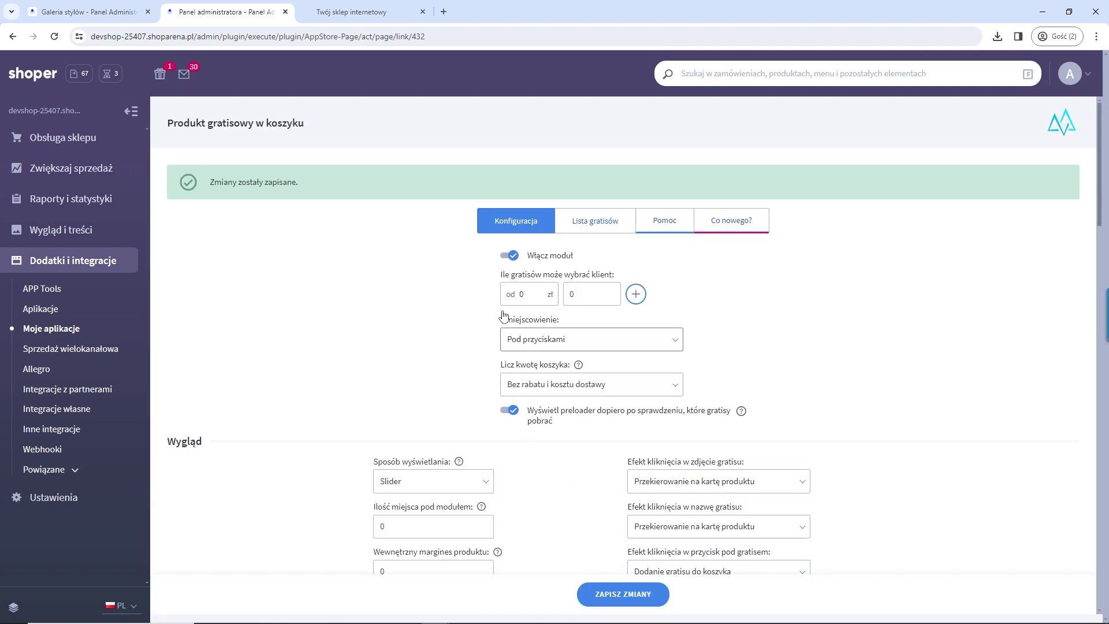
Step: Set the gift tiers to 1 gift from 0 zł and 0 gifts from 100 zł, then save
double_click(522, 294)
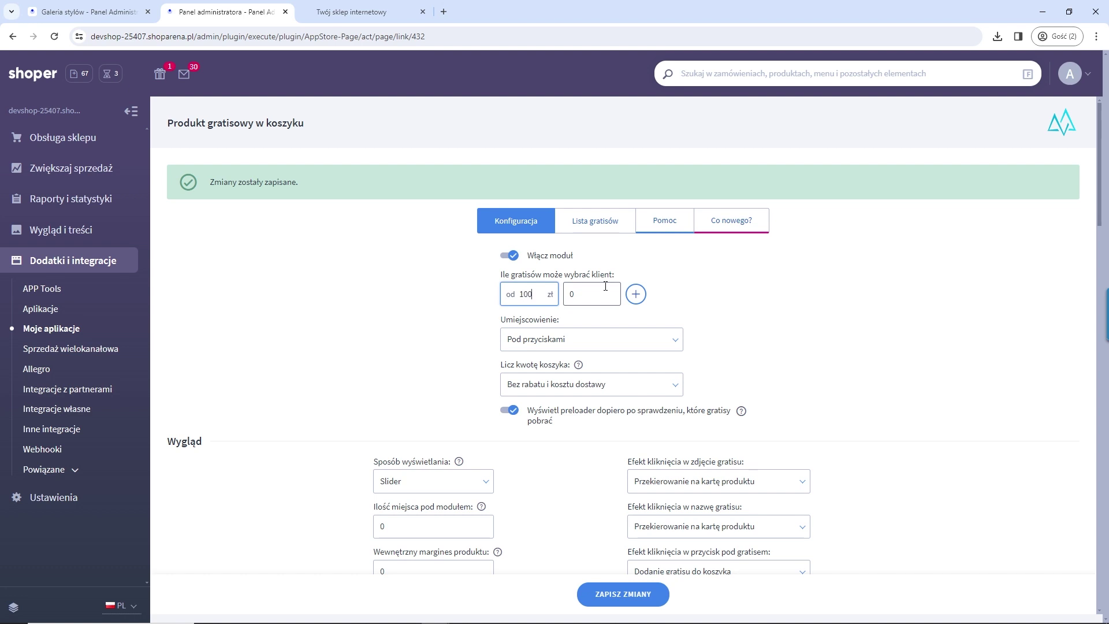
click(635, 294)
click(636, 321)
right_click(653, 532)
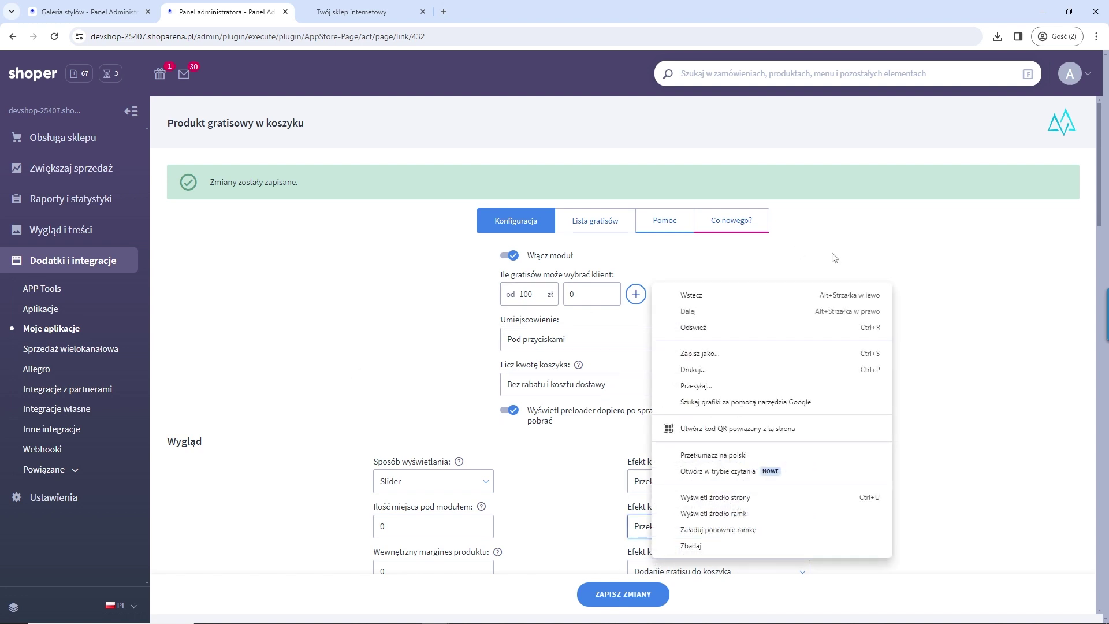
click(834, 257)
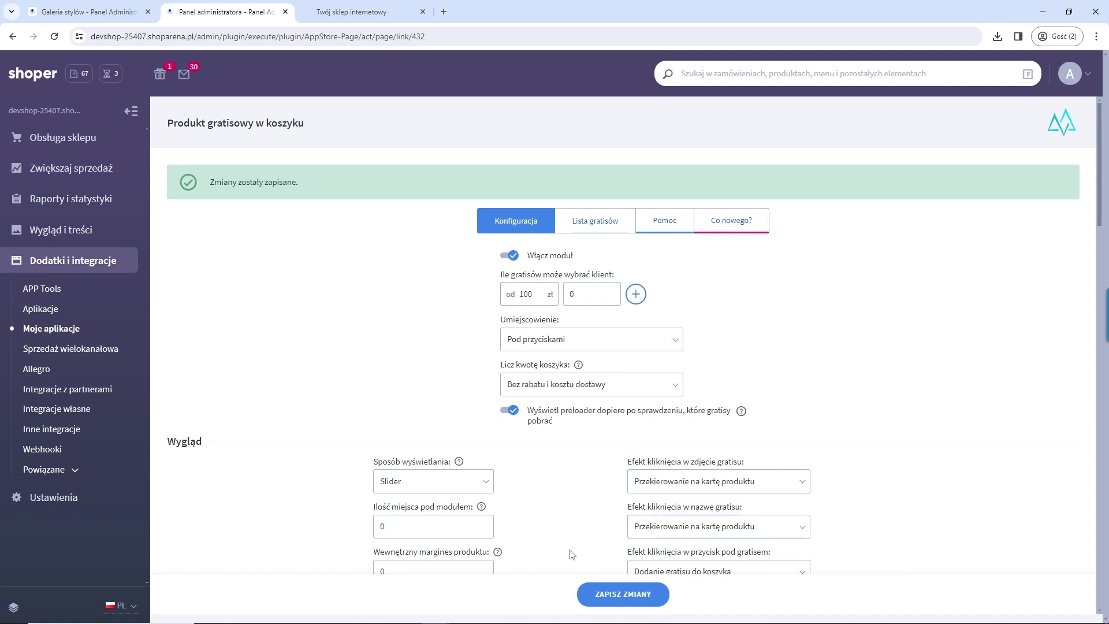
click(618, 599)
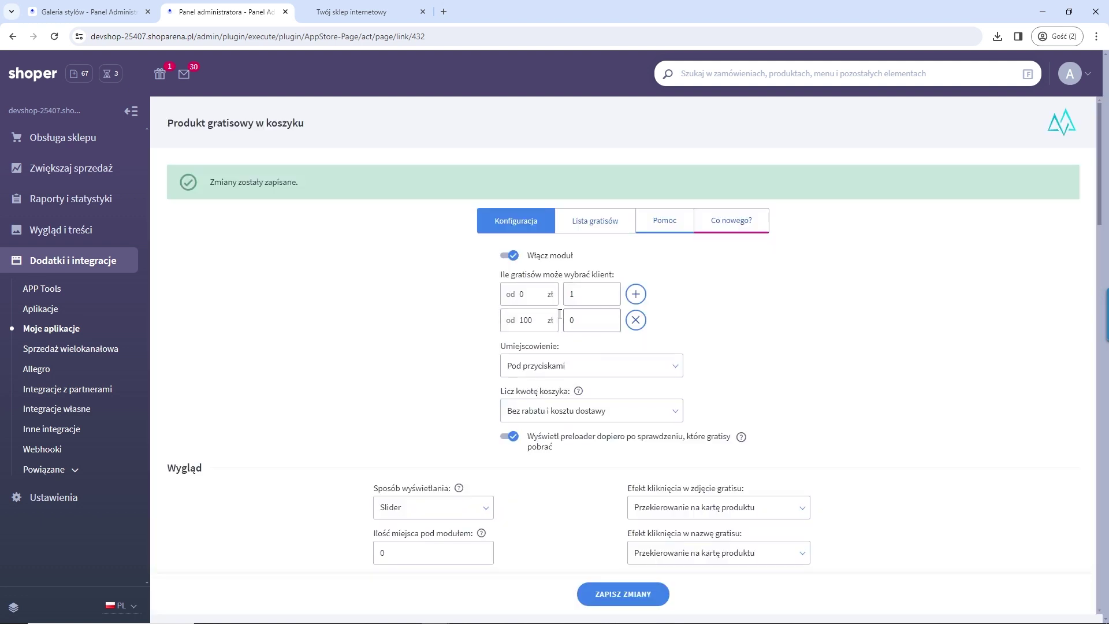
Step: In Lista gratisów, change Magazyn B's gift condition to Cena od 50 and save
click(594, 225)
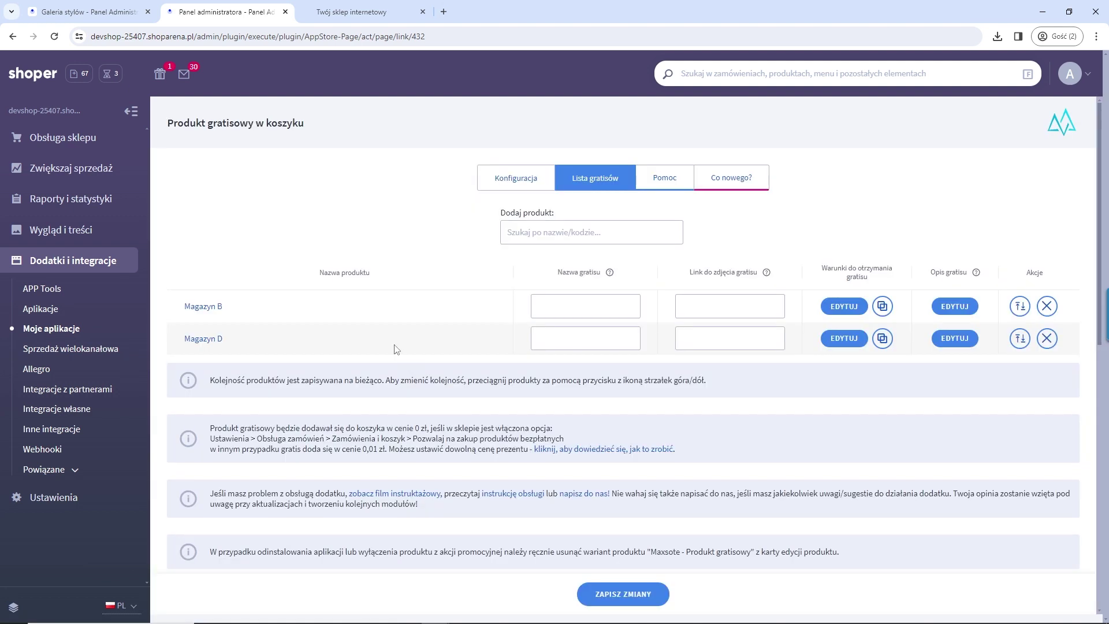
click(954, 307)
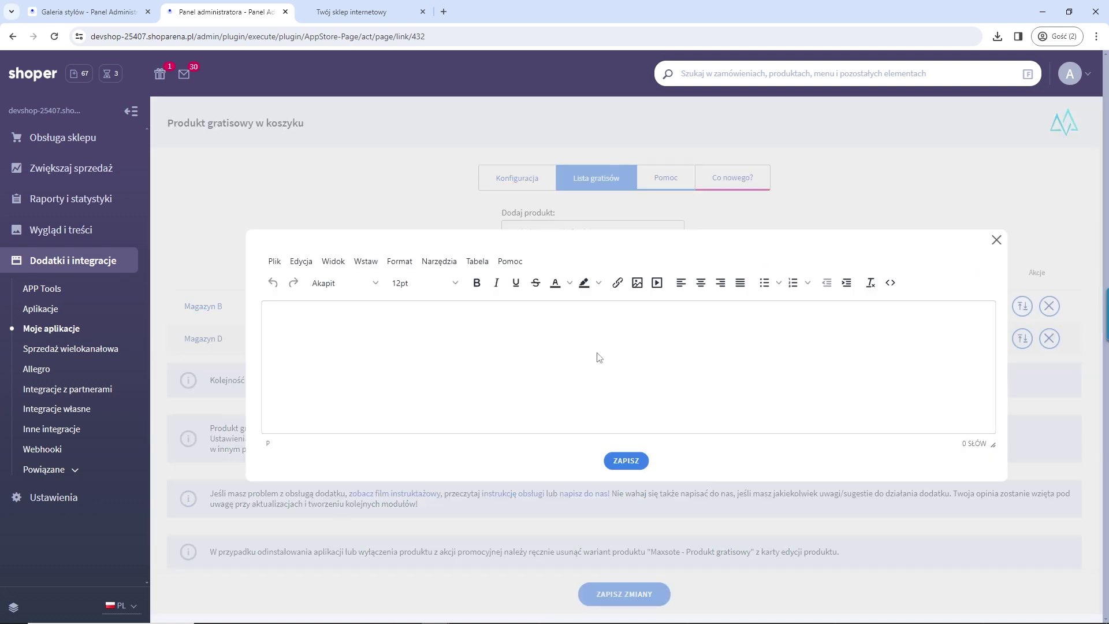
click(997, 241)
click(850, 309)
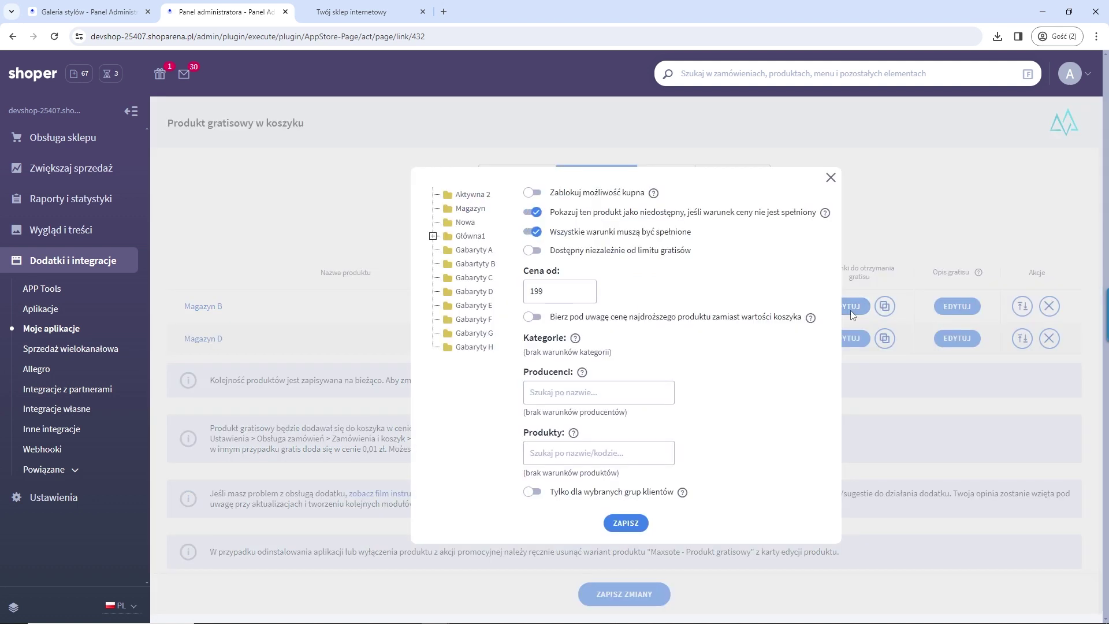
double_click(567, 291)
text(50)
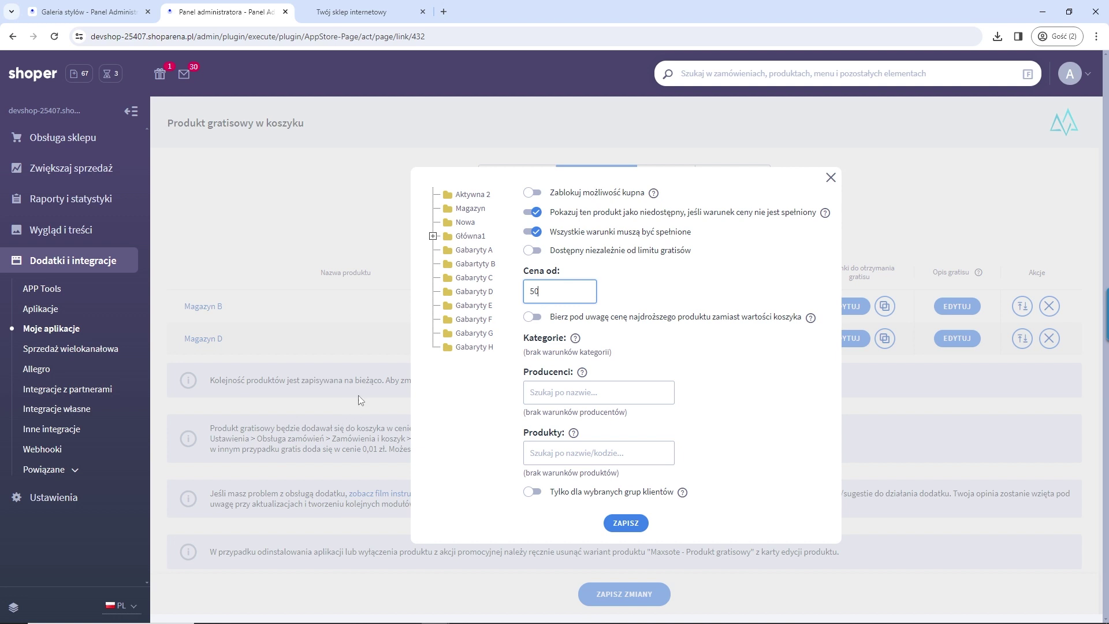
click(628, 525)
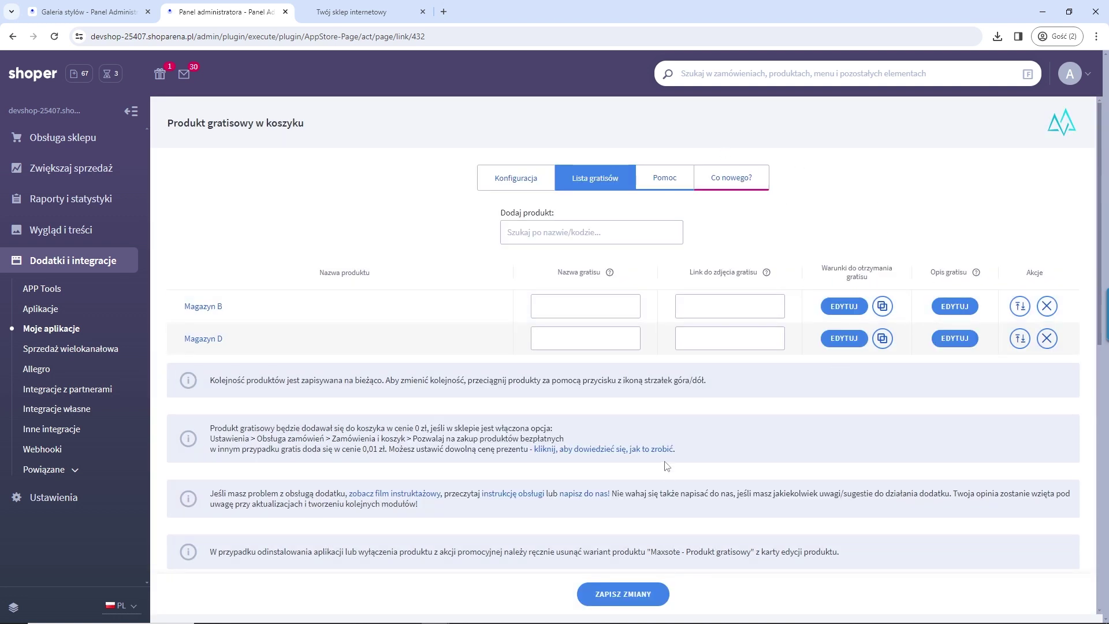
Step: Reload the shop basket and scroll down to its gift section
click(324, 14)
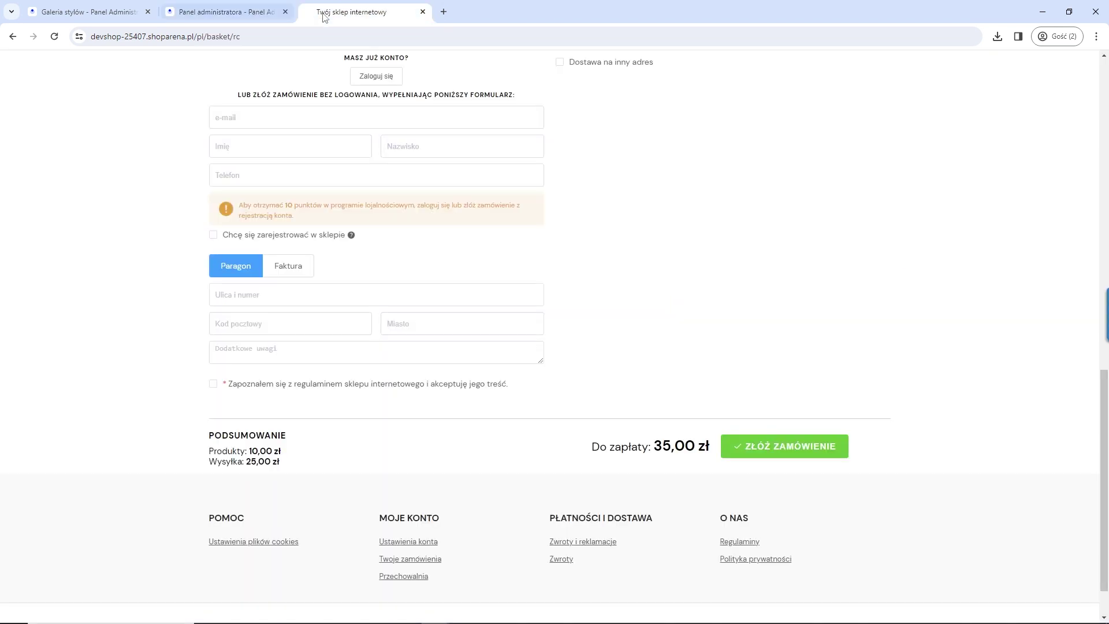
click(175, 18)
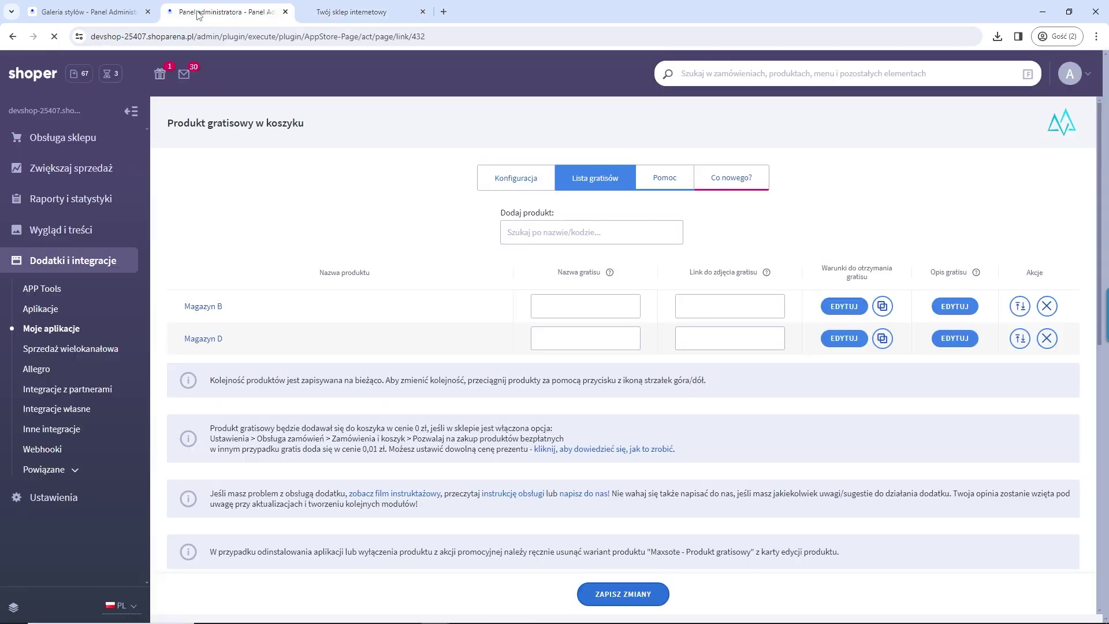
click(352, 11)
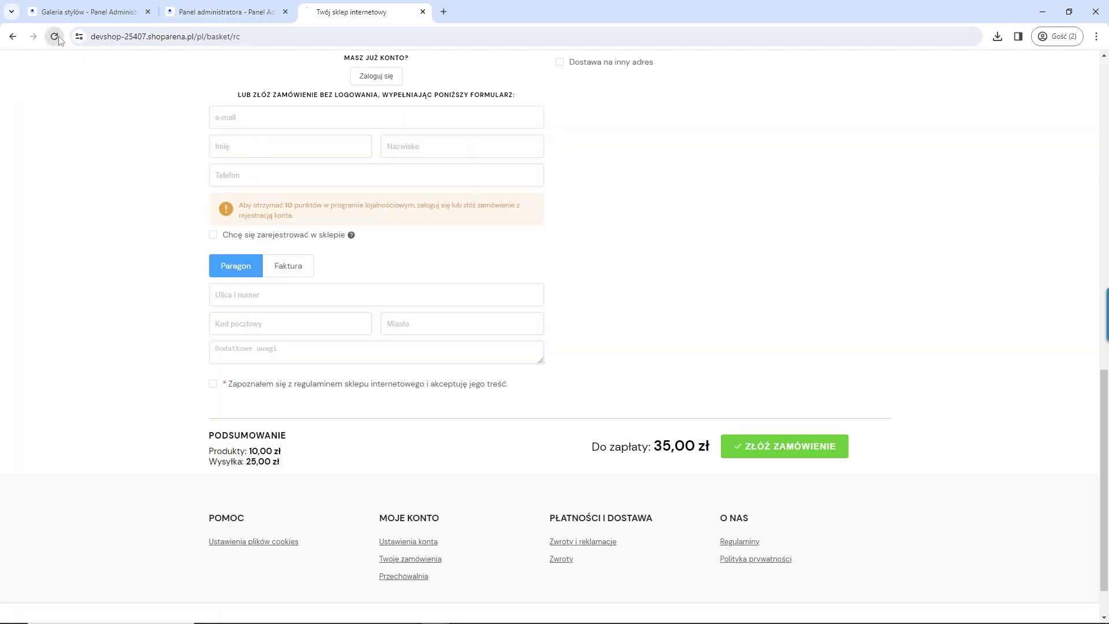
click(54, 36)
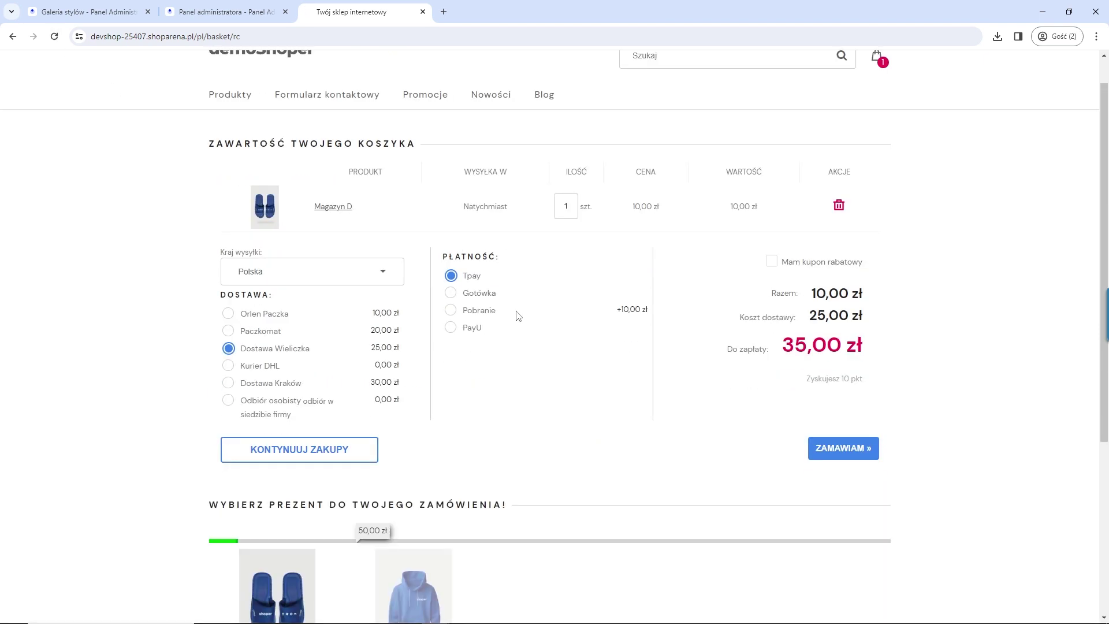
scroll(523, 319, down, 2)
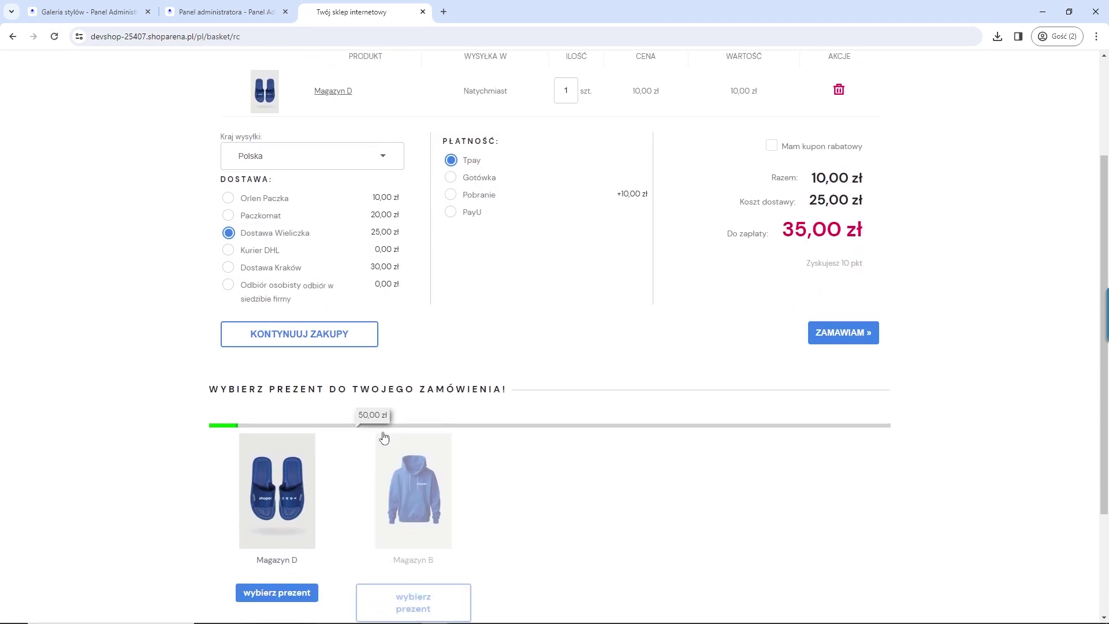
mouse_move(405, 470)
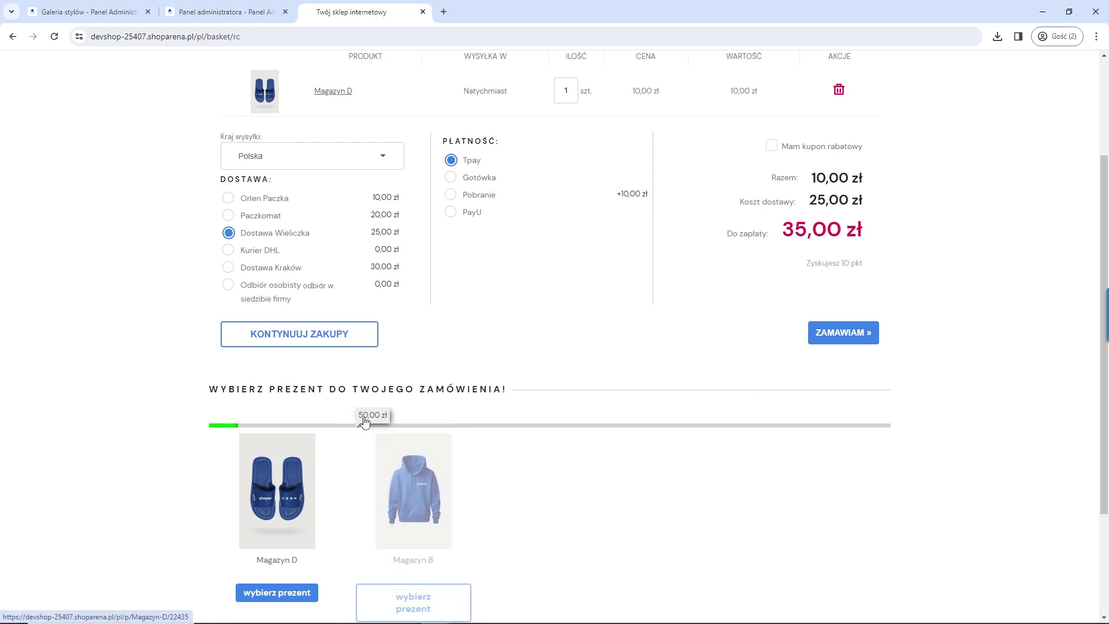
Step: View the Magazyn D gift's page, check Magazyn B requires 50,00 zł, then close the shop tab
click(271, 498)
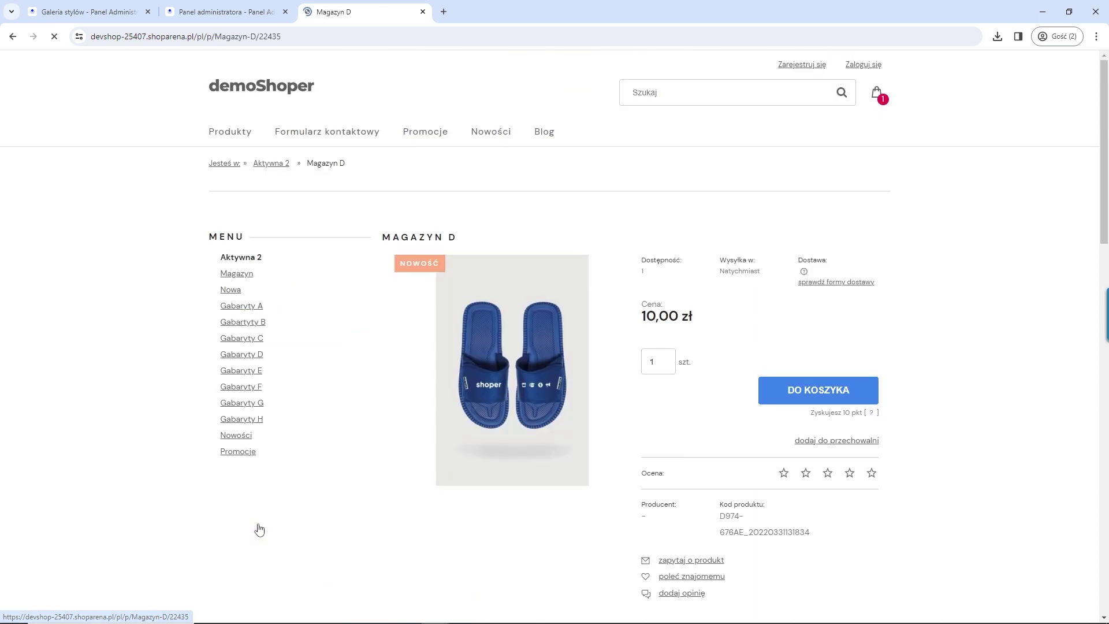
click(12, 37)
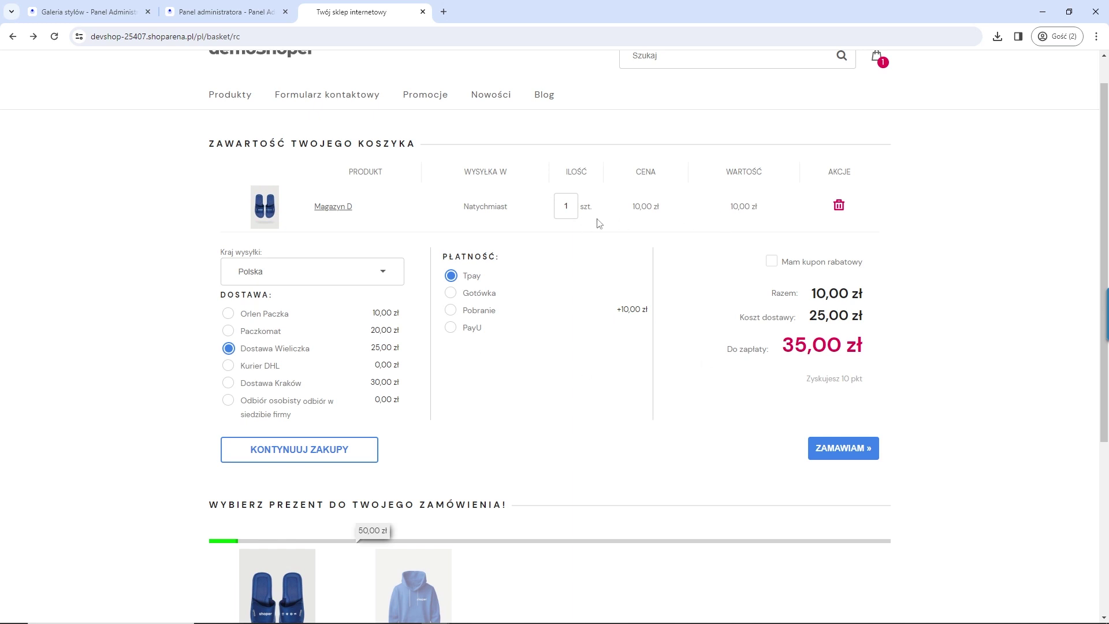
scroll(751, 217, up, 1)
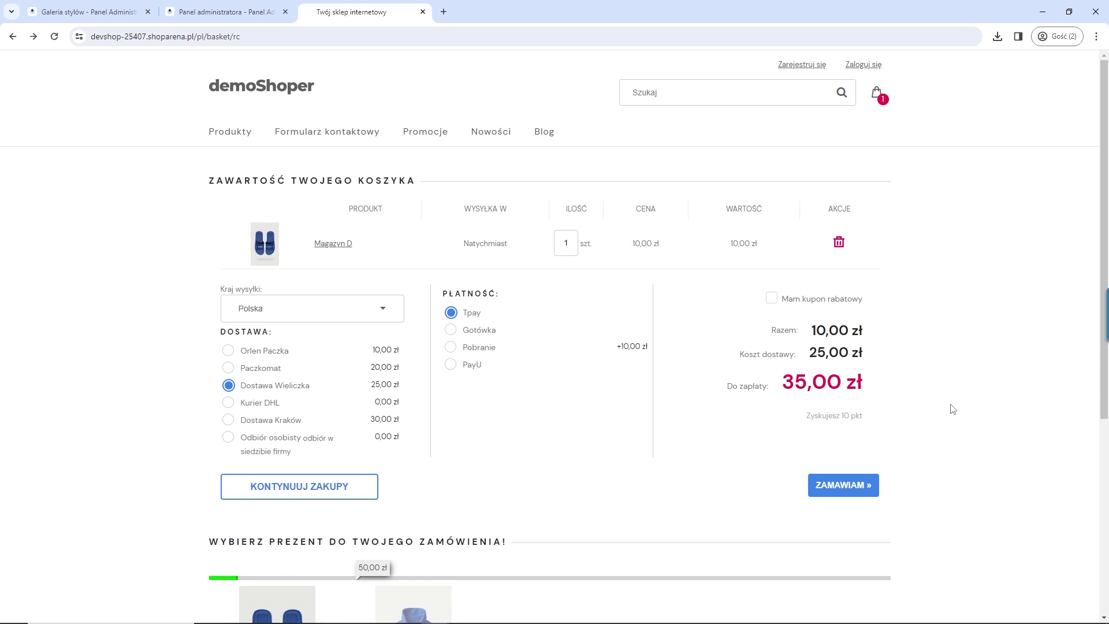
scroll(652, 408, down, 3)
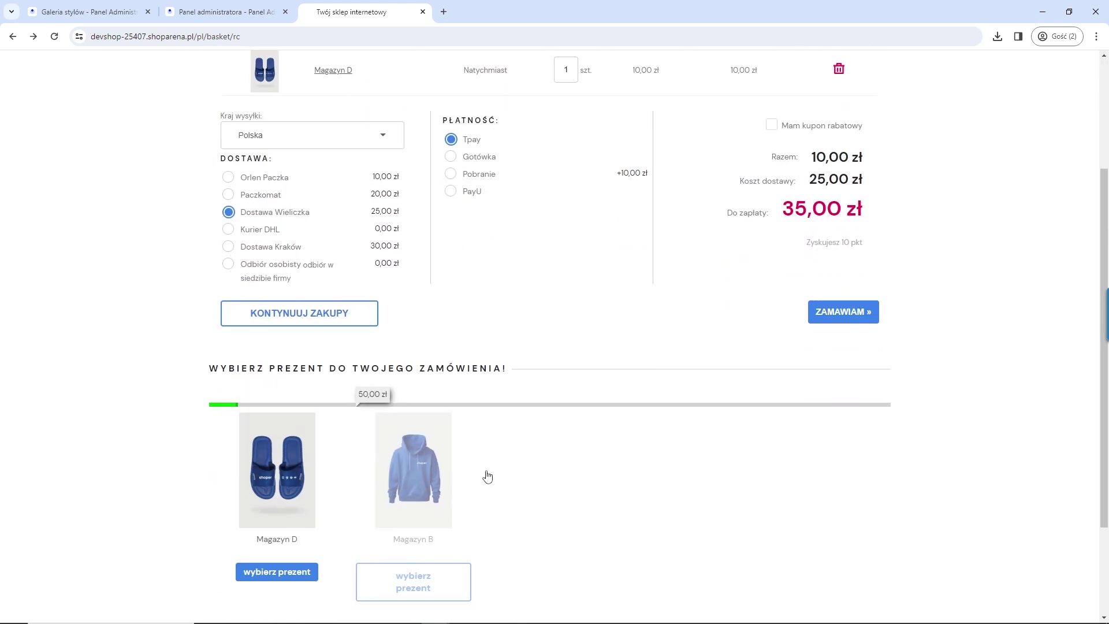
mouse_move(414, 512)
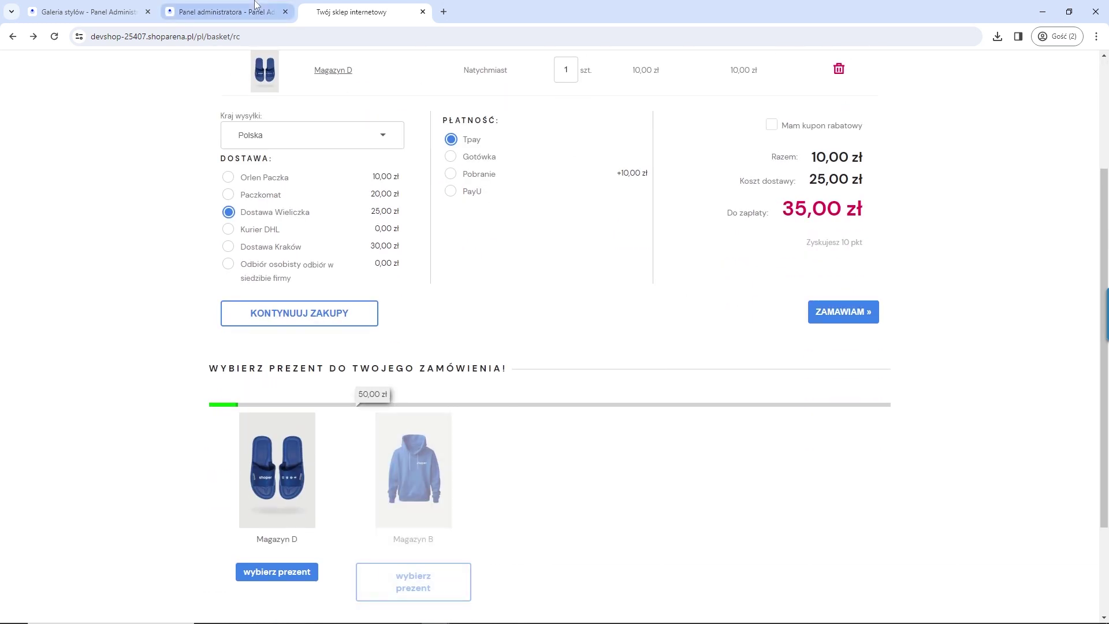
scroll(587, 289, up, 3)
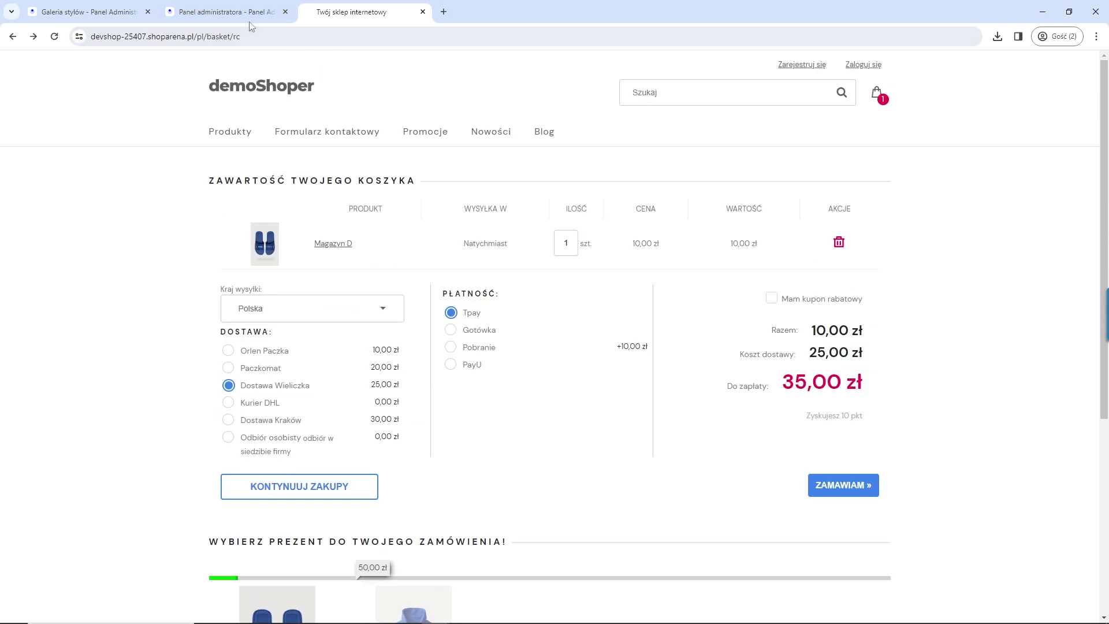
click(423, 11)
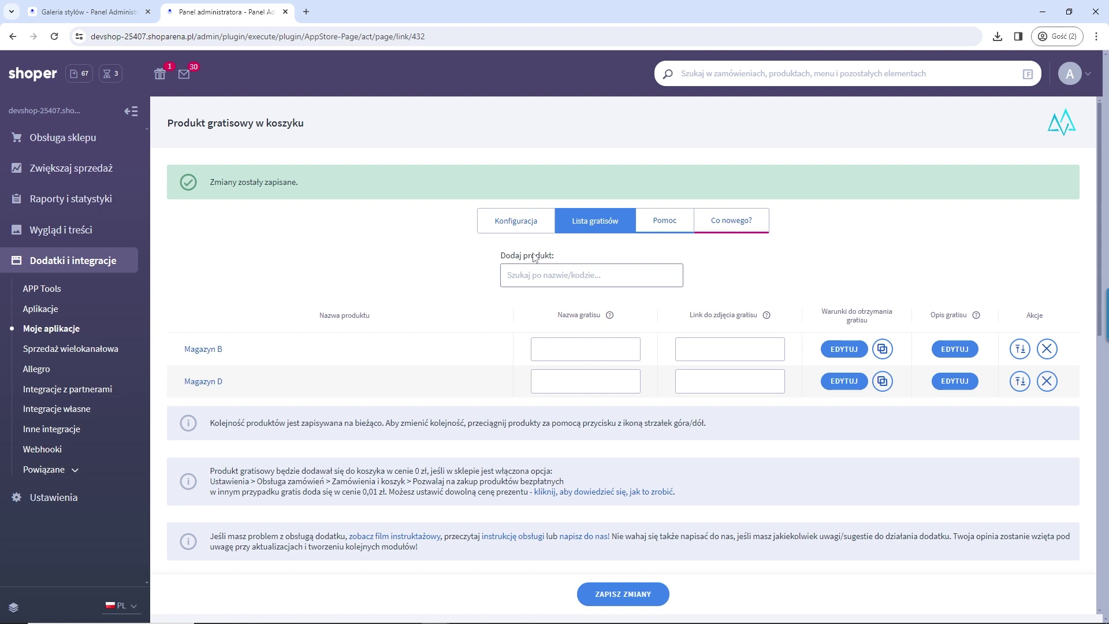
Step: Reopen Produkt gratisowy w koszyku's KONFIGURACJA and save the 0 zł / 100 zł gift tiers again
click(45, 333)
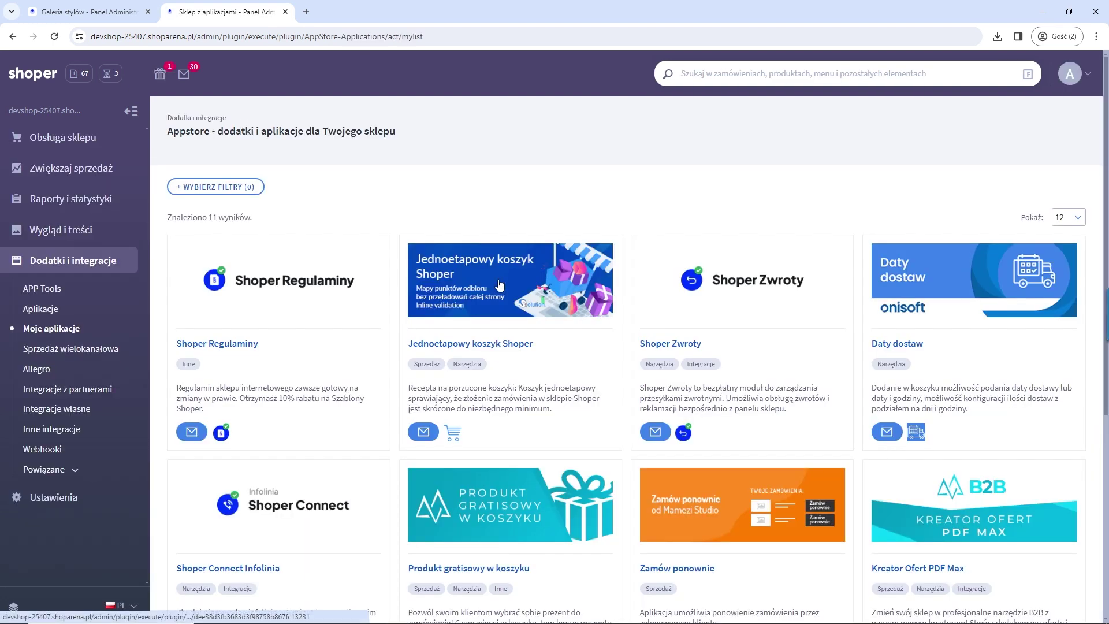
scroll(503, 323, down, 2)
click(510, 384)
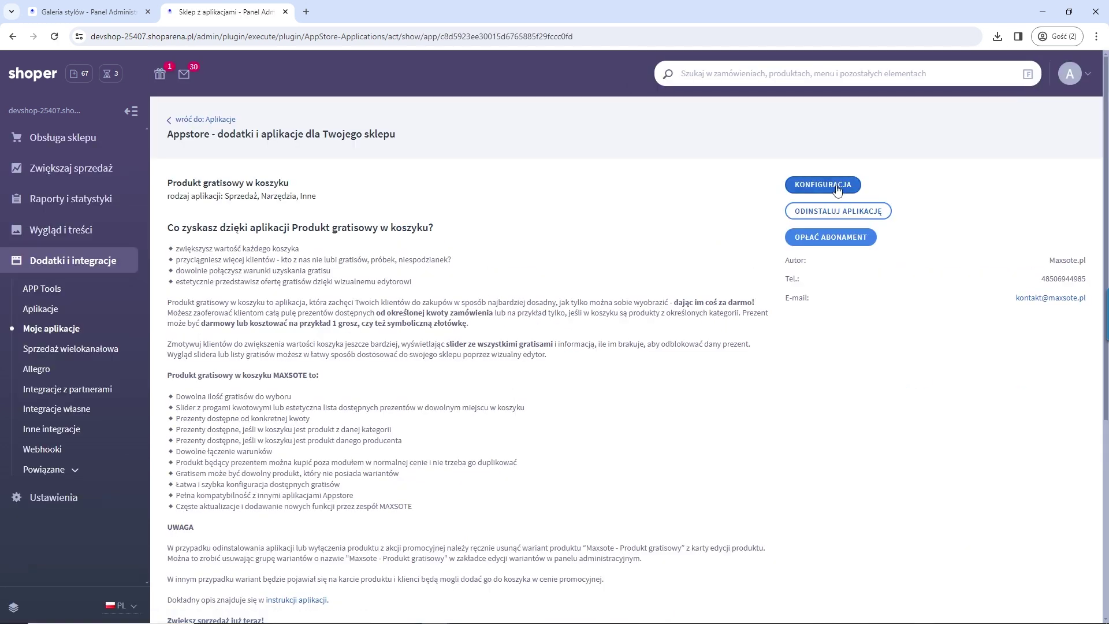
click(838, 189)
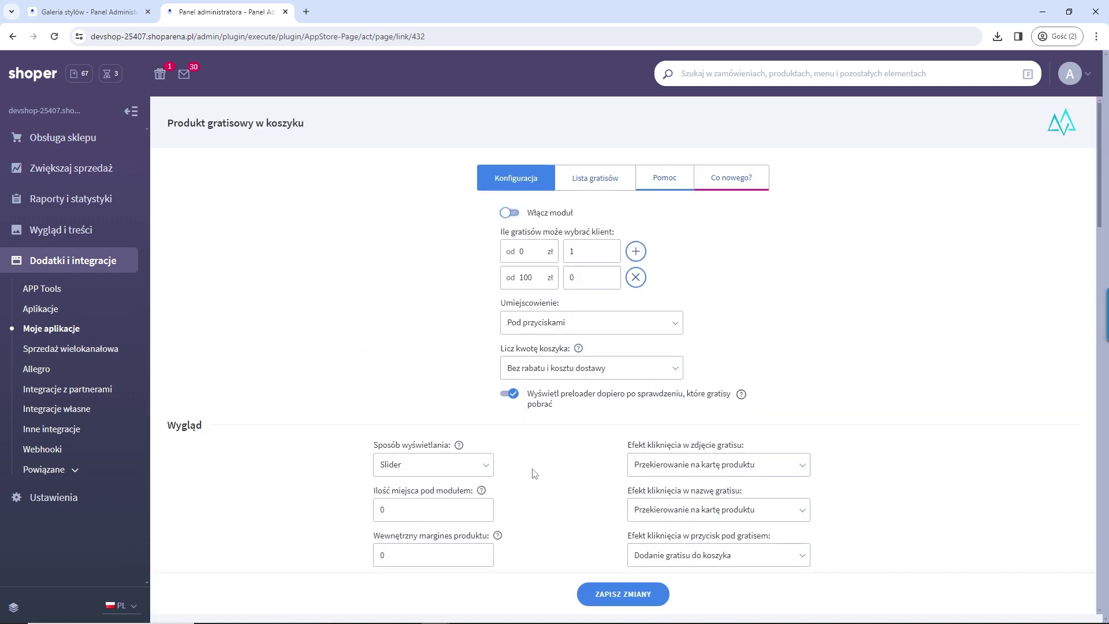
scroll(592, 531, down, 2)
click(612, 593)
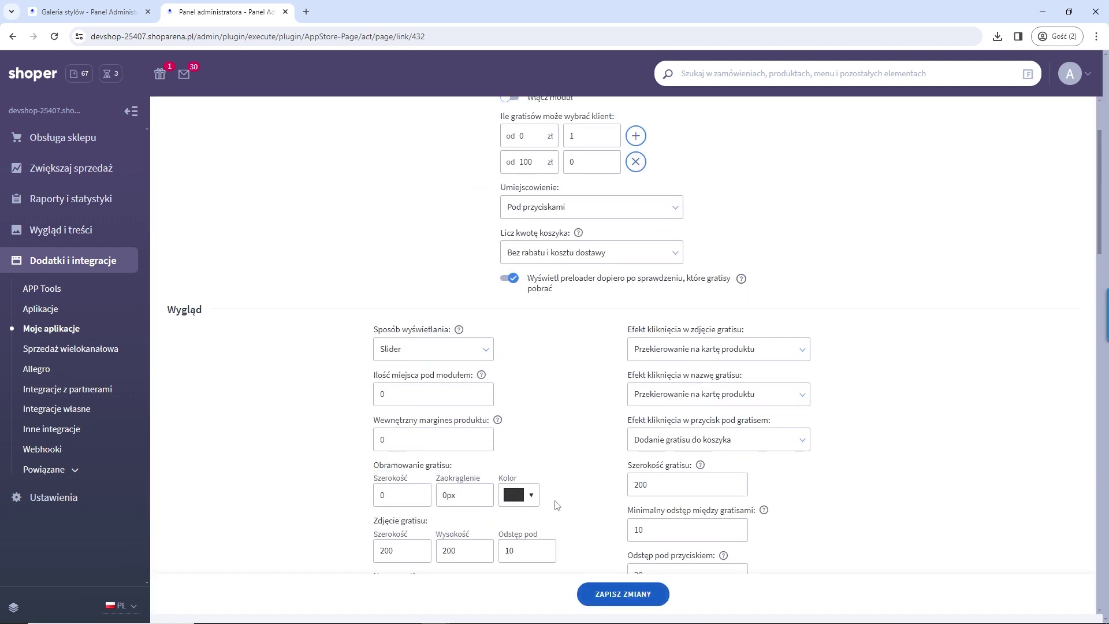
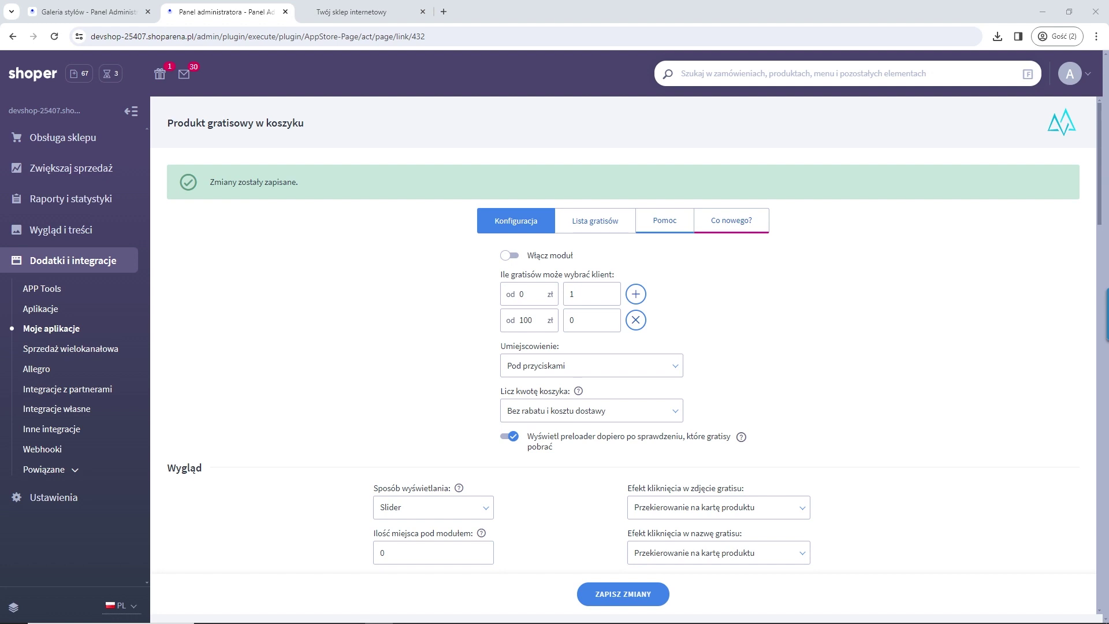
Step: Close the storefront tab and go to Ustawienia > Ogólne > Domeny in the sidebar
click(352, 12)
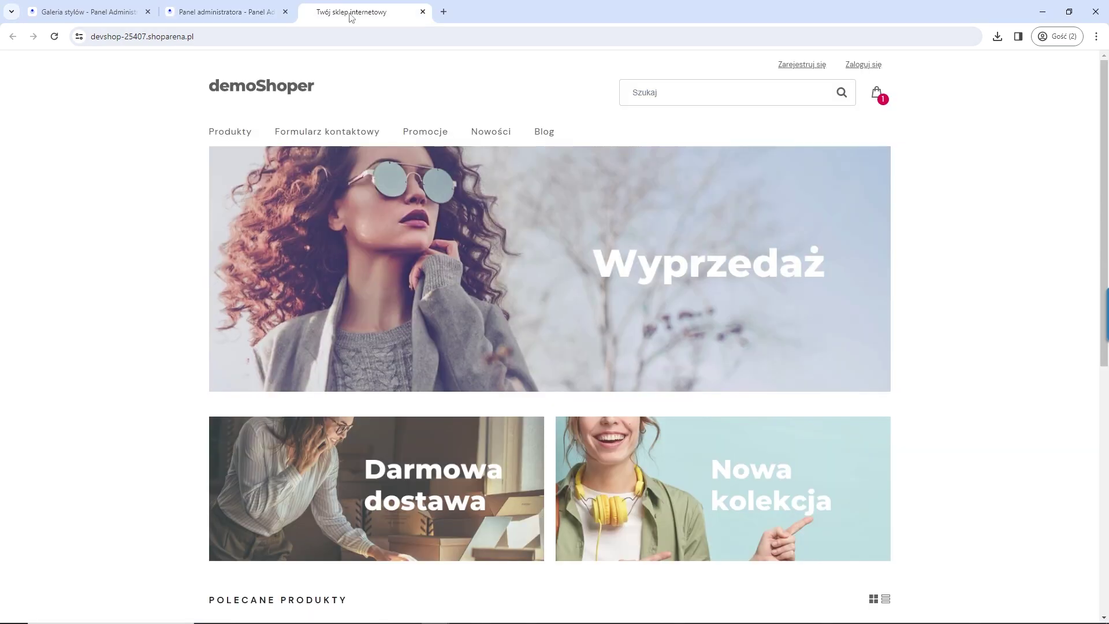
click(422, 12)
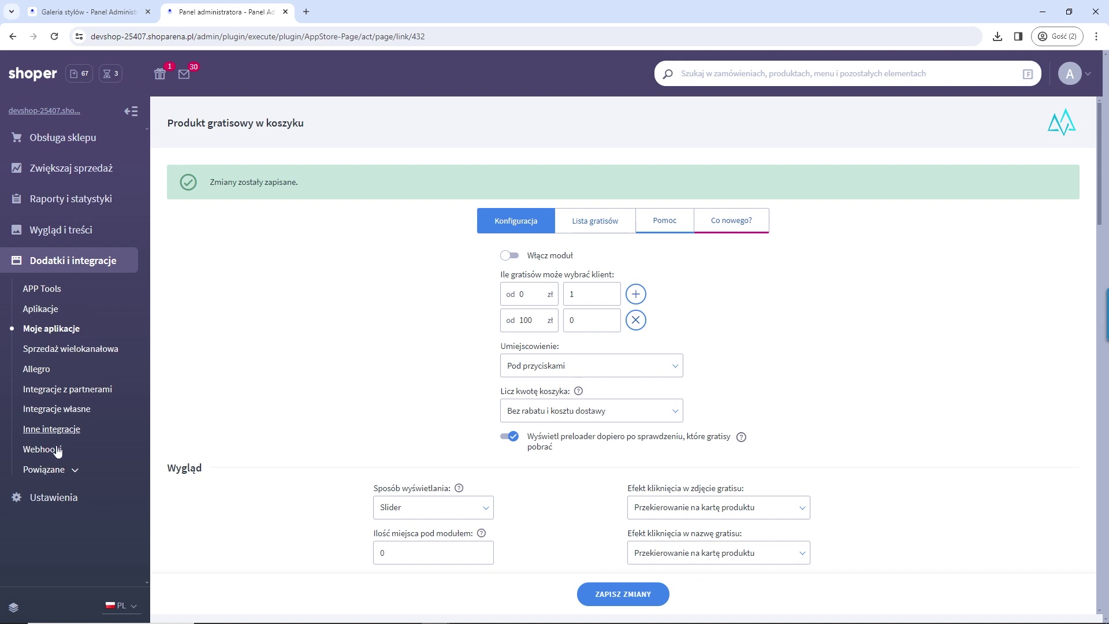
click(38, 500)
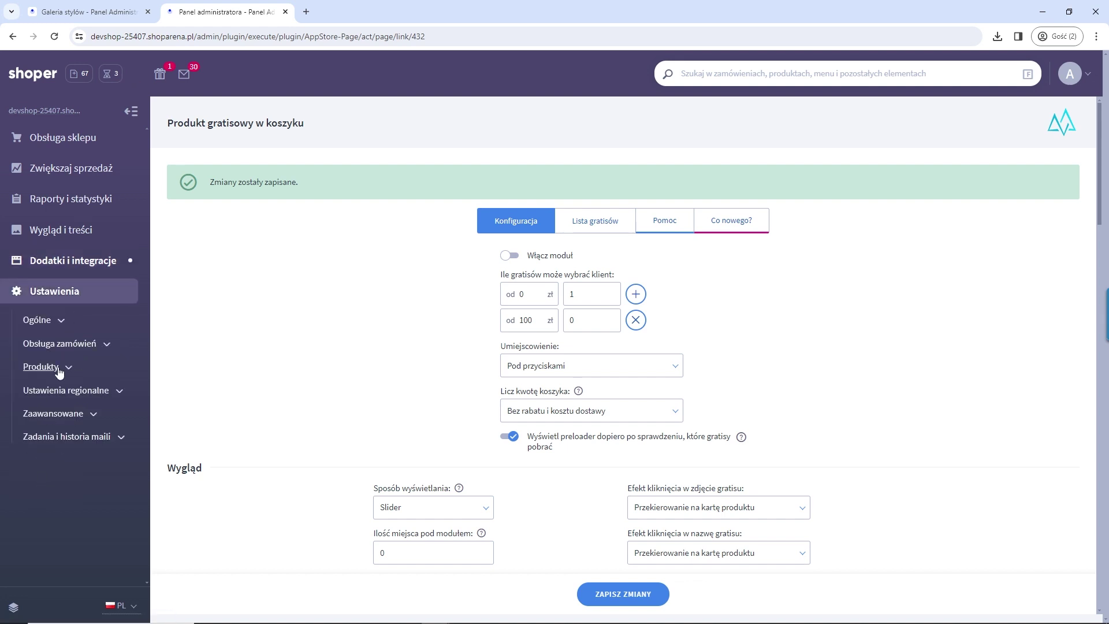
click(62, 327)
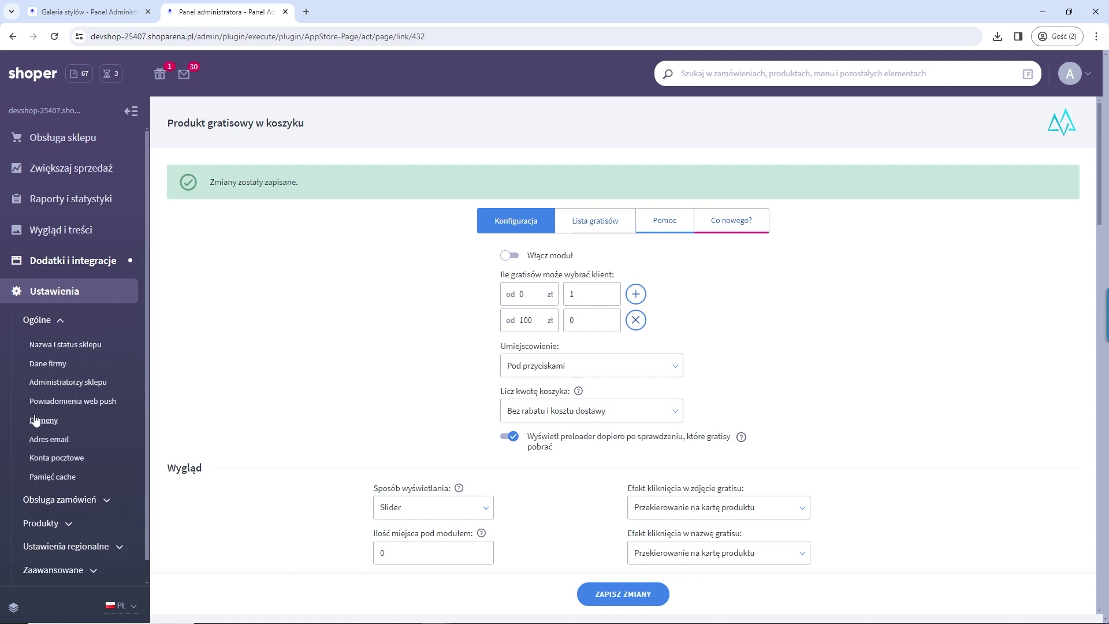
click(35, 420)
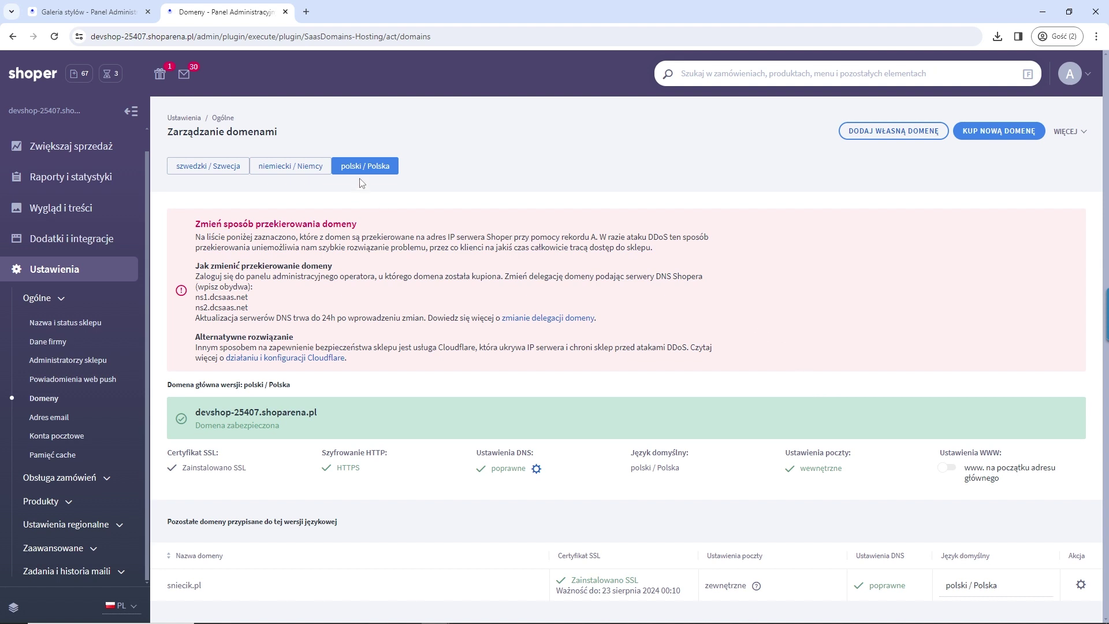
Step: Check the niemiecki / Niemcy domain, return to polski / Polska, and open the sniecik.pl actions menu
click(315, 174)
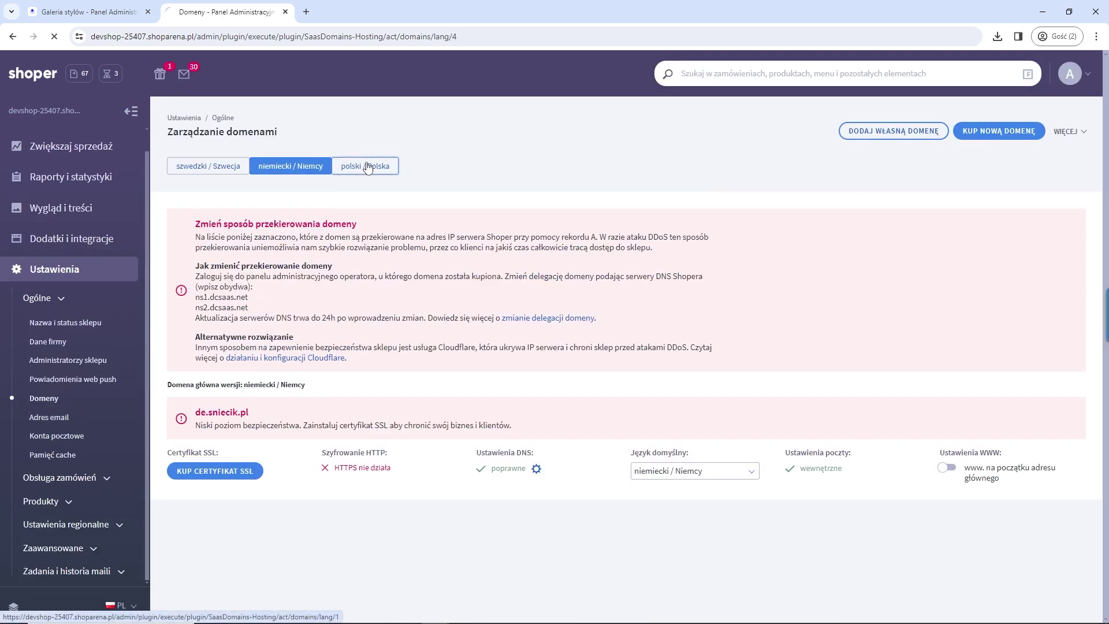
click(375, 166)
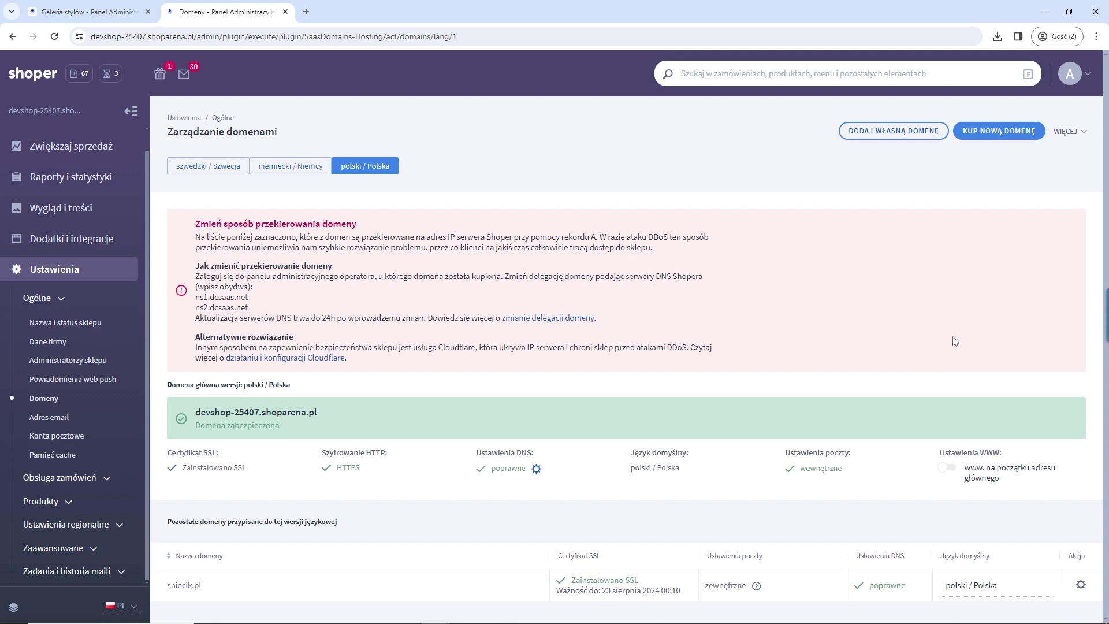
click(1080, 584)
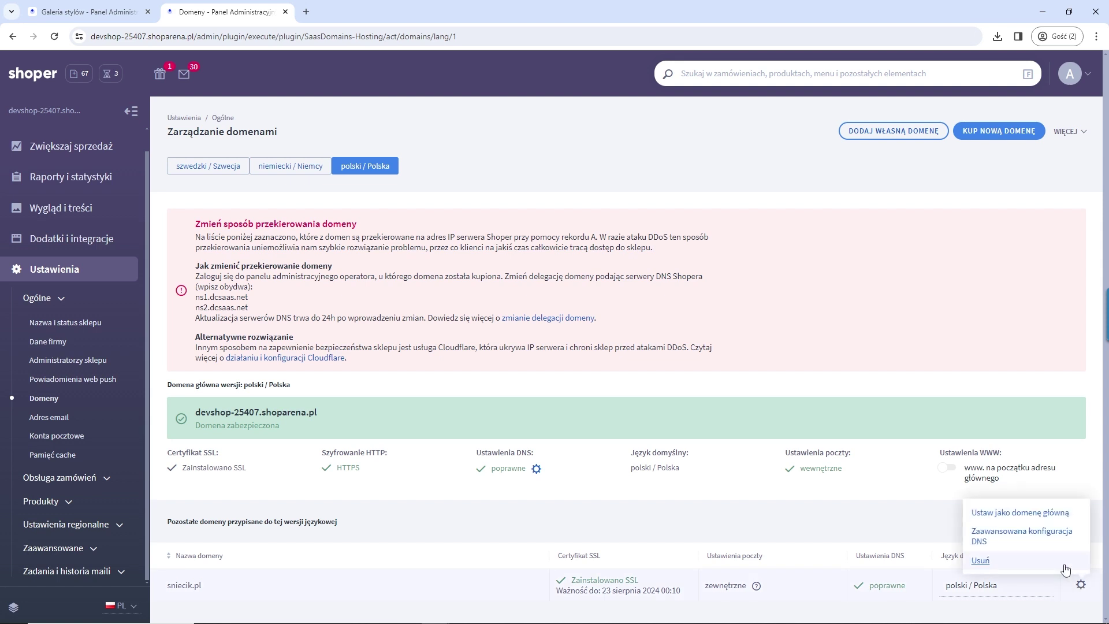
Step: In sniecik.pl's advanced DNS configuration, set GOOGLE as e-mail provider and review the MX and SPF records
click(1036, 540)
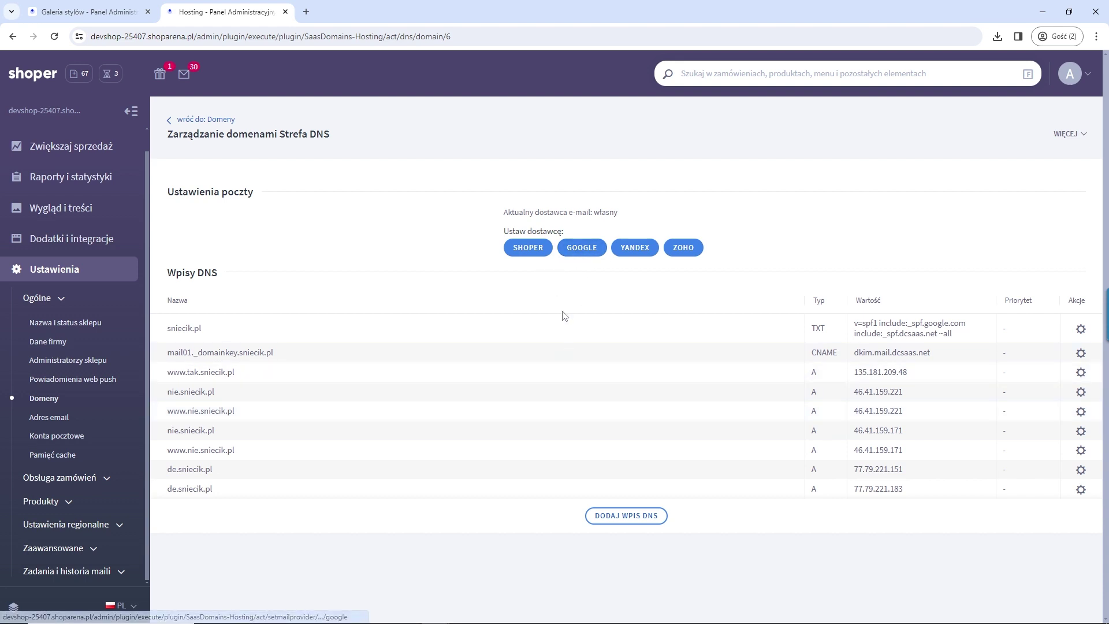
click(583, 249)
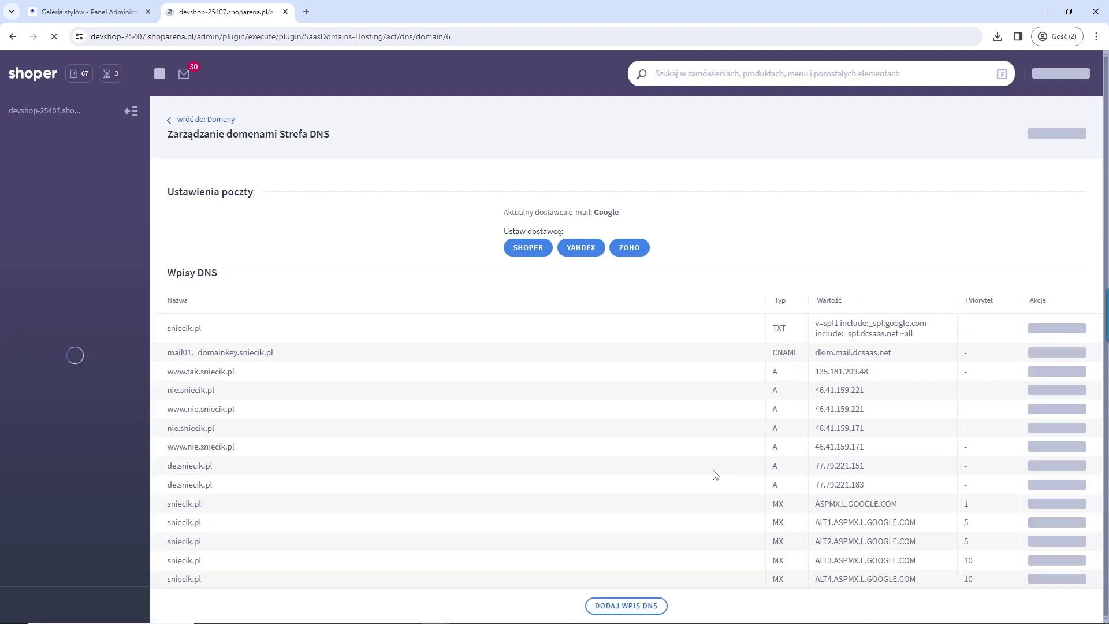
drag(962, 584, 783, 517)
click(784, 230)
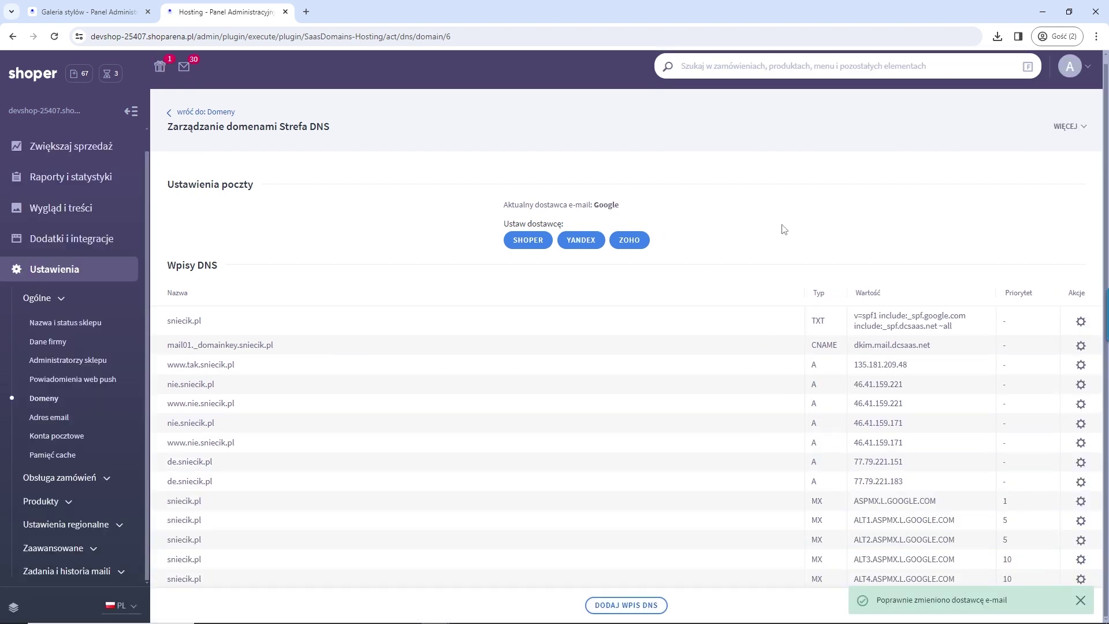
drag(854, 316, 982, 334)
click(917, 236)
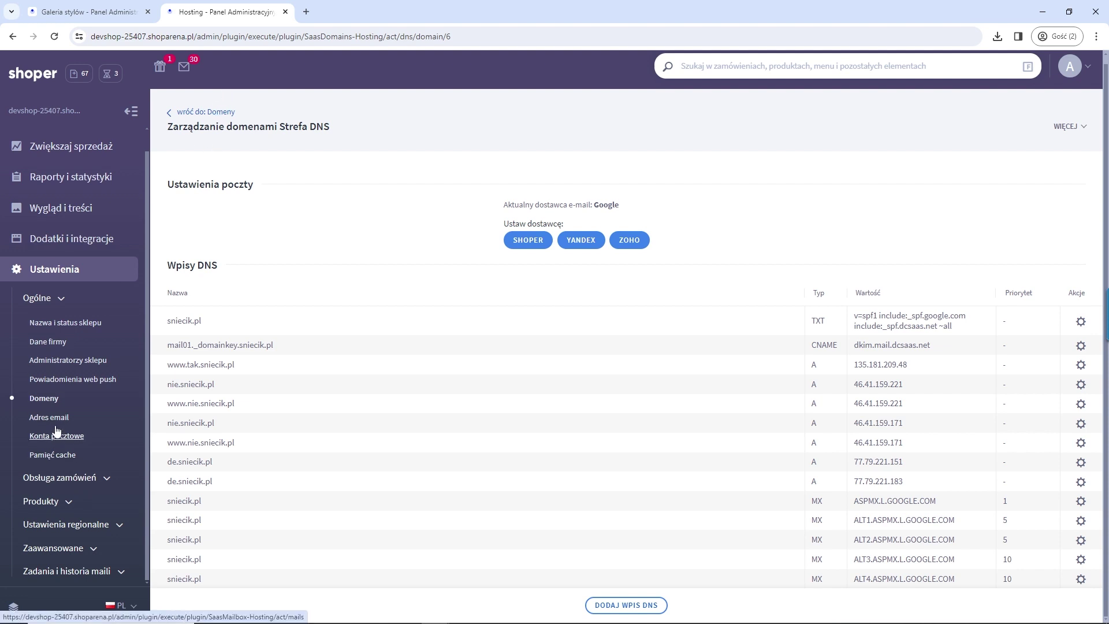
Step: Copy the biuro mailbox address from Konta pocztowe and log into webmail with it and its password
click(42, 445)
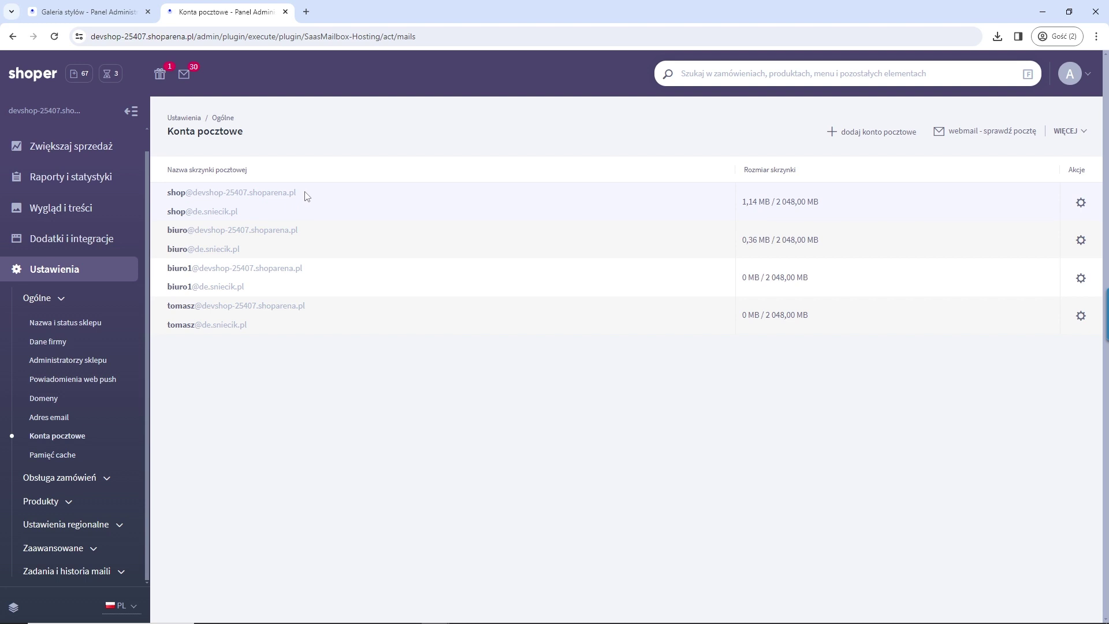
drag(304, 234, 166, 226)
key(ctrl+c)
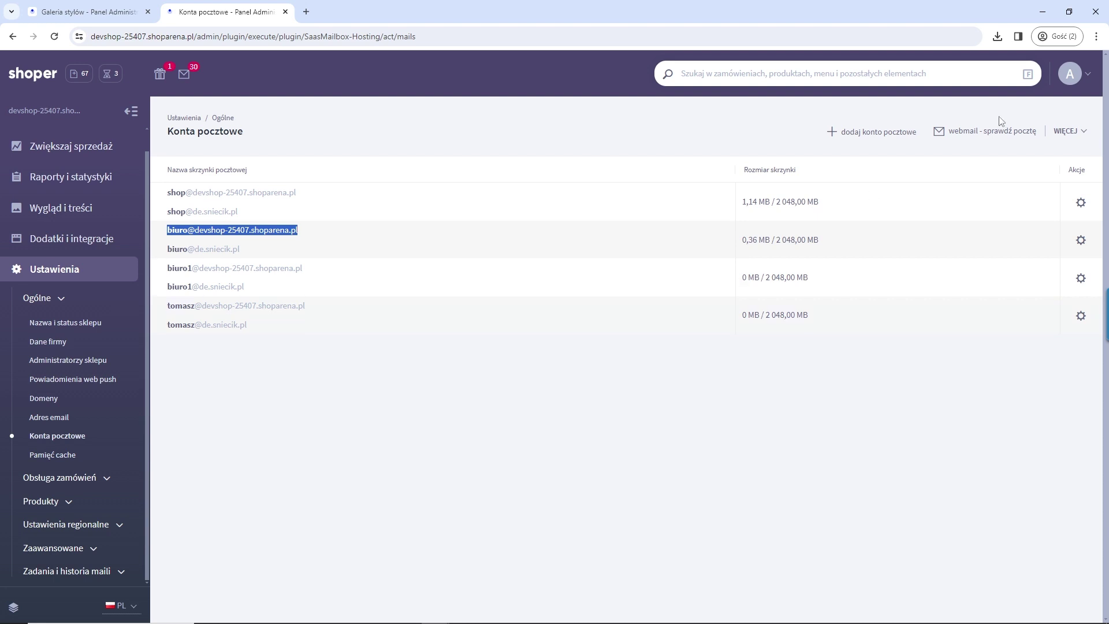
click(975, 131)
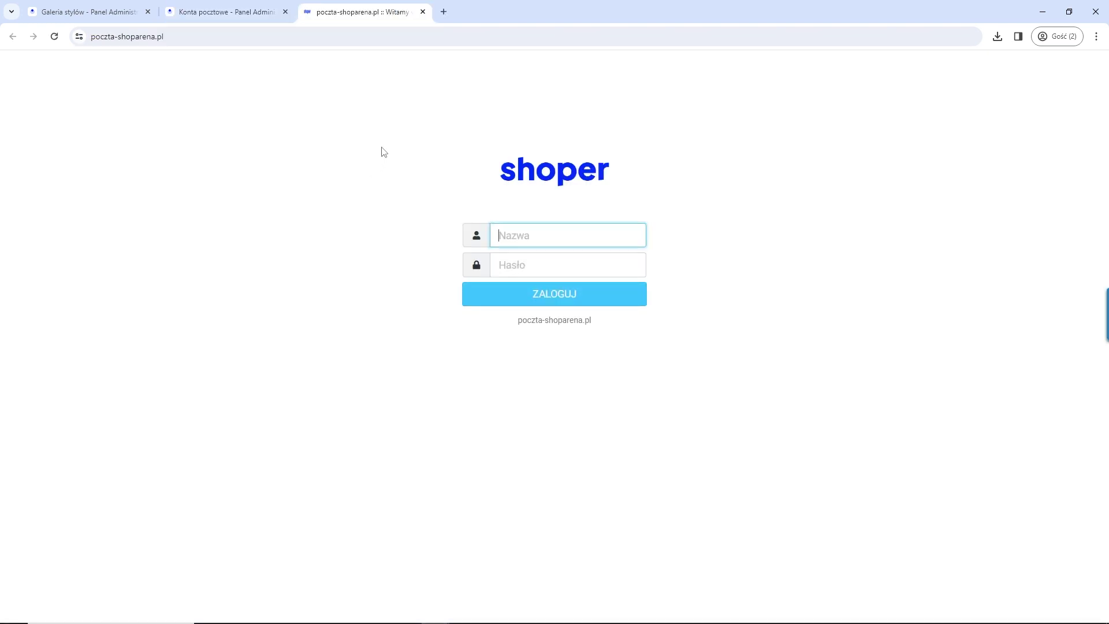
key(ctrl+v)
click(558, 264)
text(*)
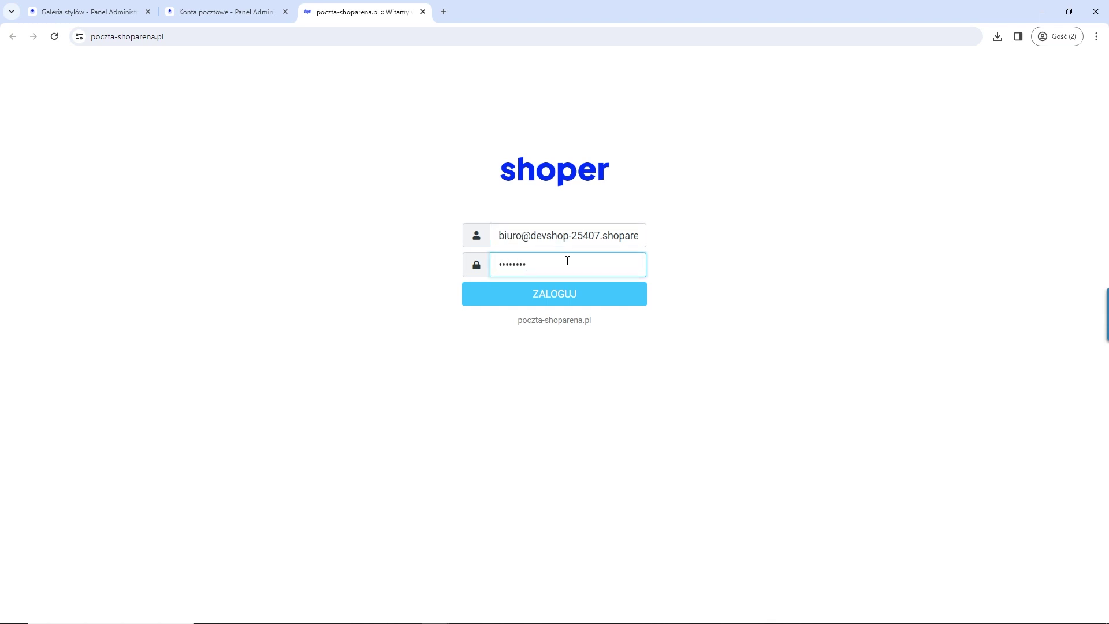
key(Return)
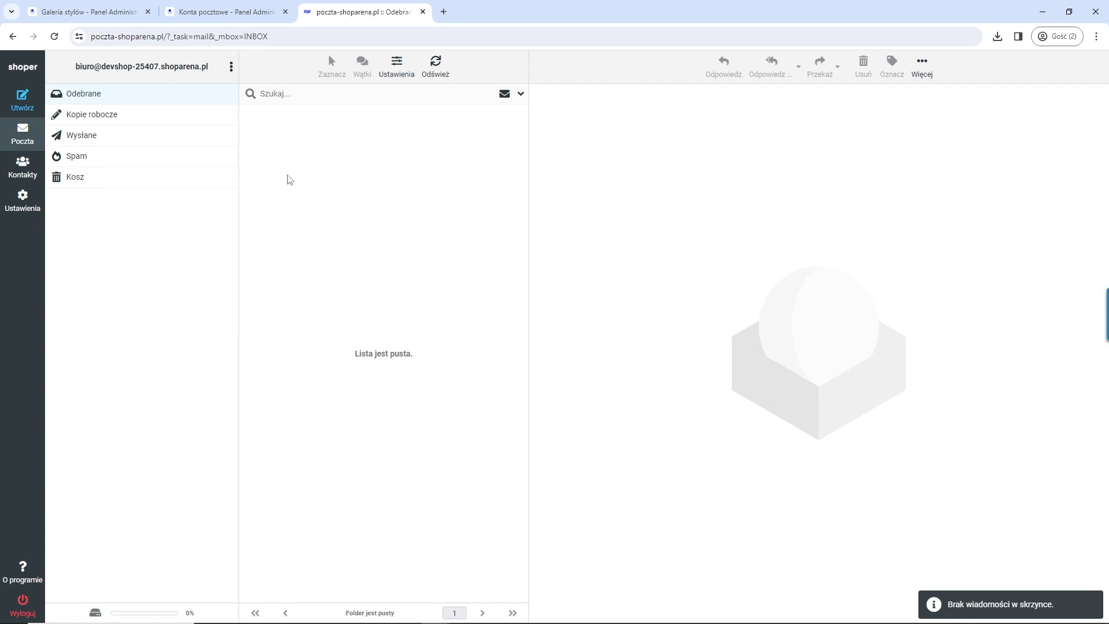
Step: Glance at Drafts and the inbox, then open Ustawienia > Filtry and expand the roundcube filter set
click(106, 120)
click(89, 100)
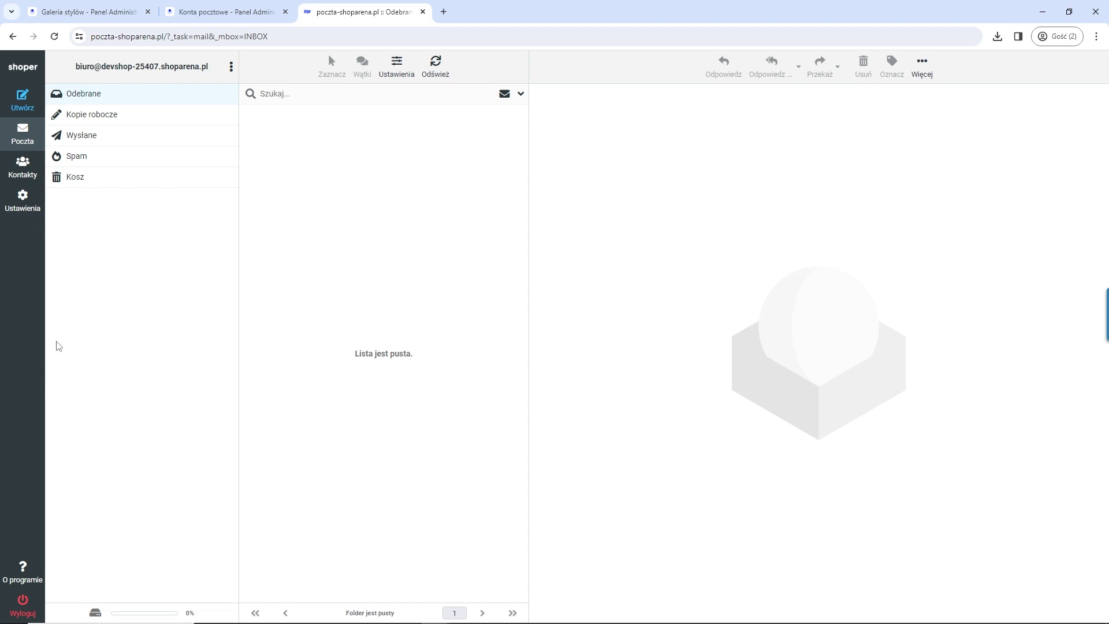
click(22, 199)
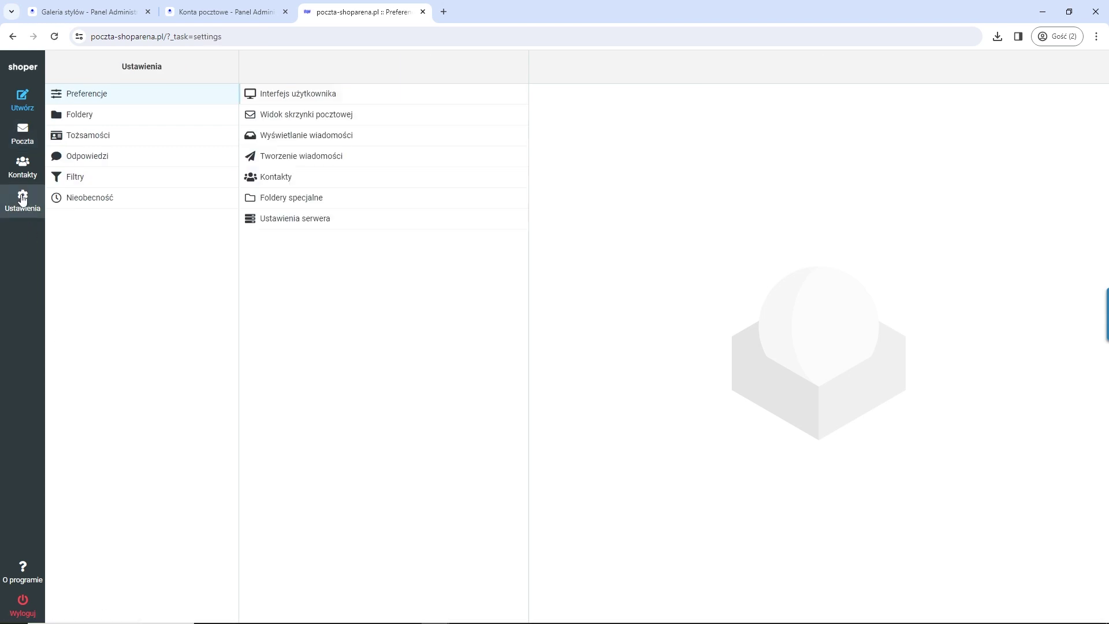
click(117, 178)
click(357, 97)
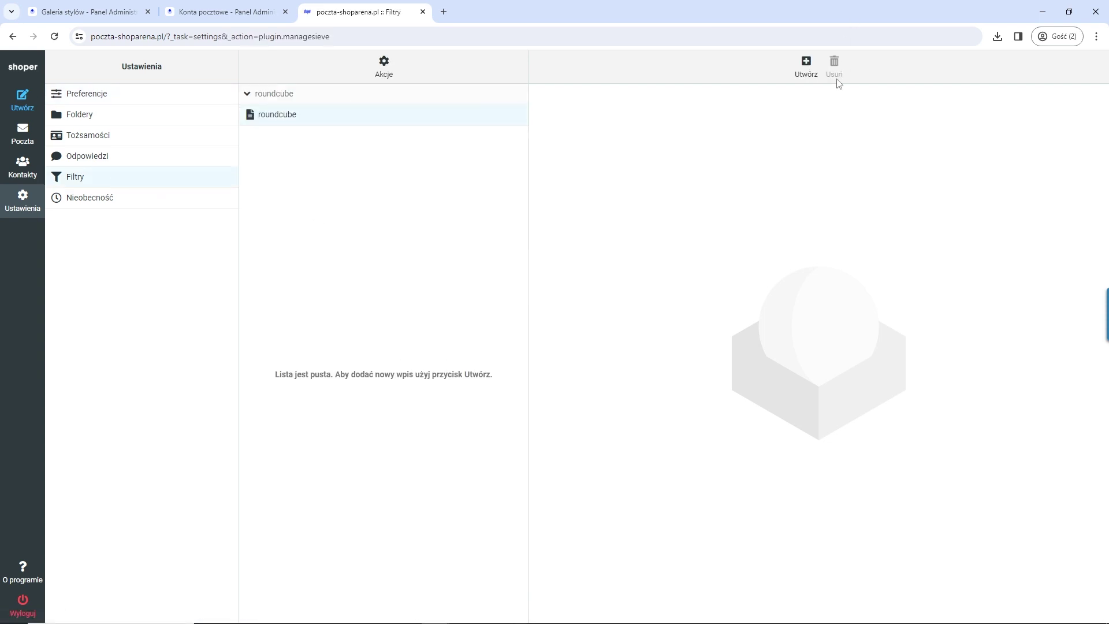
Step: Draft a new filter for 'wszystkich' messages with action 'Wyślij kopię do', then sign out unsaved
click(806, 63)
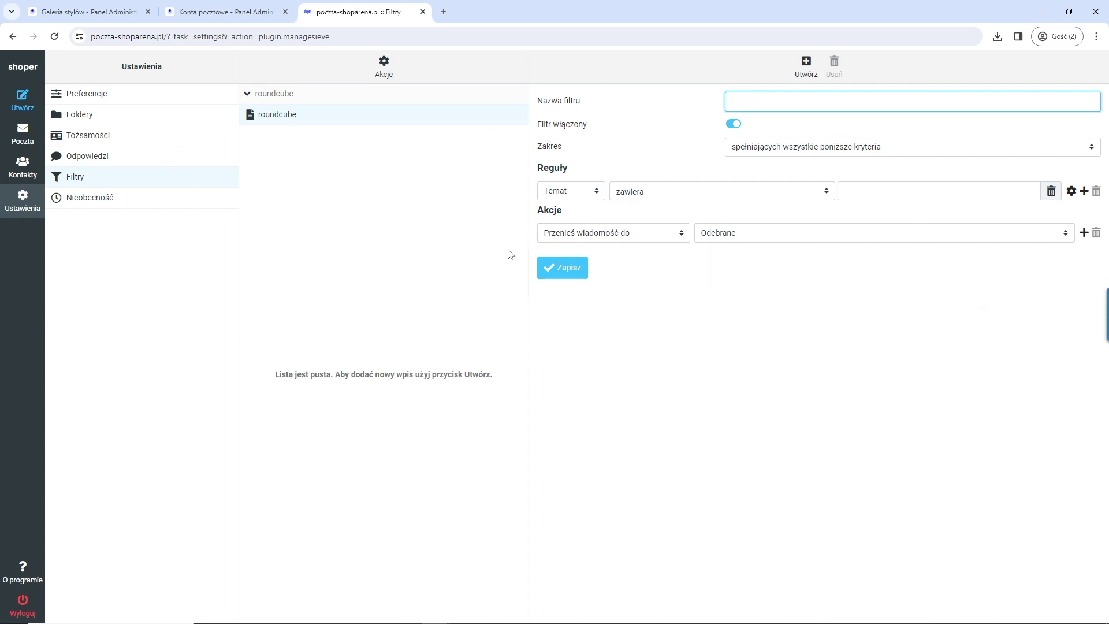
click(875, 146)
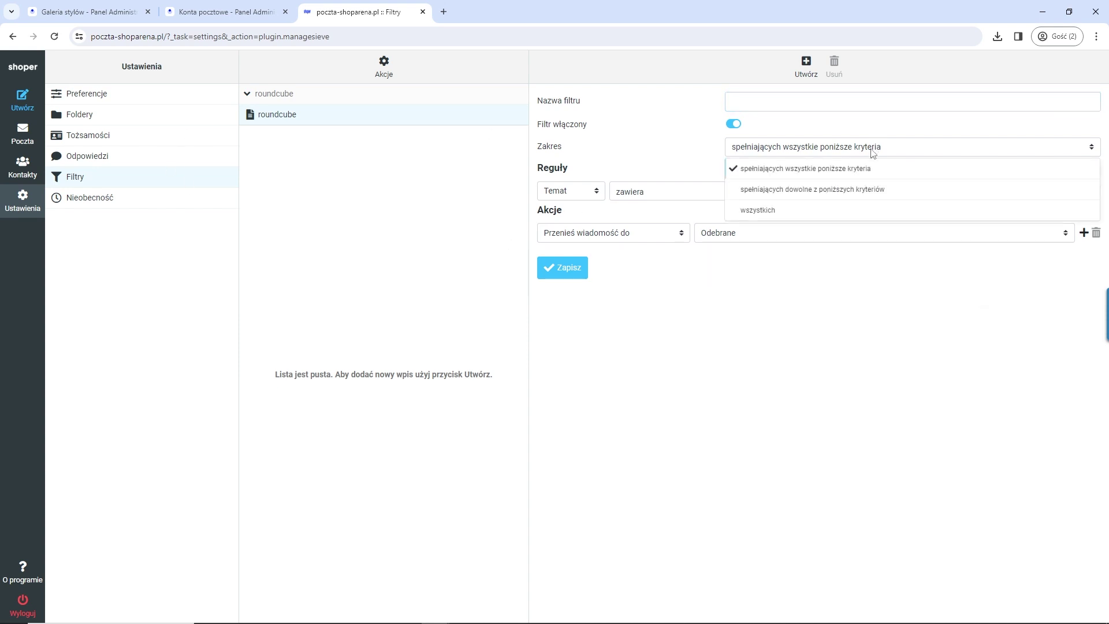
click(838, 211)
click(595, 193)
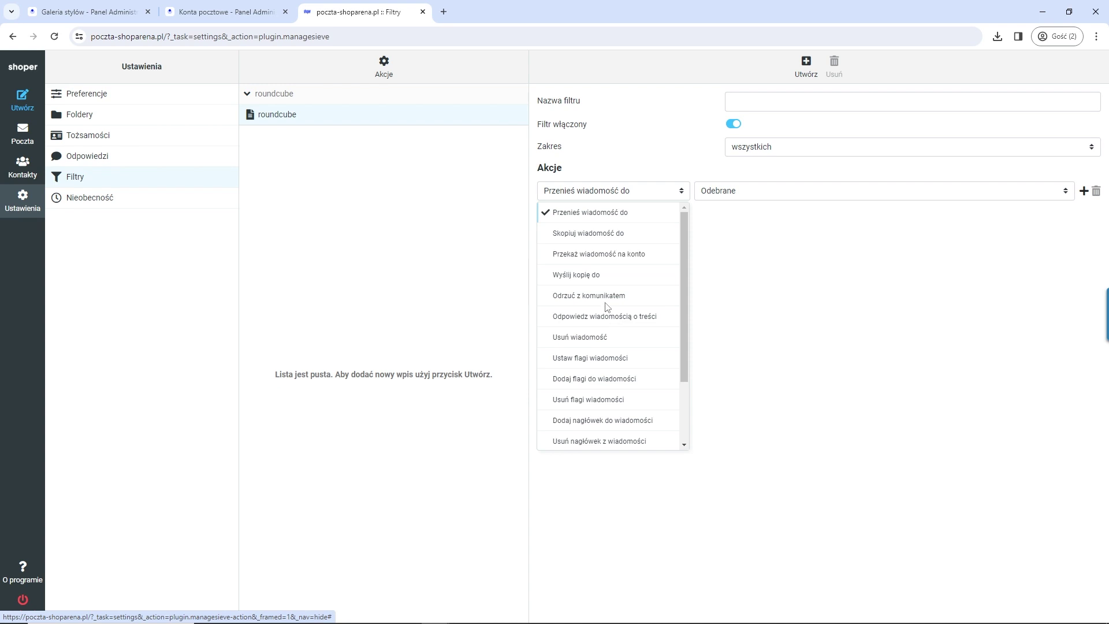
click(584, 275)
click(1051, 187)
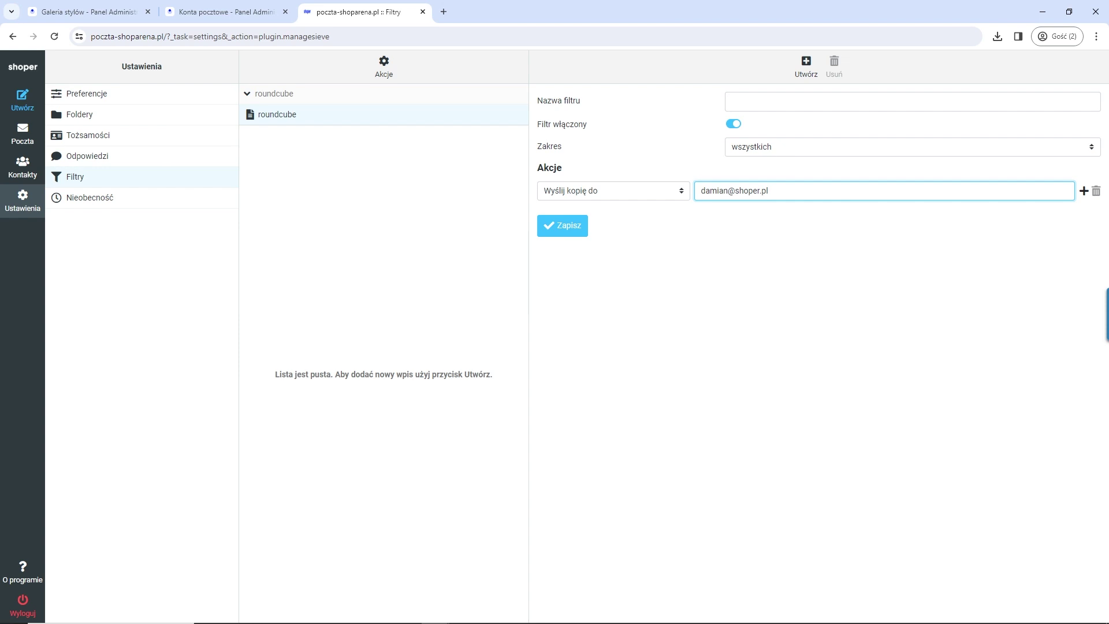
click(23, 607)
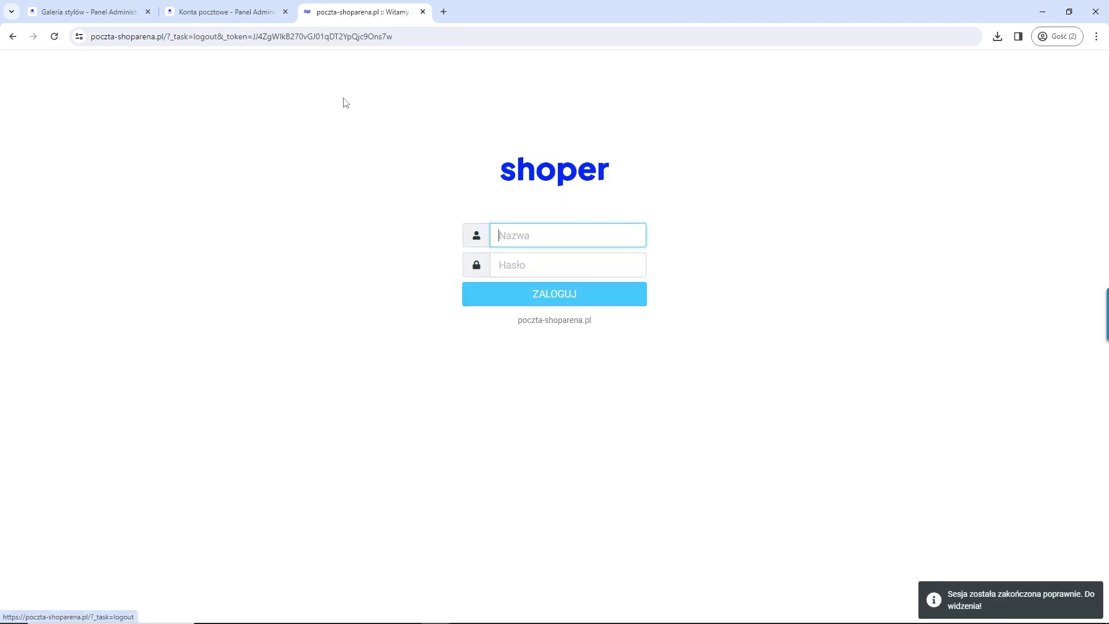
Step: Close the webmail tab and open Obsługa zamówień > Formy płatności, reviewing the Płatności Shoper offer
click(423, 12)
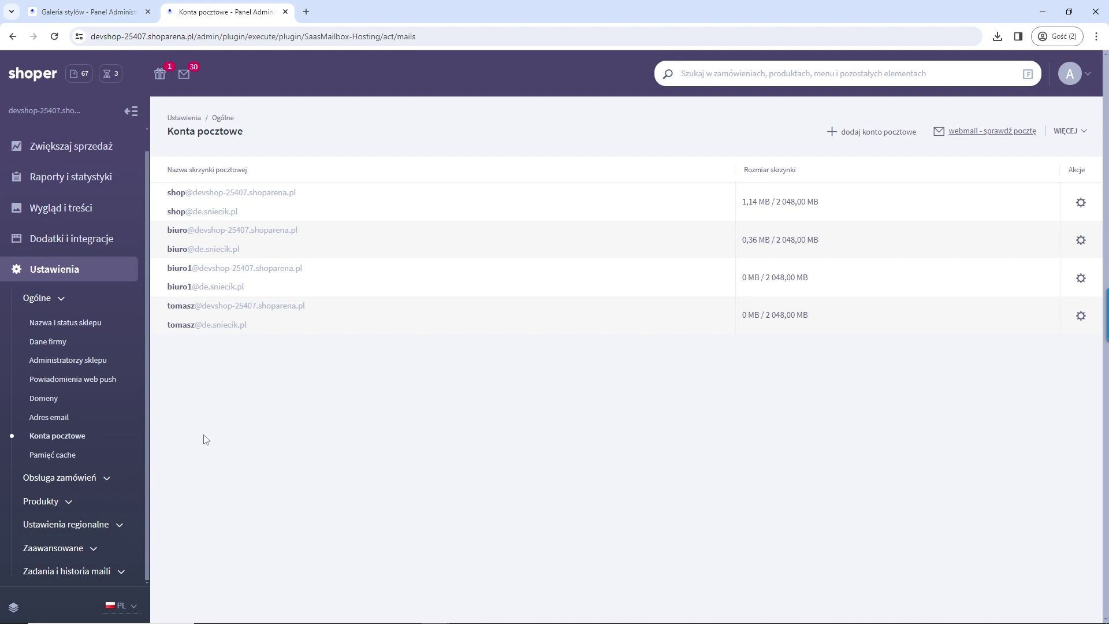
click(64, 302)
scroll(63, 323, up, 1)
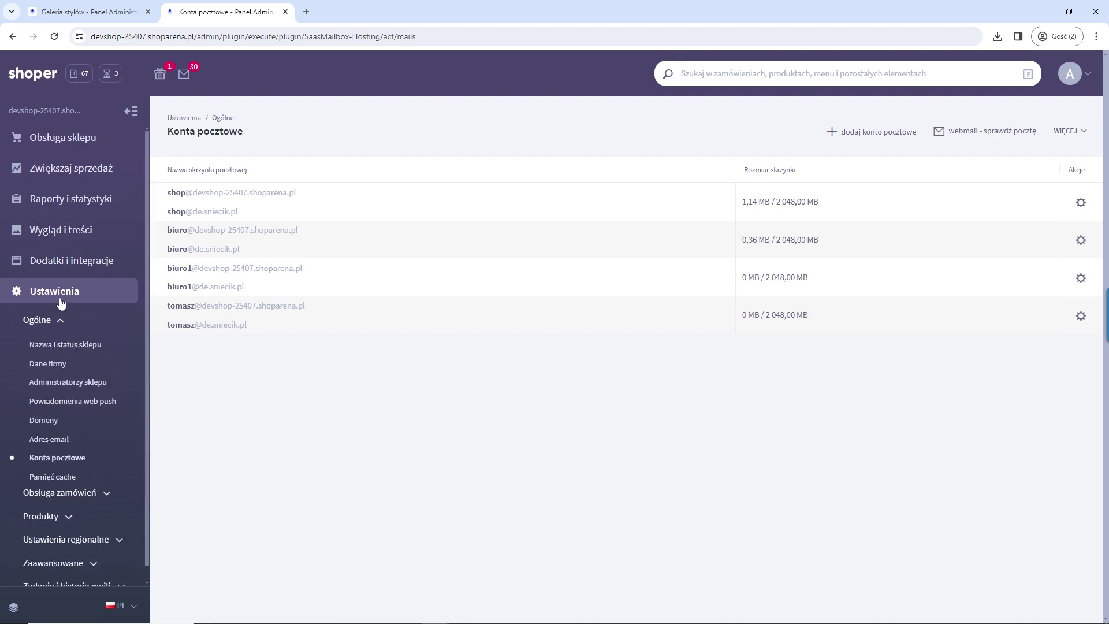
click(95, 501)
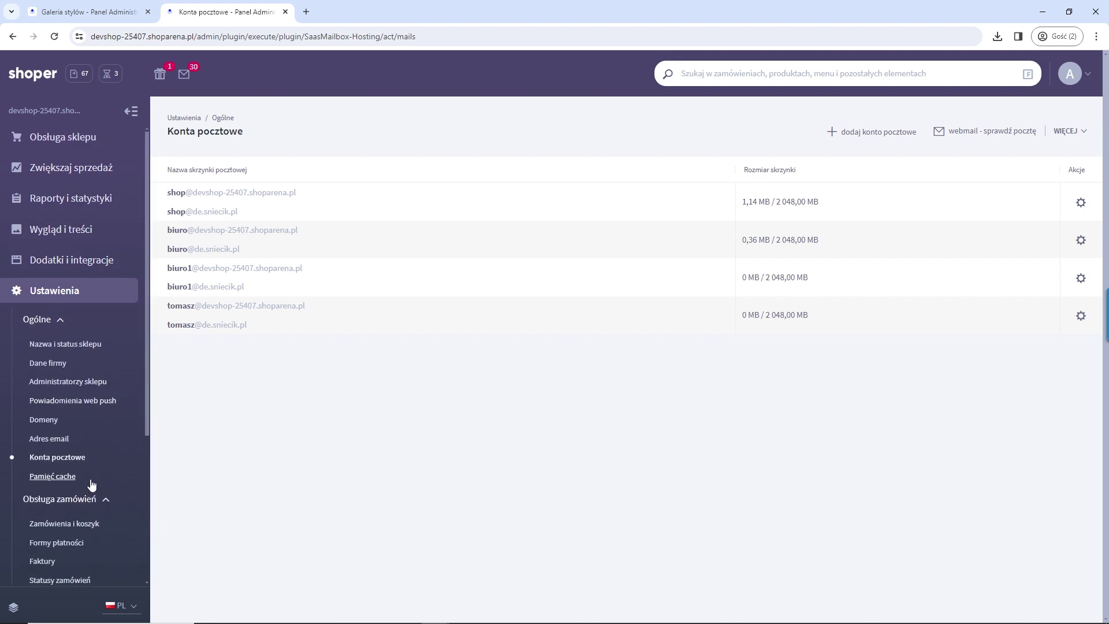
scroll(58, 462, down, 2)
click(65, 428)
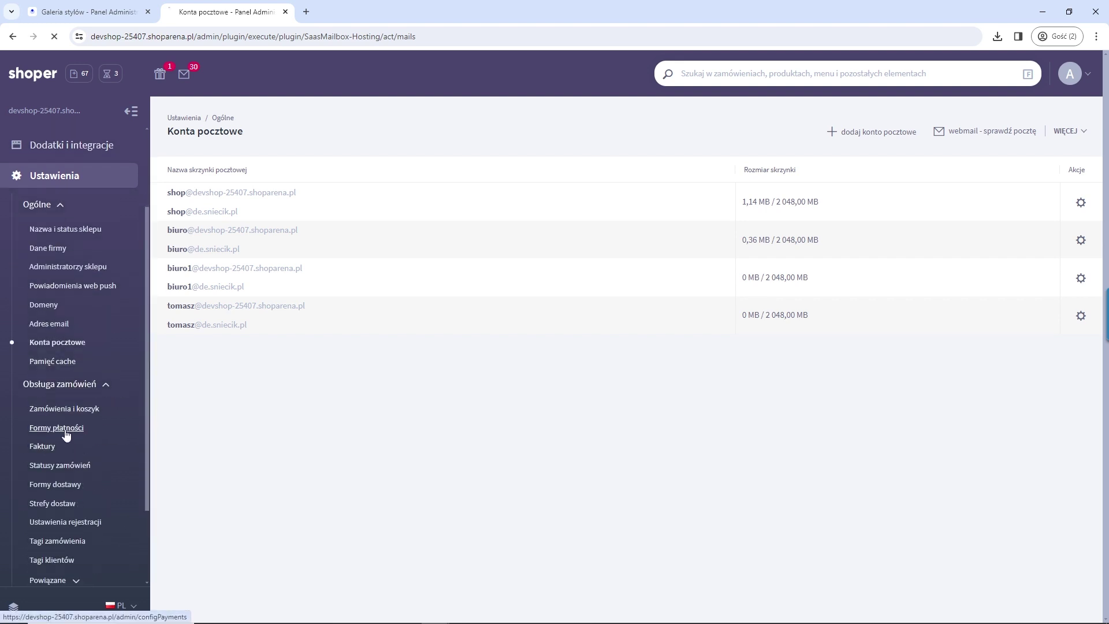
drag(658, 287, 168, 200)
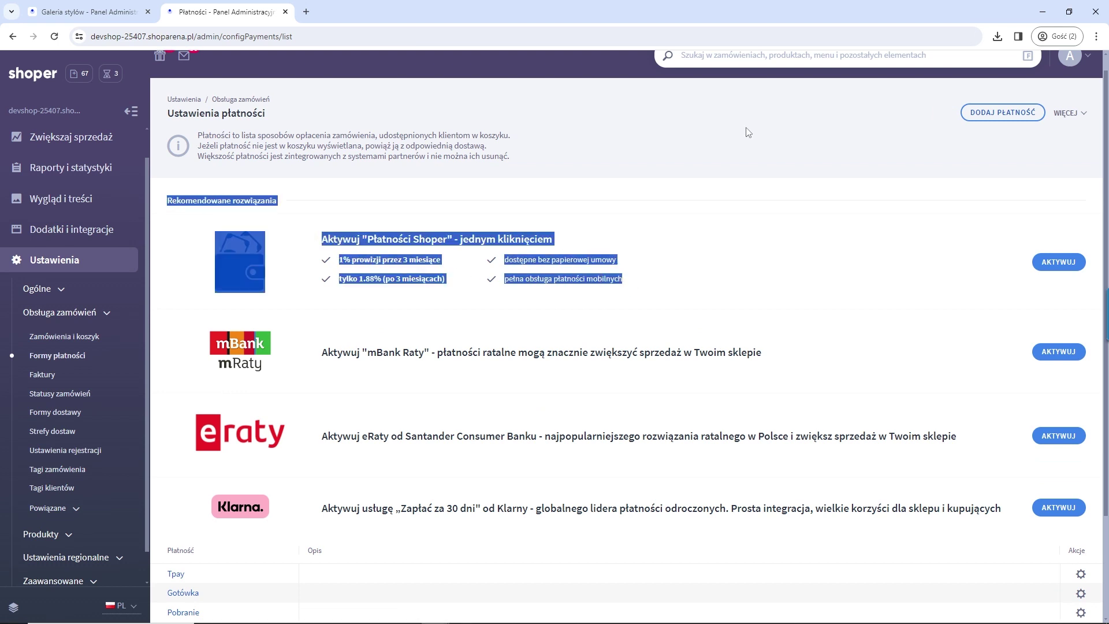
click(565, 306)
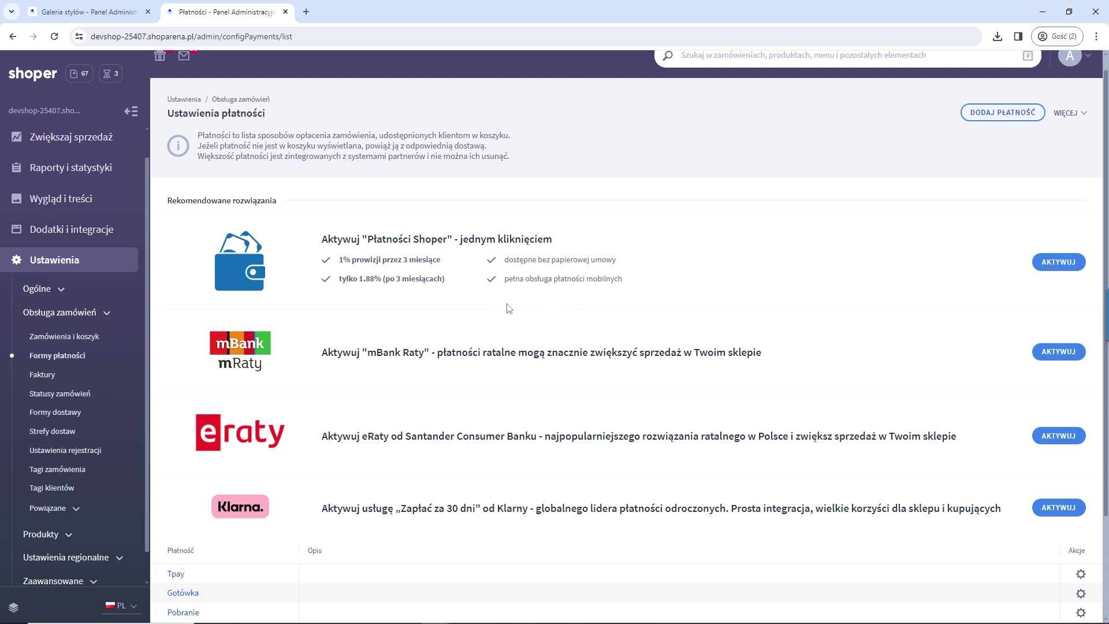
click(1059, 263)
scroll(416, 341, down, 8)
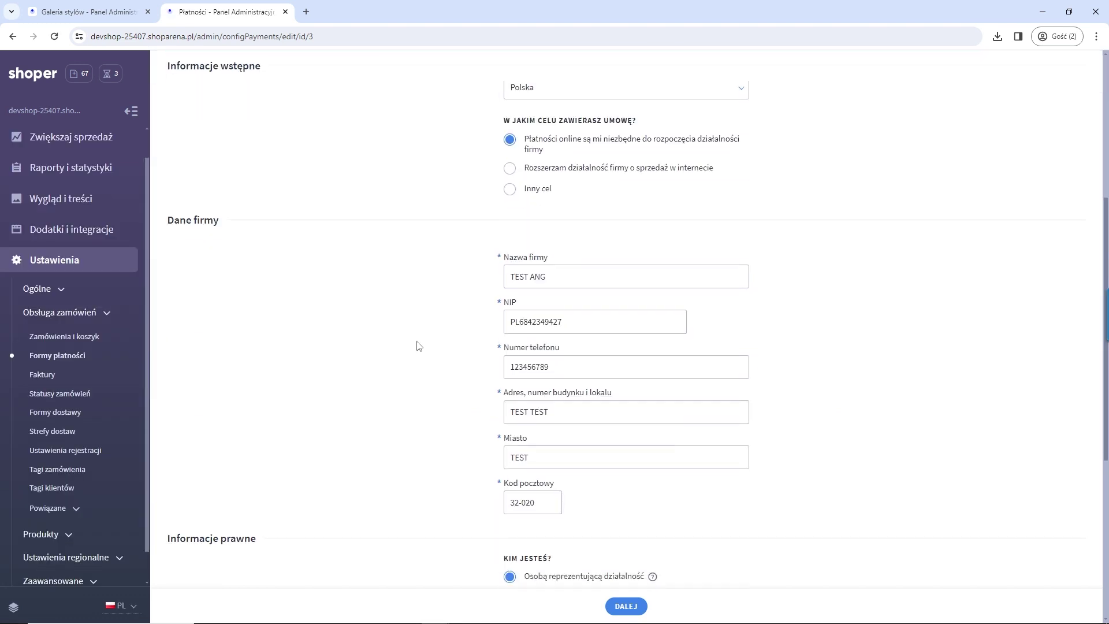
scroll(412, 346, down, 3)
scroll(411, 344, up, 11)
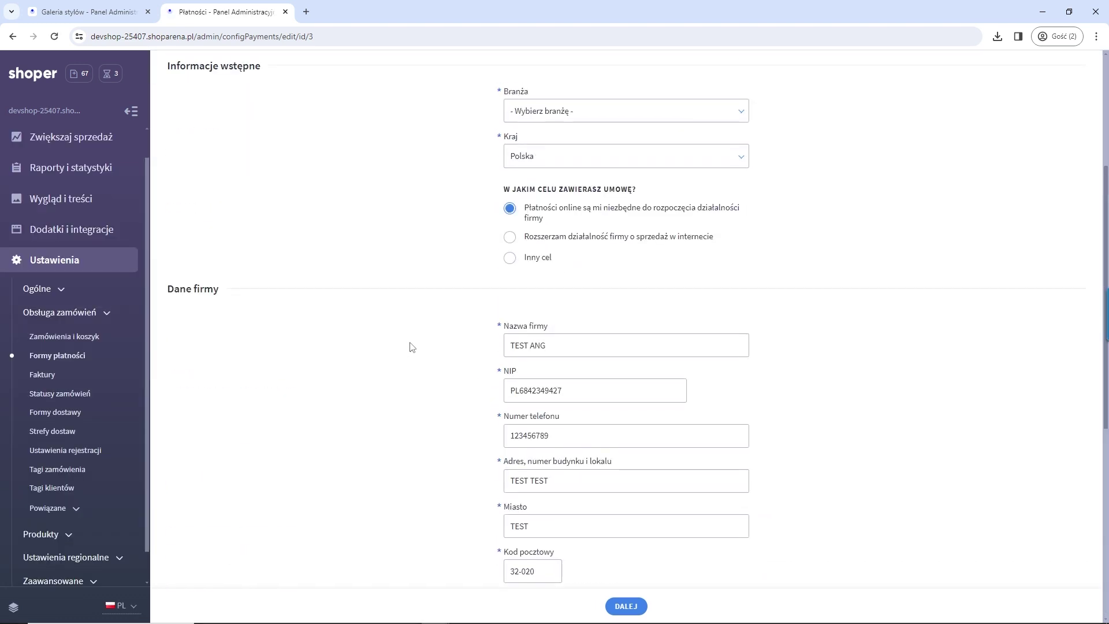
click(234, 121)
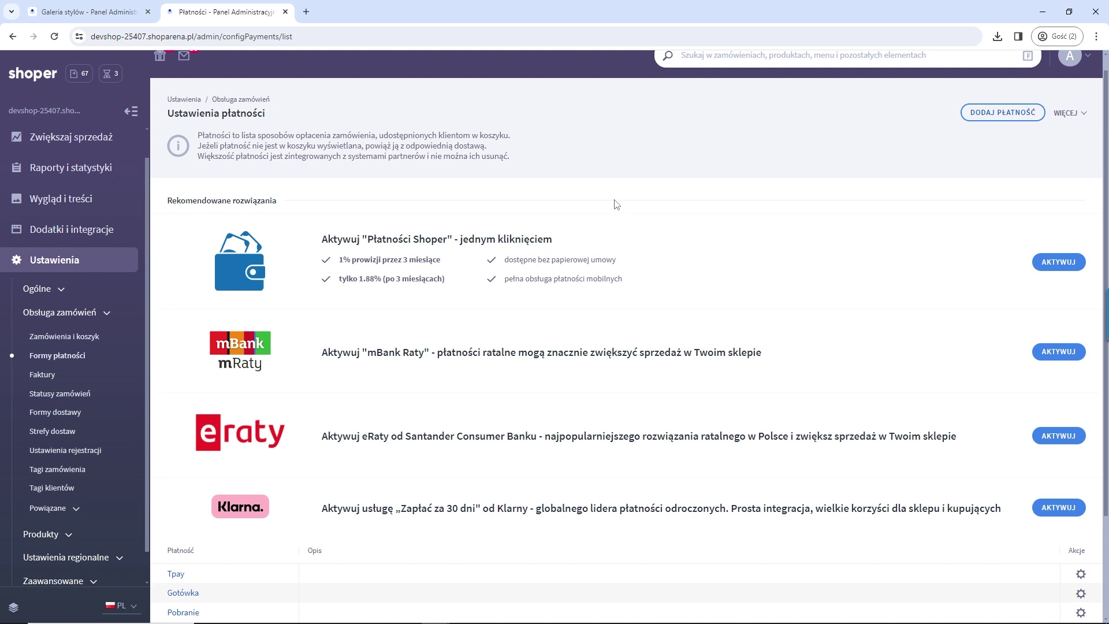
scroll(603, 257, down, 2)
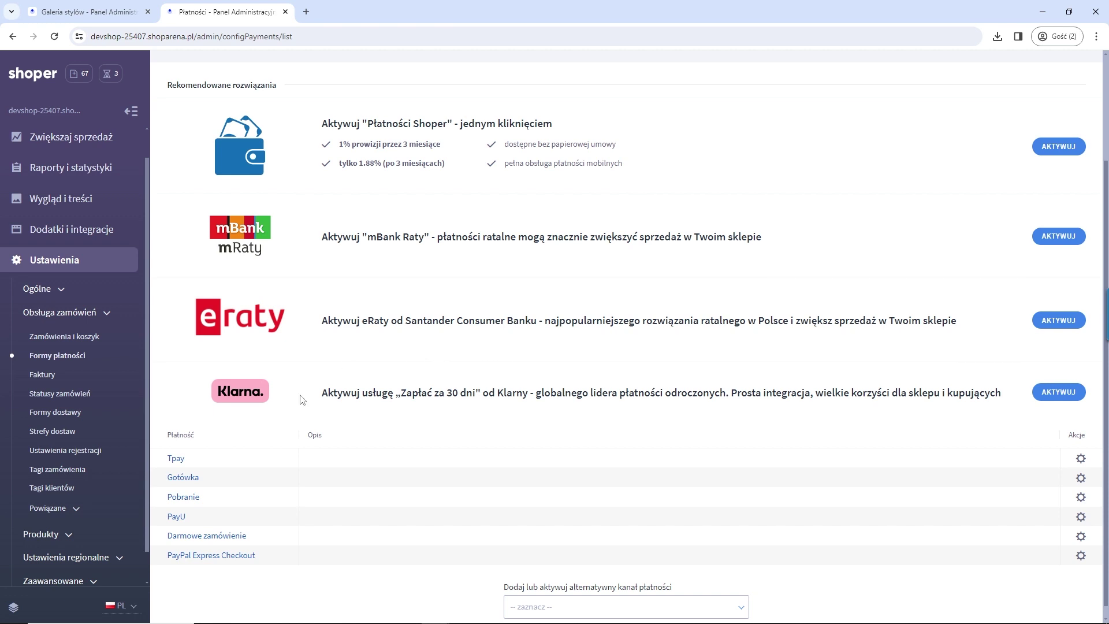
scroll(549, 469, down, 1)
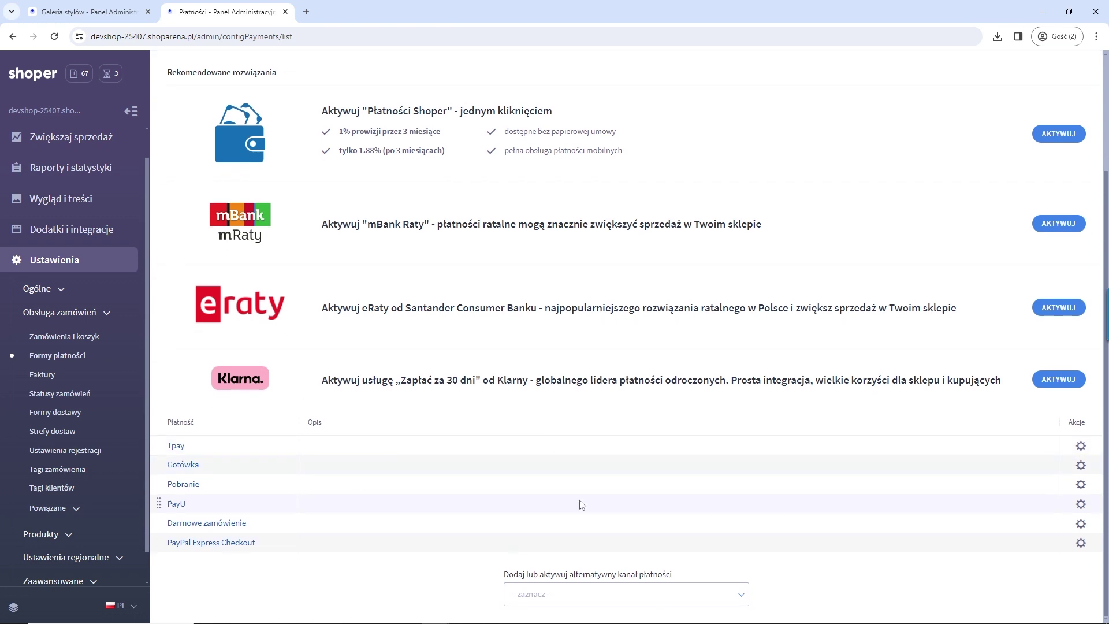
click(648, 602)
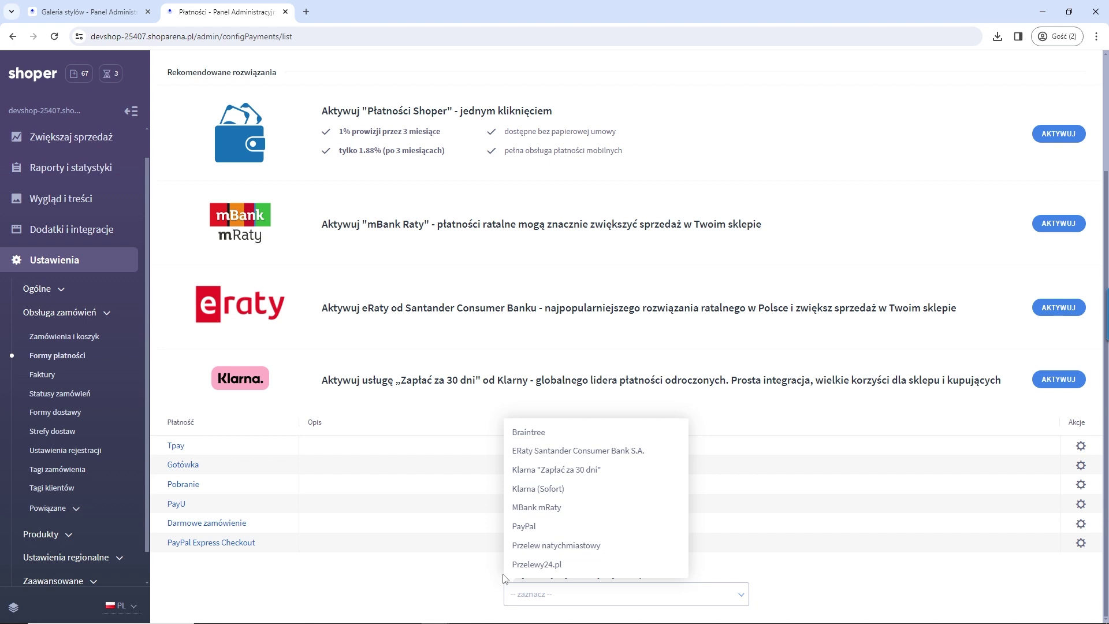
click(399, 569)
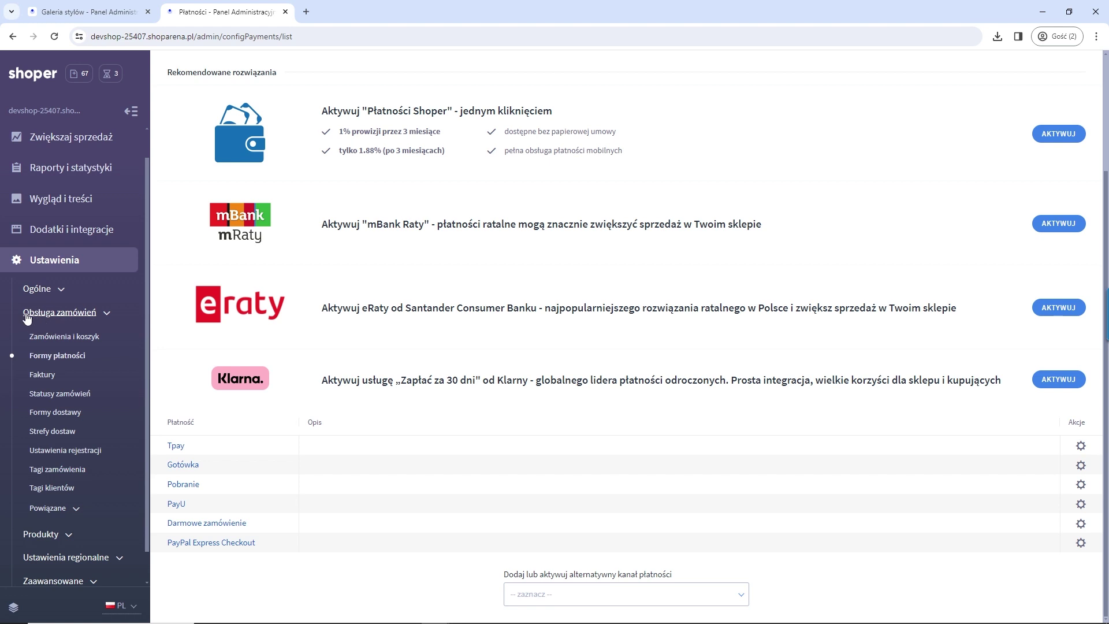
scroll(558, 420, up, 2)
scroll(559, 420, up, 1)
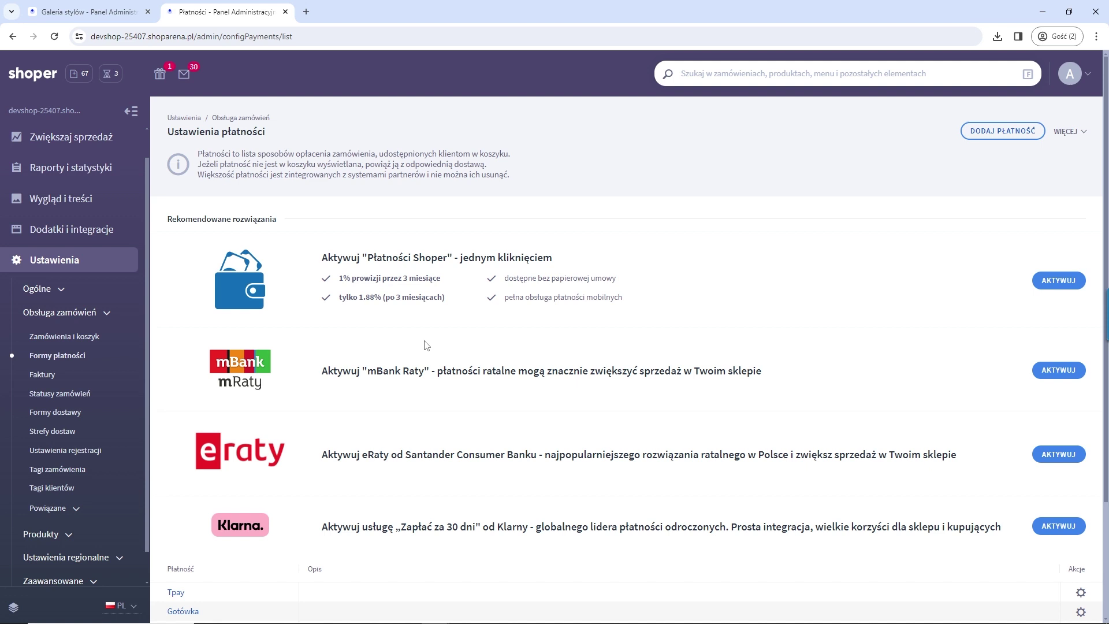
click(72, 416)
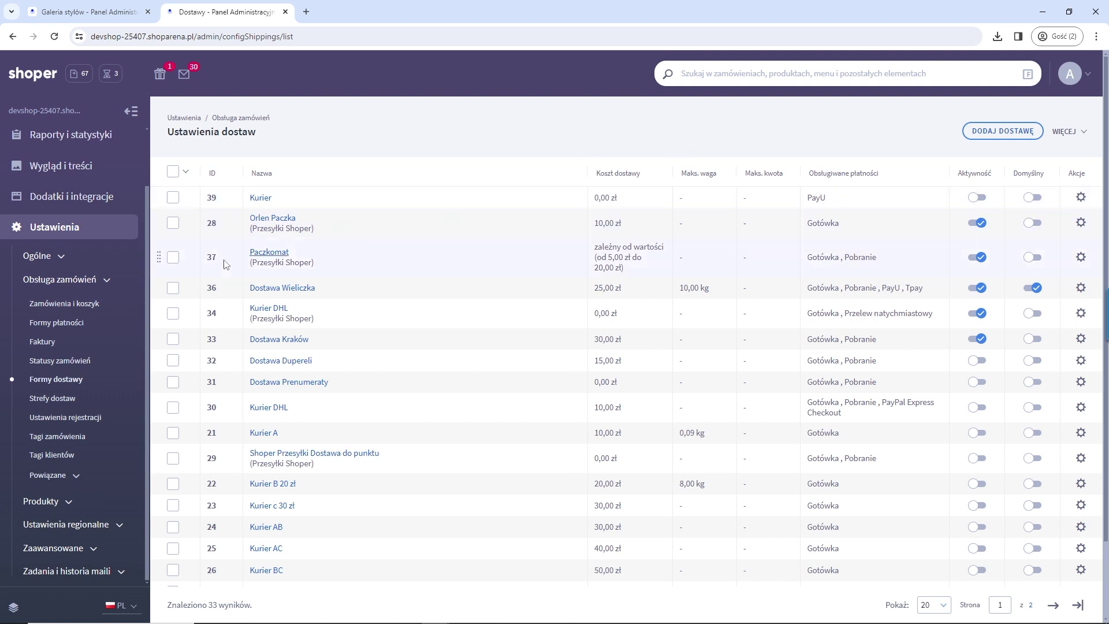
Step: Scroll through the delivery methods list to review costs, supported payments and active status
drag(274, 200, 254, 199)
scroll(395, 312, down, 1)
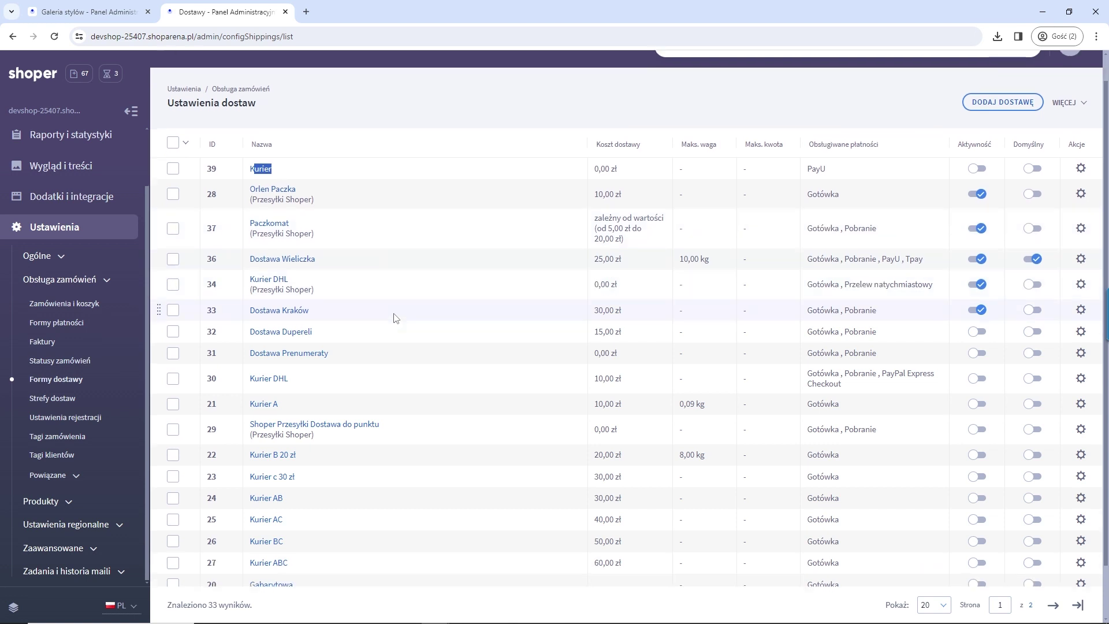
scroll(396, 324, up, 2)
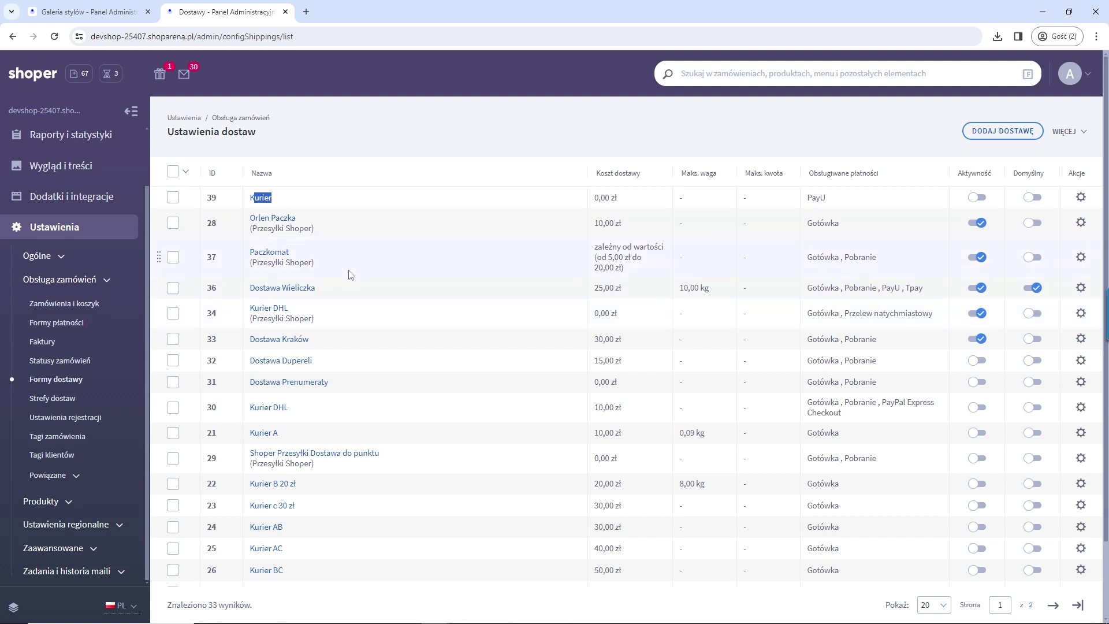
Step: Open Paczkomat (id 37) and browse its sections, ending on the delivery-type settings with InPost pickup points
click(278, 264)
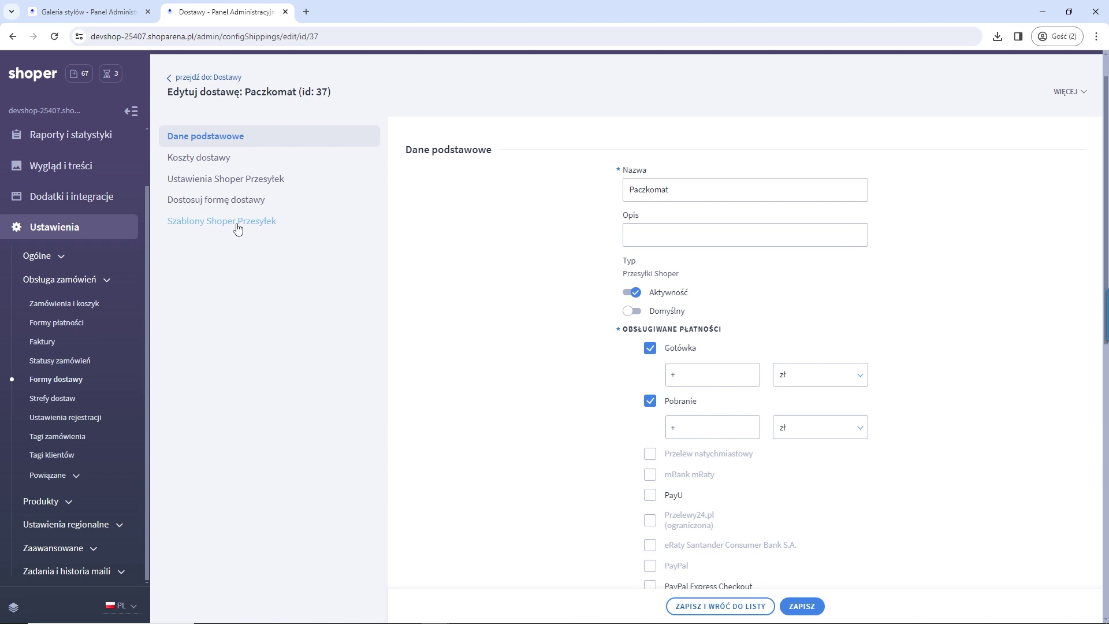
click(236, 228)
click(232, 243)
click(232, 221)
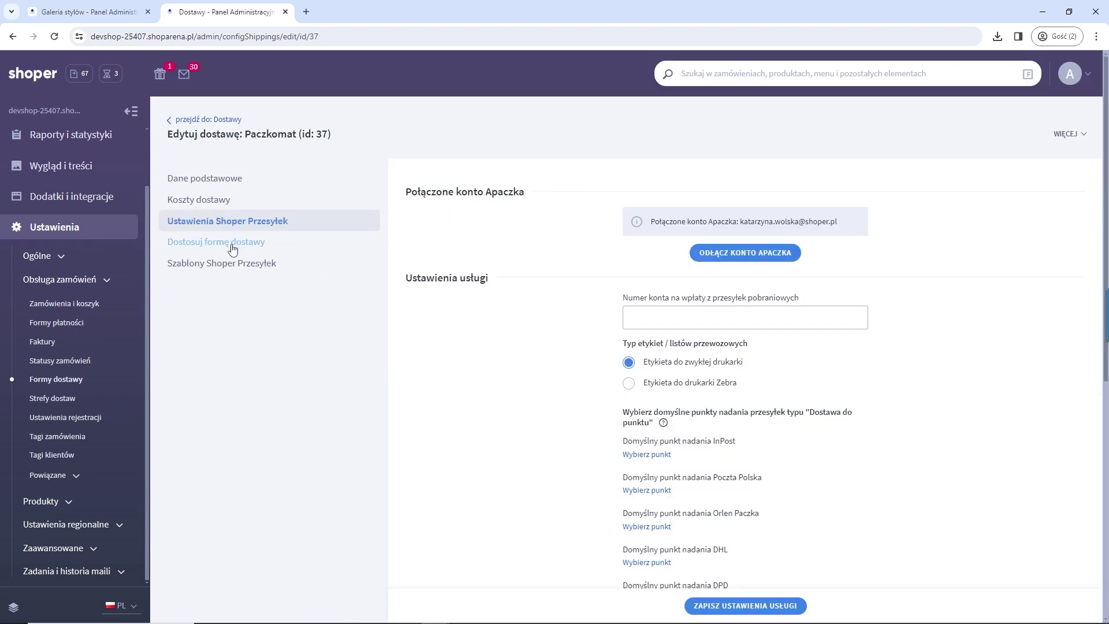
click(232, 247)
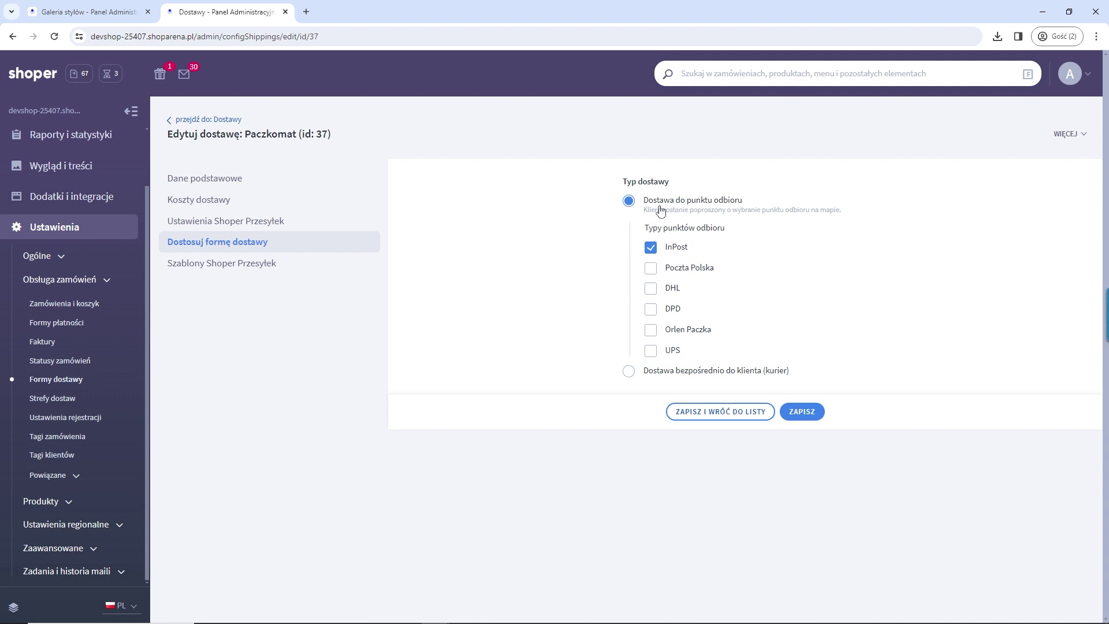
click(48, 114)
Step: Add Magazyn C to the cart, choose Paczkomat delivery and continue checkout as a guest
scroll(699, 406, down, 5)
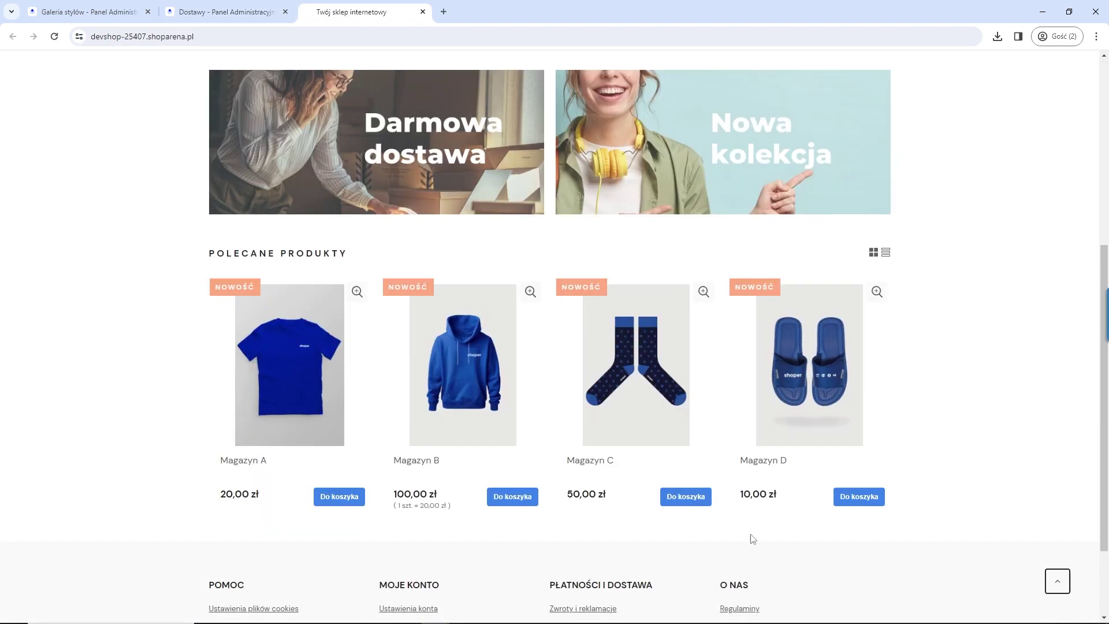
click(681, 497)
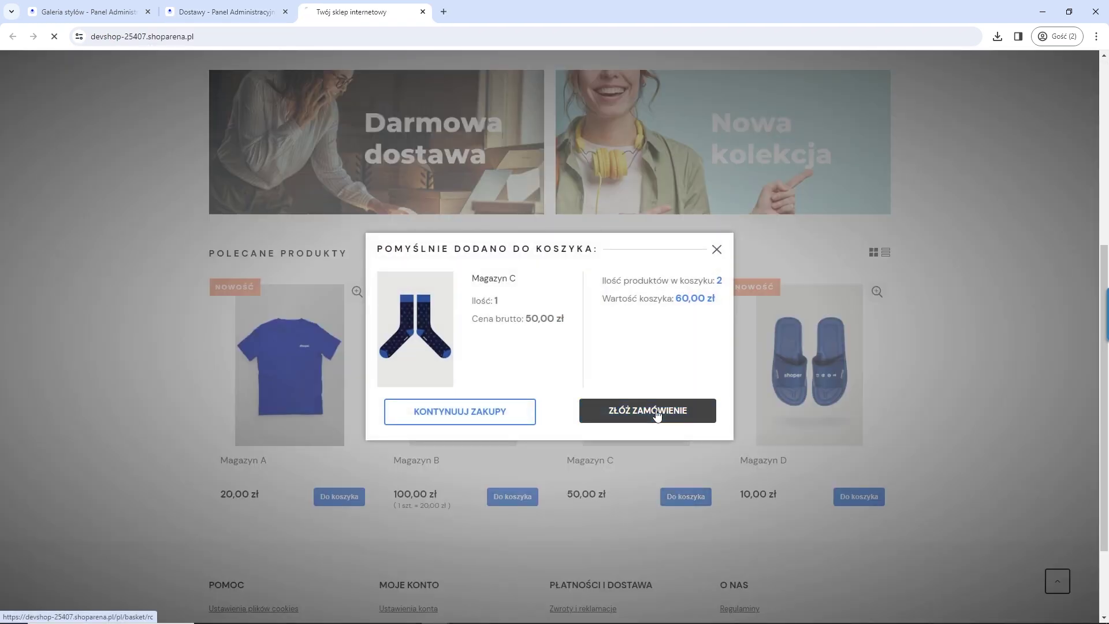
click(658, 415)
click(228, 417)
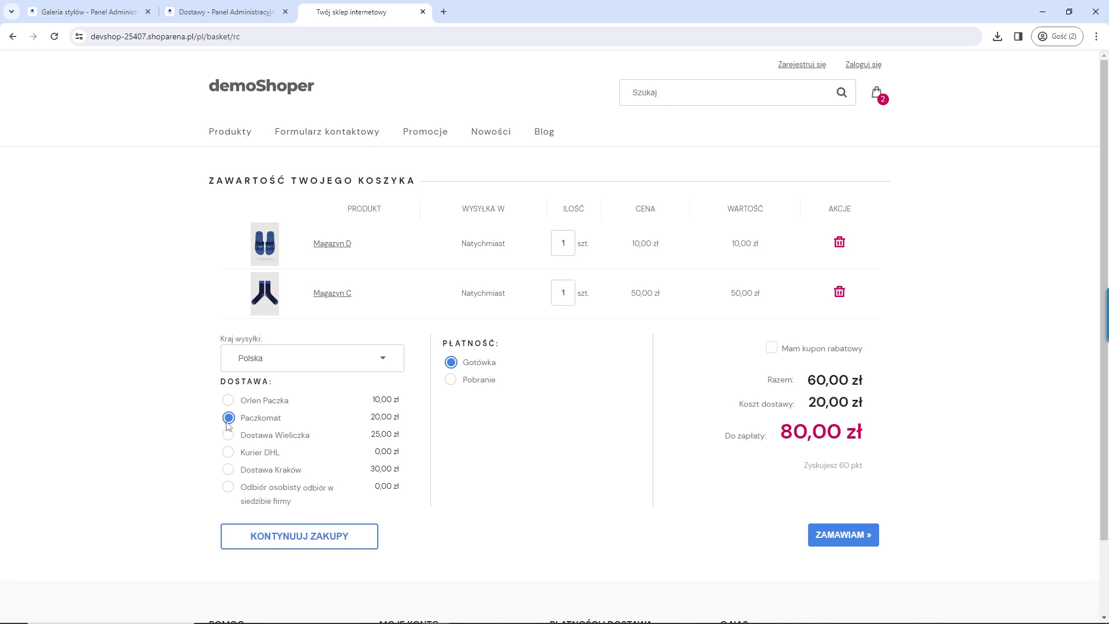
click(857, 540)
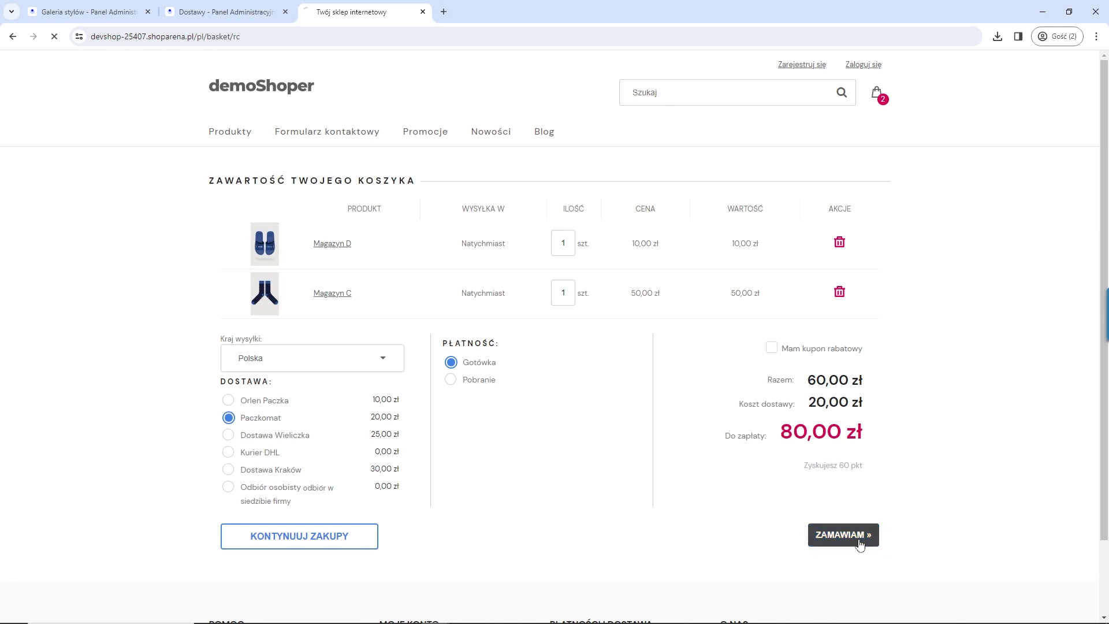
click(514, 410)
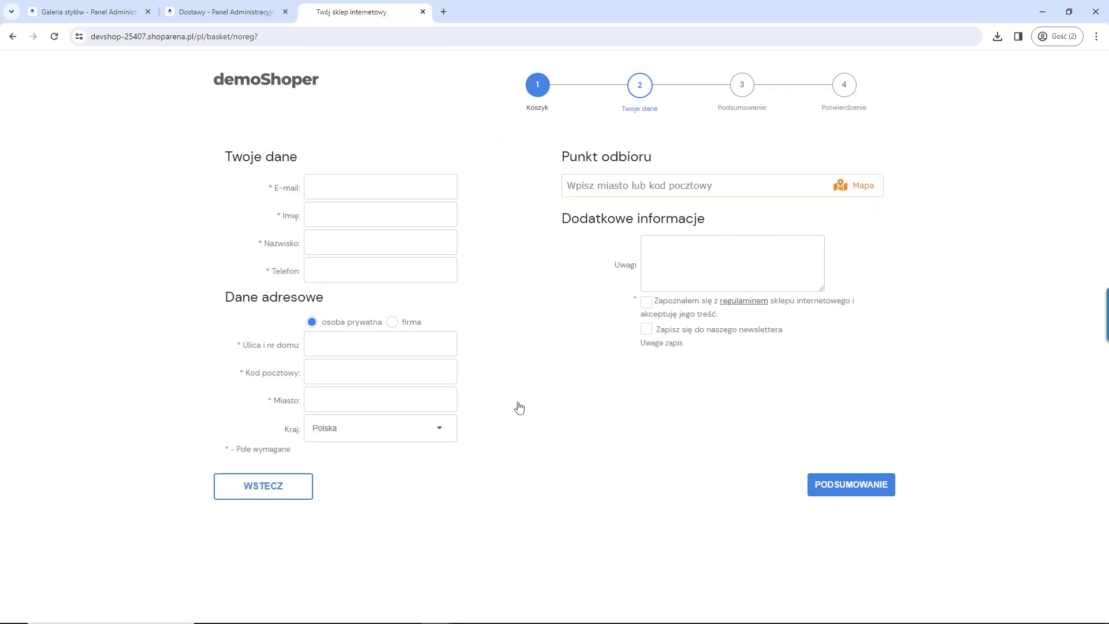
Step: Fill in the customer's e-mail, first name, surname and phone number
click(334, 185)
key(Tab)
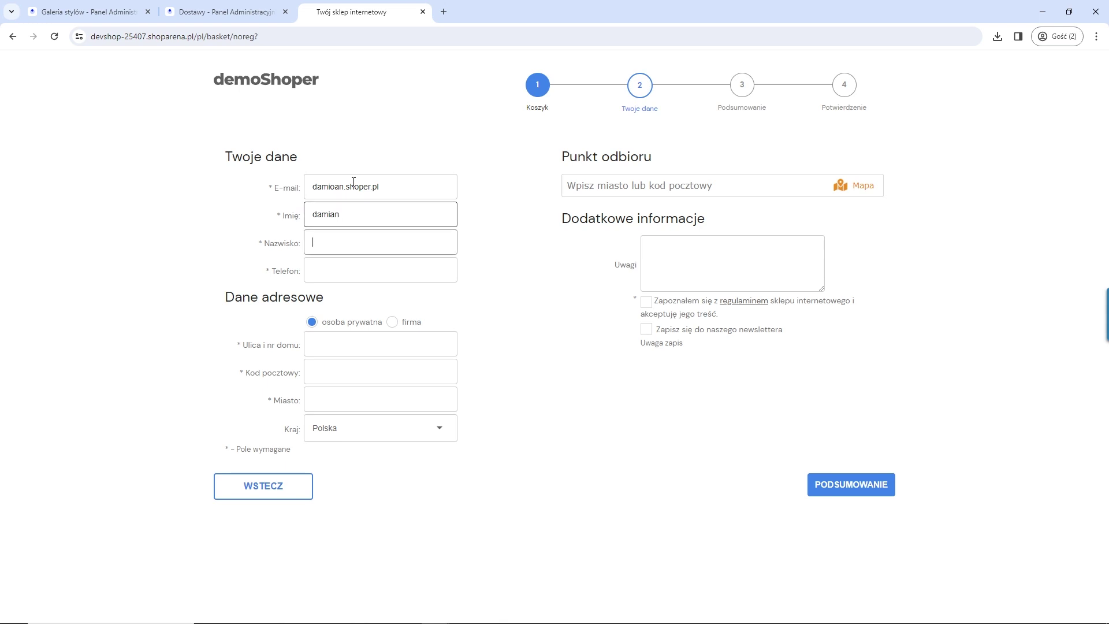
key(Tab)
key(Tab)
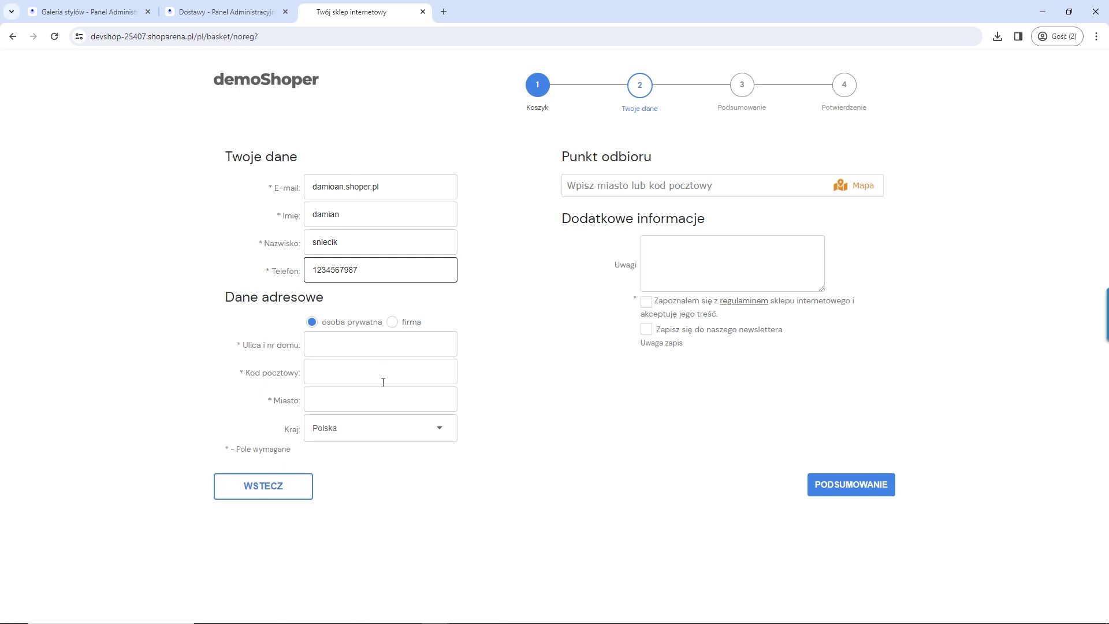
Step: Enter the street address and postcode, then bring up the pickup point search
click(393, 351)
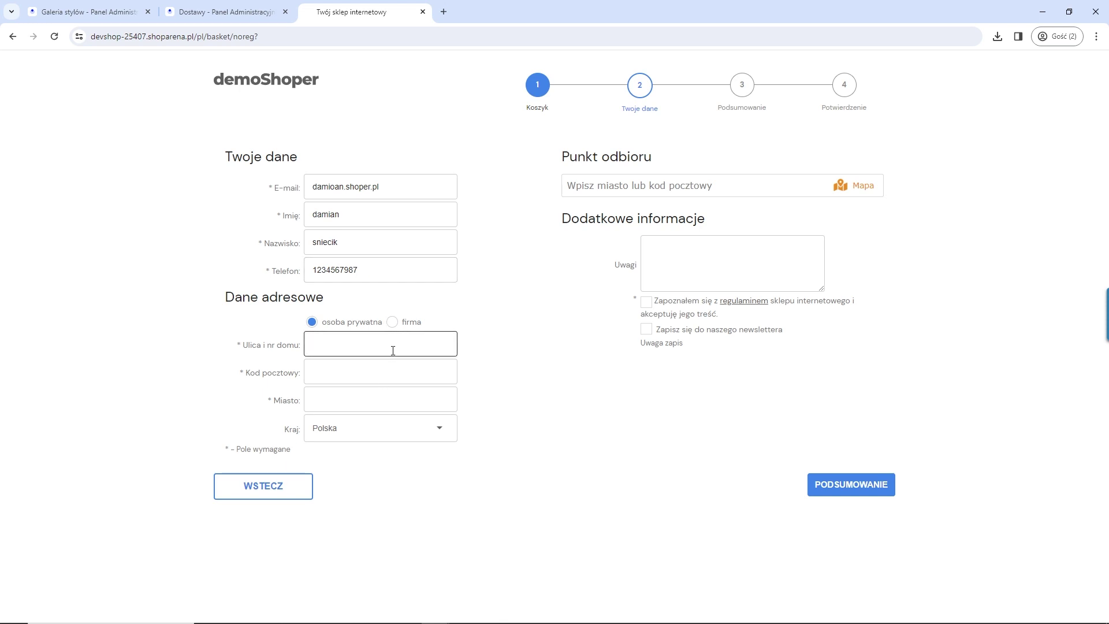
click(377, 361)
text(32-)
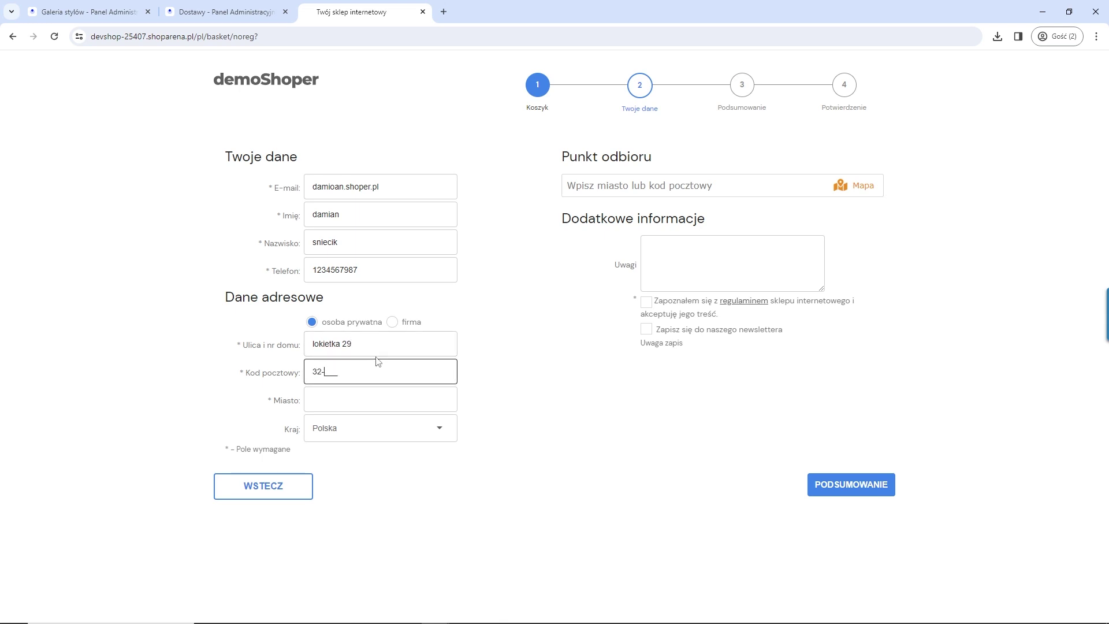
text(020)
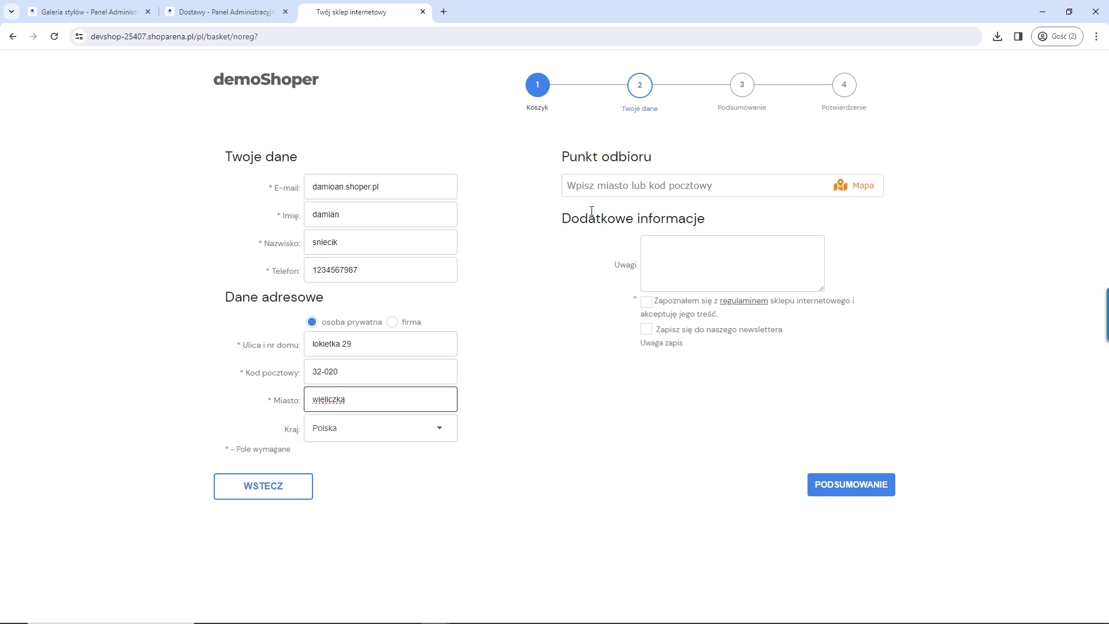
click(595, 191)
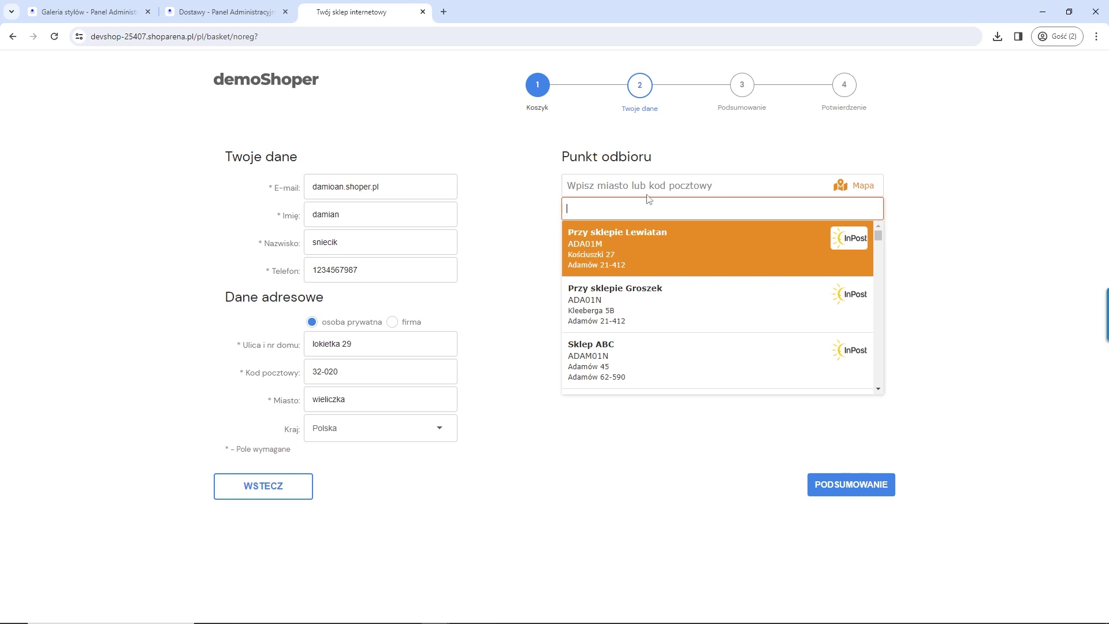
Step: Select the Boczna ściana hurtowni Foczka Alkohole pickup point from the map and accept the store terms
click(858, 194)
click(860, 192)
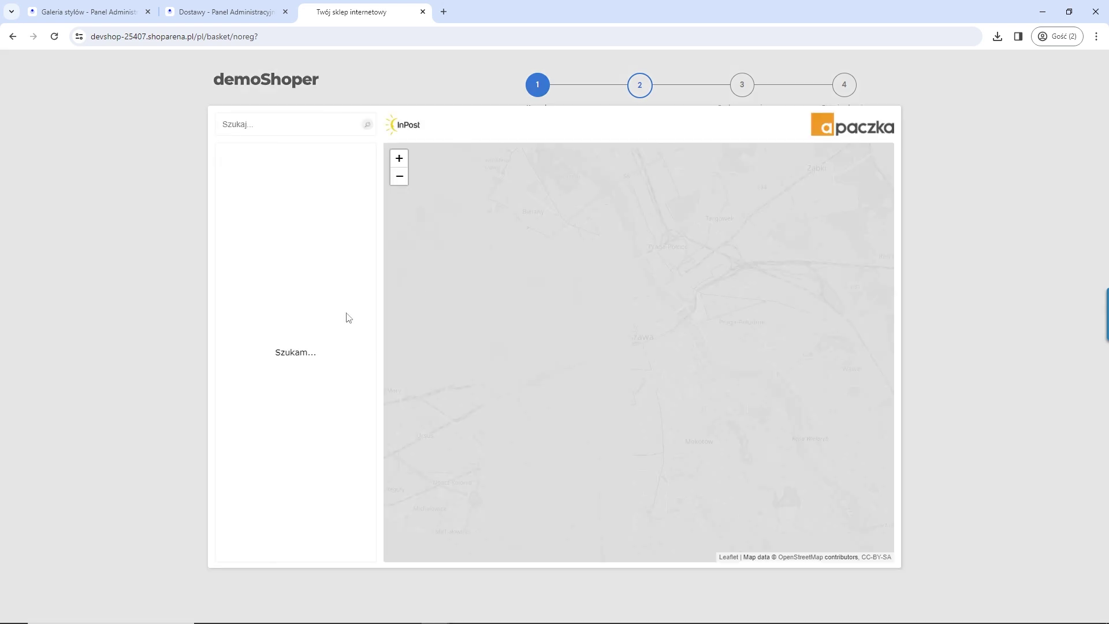
click(242, 123)
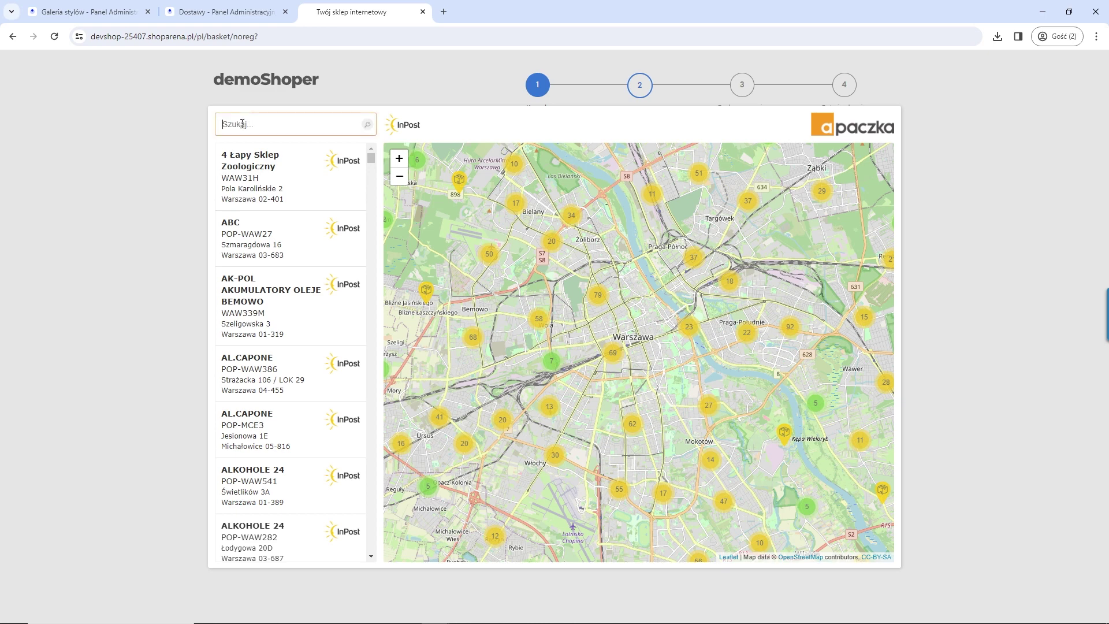
text(32-020)
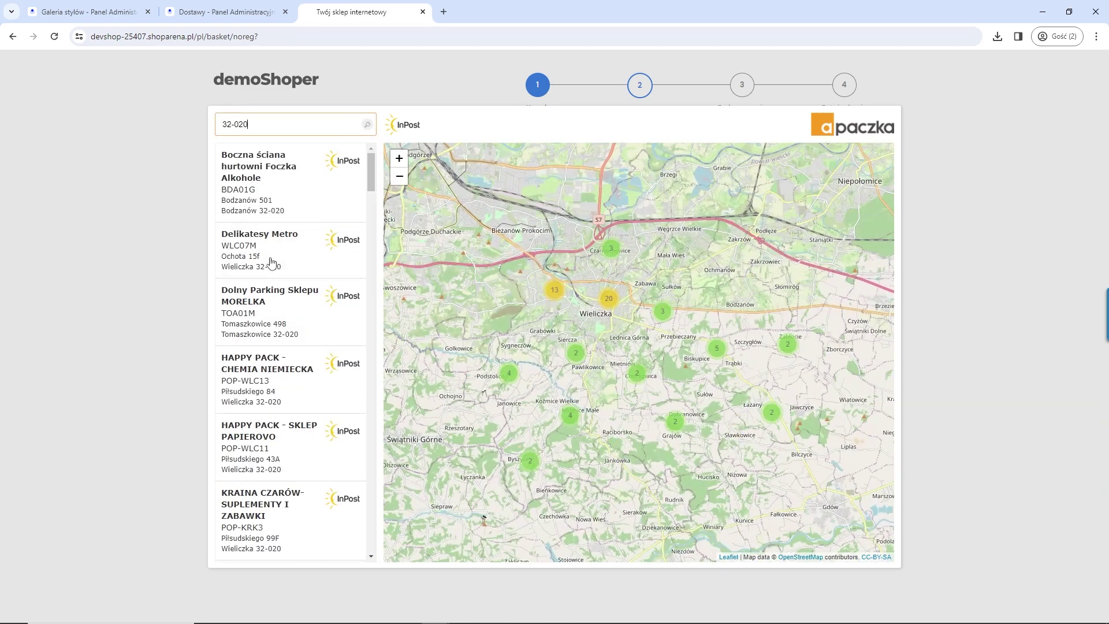
click(250, 202)
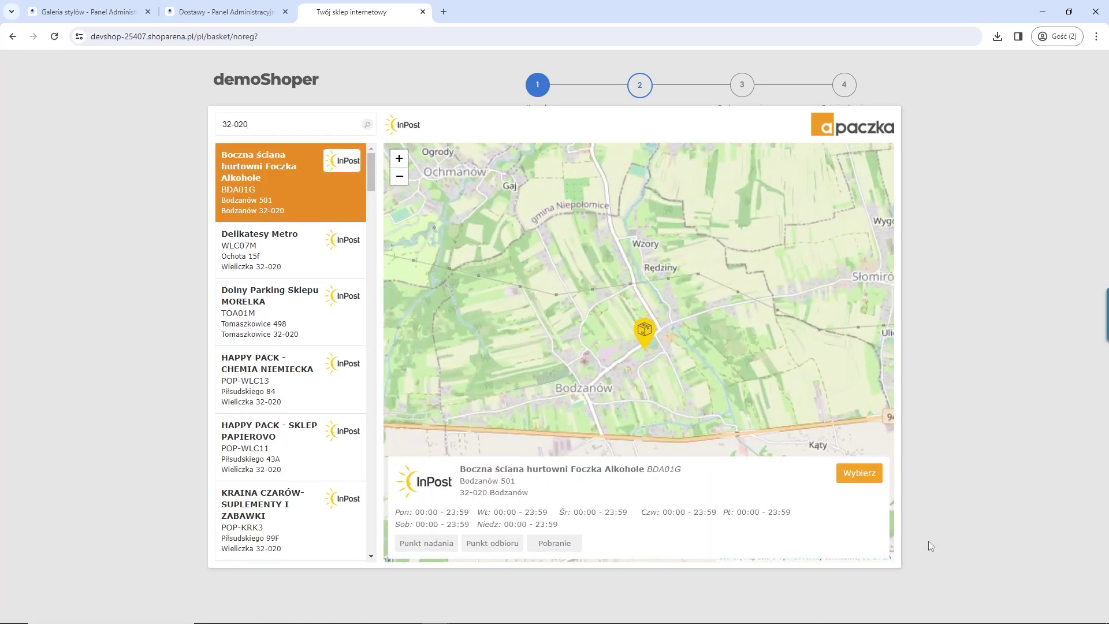
click(855, 472)
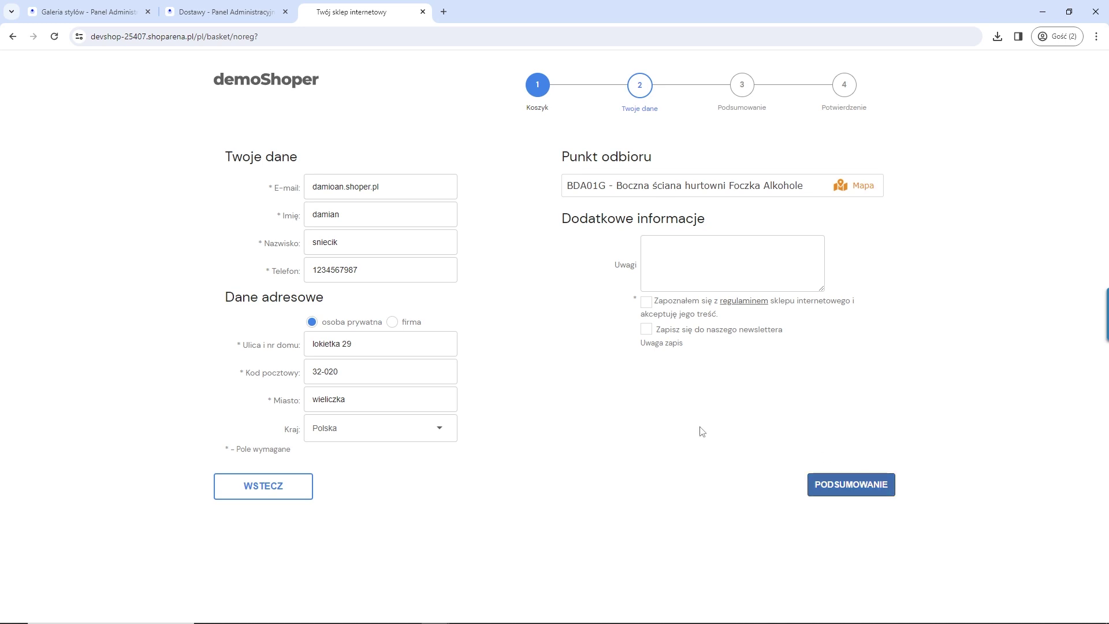
click(645, 302)
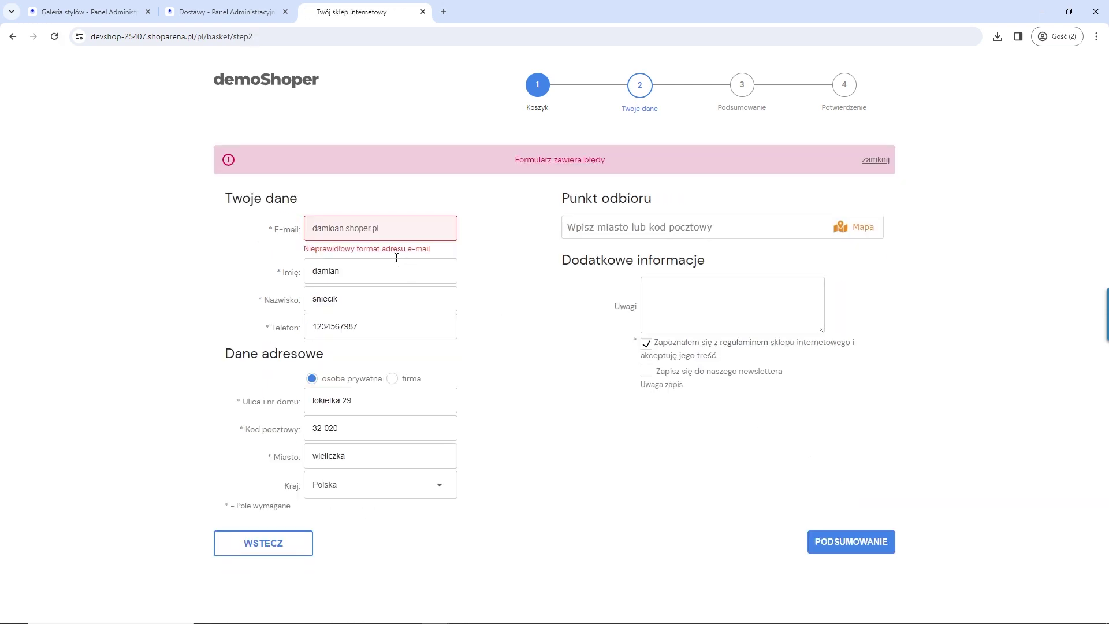
Step: Fix the e-mail address by replacing the stray dot with @, then submit the checkout details
click(347, 227)
key(BackSpace)
text(@)
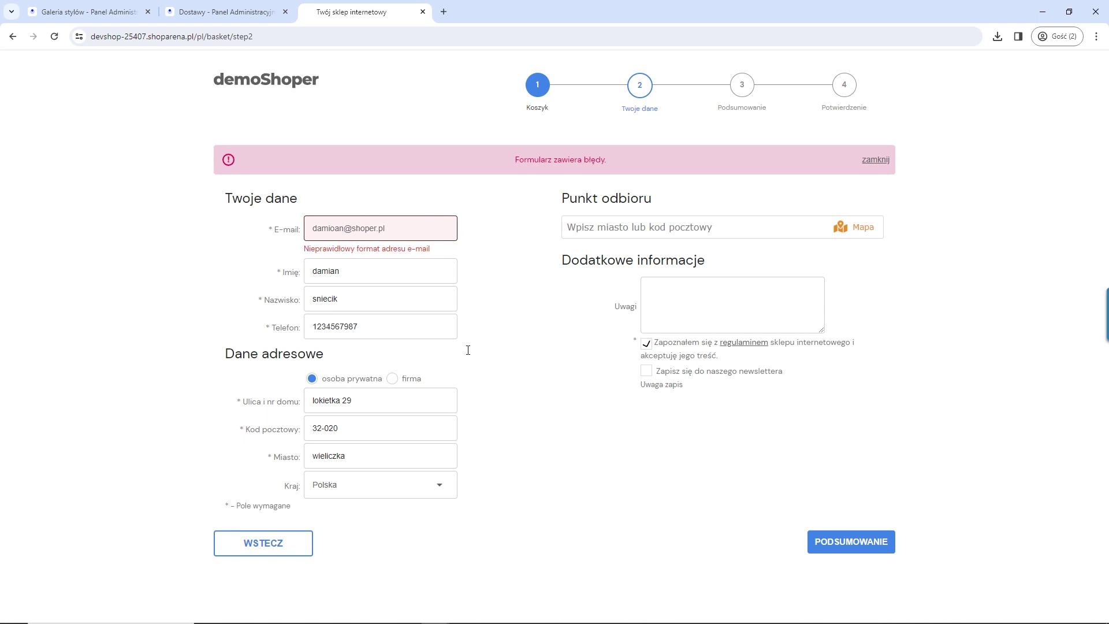
click(852, 541)
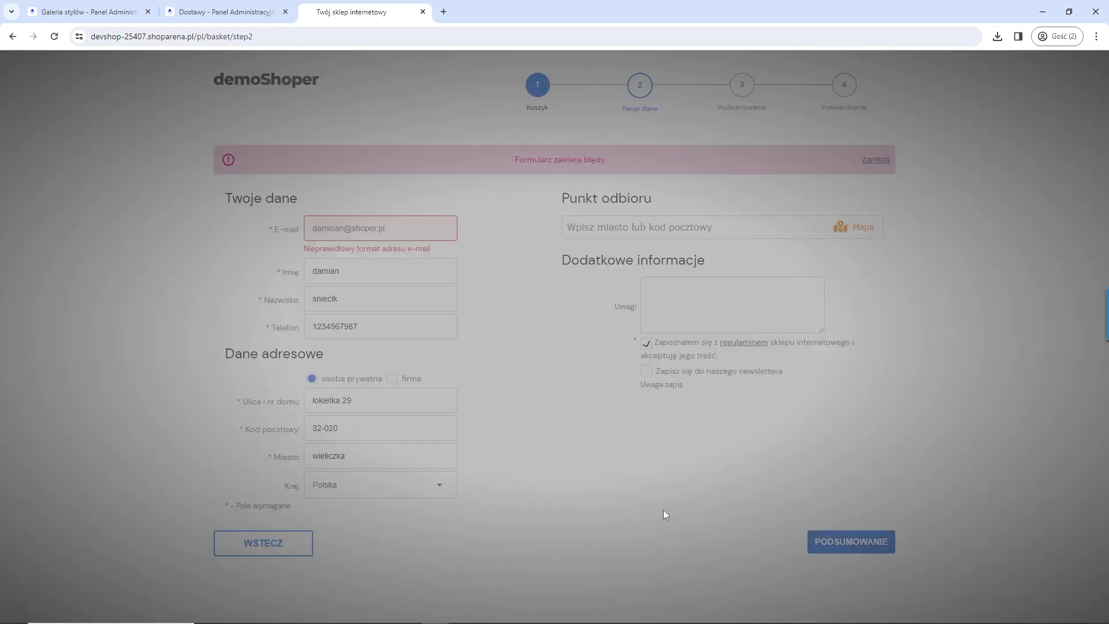
click(532, 354)
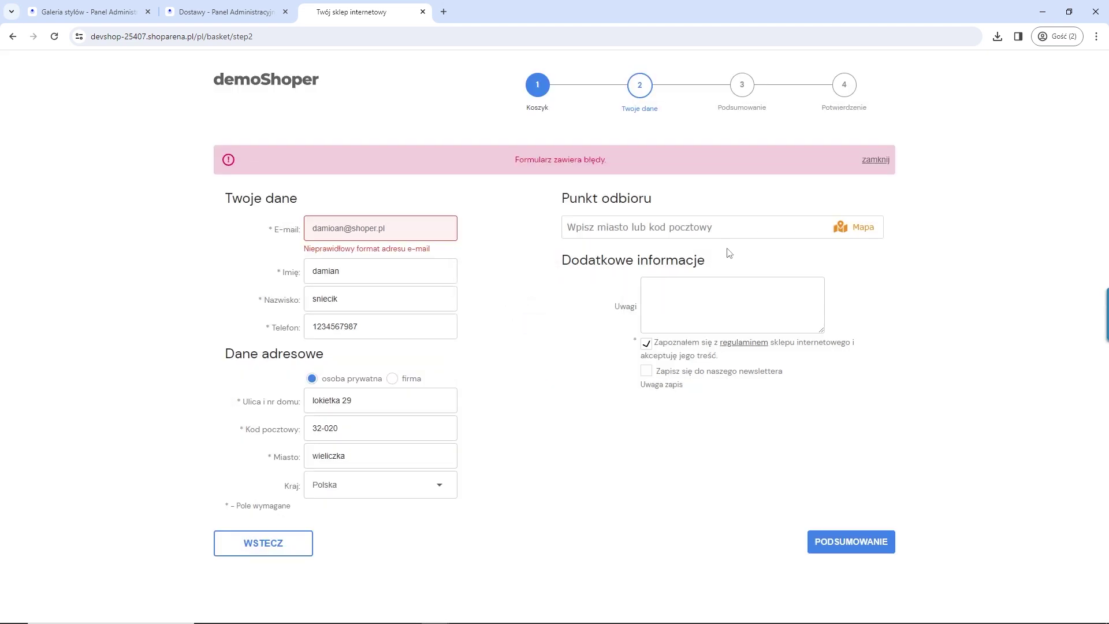
Step: Choose the ADA01M parcel locker pickup point, confirm the purchase and return to the admin panel
click(731, 227)
click(618, 312)
click(836, 545)
click(868, 451)
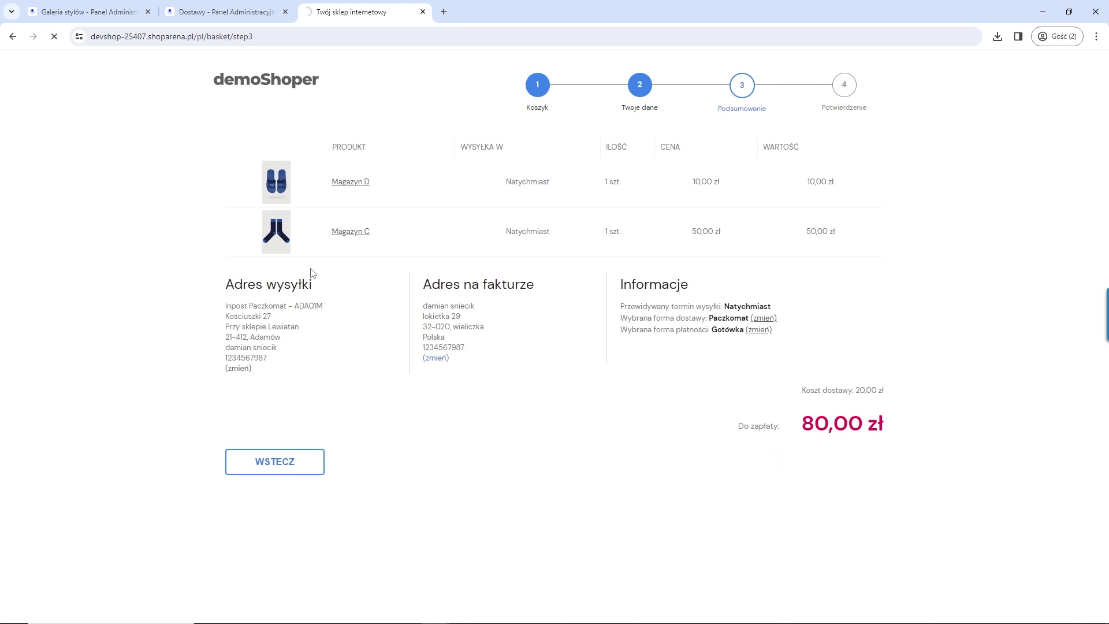
click(222, 17)
click(32, 141)
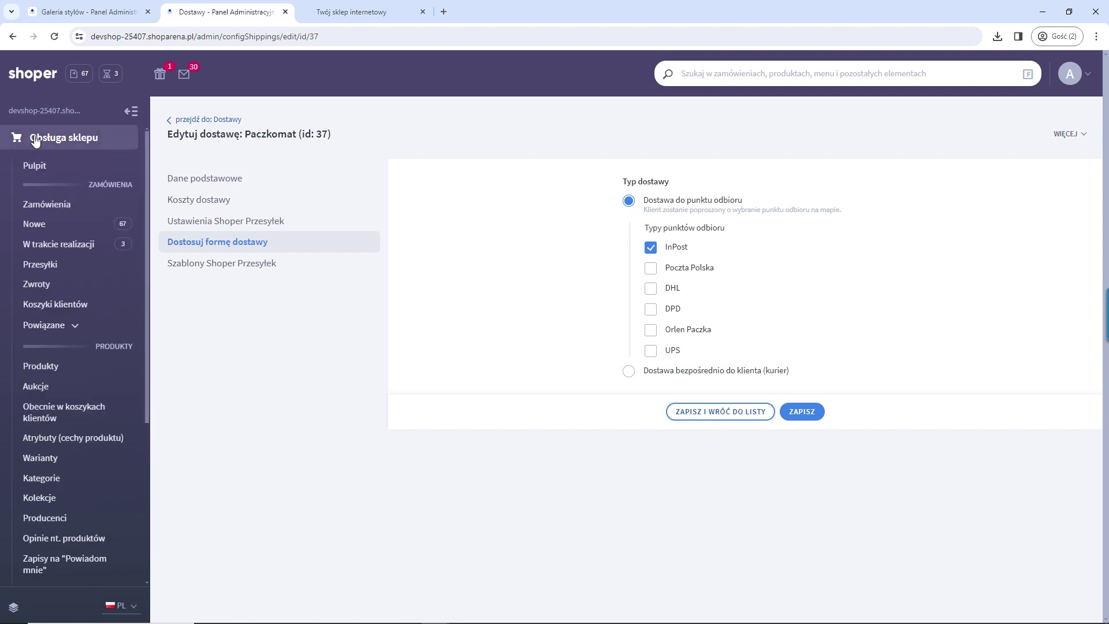
Step: Open Zamówienia, expand the newest order and highlight its ADA01M pickup point
click(50, 204)
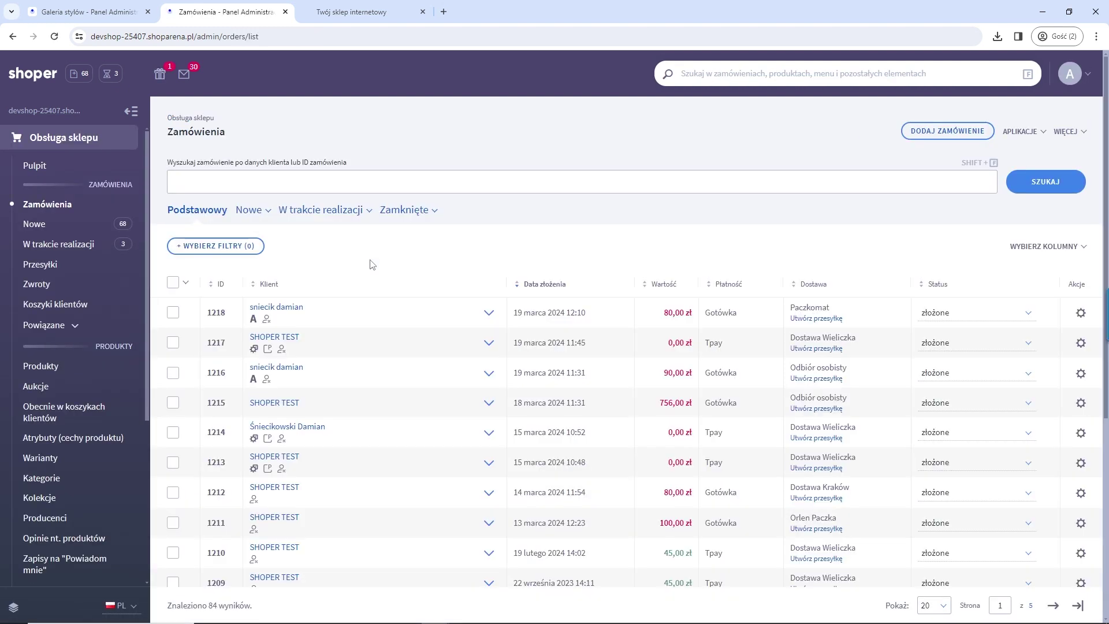
click(487, 314)
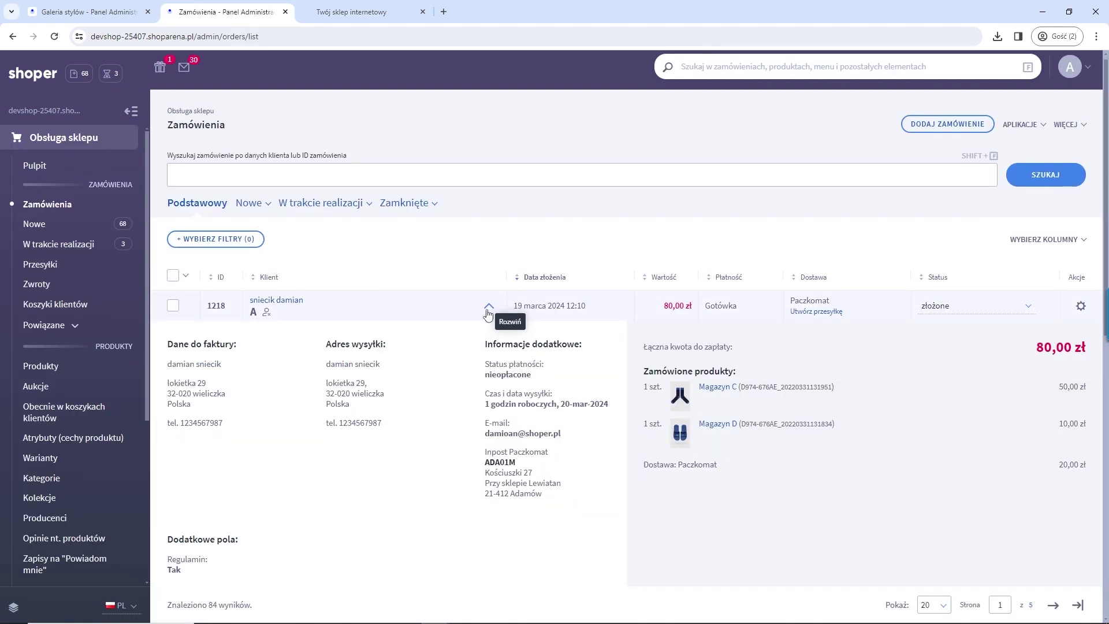
scroll(495, 391, down, 1)
drag(488, 398, 544, 410)
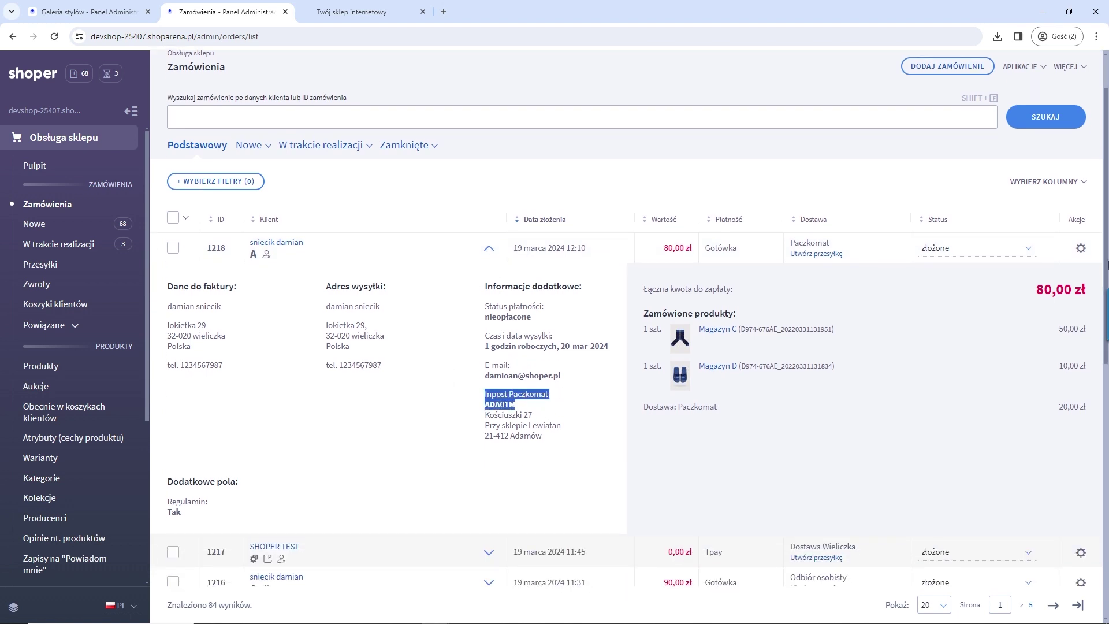
Step: Open the Utwórz przesyłkę form for the newest order, review it, and close it without creating a shipment
click(1081, 249)
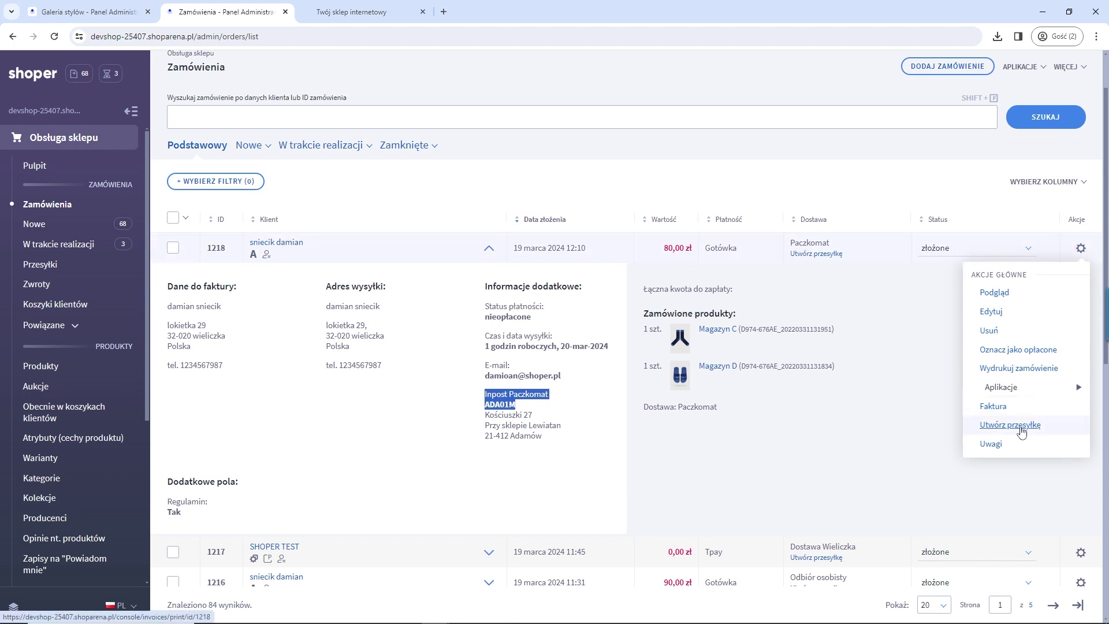
click(999, 428)
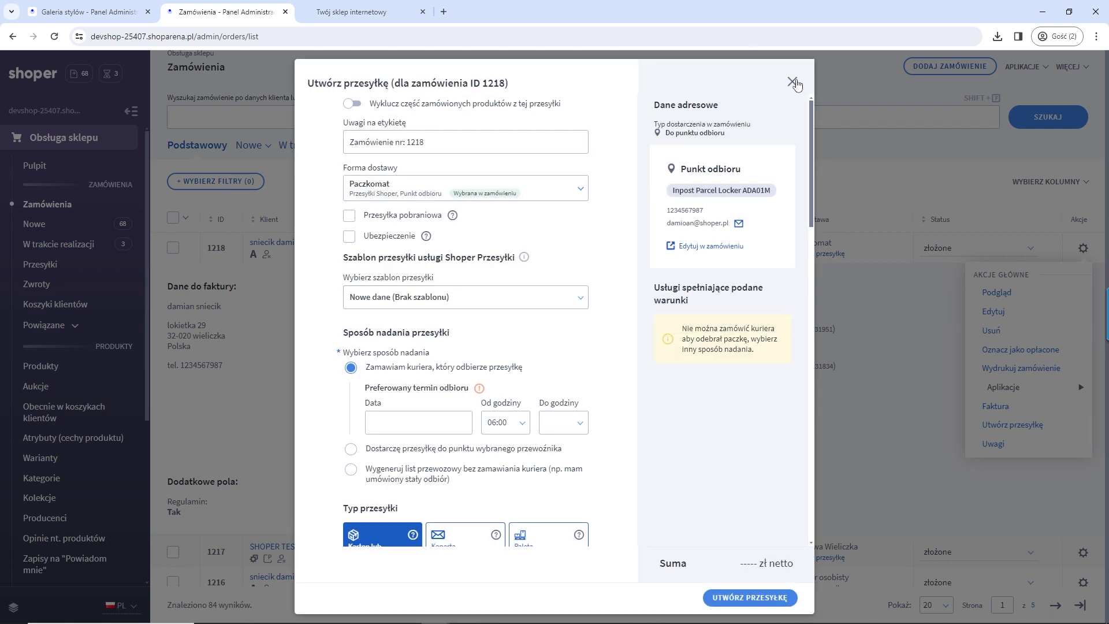
scroll(433, 316, down, 8)
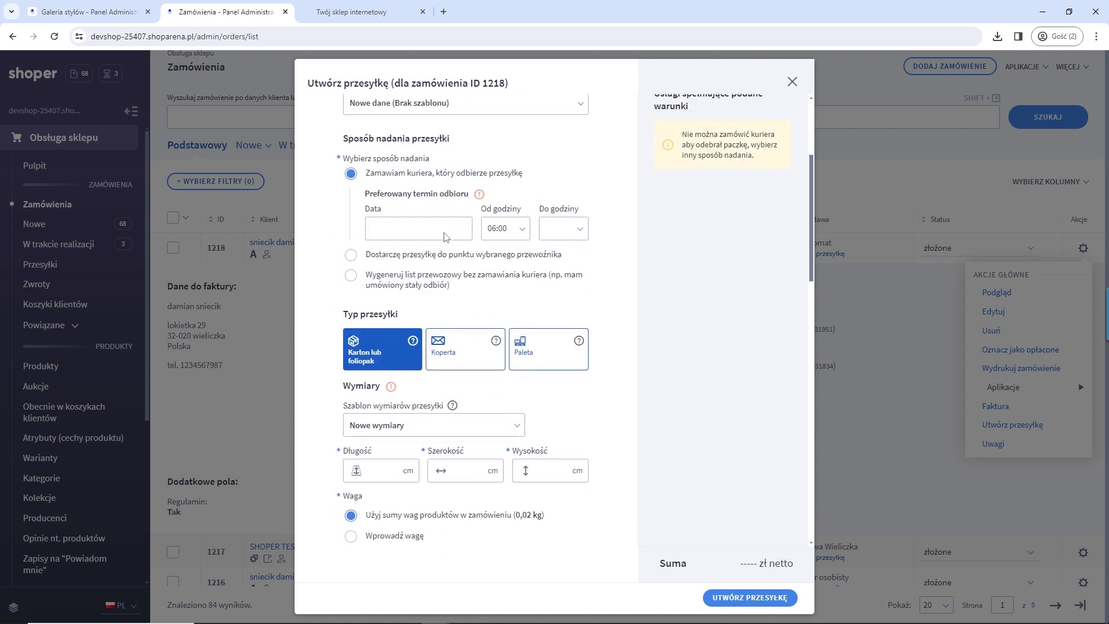
scroll(433, 317, down, 6)
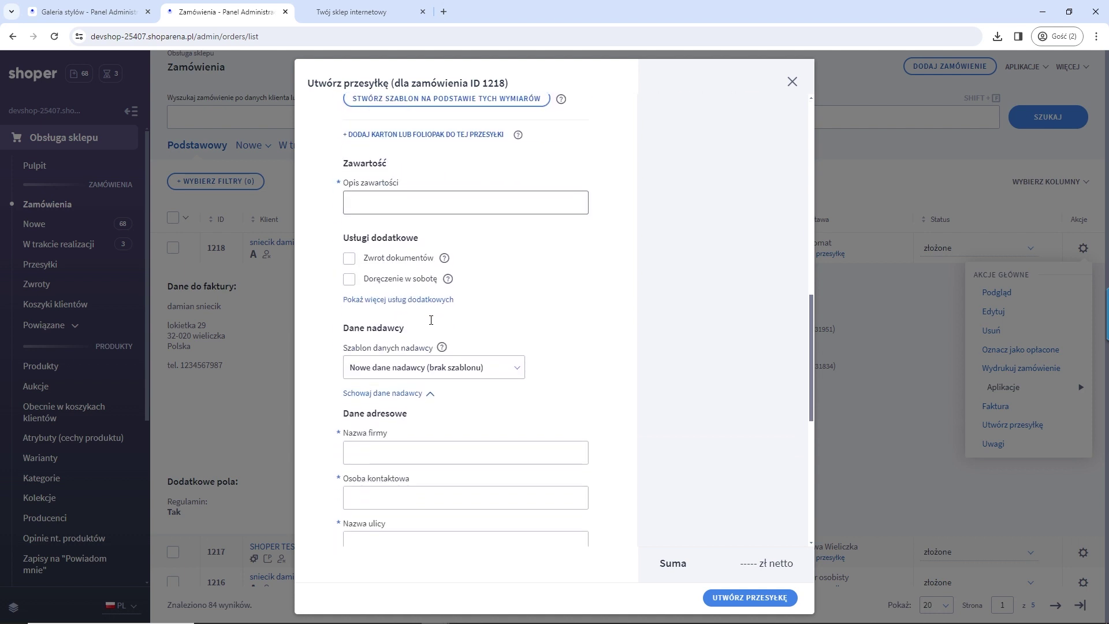
scroll(500, 289, up, 12)
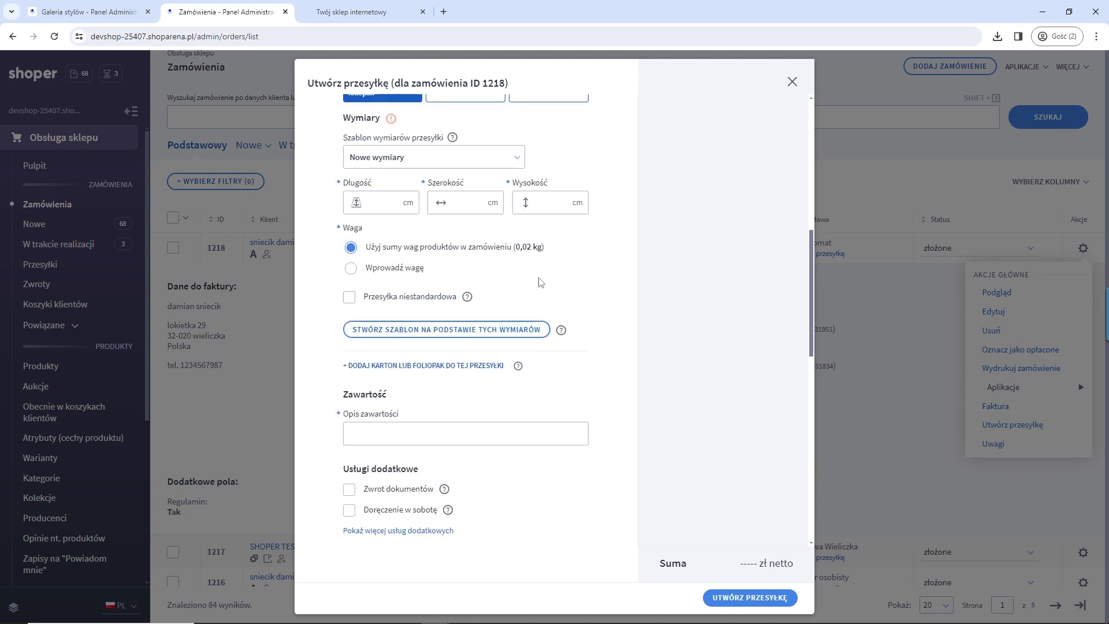
scroll(633, 333, up, 4)
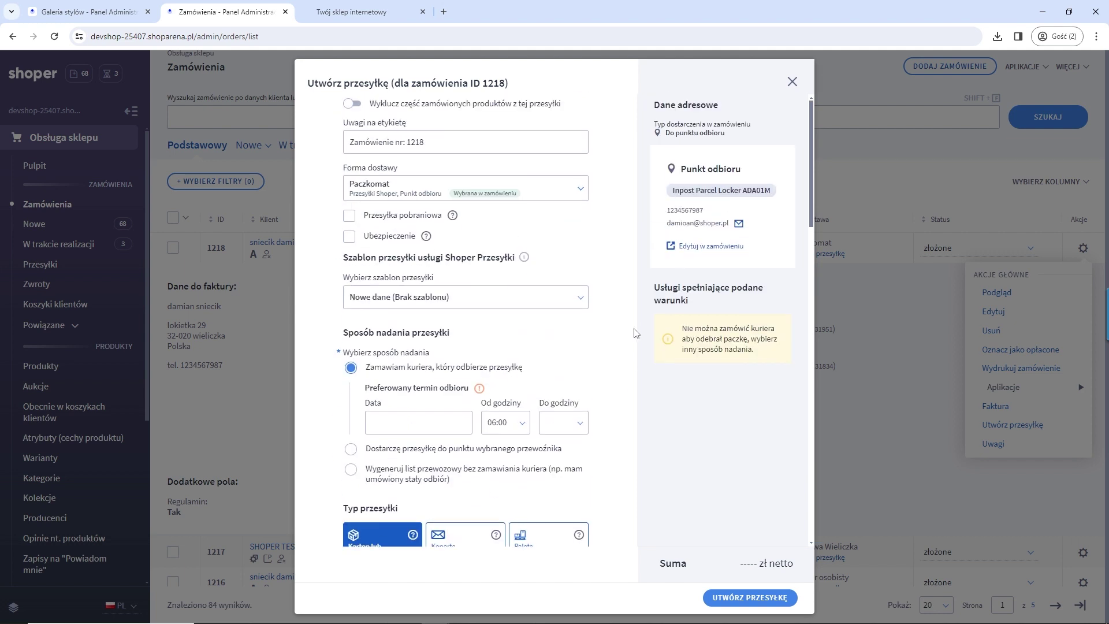
scroll(633, 332, down, 3)
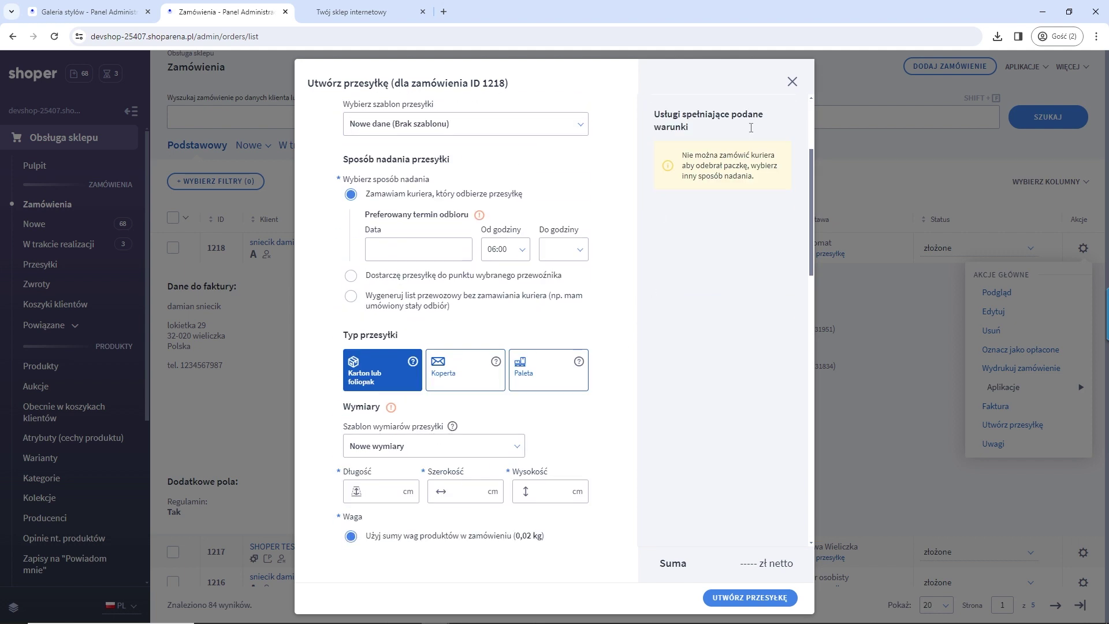
click(792, 83)
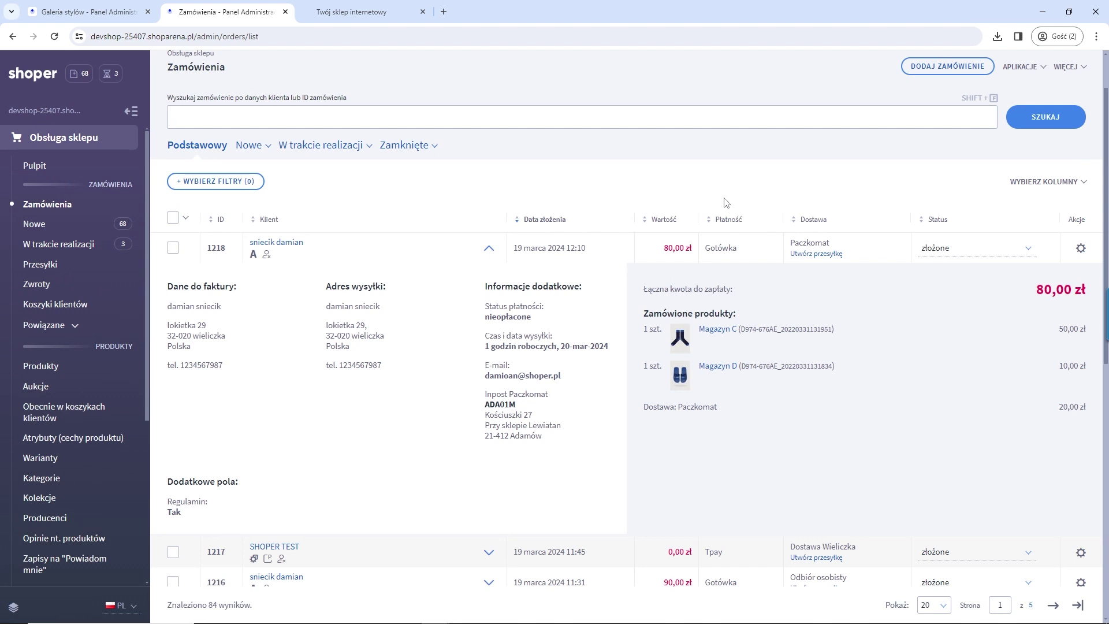
Step: Collapse order 1218's details and expand Dodatki i integracje in the sidebar
click(488, 248)
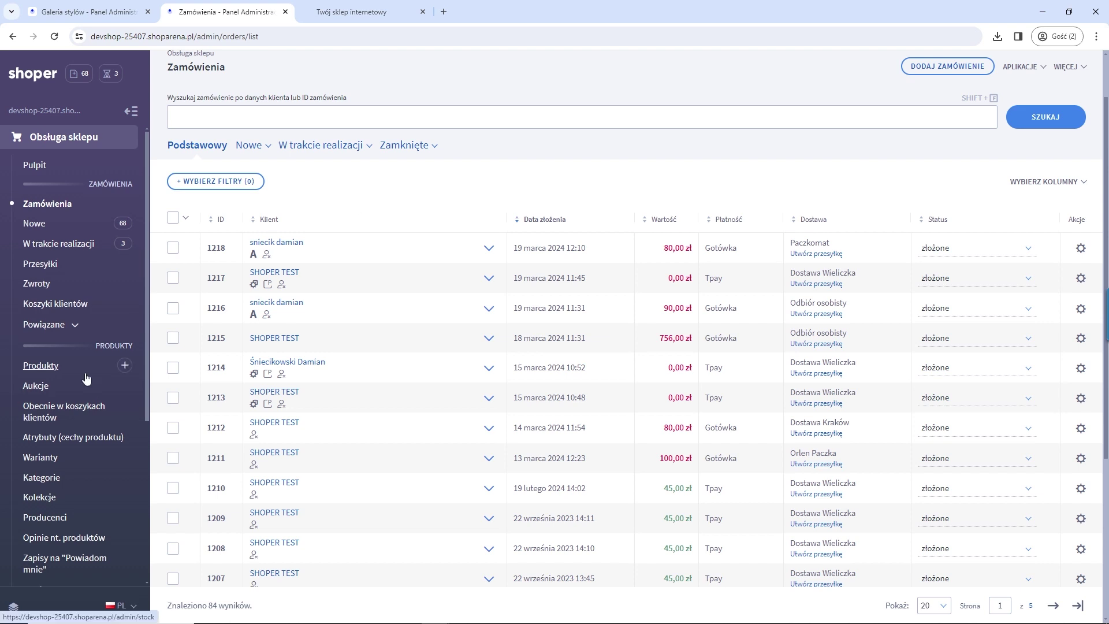
scroll(90, 376, down, 3)
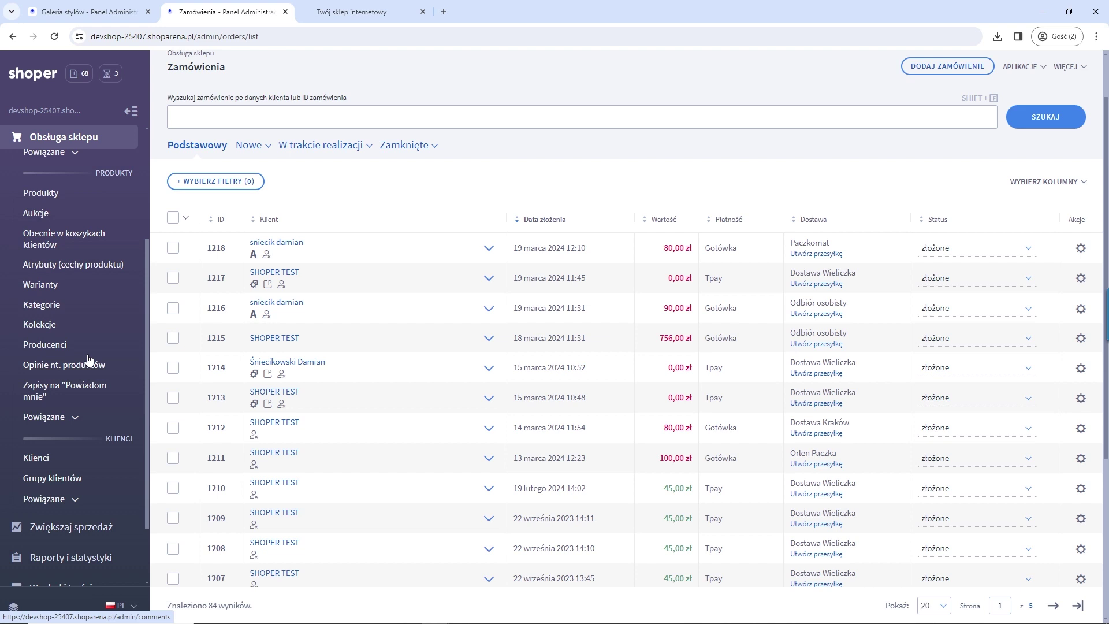
scroll(92, 397, down, 2)
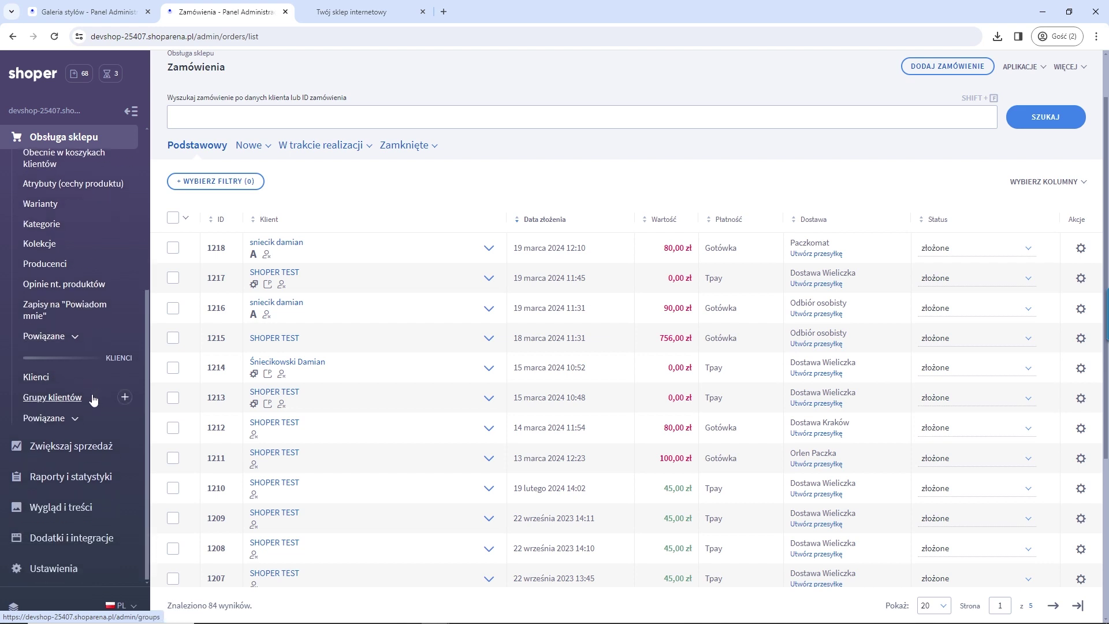
click(90, 535)
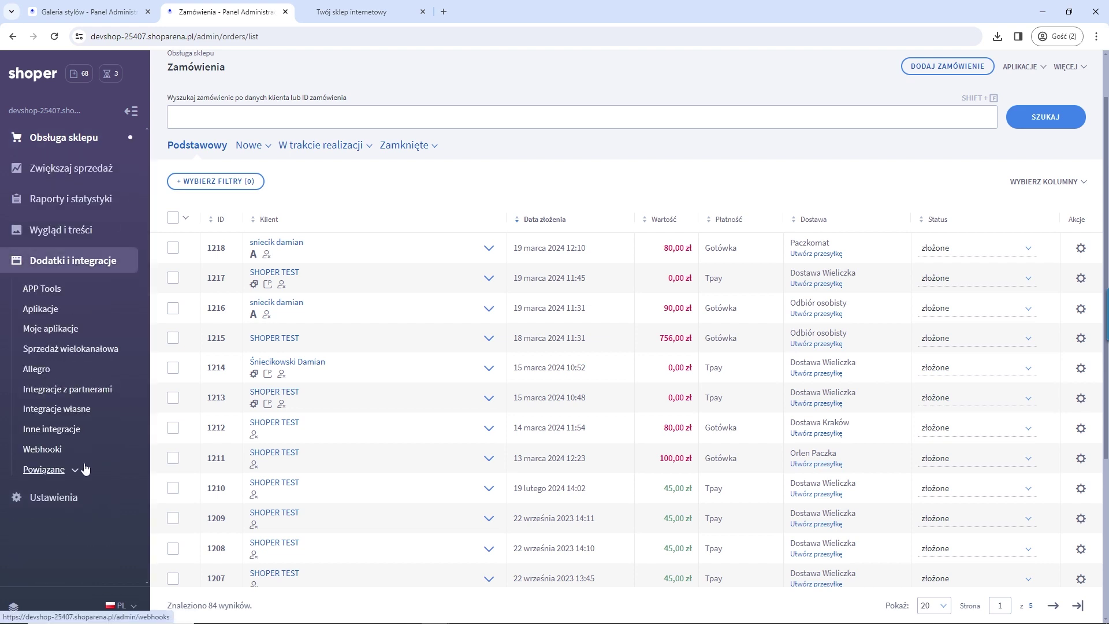
Step: Browse the Inne integracje cards, highlighting the Google Analytics headings, then open Google Products settings
click(66, 433)
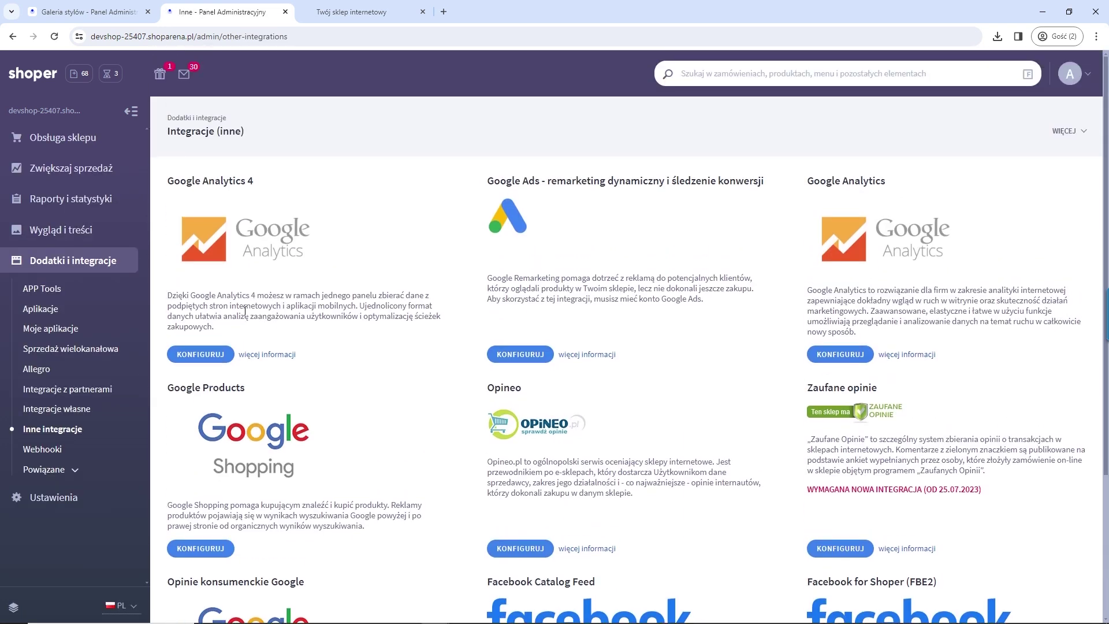
drag(253, 181, 167, 181)
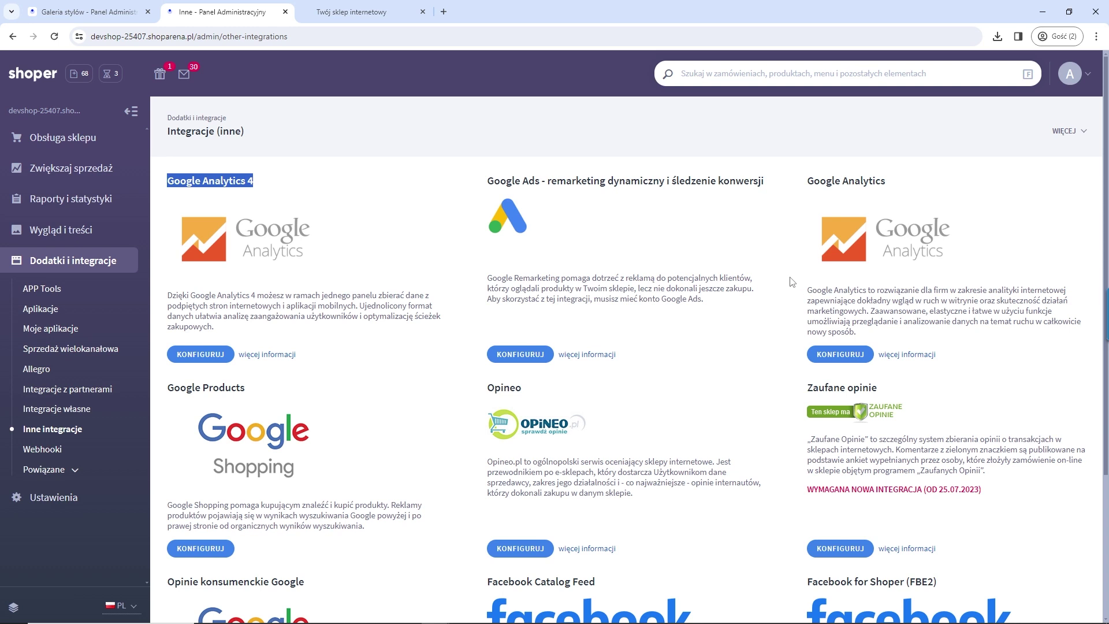
drag(898, 182, 804, 182)
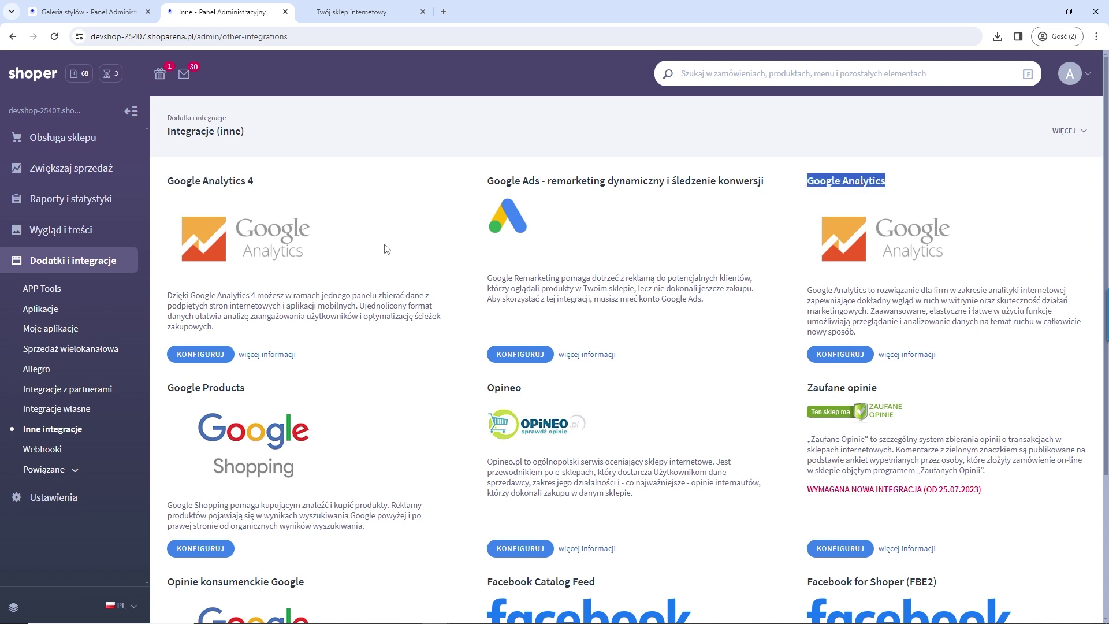
scroll(257, 417, down, 2)
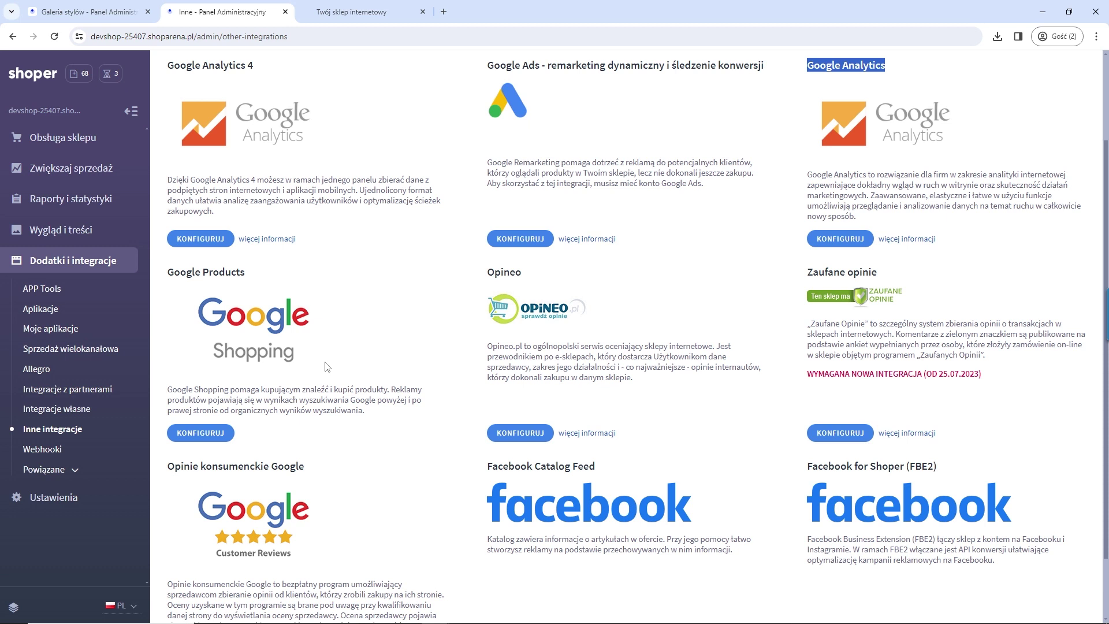
click(207, 438)
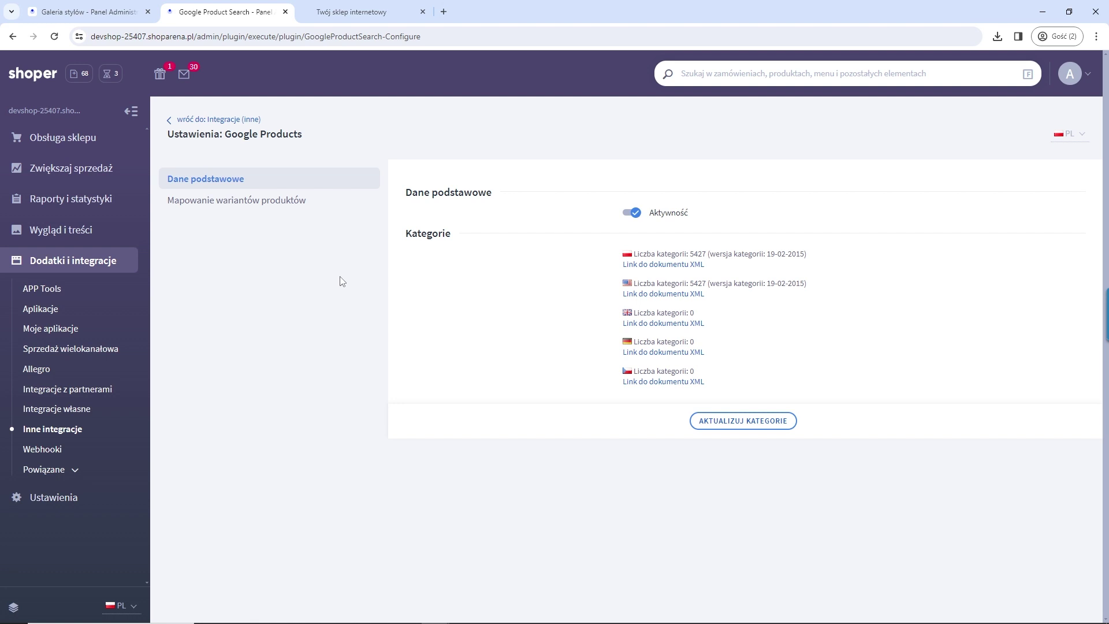
Step: Return from Google Products settings to Inne integracje and expand Zwiększaj sprzedaż
click(66, 435)
scroll(650, 353, down, 2)
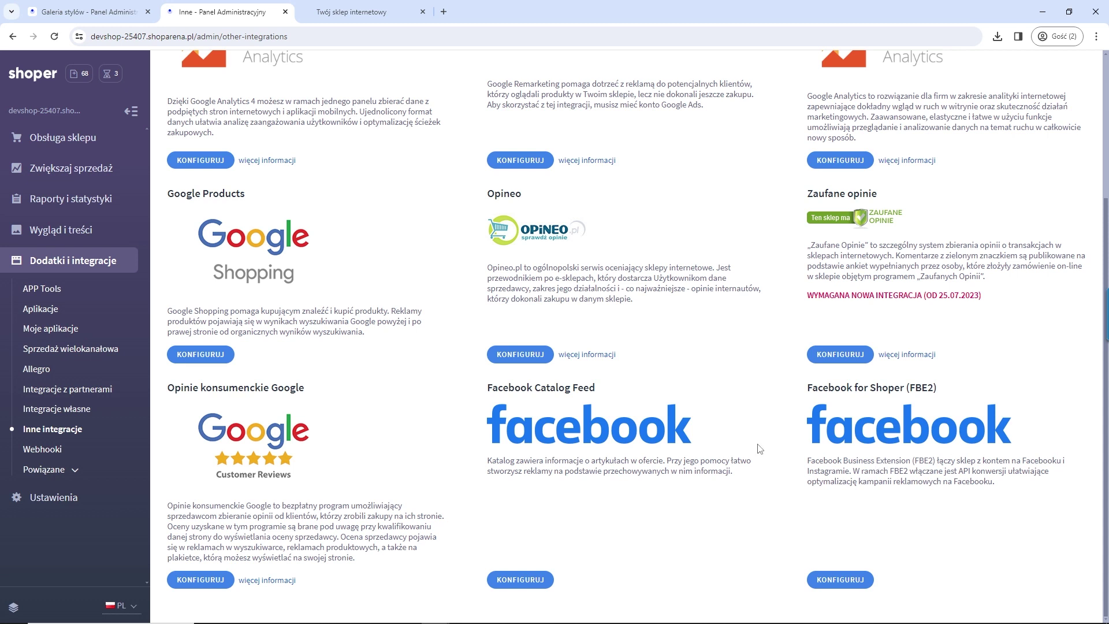
scroll(760, 449, up, 1)
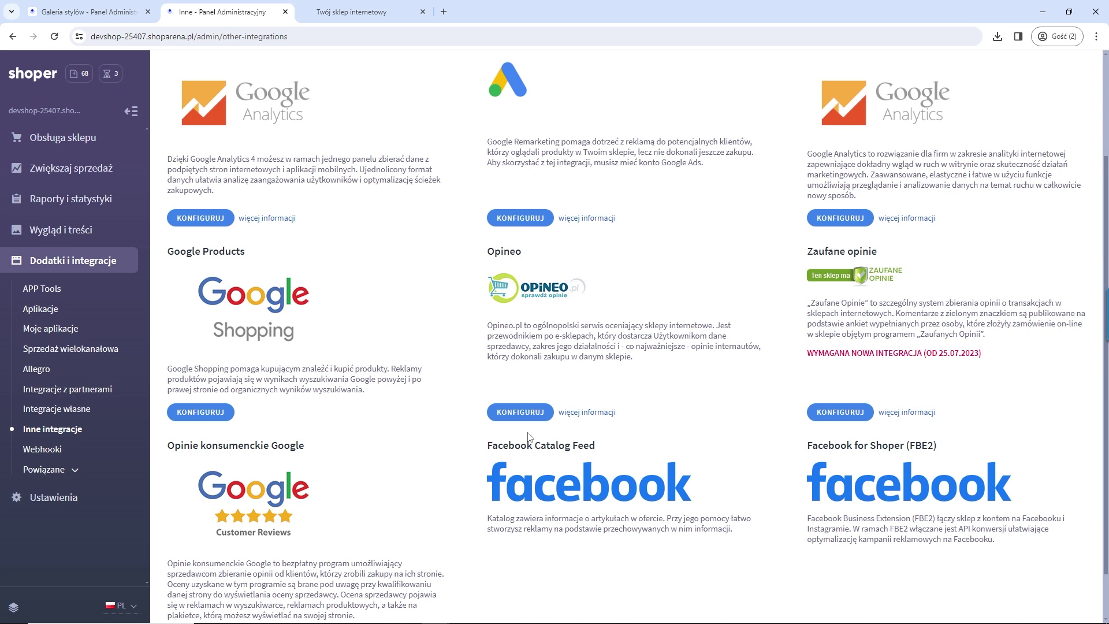
scroll(423, 338, up, 2)
click(69, 173)
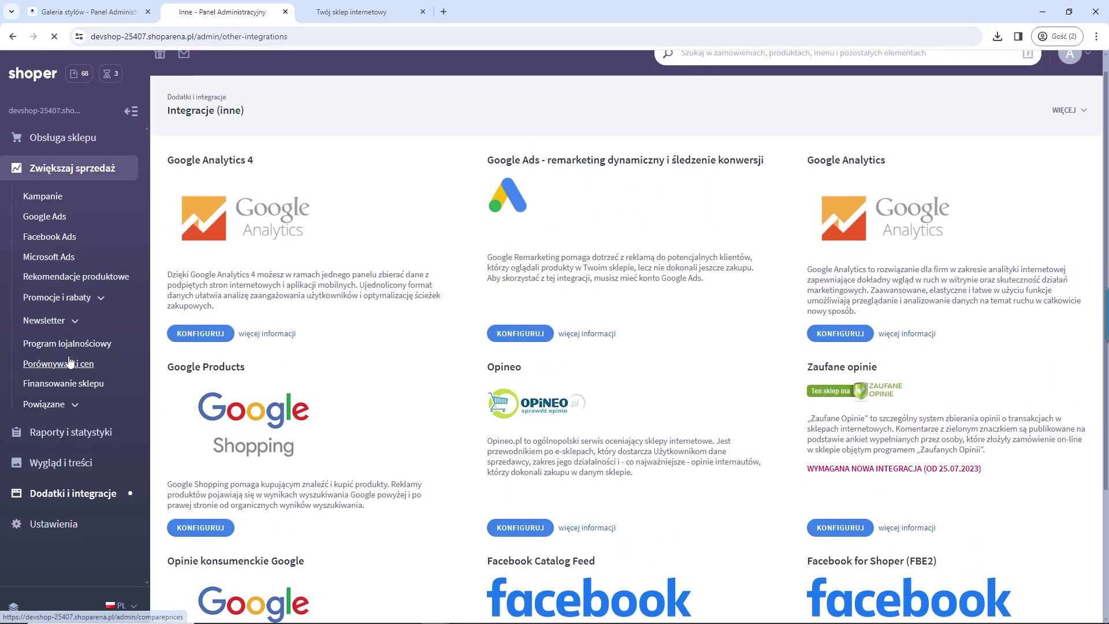
Step: Select the CeneoV2 XML feed address on the price comparison page, then expand Ustawienia > Zaawansowane
click(71, 363)
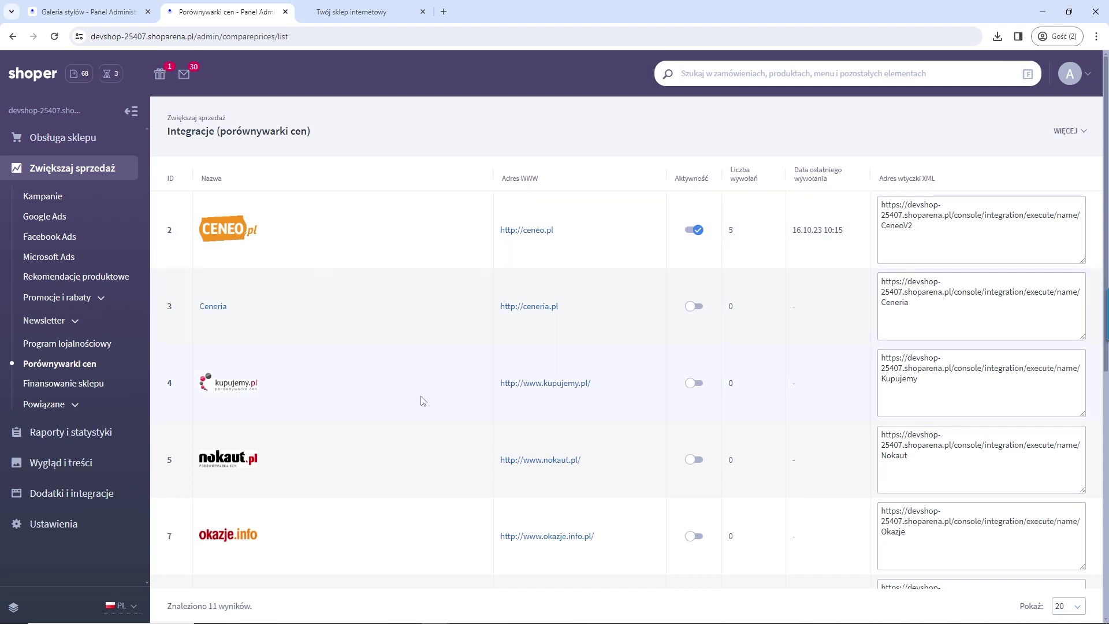
scroll(249, 415, down, 3)
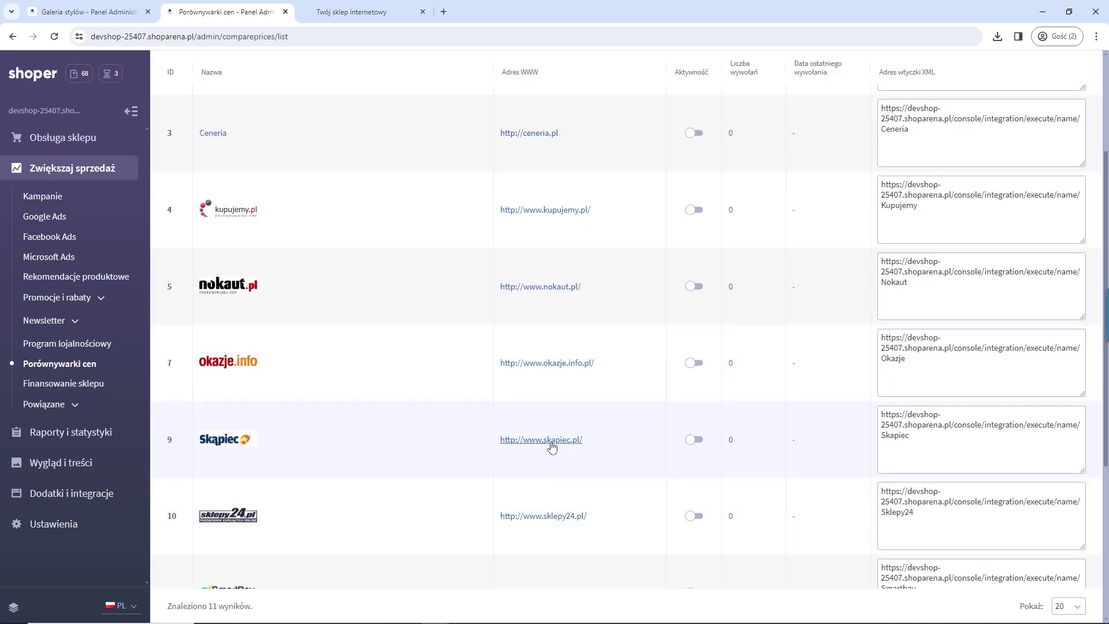
scroll(543, 445, up, 3)
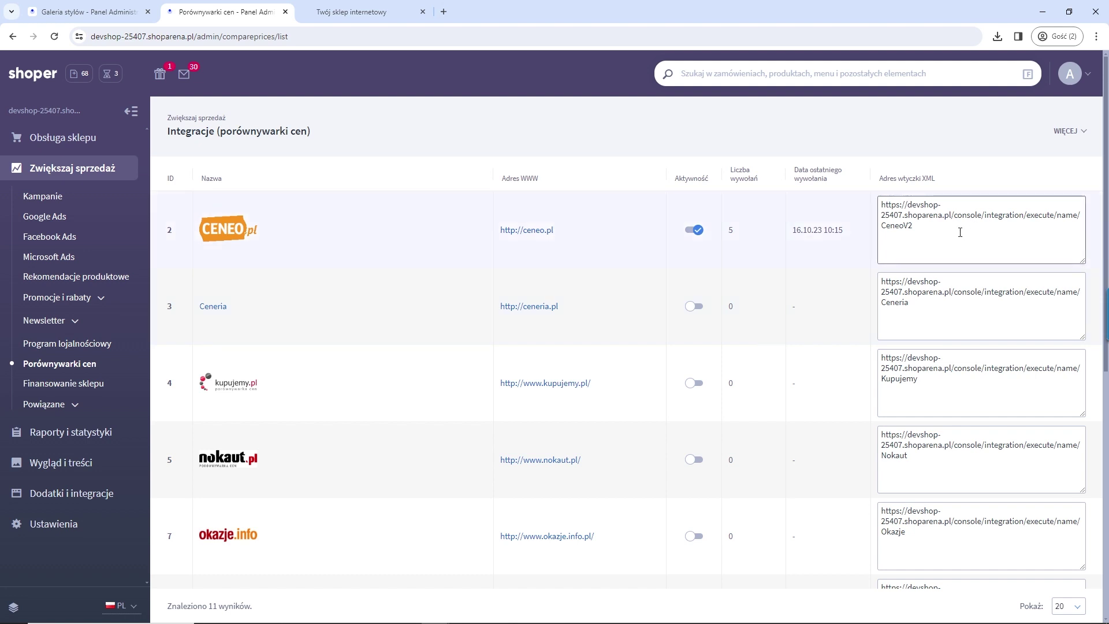
drag(926, 228, 860, 202)
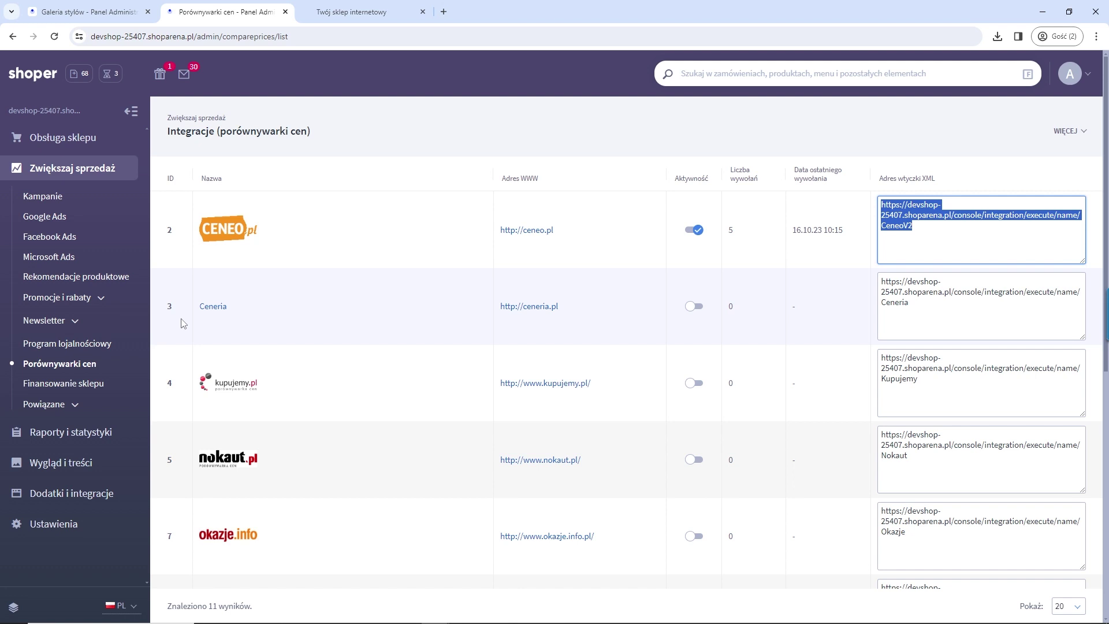
click(73, 524)
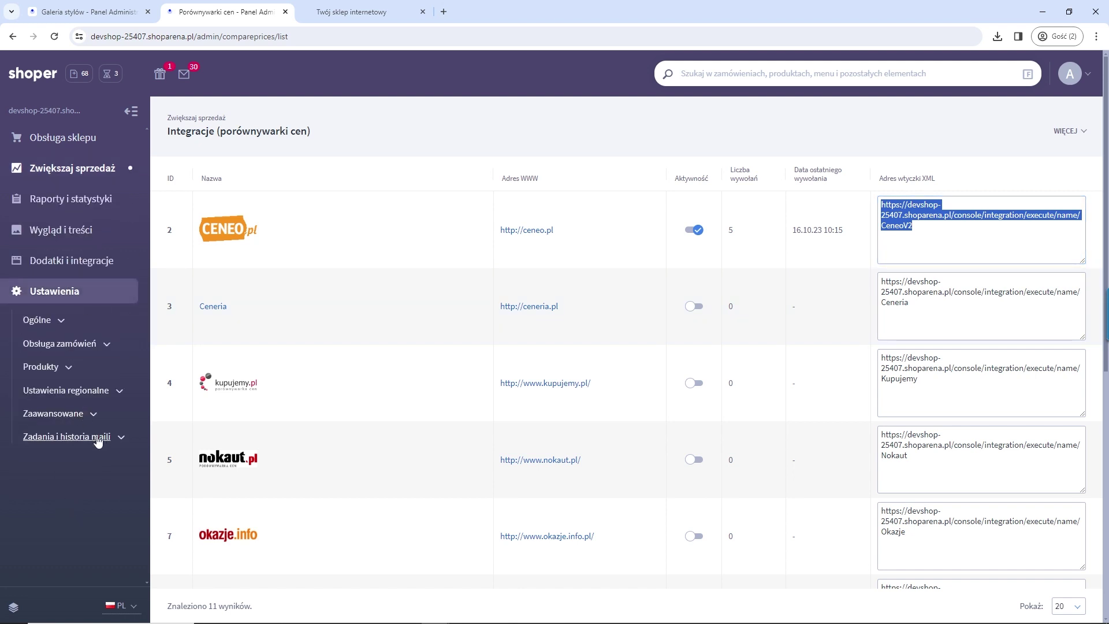
click(92, 416)
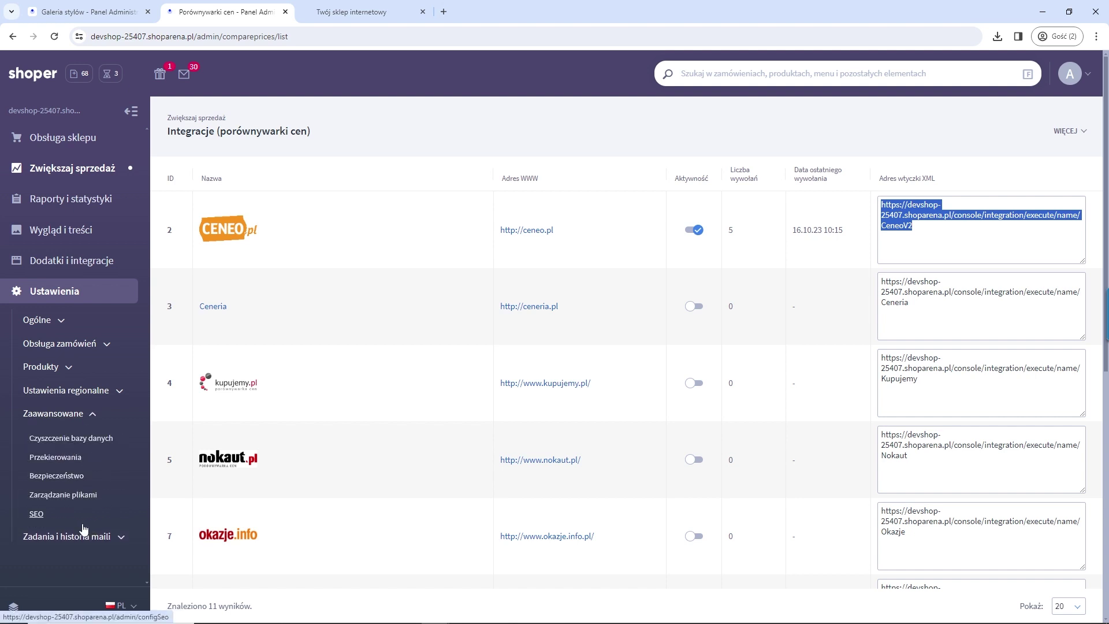
Step: Open SEO, view the Google Sitemap tab, then show the full robots.txt under Zaawansowane
click(36, 517)
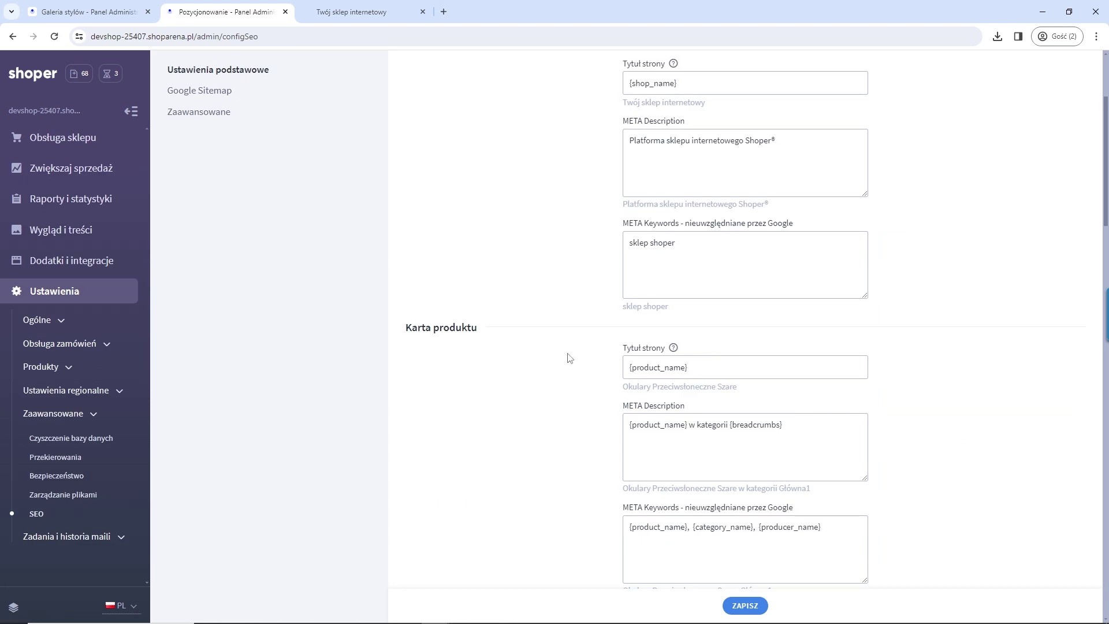
scroll(569, 358, up, 5)
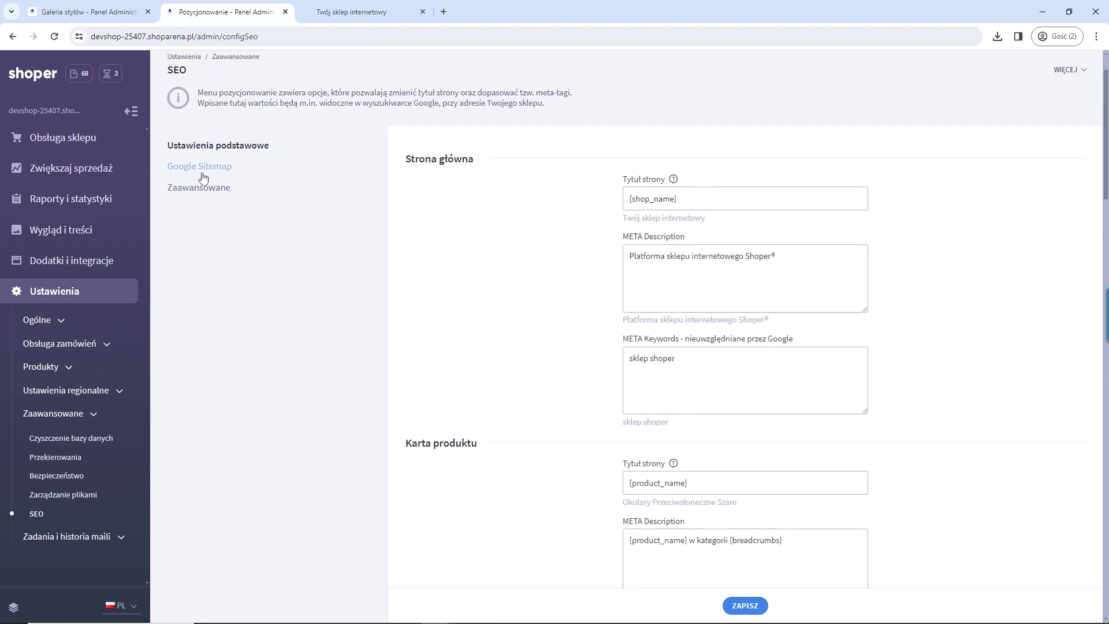
click(202, 168)
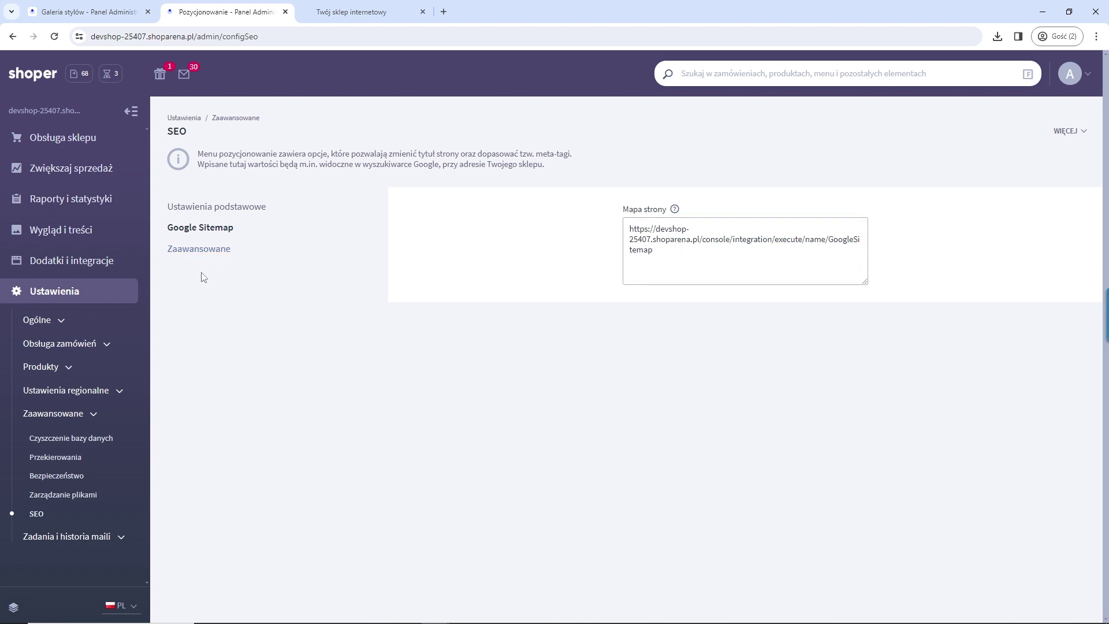
click(196, 253)
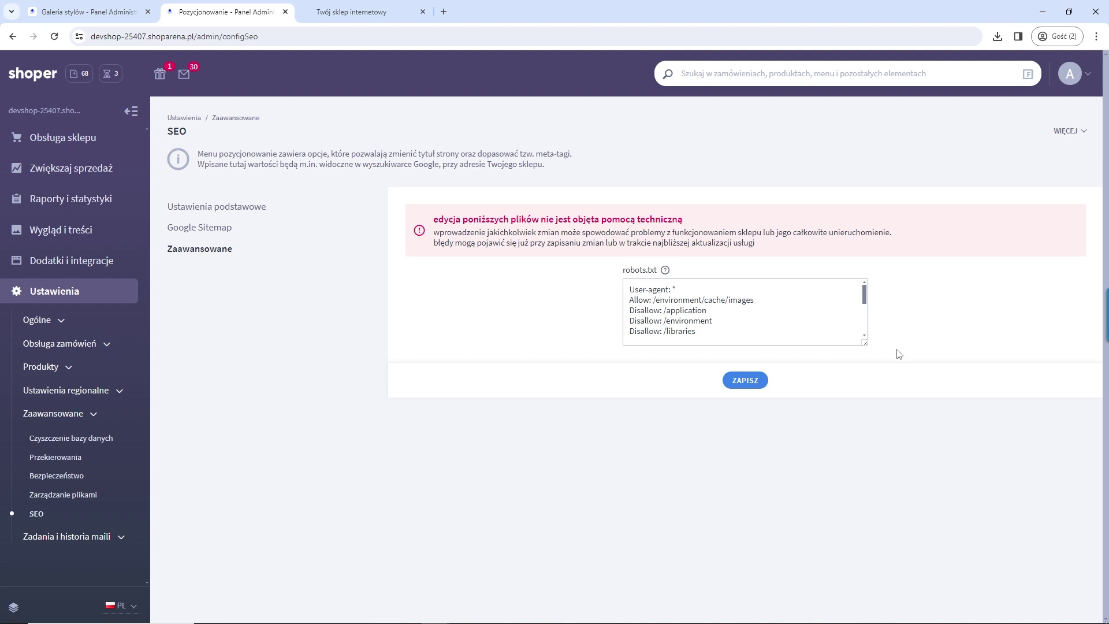
click(745, 338)
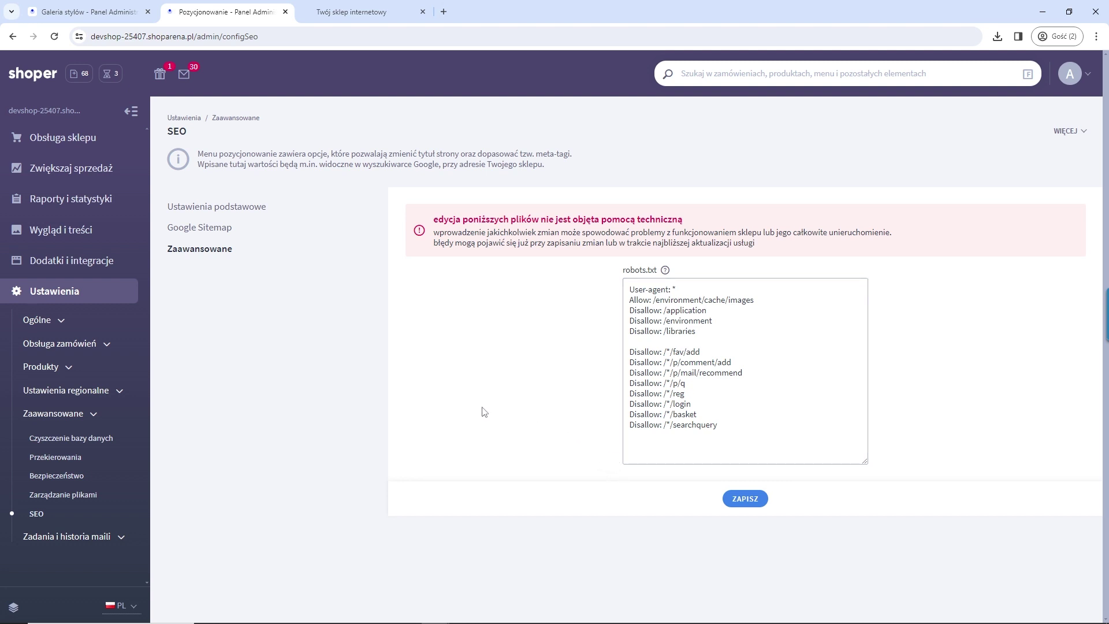
Step: Go back to Ustawienia podstawowe and scroll through the SEO meta templates, highlighting several
click(218, 207)
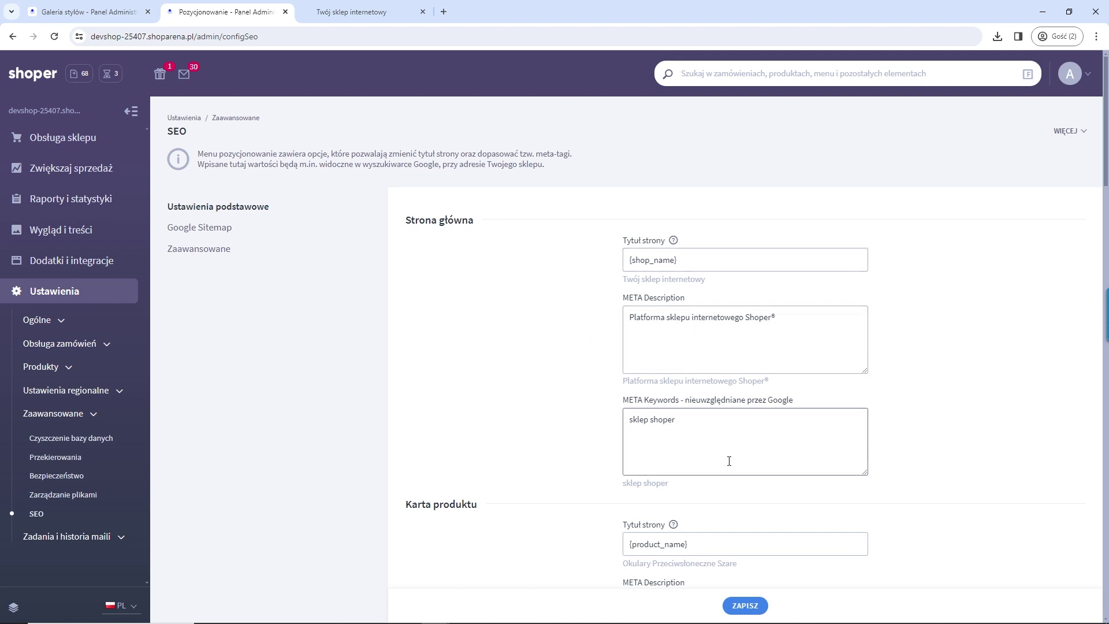
scroll(570, 451, down, 2)
scroll(476, 272, up, 2)
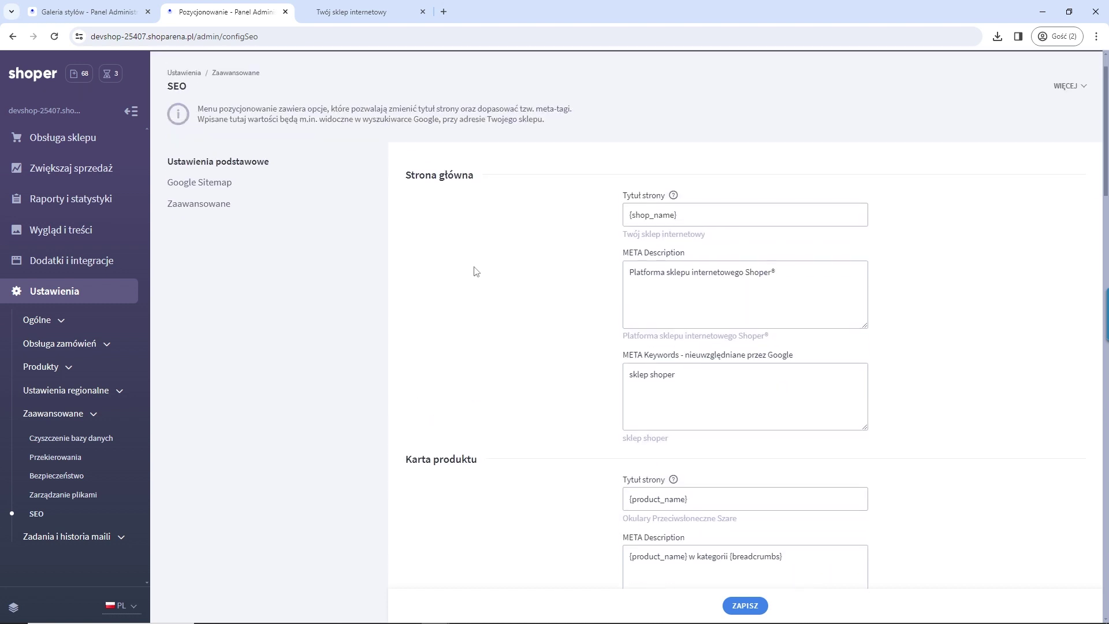
drag(406, 224, 468, 227)
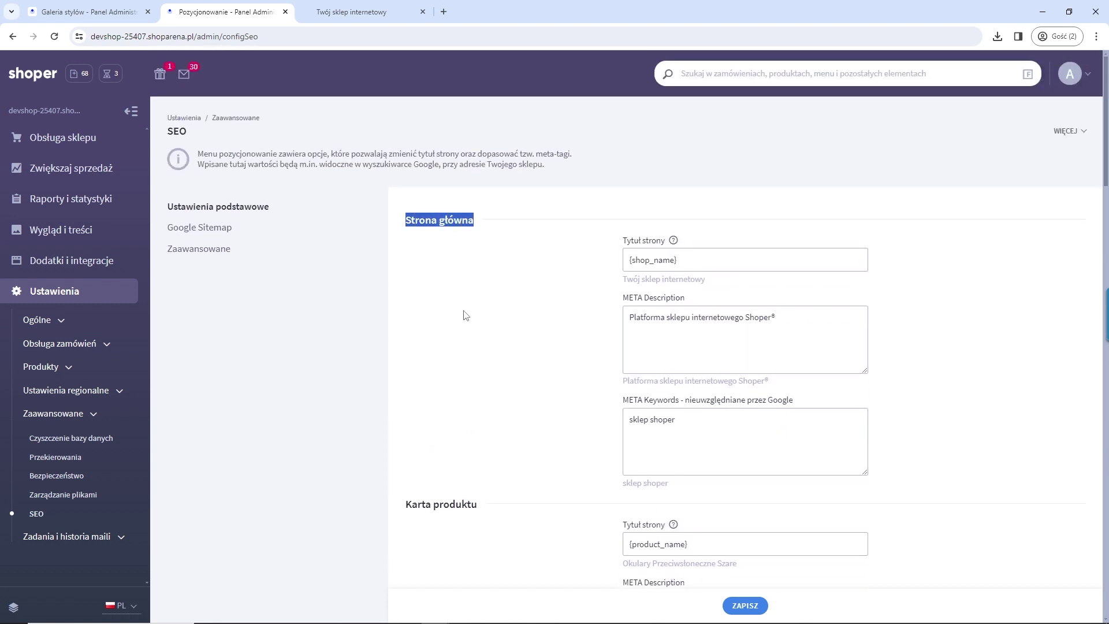
scroll(439, 330, down, 3)
drag(406, 331, 494, 335)
scroll(491, 358, down, 6)
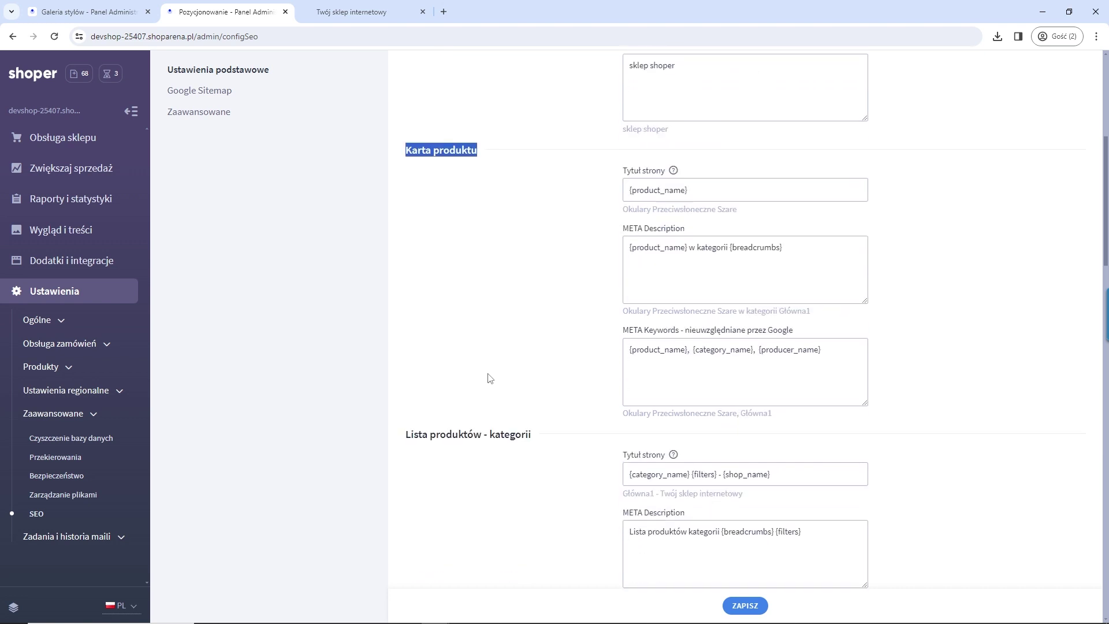
drag(407, 269, 531, 270)
scroll(463, 452, down, 3)
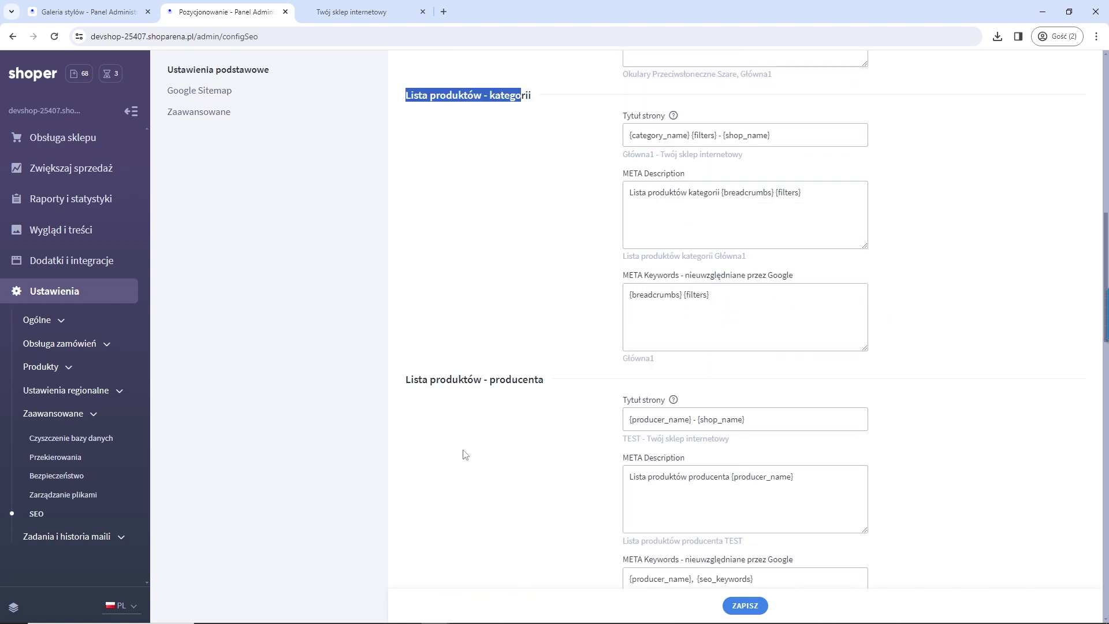
drag(528, 379, 436, 393)
scroll(439, 398, down, 12)
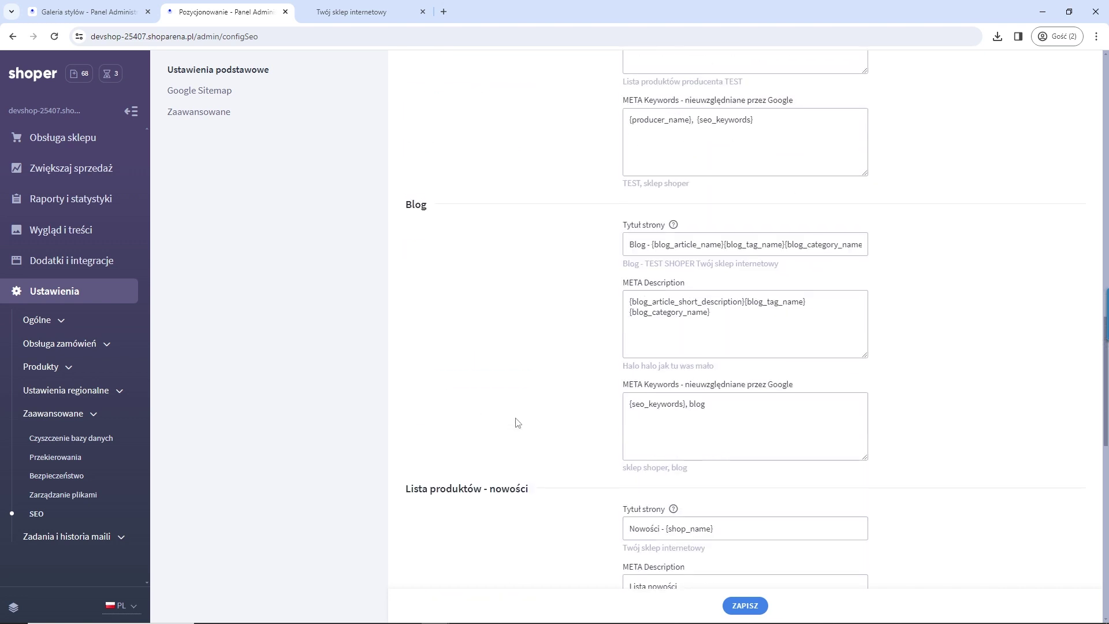
scroll(491, 393, down, 6)
scroll(837, 462, up, 20)
scroll(835, 457, up, 7)
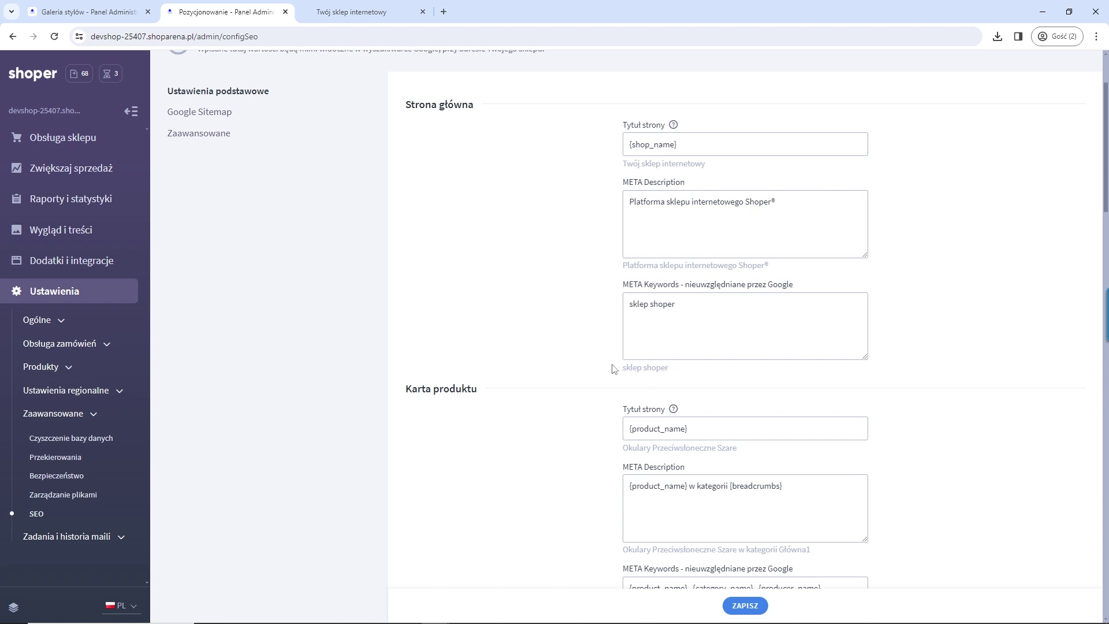
Step: Select the {product_name} product page title template, then expand Obsługa sklepu
click(702, 430)
triple_click(675, 426)
scroll(587, 335, down, 2)
triple_click(714, 312)
drag(715, 313, 490, 292)
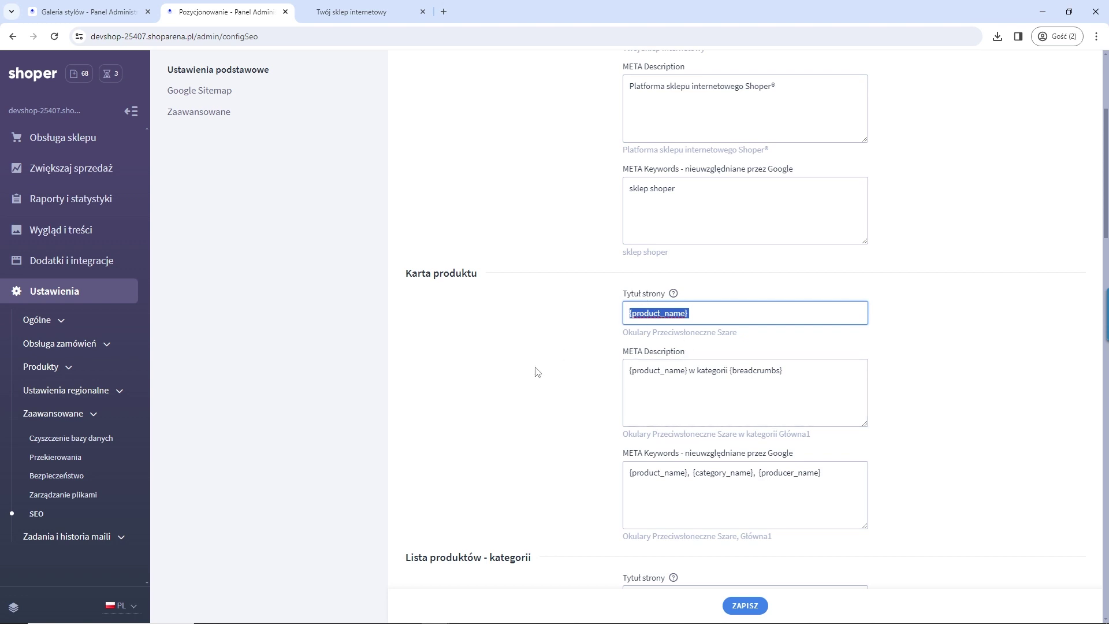
click(72, 144)
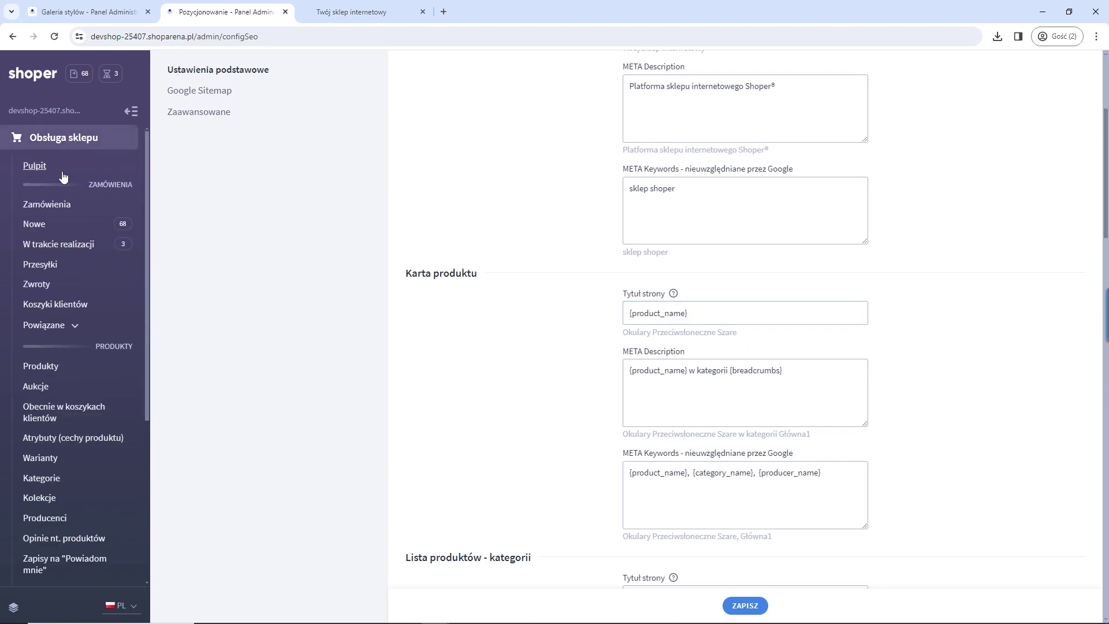
Step: Open product Magazyn B and show its Pozycjonowanie SEO fields
click(39, 368)
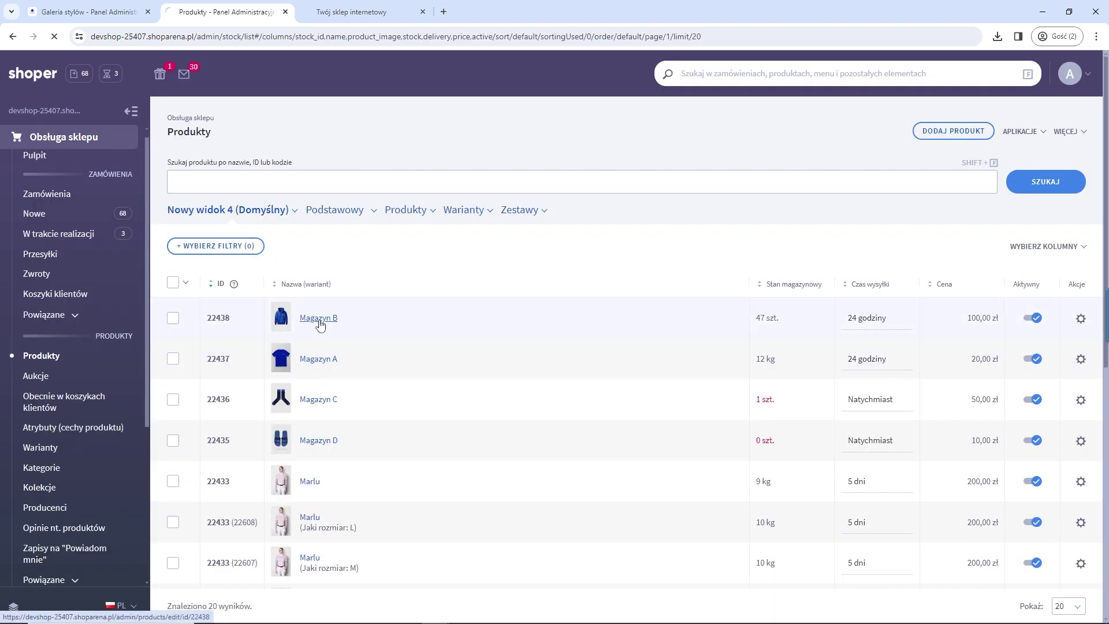
click(319, 322)
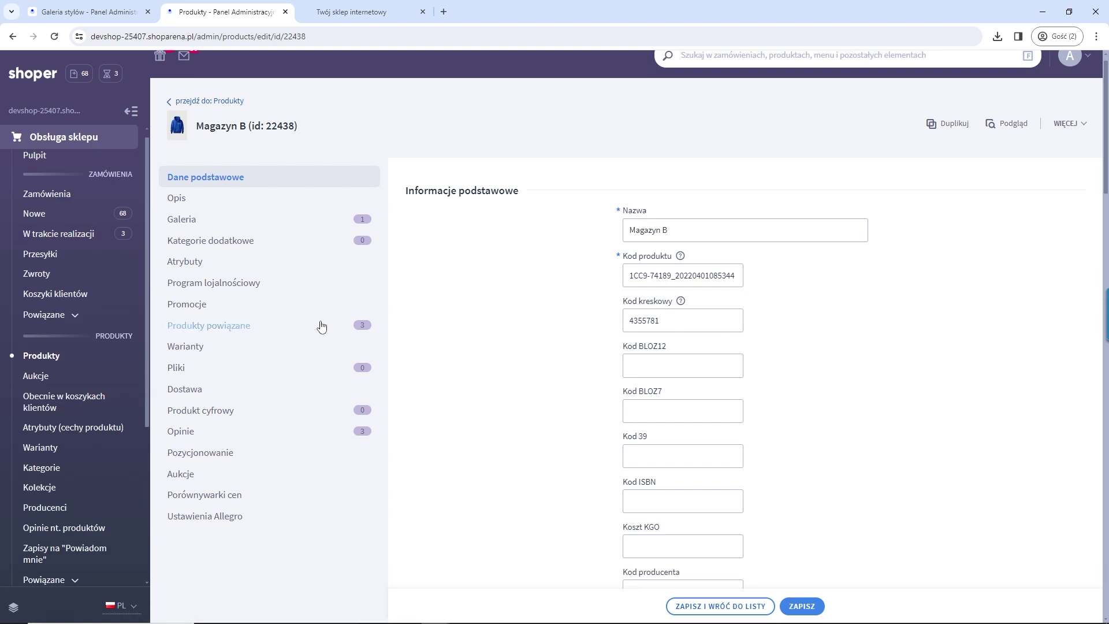
click(203, 460)
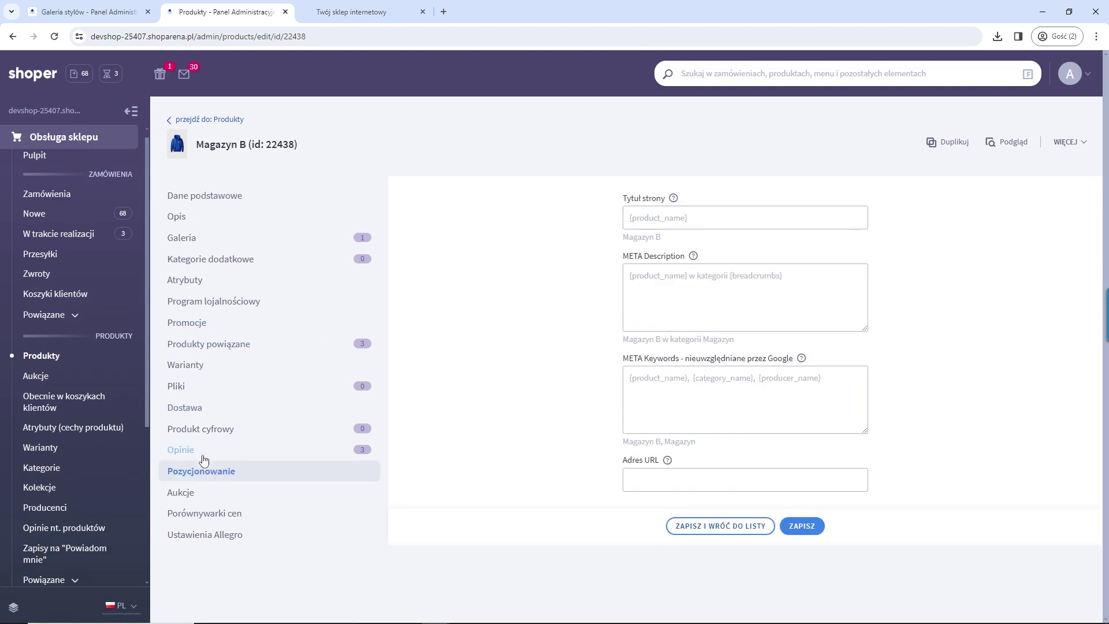
click(652, 221)
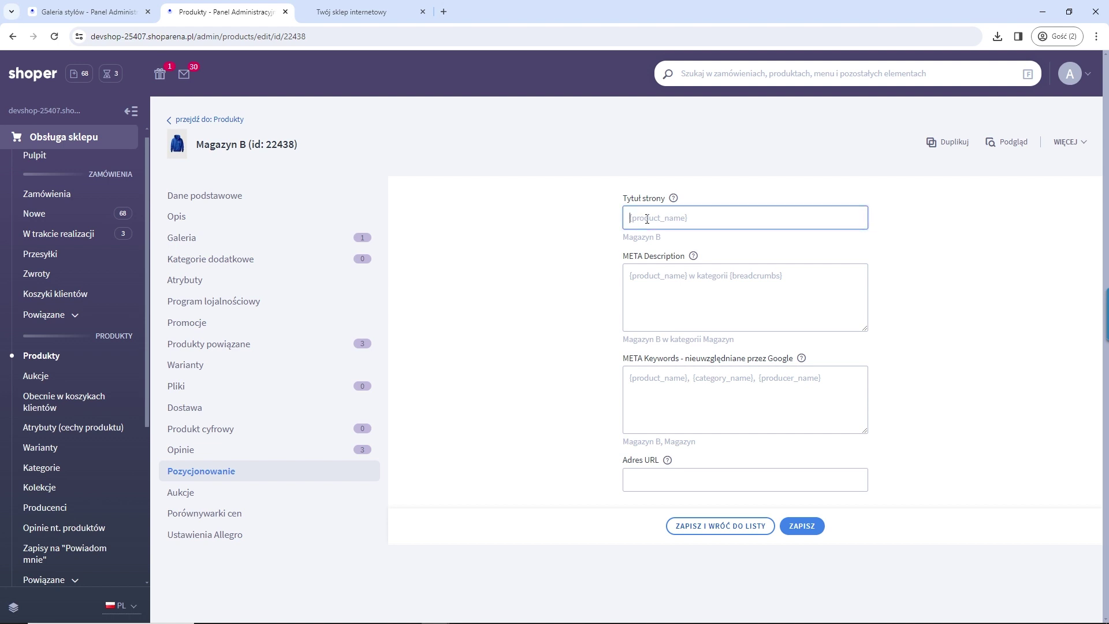
click(653, 275)
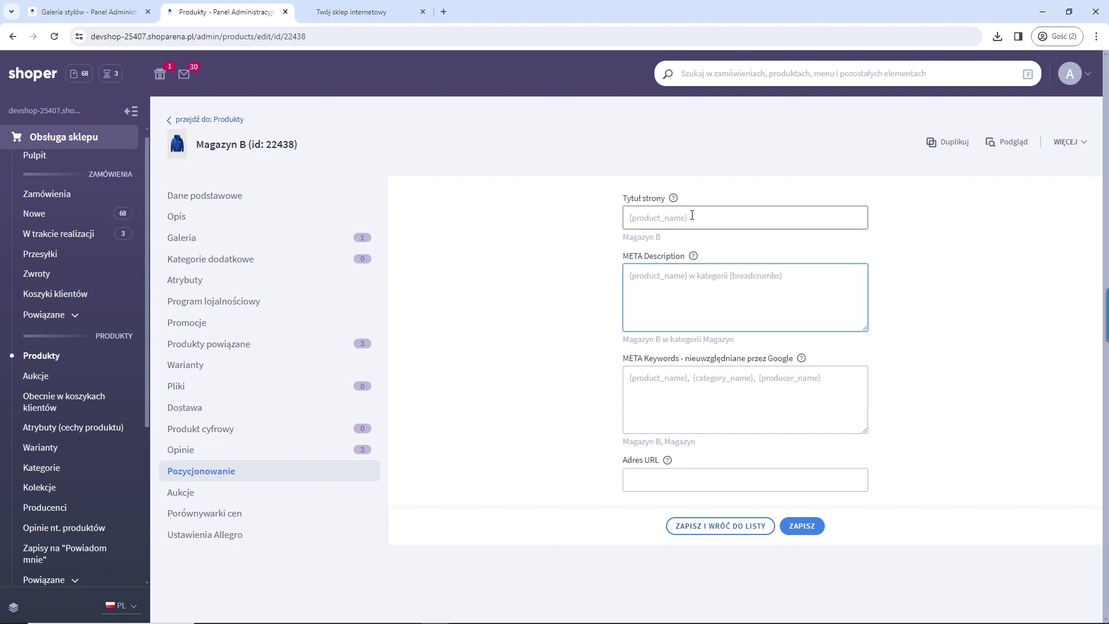
click(650, 224)
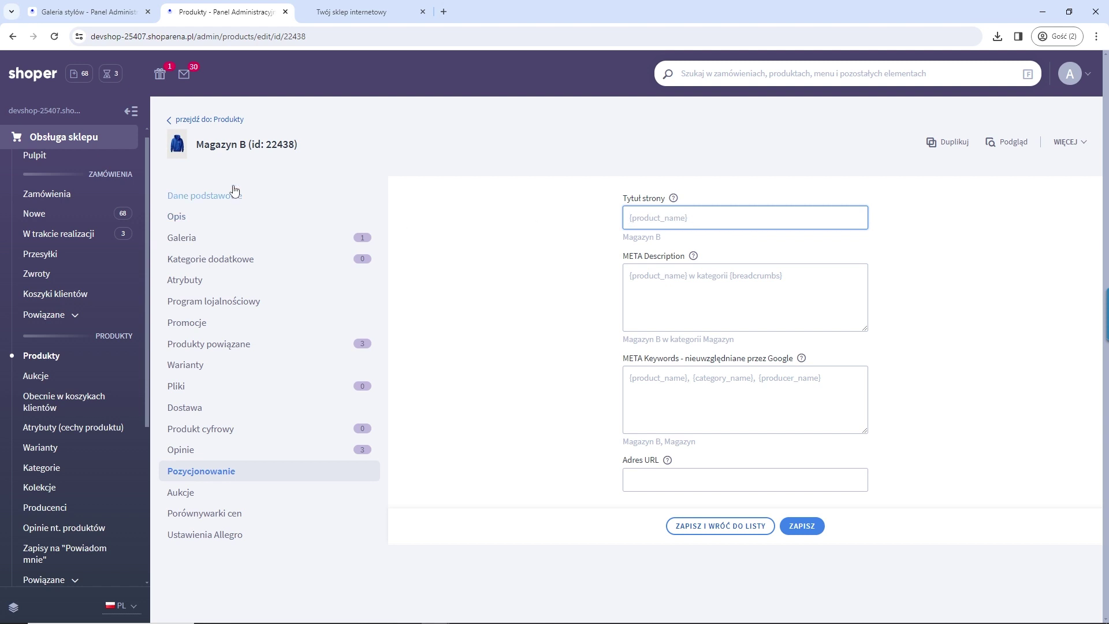
drag(196, 146, 250, 154)
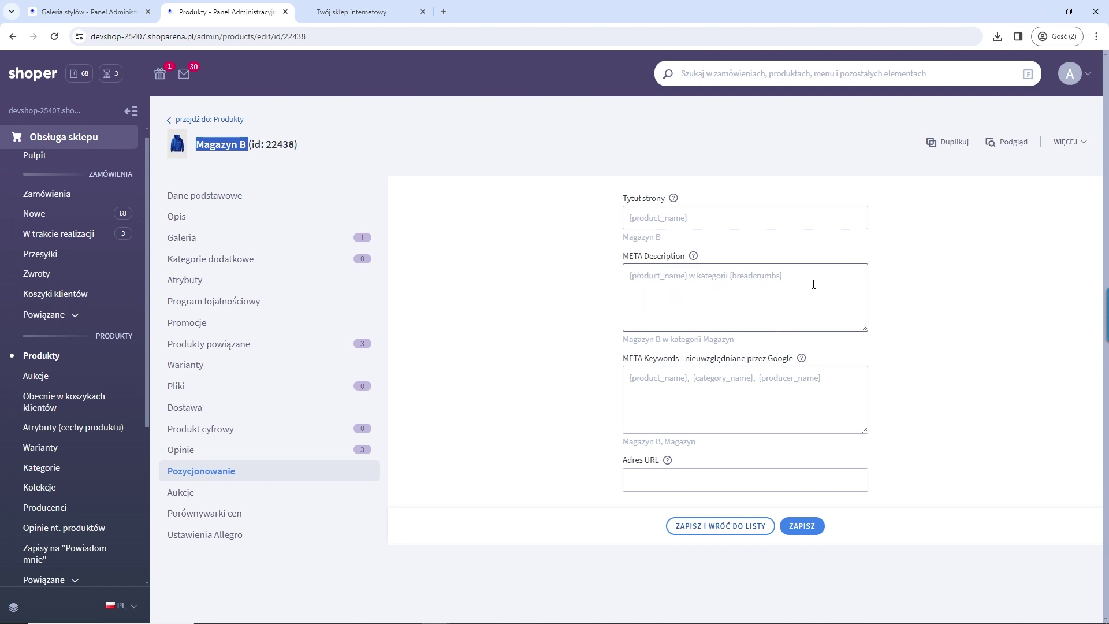
Step: Enter META Description 'cos tesst' and URL address 'magazyn', then save the product
click(625, 288)
text(cos tesst)
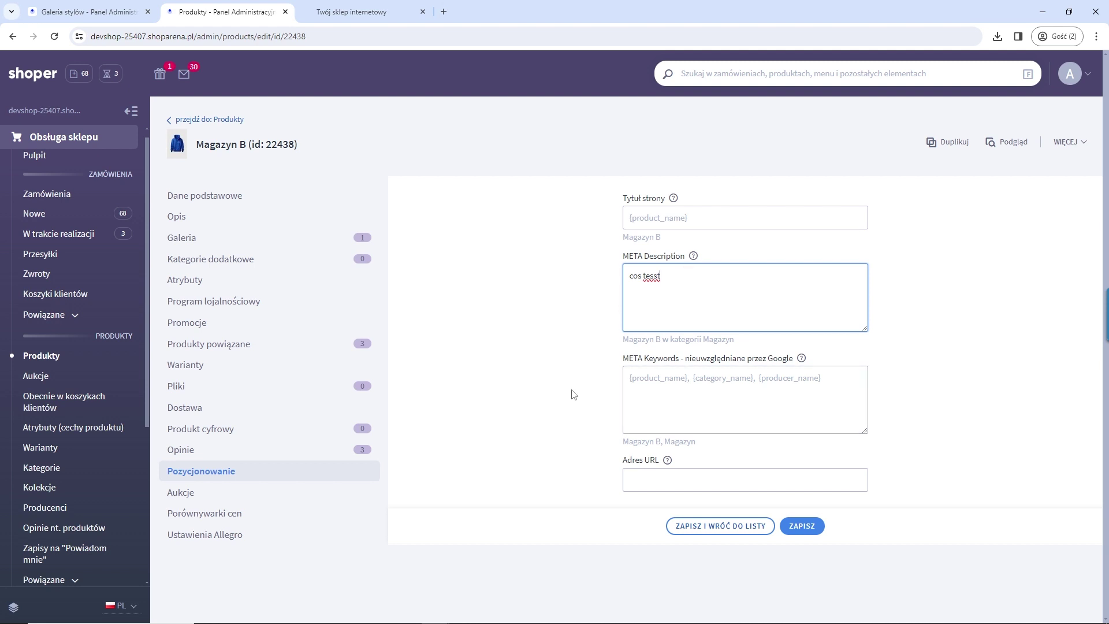
click(651, 488)
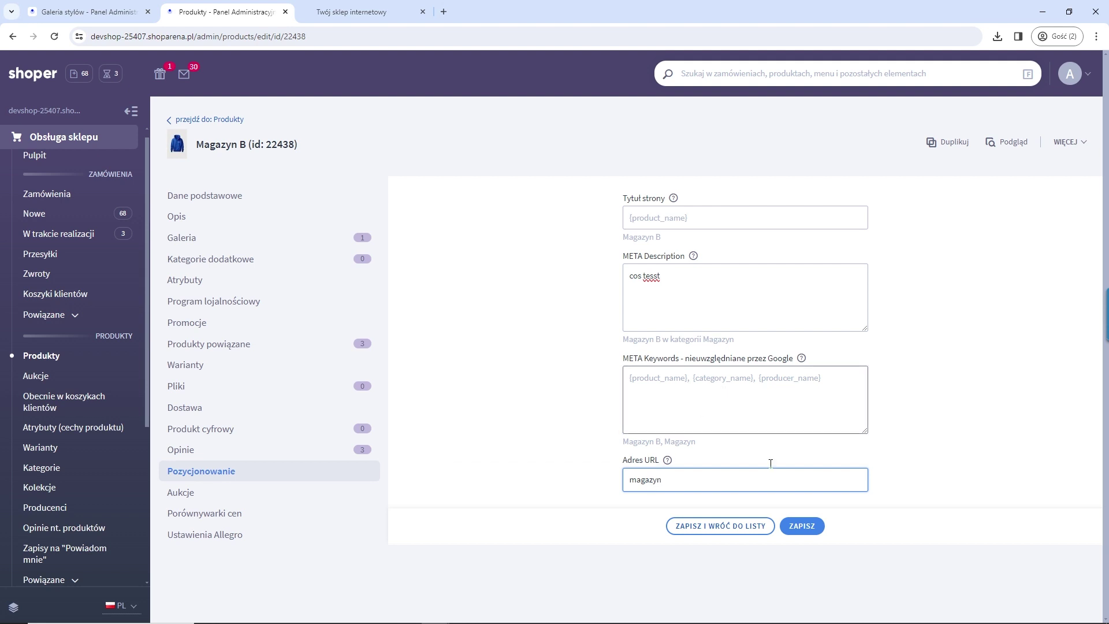
click(802, 526)
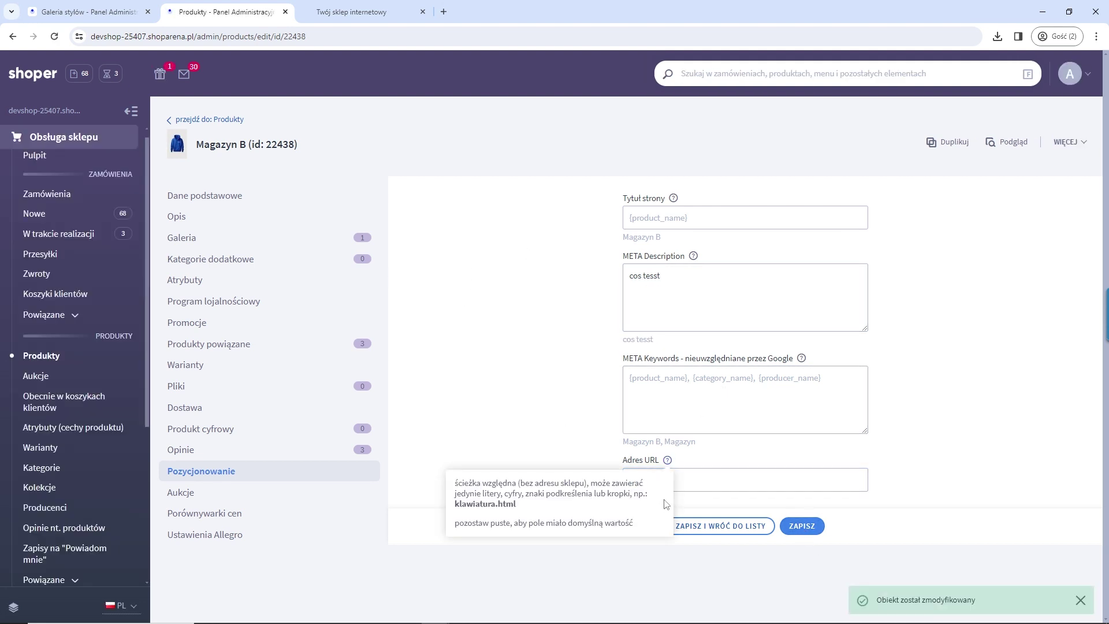
drag(688, 479, 603, 480)
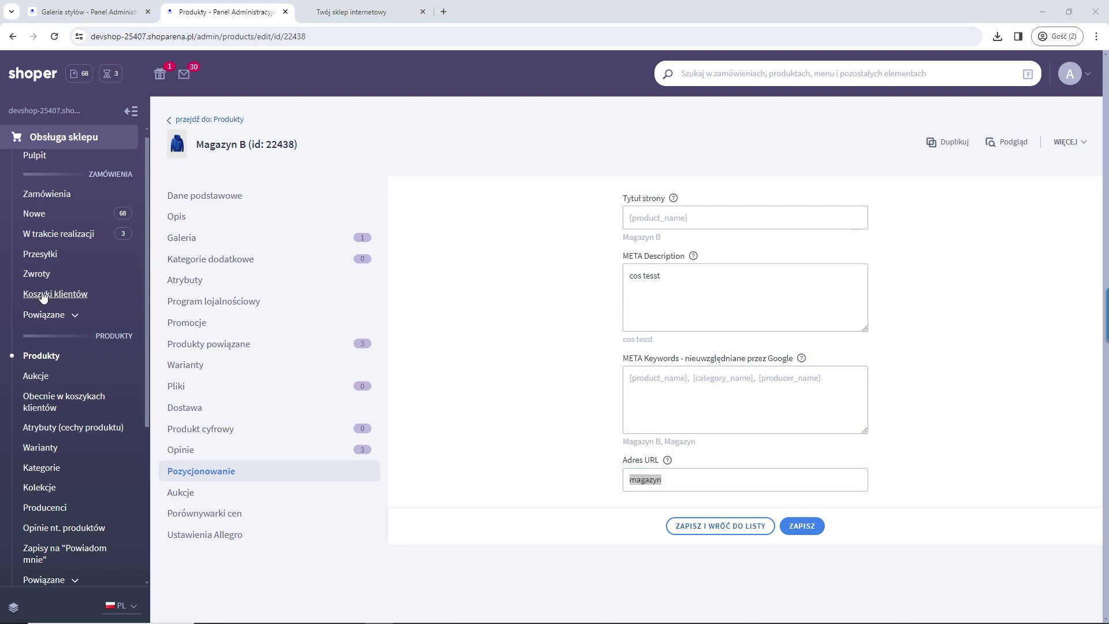
scroll(46, 359, down, 4)
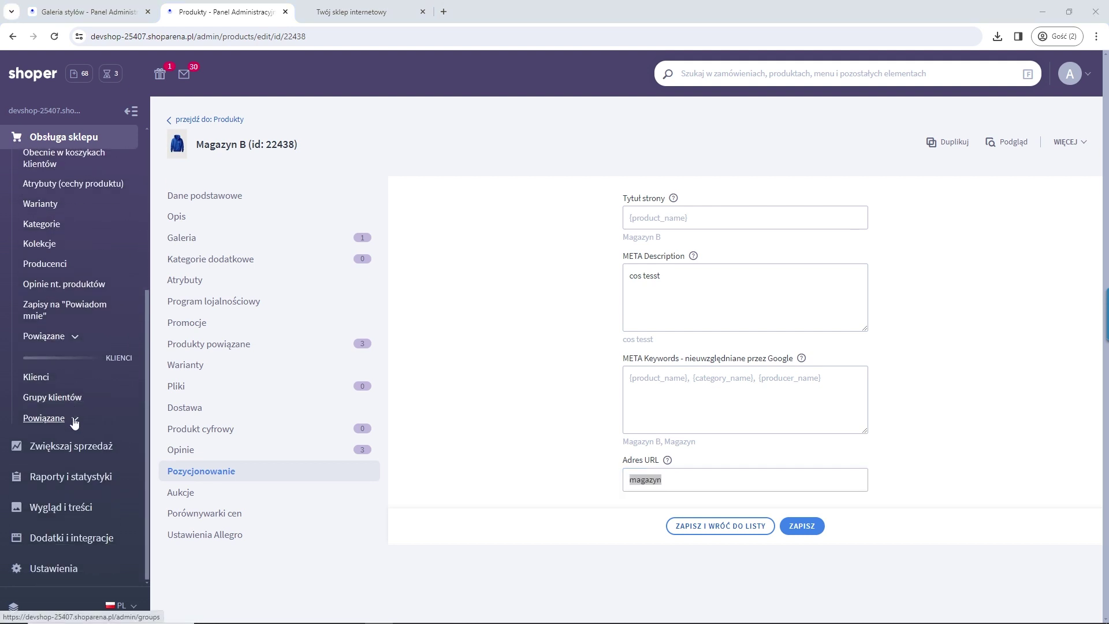
Step: Open the cookie settings page, then launch the demoShoper storefront in a new tab
click(65, 506)
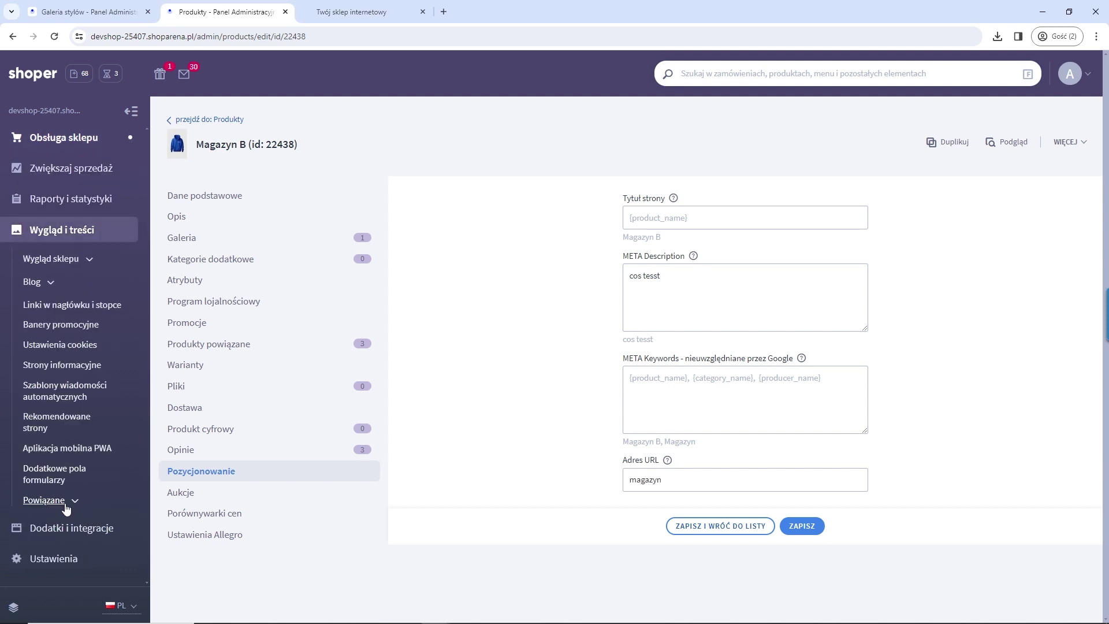
click(71, 345)
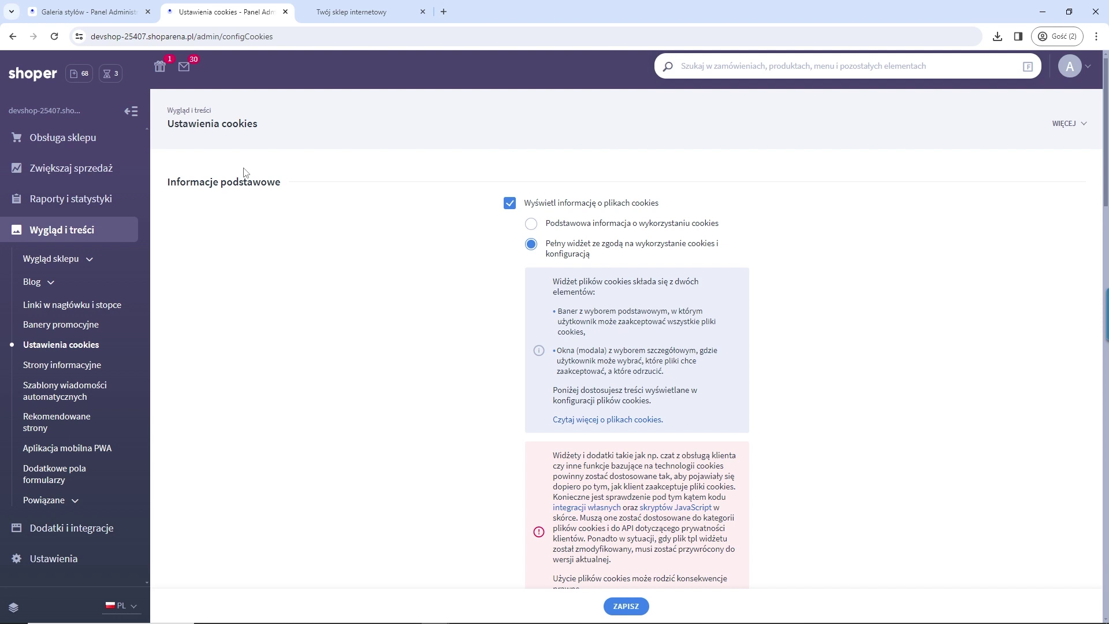
click(42, 111)
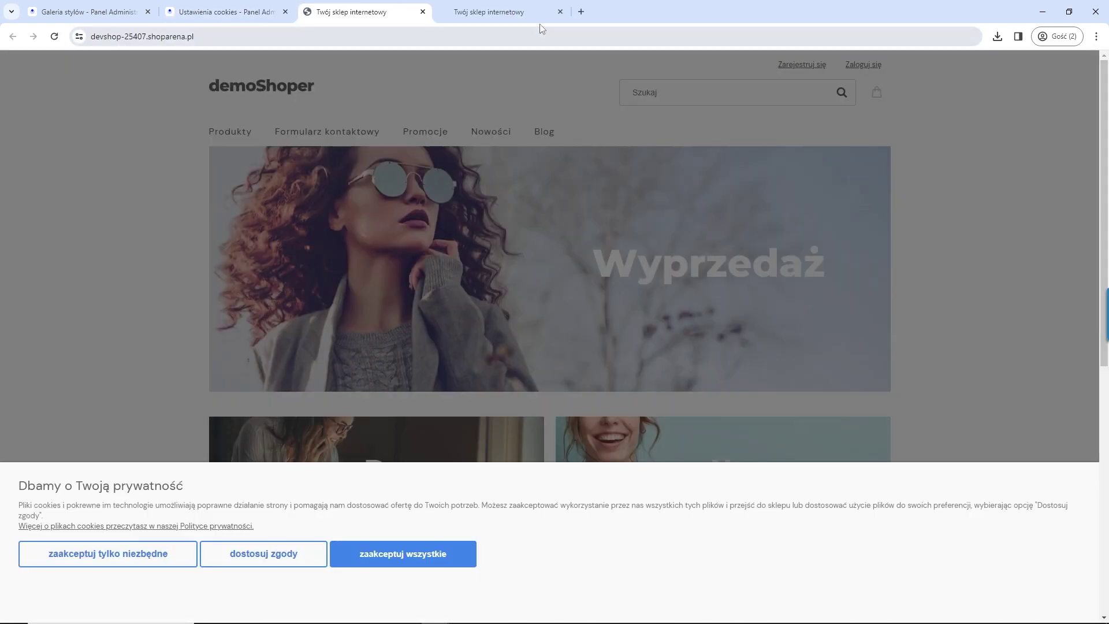
Step: Allow all cookie categories in demoShoper's detailed consent dialog and save
click(559, 11)
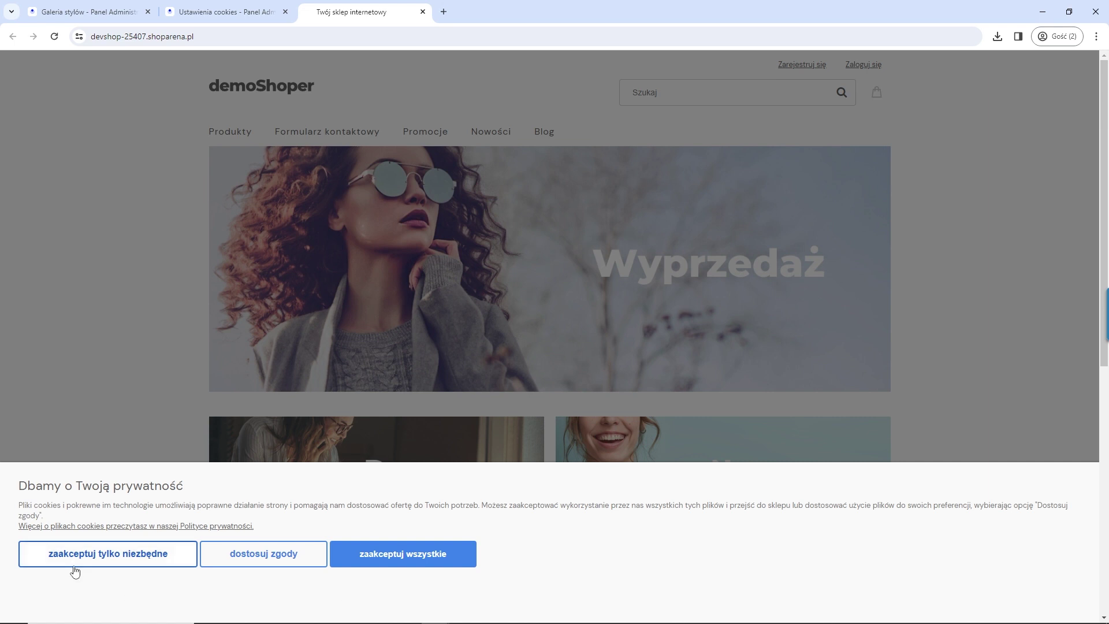
click(292, 563)
click(167, 279)
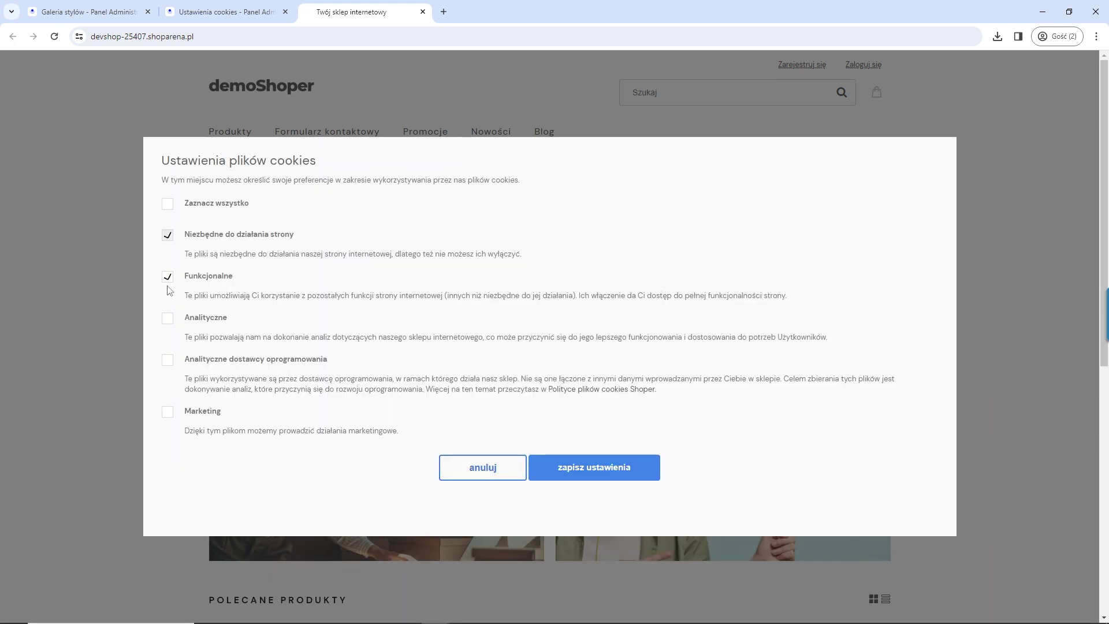
click(168, 318)
click(166, 206)
click(587, 475)
Step: Reopen cookie settings from the footer and save only functional and analytical cookies
scroll(581, 475, down, 6)
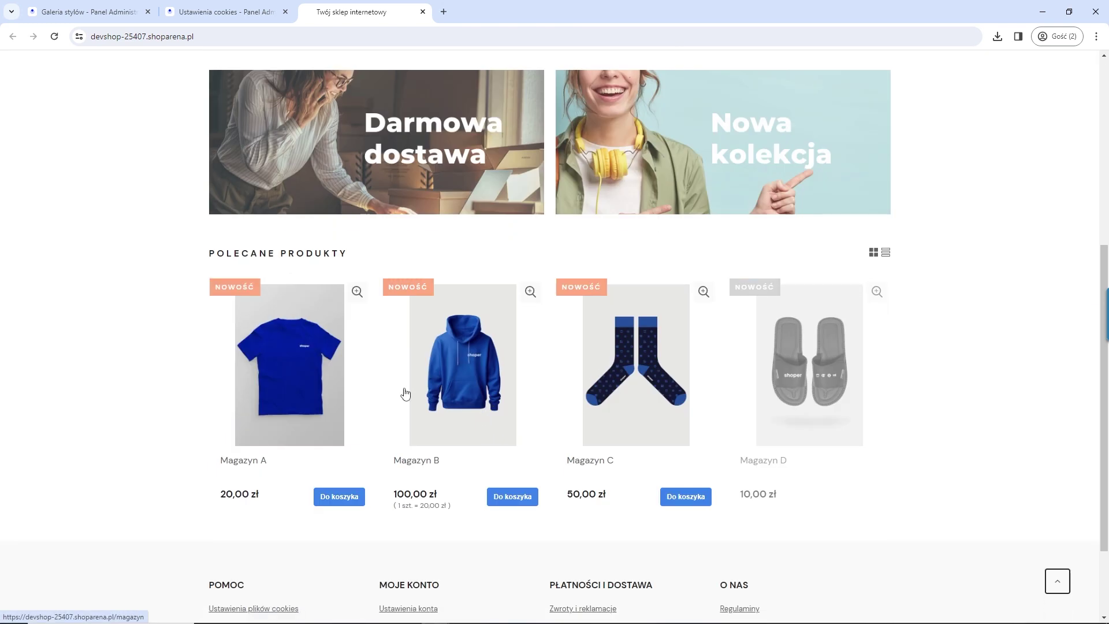
scroll(263, 328, down, 2)
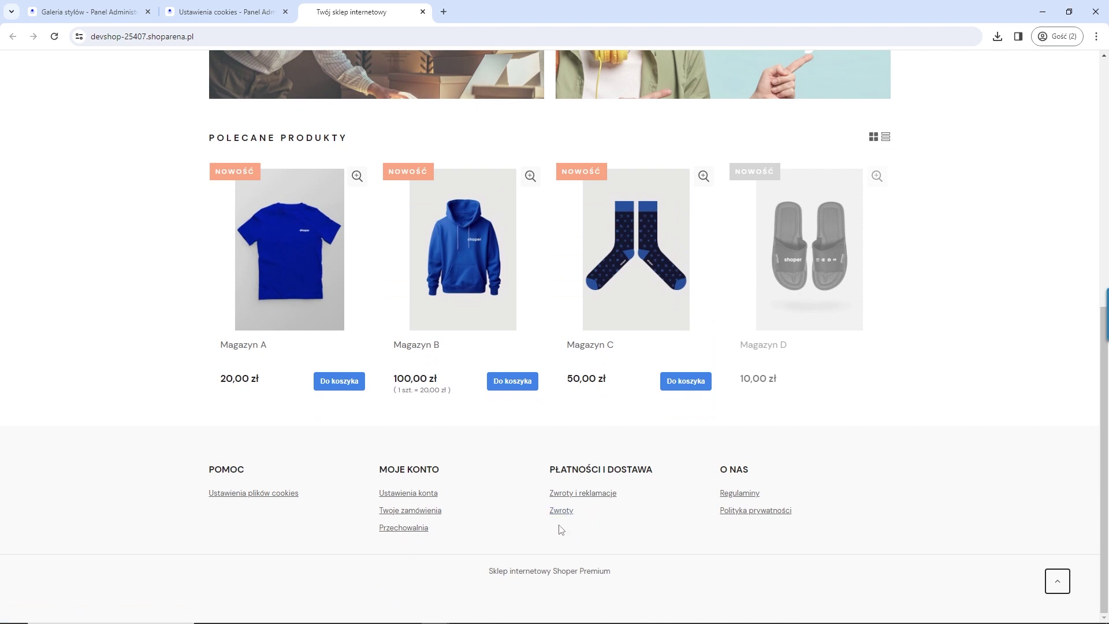
click(254, 494)
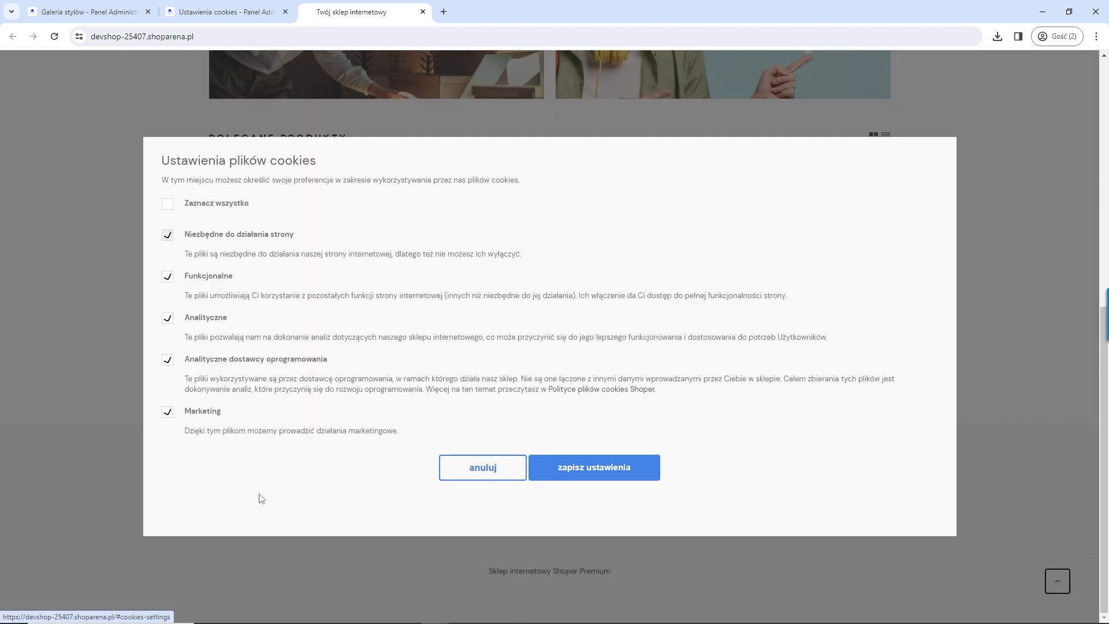
double_click(168, 204)
click(171, 283)
click(169, 321)
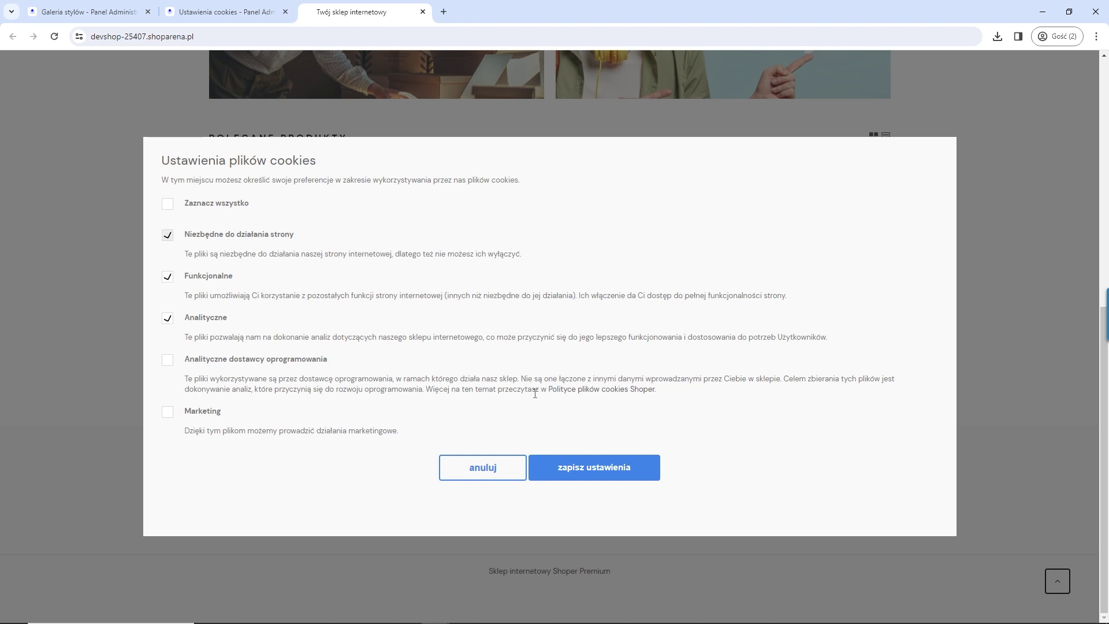
click(611, 472)
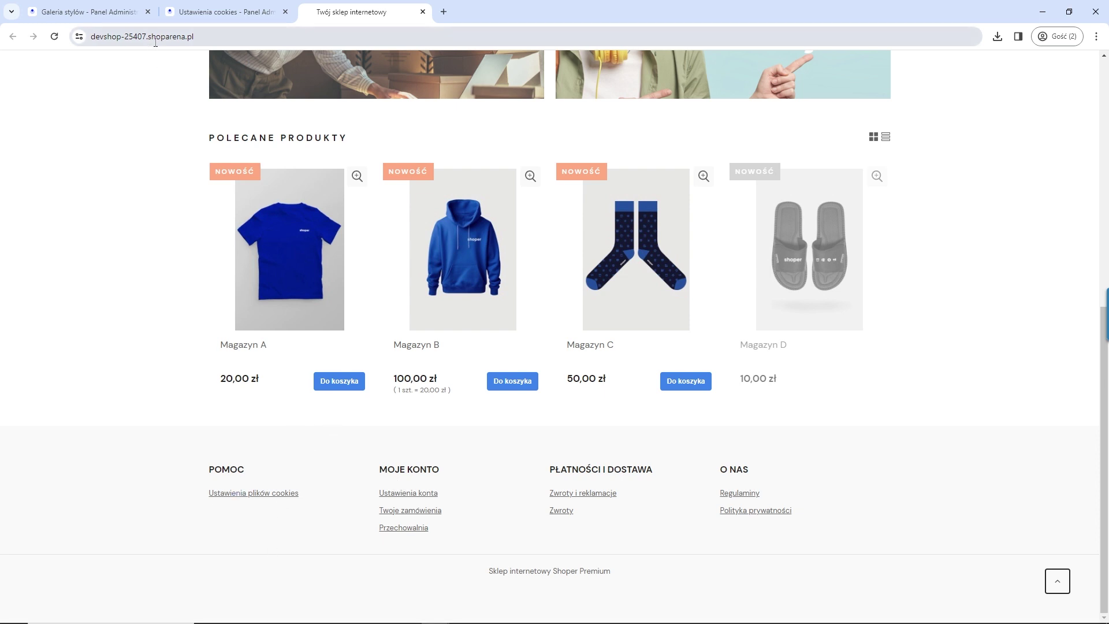
Step: In the admin tab, go to Ustawienia > Zaawansowane > Przekierowania to see the /zwrot redirect
click(205, 8)
click(95, 12)
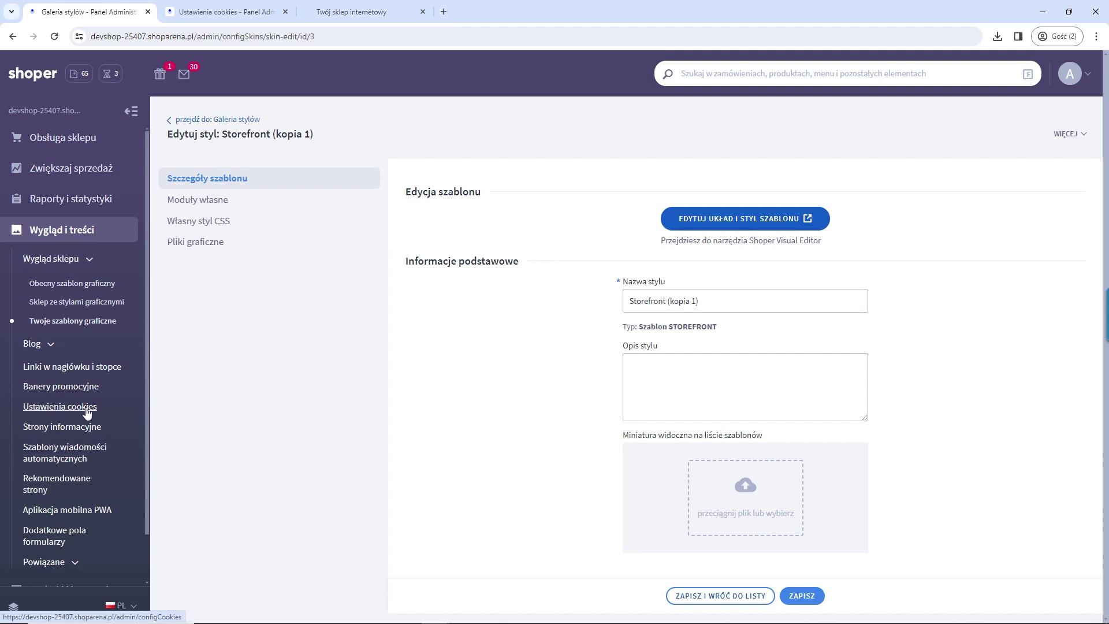
scroll(86, 412, down, 2)
click(70, 566)
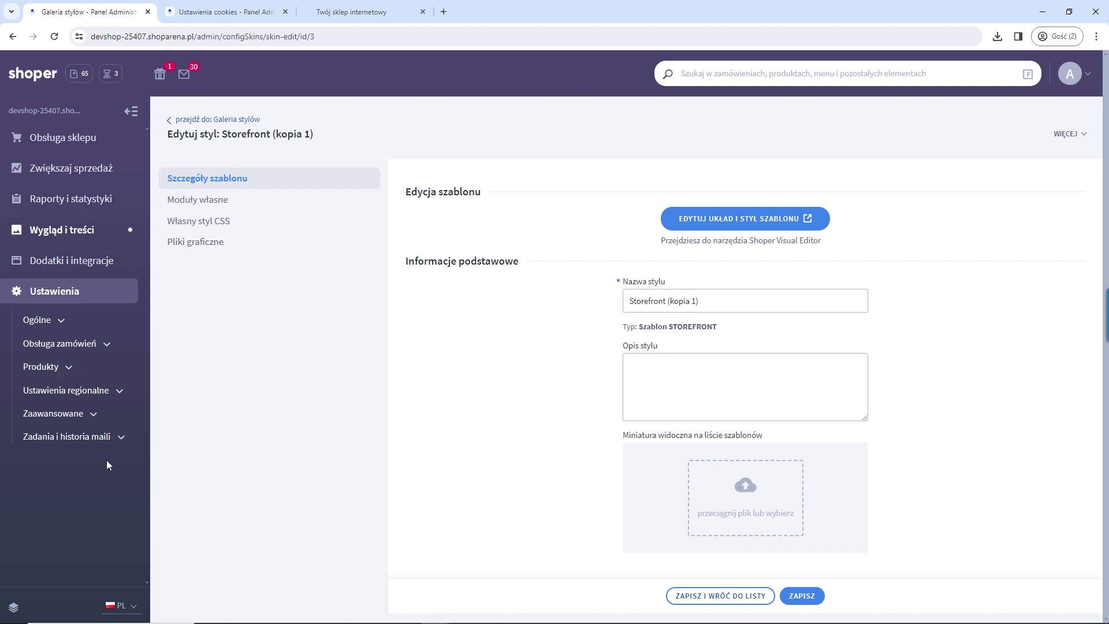
click(82, 413)
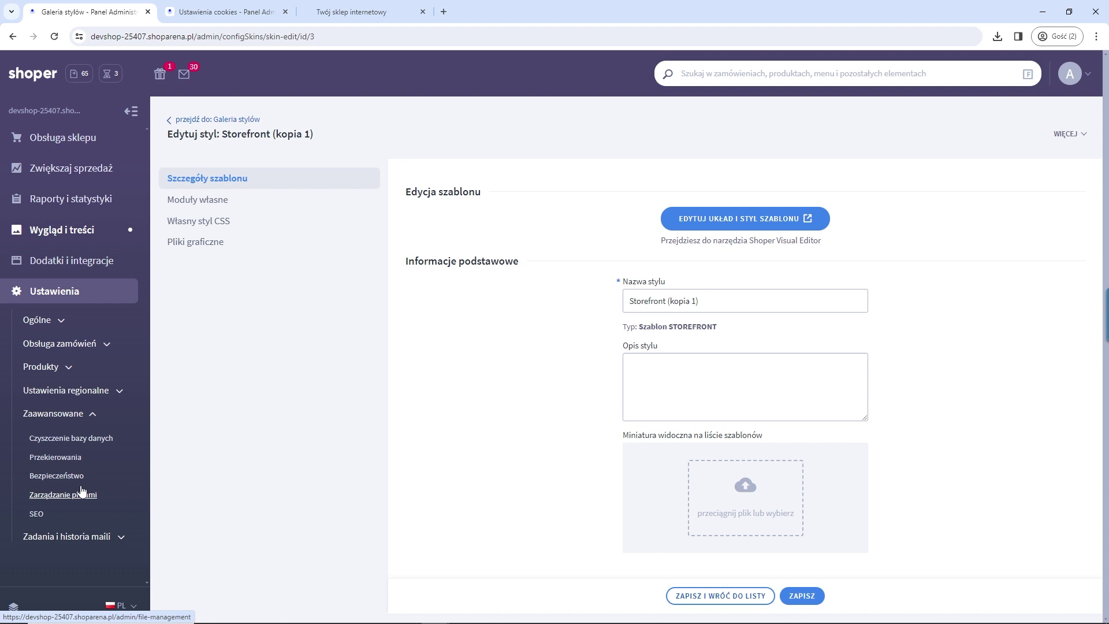
click(69, 459)
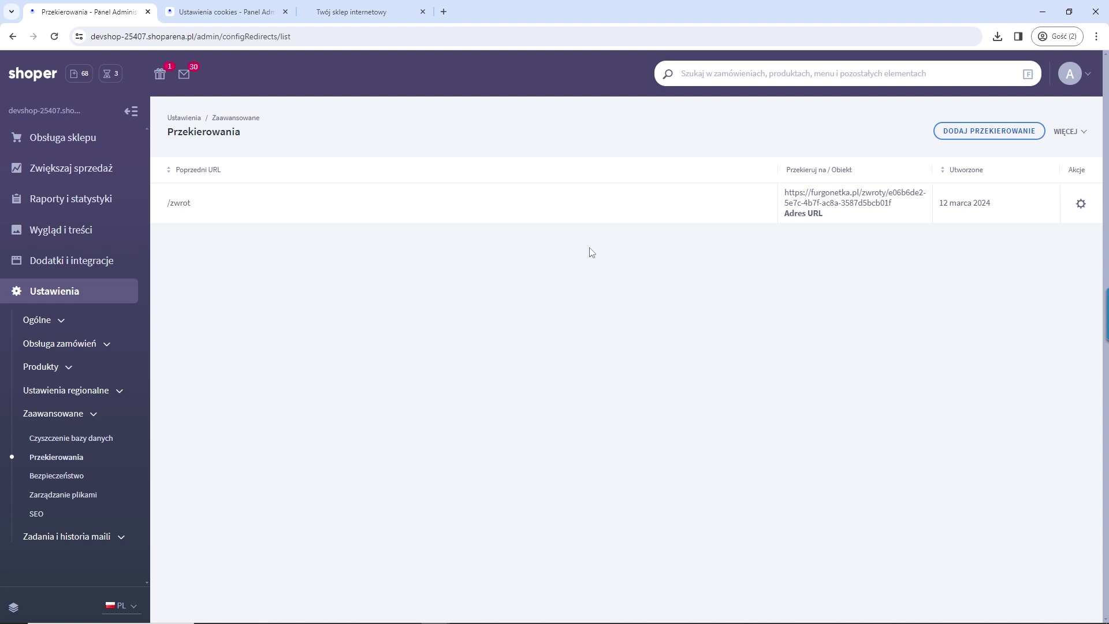
Step: Open and cancel the Dodaj przekierowanie form, then return to the 'Twój sklep internetowy' tab
click(989, 131)
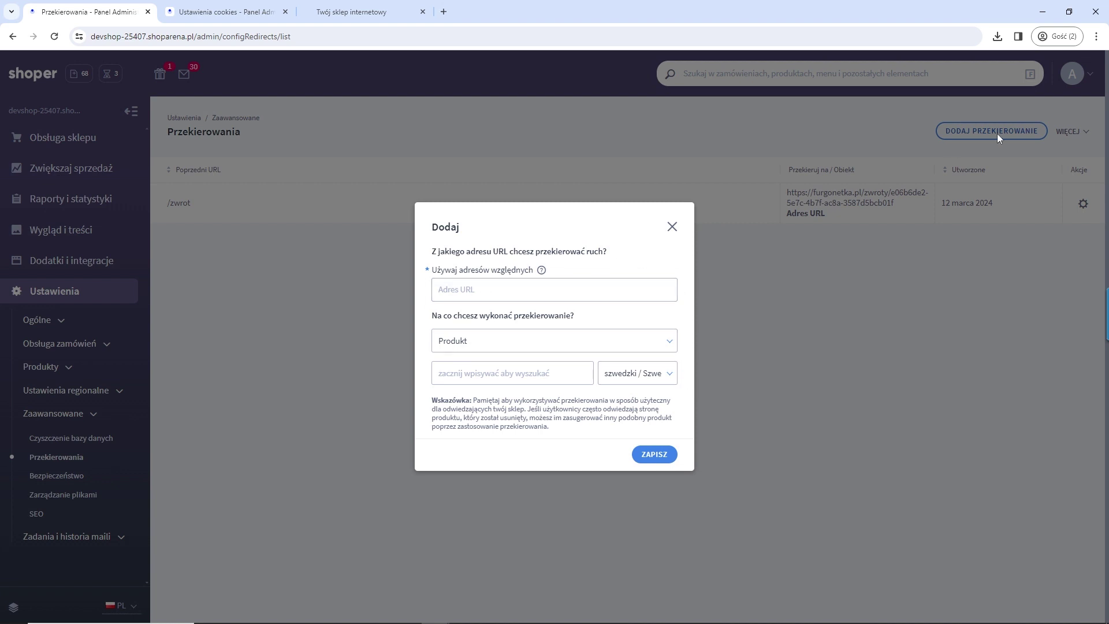
click(672, 226)
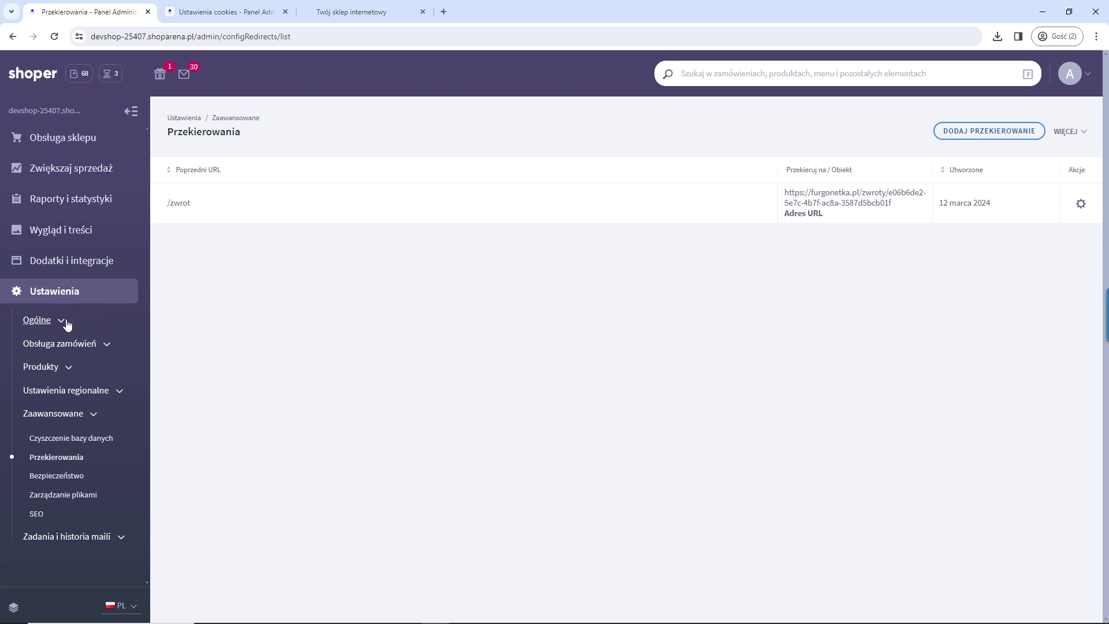
click(94, 415)
click(201, 16)
click(331, 16)
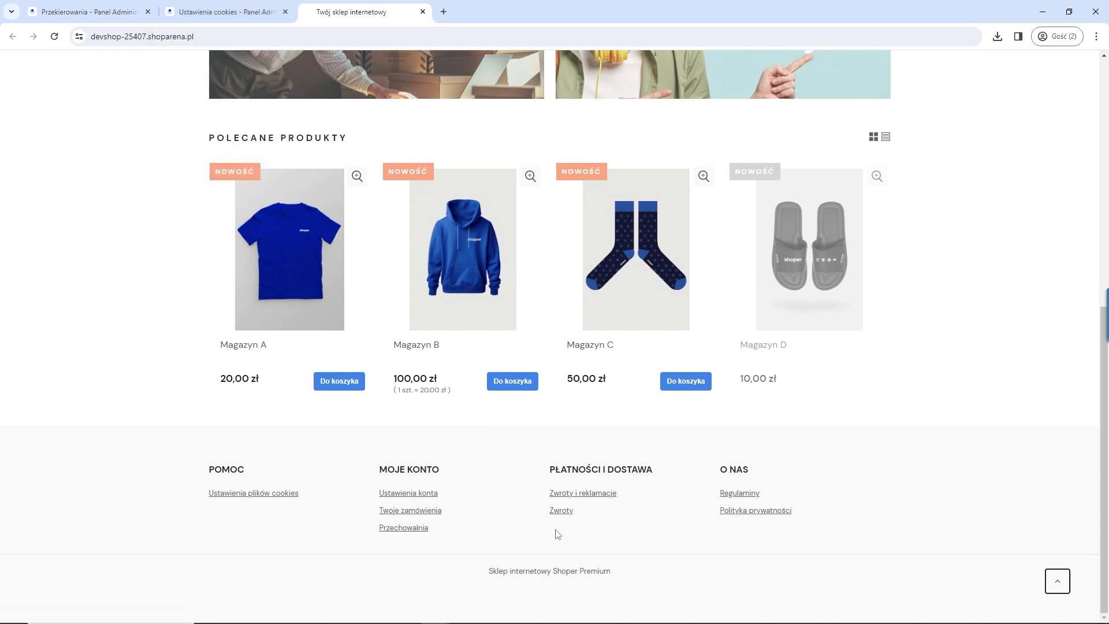
Step: Open the Shoper Zwroty app settings from Dodatki i integracje > Moje aplikacje
click(226, 12)
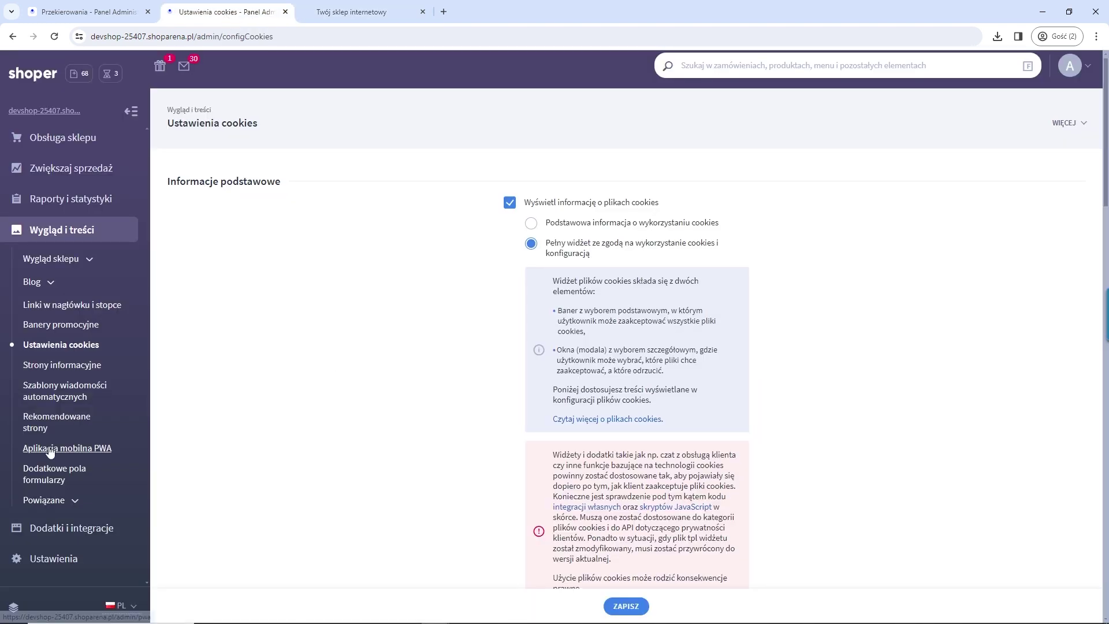
scroll(50, 456, down, 2)
click(54, 527)
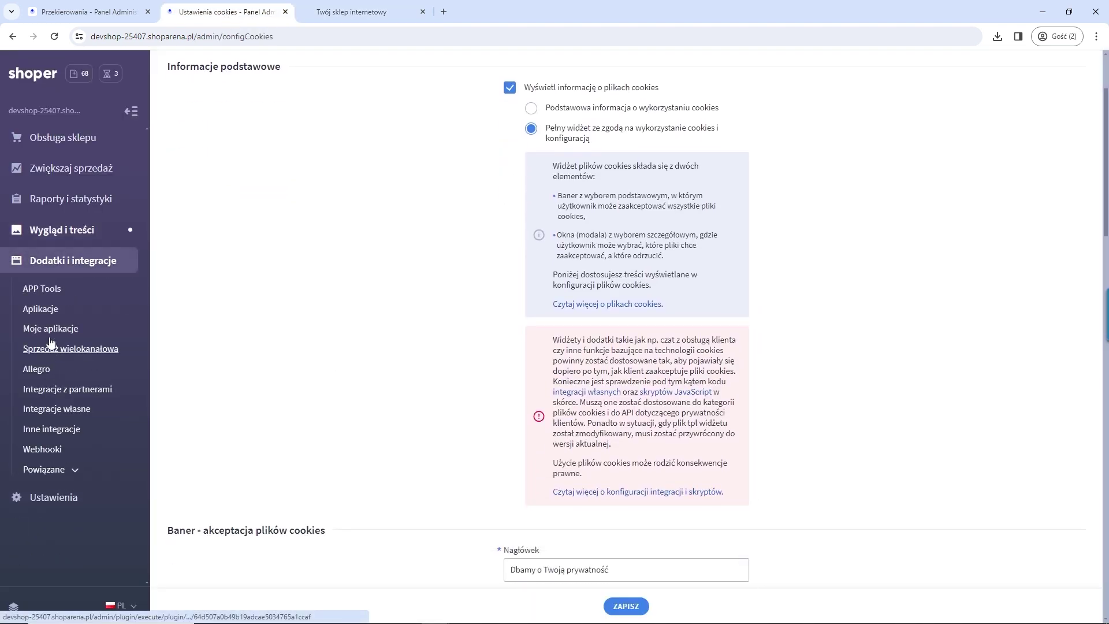
click(51, 330)
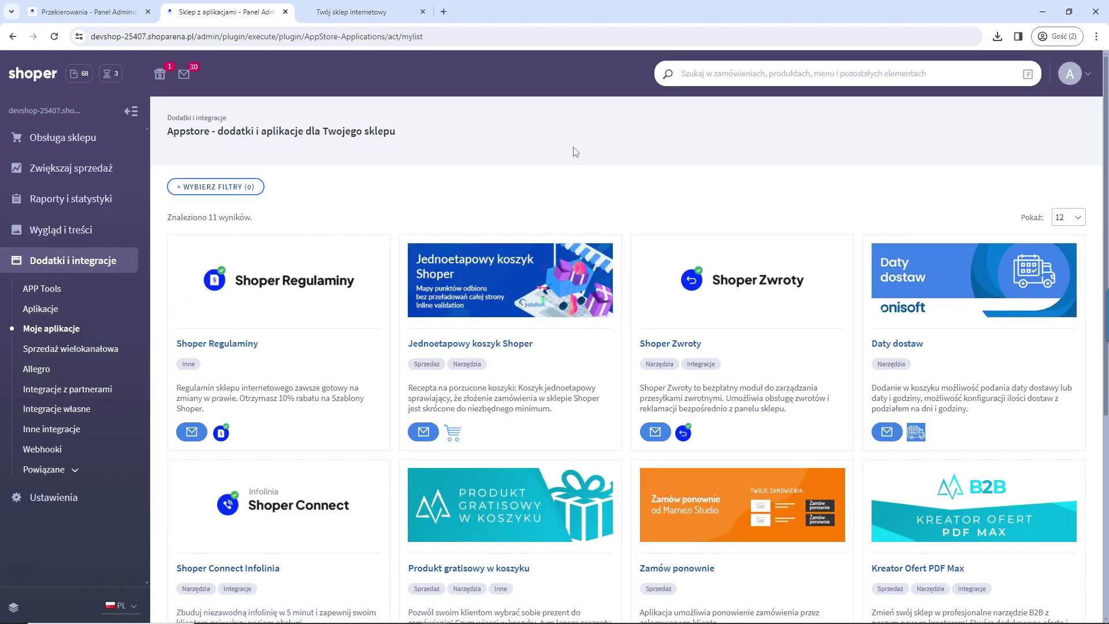
click(740, 277)
click(794, 186)
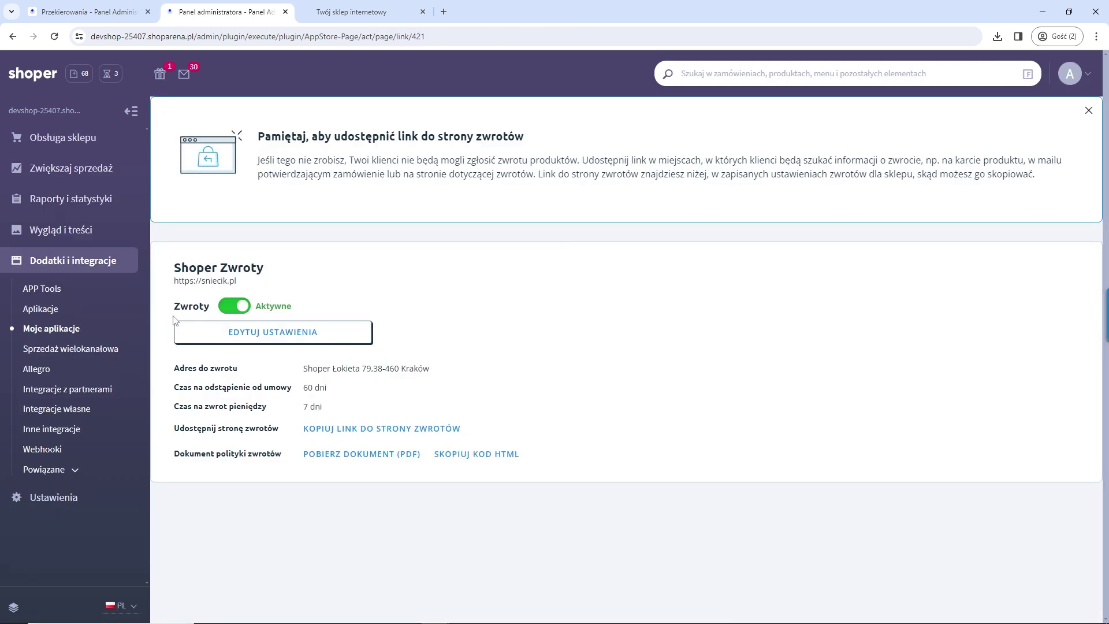
Step: Save returns settings (60 days to withdraw, 7 days to refund), then go back to the storefront
click(248, 336)
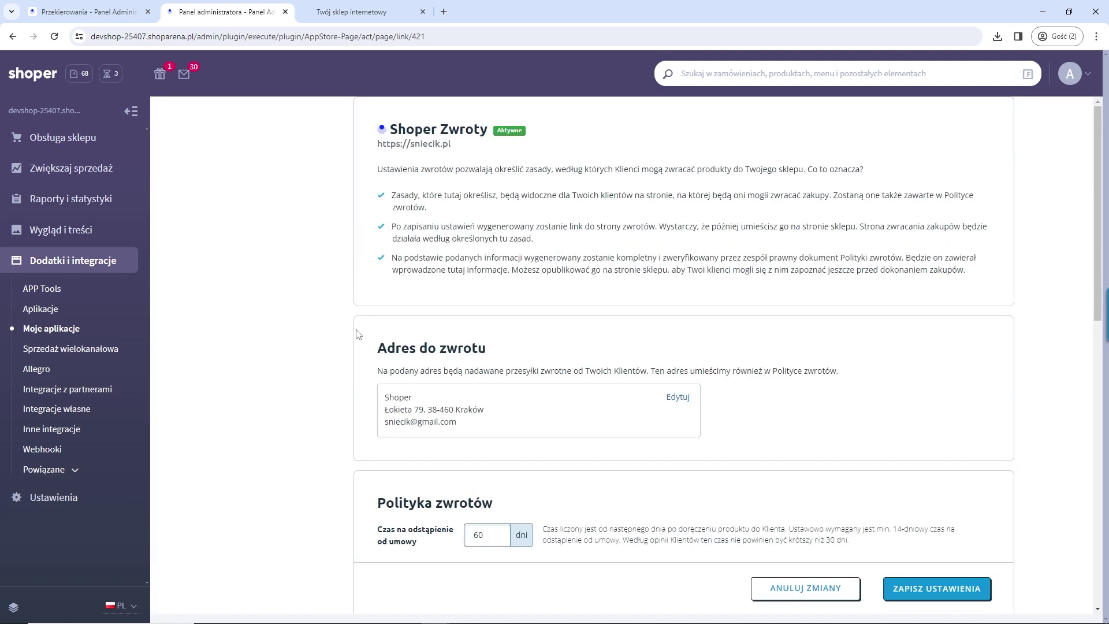
scroll(652, 333, down, 2)
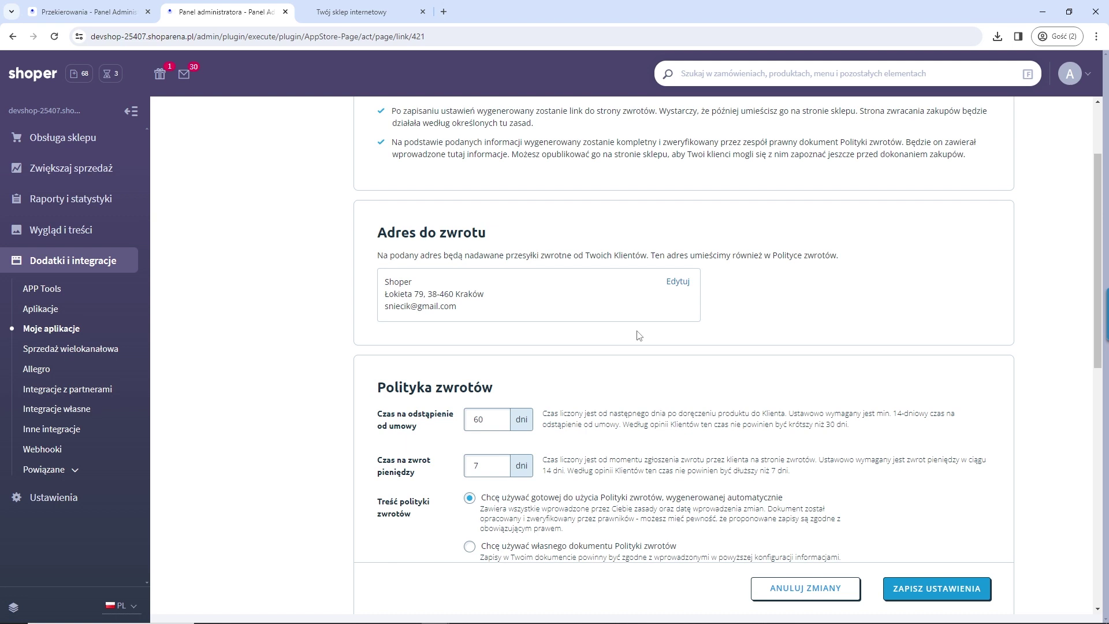
scroll(475, 352, down, 2)
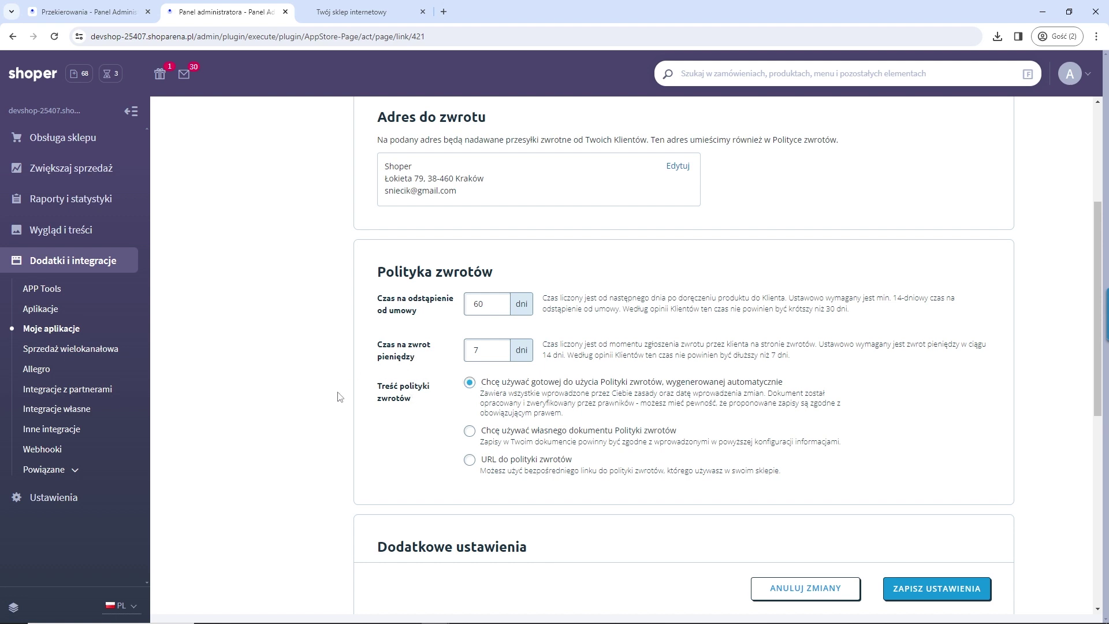
scroll(312, 407, down, 3)
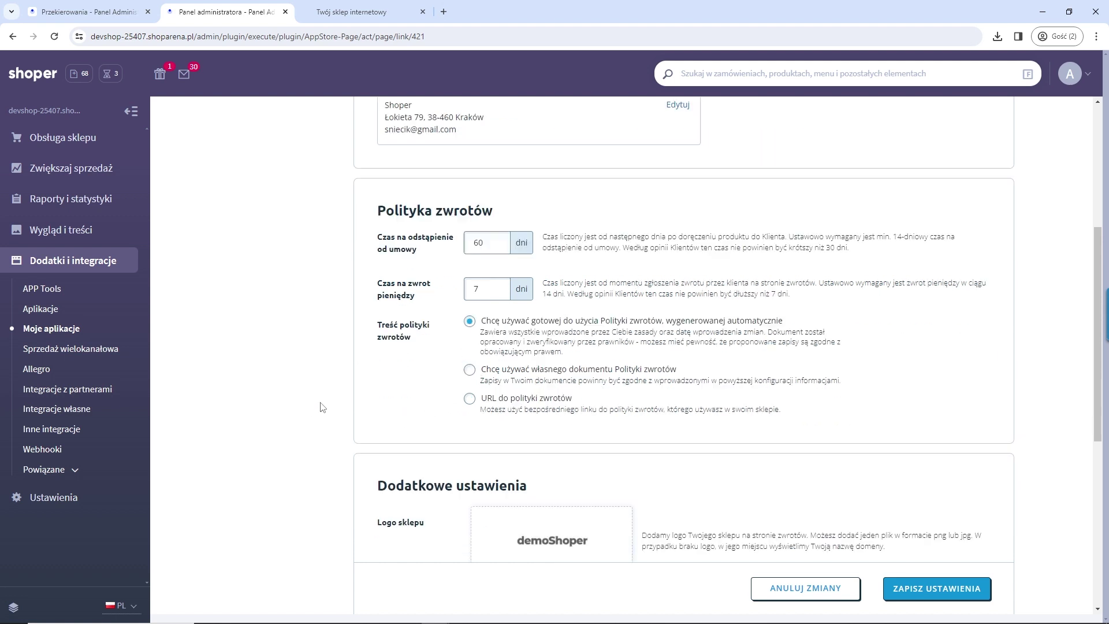
scroll(520, 422, down, 3)
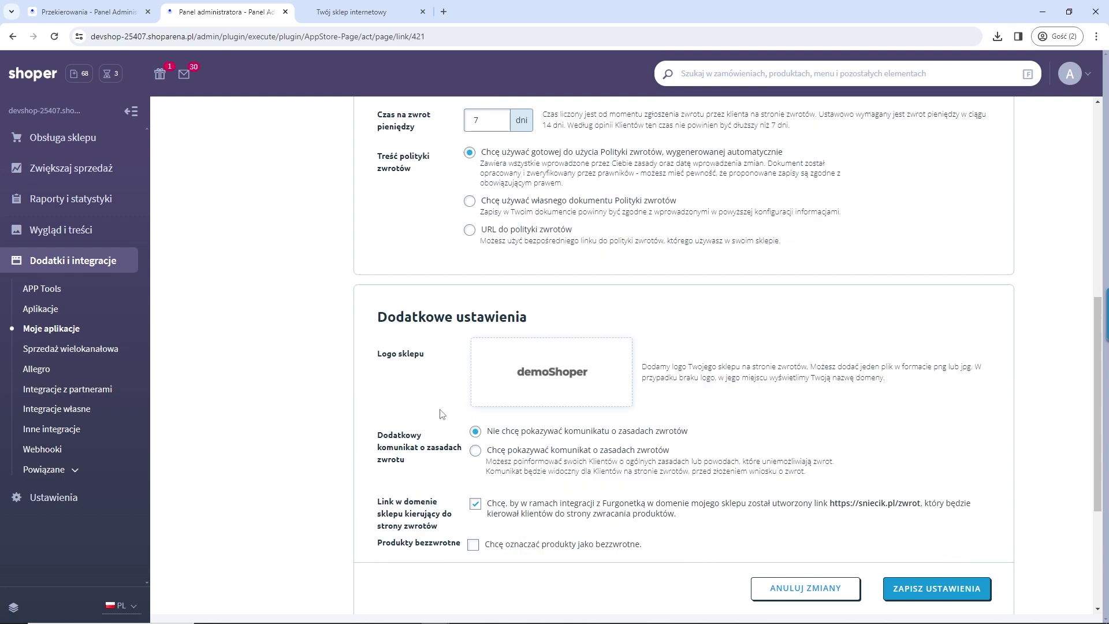
scroll(564, 434, down, 2)
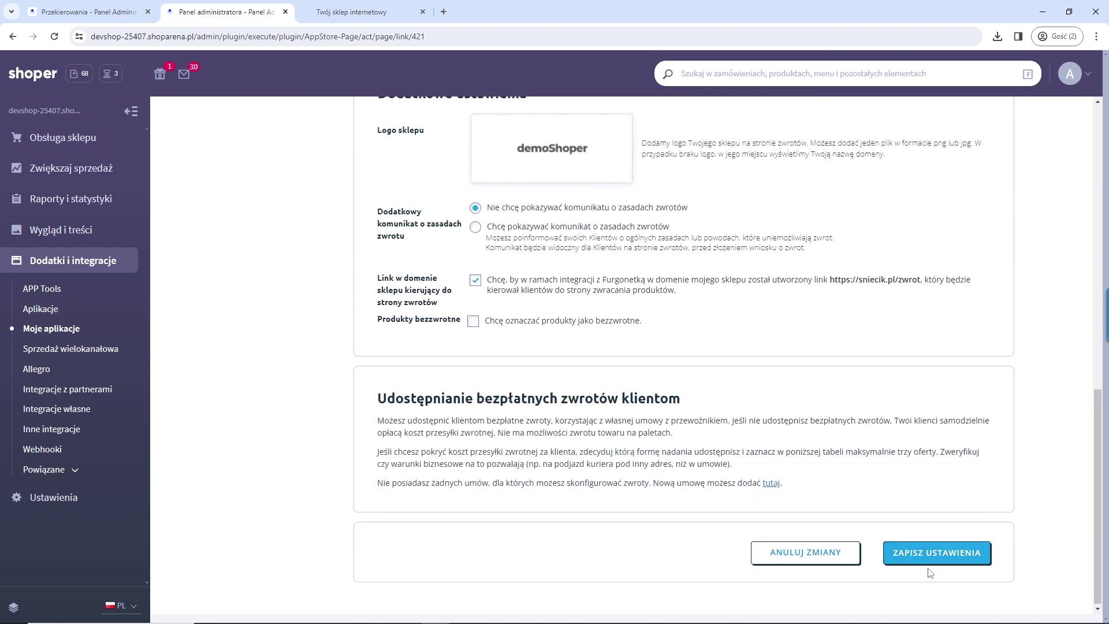
click(934, 558)
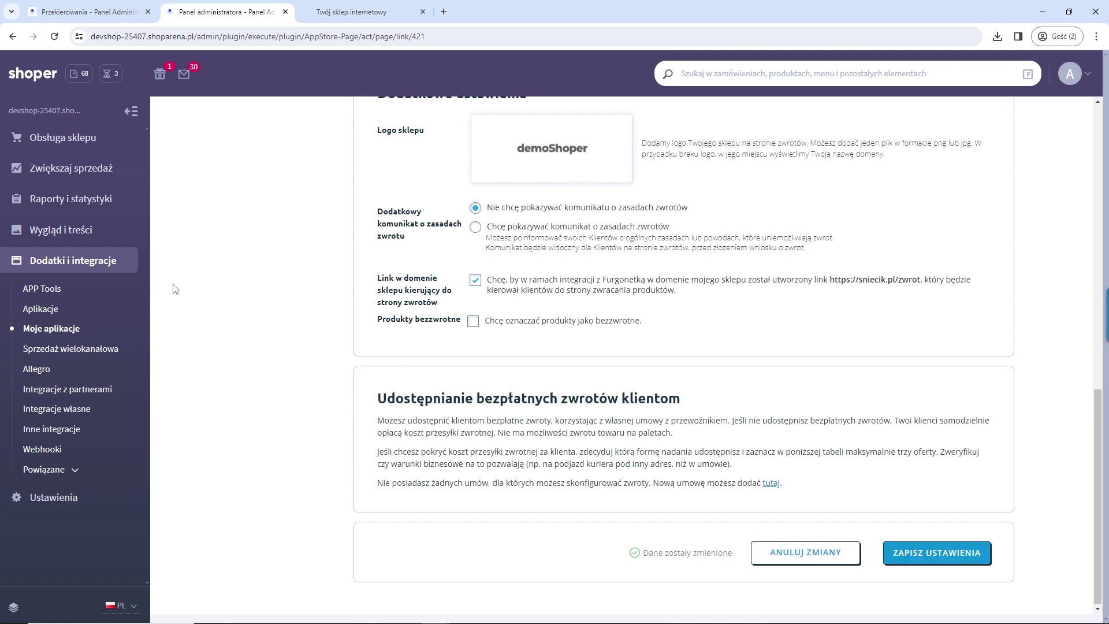
click(317, 13)
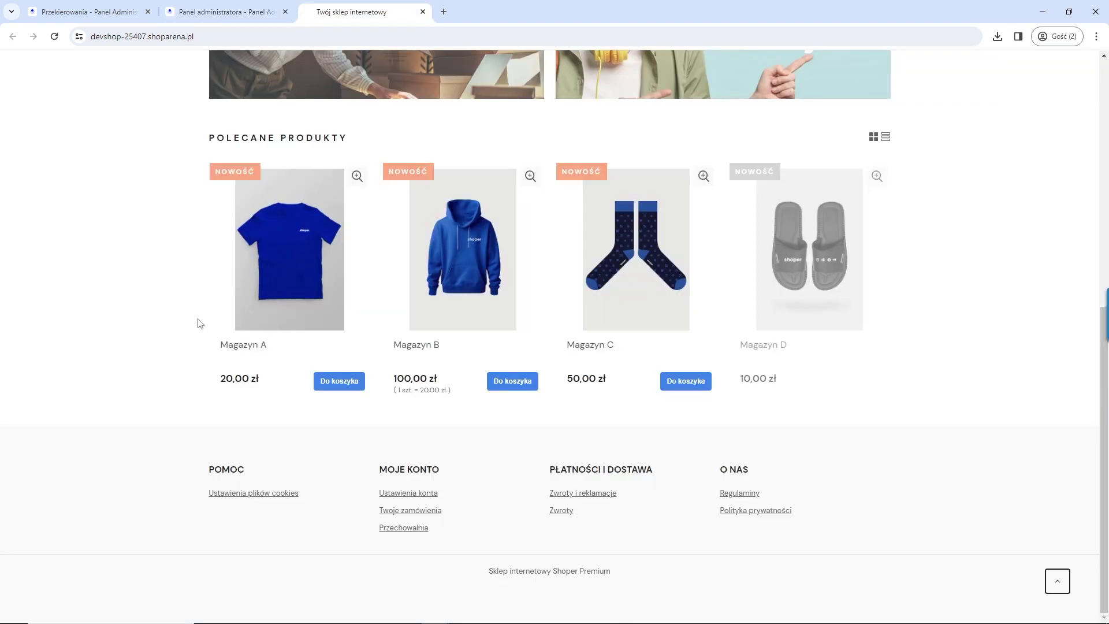
Step: Open the store's returns page, accept its privacy consent, and load orders with the customer's e-mail
click(563, 512)
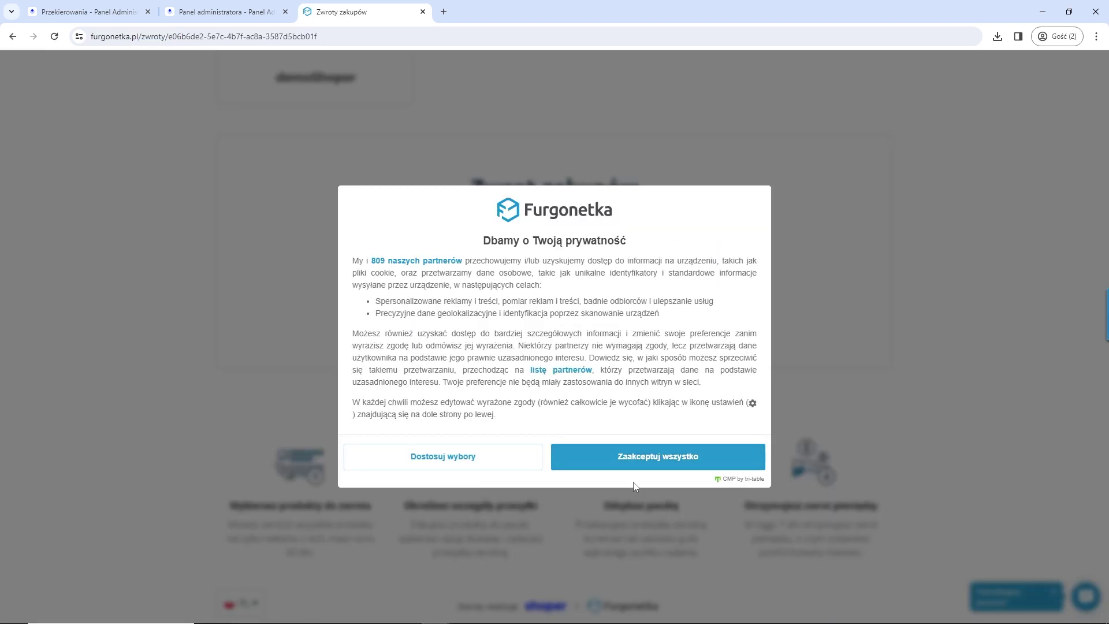
click(578, 462)
click(521, 289)
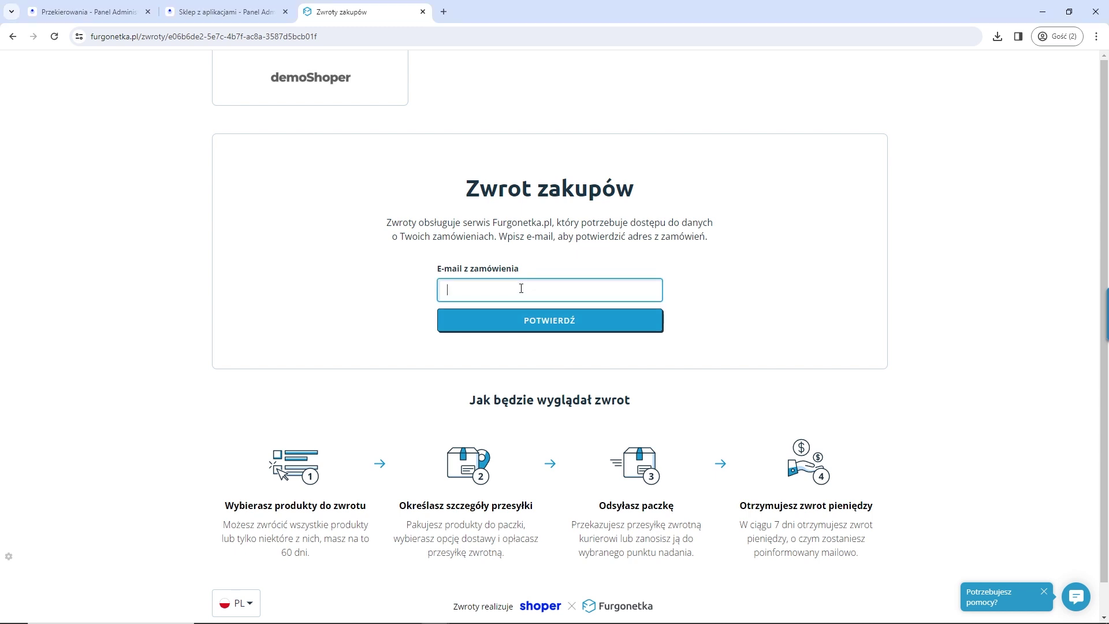
key(ctrl+v)
click(514, 330)
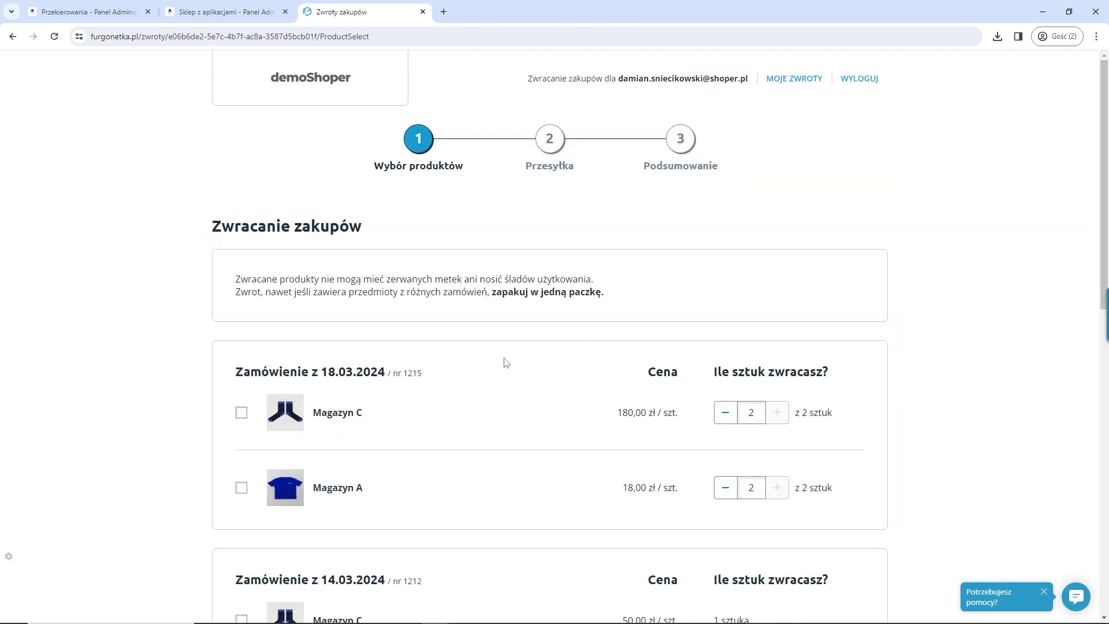
scroll(505, 361, down, 3)
scroll(505, 361, down, 5)
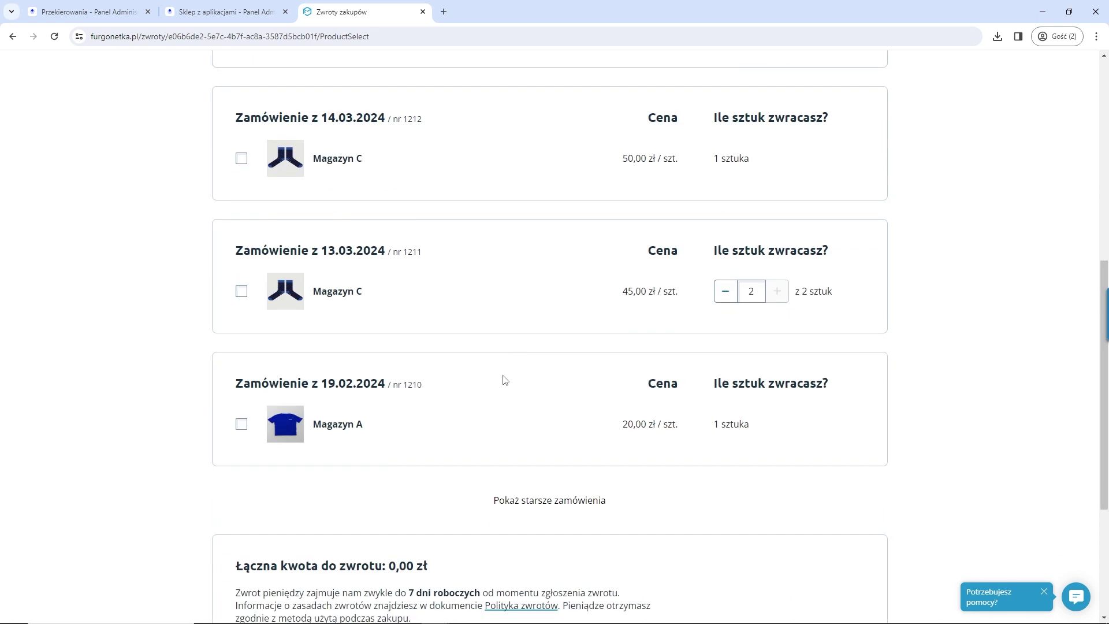
scroll(521, 382, up, 6)
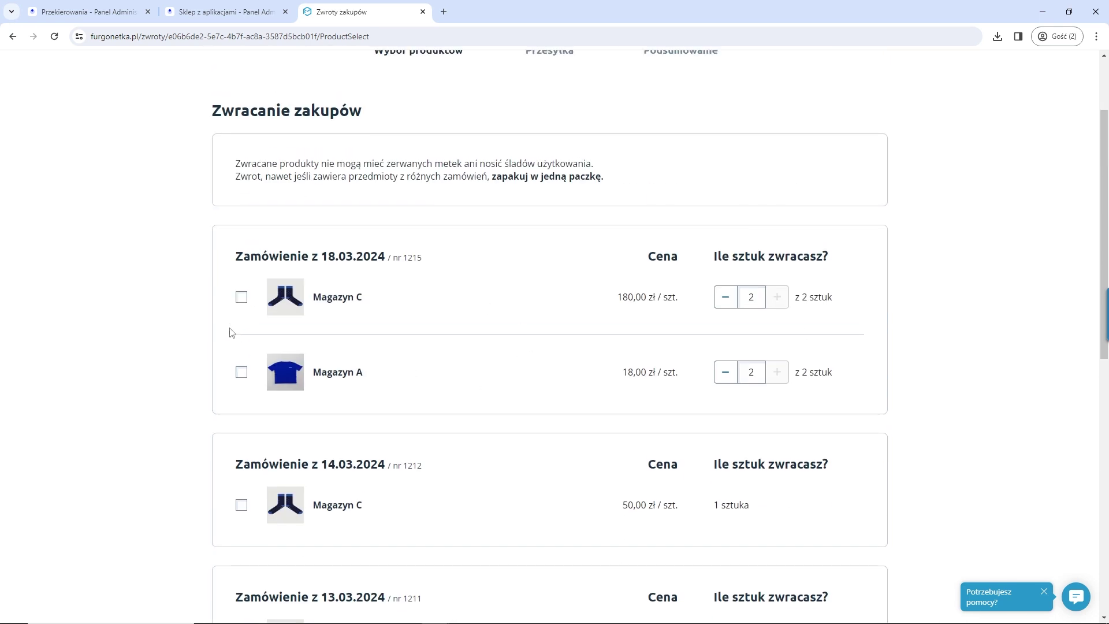
Step: Return one Magazyn C from order 1215 as 'Odstąpienie bez podania przyczyny', accept the declaration, continue
click(241, 297)
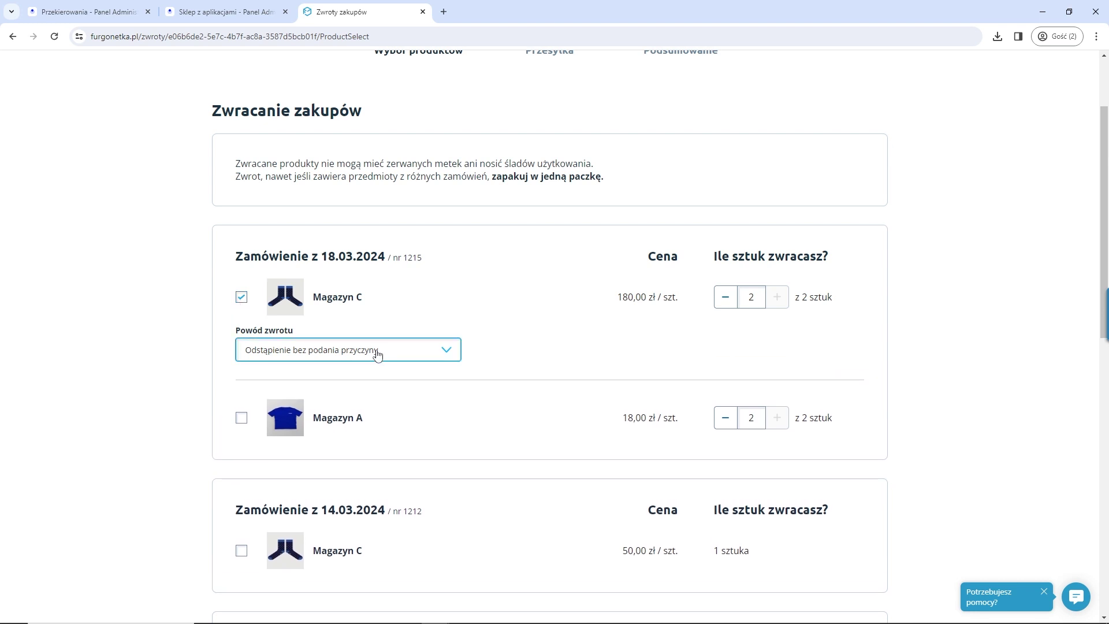
click(413, 354)
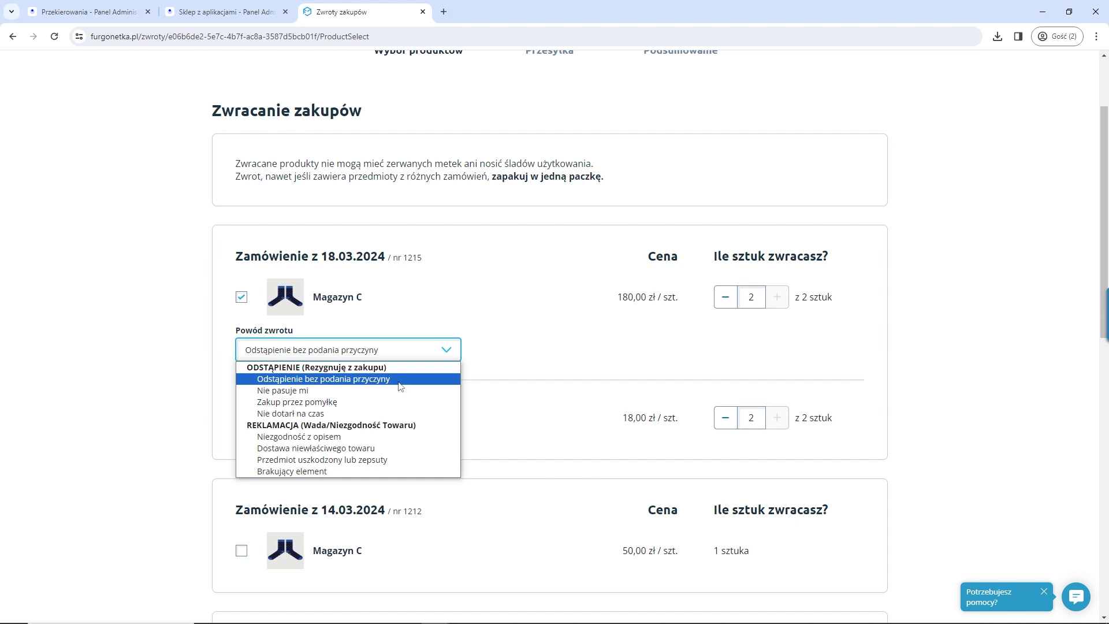
click(343, 383)
scroll(572, 361, up, 5)
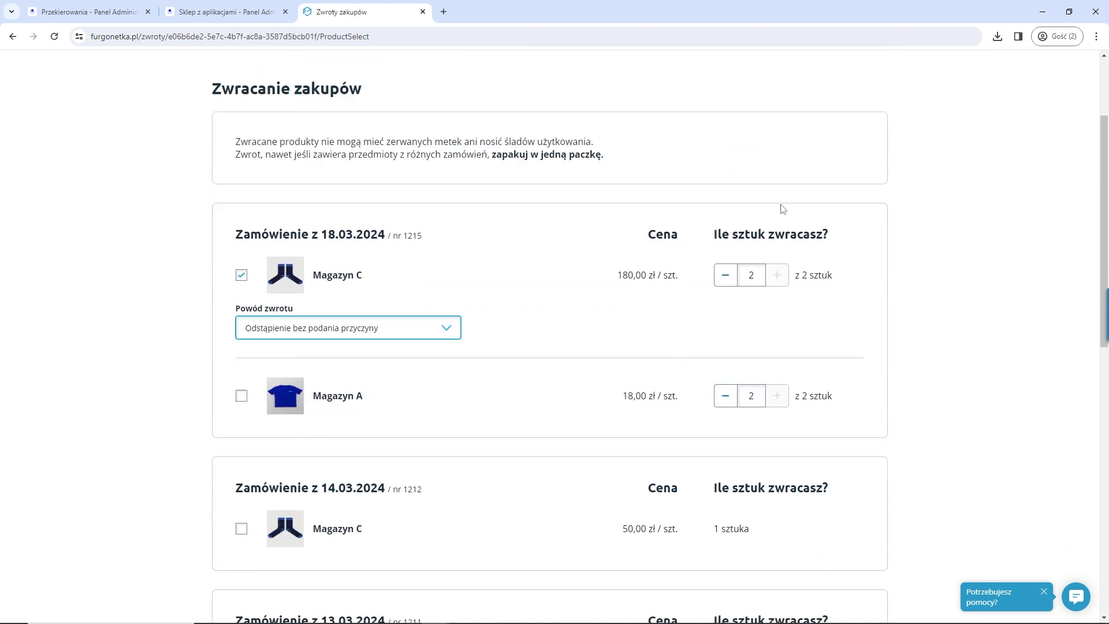
click(726, 297)
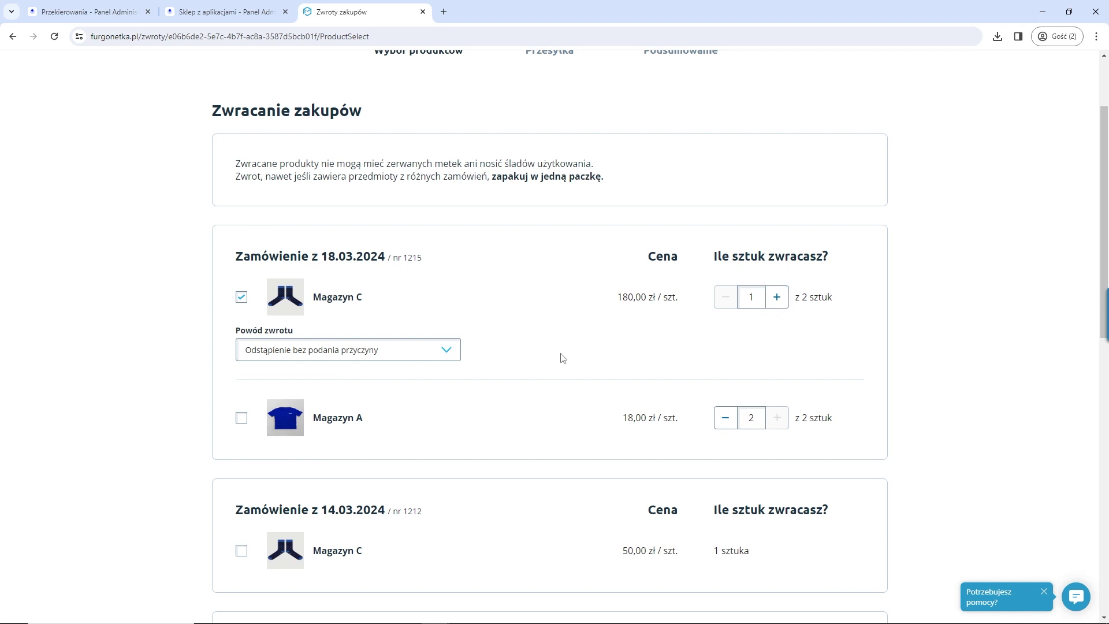
scroll(559, 421, down, 10)
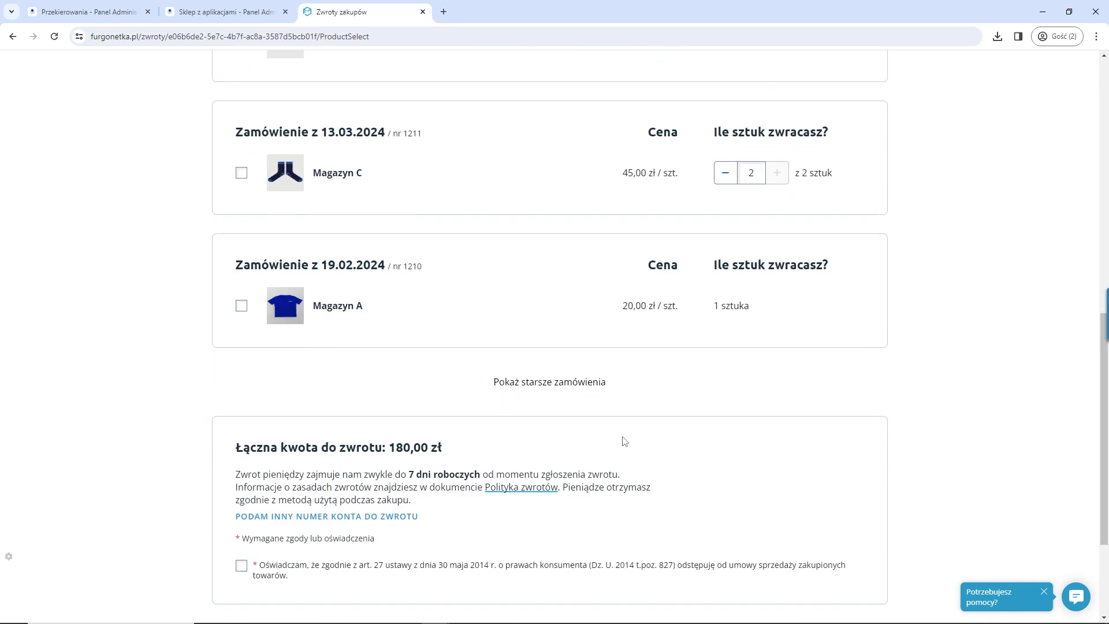
click(241, 441)
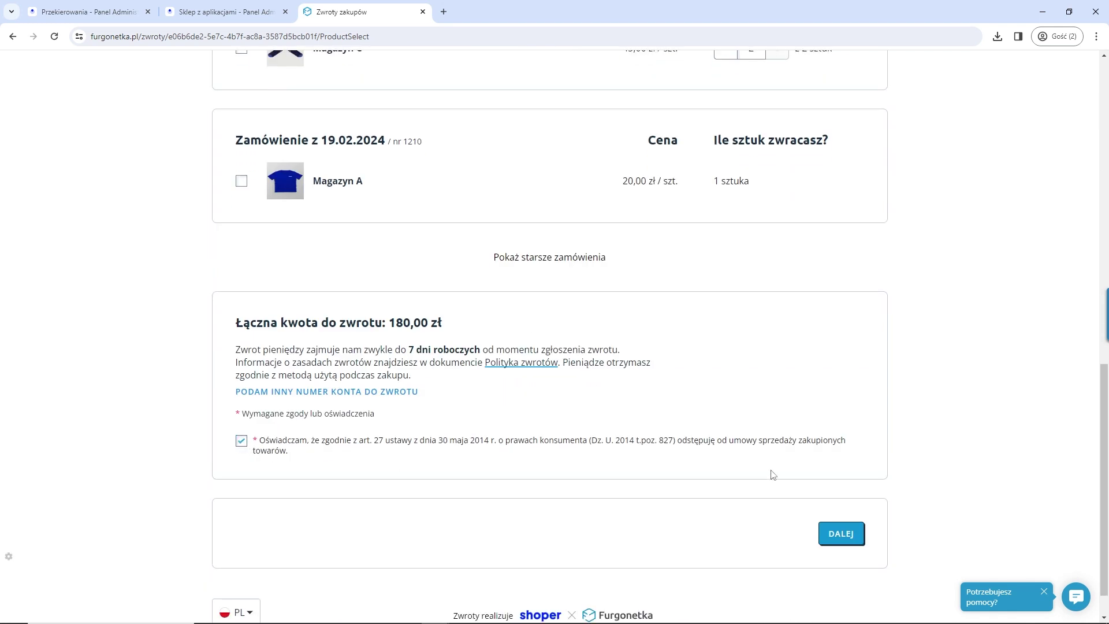
scroll(769, 471, down, 1)
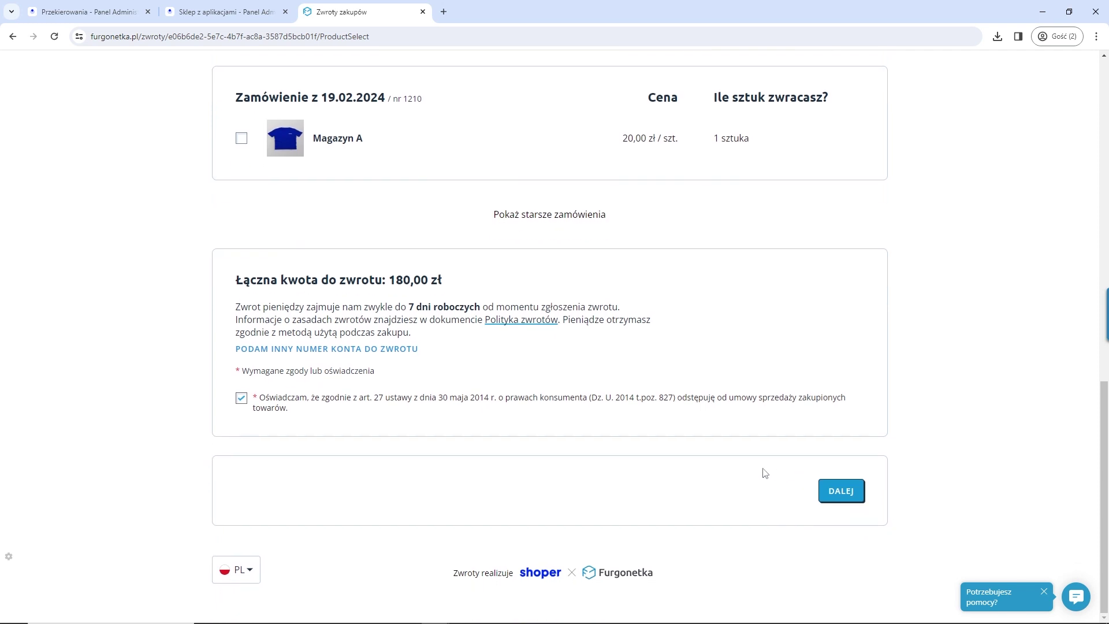
click(832, 491)
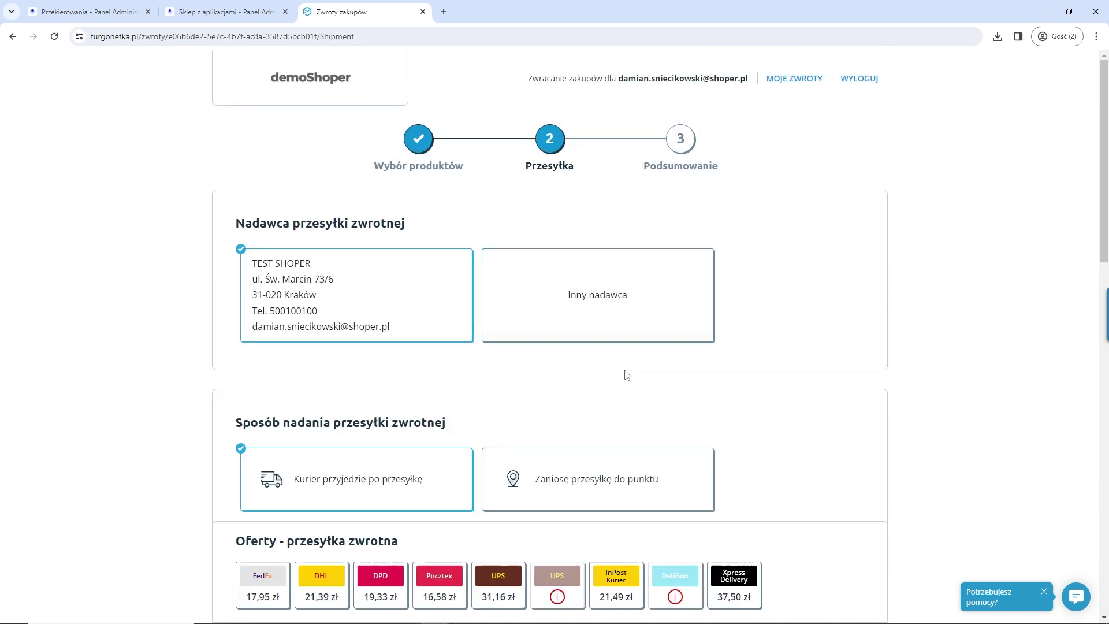
Step: Choose InPost Kurier as the return shipping offer, then close the 'Zwroty zakupów' tab
scroll(627, 370, down, 6)
scroll(627, 369, down, 3)
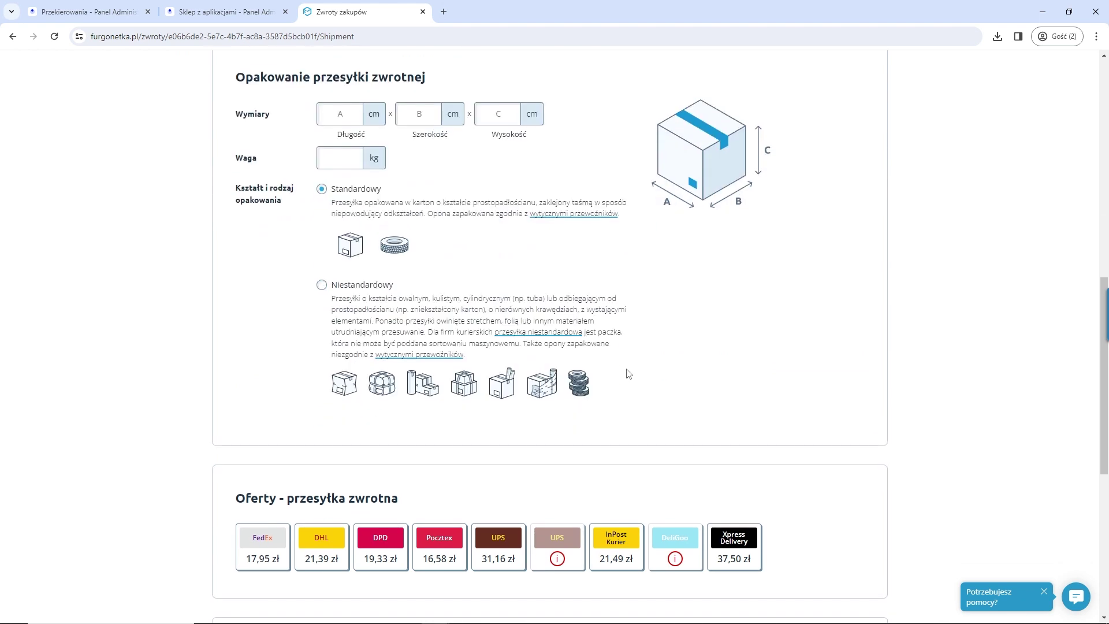
scroll(630, 369, down, 2)
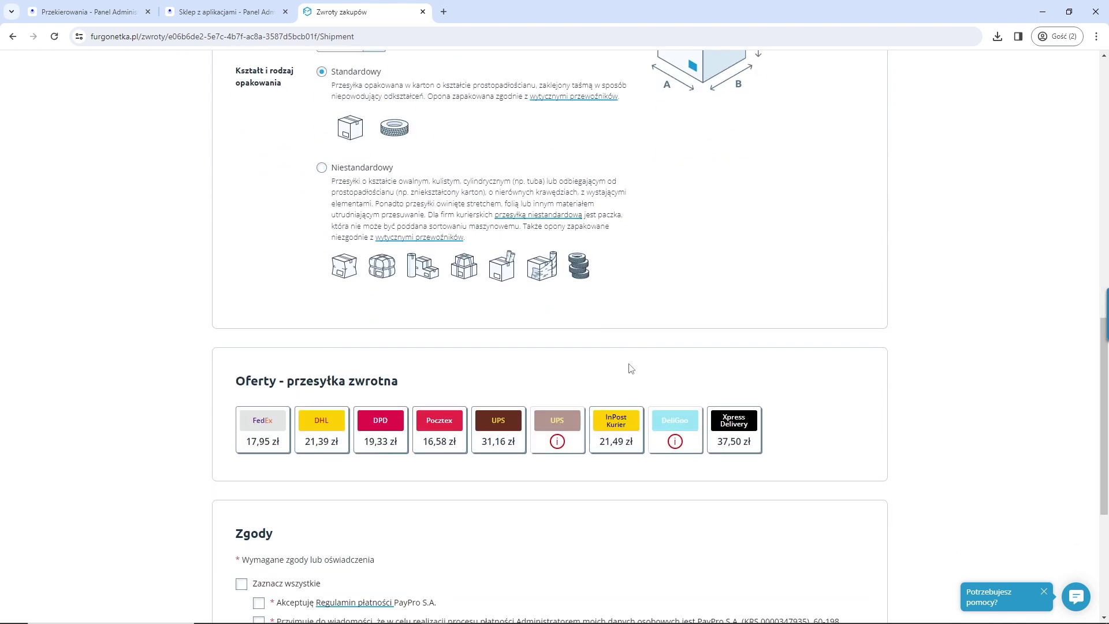
click(309, 444)
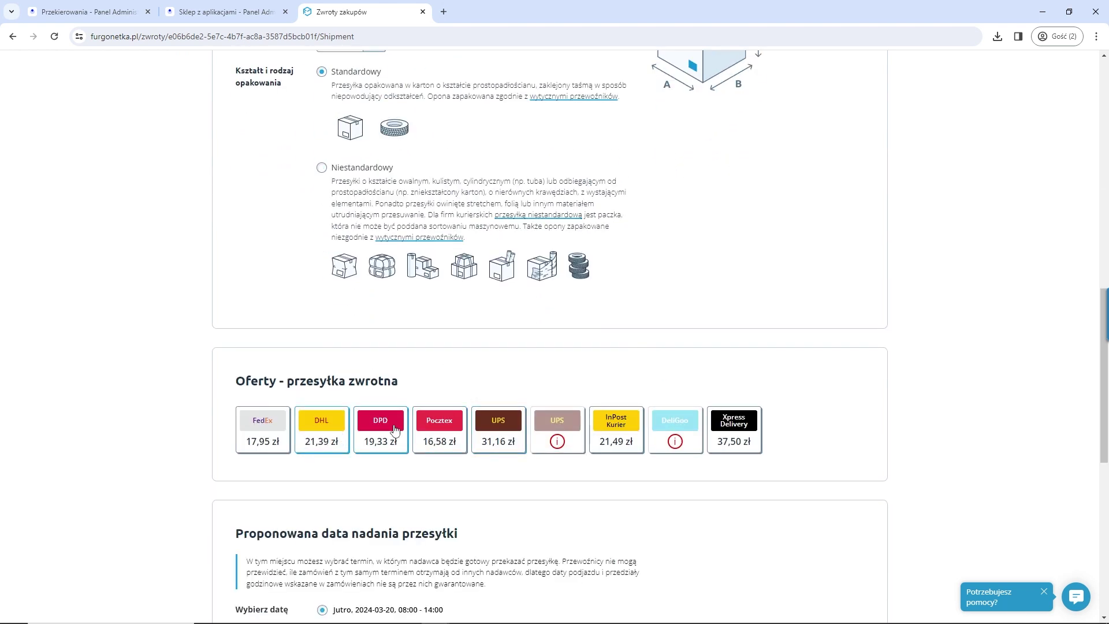
click(615, 439)
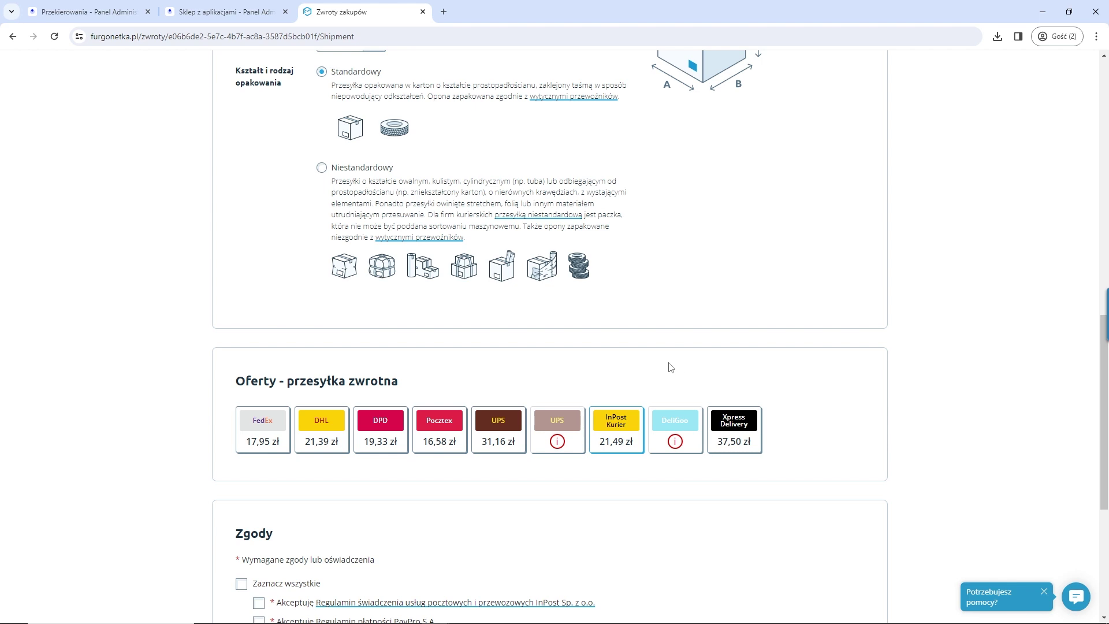
scroll(670, 368, up, 10)
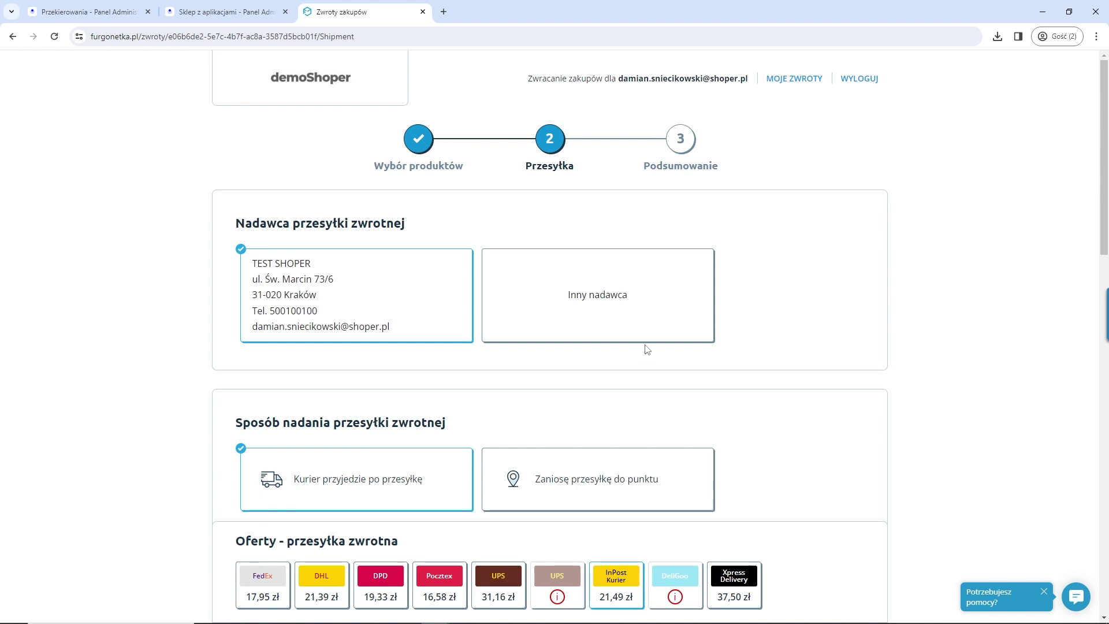
click(422, 12)
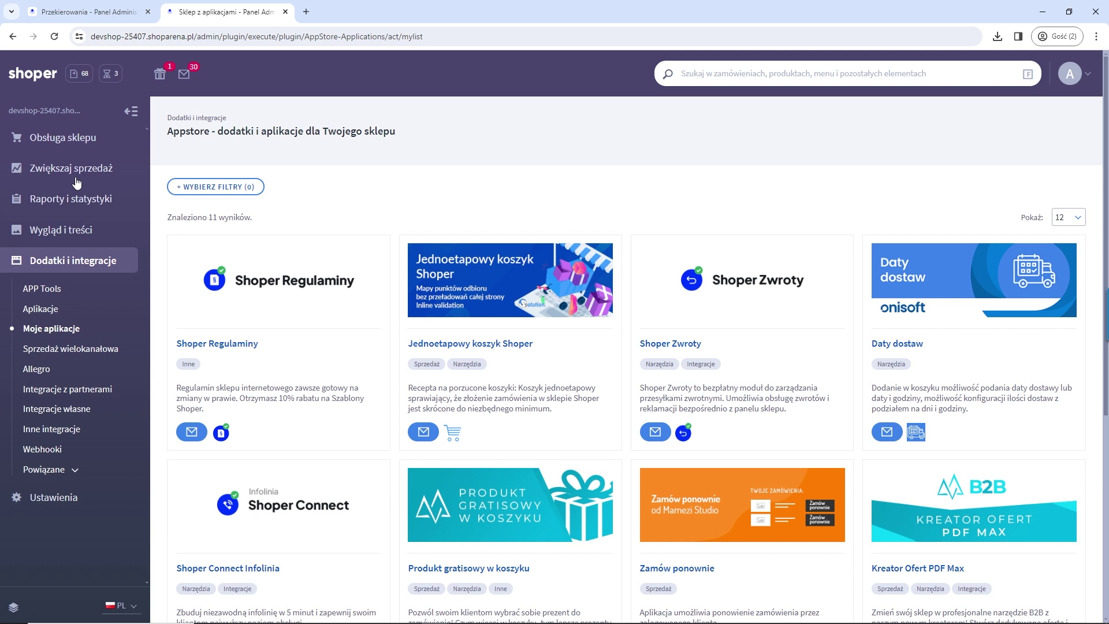
Step: Open Obsługa sklepu > Zwroty, check the order 1215 return's Decyzja options, and return to the list
click(66, 138)
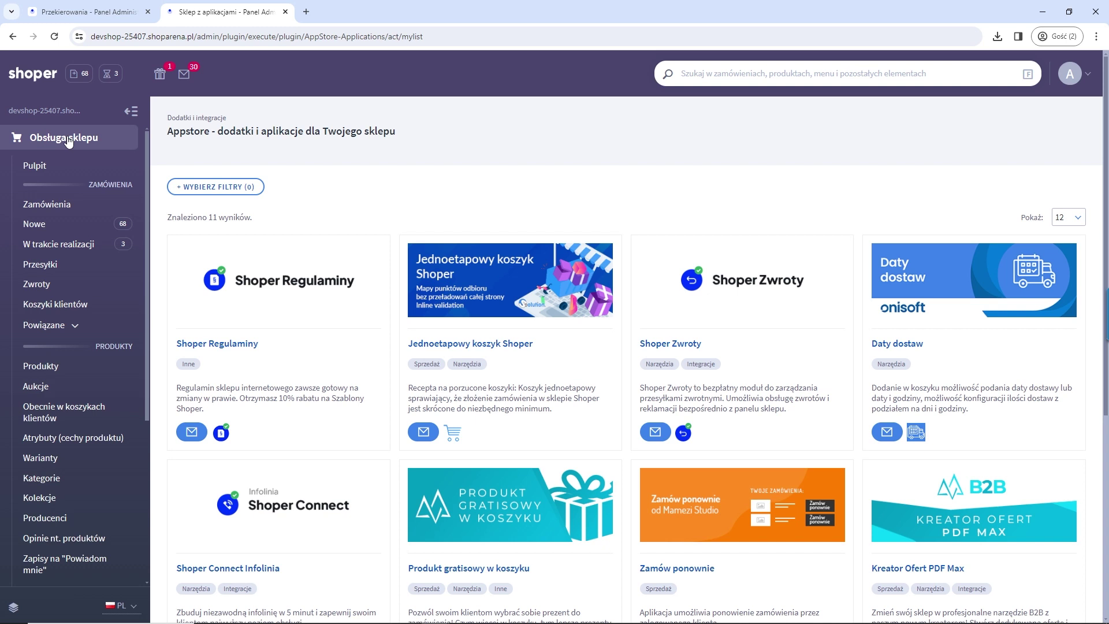
click(38, 285)
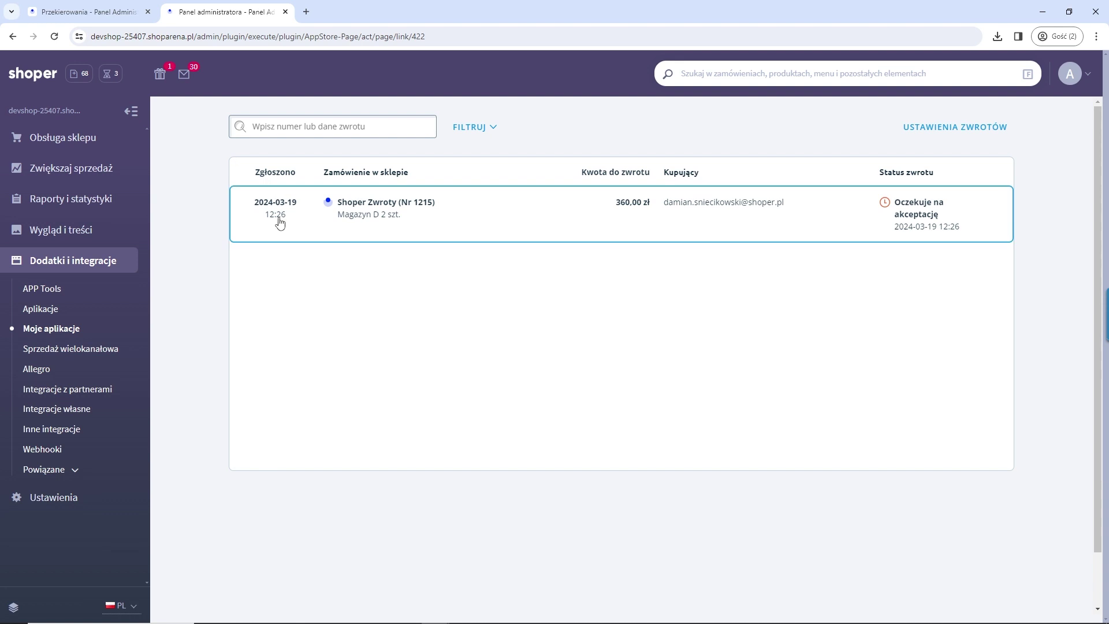
click(938, 215)
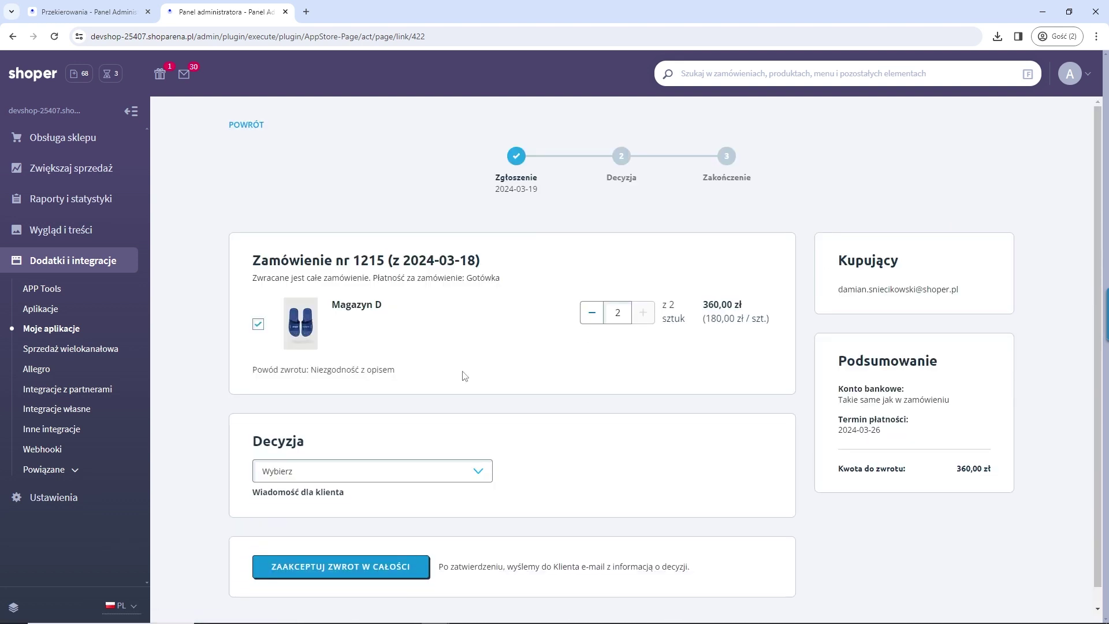
scroll(509, 379, down, 1)
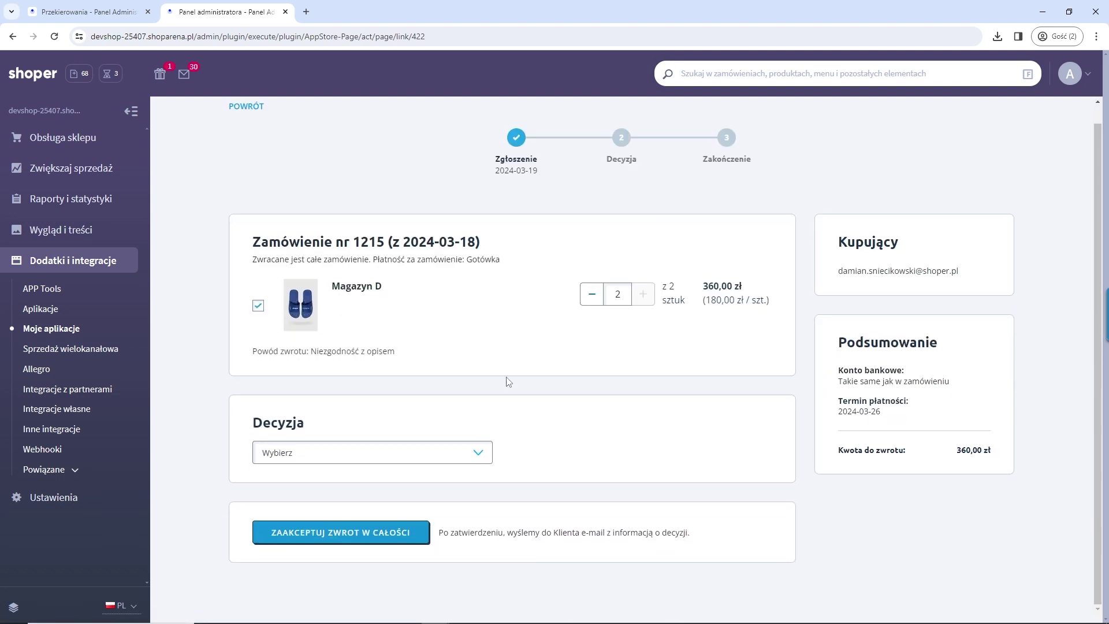
click(435, 452)
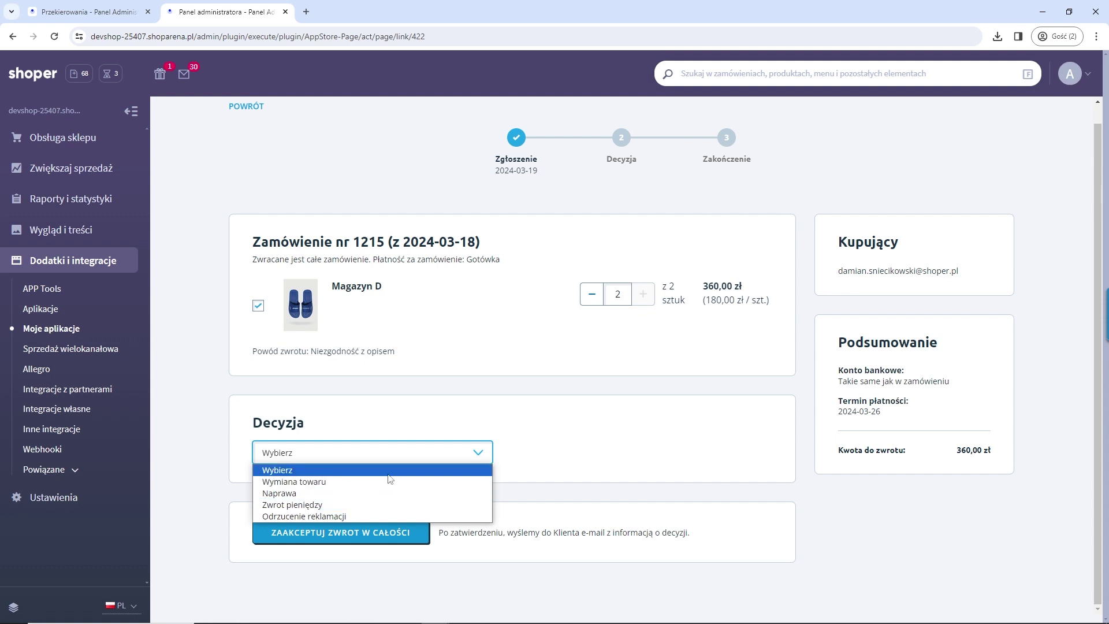
click(589, 458)
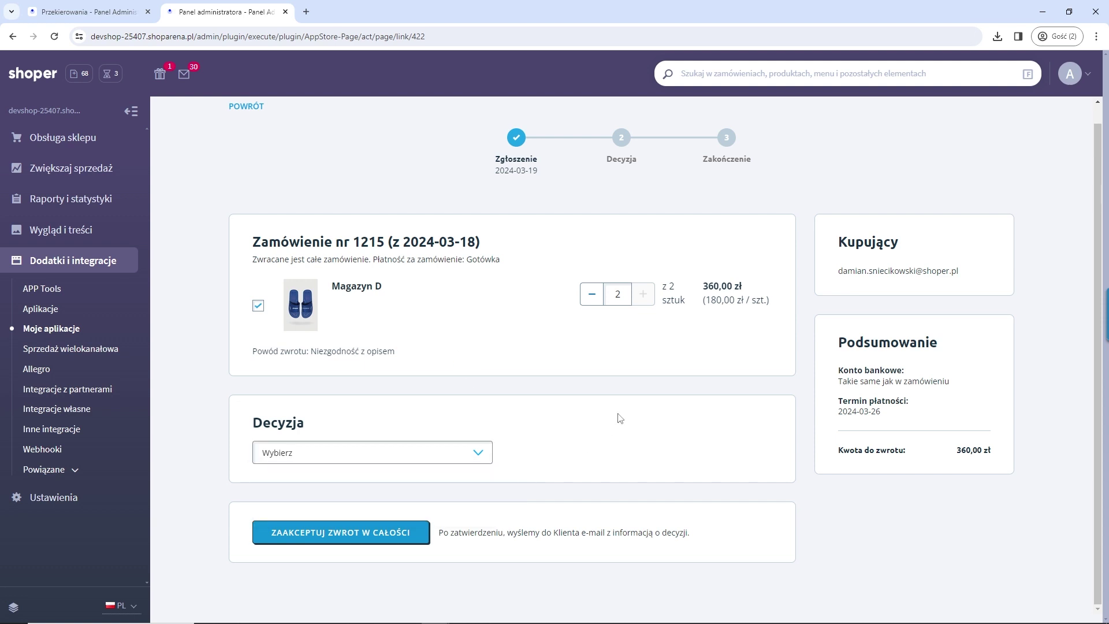
scroll(617, 401, up, 1)
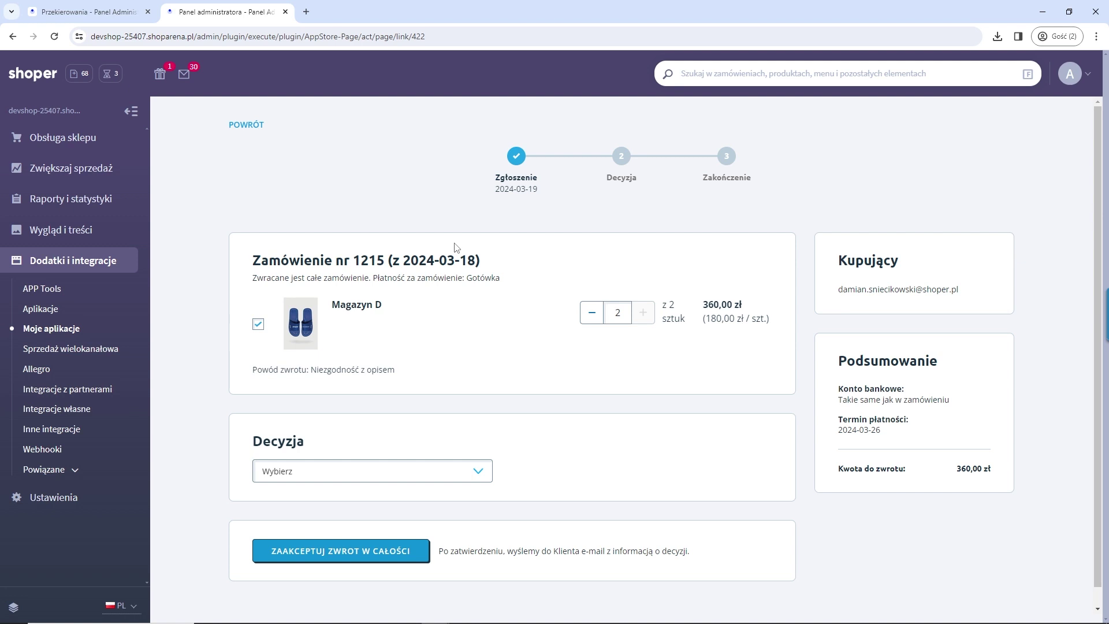
click(250, 125)
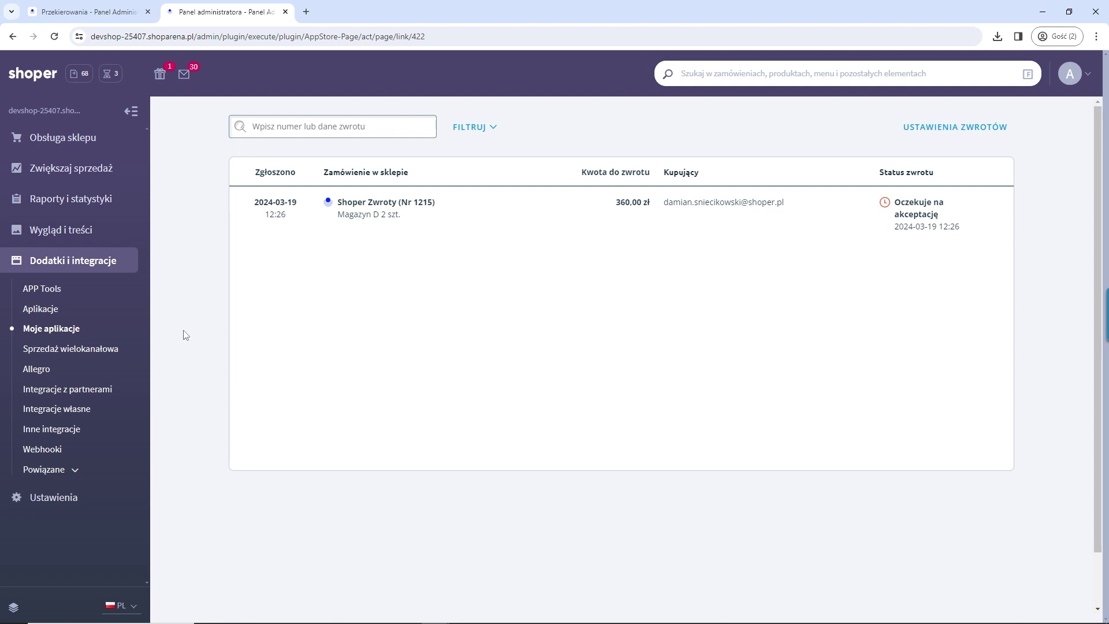
click(81, 238)
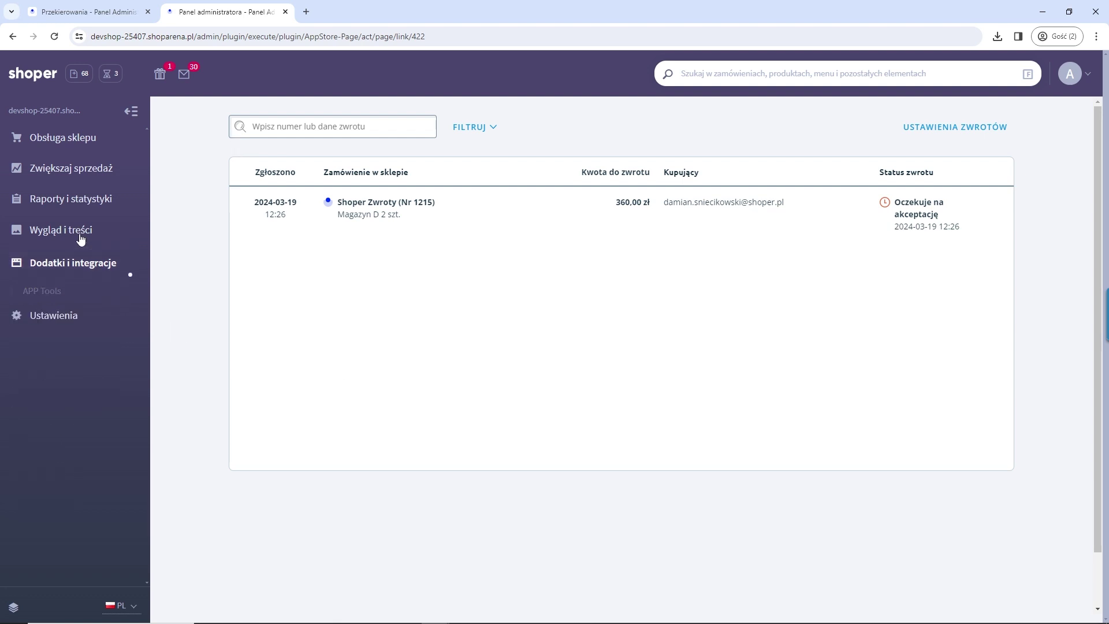
click(55, 397)
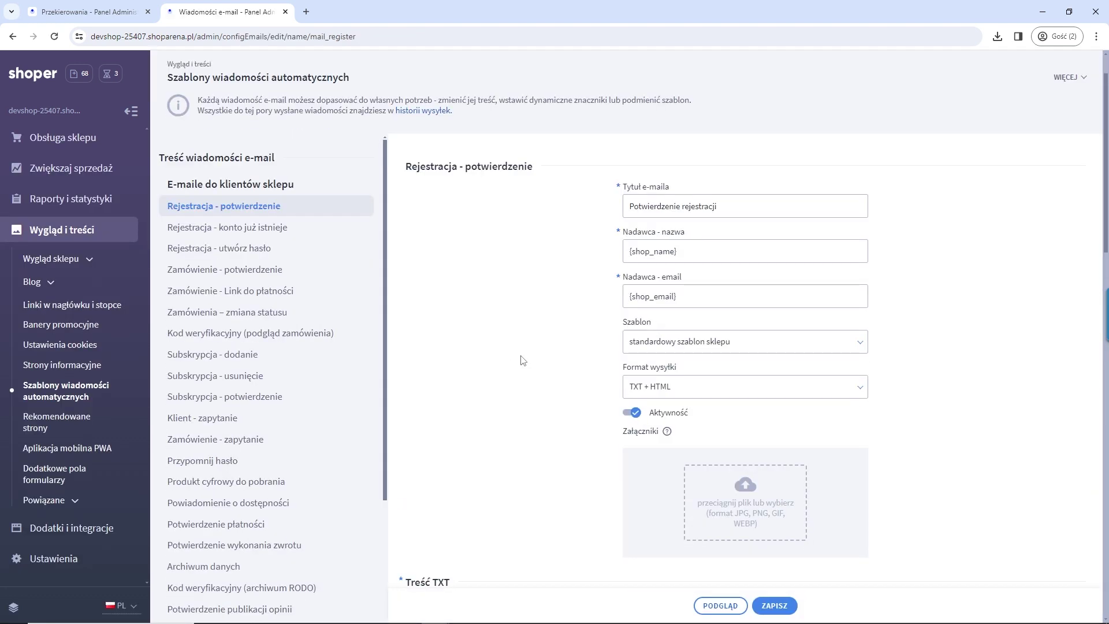
scroll(522, 361, down, 6)
scroll(549, 405, up, 3)
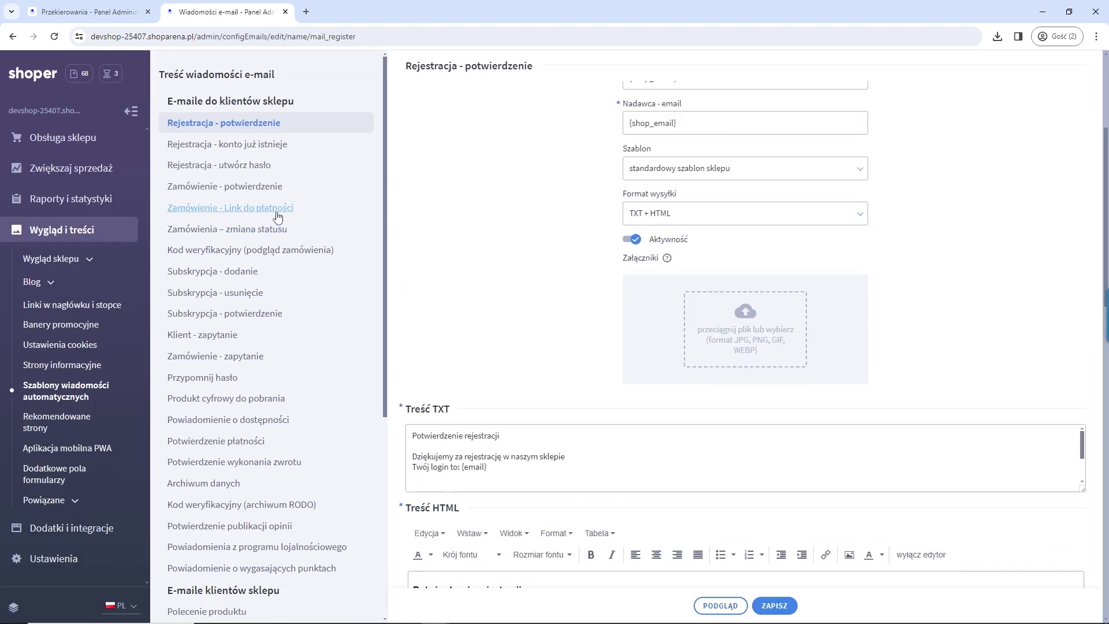
click(228, 145)
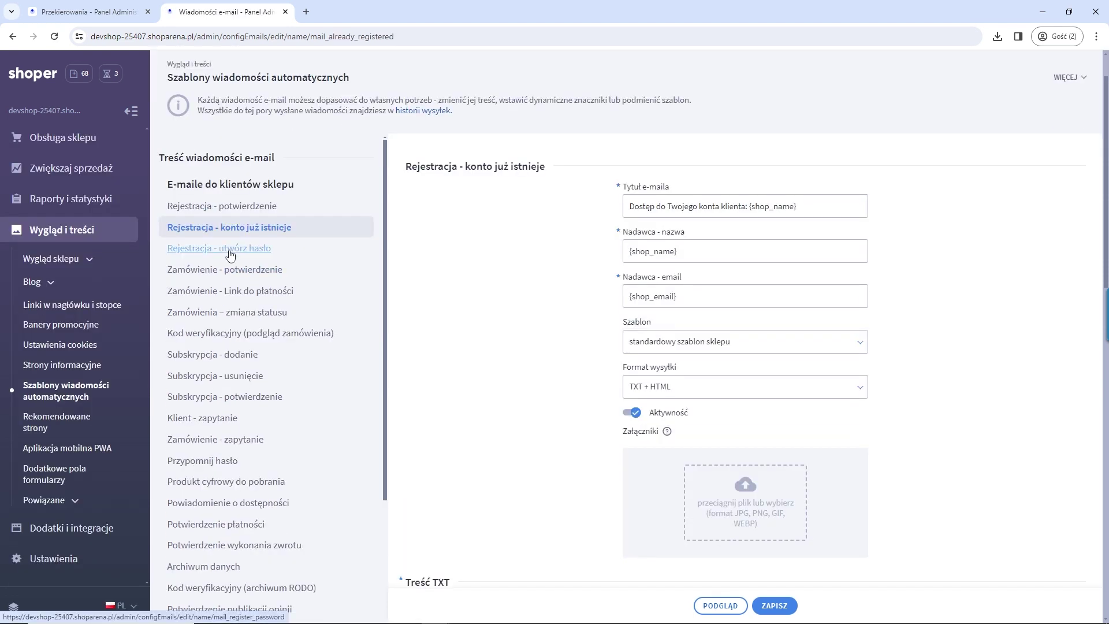
click(230, 252)
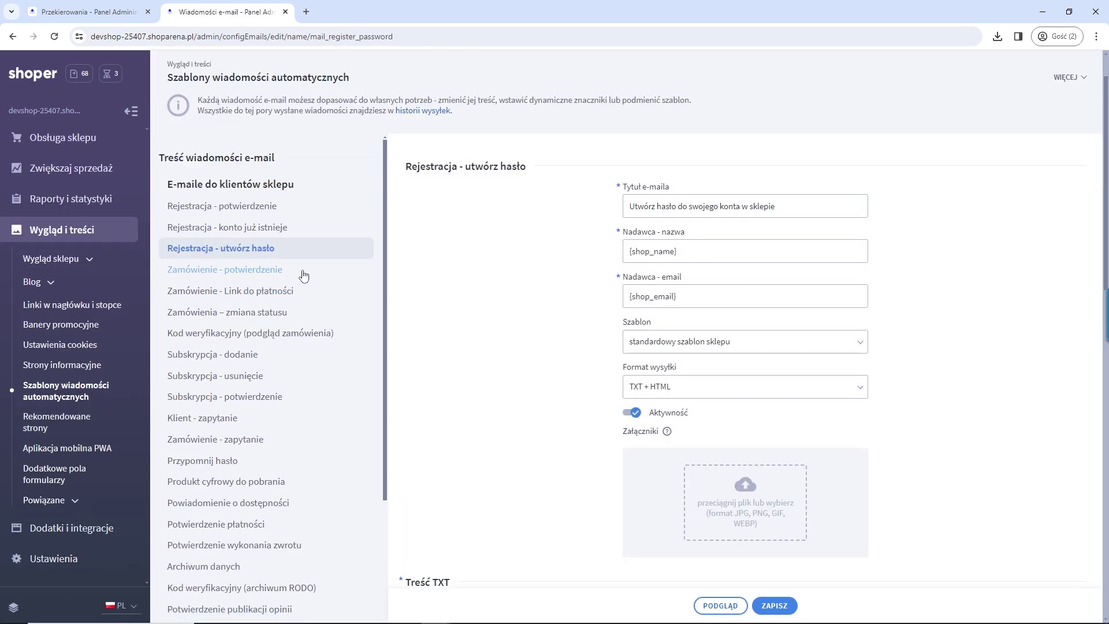
drag(285, 205, 167, 209)
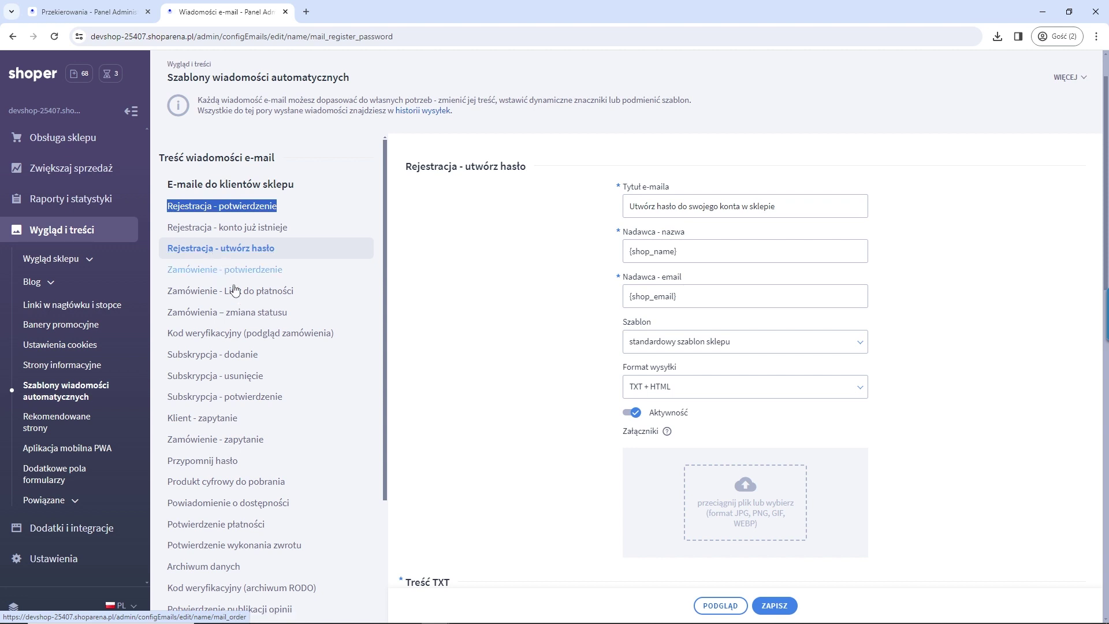
drag(293, 275, 166, 272)
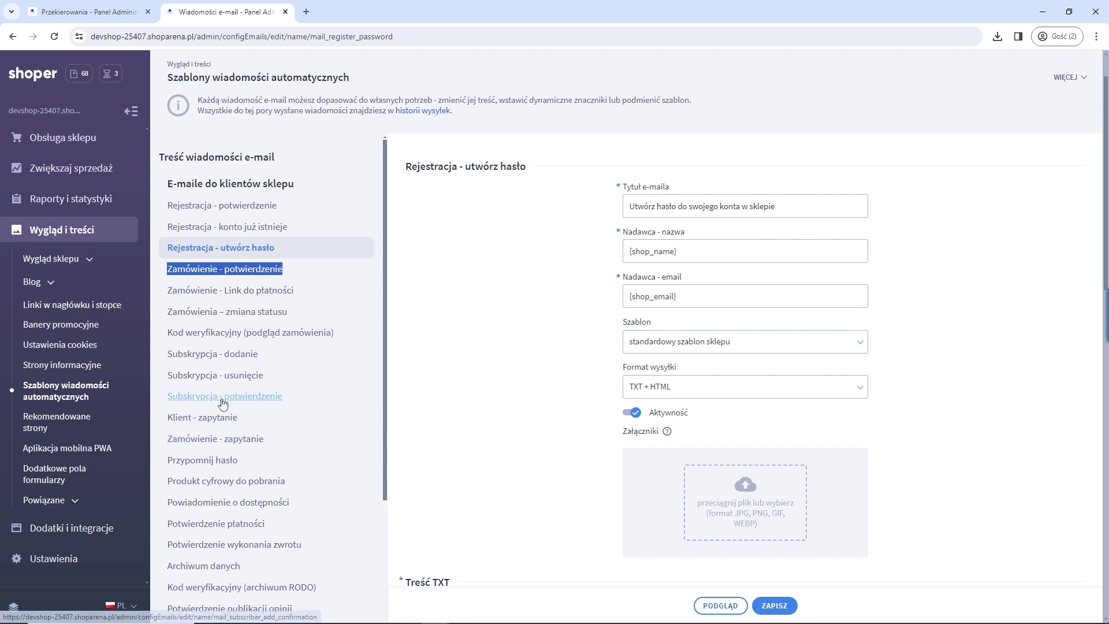
scroll(236, 402, down, 1)
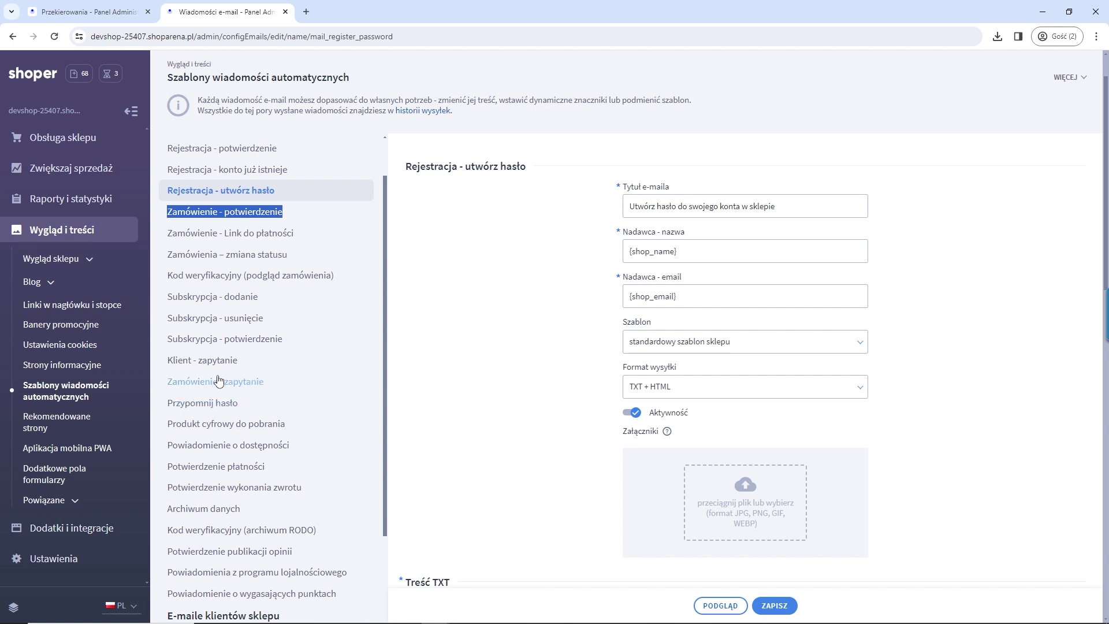
scroll(220, 382, down, 4)
scroll(208, 366, up, 4)
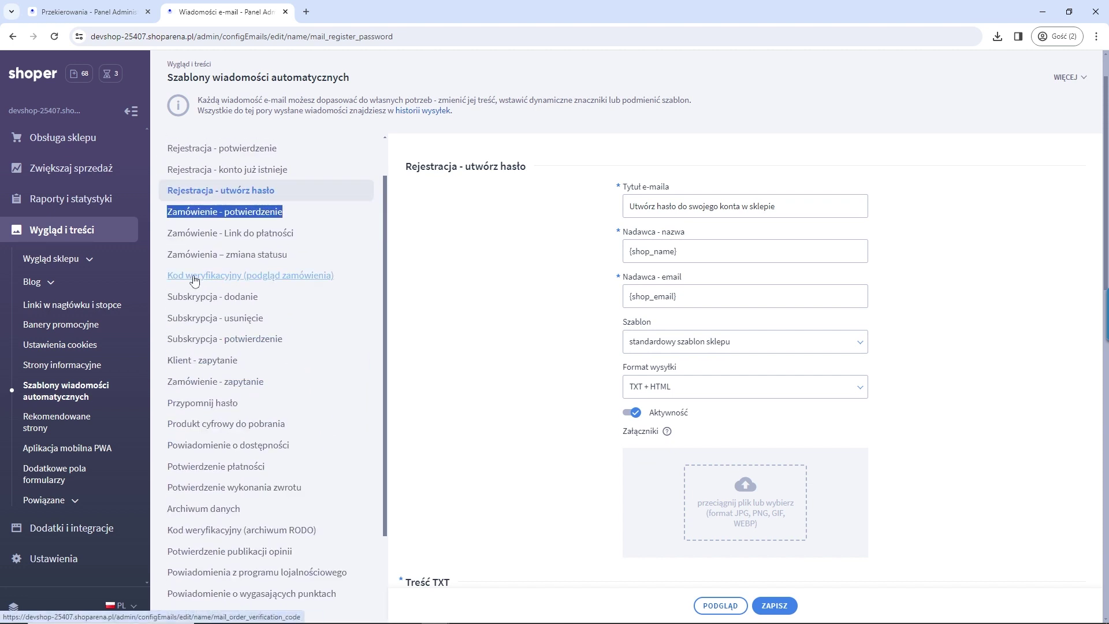
scroll(558, 365, down, 5)
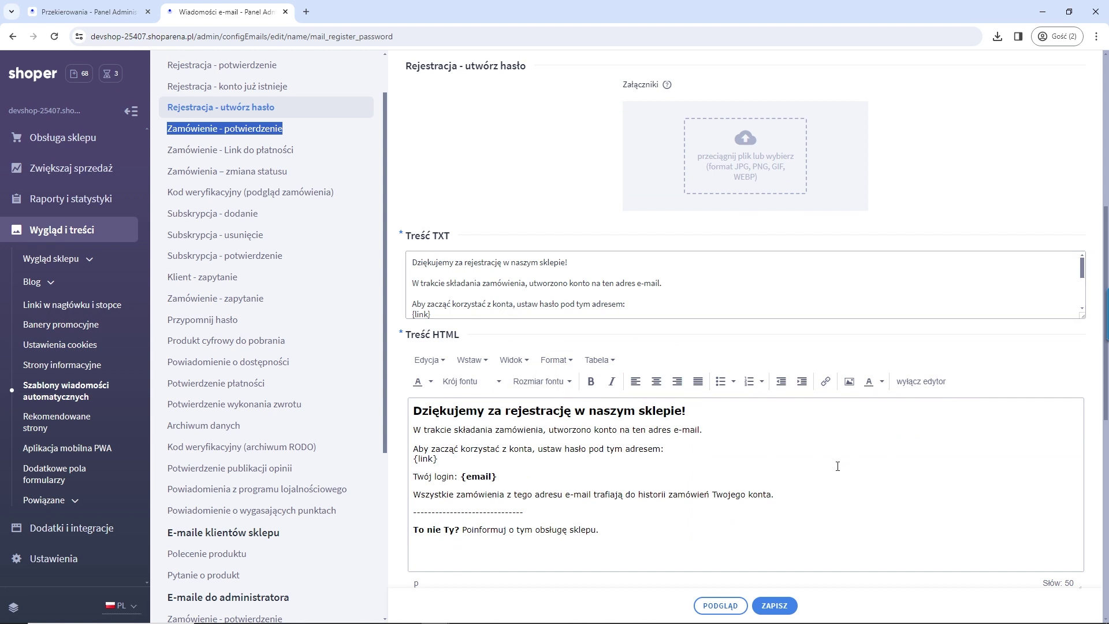
scroll(519, 508, down, 8)
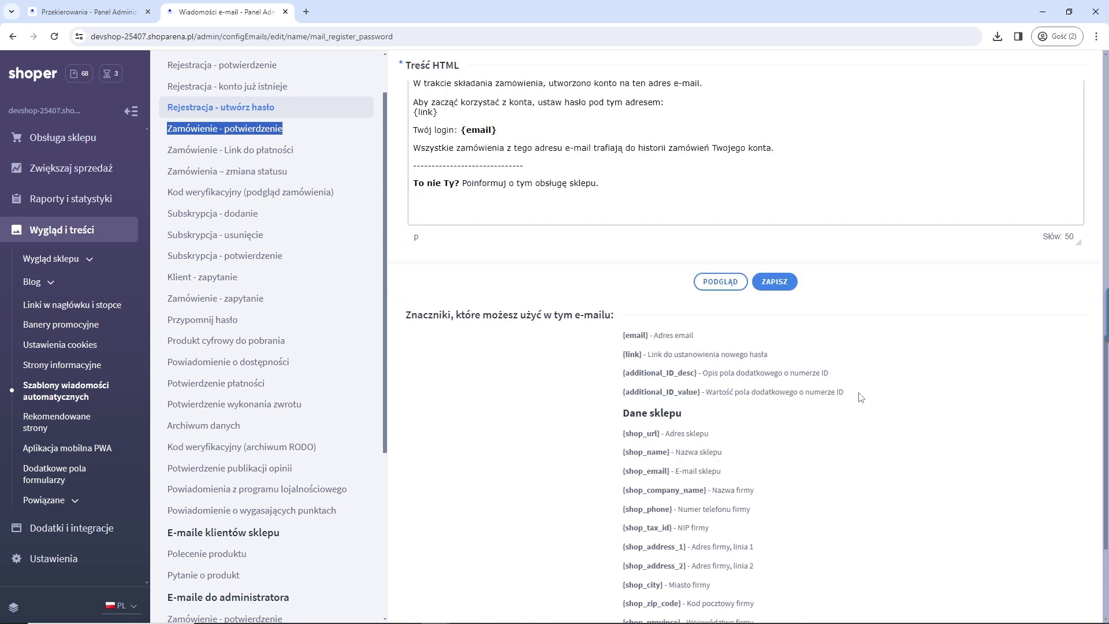
drag(407, 138, 640, 132)
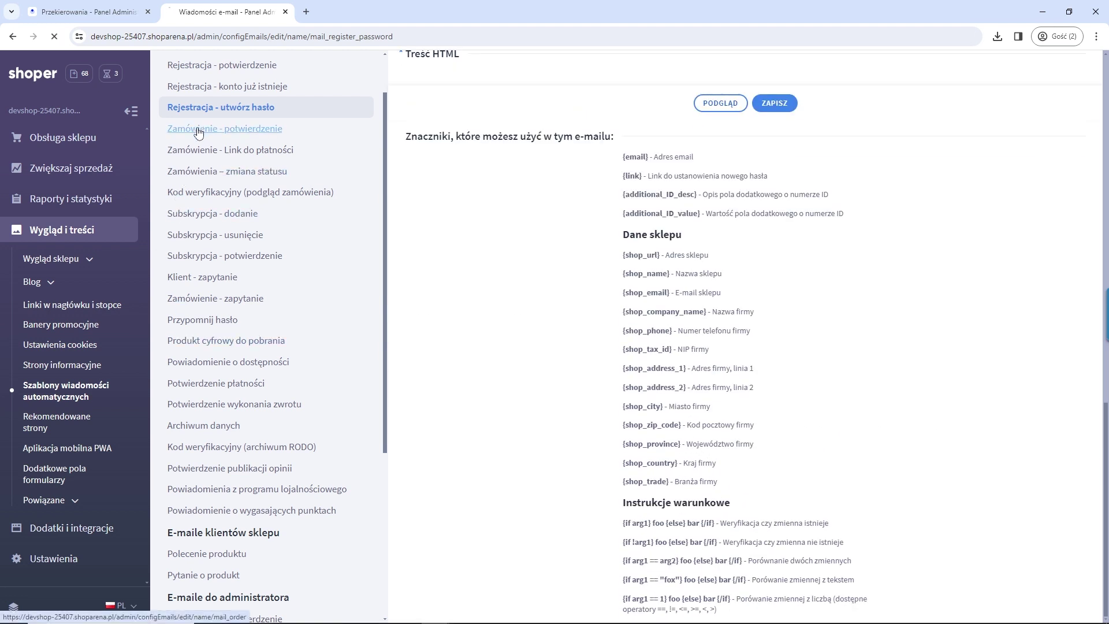
Step: Open the 'Zamówienie - potwierdzenie' template and scroll its Znaczniki to the Instrukcje warunkowe examples
click(168, 127)
scroll(788, 339, down, 5)
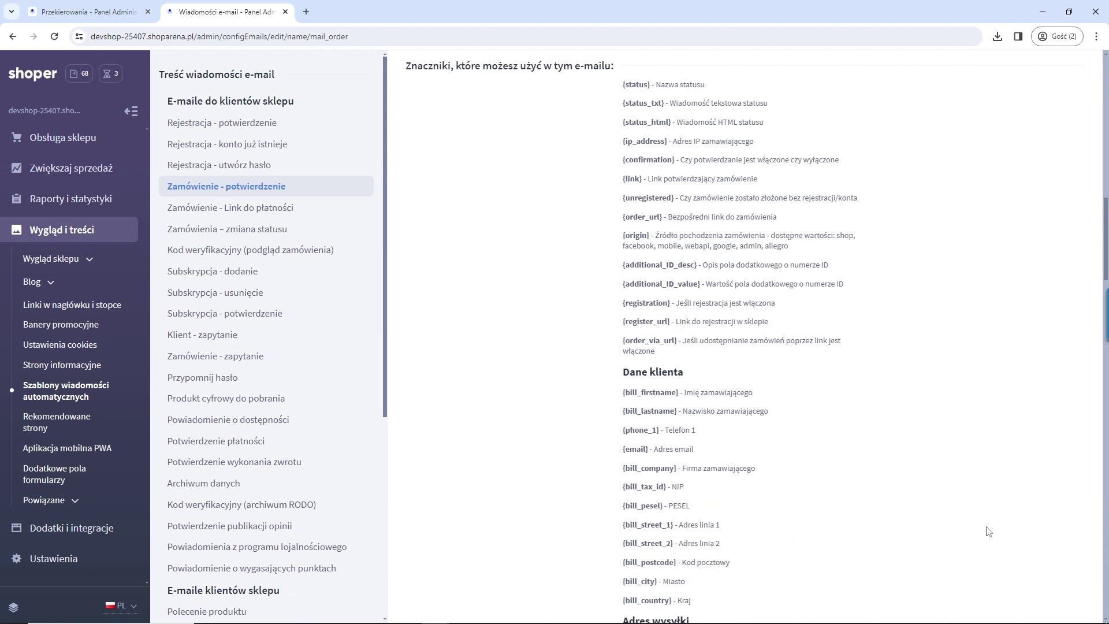
drag(659, 259, 627, 259)
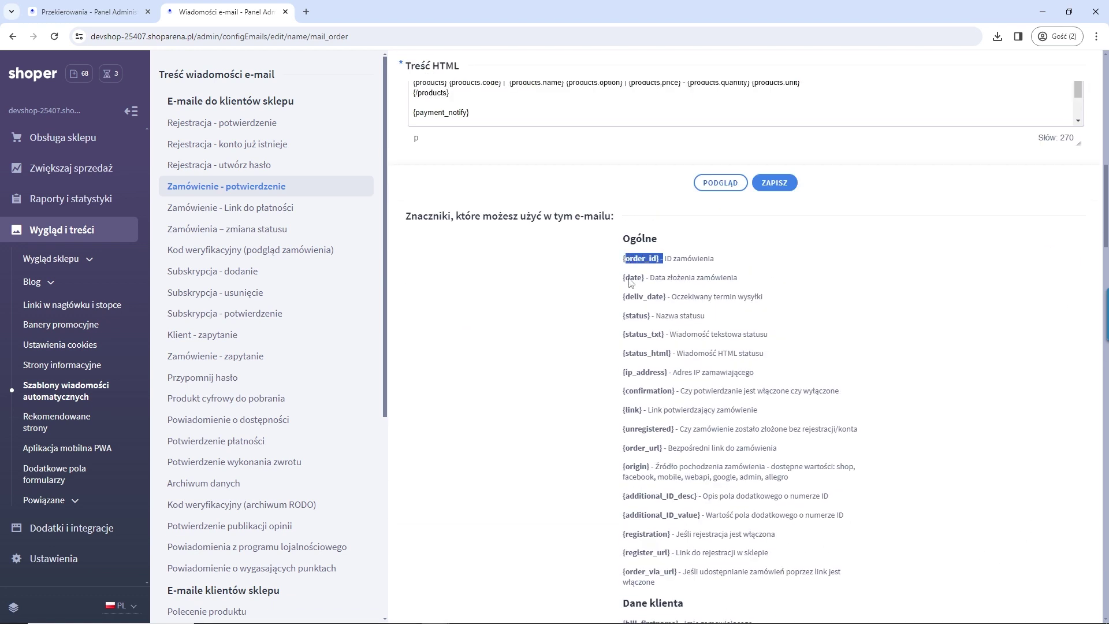
scroll(686, 432, down, 4)
scroll(686, 432, down, 9)
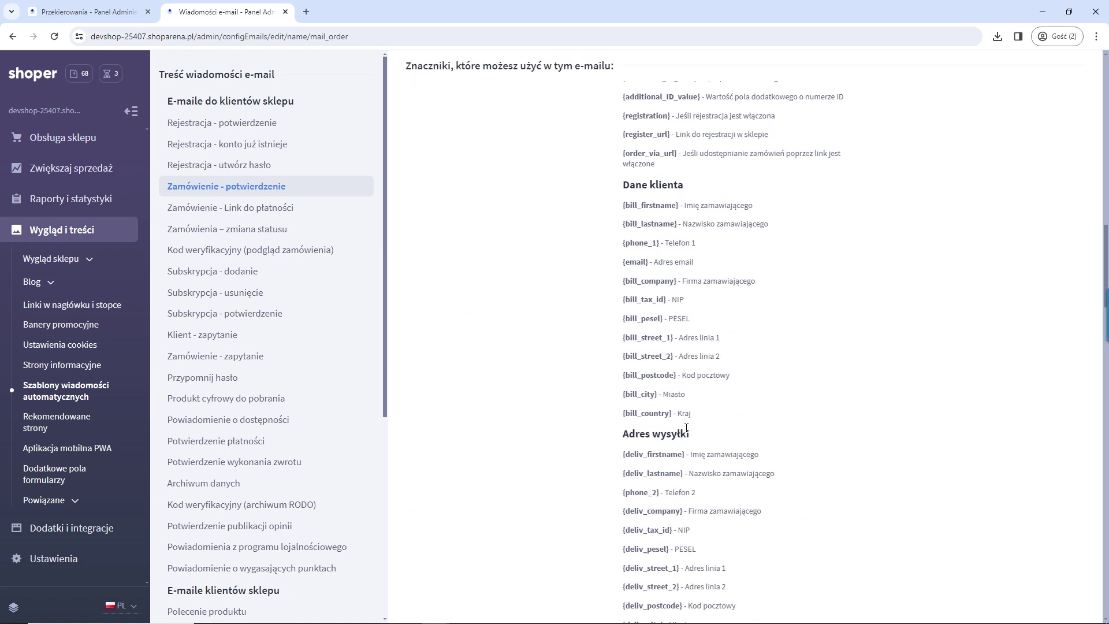
scroll(770, 425, down, 10)
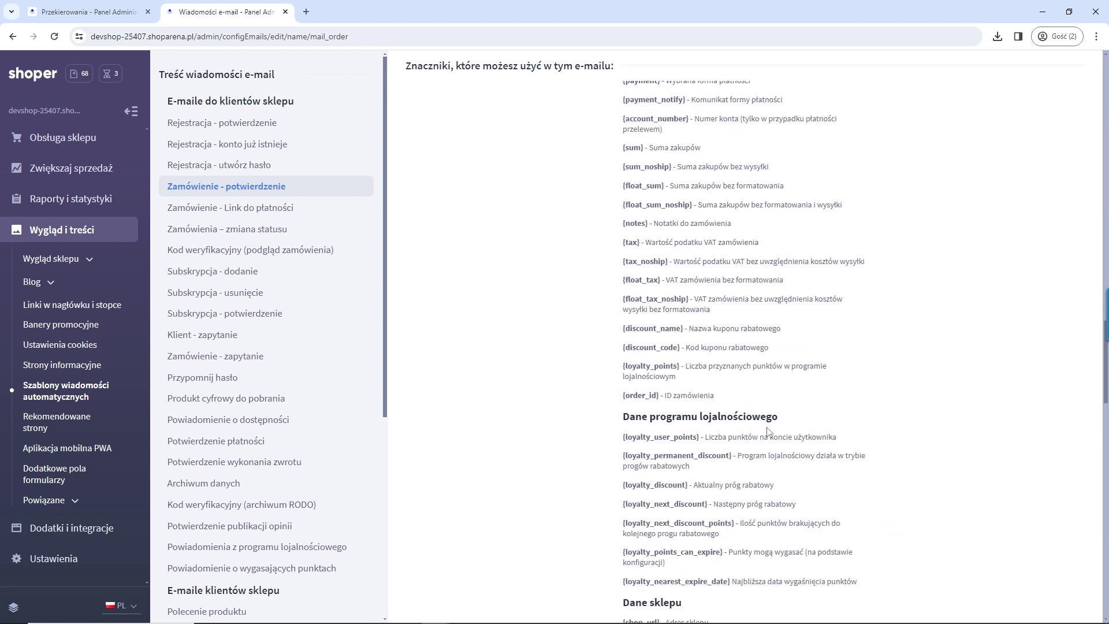
scroll(769, 430, down, 5)
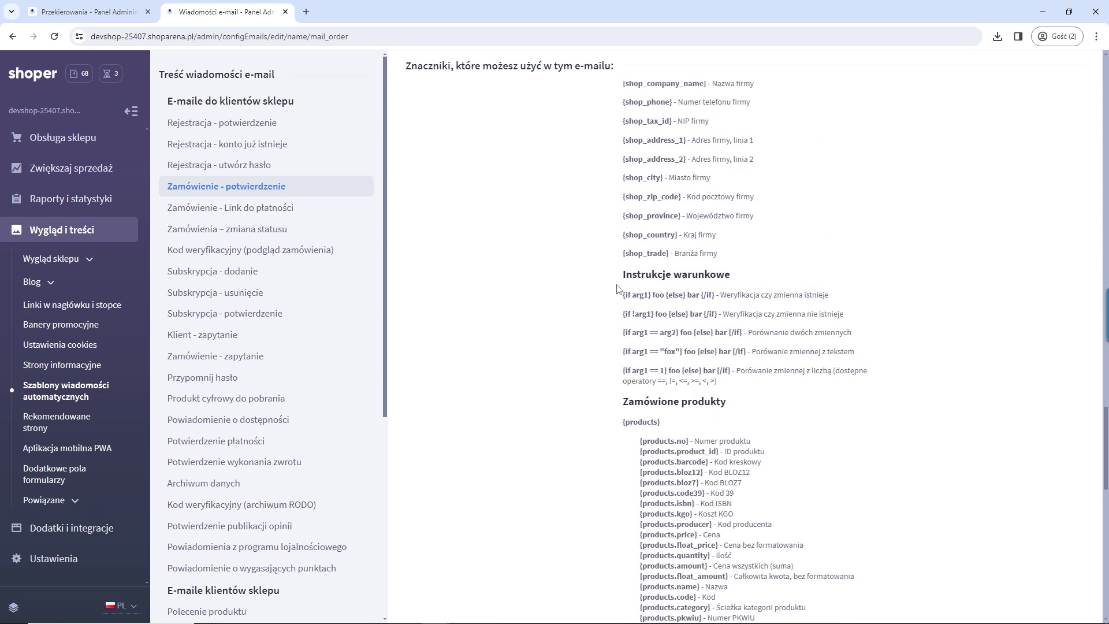
drag(624, 297, 712, 289)
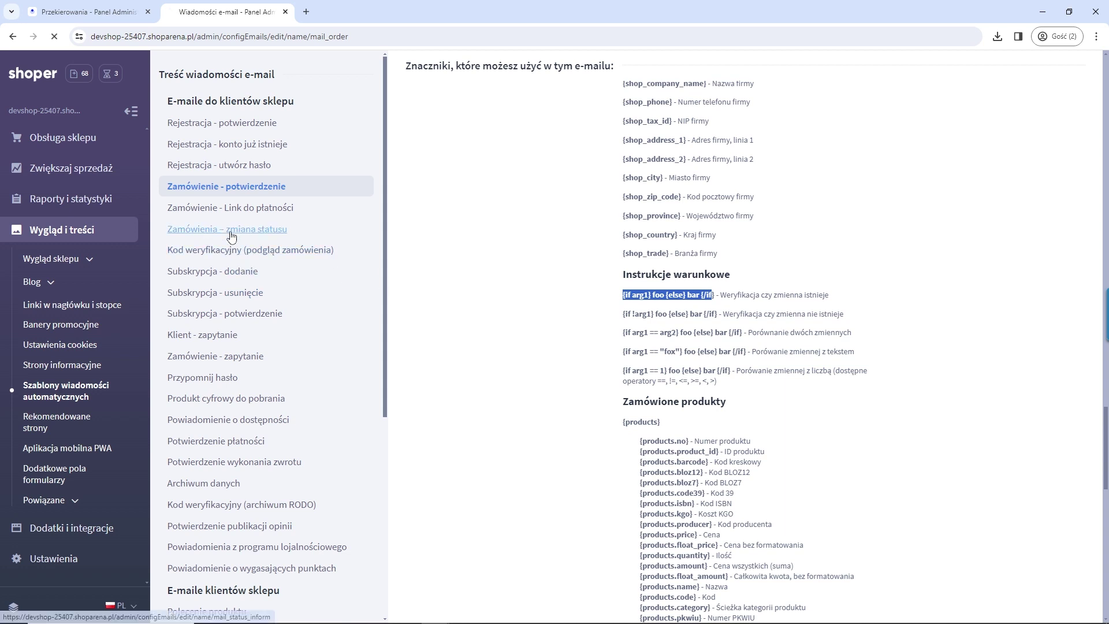
Step: View the Treść HTML body of the 'Zamówienia – zmiana statusu' email template
click(254, 233)
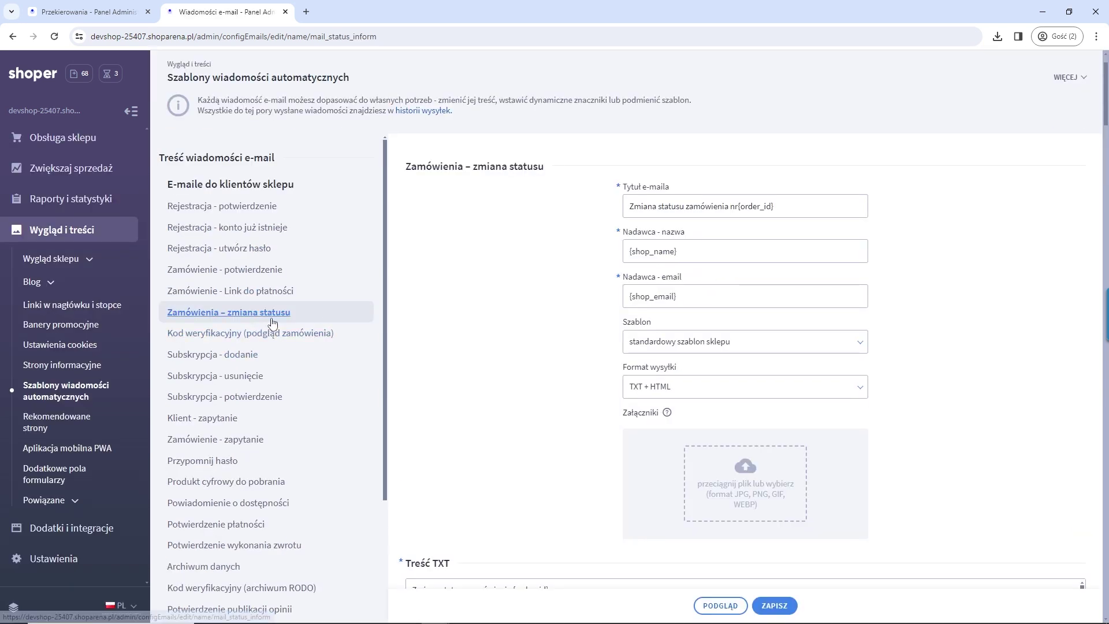
scroll(664, 375, down, 4)
scroll(622, 410, down, 4)
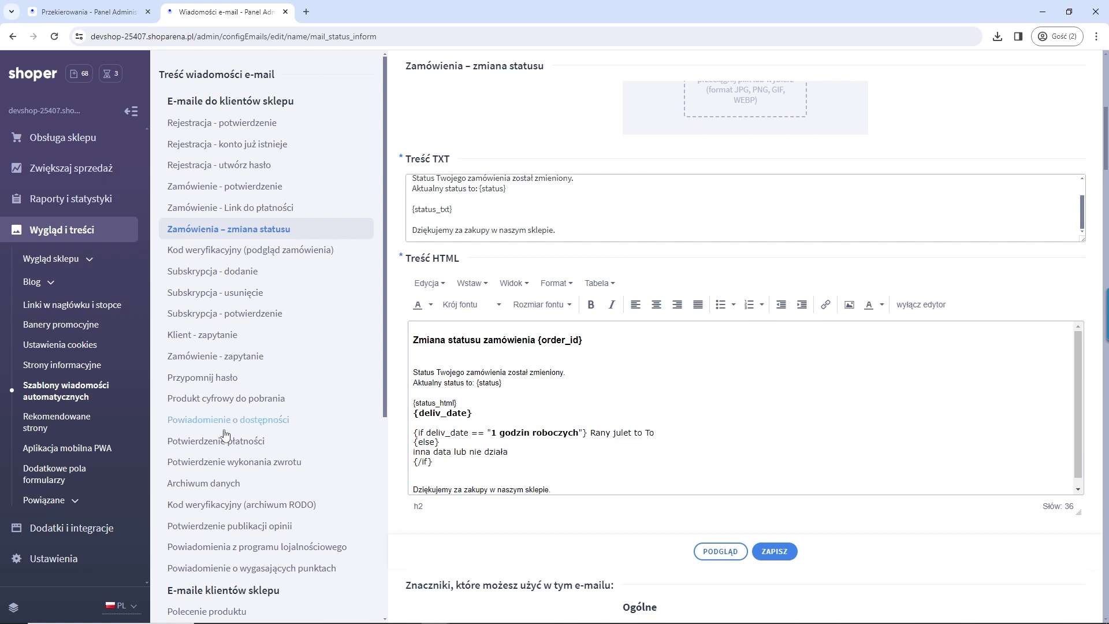
scroll(73, 531, down, 2)
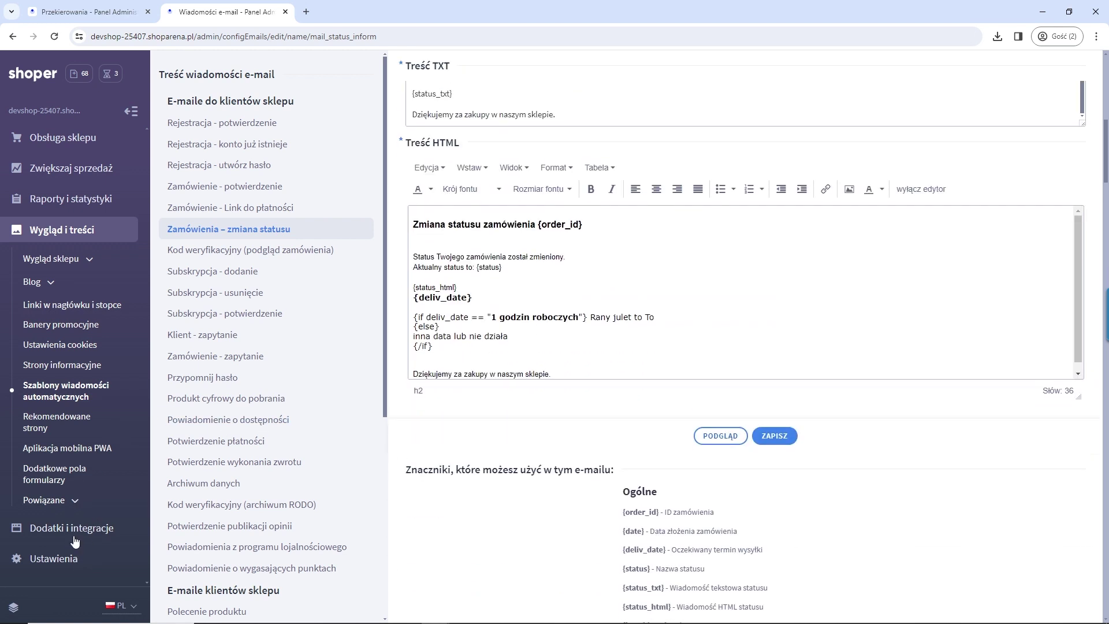
Step: Go to Ustawienia > Obsługa zamówień > Statusy zamówień
click(86, 558)
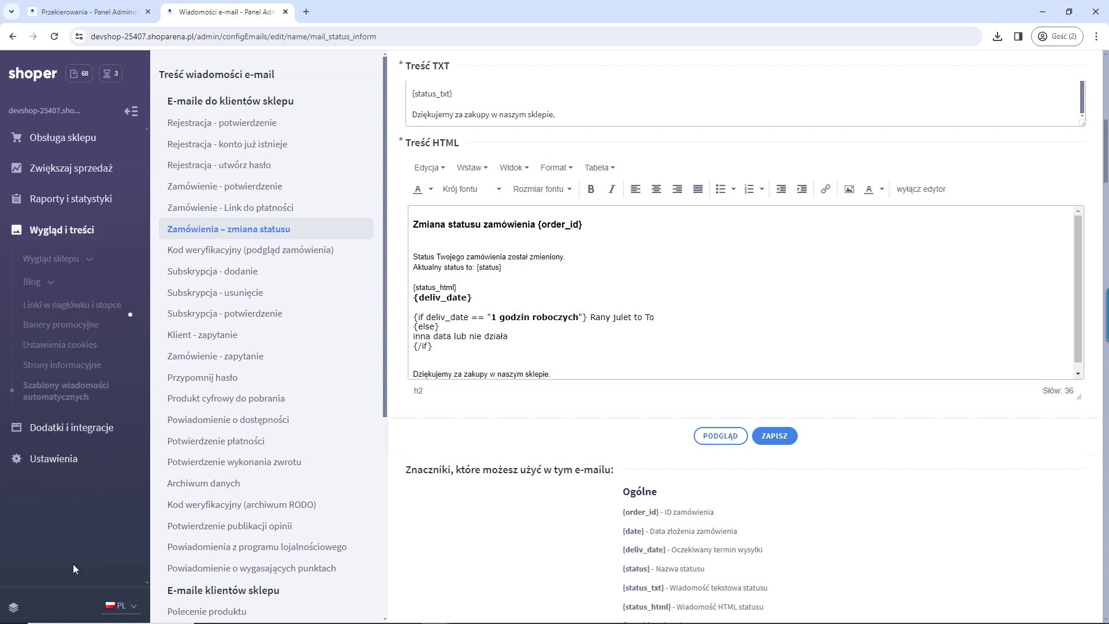
click(73, 368)
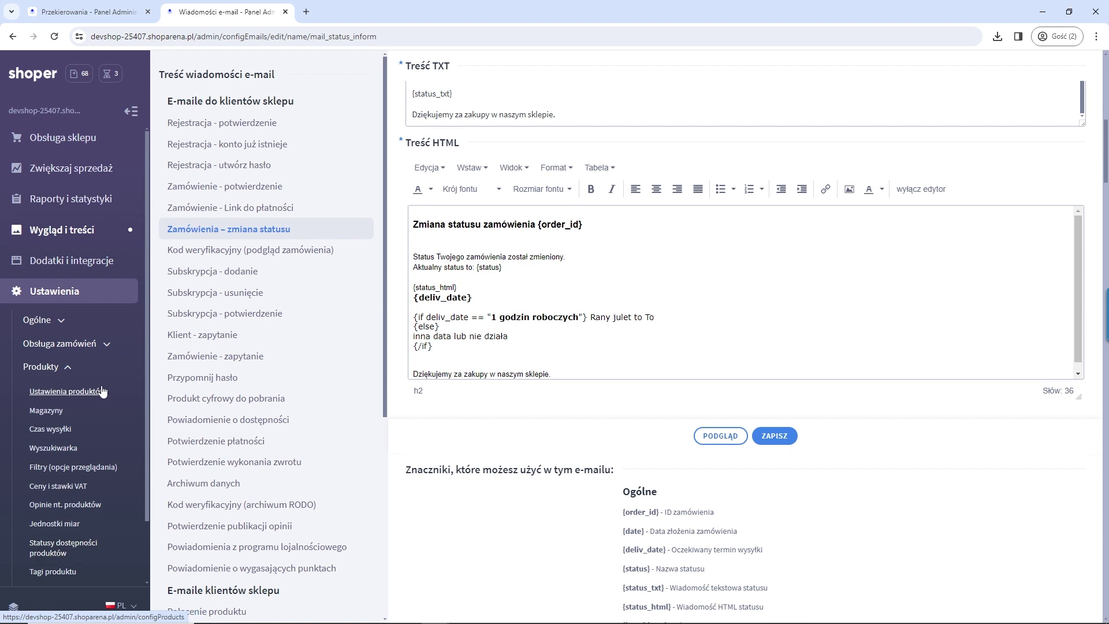
click(99, 345)
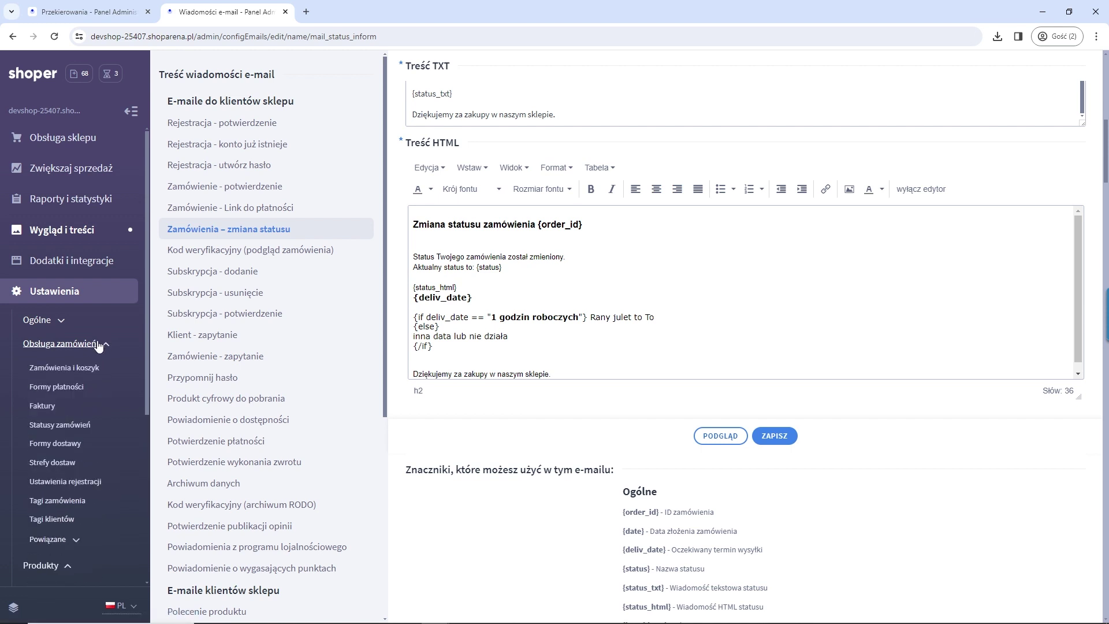
click(87, 426)
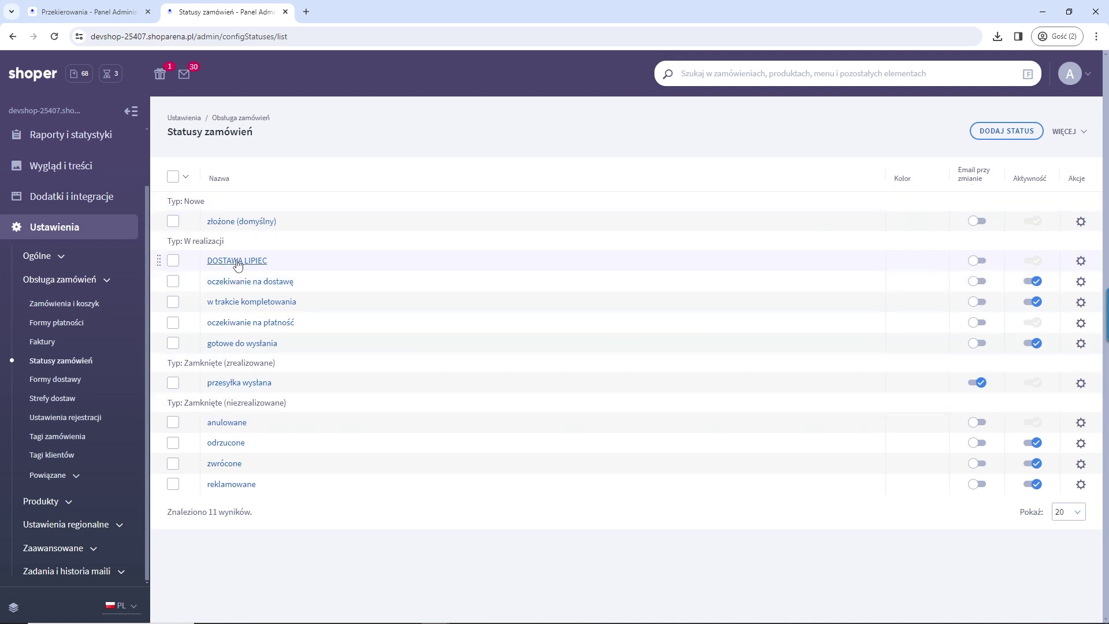
Step: Enable the status-change customer e-mail for 'złożone (domyślny)', review its TXT message, and save
click(239, 223)
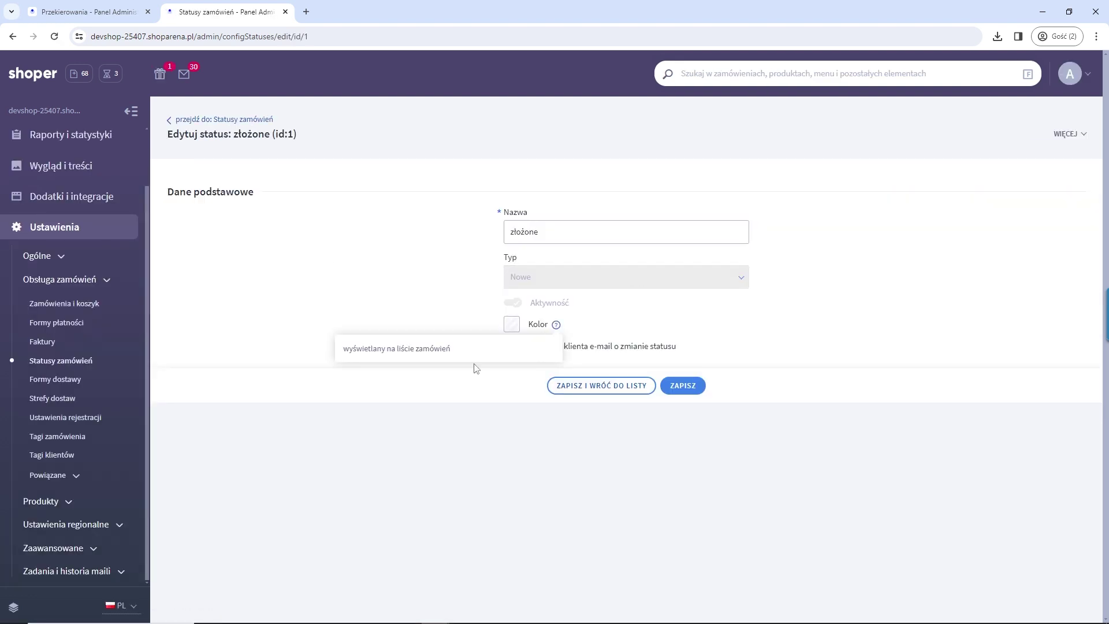
click(509, 347)
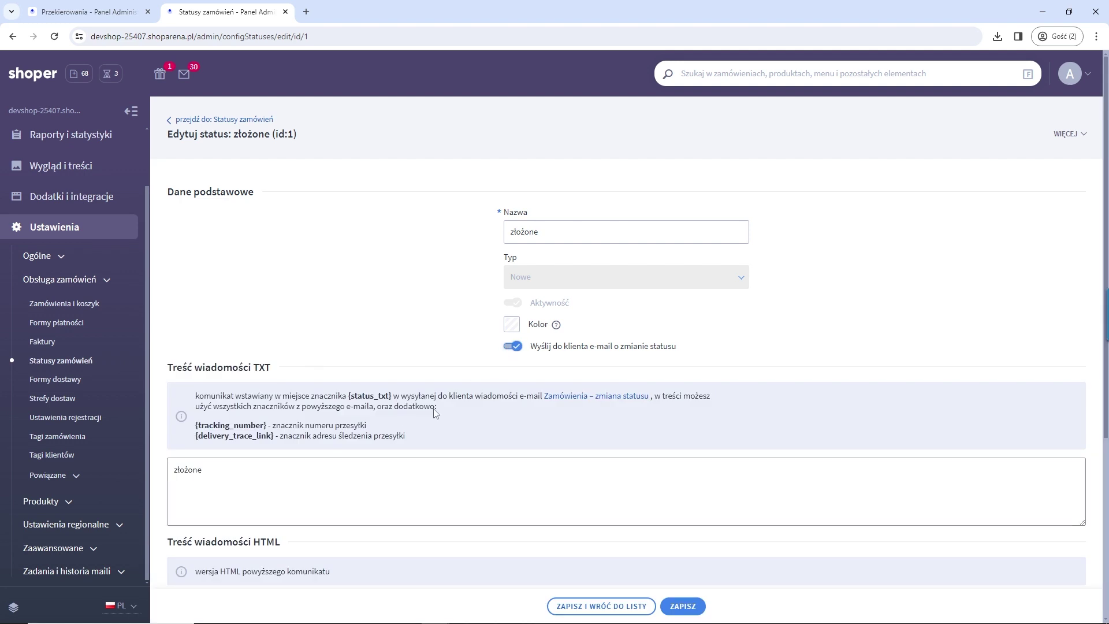
scroll(204, 508, down, 1)
scroll(204, 509, down, 2)
double_click(183, 389)
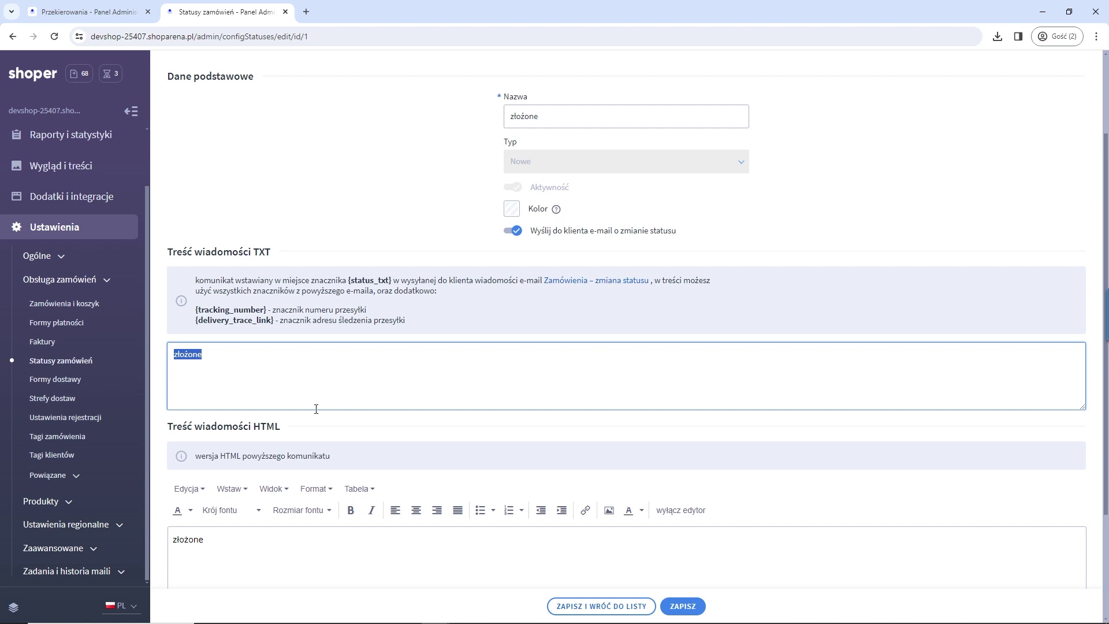
scroll(247, 315, down, 2)
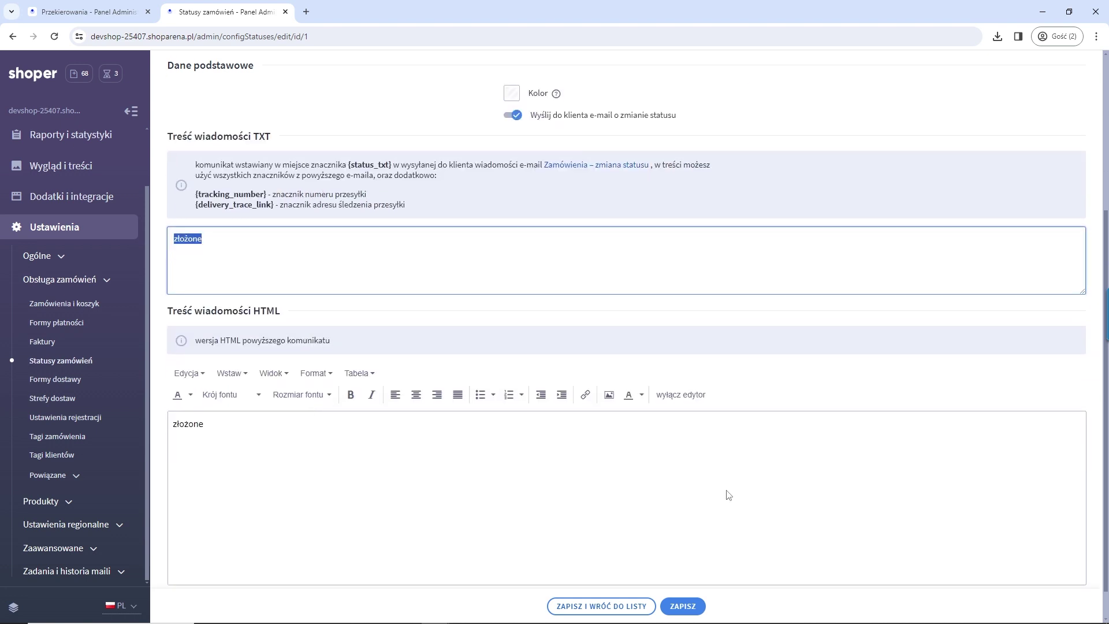
drag(271, 194, 197, 197)
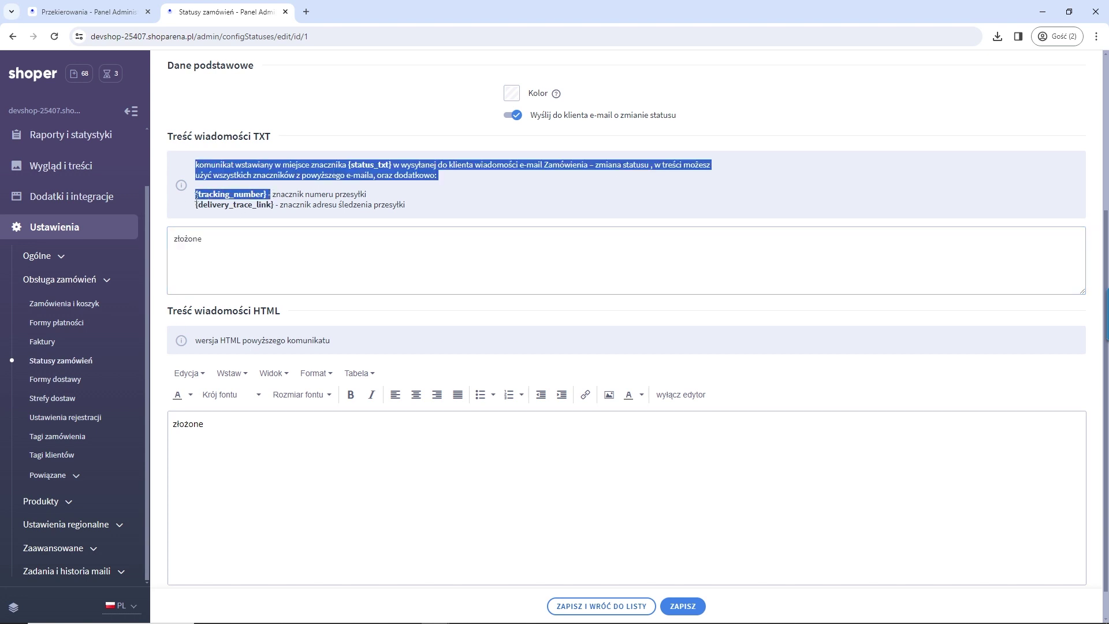
click(331, 240)
click(252, 246)
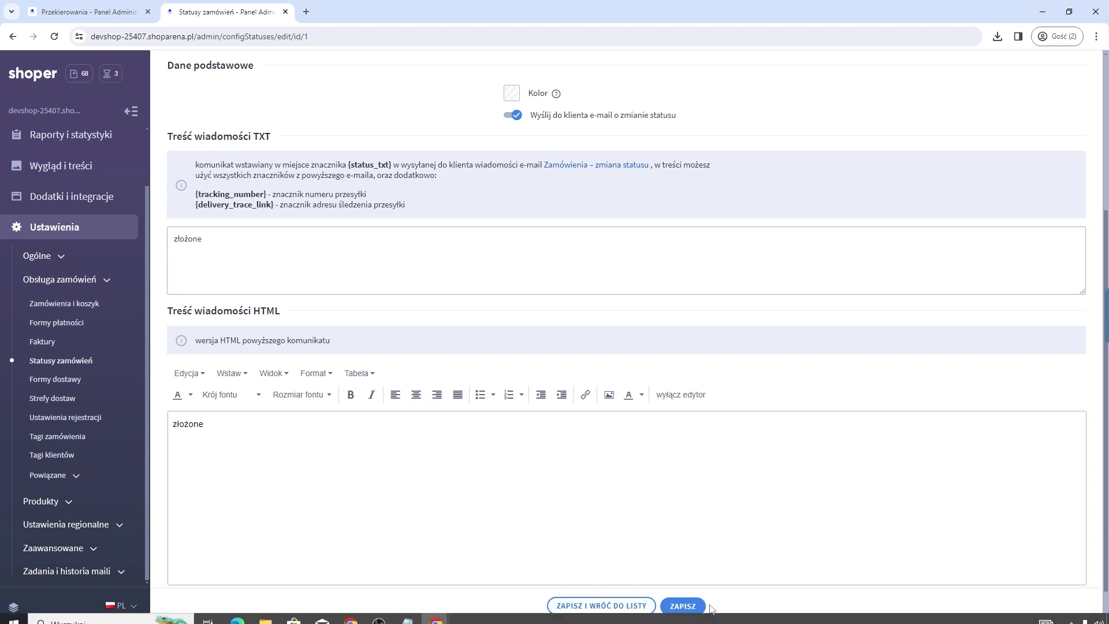
click(683, 601)
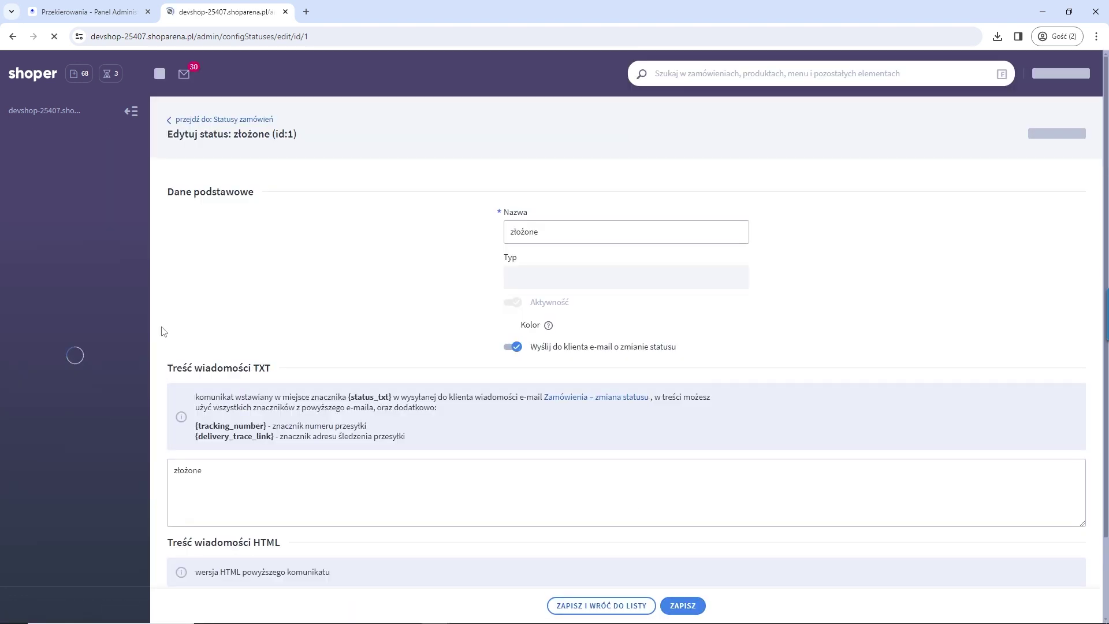
scroll(44, 146, up, 2)
Step: Set order 1218's status to 'przesyłka wysłana' in the Zamówienia list, then go to Produkty
click(47, 139)
click(47, 210)
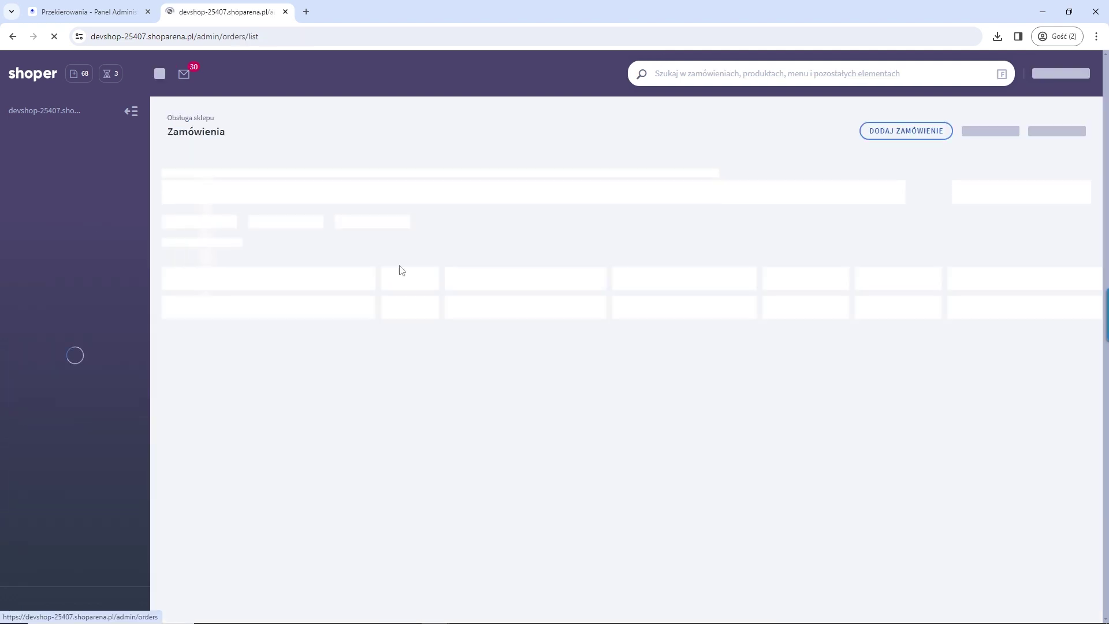
drag(952, 286, 926, 286)
click(986, 314)
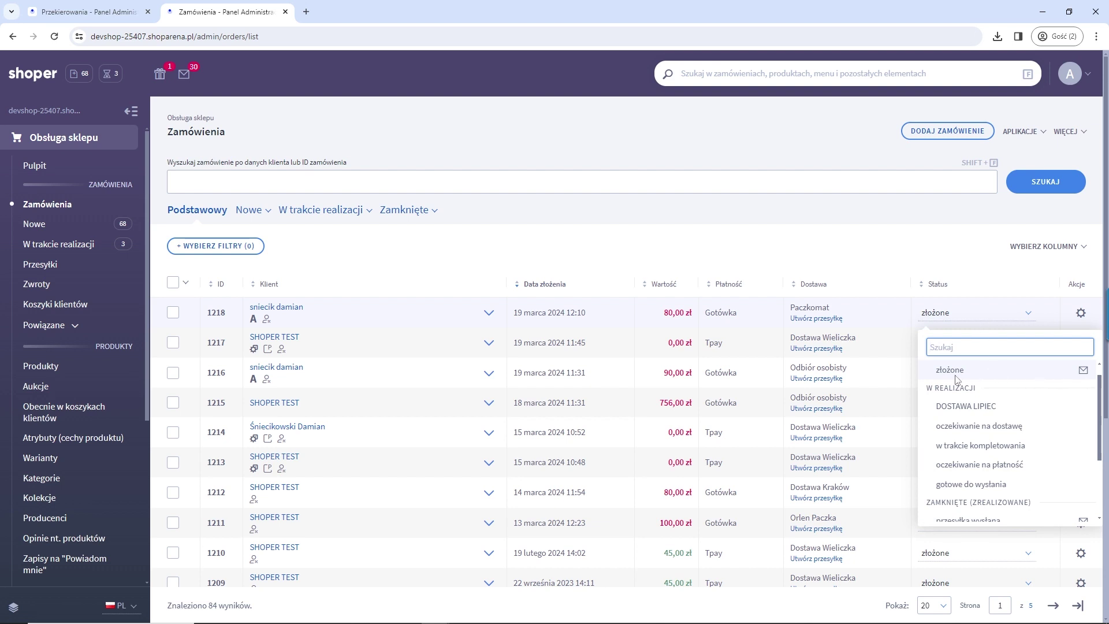
scroll(970, 447, down, 3)
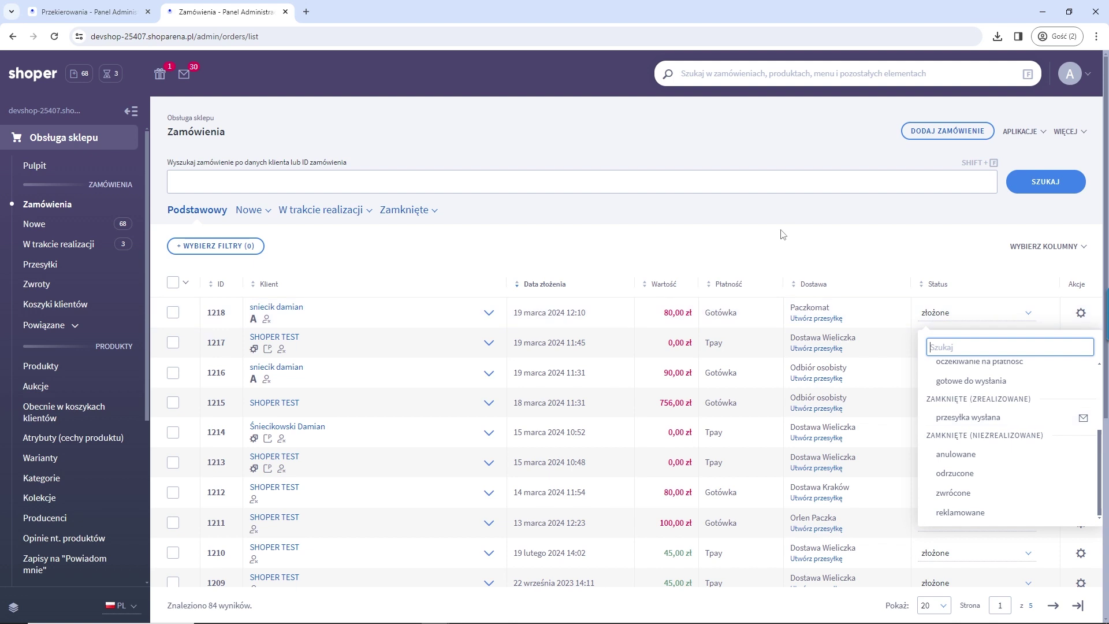
click(977, 417)
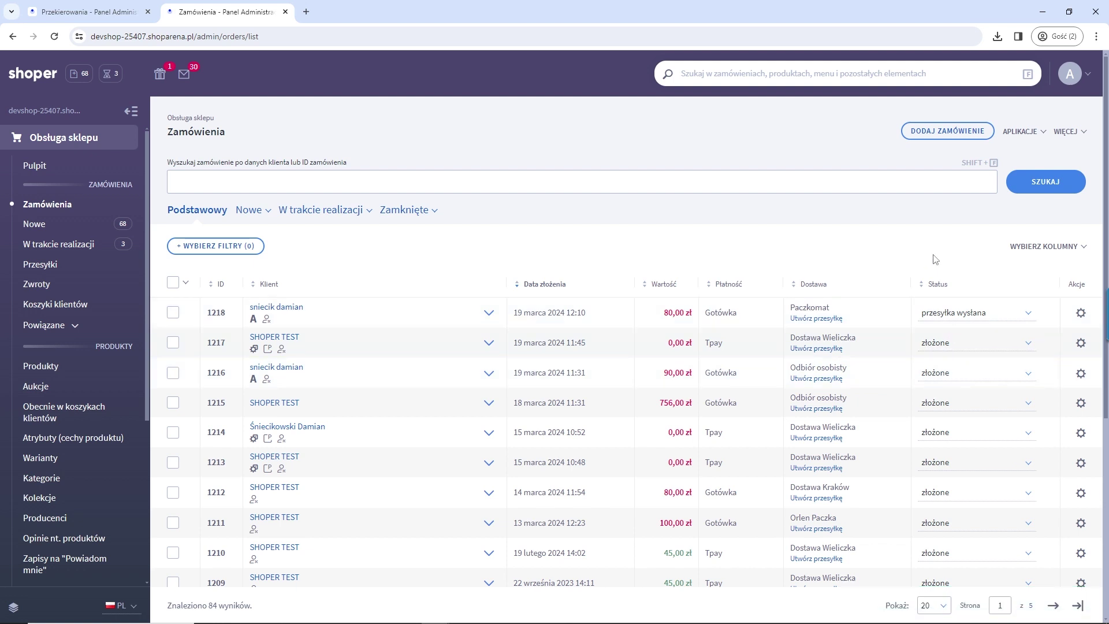
click(56, 368)
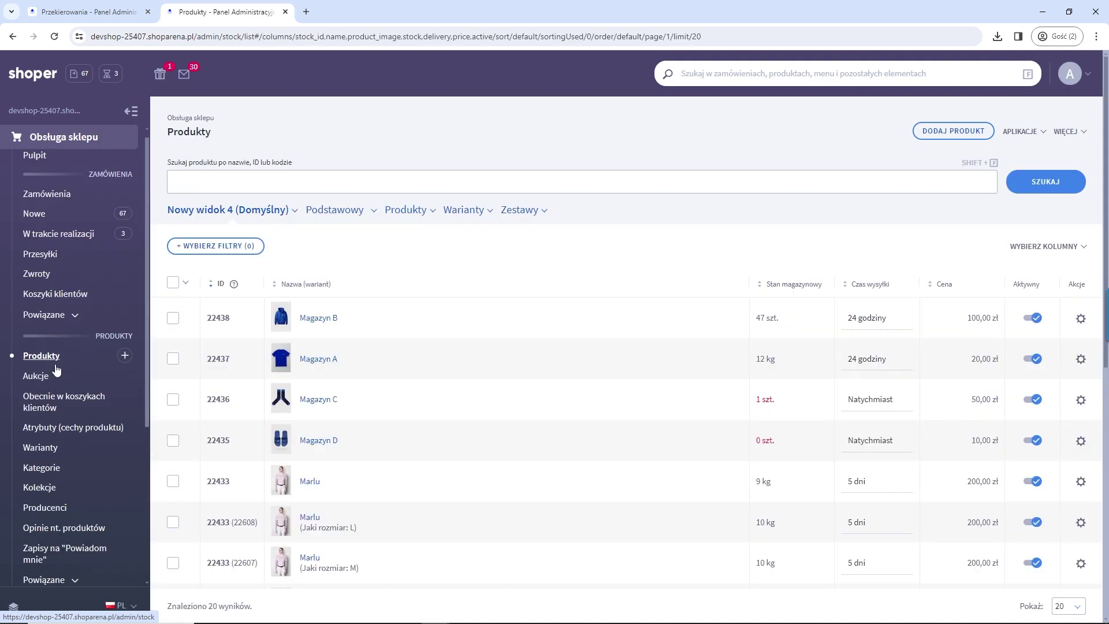
Step: Open product Magazyn B and look through its variants, files and digital product panels
click(334, 317)
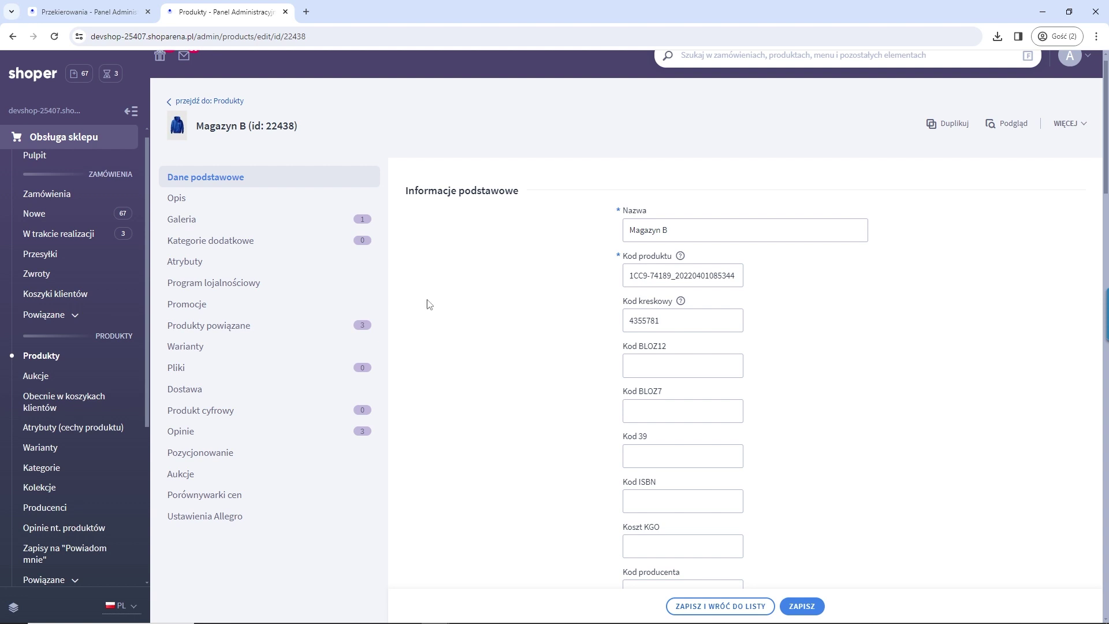
click(260, 361)
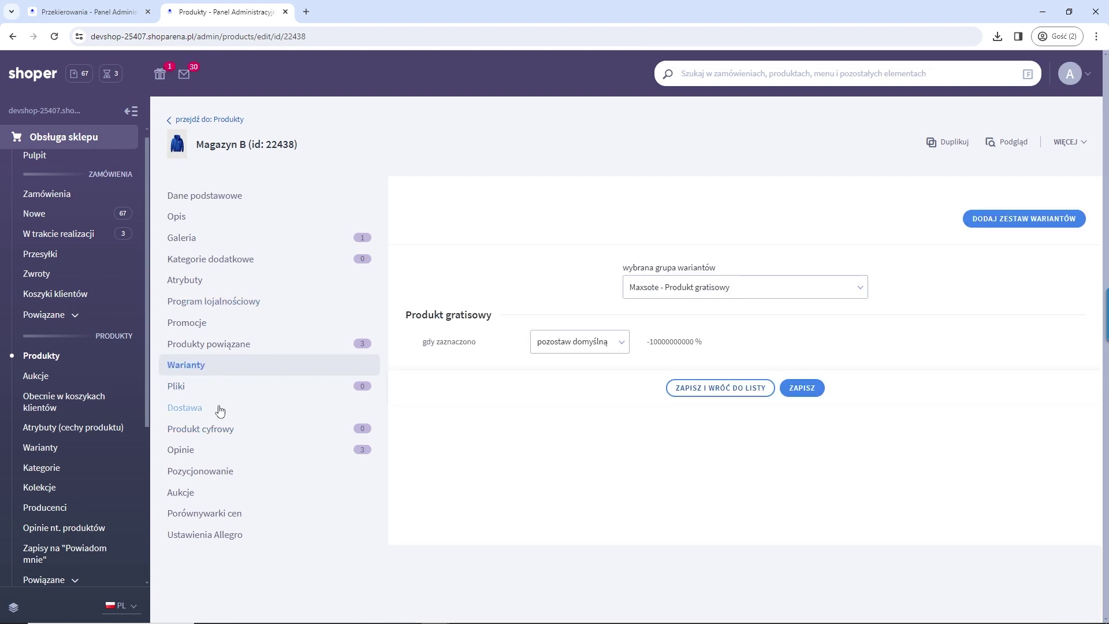
click(191, 393)
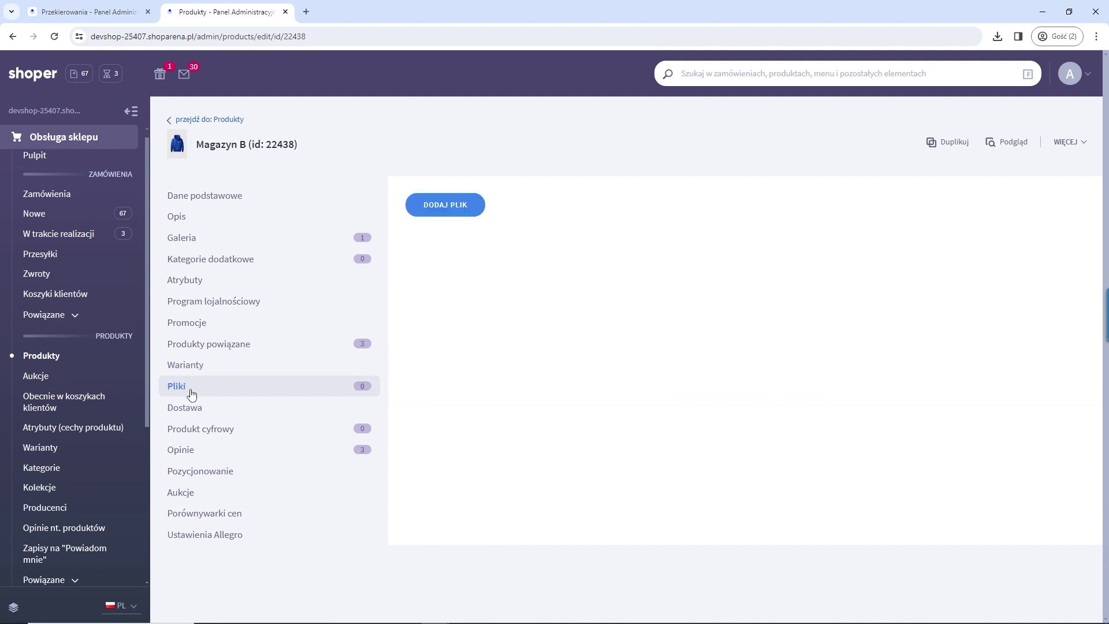
click(215, 433)
click(465, 325)
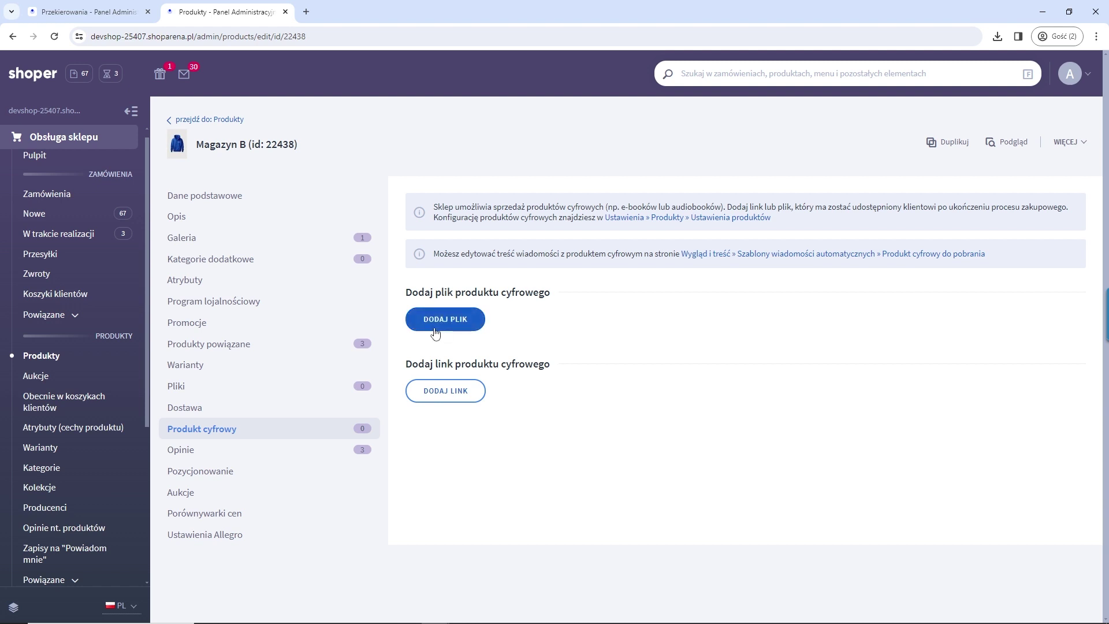
click(195, 366)
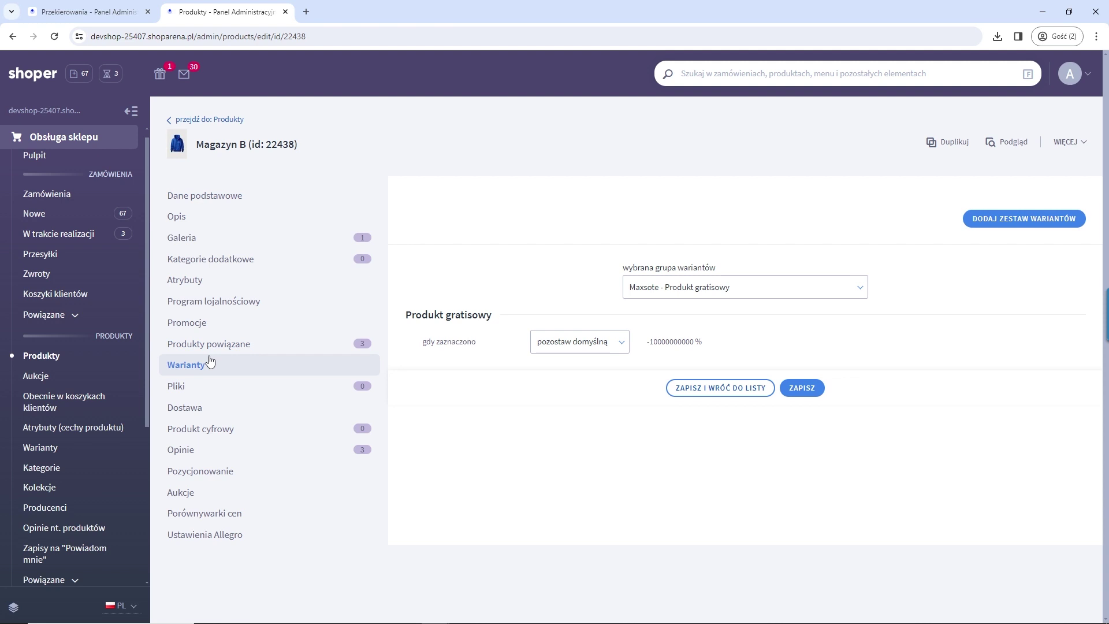
Step: Change Magazyn B's variant group to '- brak -' and confirm with OK
click(798, 286)
scroll(686, 363, up, 5)
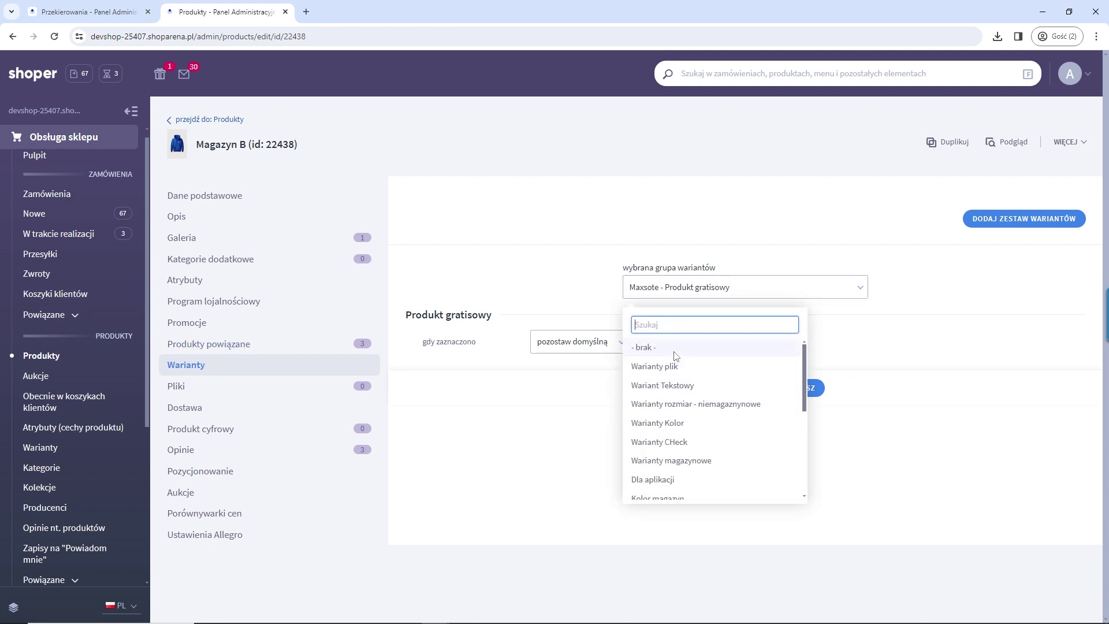
click(677, 348)
click(633, 372)
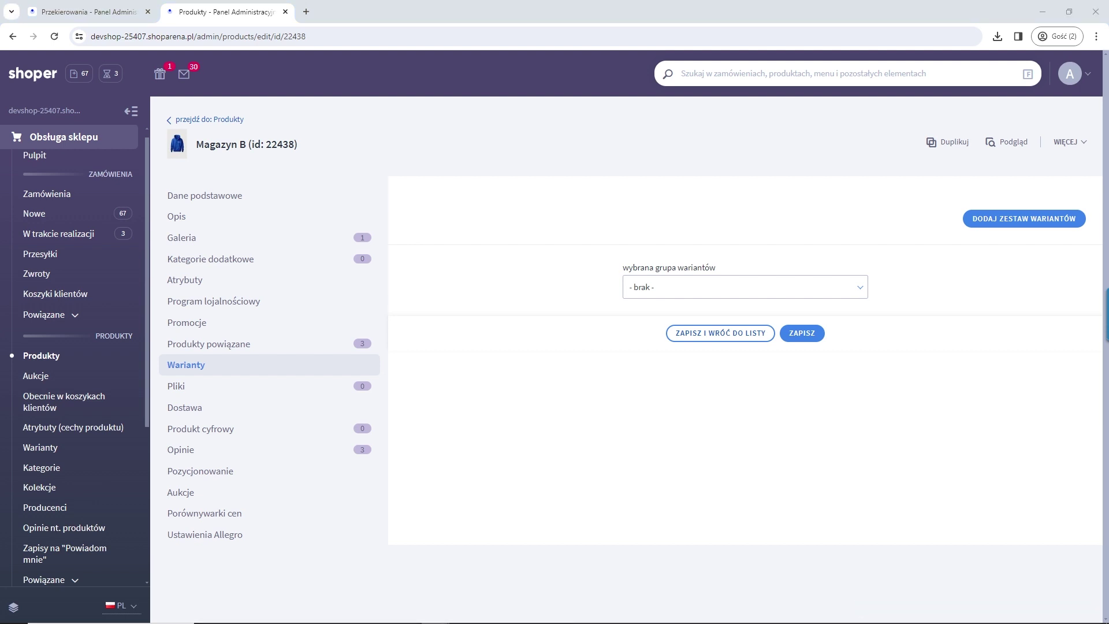
Step: Load the Kreodruk magic photo mug product page in a new browser tab
click(306, 12)
text(https://kreodruk.pl/kubek-magiczny-z-wlasnym-zdjeciem-nadrukiem)
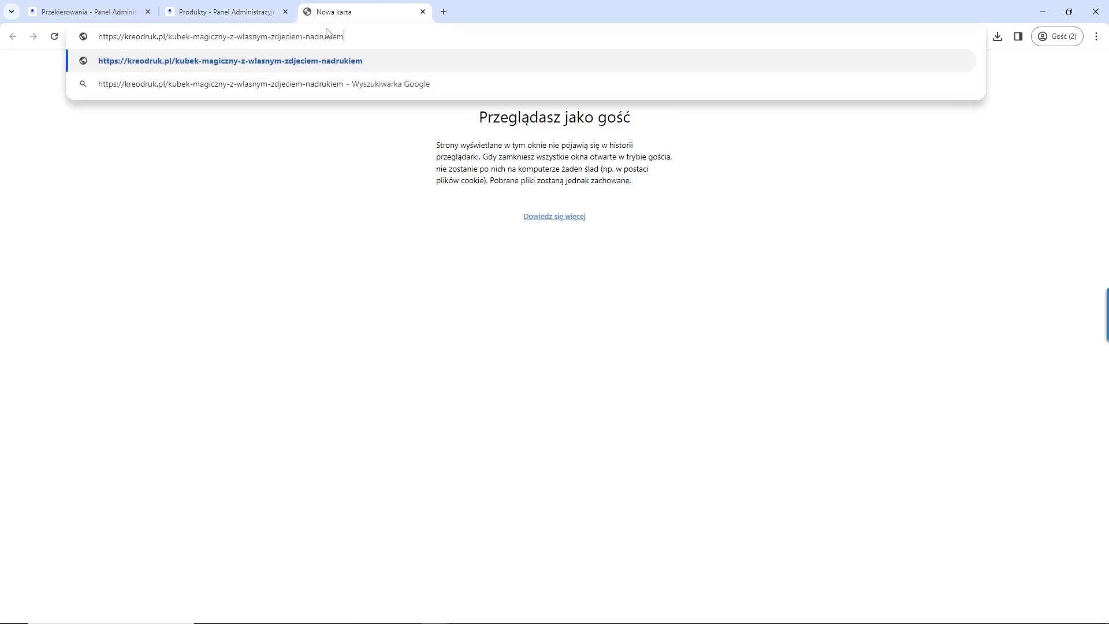
key(Return)
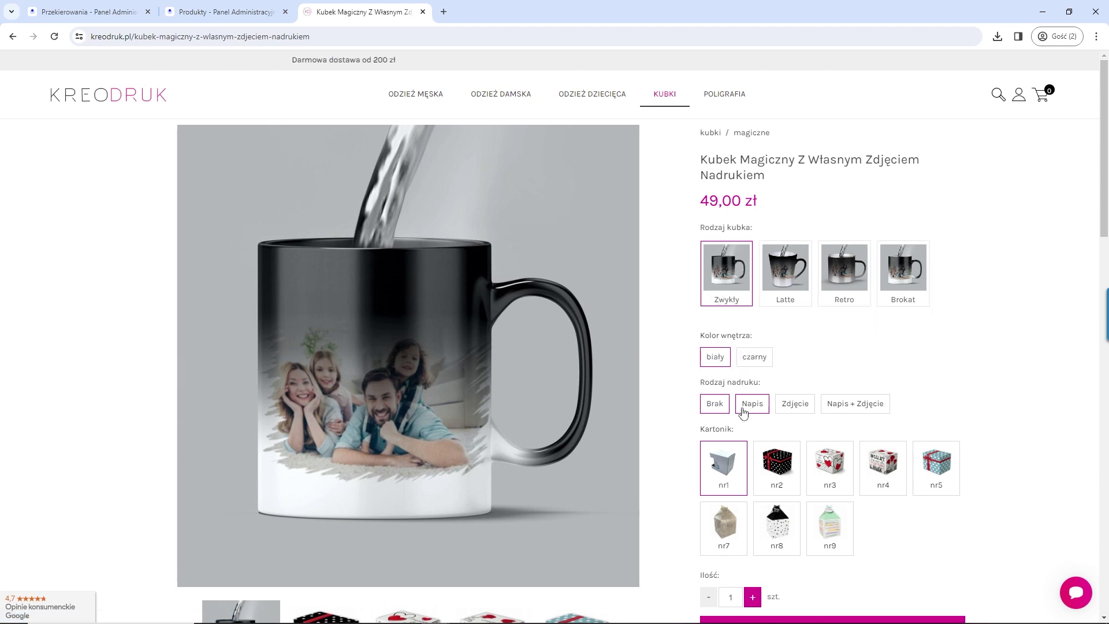
scroll(839, 371, down, 1)
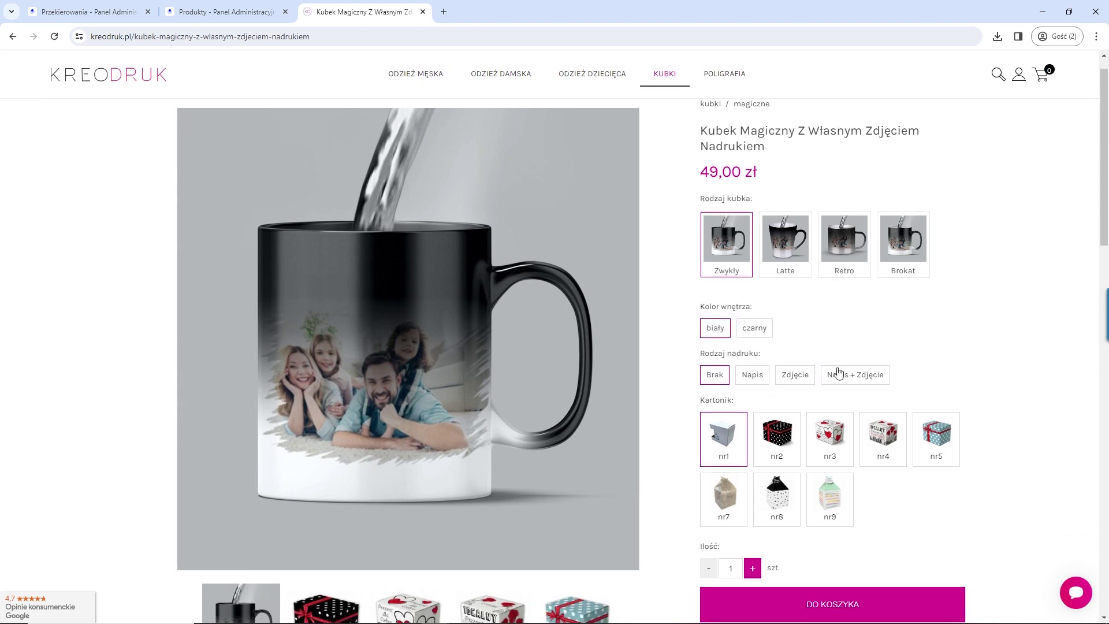
scroll(839, 372, down, 1)
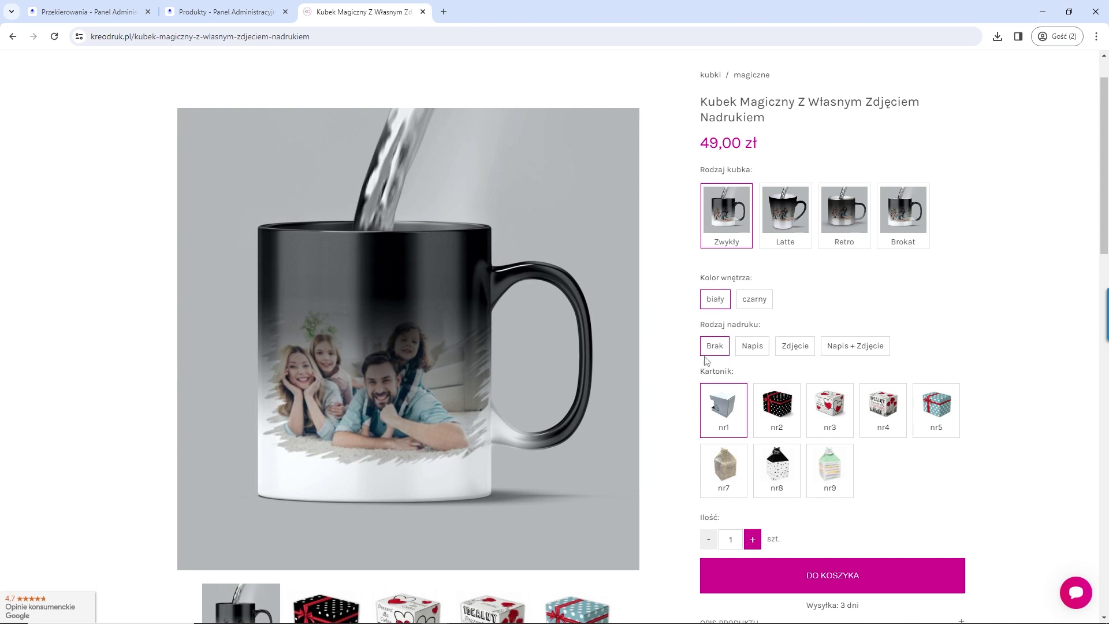
Step: Try the Napis, Zdjęcie and Napis + Zdjęcie print types, then close the store tab
click(749, 351)
click(726, 396)
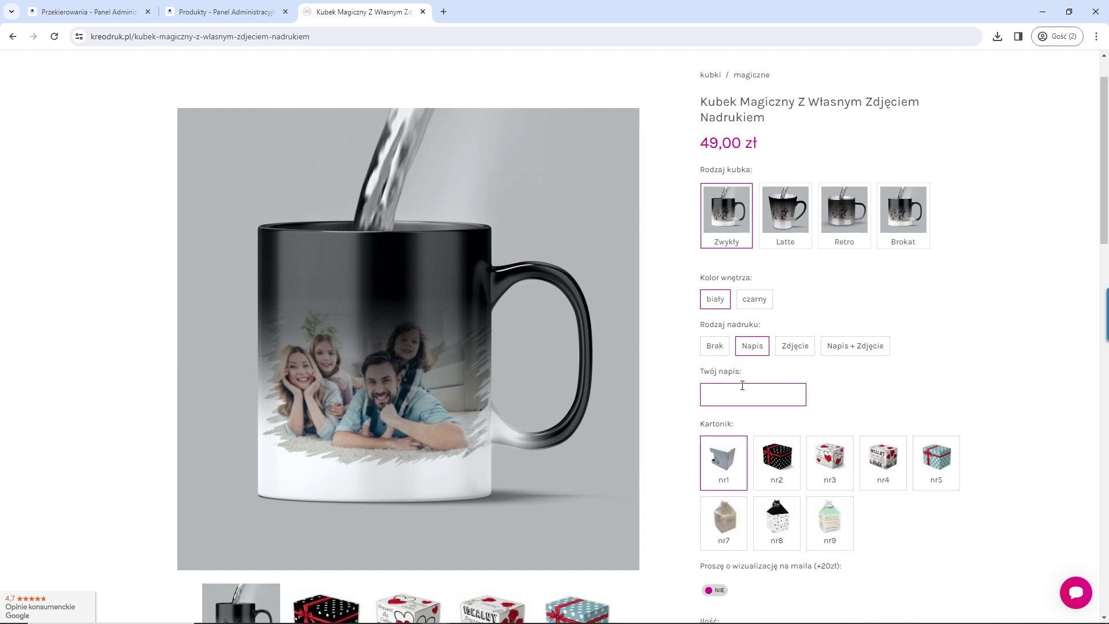
drag(740, 385, 670, 397)
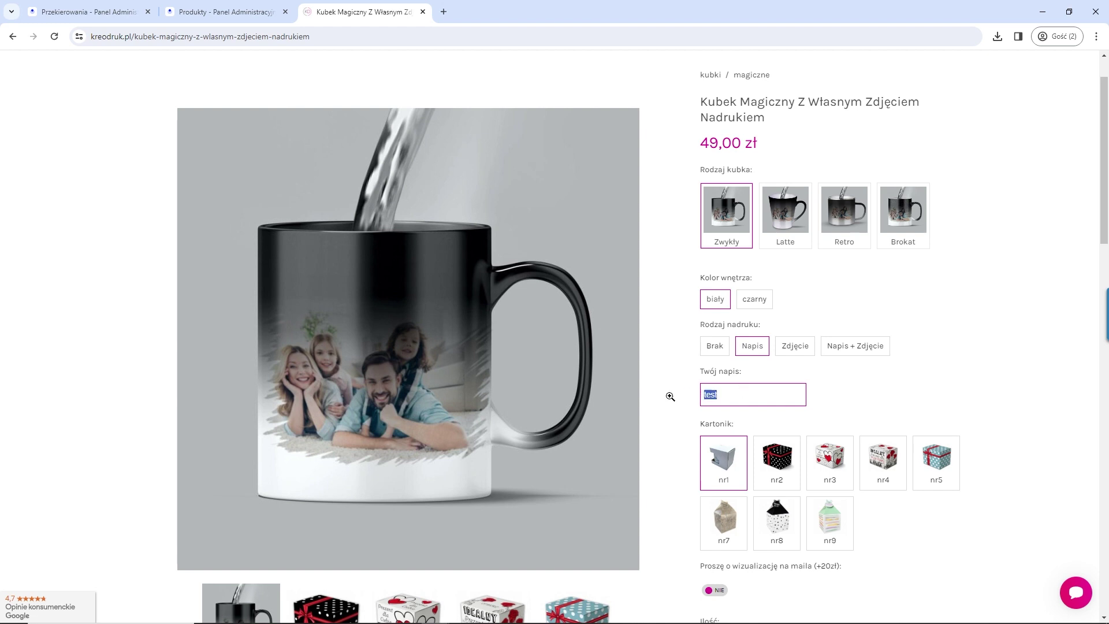
click(795, 347)
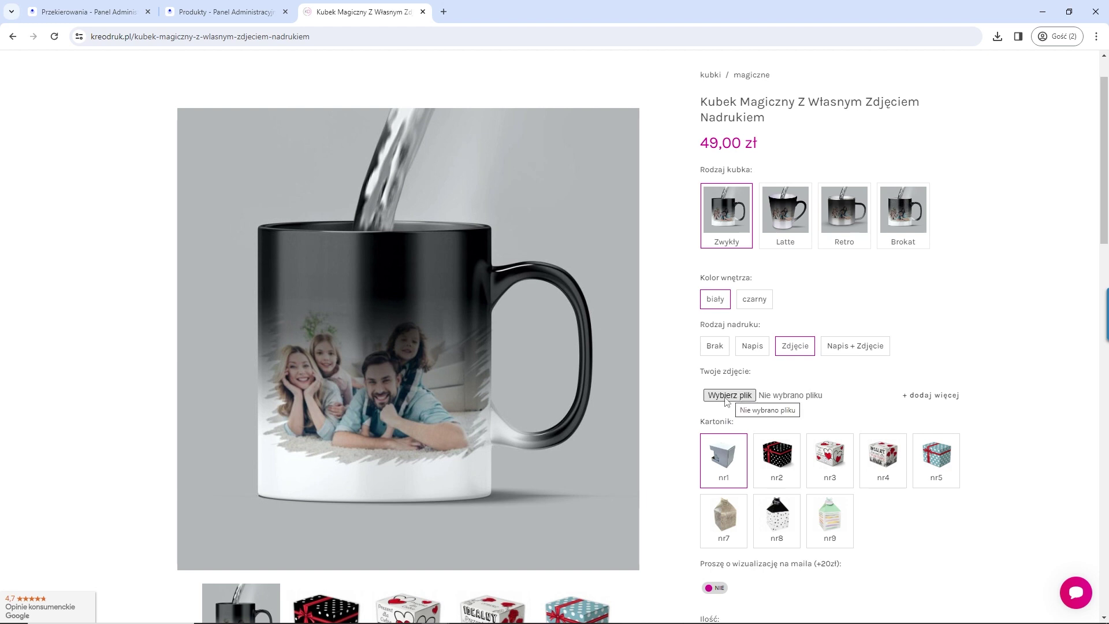
click(860, 350)
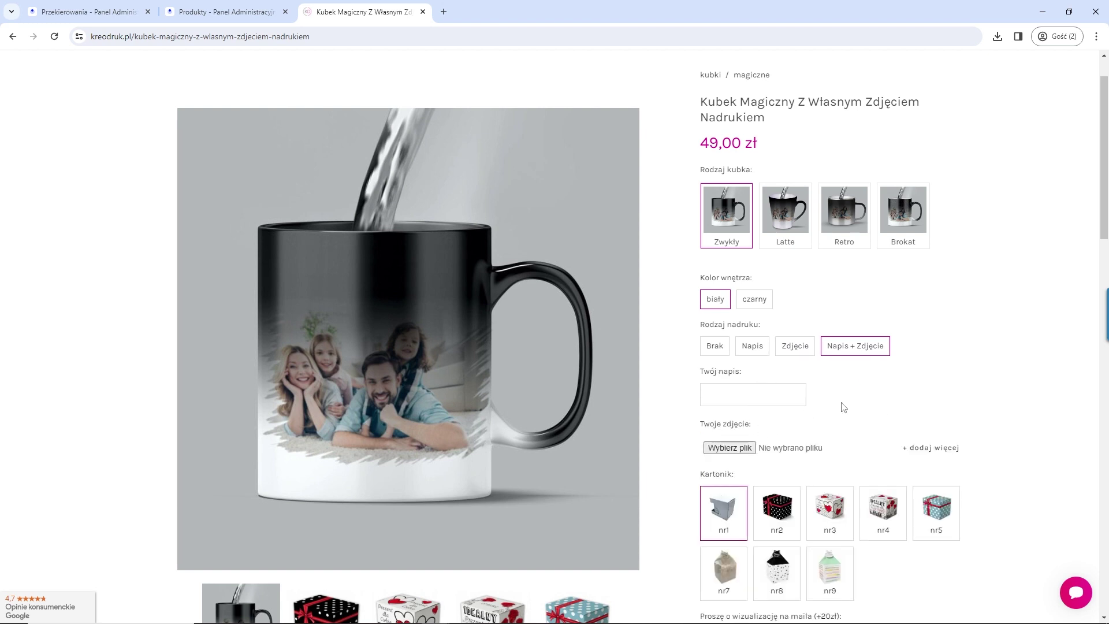
scroll(925, 419, down, 2)
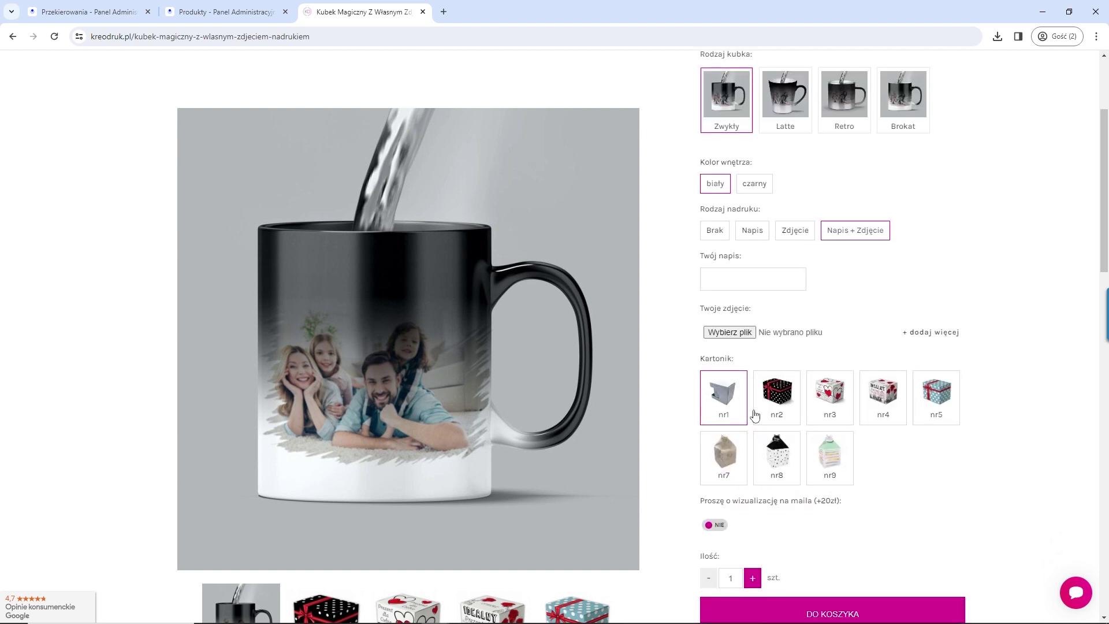
scroll(769, 451, down, 2)
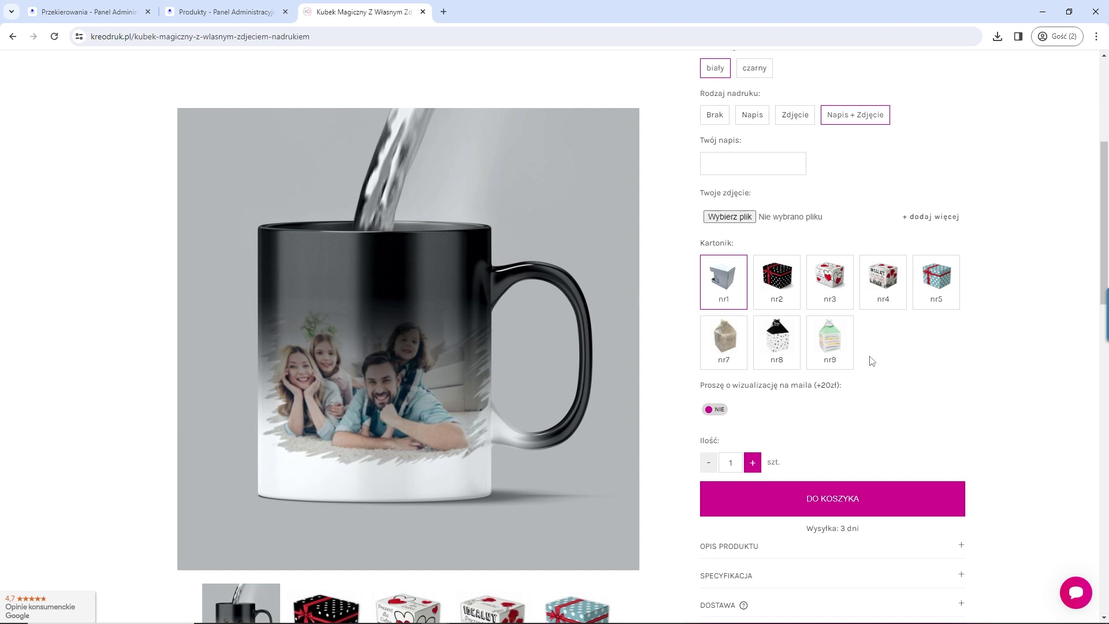
click(423, 12)
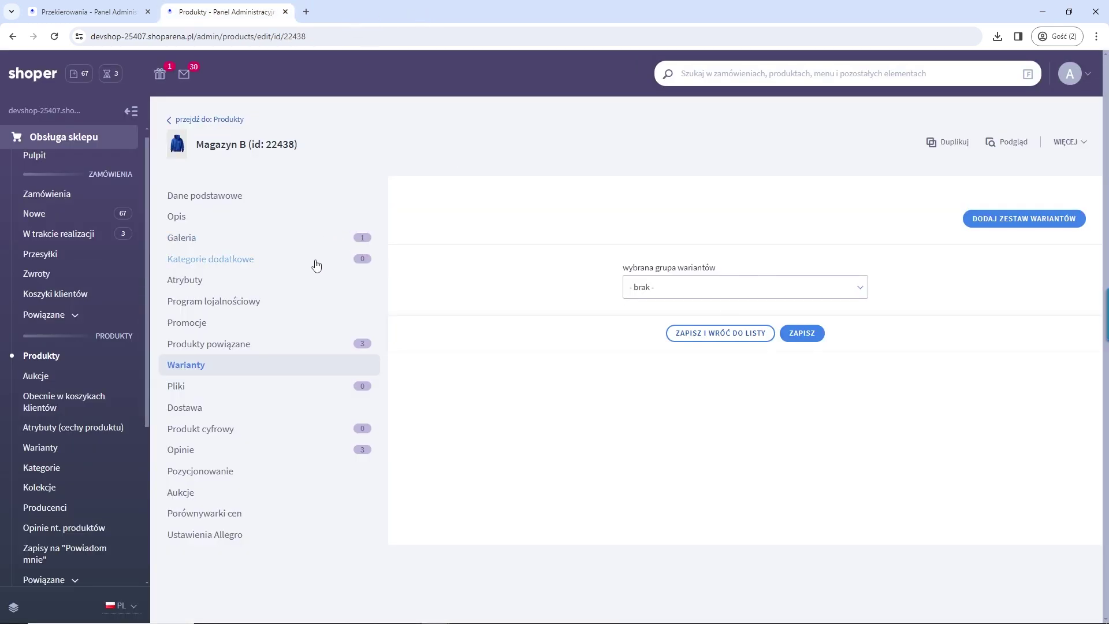
Step: Return to the Produkty list, briefly opening the DODAJ PRODUKT form on the way
click(212, 122)
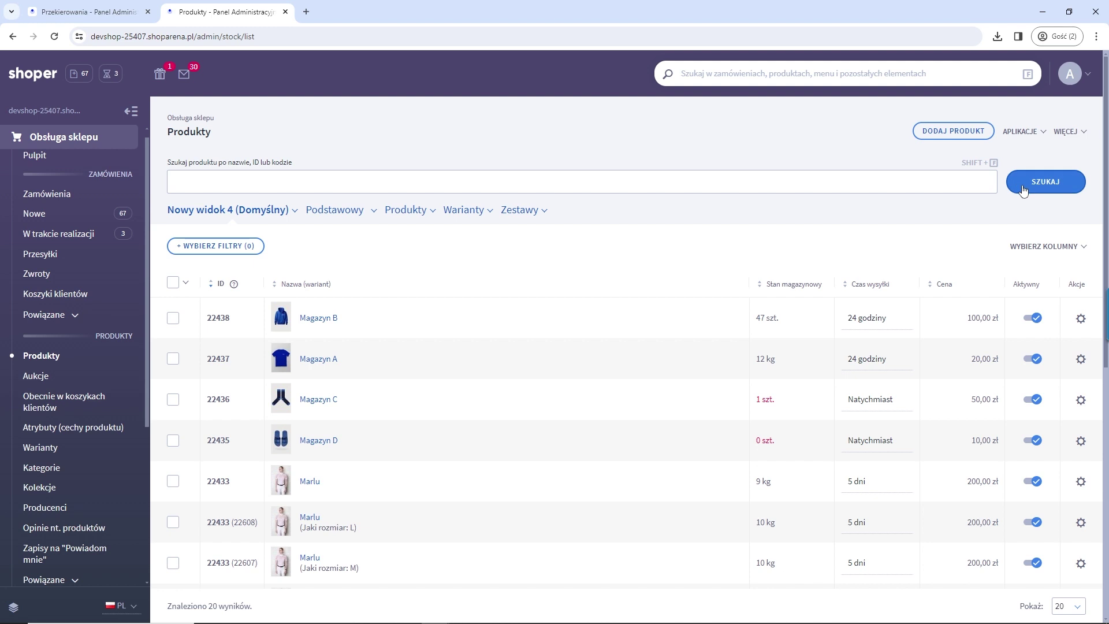
click(943, 137)
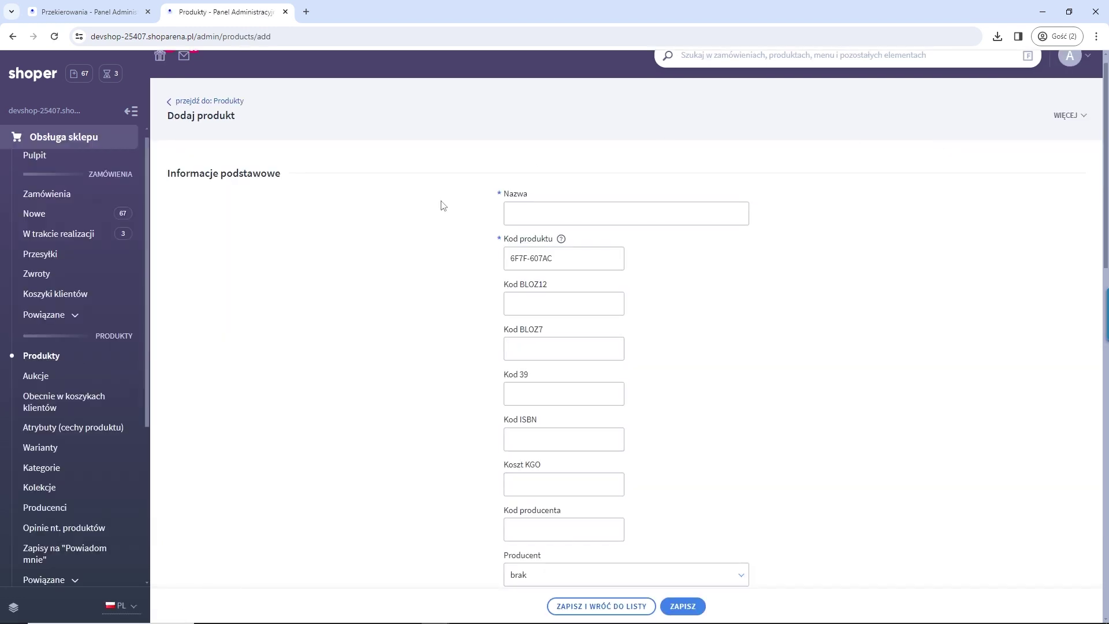
click(226, 101)
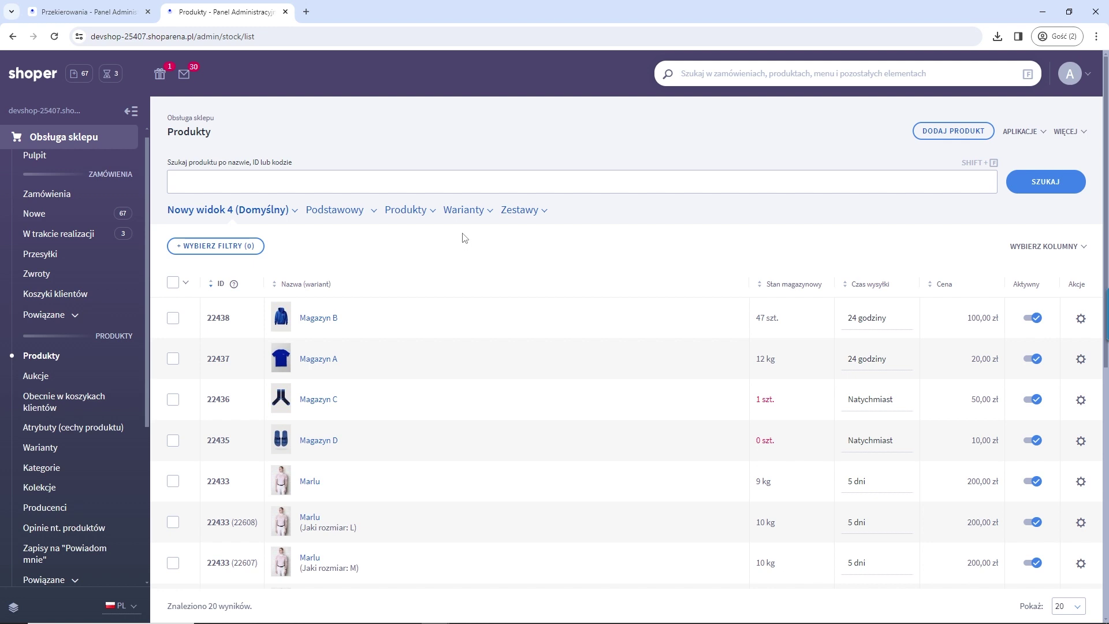
scroll(97, 426, down, 4)
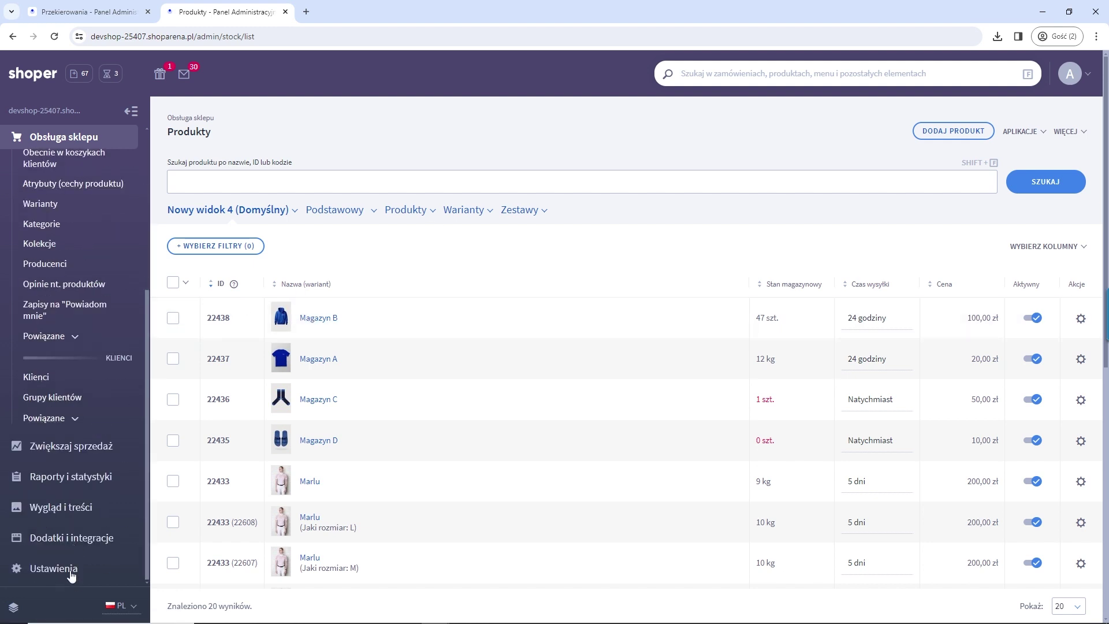
Step: Open the Wyszukiwarka settings under Ustawienia > Produkty in the sidebar
click(72, 570)
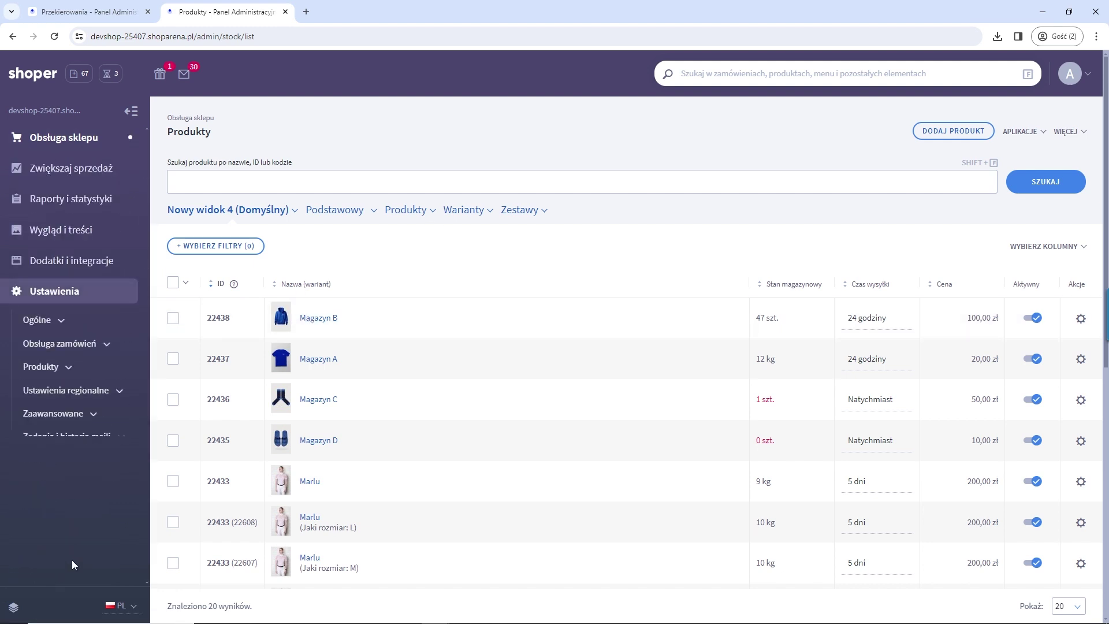
click(89, 264)
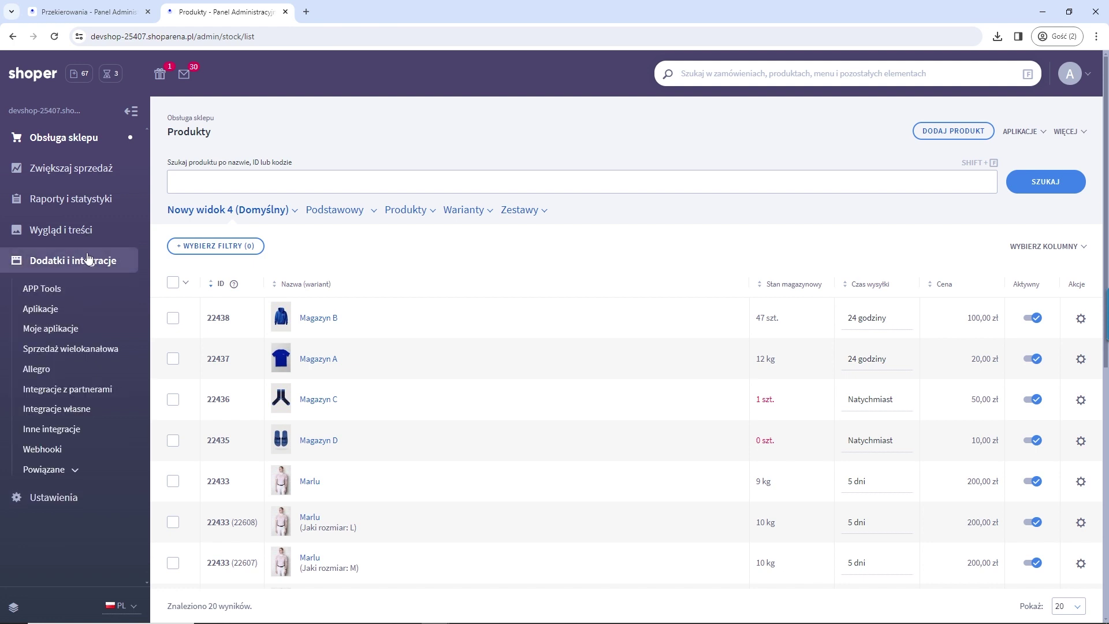
click(68, 504)
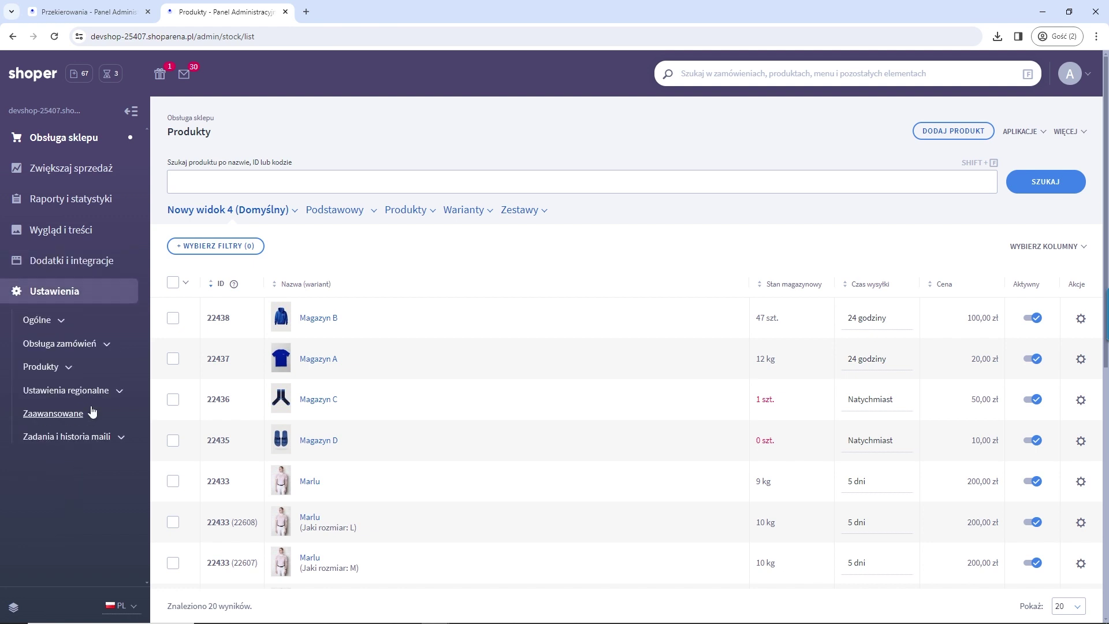
click(93, 414)
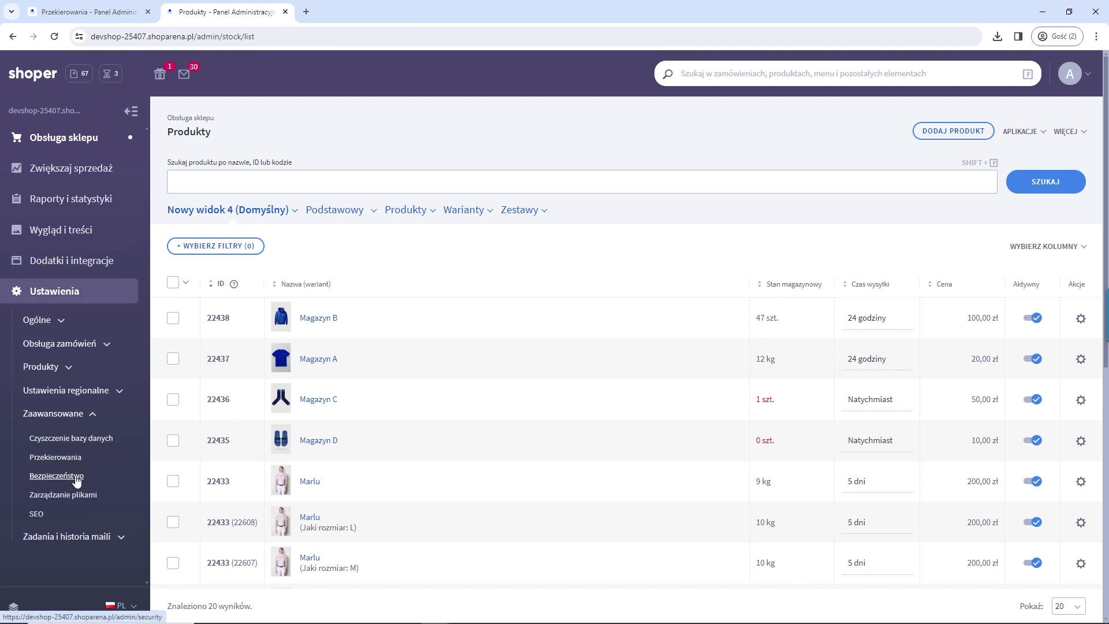
click(71, 368)
click(66, 448)
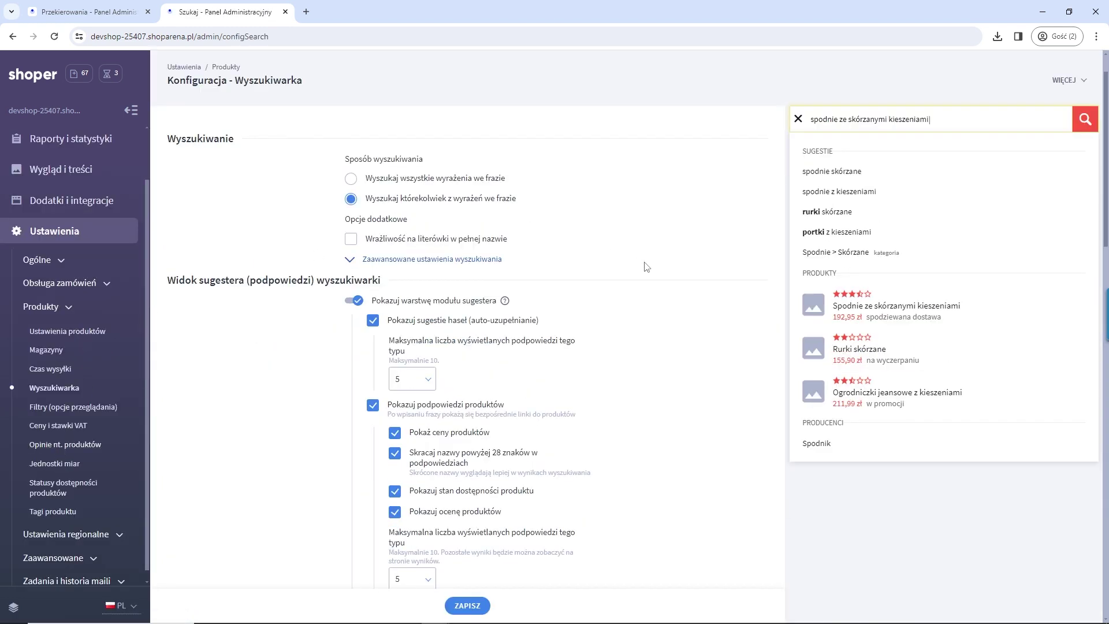
Step: Open the storefront in a new tab and type 'magazy' into its search box
click(51, 115)
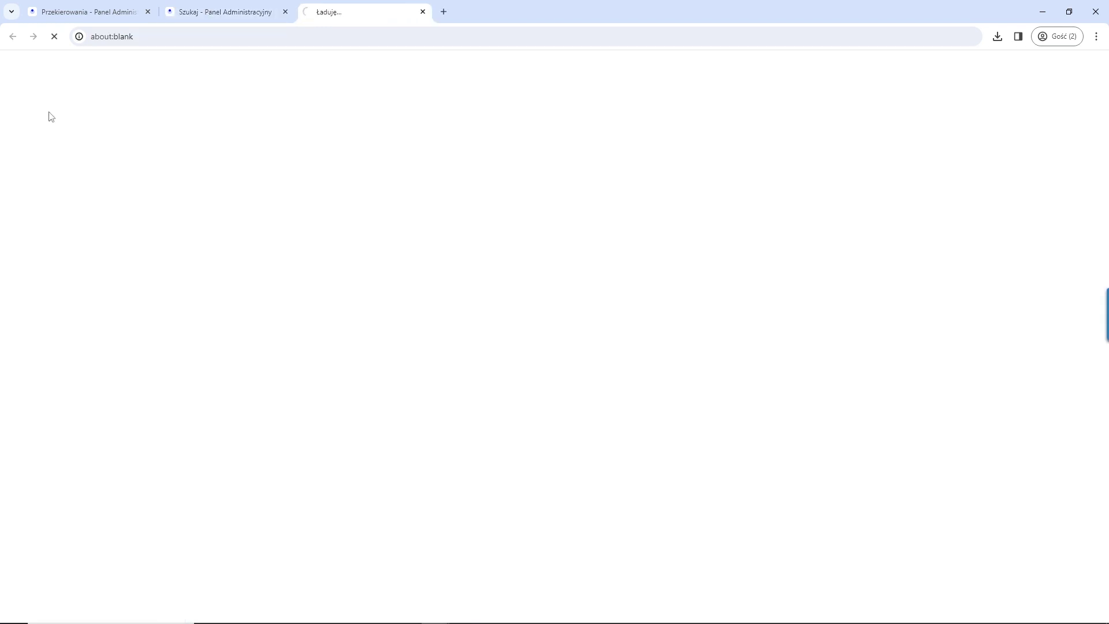
click(669, 84)
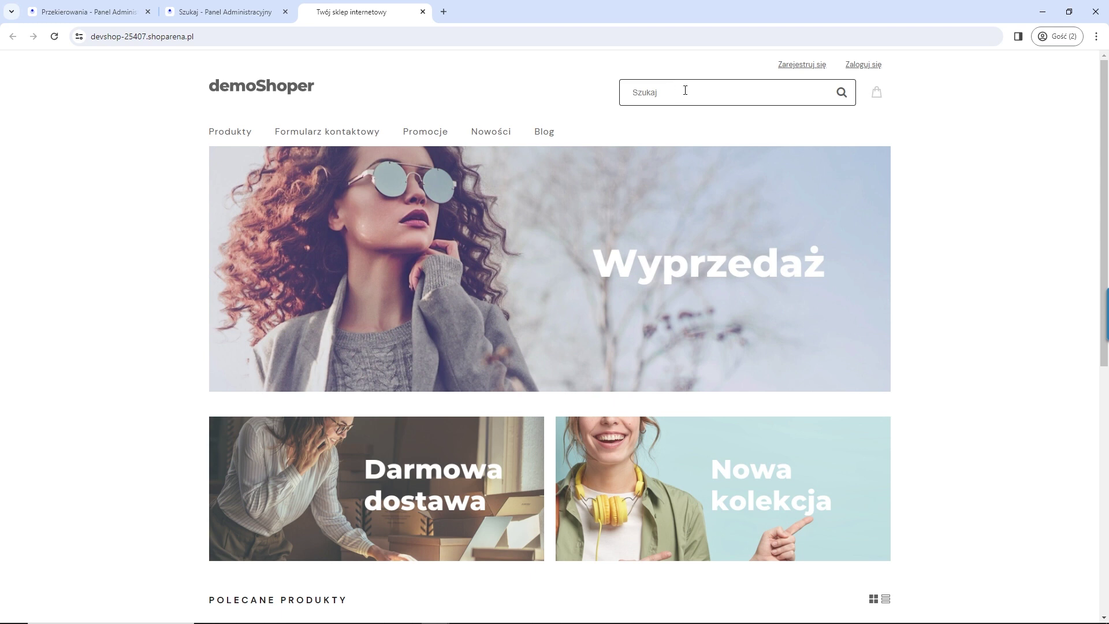
text(magazy)
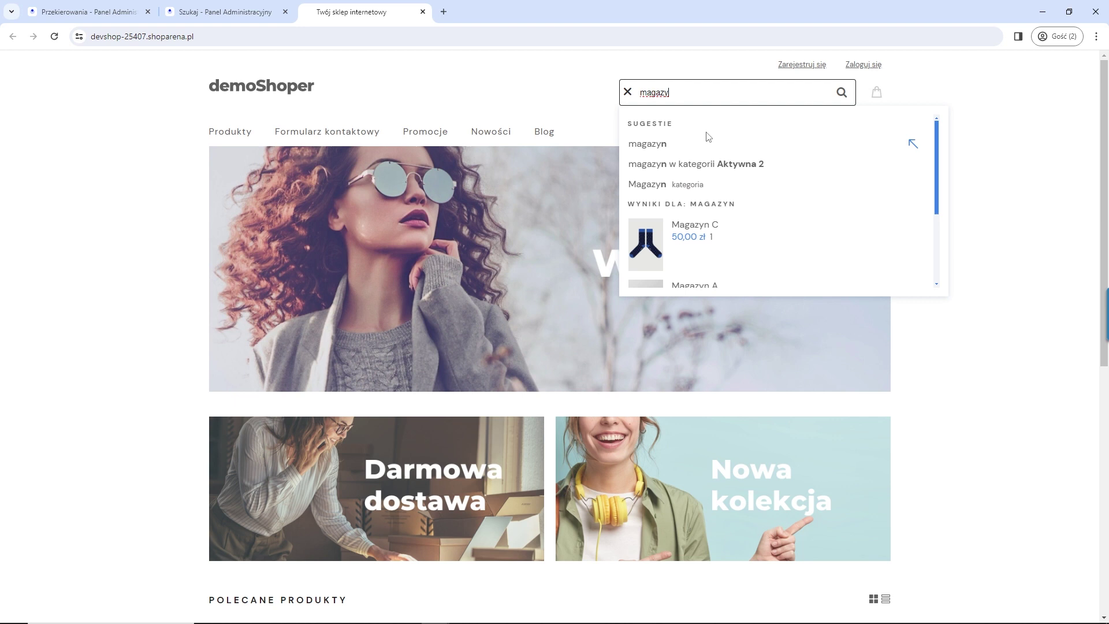
scroll(728, 176, down, 3)
scroll(728, 245, up, 3)
scroll(727, 234, down, 1)
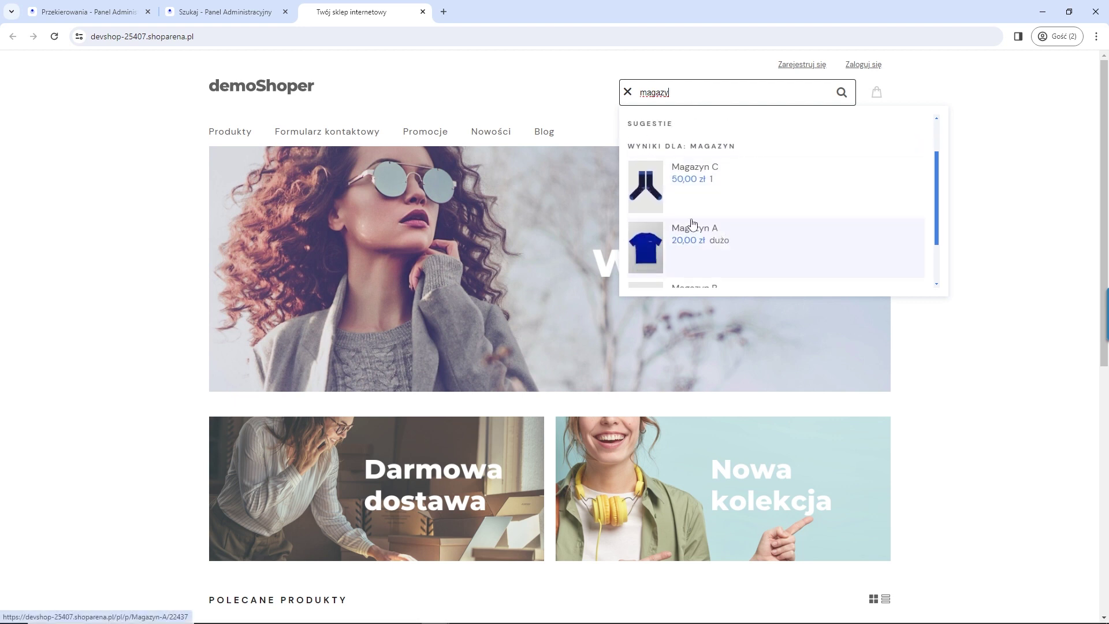
scroll(730, 217, up, 1)
scroll(730, 218, down, 2)
scroll(733, 202, up, 3)
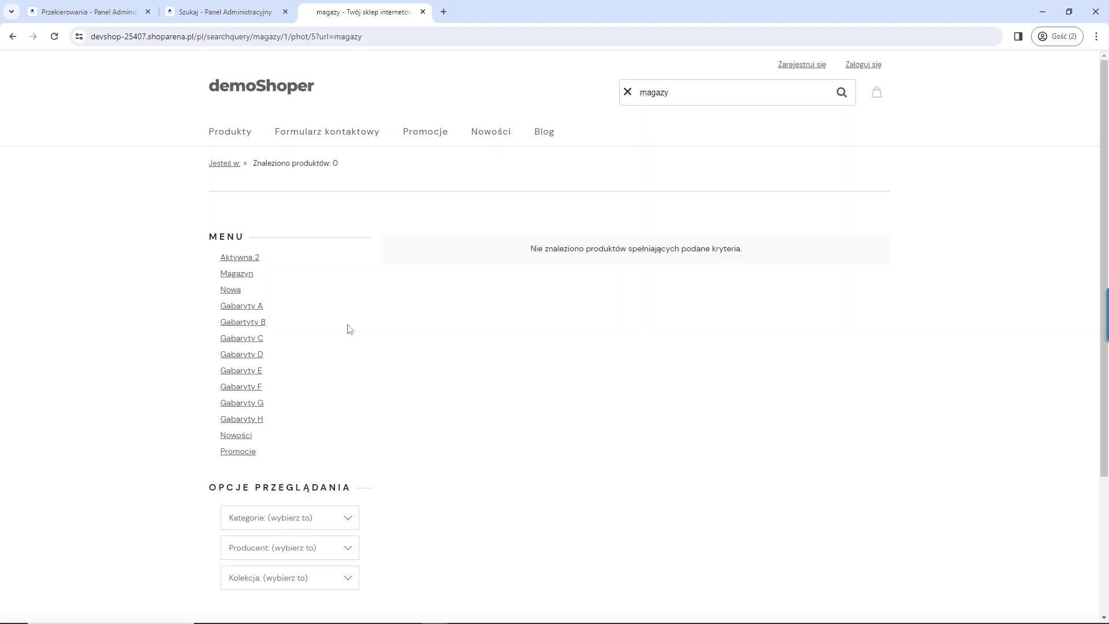
Step: Complete the search as 'magazyn' to list three results, then return to the admin tab
click(704, 96)
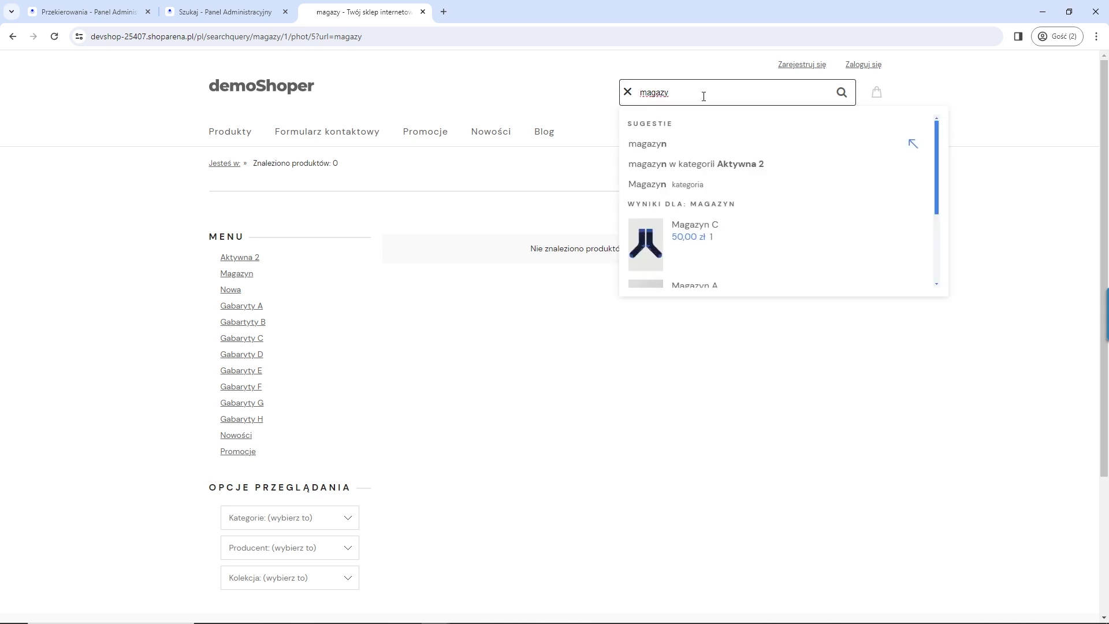
text(n)
key(Return)
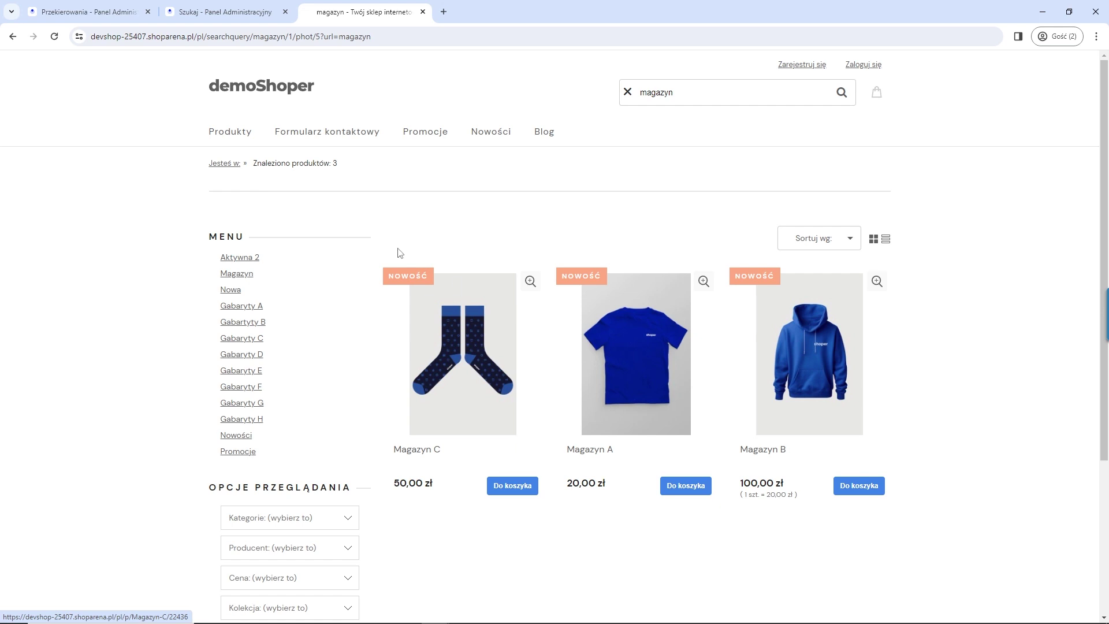
click(272, 15)
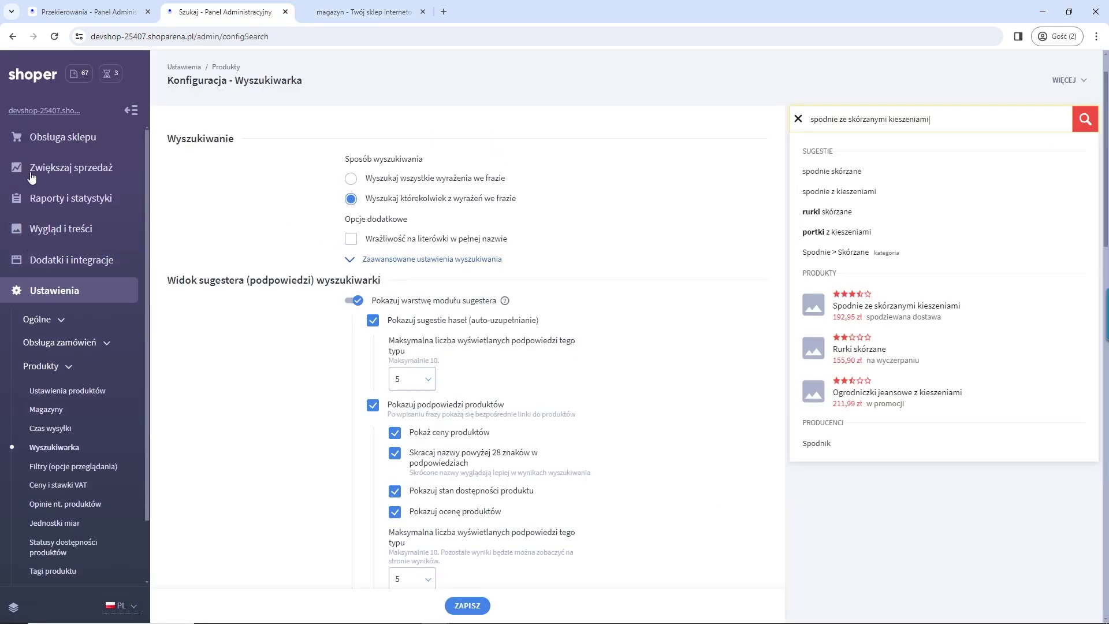
Step: Expand Obsługa sklepu and open the Produkty list
click(39, 140)
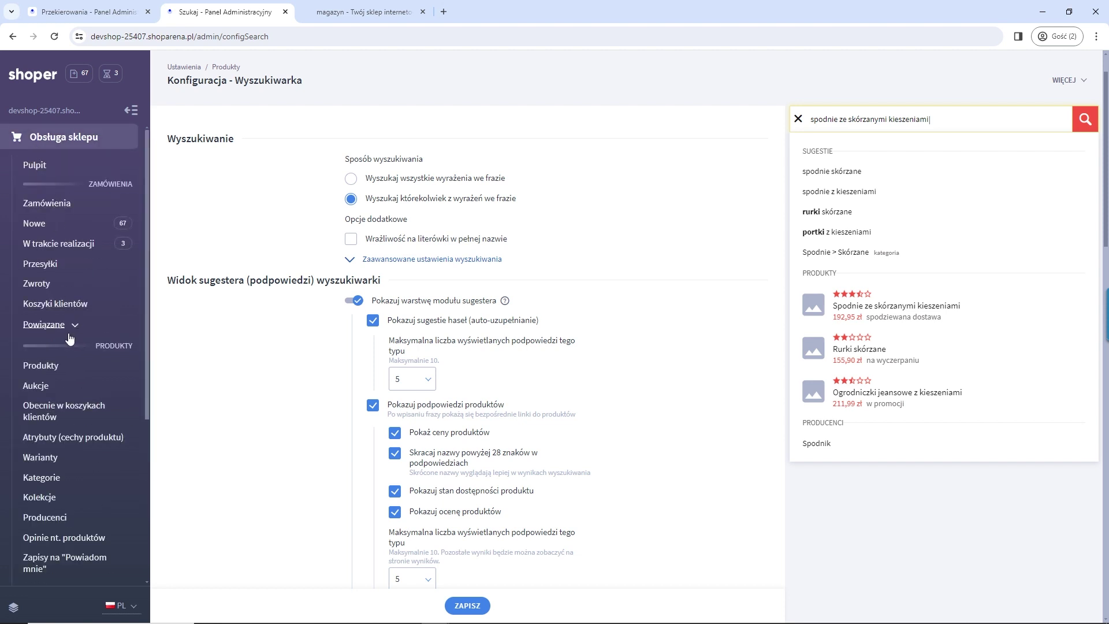
click(50, 366)
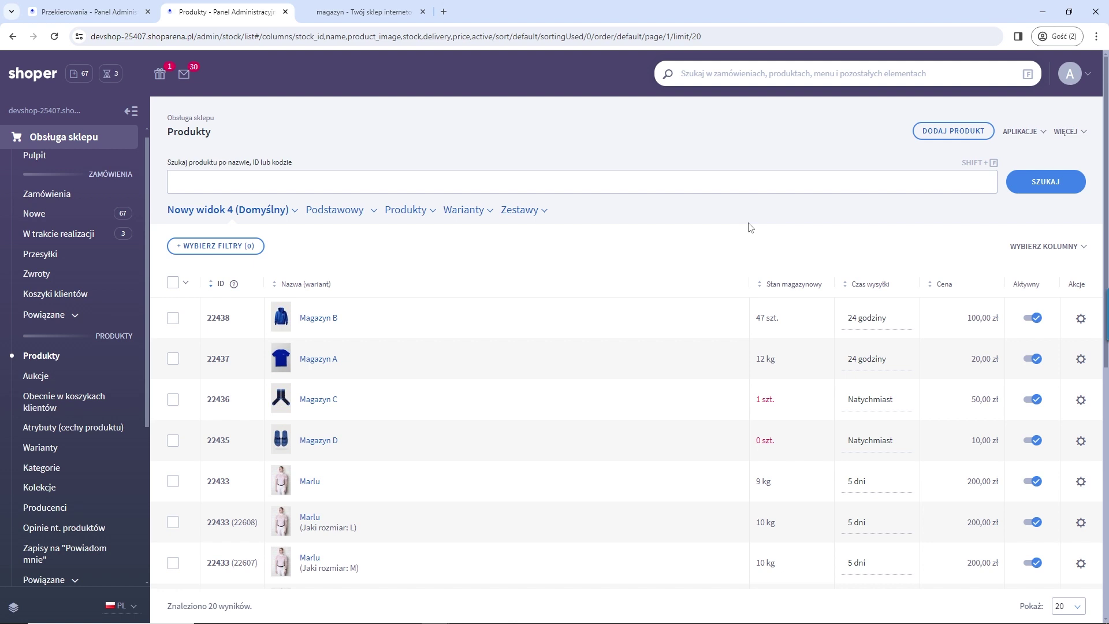
Step: Create a new CSV profile named 'grol' from WIĘCEJ > Eksportuj
click(1083, 134)
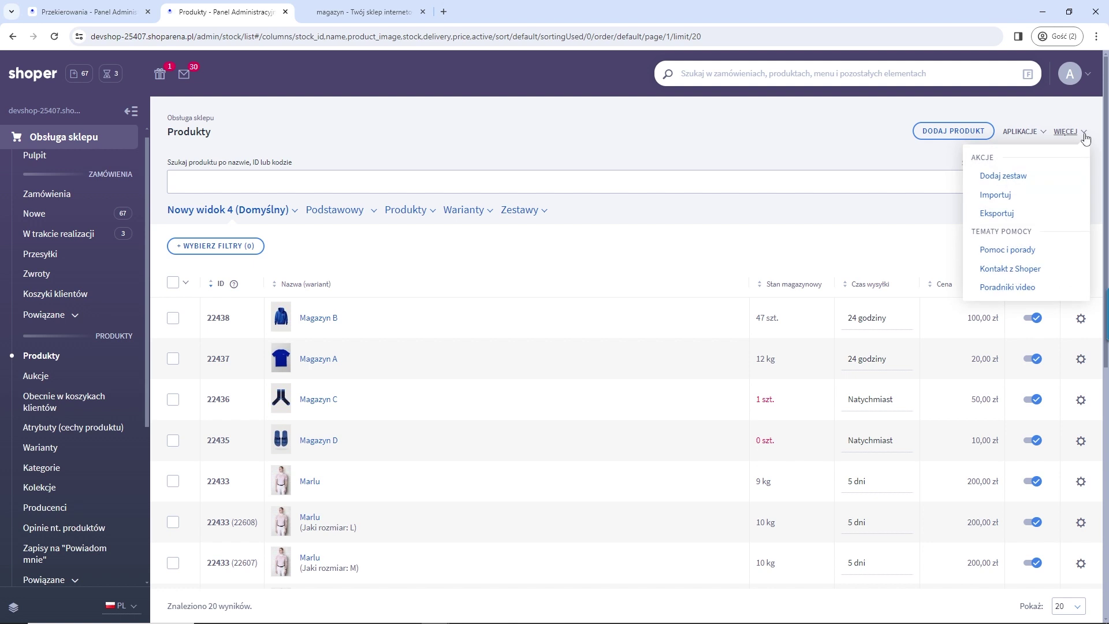
click(998, 214)
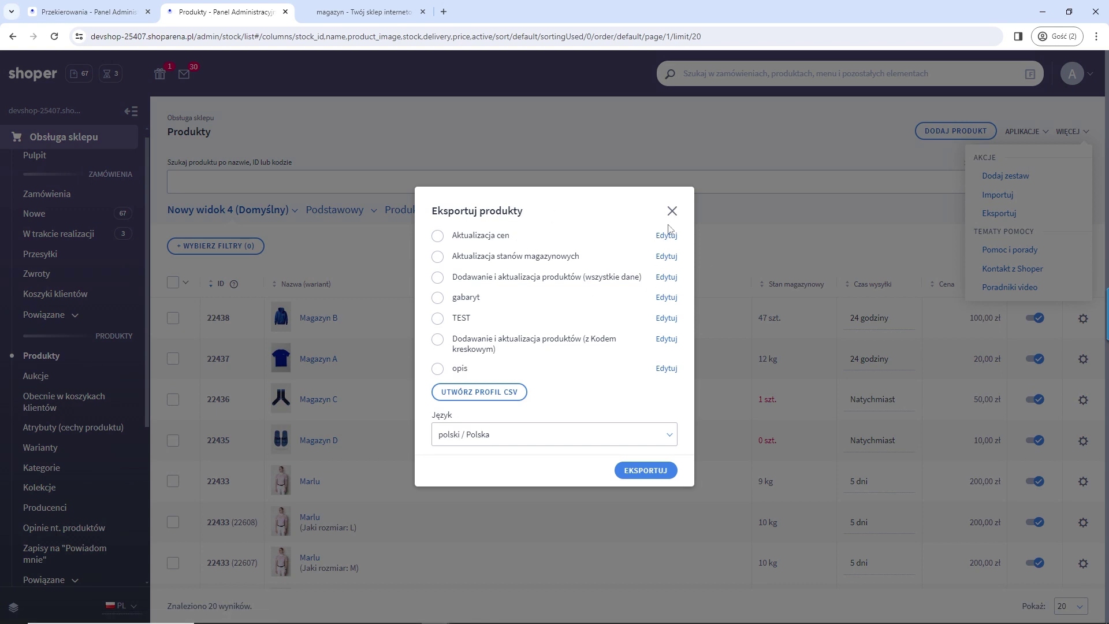
click(481, 393)
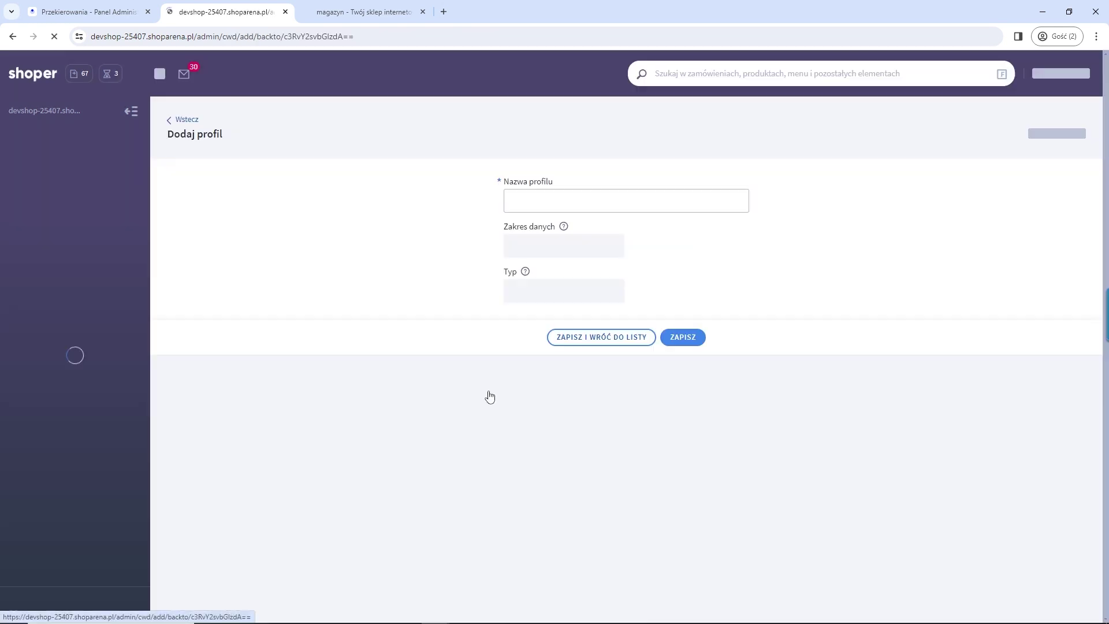
click(546, 196)
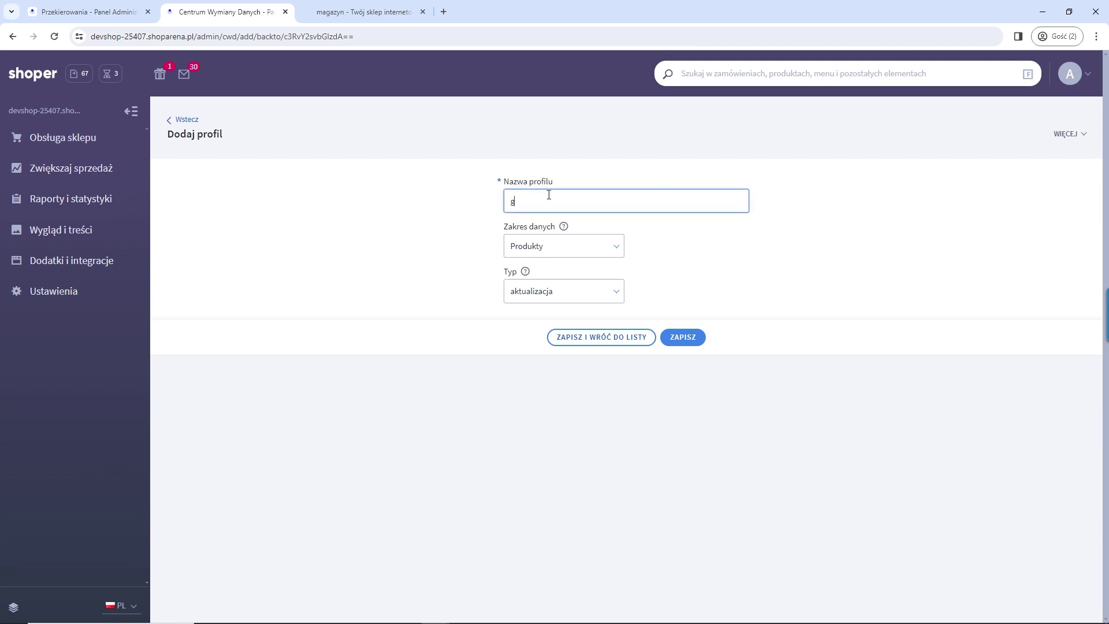
key(Return)
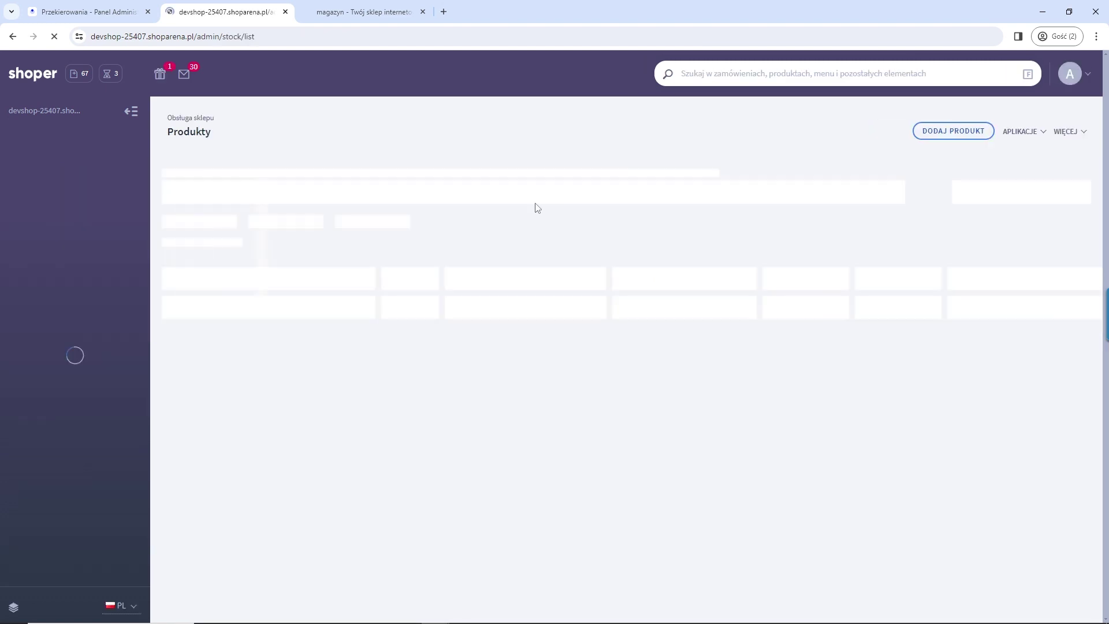
Step: Select the grol profile under WIĘCEJ > Importuj and open it for editing
click(1070, 132)
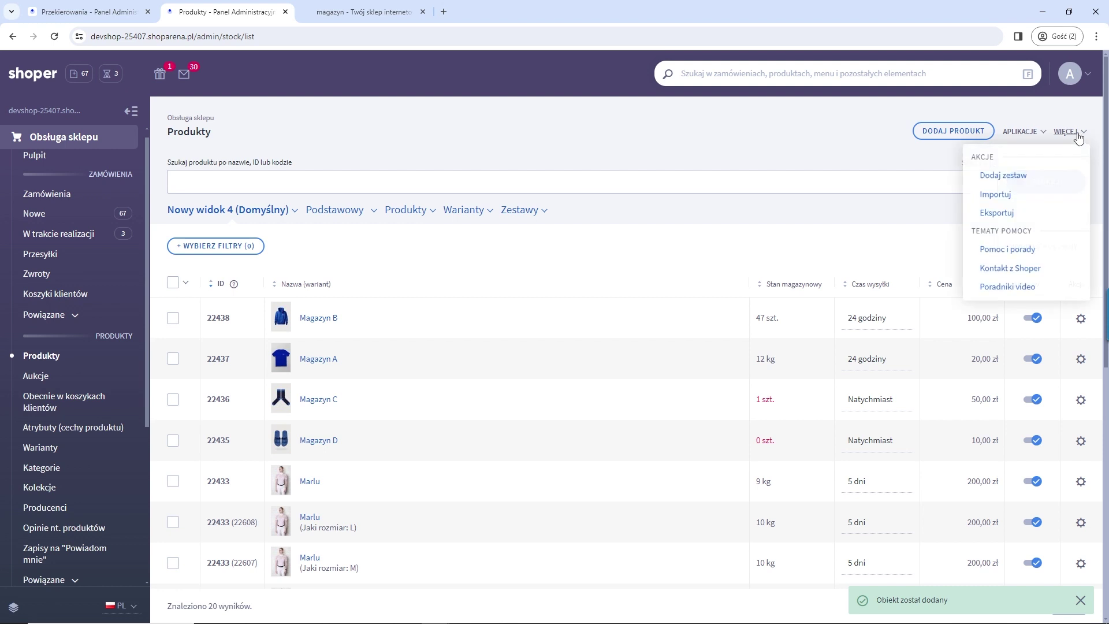
click(995, 195)
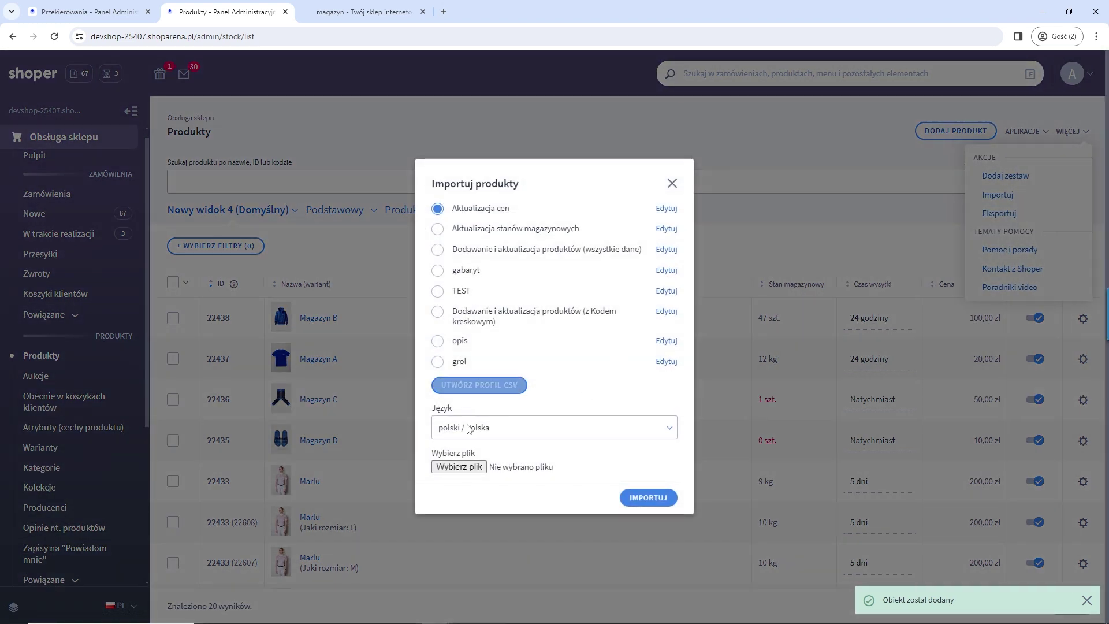
click(438, 362)
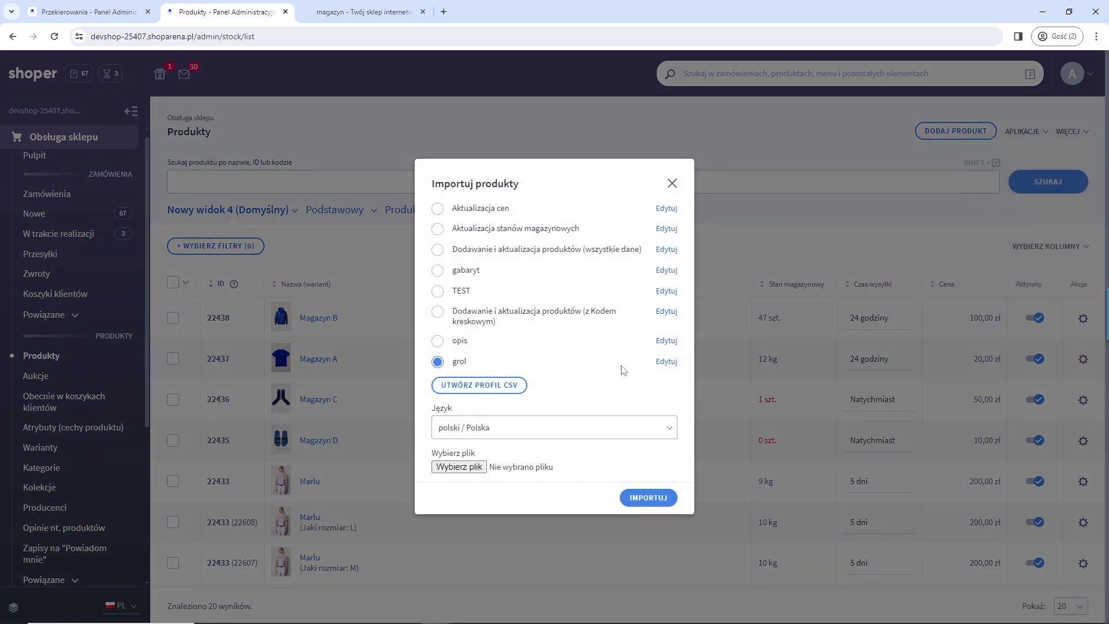
click(665, 365)
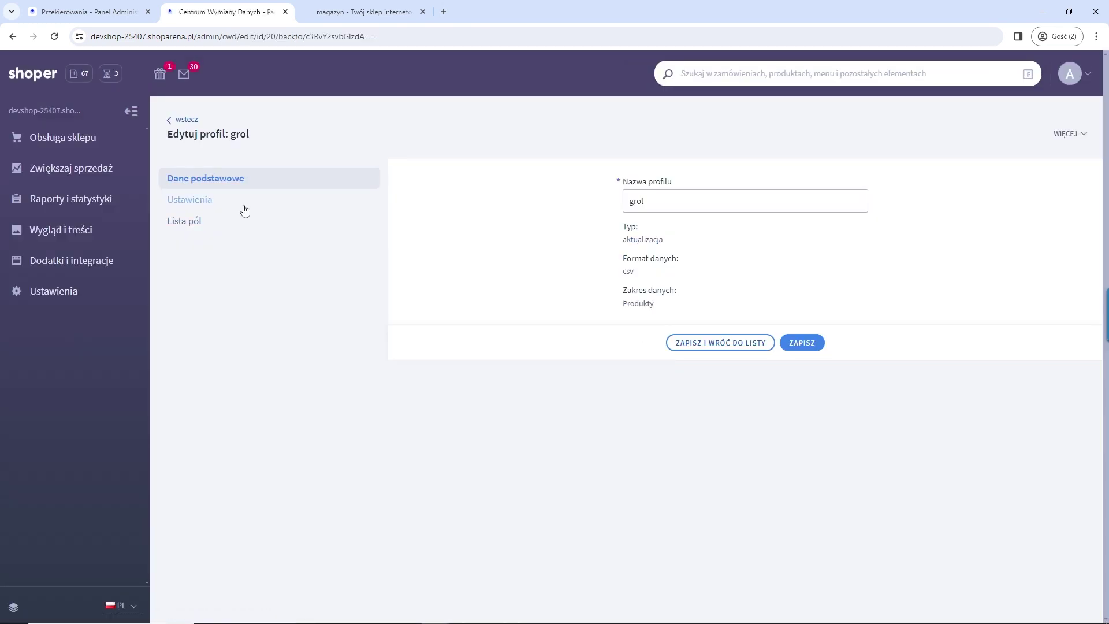
Step: Open the grol profile's Lista pól field list and scroll to Adres URL
click(238, 202)
click(231, 222)
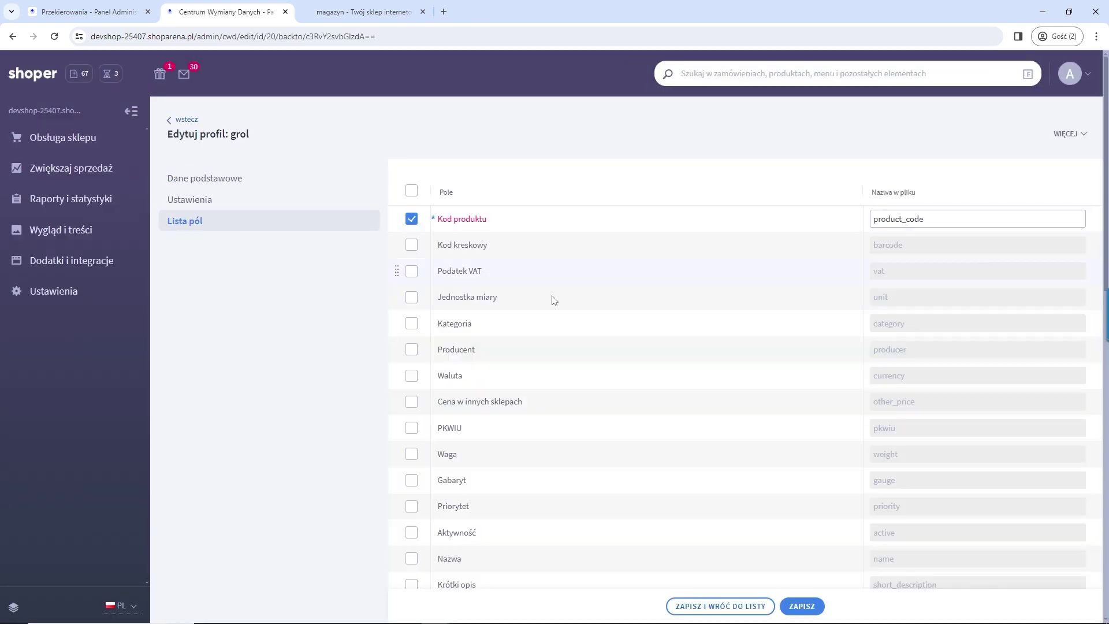
scroll(470, 318, down, 10)
scroll(439, 290, up, 8)
scroll(618, 359, down, 7)
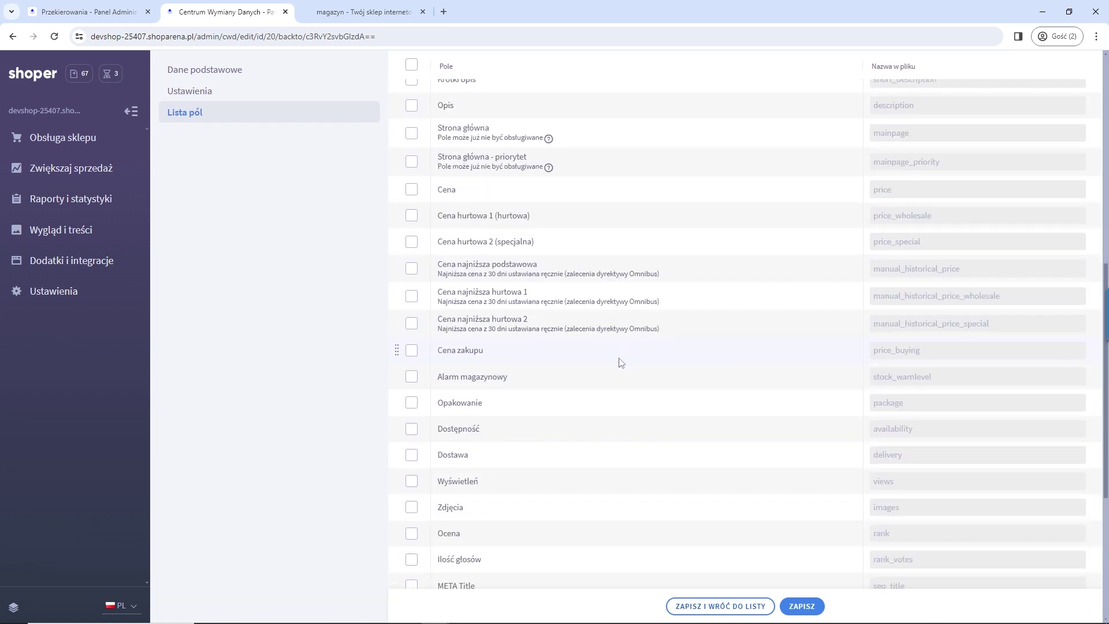
scroll(472, 509, down, 4)
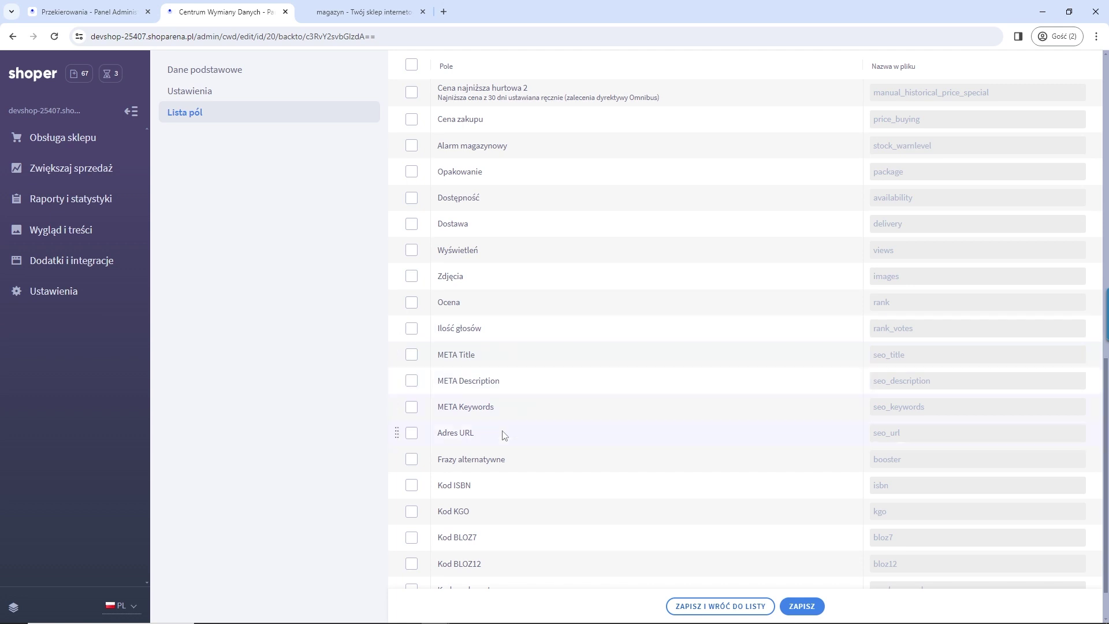
Step: Tick Adres URL and check its file column name is seo_url
click(412, 433)
click(468, 435)
click(475, 435)
double_click(887, 433)
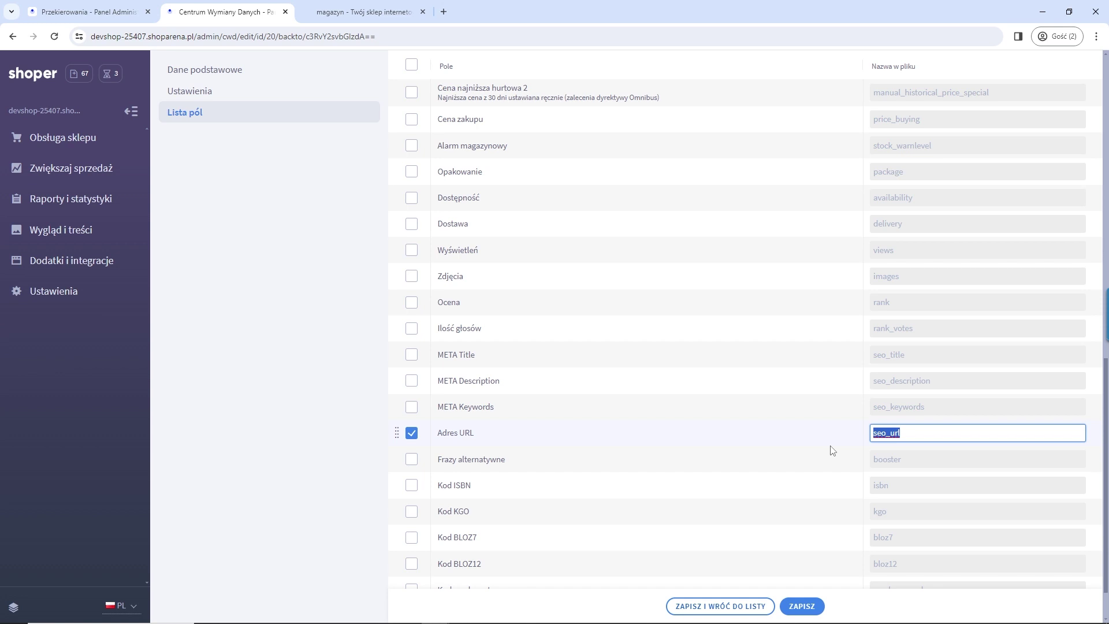
click(939, 429)
double_click(946, 429)
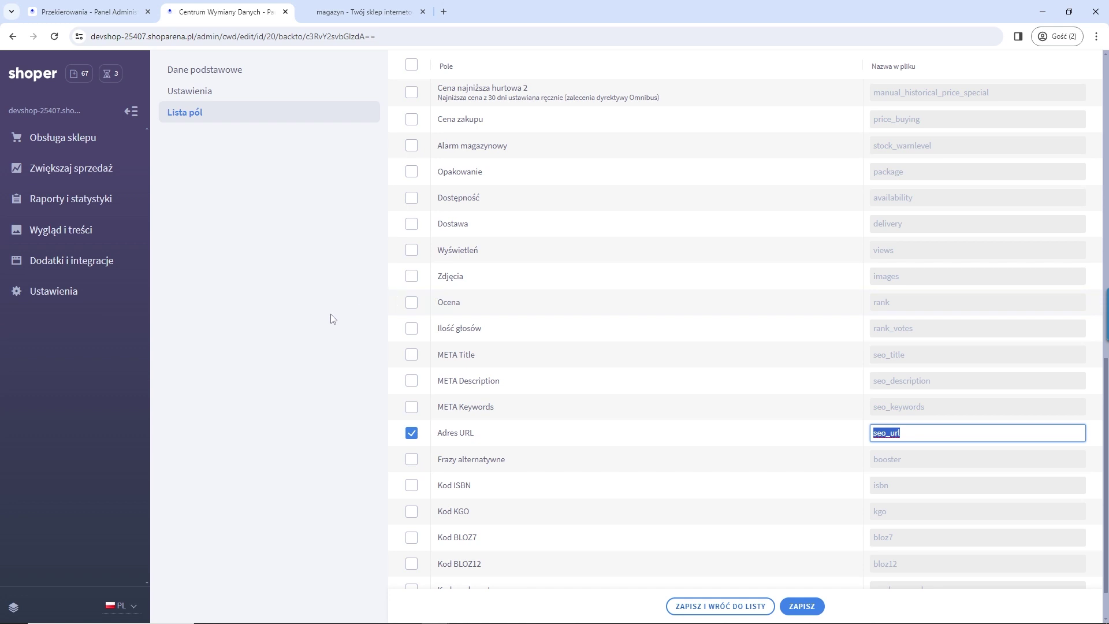
scroll(330, 317, up, 10)
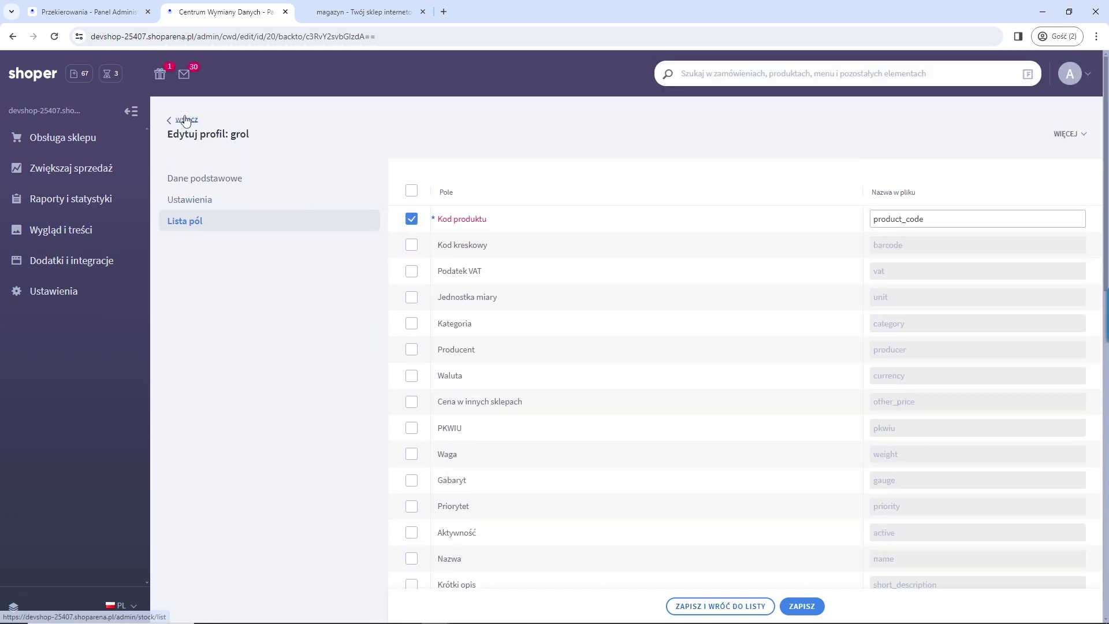
Step: Go back, then open Dodatki i integracje > Moje aplikacje and the Shoper Regulaminy card
click(186, 121)
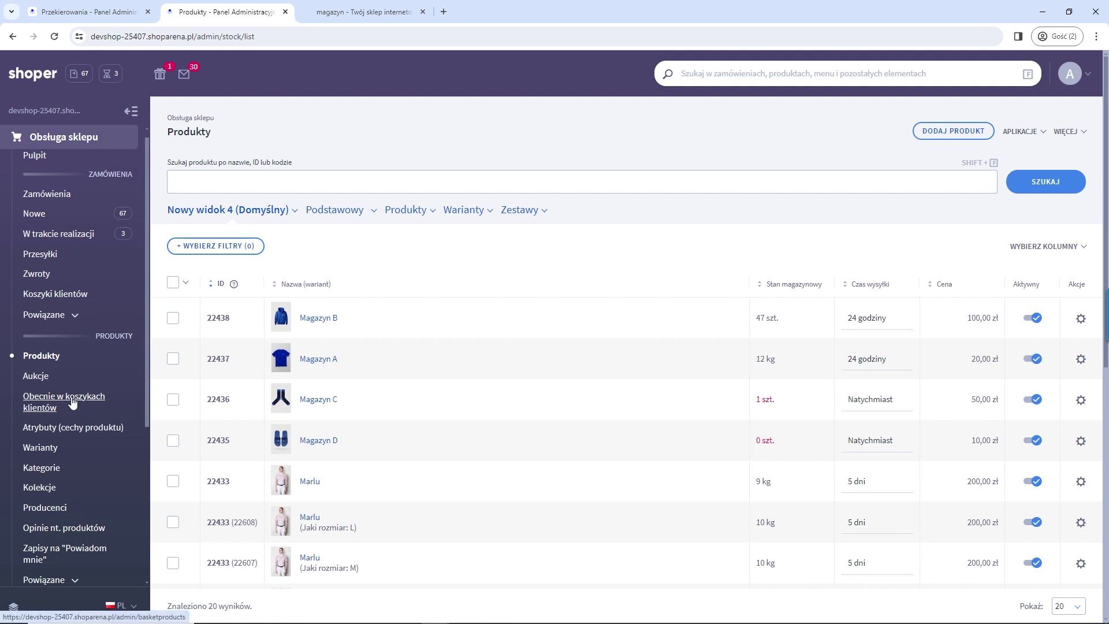
scroll(80, 420, down, 5)
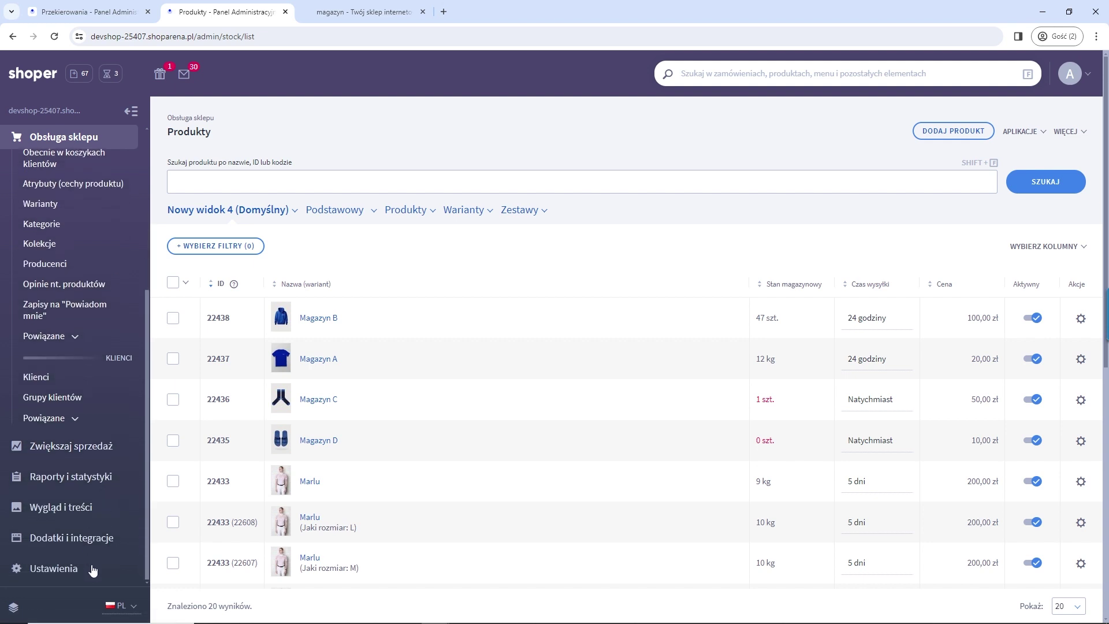
click(86, 540)
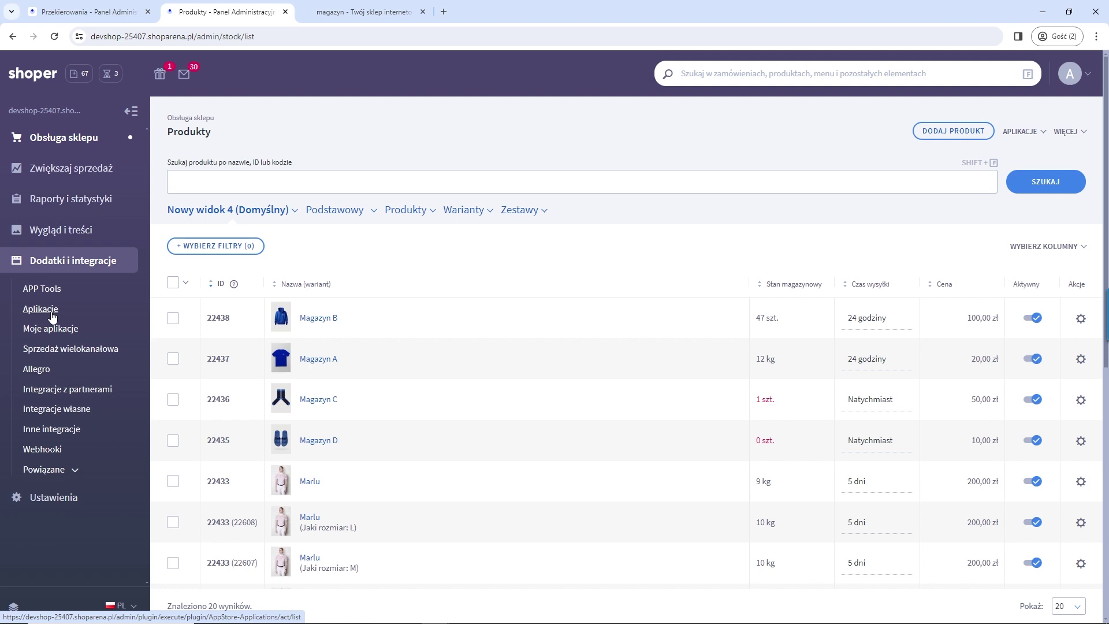
click(51, 330)
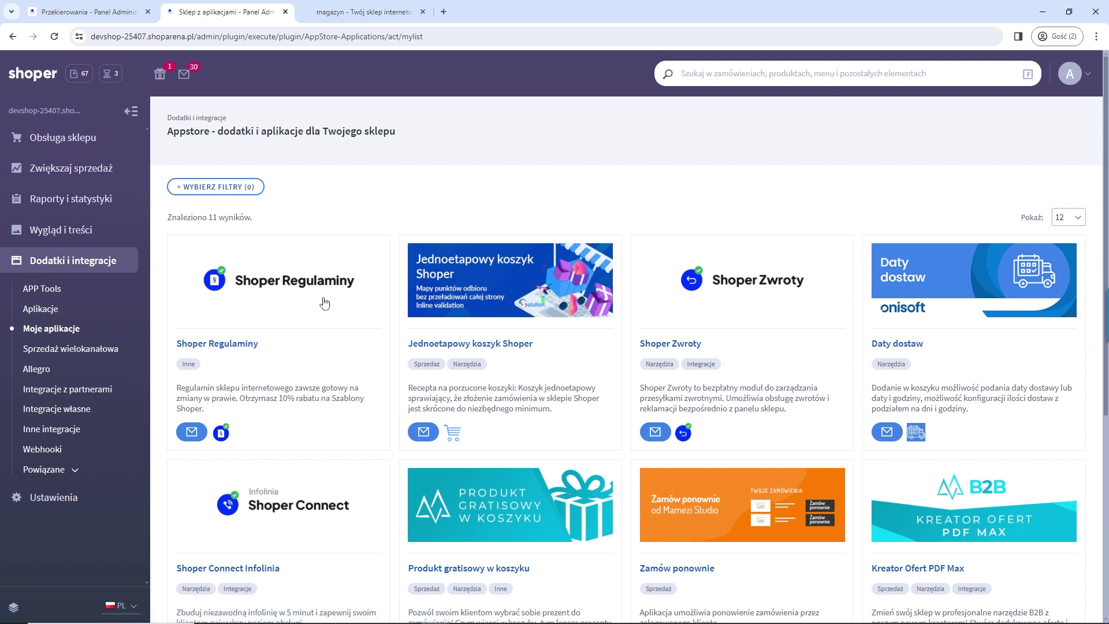
click(282, 309)
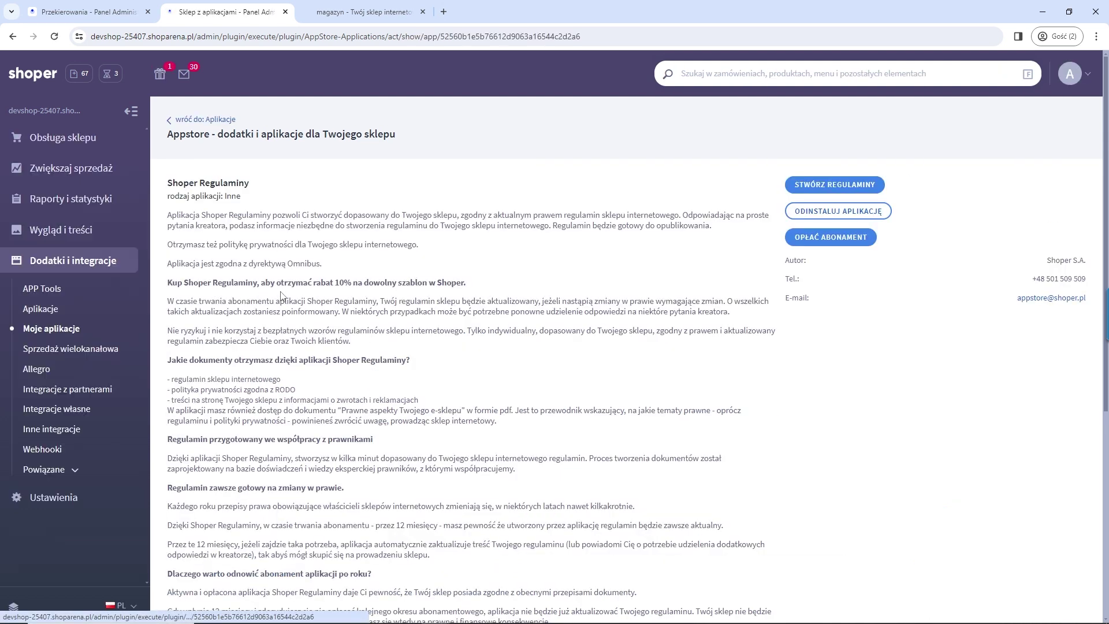
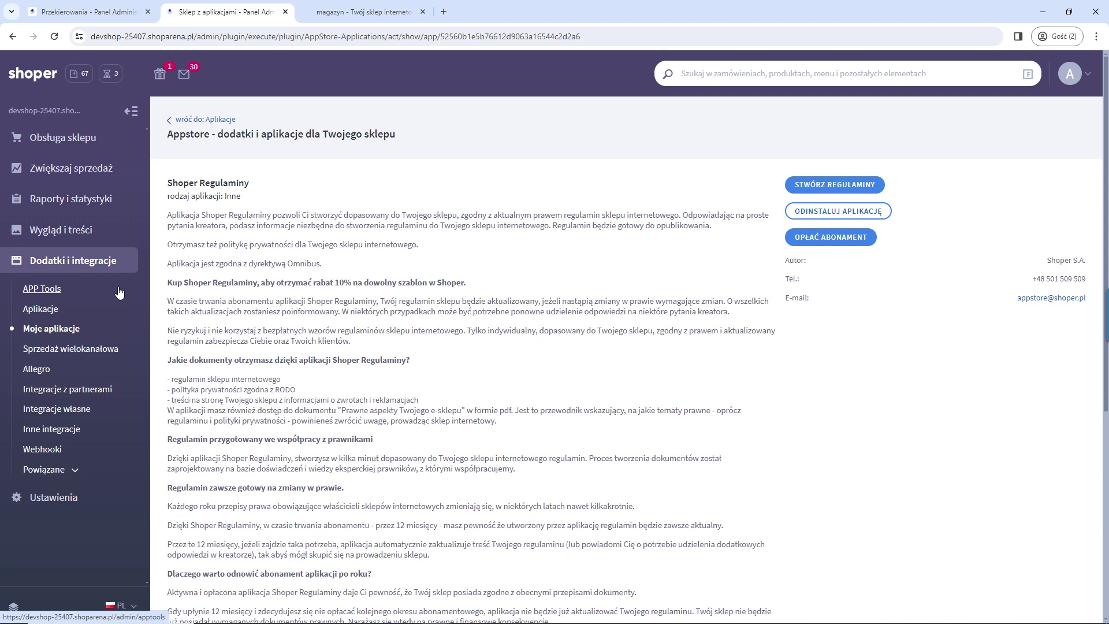
Step: From the Moje aplikacje list, open the Shoper - Faktury i Magazyn app card
click(68, 329)
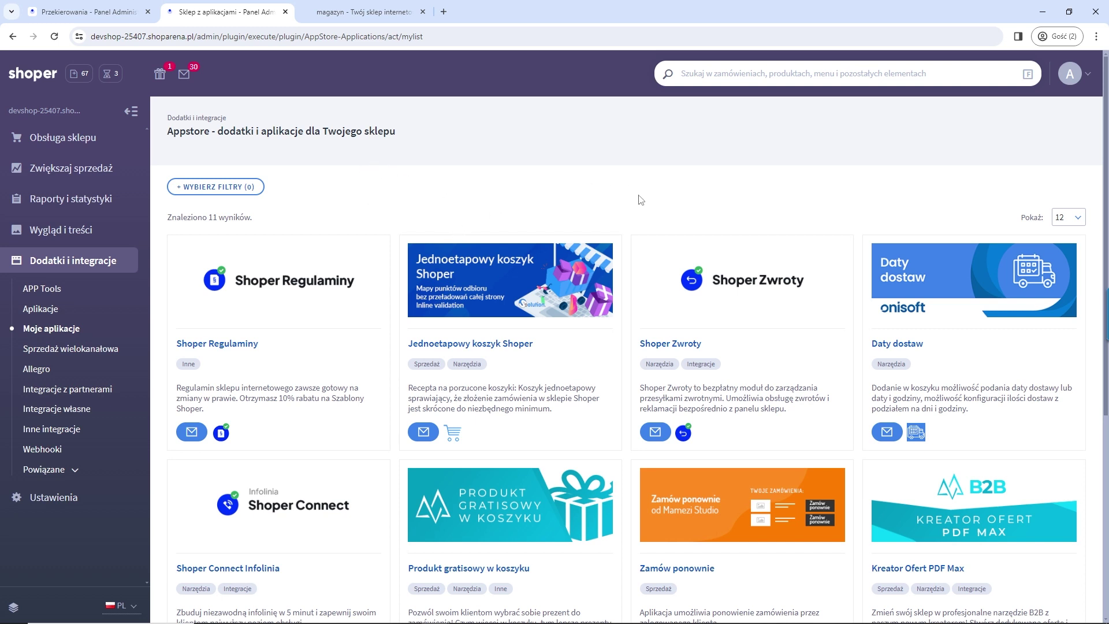
scroll(641, 199, down, 4)
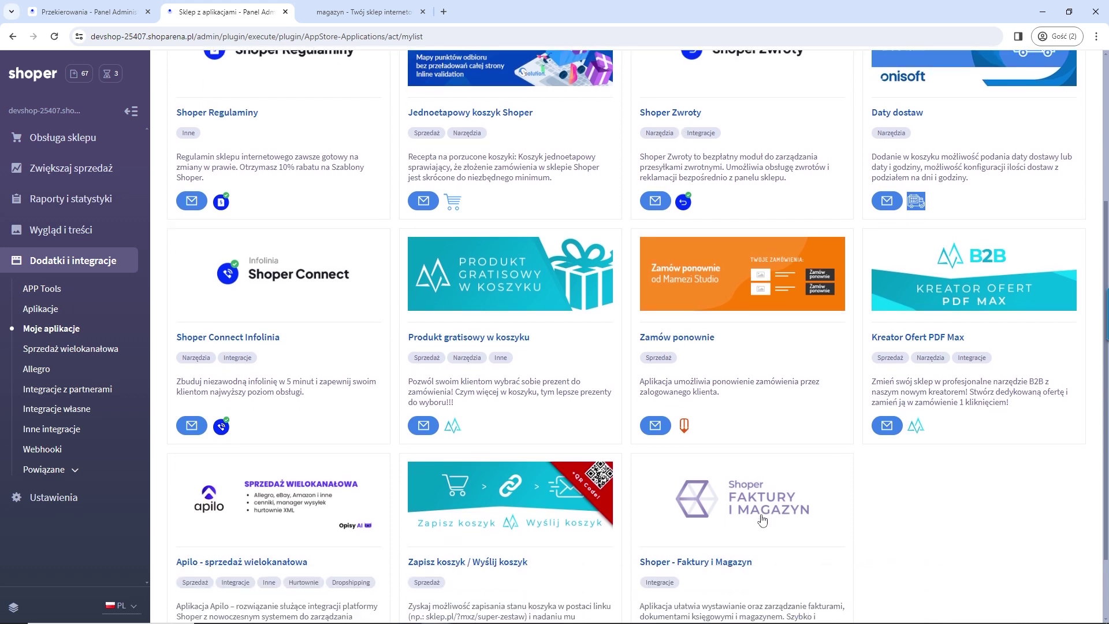
scroll(754, 514, down, 2)
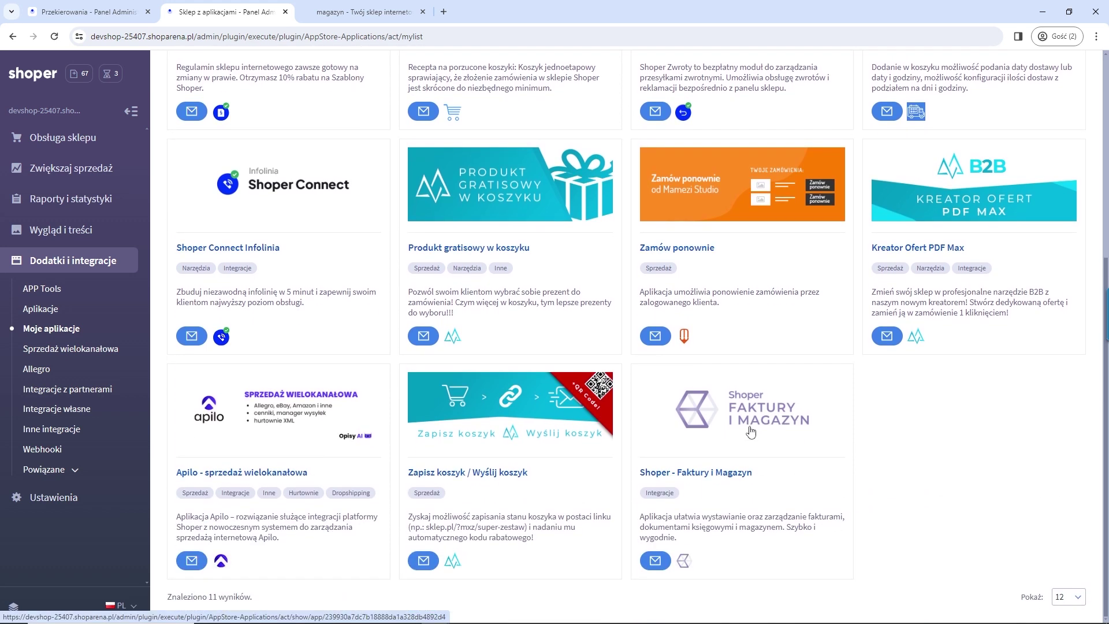
click(751, 429)
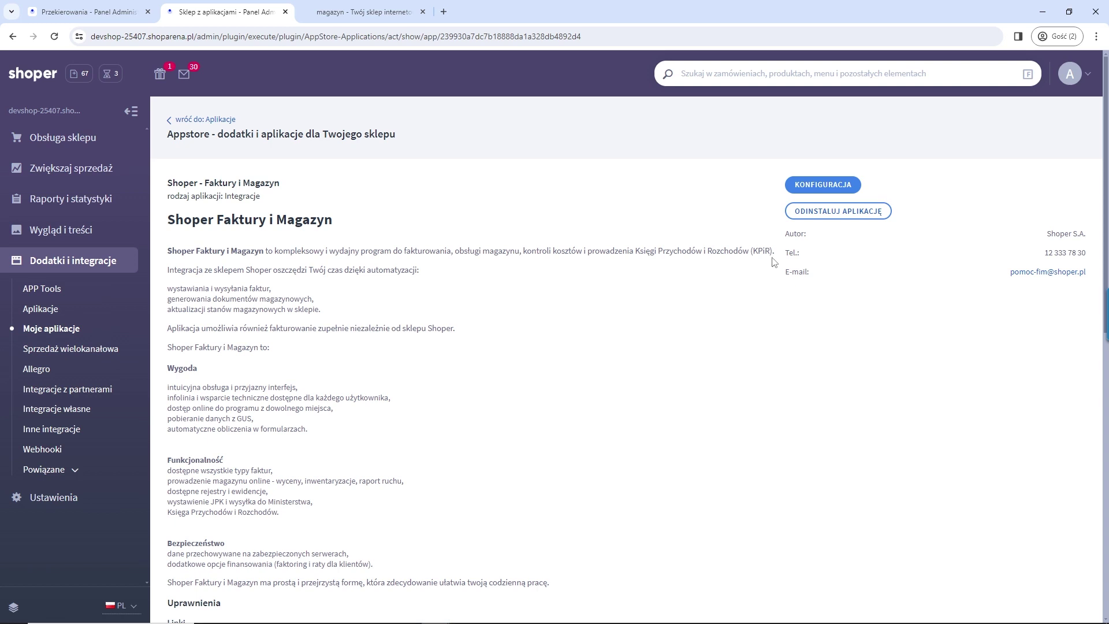
Step: Leave the Faktury i Magazyn details and view the status options of order 1218
drag(334, 221, 167, 220)
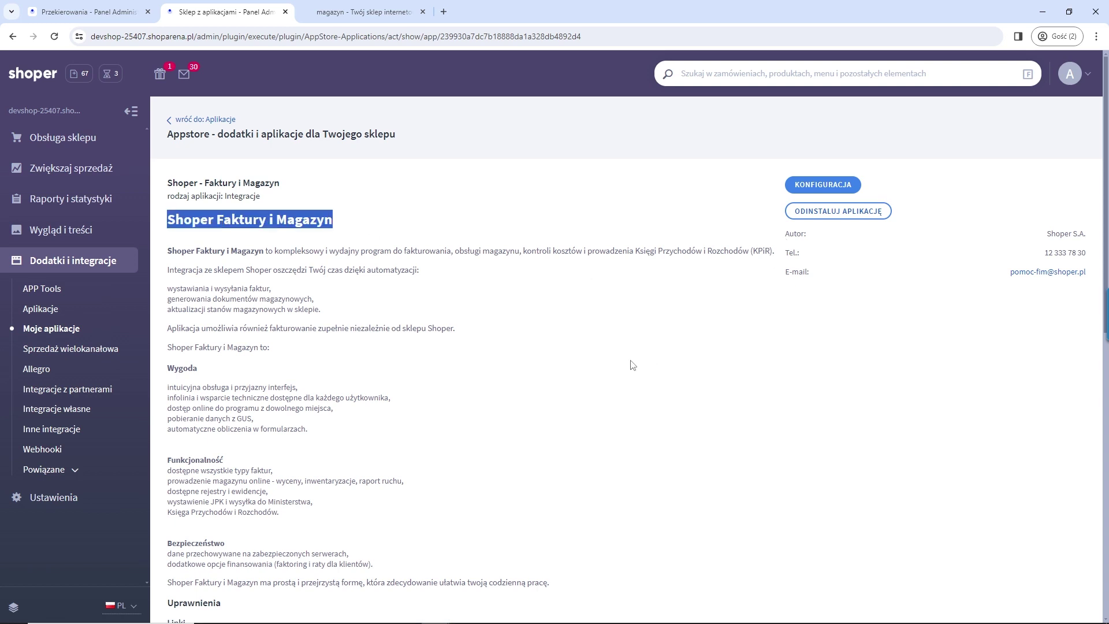
click(225, 122)
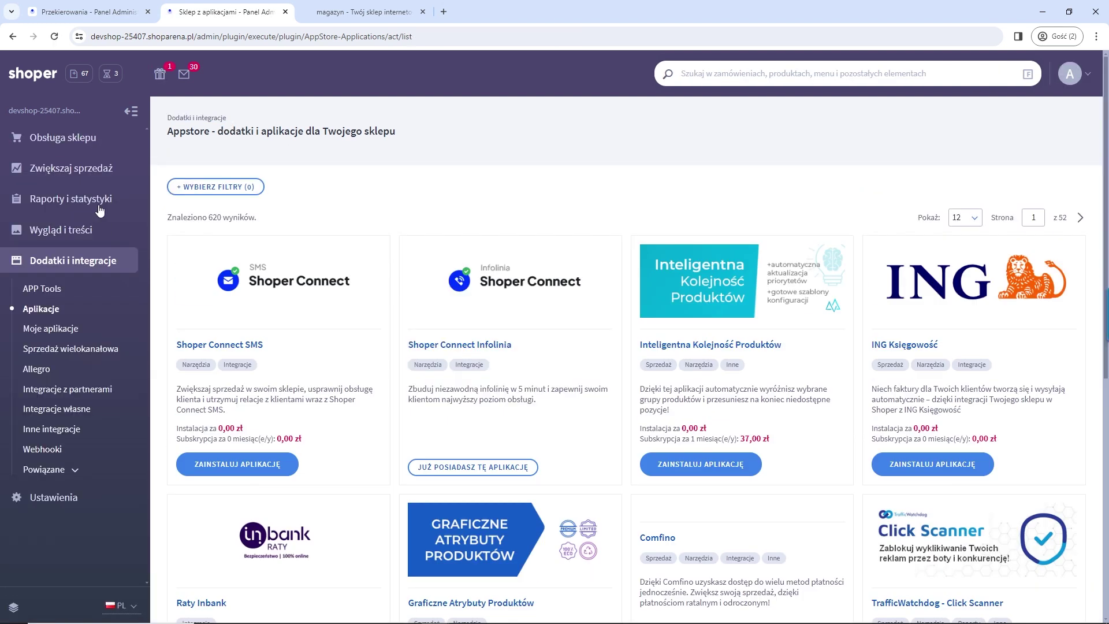
click(70, 140)
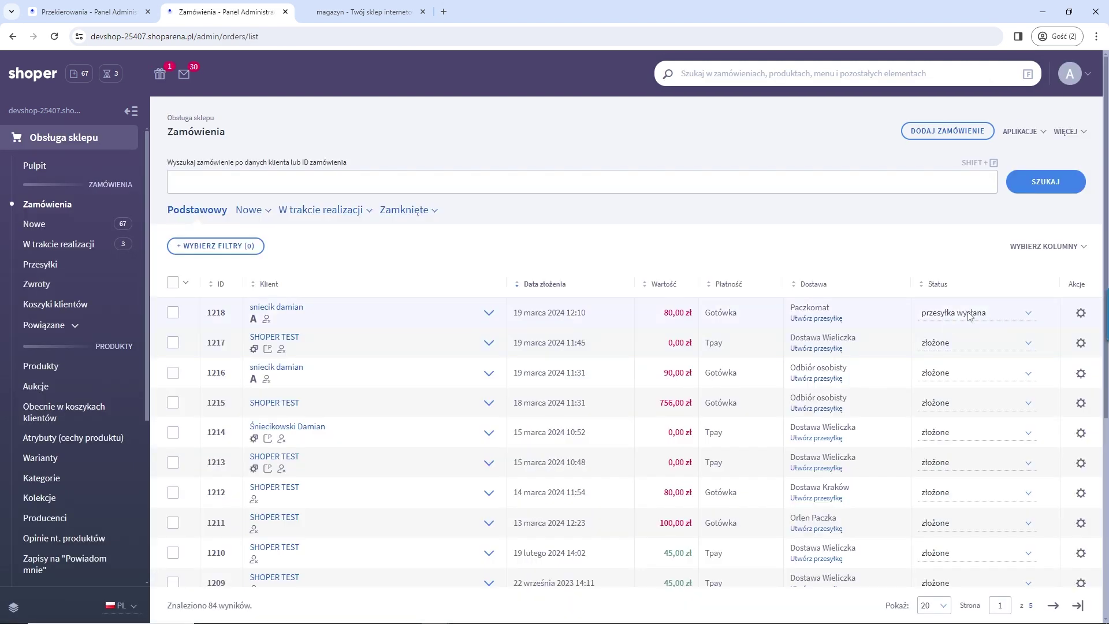
click(968, 313)
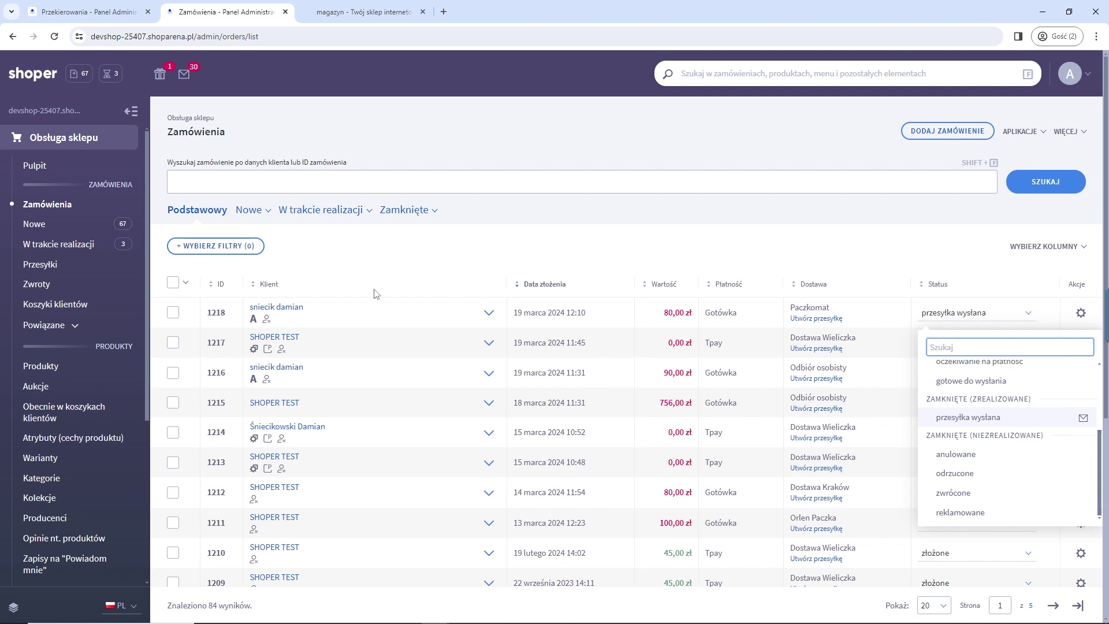
Step: Return via Dodatki i integracje to the Moje aplikacje list of 11 installed apps
scroll(78, 439, down, 4)
scroll(78, 442, down, 1)
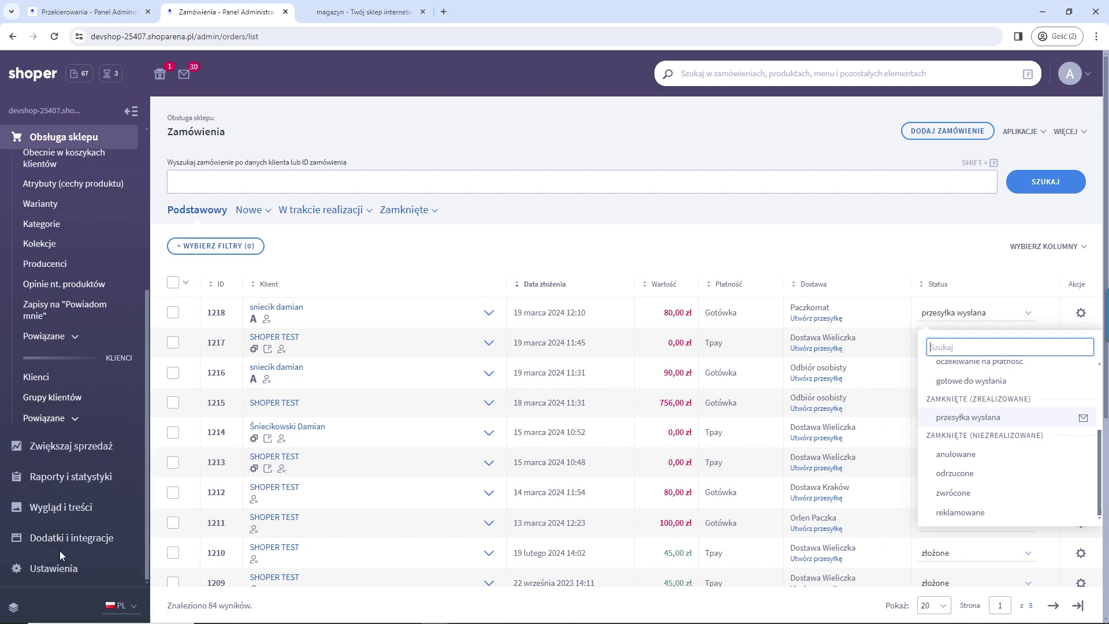
click(65, 543)
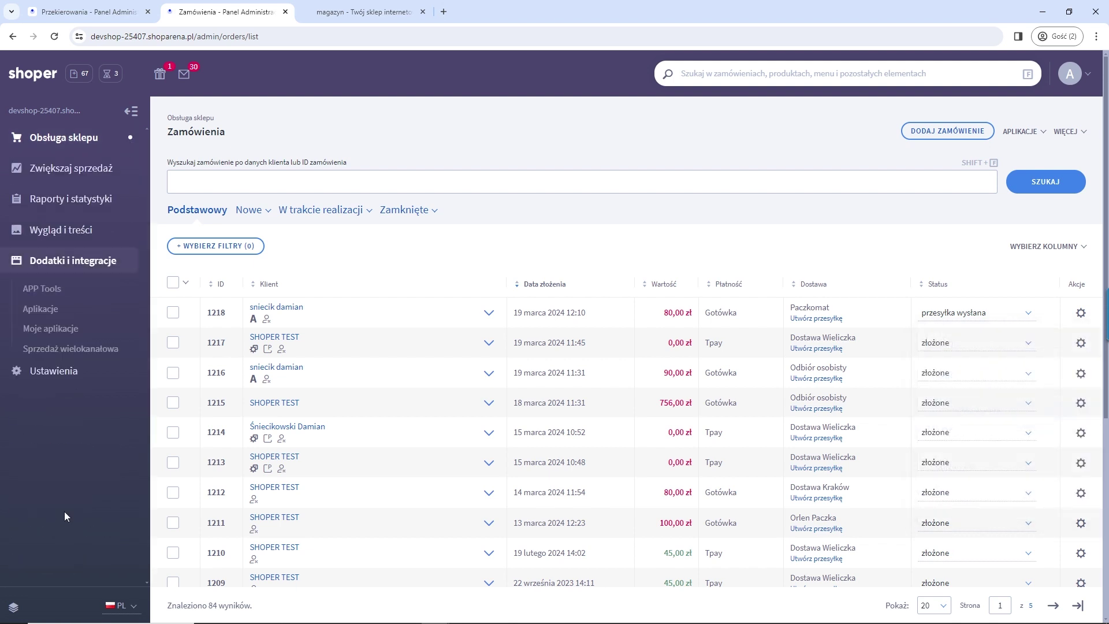
click(50, 329)
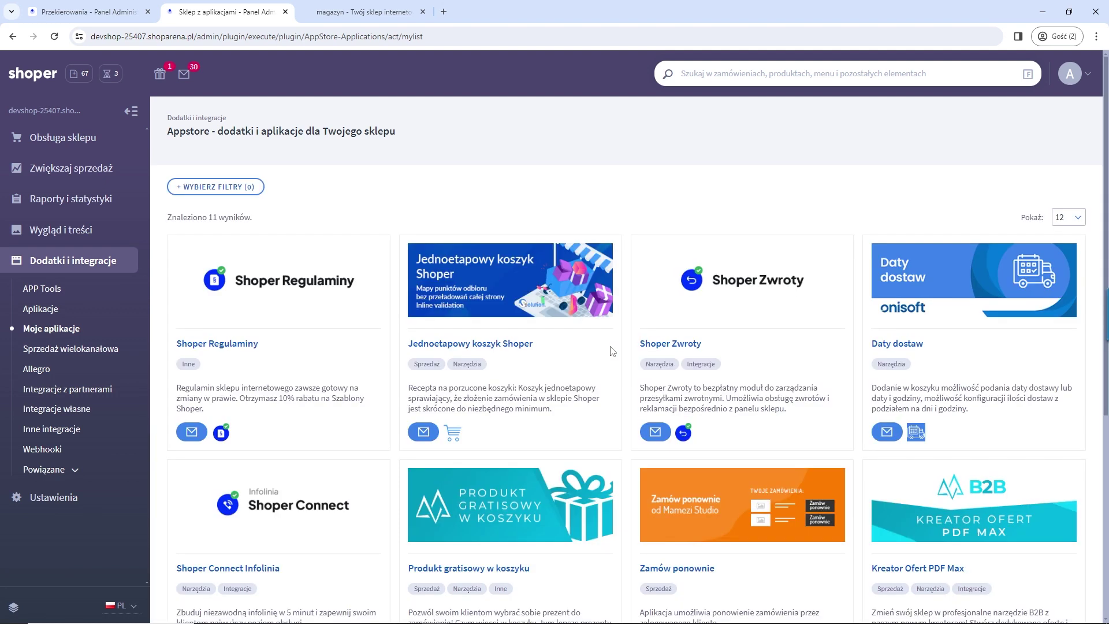
Step: Open the Shoper Connect Infolinia app and start its activation from Konfiguracja
click(334, 493)
click(806, 185)
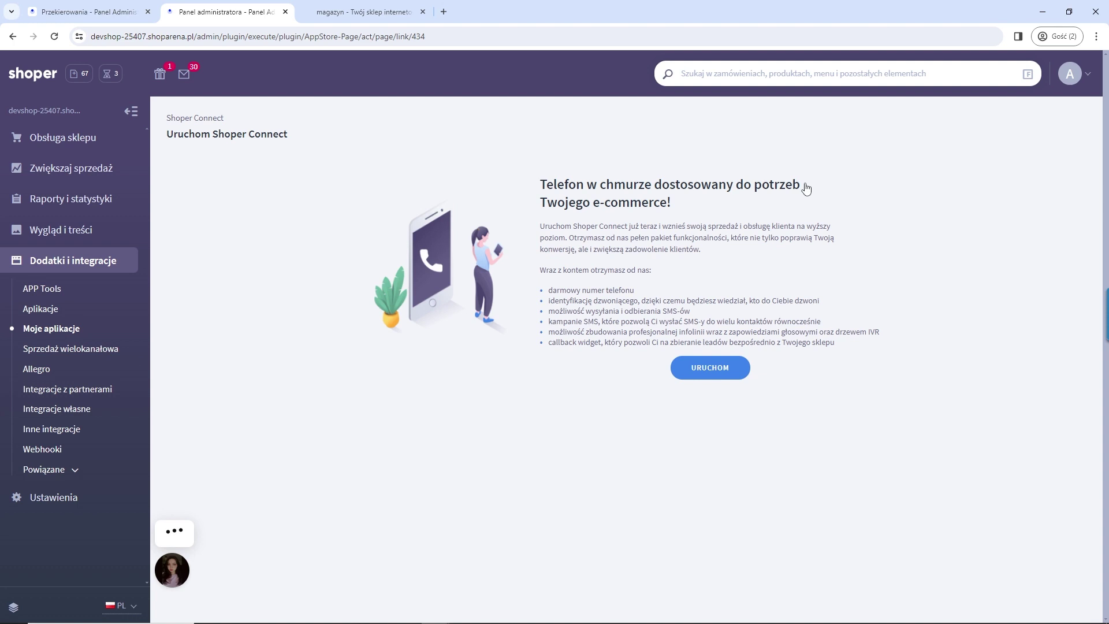
click(708, 370)
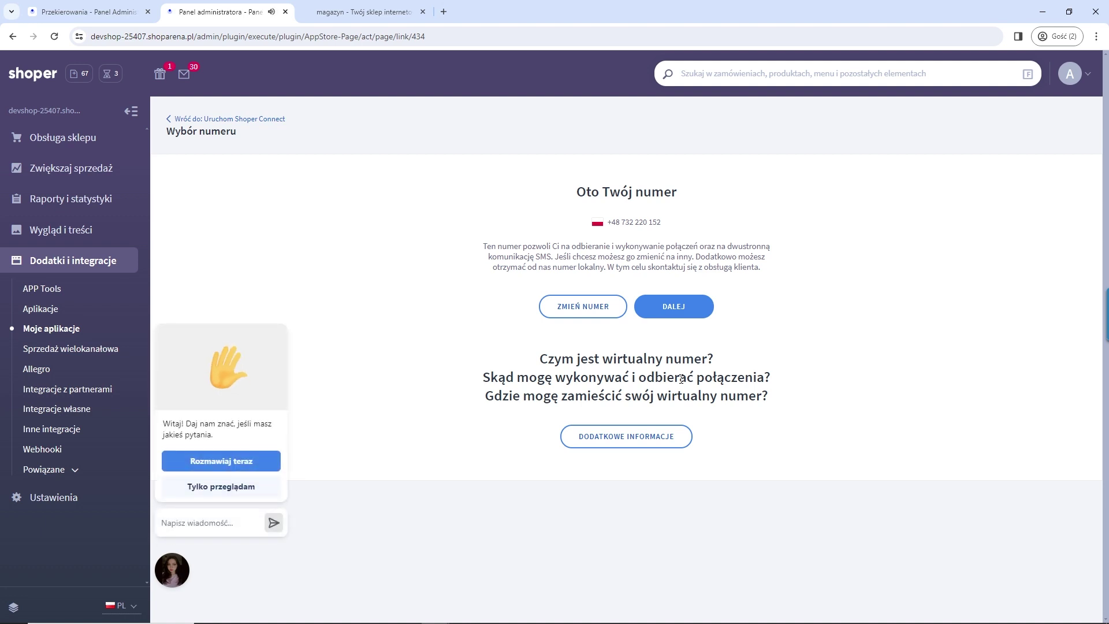
Step: Dismiss the chat popup and go back to the number-choice step showing the assigned number
click(248, 487)
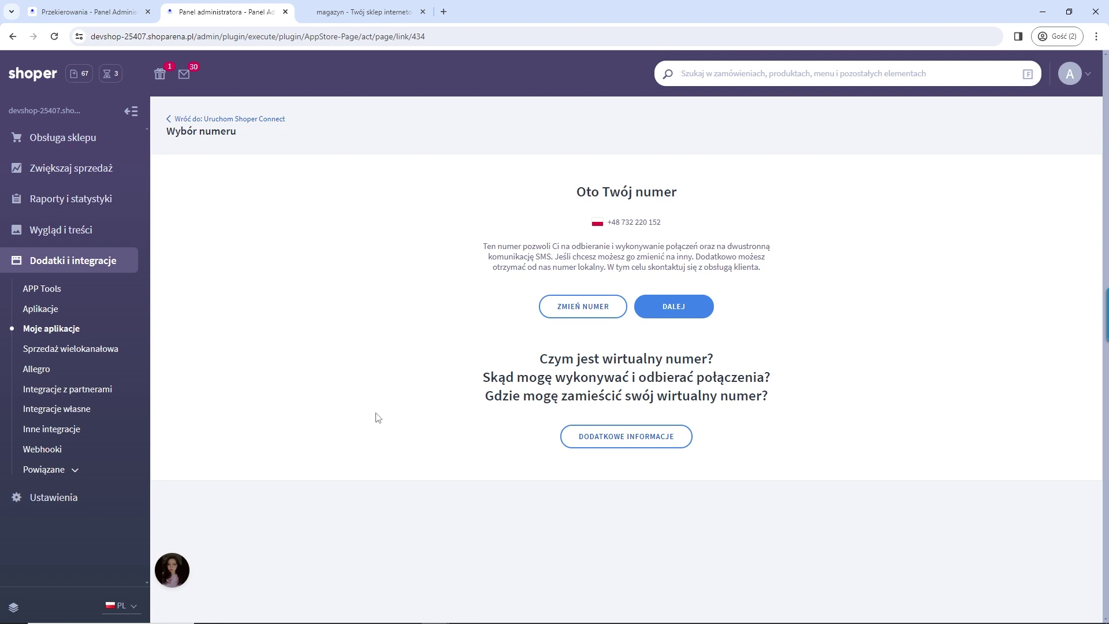
click(703, 312)
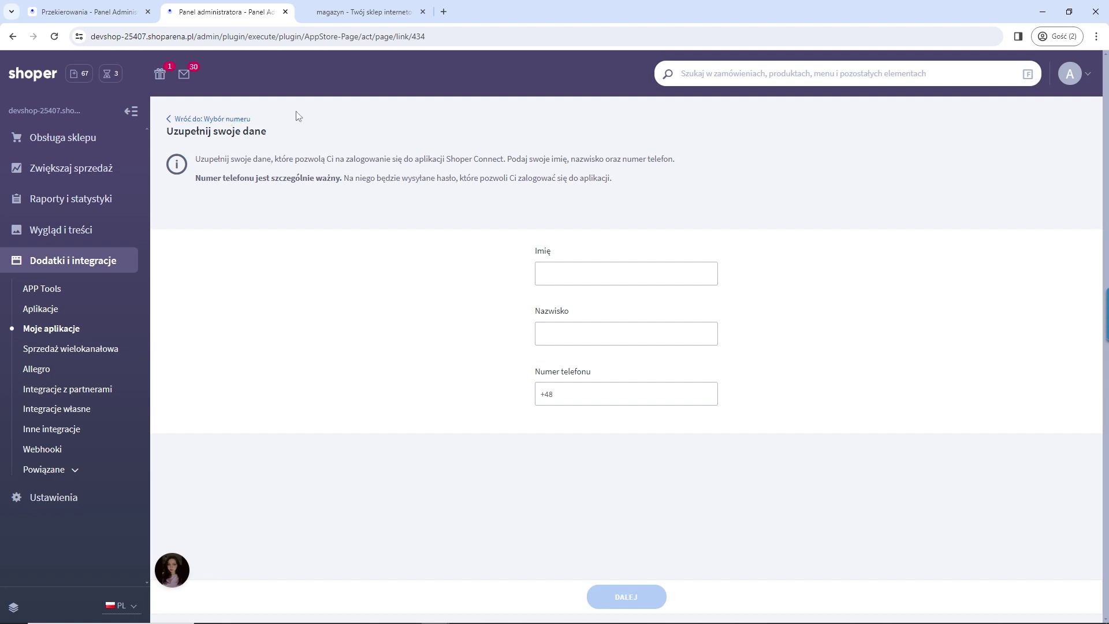
click(226, 122)
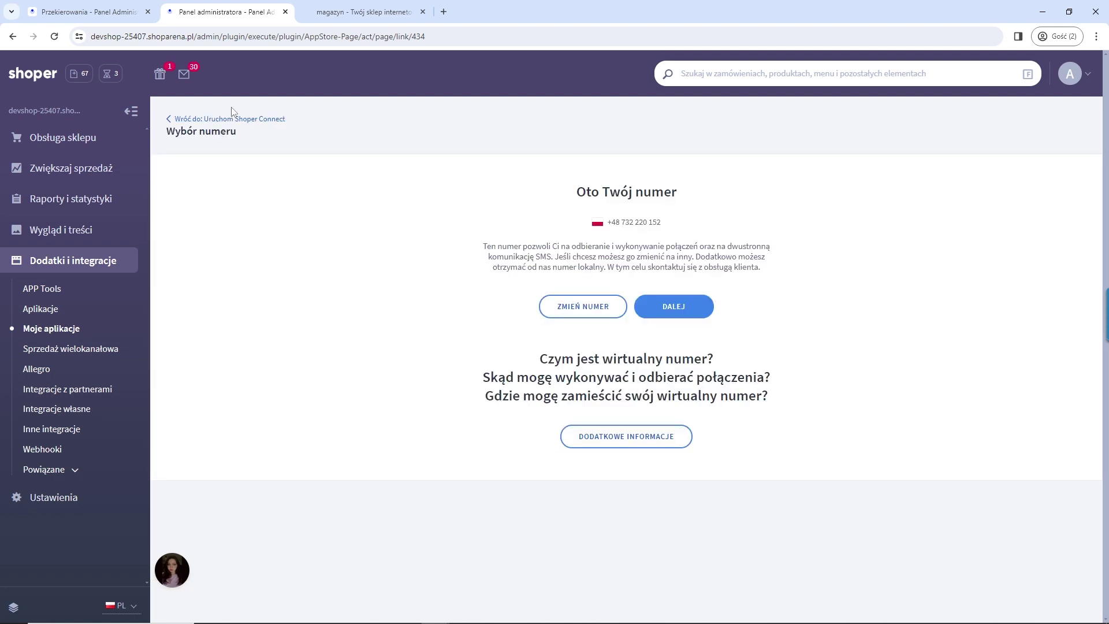
Step: Load the shoper.pl site in a new browser tab
click(375, 14)
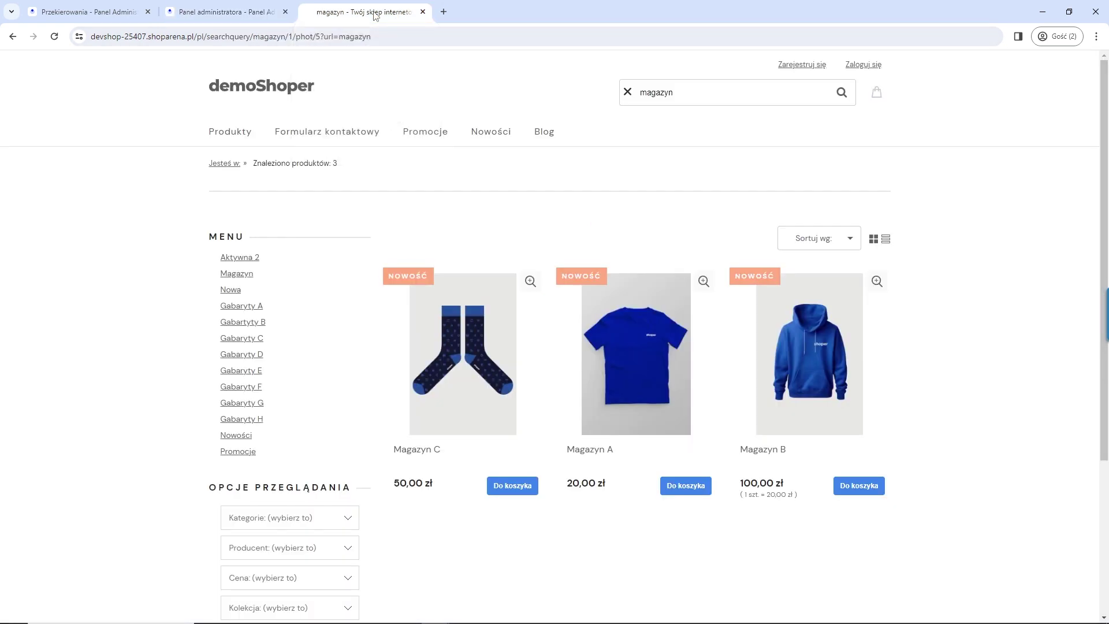
click(444, 13)
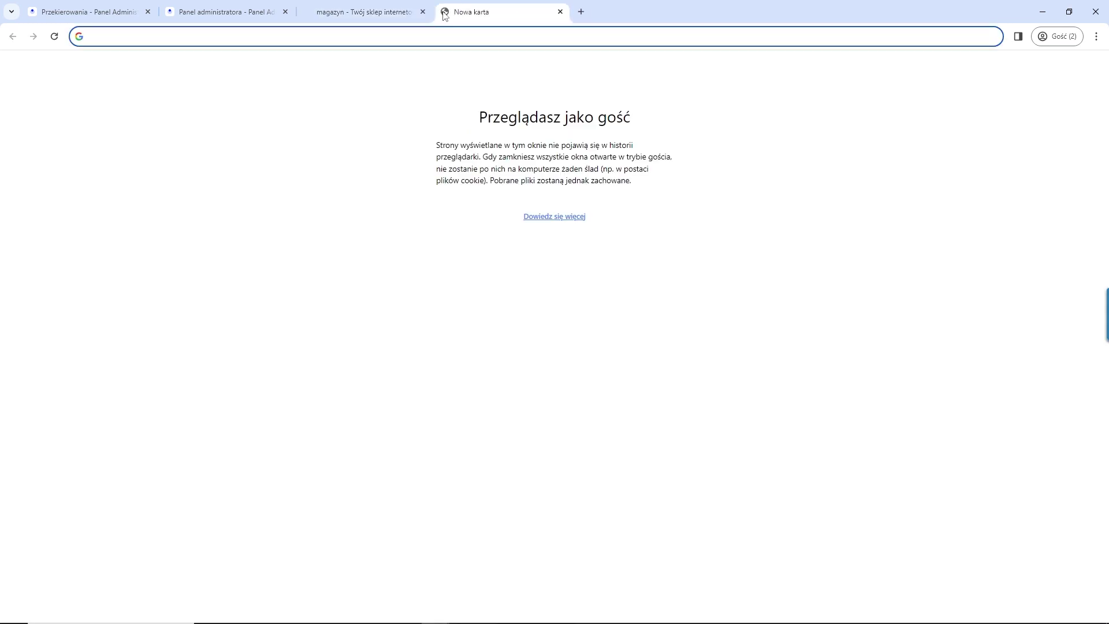
text(shoper)
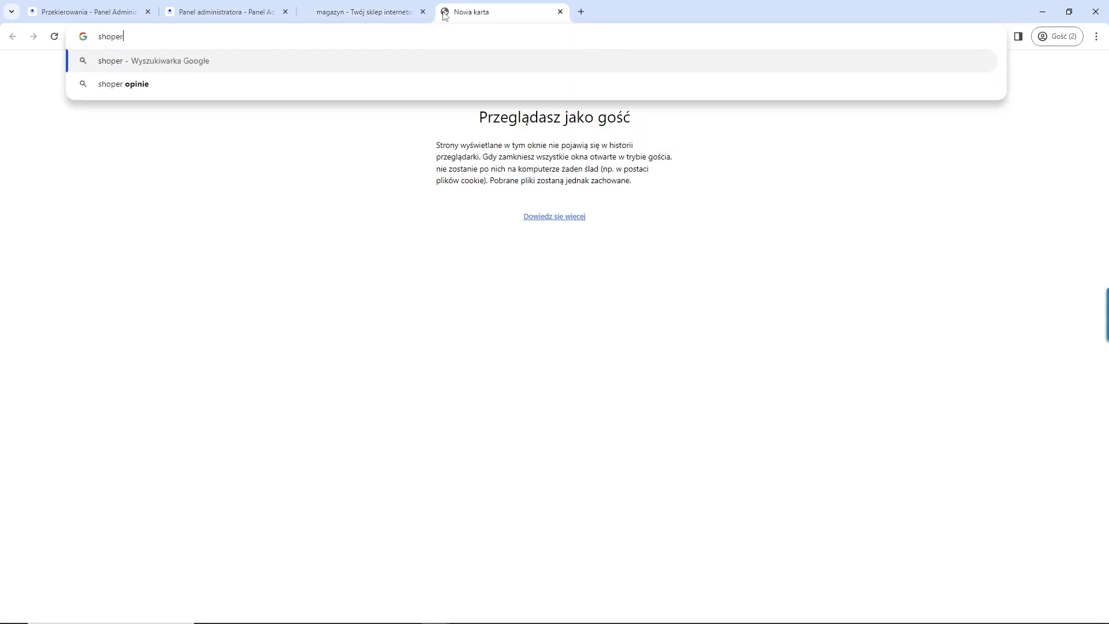
text(.pl)
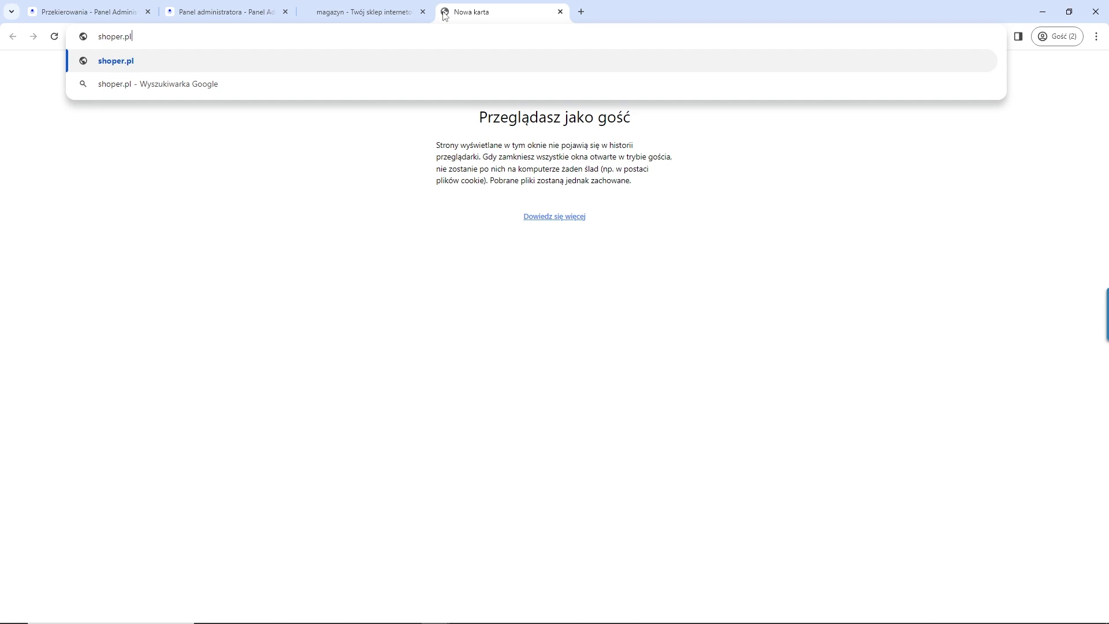
key(Return)
Step: View the Shoper Connect page under Zwiększaj sprzedaż > Integracje i rozszerzenia, then close it
mouse_move(253, 89)
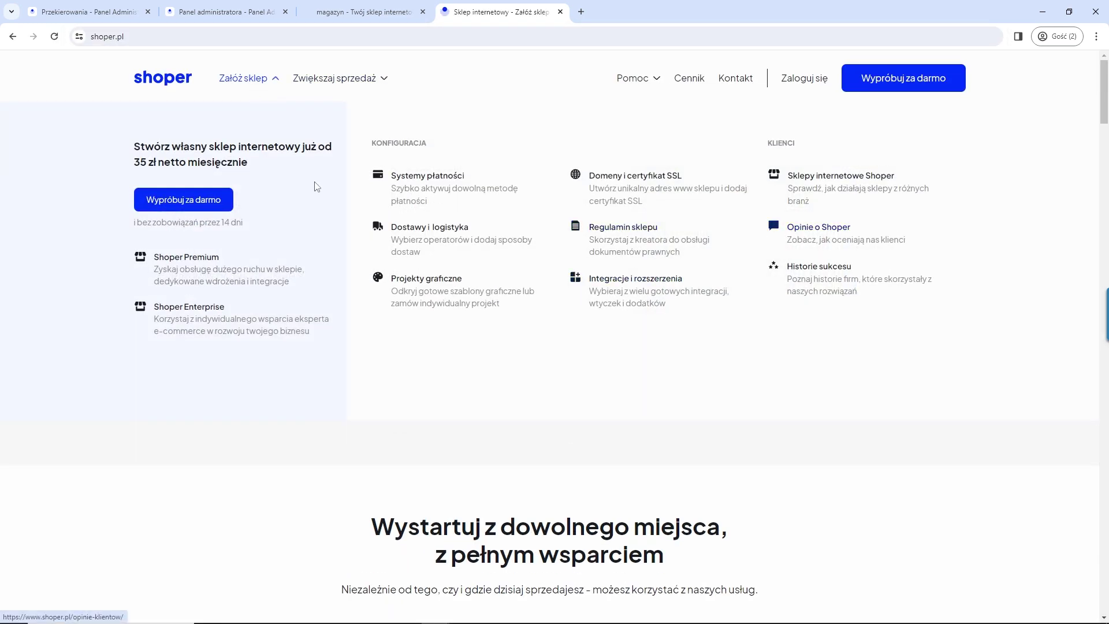
mouse_move(342, 84)
mouse_move(279, 225)
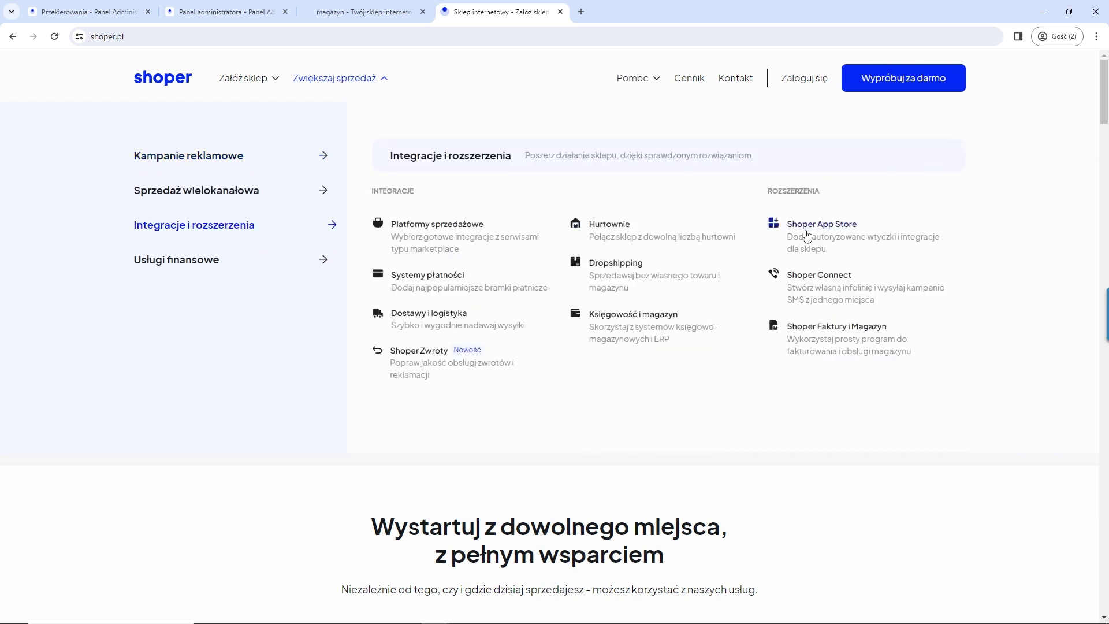
click(823, 280)
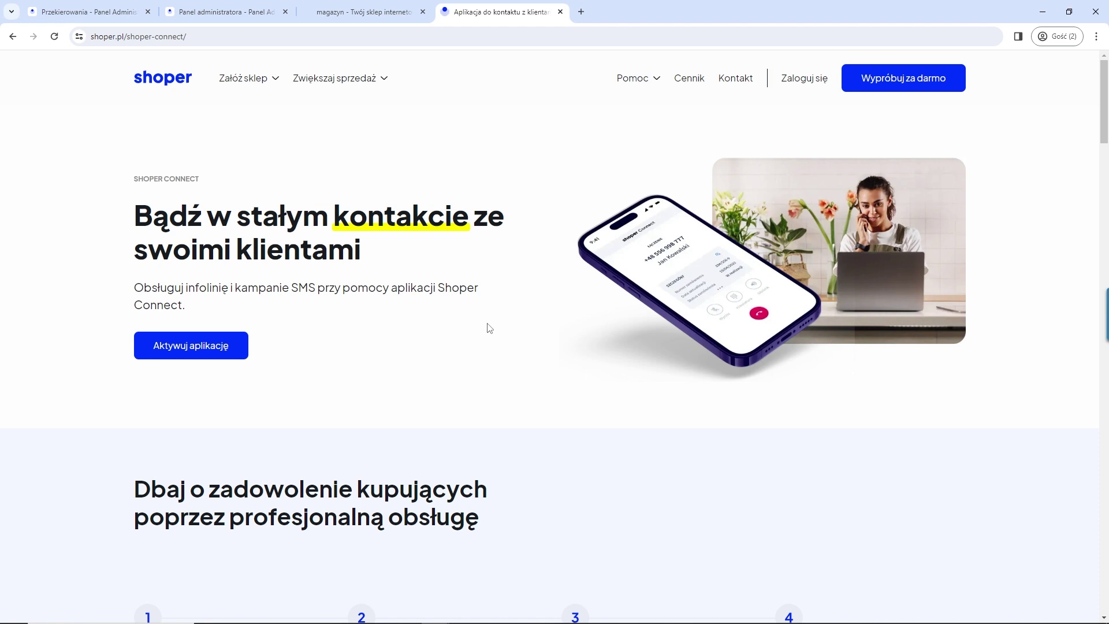
click(559, 12)
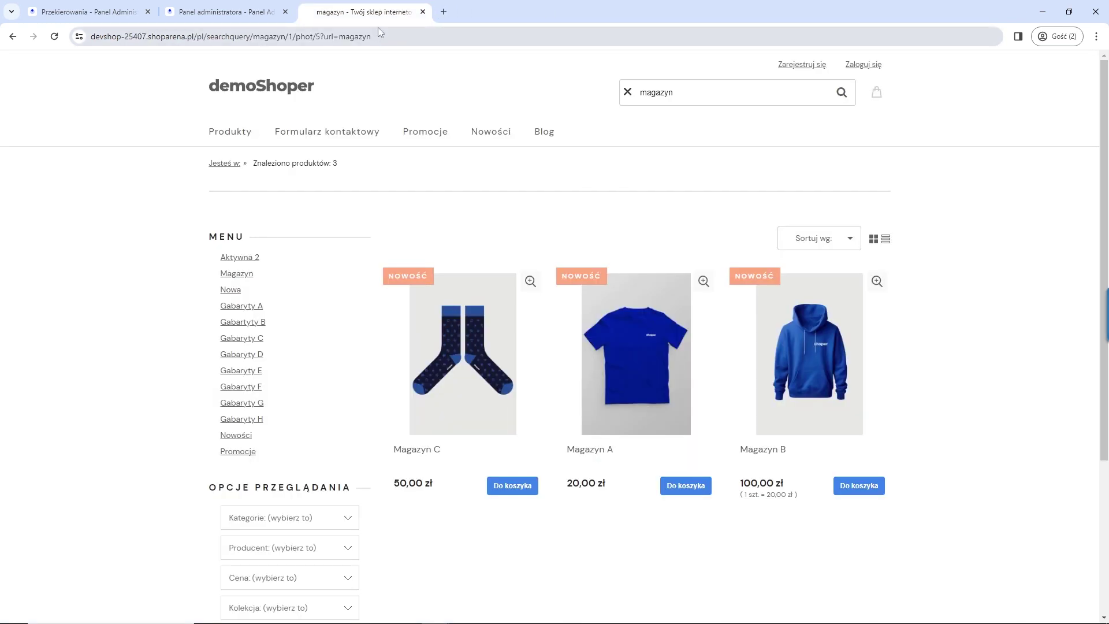
Step: Back in the admin tab, open the Apilo - sprzedaż wielokanałowa card from Moje aplikacje
click(247, 13)
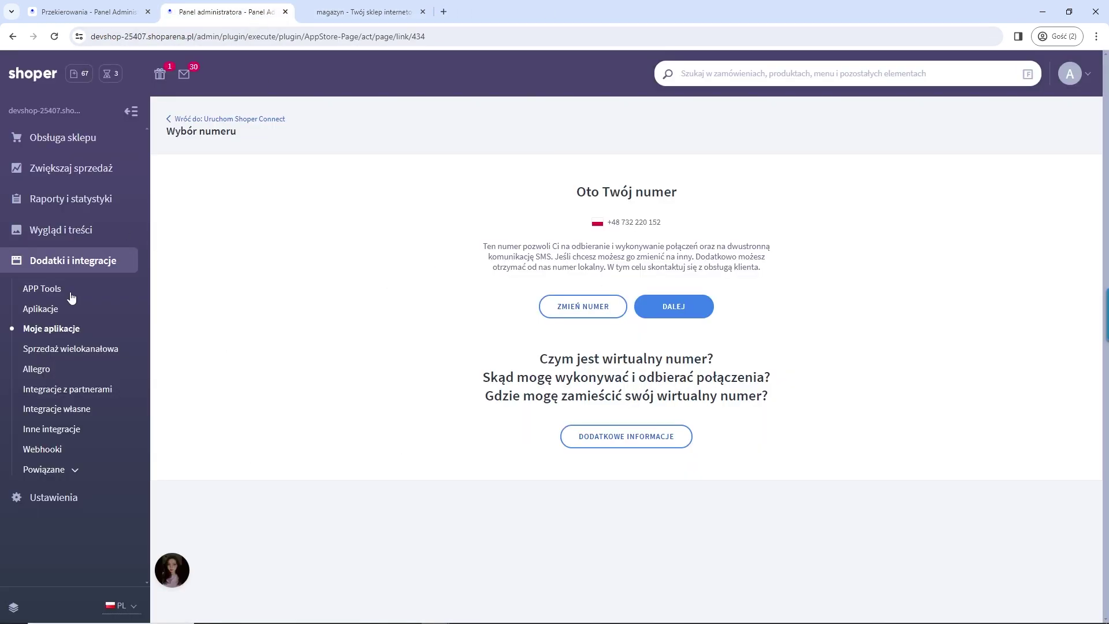
click(67, 329)
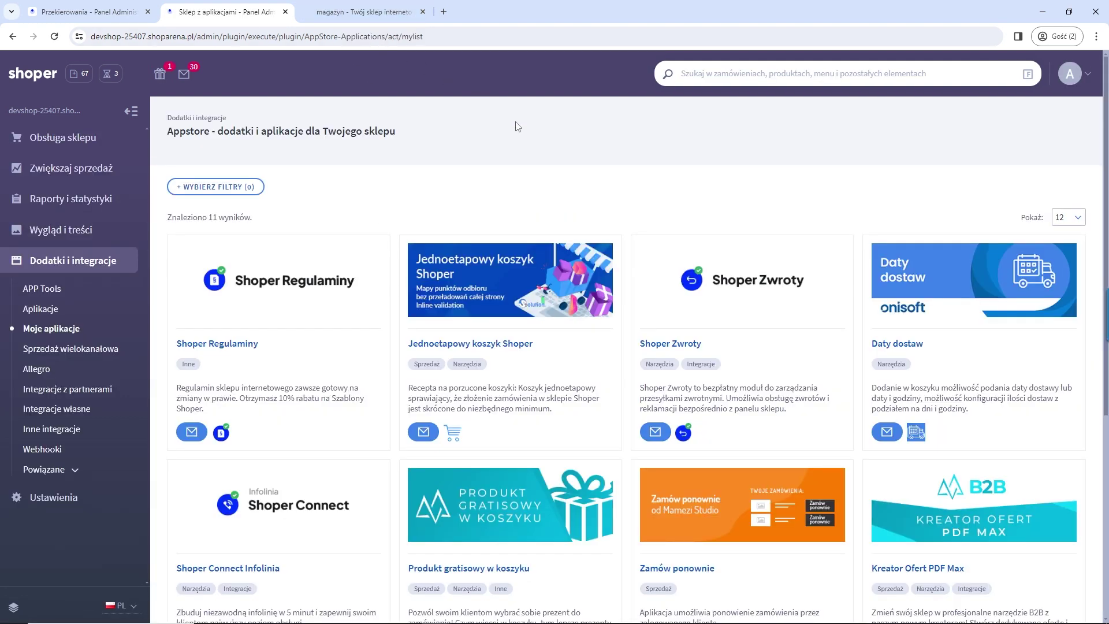
scroll(516, 139, down, 3)
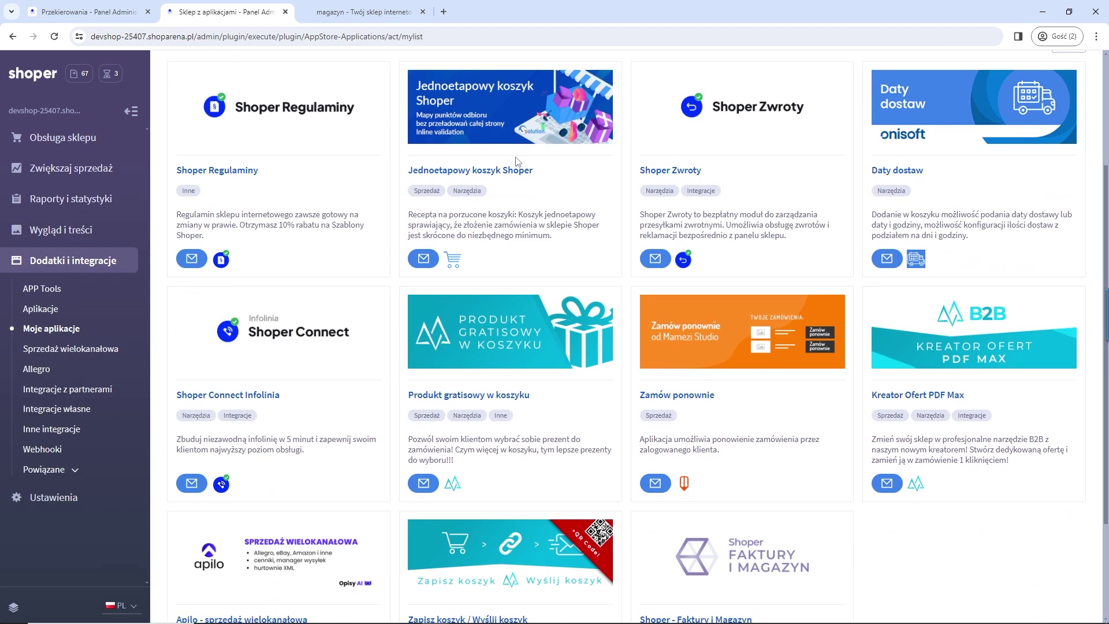
scroll(518, 165, down, 2)
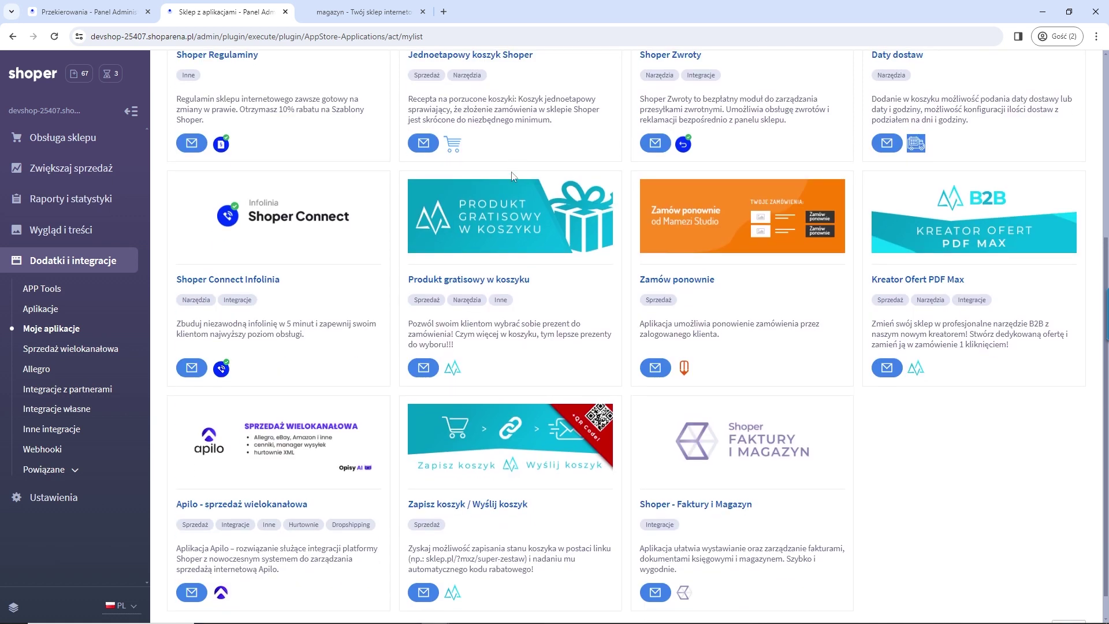
scroll(511, 177, up, 2)
scroll(511, 174, down, 2)
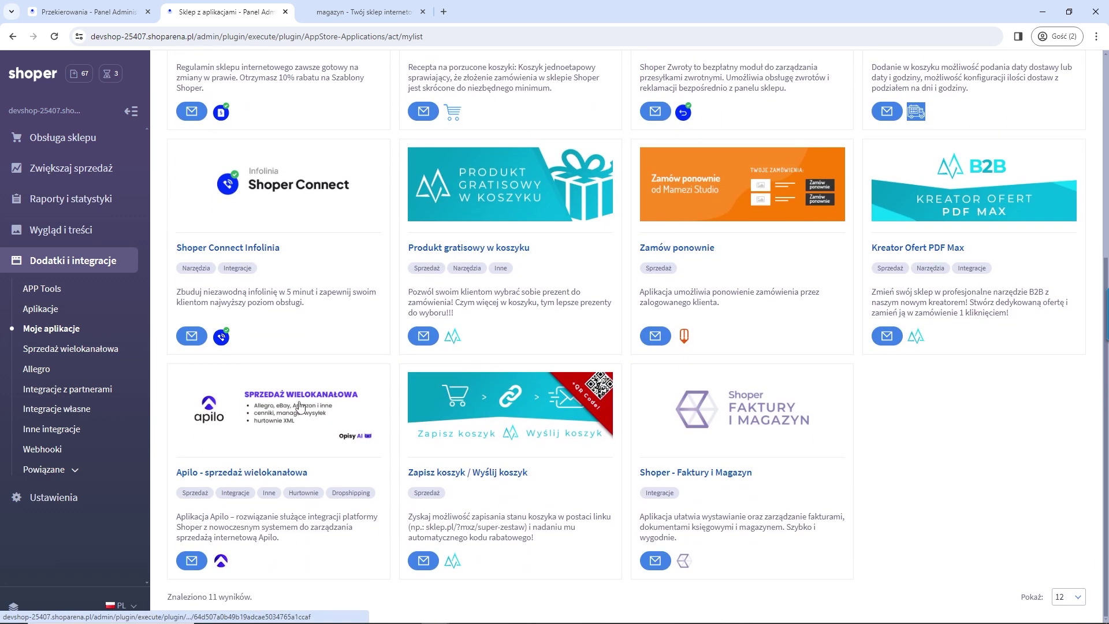
click(295, 405)
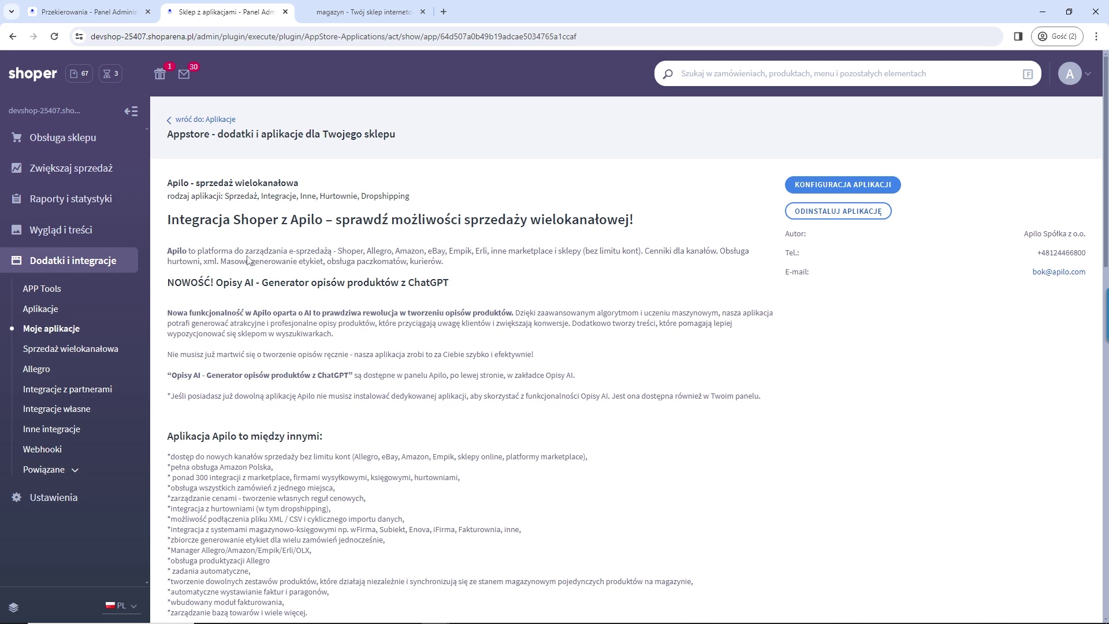